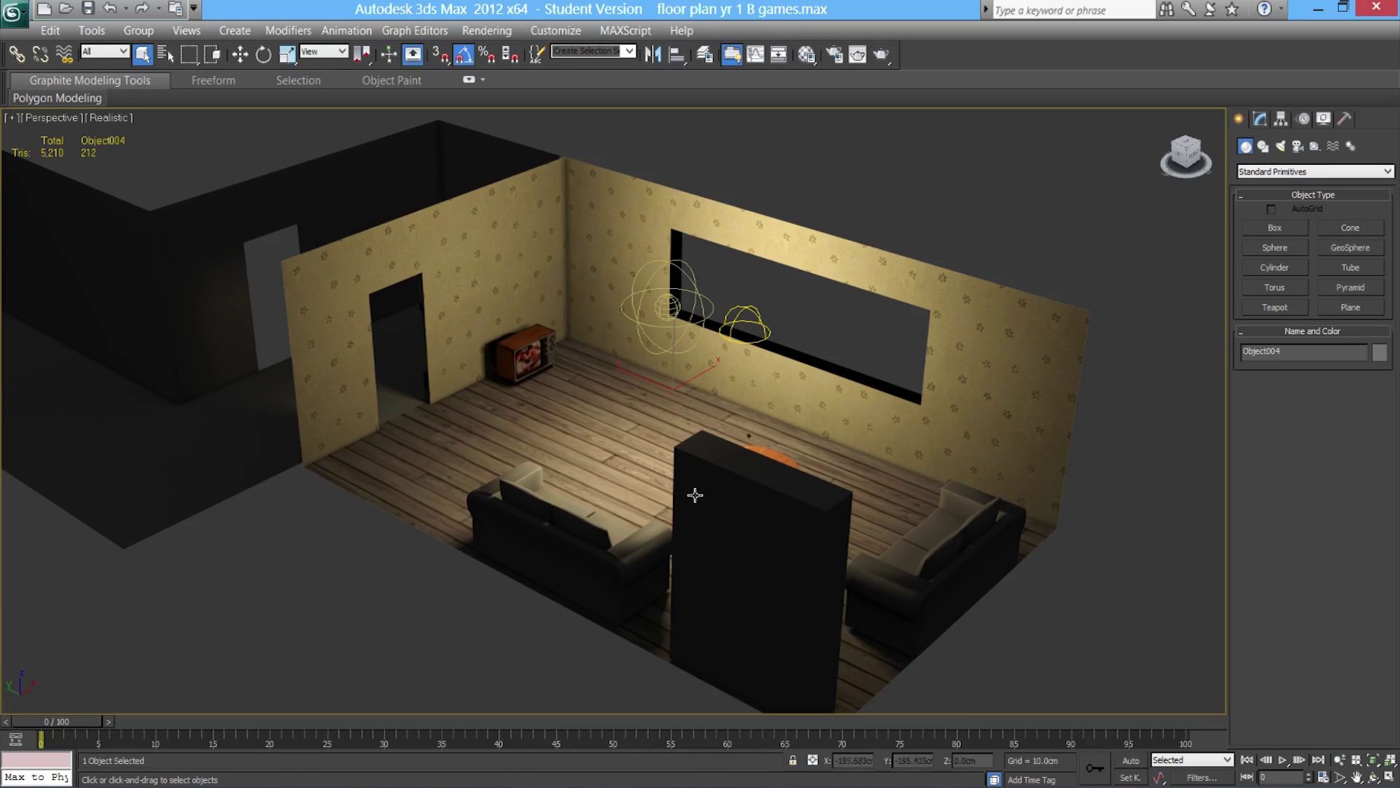
Examine the finished house scene from several angles, including the furnished living room and the adjoining hallway and stairs
left_click(13, 12)
left_click(594, 379)
mouse_move(626, 388)
middle_mouse_down("alt")
mouse_move(547, 382)
mouse_move(410, 406)
mouse_move(710, 335)
mouse_move(516, 485)
mouse_move(615, 478)
mouse_move(566, 483)
mouse_move(559, 416)
mouse_move(640, 444)
mouse_move(594, 391)
mouse_move(620, 407)
middle_mouse_up("alt")
scroll(409, 406, "down", 3)
scroll(709, 335, "down", 3)
middle_click_drag(798, 421, 913, 457, "alt")
middle_click_drag(878, 394, 819, 500, "alt")
scroll(819, 500, "down", 5)
middle_click_drag(703, 462, 693, 462, "alt")
scroll(693, 463, "up", 5)
scroll(673, 447, "up", 1)
middle_click_drag(659, 409, 582, 486)
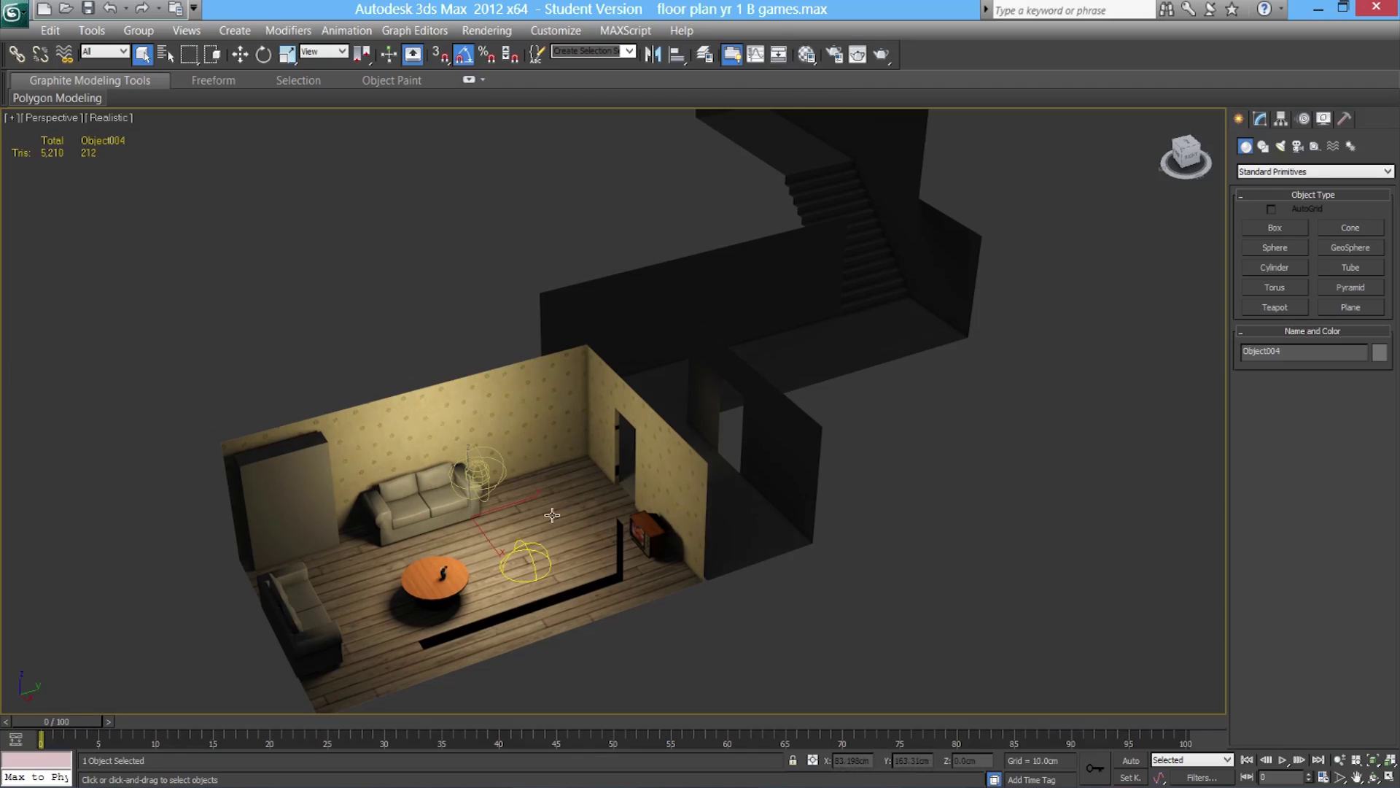
Reset 3ds Max to a new, empty scene
left_click(14, 12)
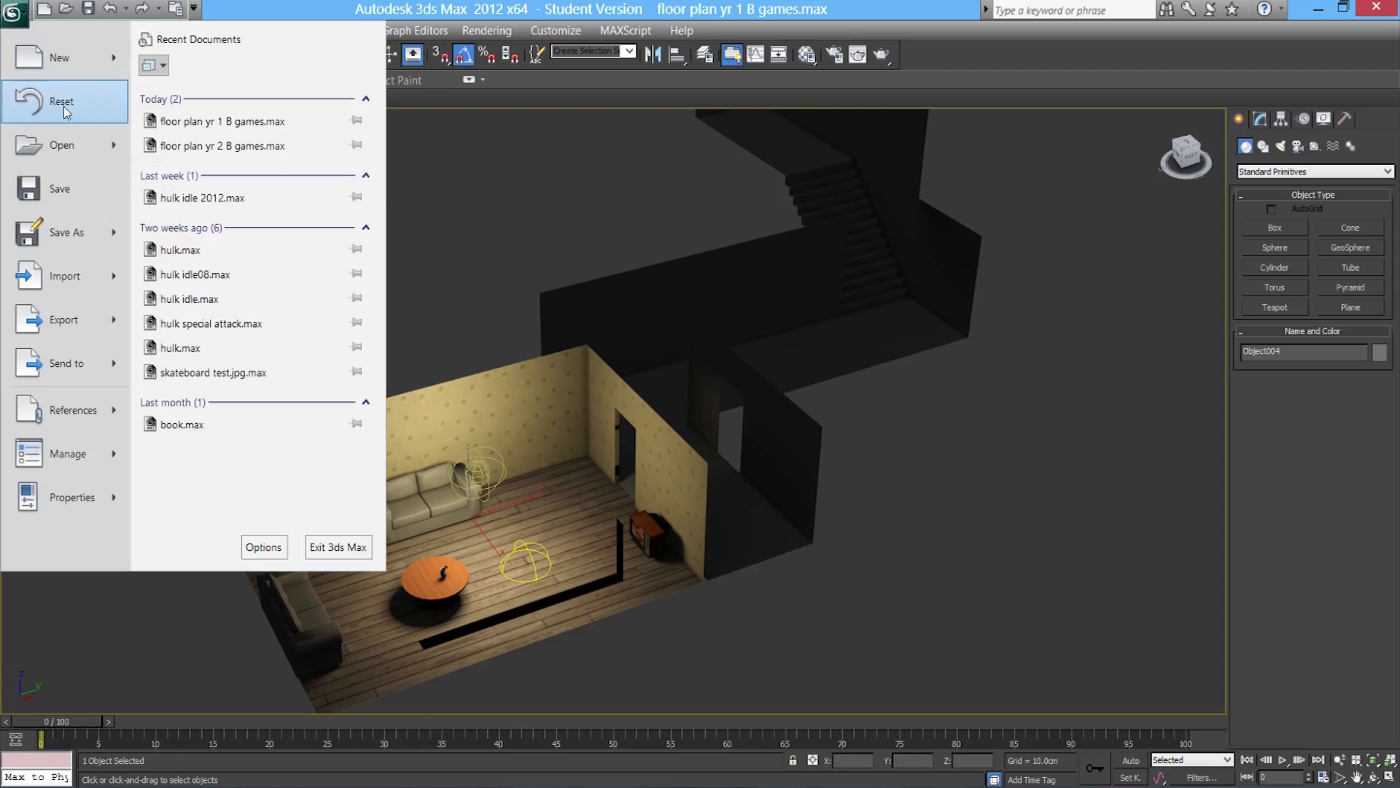
left_click(50, 106)
left_click(655, 461)
left_click(644, 432)
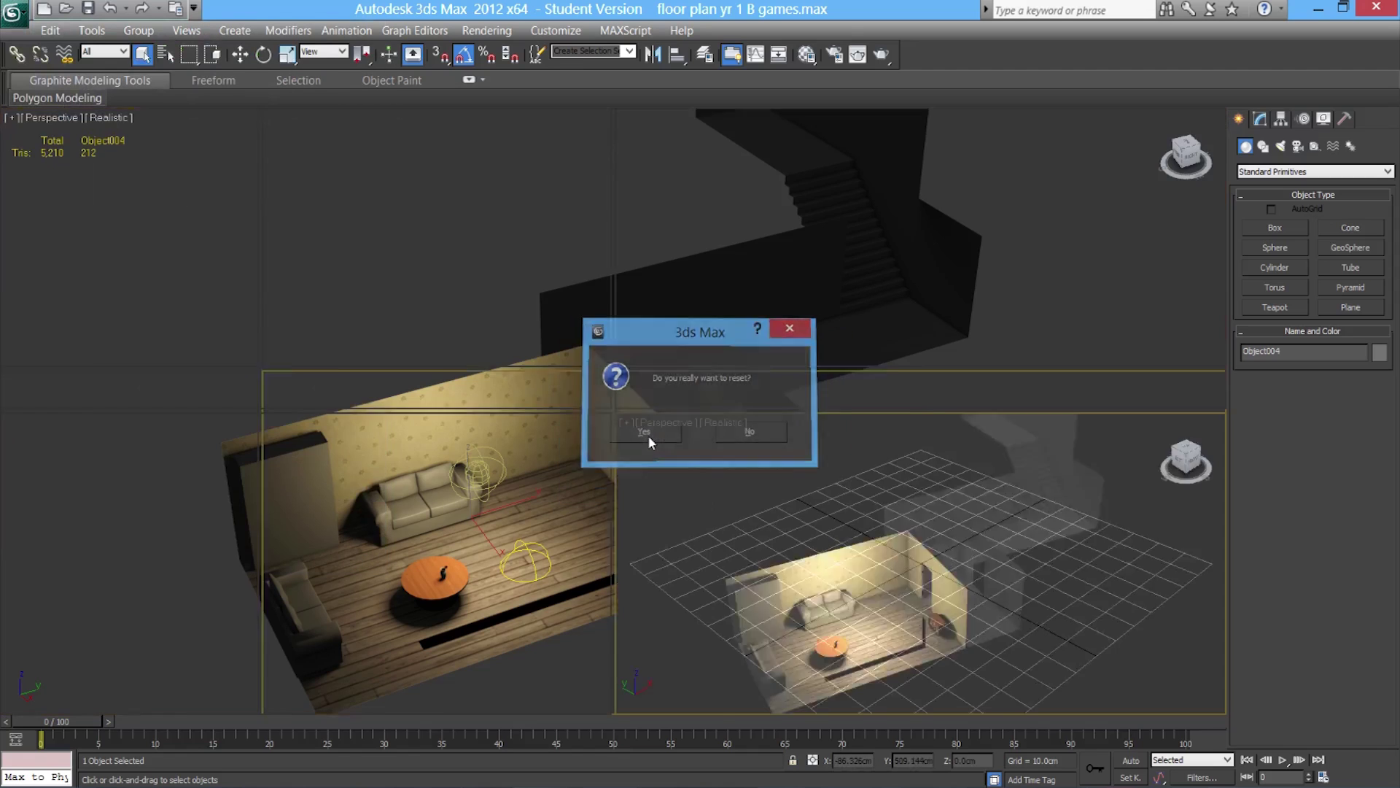
middle_click_drag(744, 523, 820, 559)
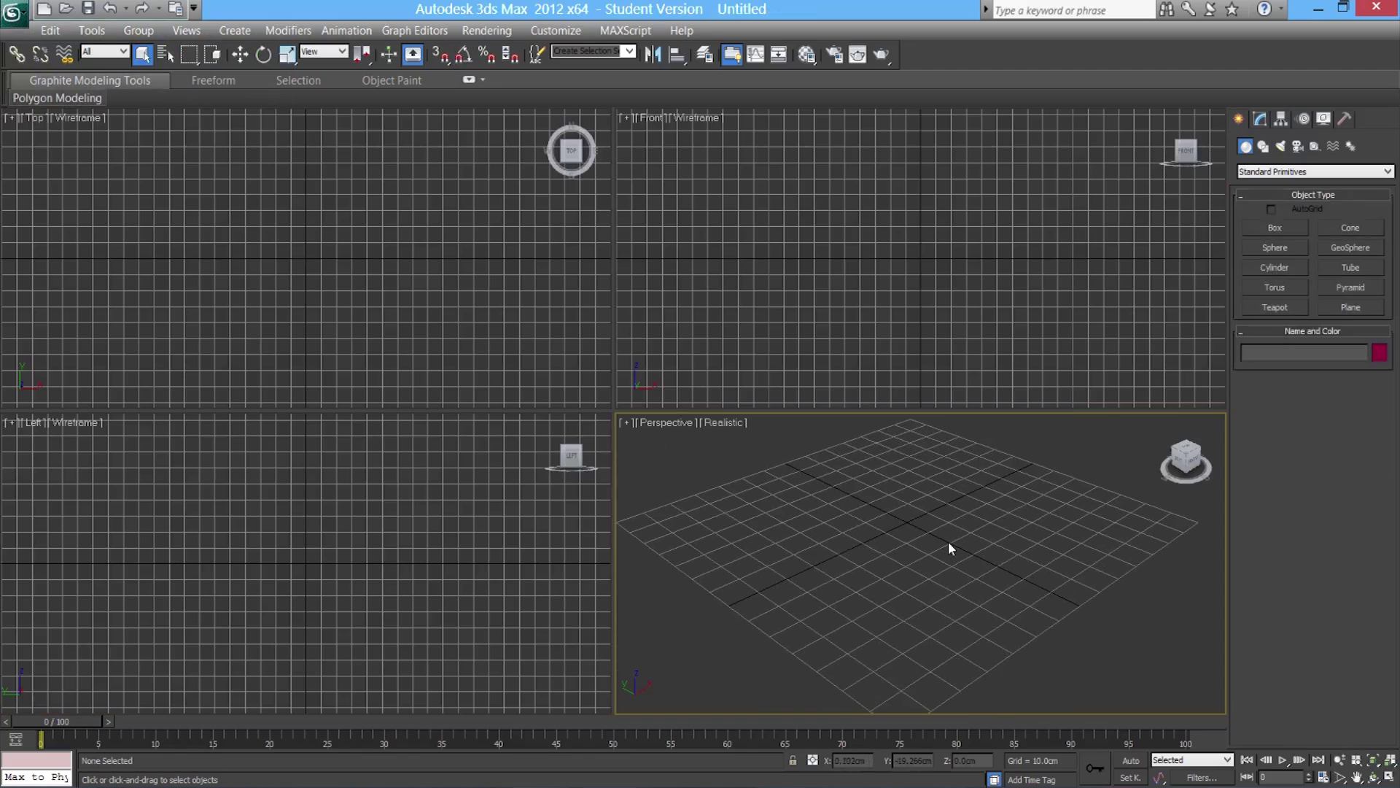
Set the display unit scale to metric centimeters in the units setup
left_click(556, 31)
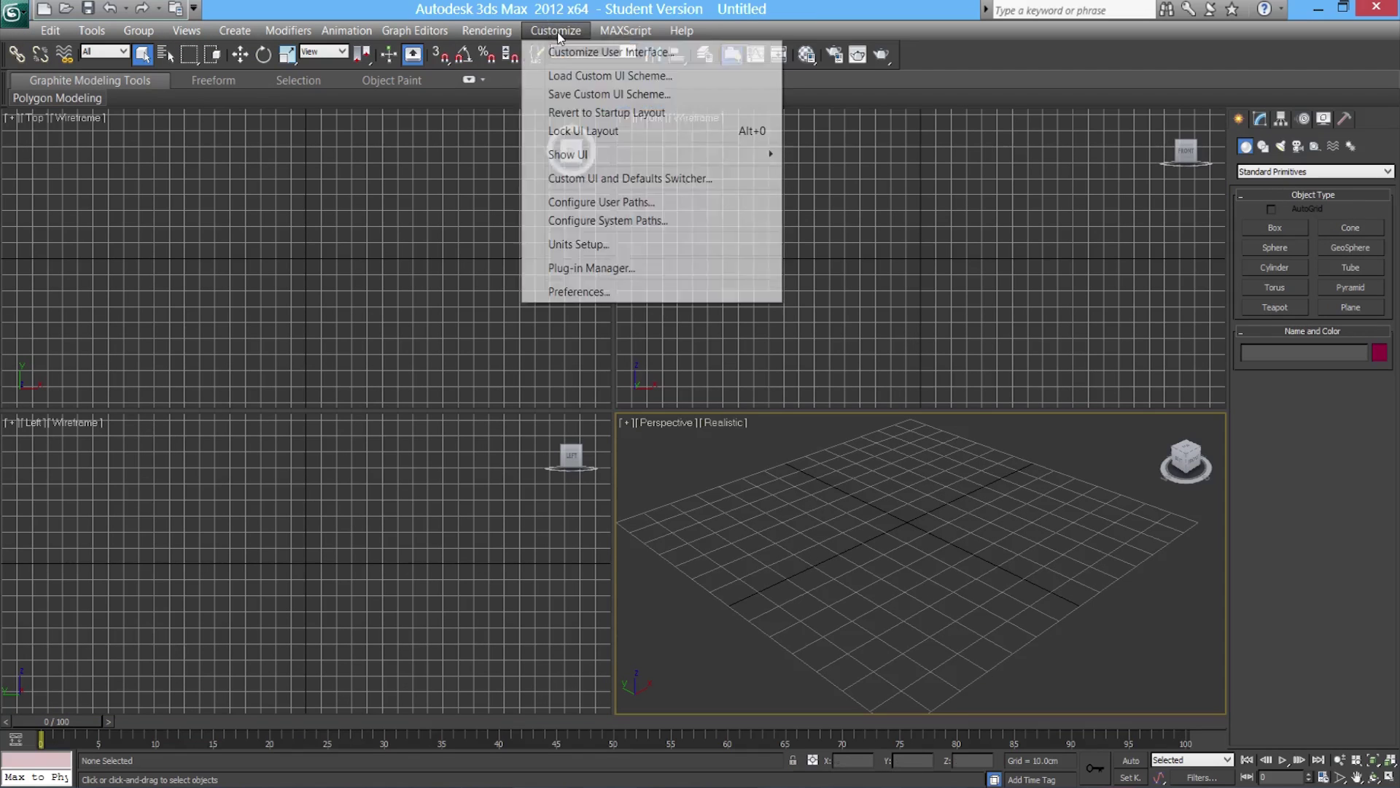
left_click(604, 245)
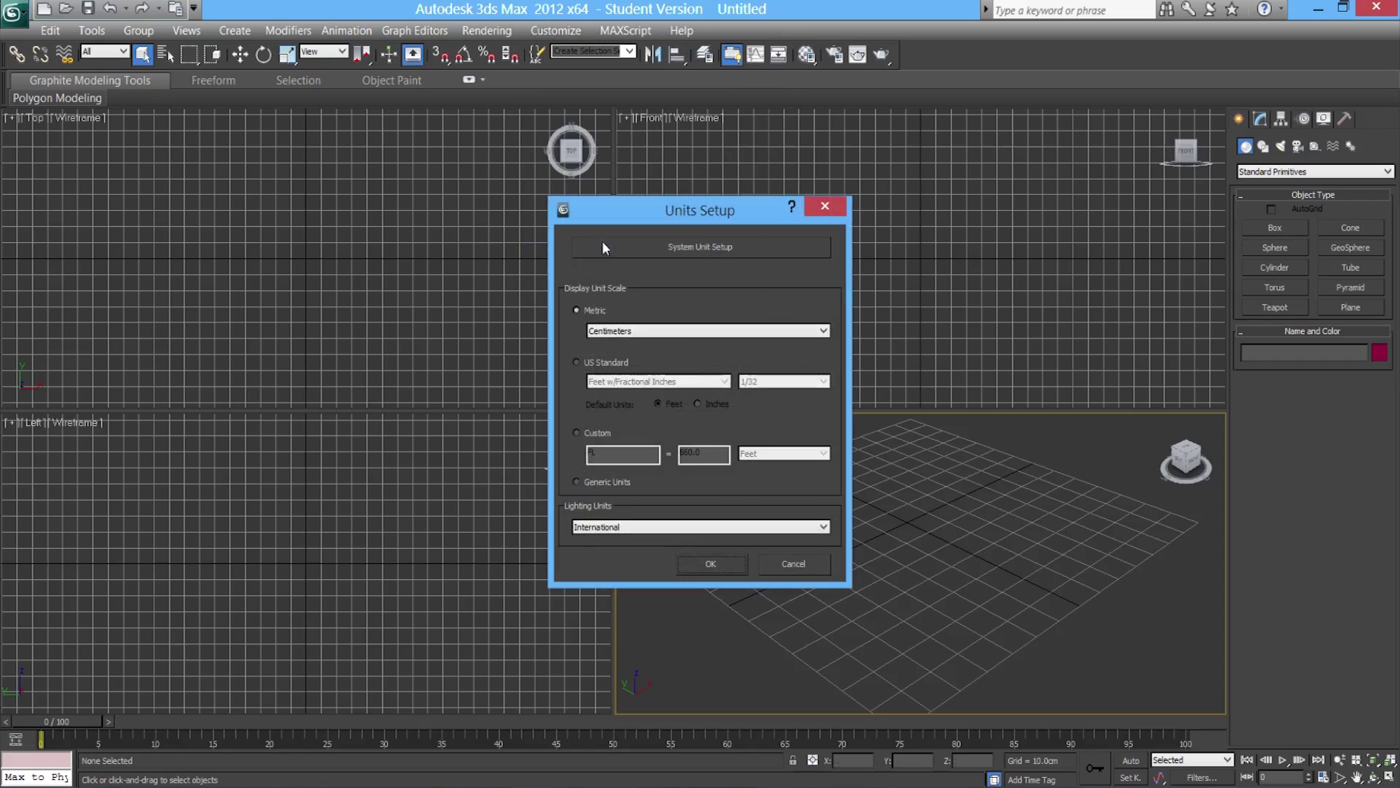
left_click(578, 482)
left_click(576, 311)
left_click(657, 331)
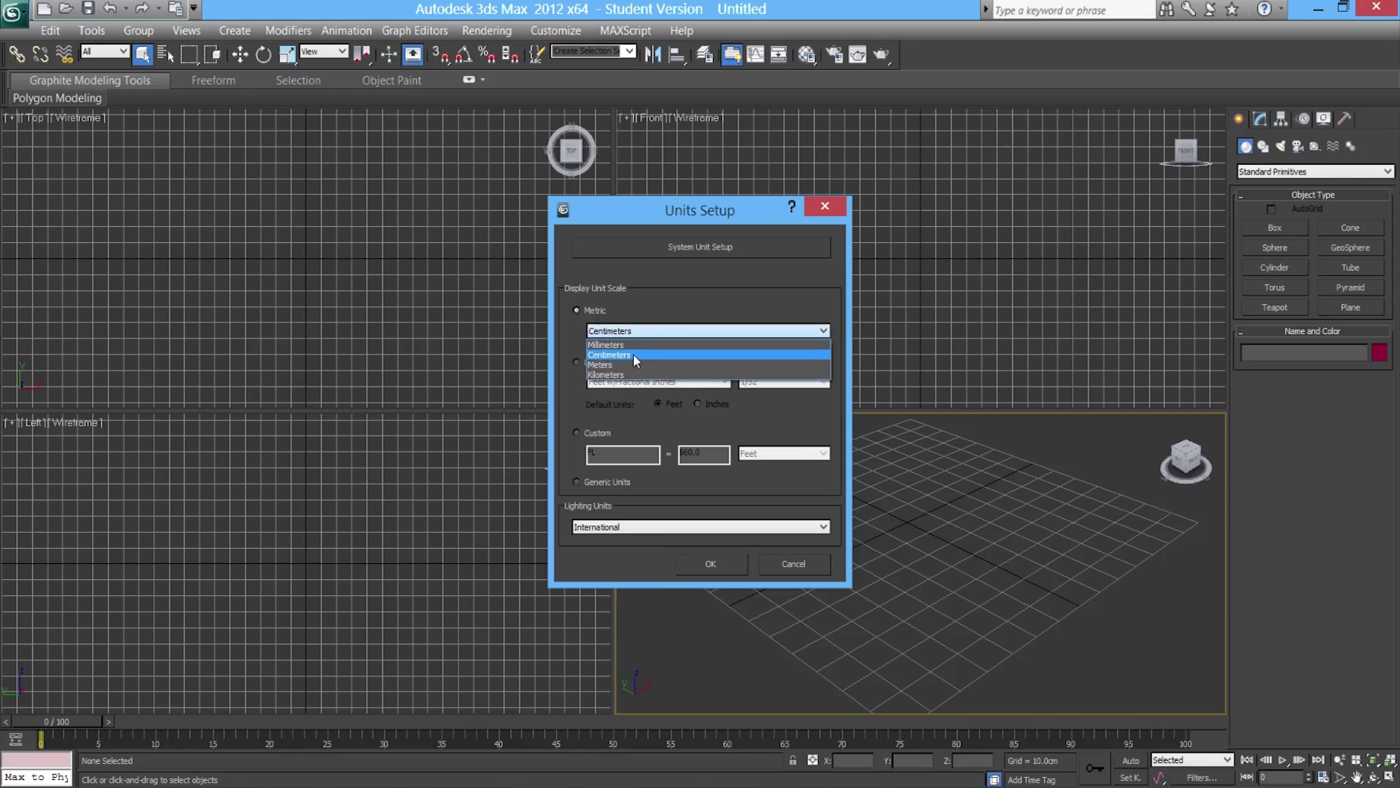
left_click(633, 355)
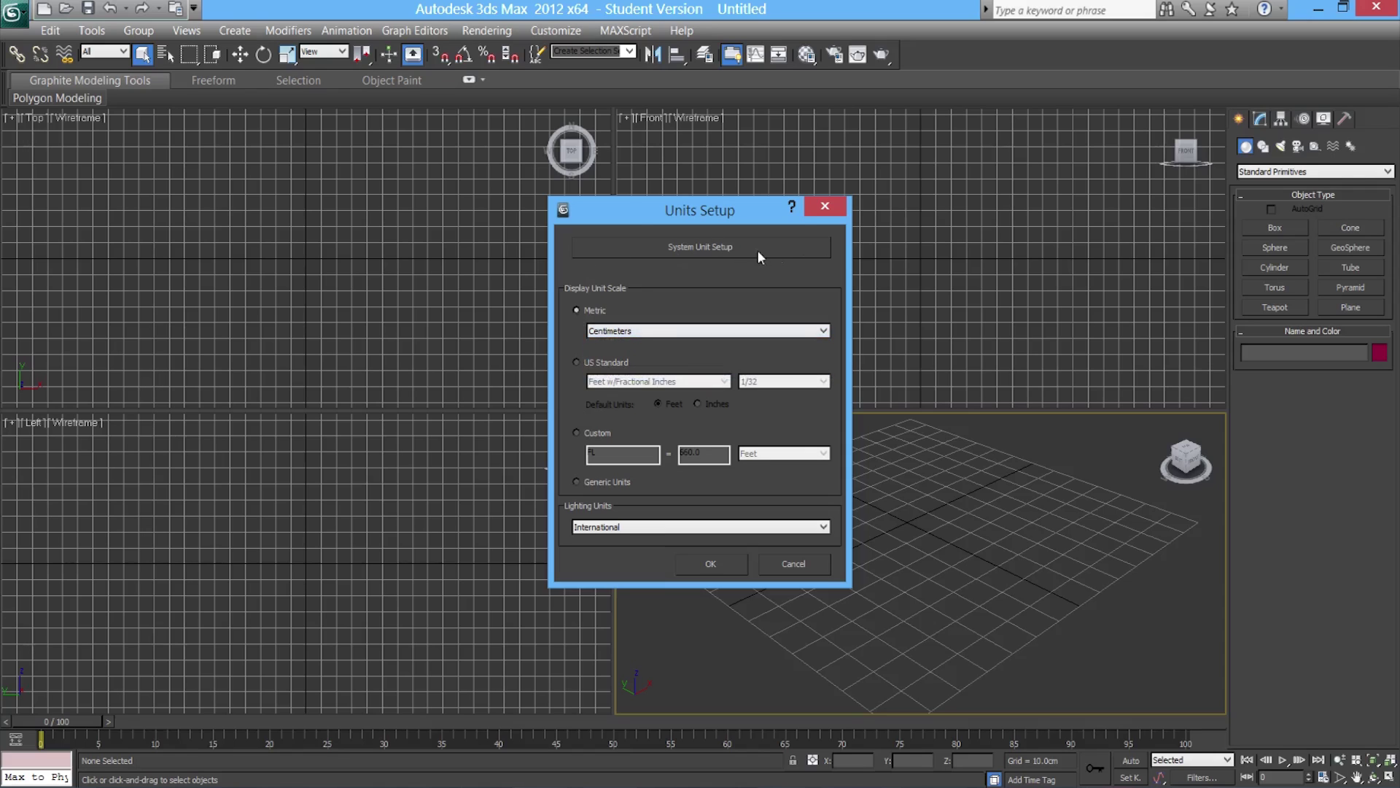
Set the system unit scale to 1 unit = 1.0 centimeters and accept the units setup
left_click(737, 249)
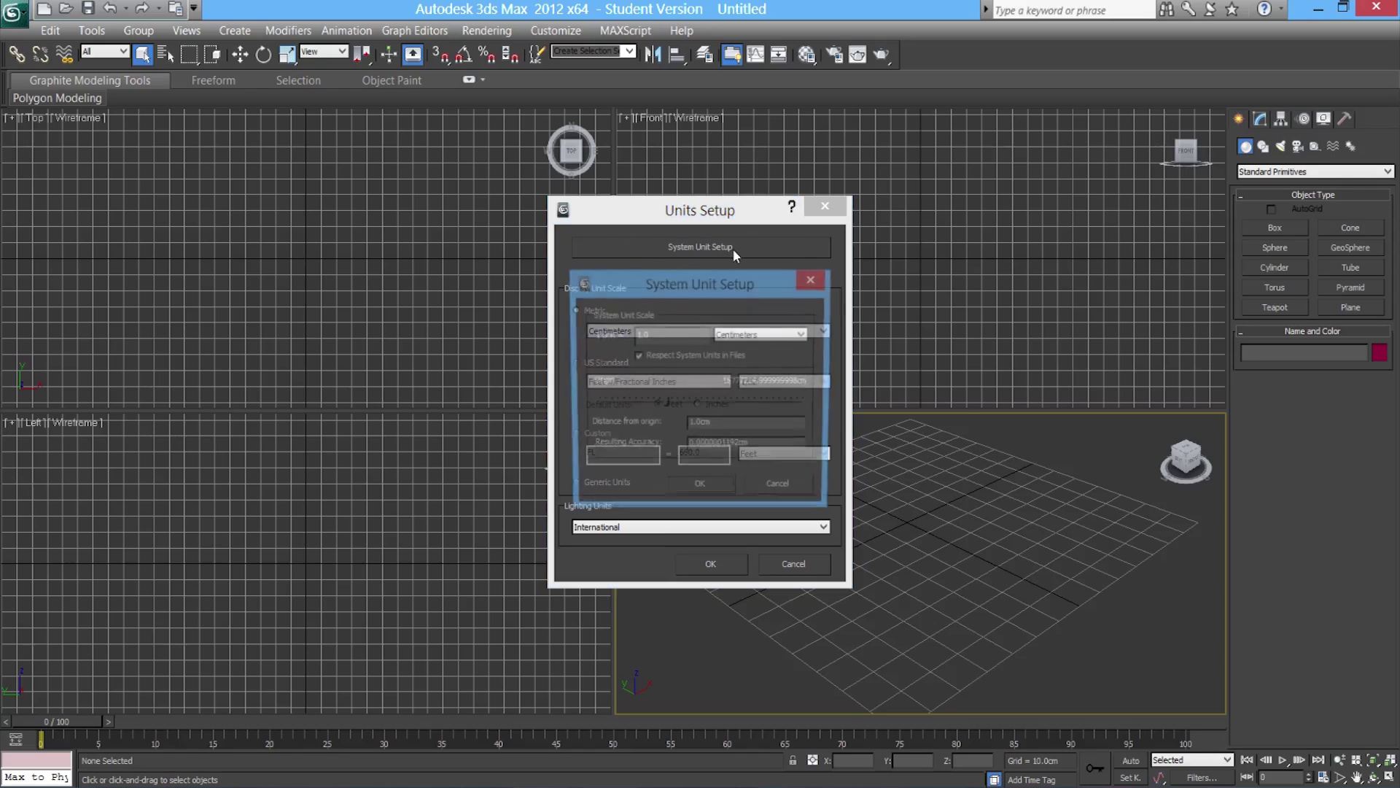
left_click(781, 337)
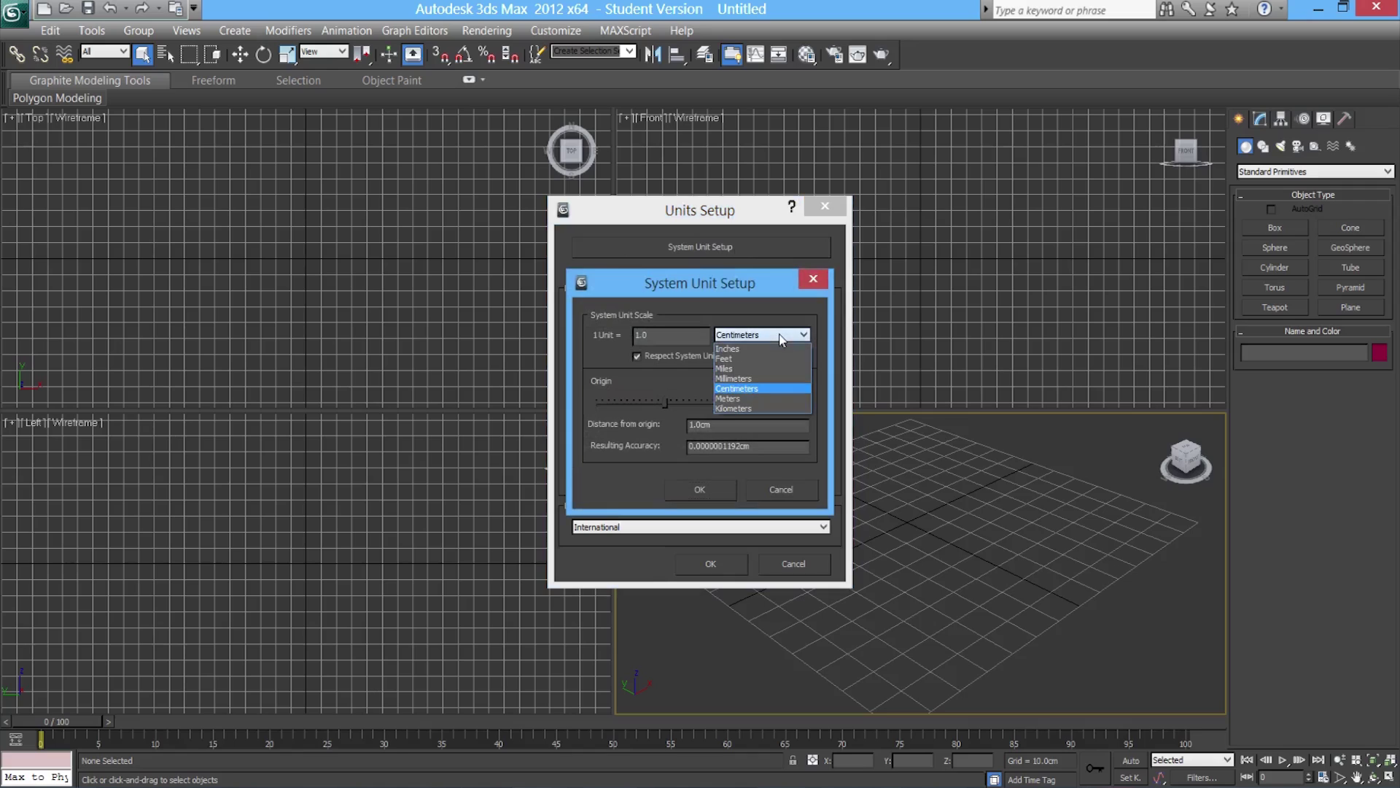
left_click(756, 392)
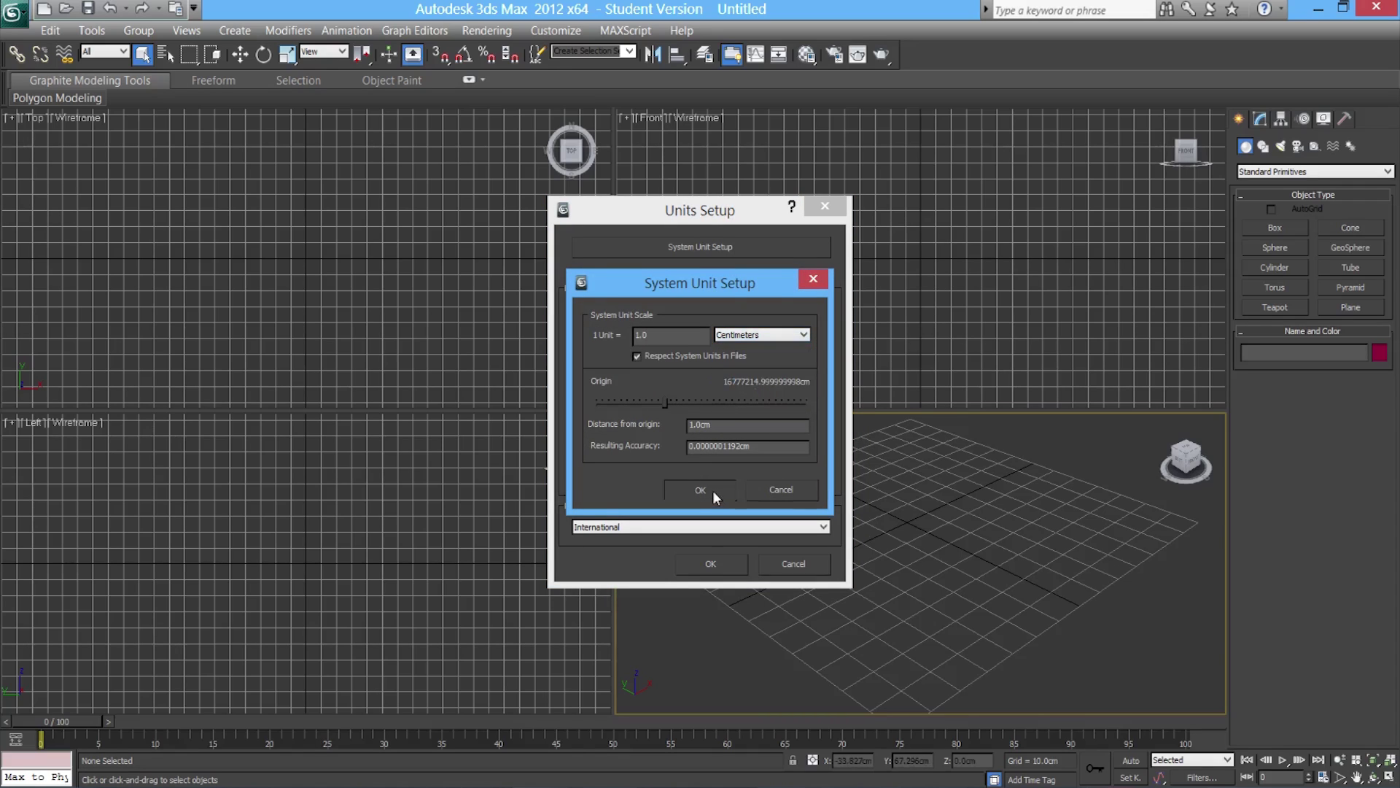
left_click(713, 493)
left_click(706, 577)
mouse_move(894, 606)
middle_mouse_down()
mouse_move(916, 615)
mouse_move(905, 614)
middle_mouse_up()
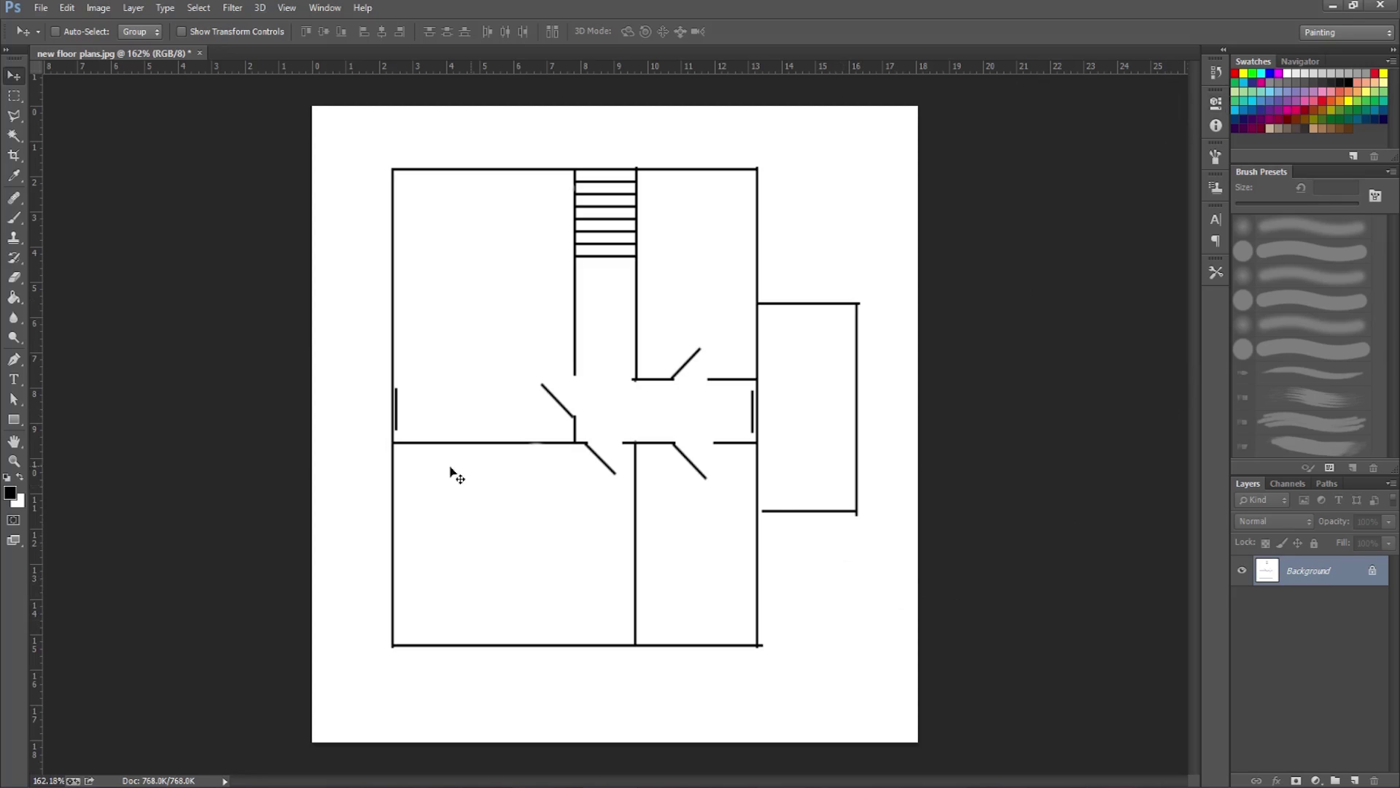
Switch to the floor plan image in Photoshop and try a vertical test line across the two rooms with the Line tool
left_click(11, 421)
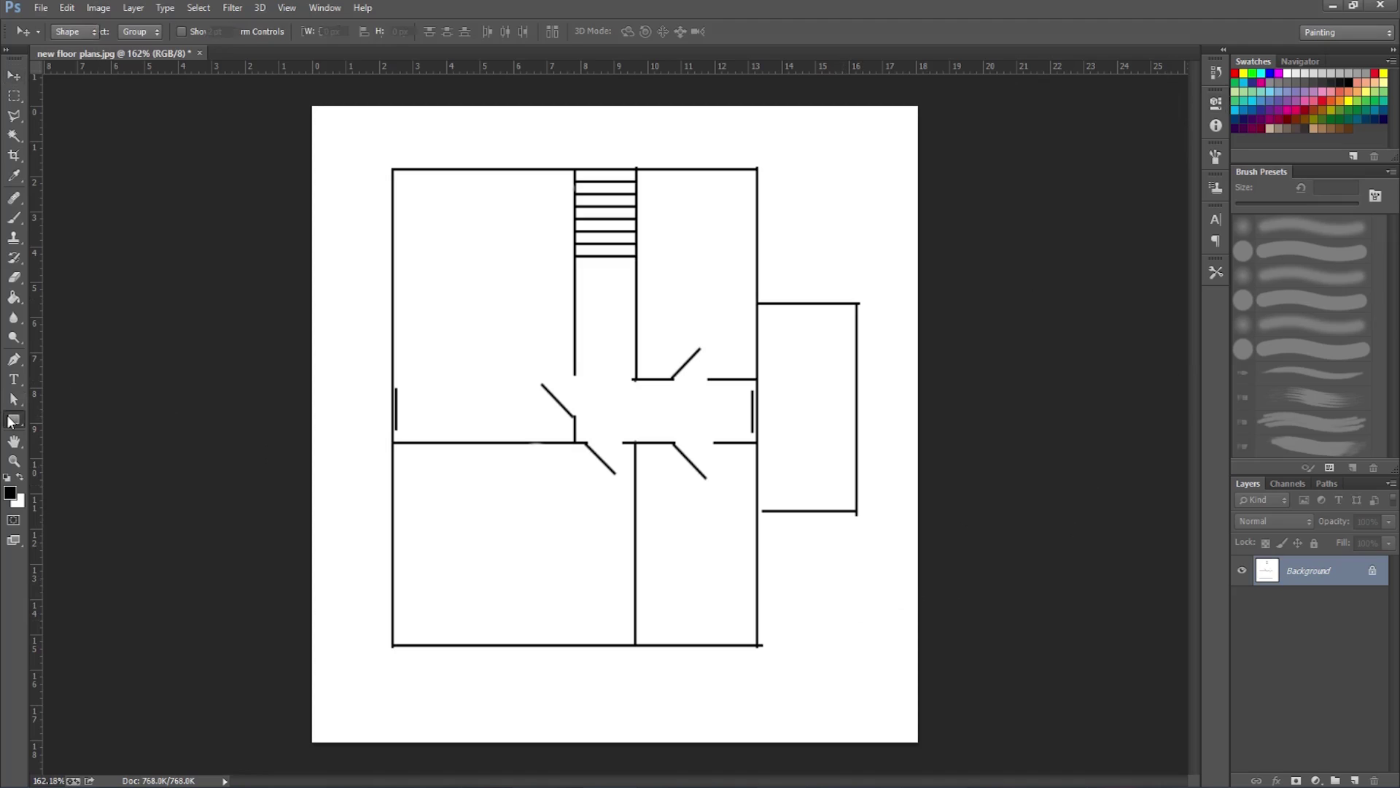
left_click(78, 478)
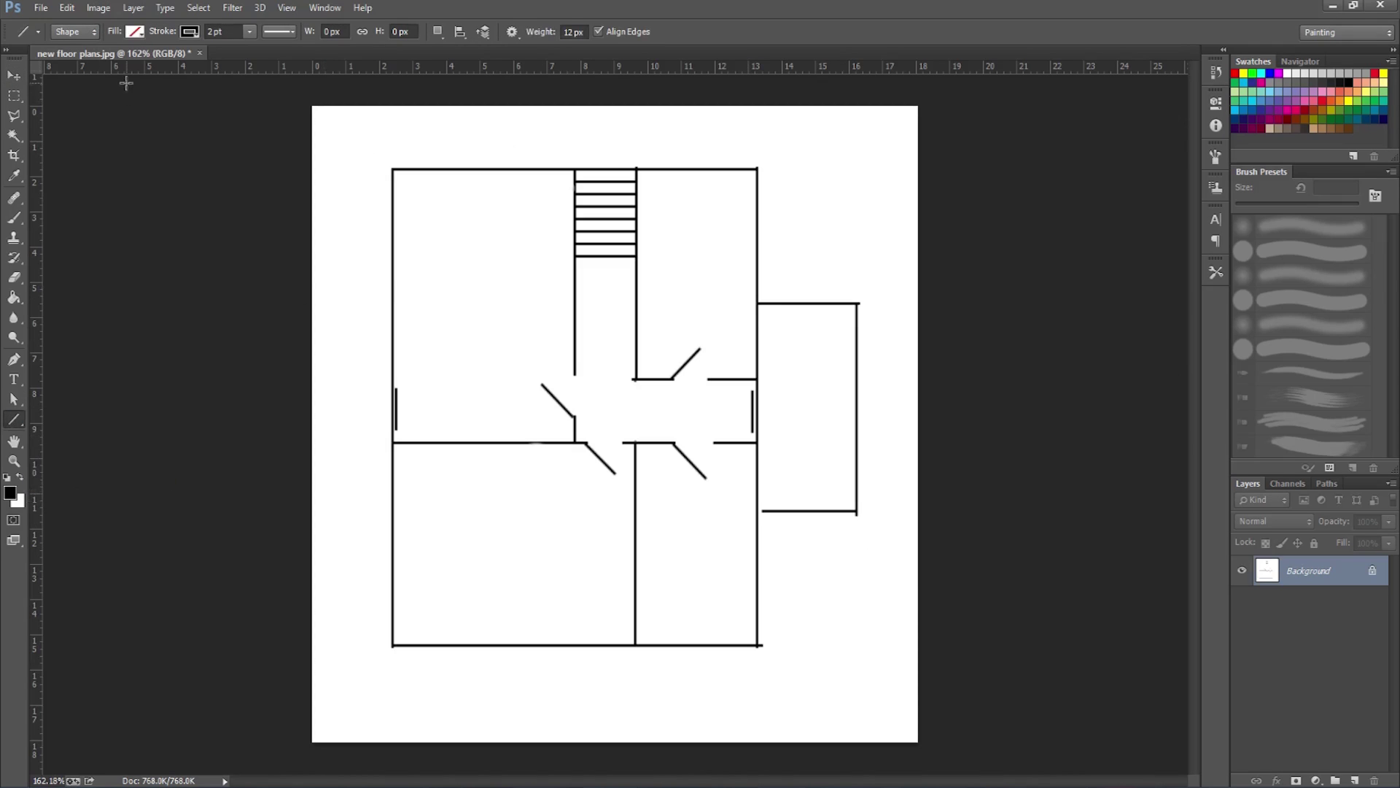
left_click(13, 76)
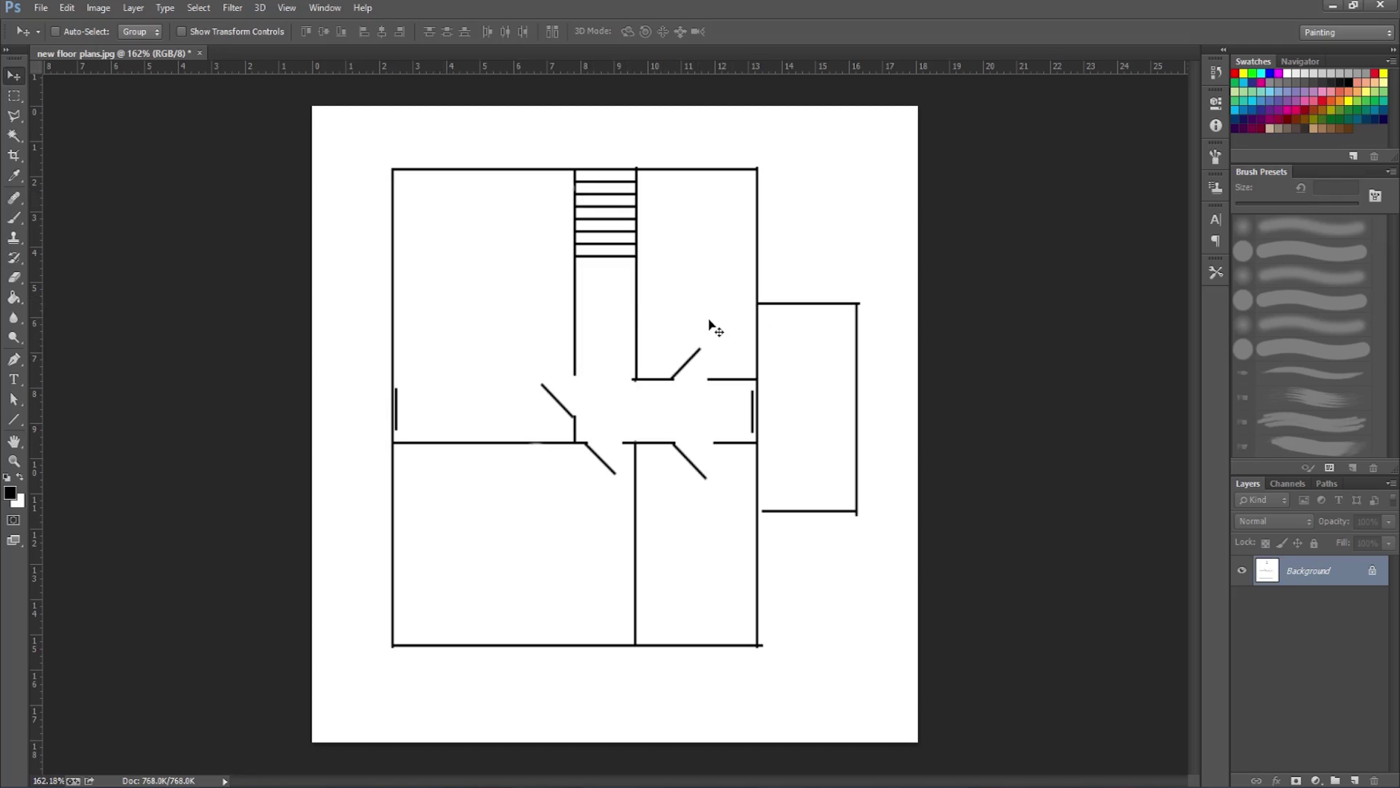
left_click(14, 419)
left_click_drag(476, 189, 481, 621)
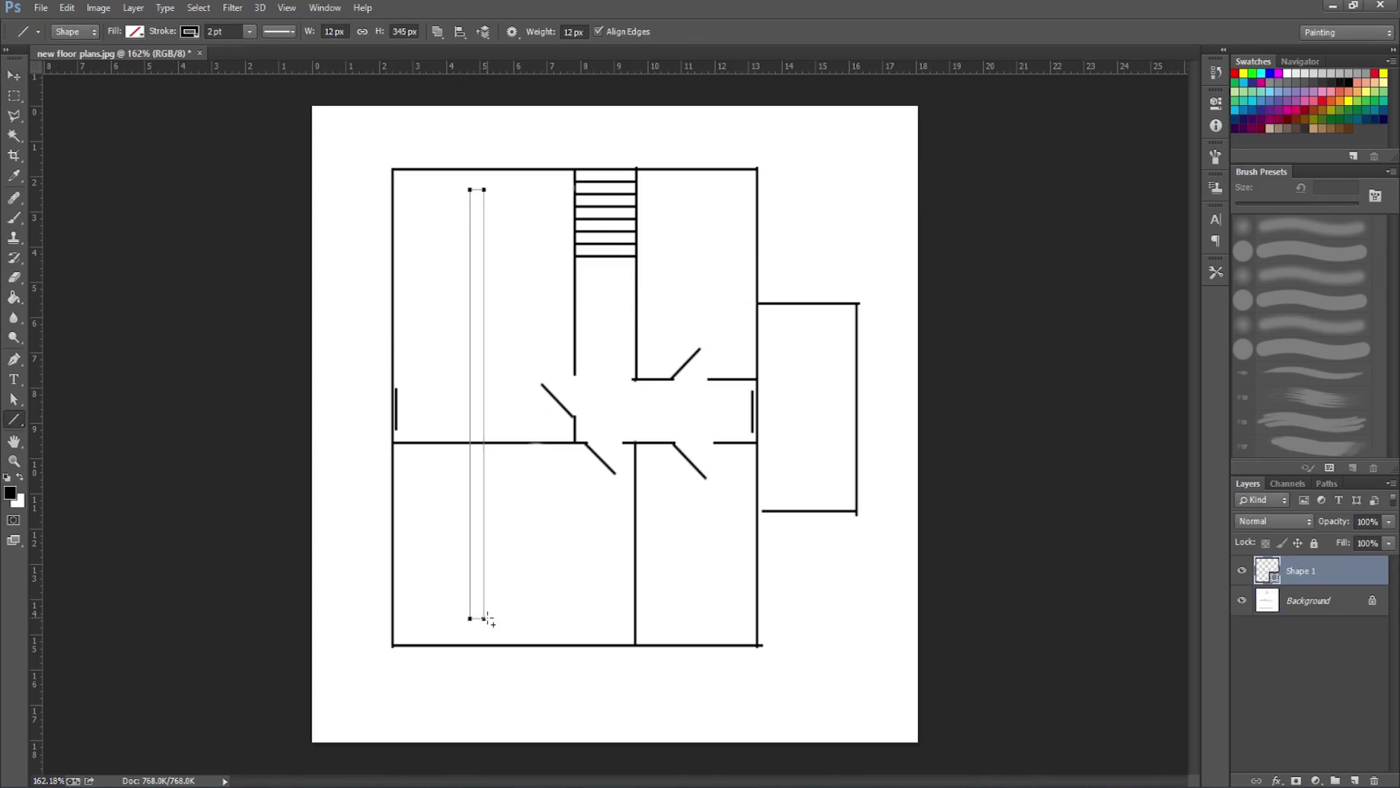
key("ctrl+z")
Give the Line tool a black fill and set its stroke width to 0.5 pt
left_click(136, 31)
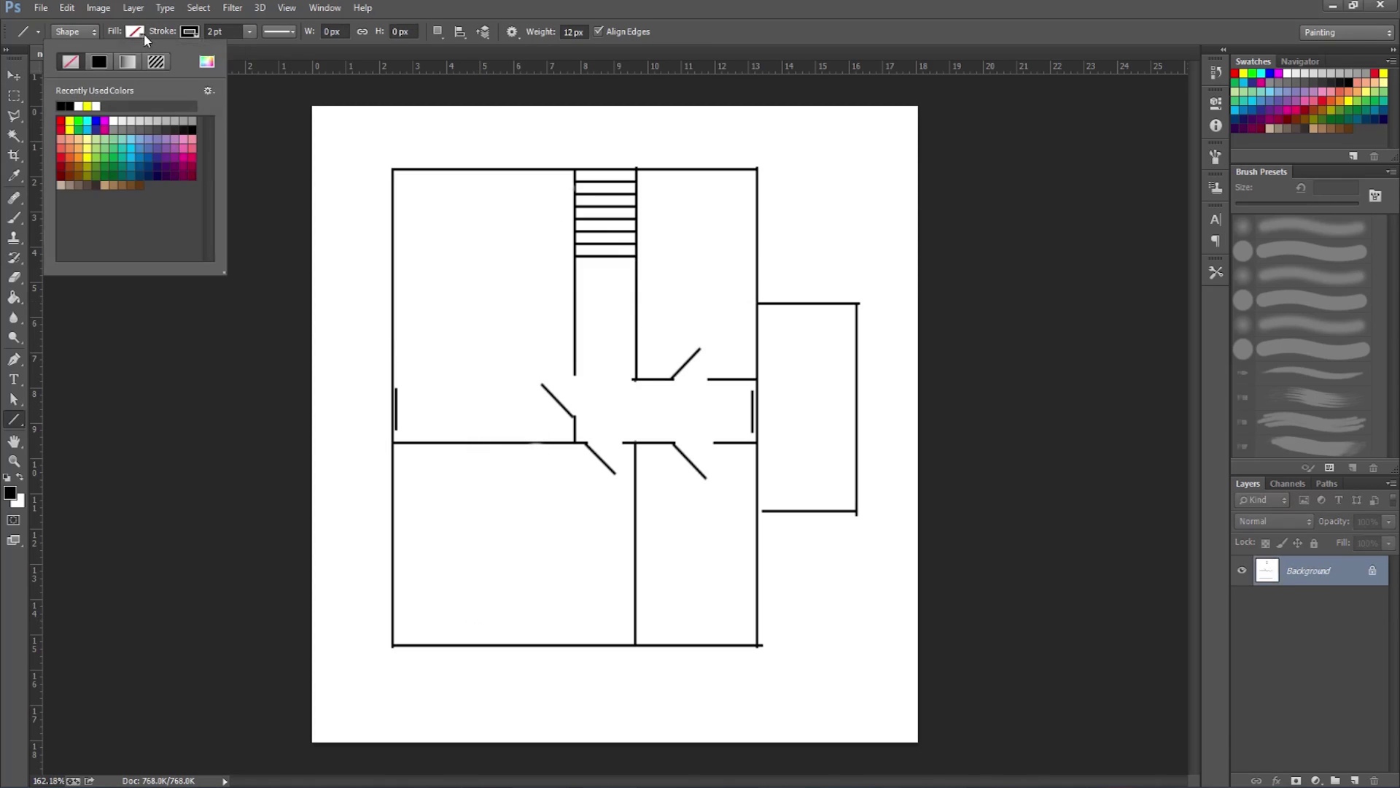
left_click(191, 31)
double_click(216, 31)
type(".5")
left_click(485, 29)
Trace the plan's outer walls and the horizontal wall between the two largest rooms with thick black lines
mouse_move(391, 164)
left_mouse_down()
mouse_move(403, 652)
mouse_move(759, 646)
mouse_move(760, 154)
mouse_move(759, 167)
mouse_move(390, 168)
left_mouse_up()
left_click_drag(391, 441, 589, 440)
key("ctrl+z")
key("ctrl+z")
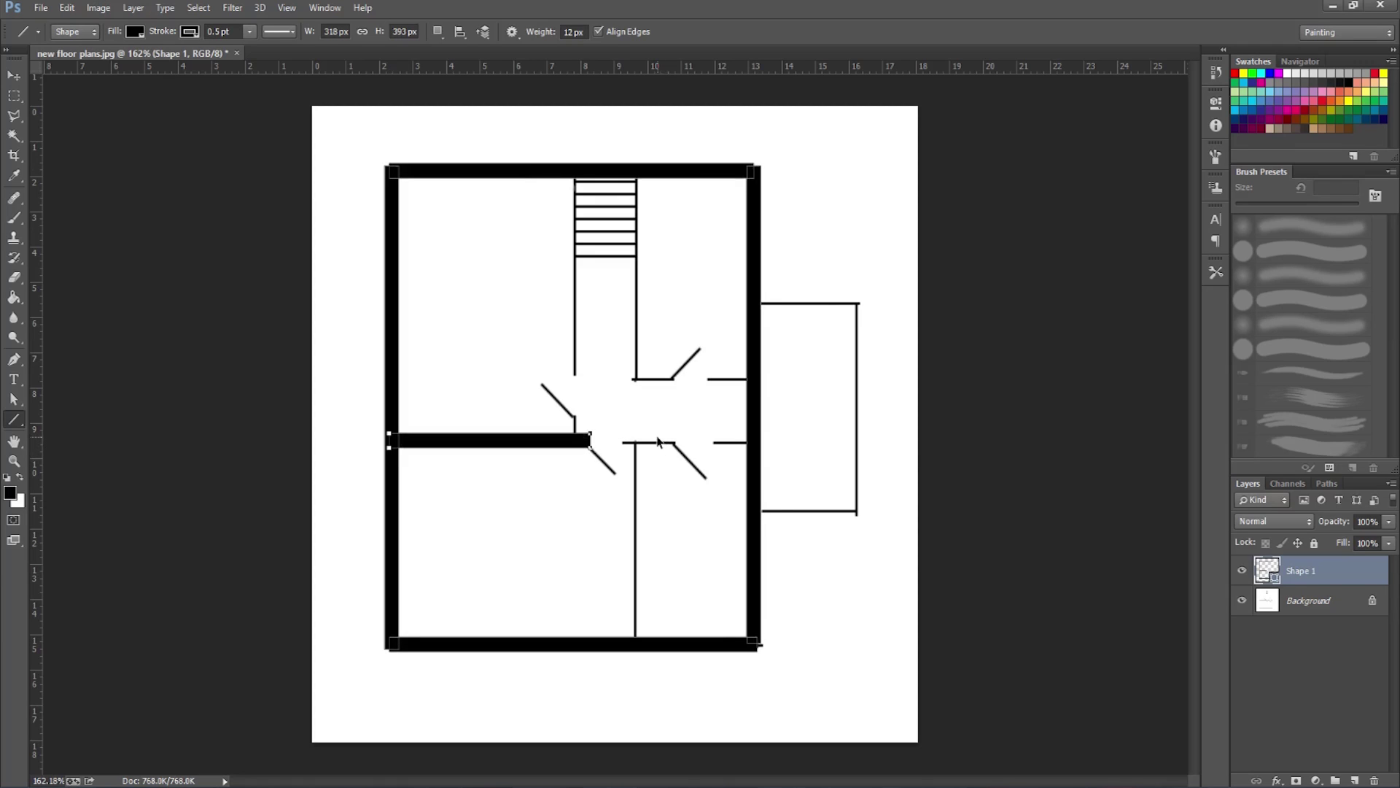
Undo all the traced wall lines on the floor plan and return to the Move tool
key("ctrl+alt+z")
key("ctrl+alt+z")
key("ctrl+alt+z")
key("ctrl+alt+z")
key("ctrl+alt+z")
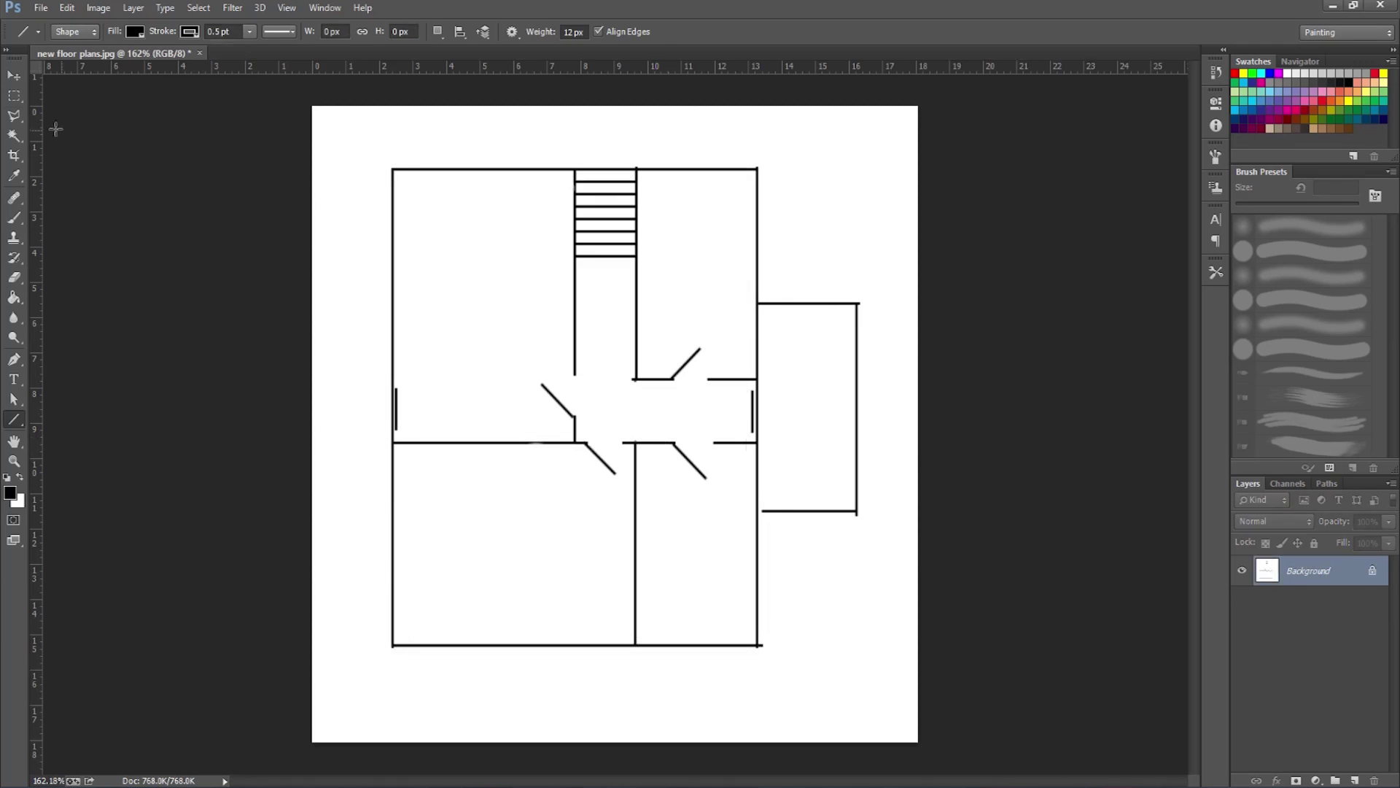
left_click(14, 75)
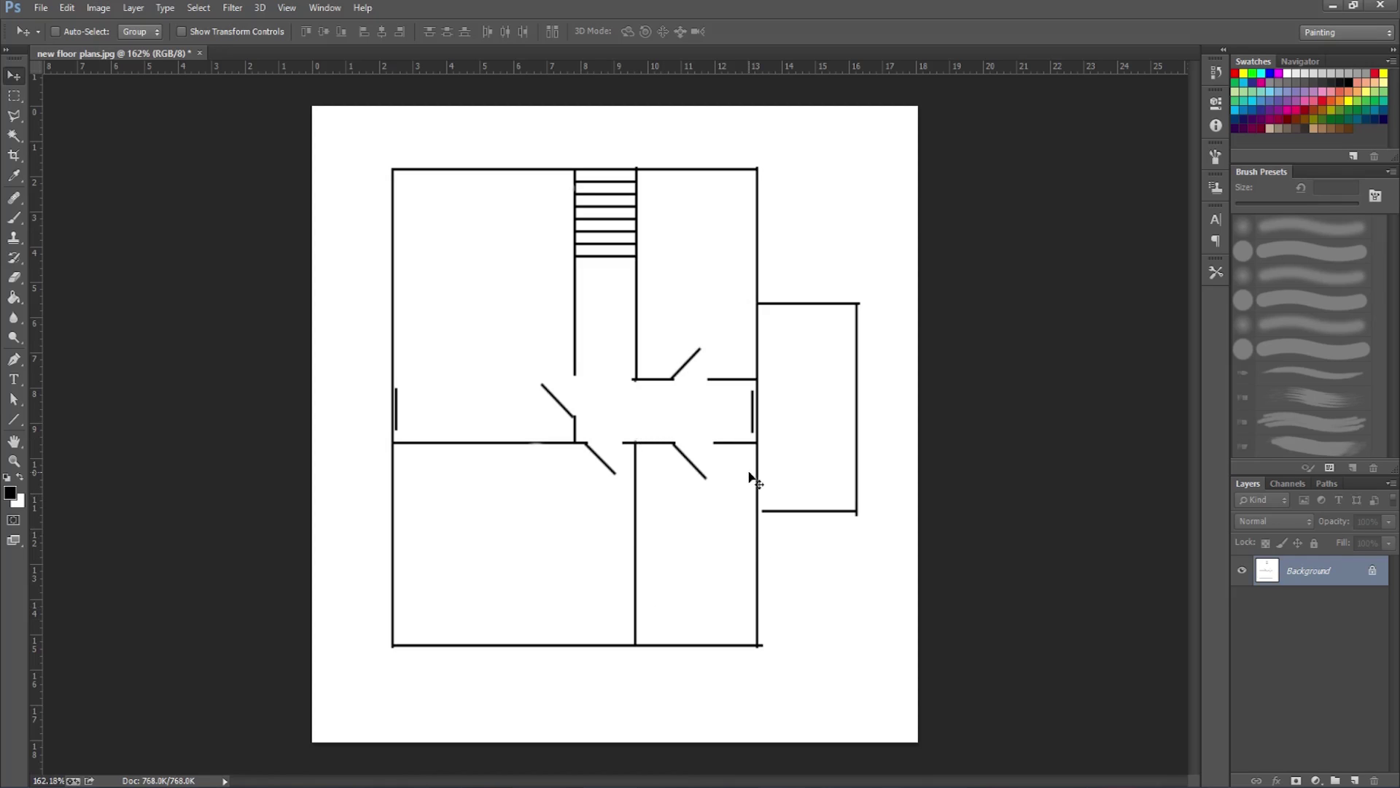
Switch to Floorplanner, keep meters as the unit and draw a rectangular room about 6 m by 4 m
key("alt+Tab")
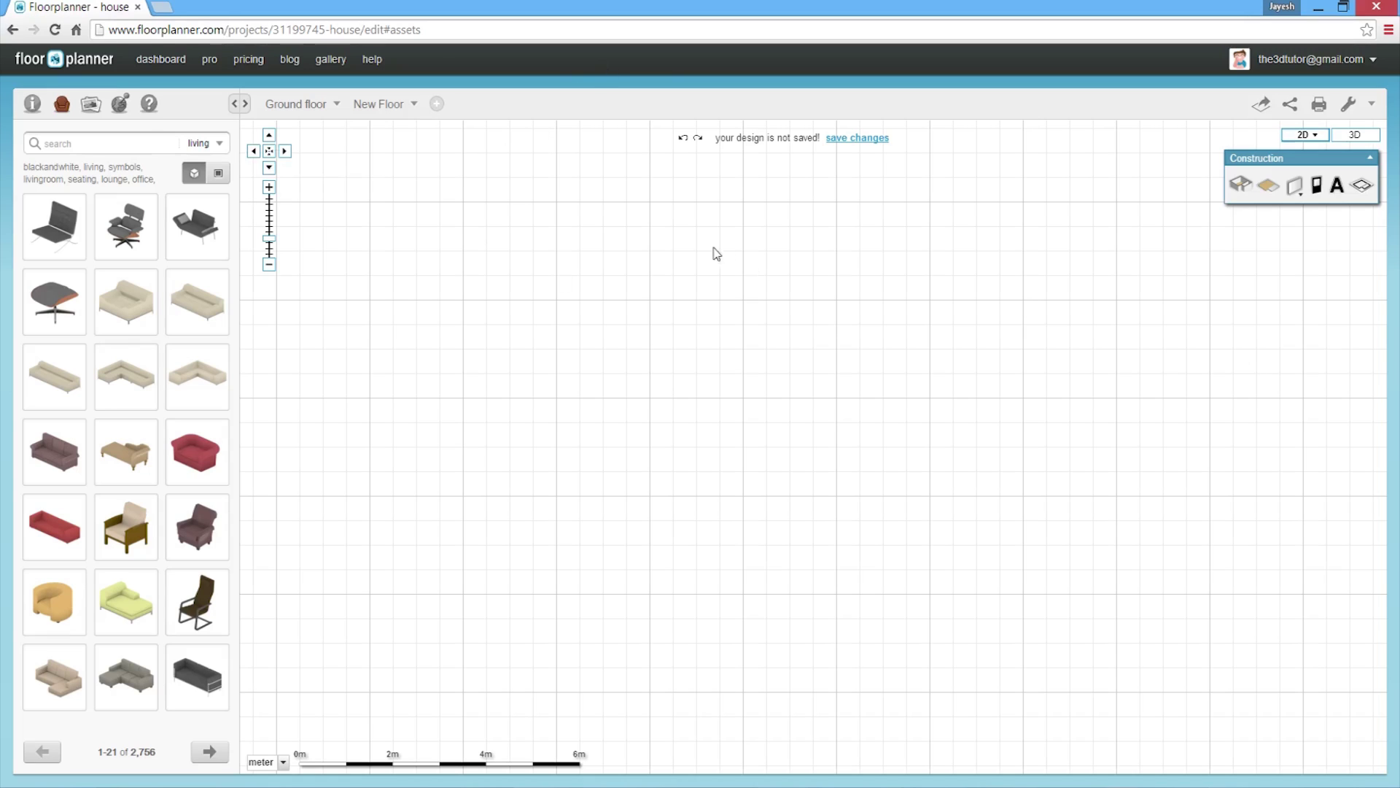
left_click(284, 764)
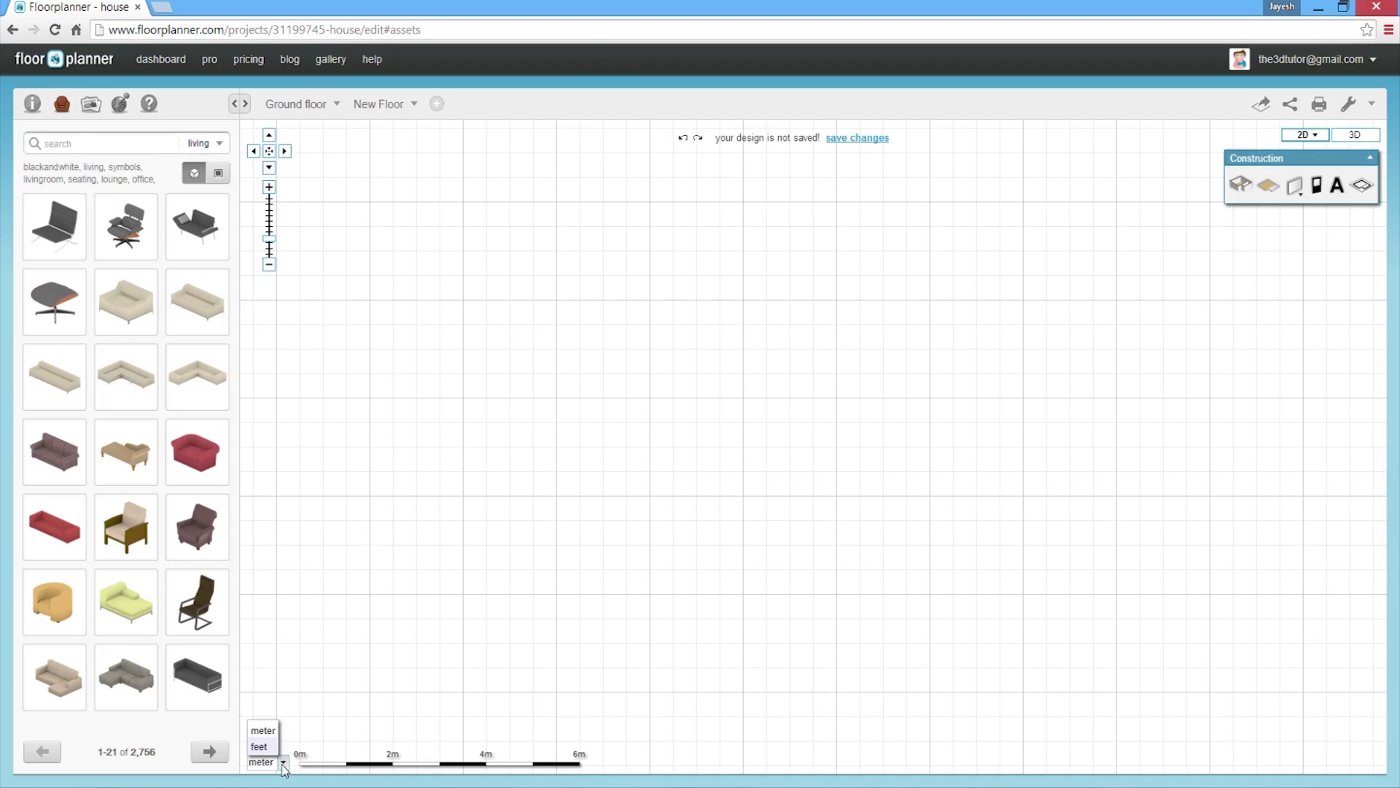
left_click(639, 552)
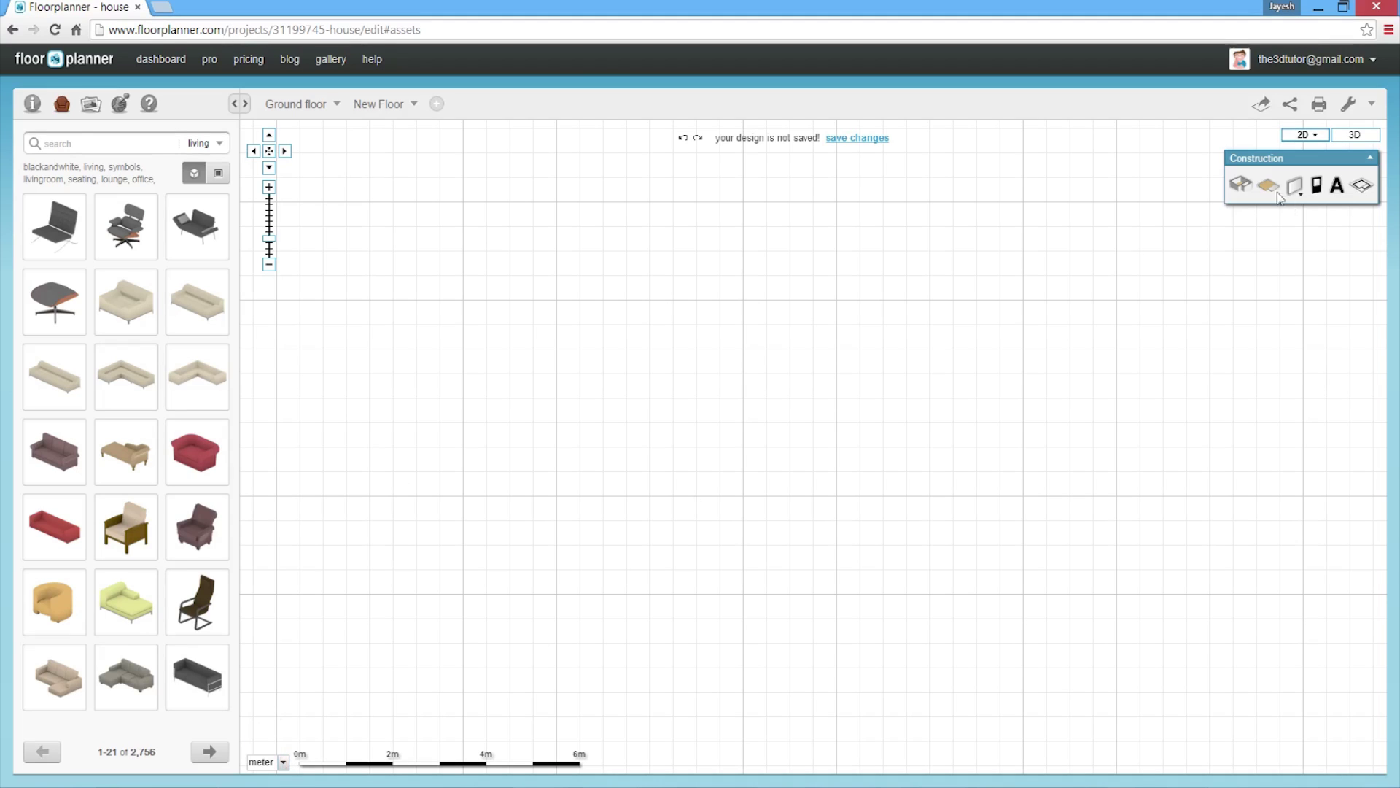
left_click(1244, 190)
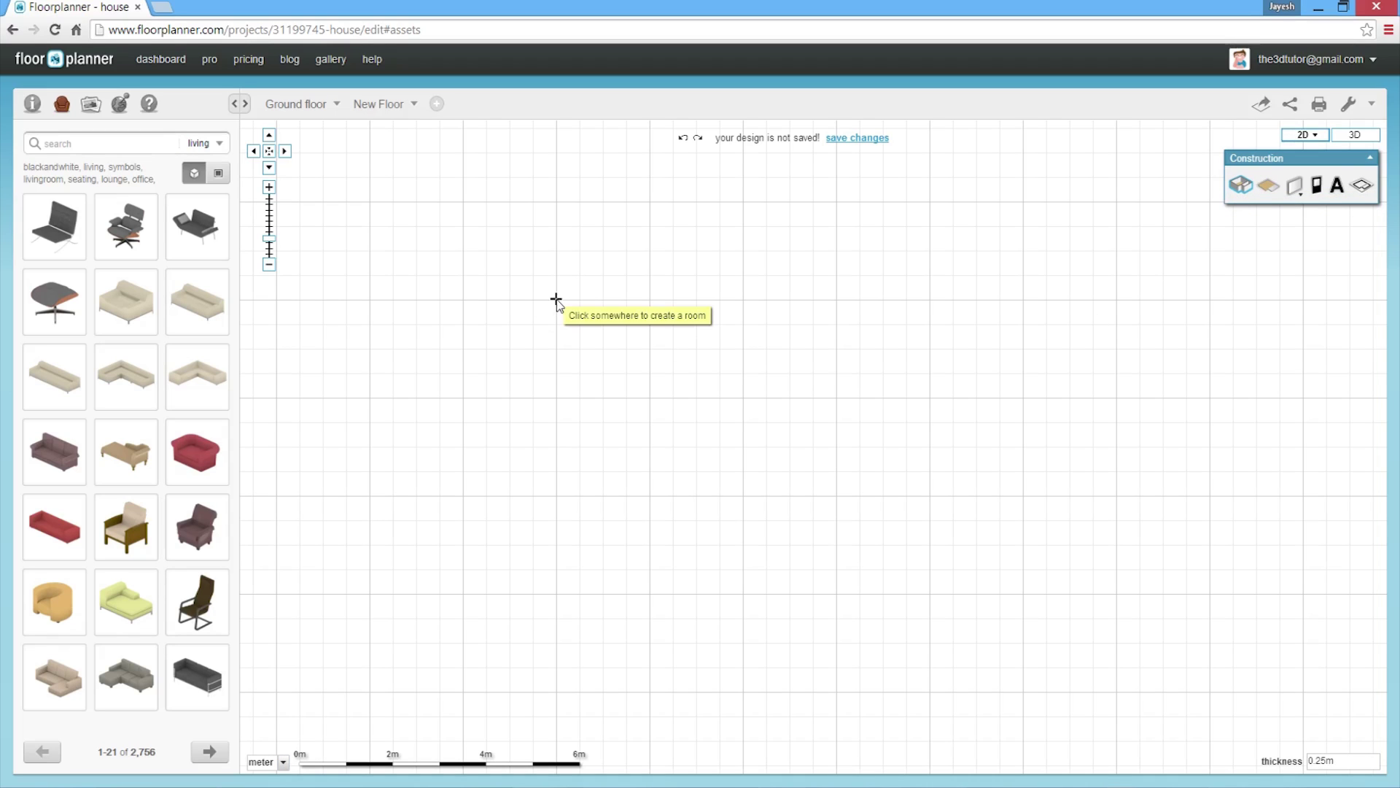
left_click_drag(559, 298, 669, 387)
left_click_drag(727, 428, 834, 494)
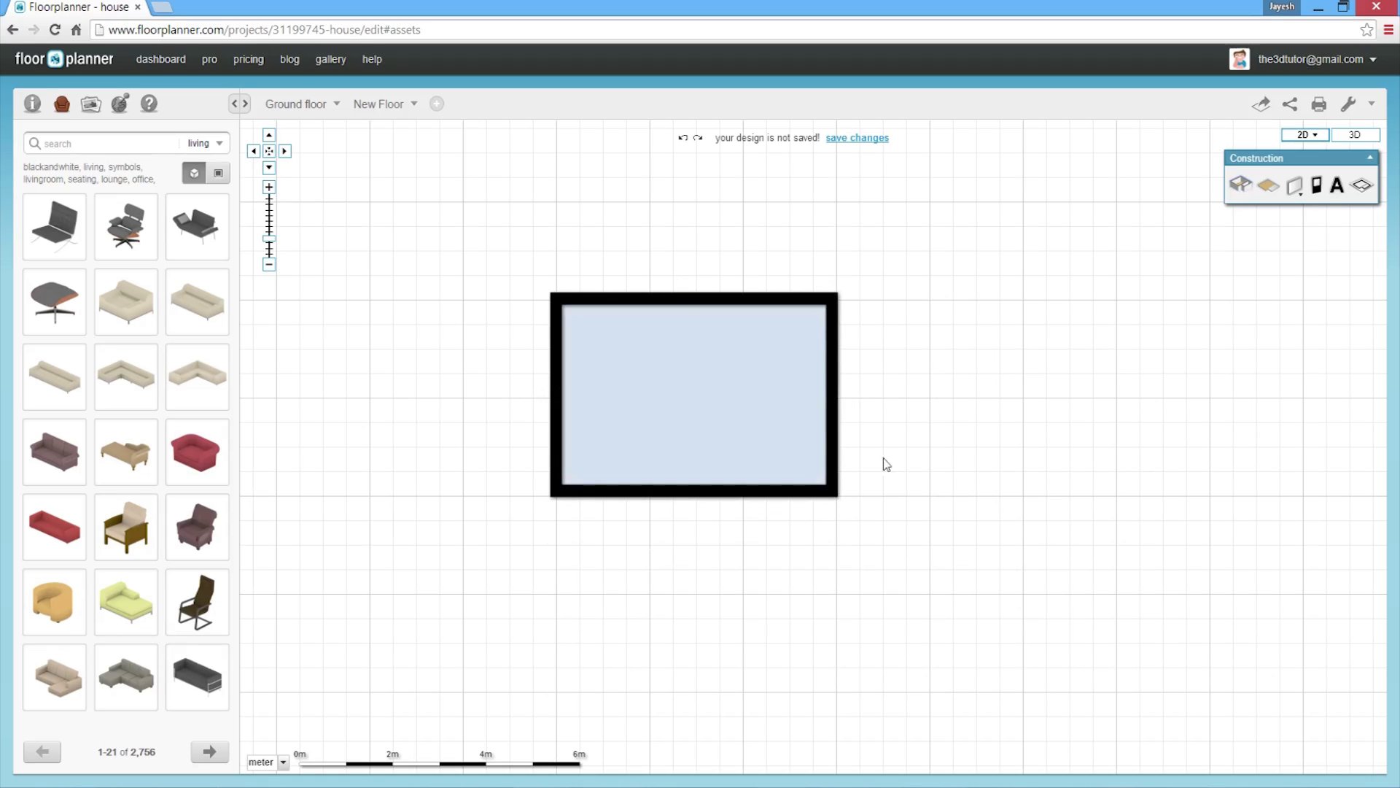
Enlarge the room by moving its left wall slightly outward and its lower wall outward by about 2 m
left_click(645, 302)
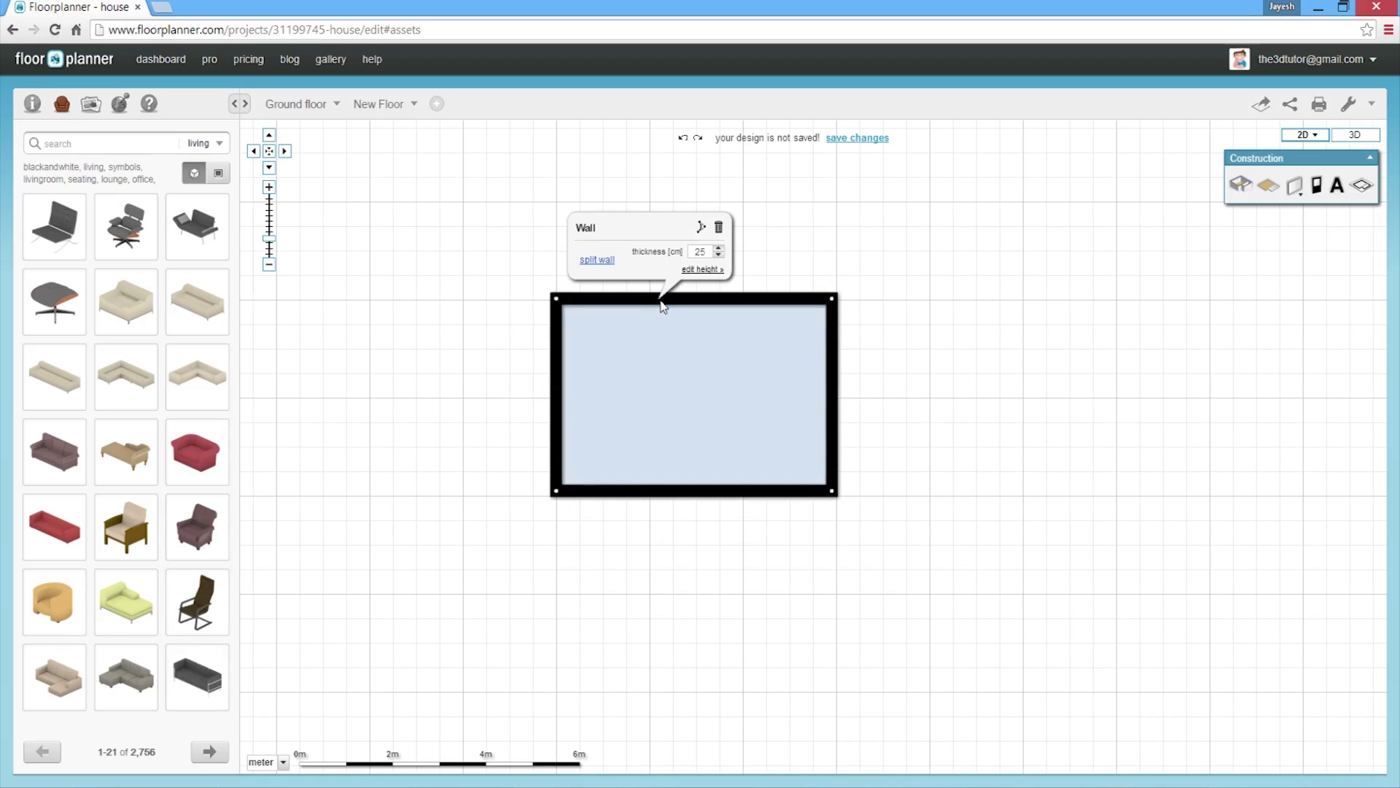
mouse_move(556, 400)
left_mouse_down()
mouse_move(640, 405)
mouse_move(553, 404)
left_mouse_up()
left_click_drag(709, 489, 727, 596)
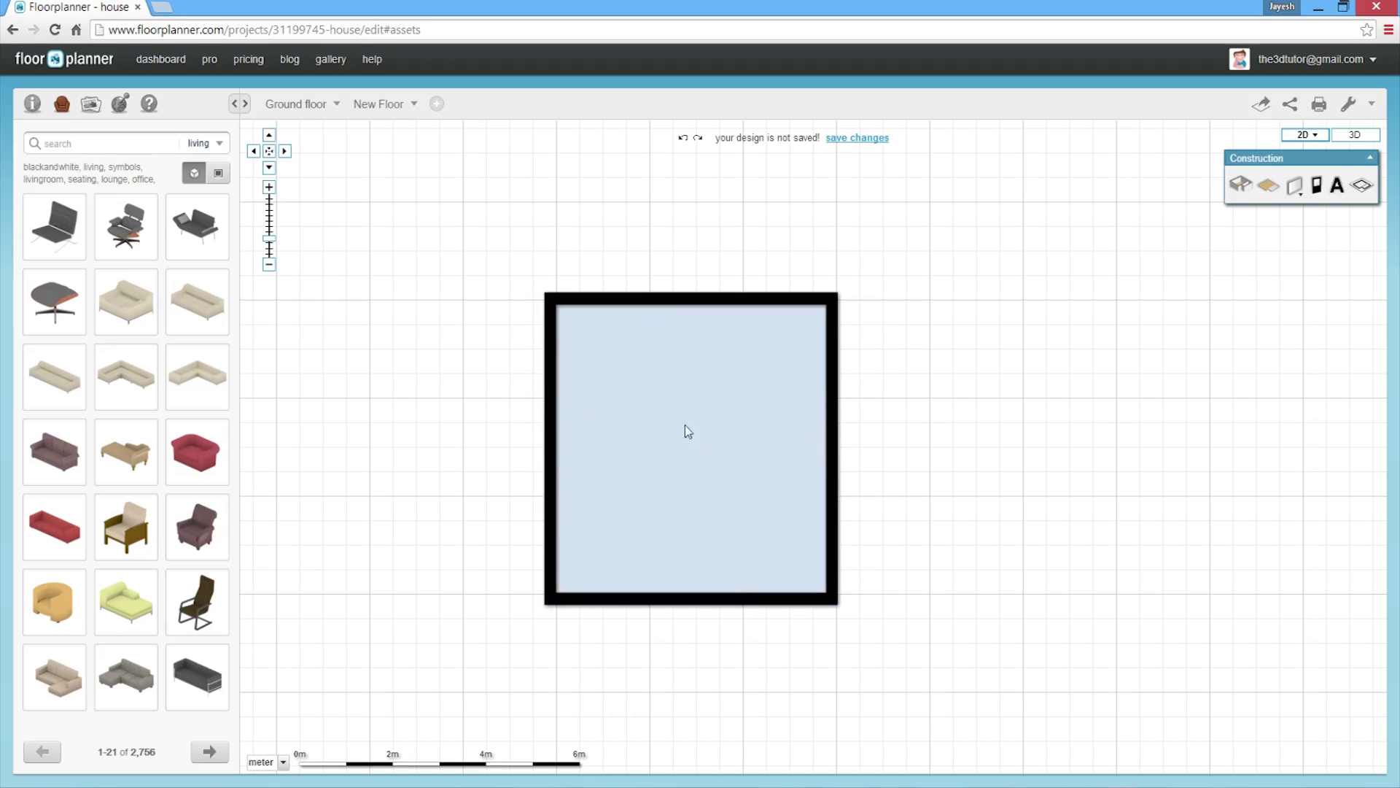
left_click(689, 408)
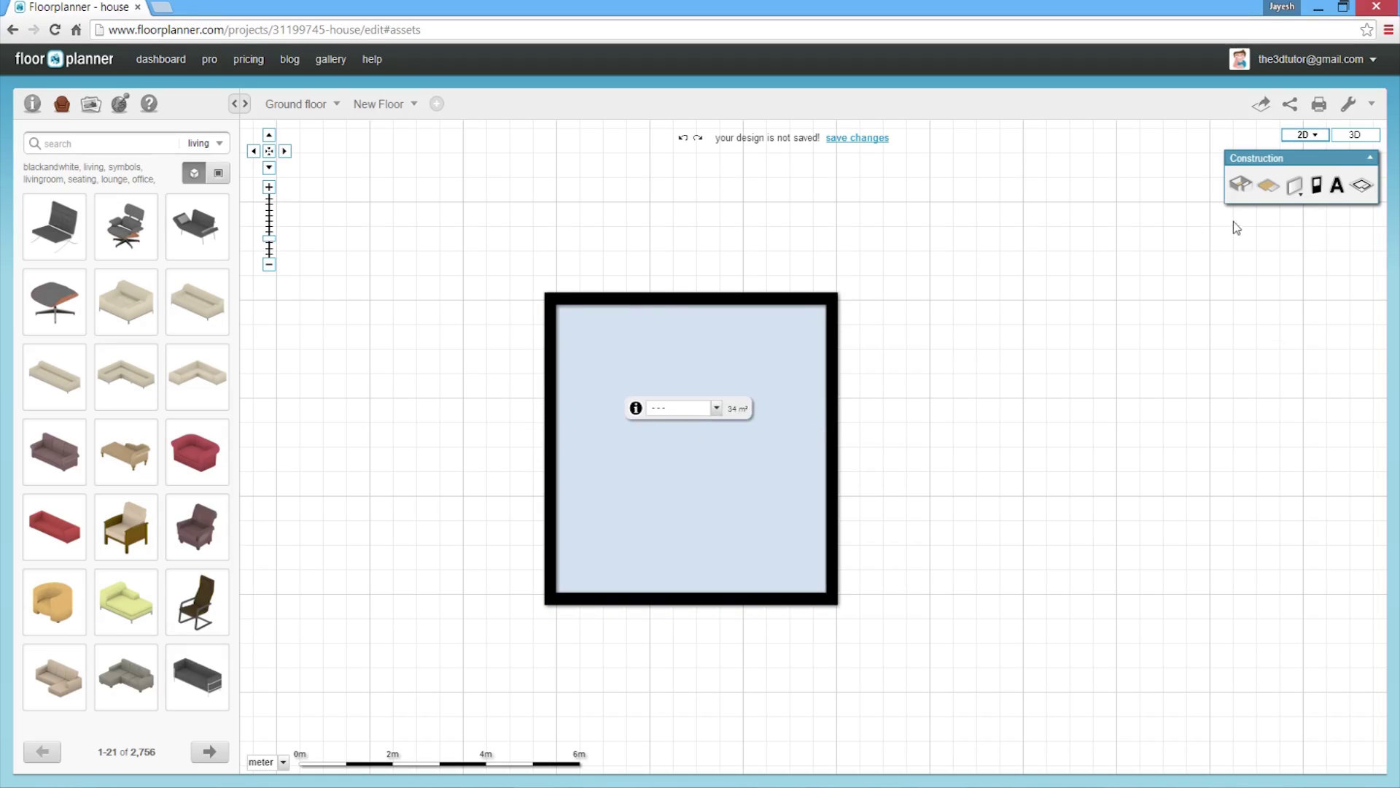
Place an L-shaped sofa in the room's upper-left corner and an angled lounge chair in the upper-right corner
left_click_drag(126, 376, 618, 358)
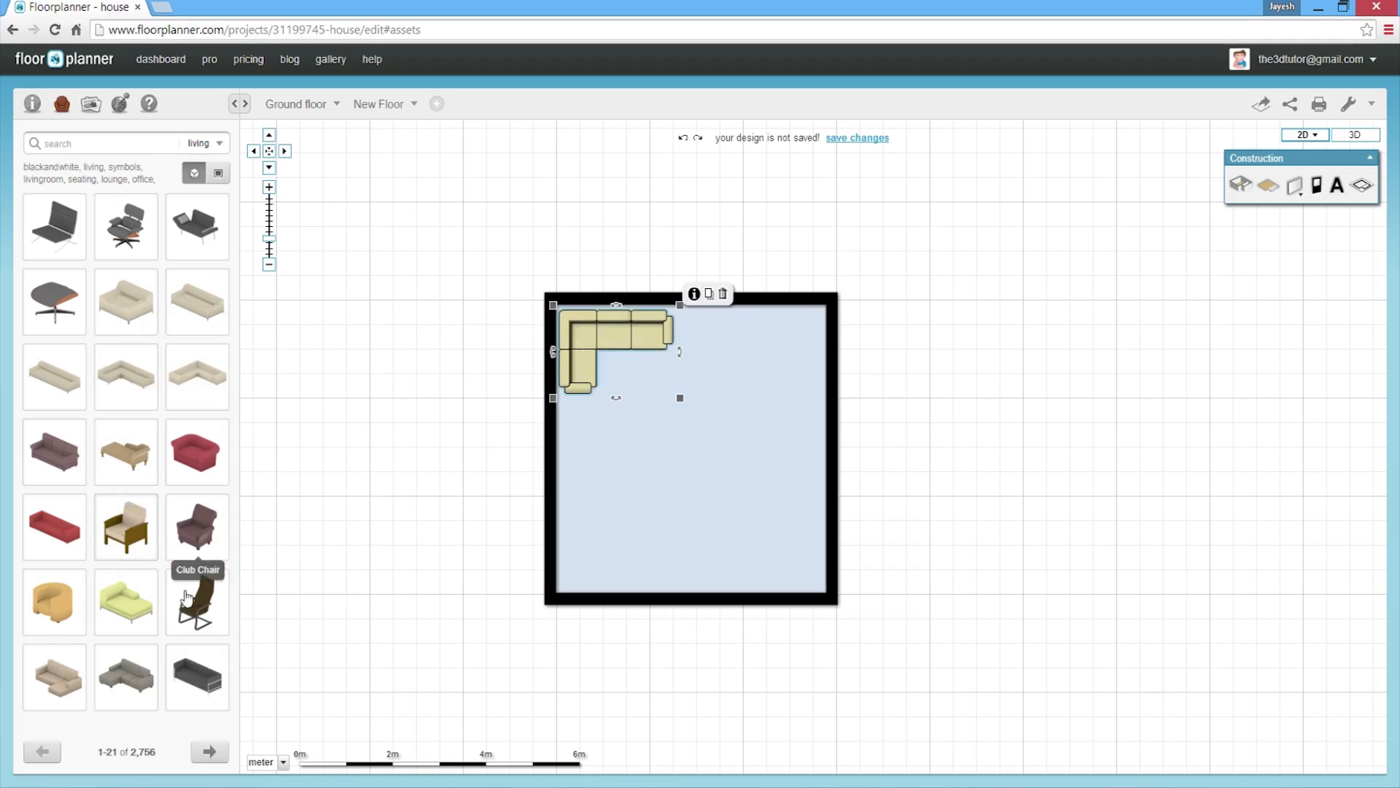
left_click_drag(193, 613, 778, 358)
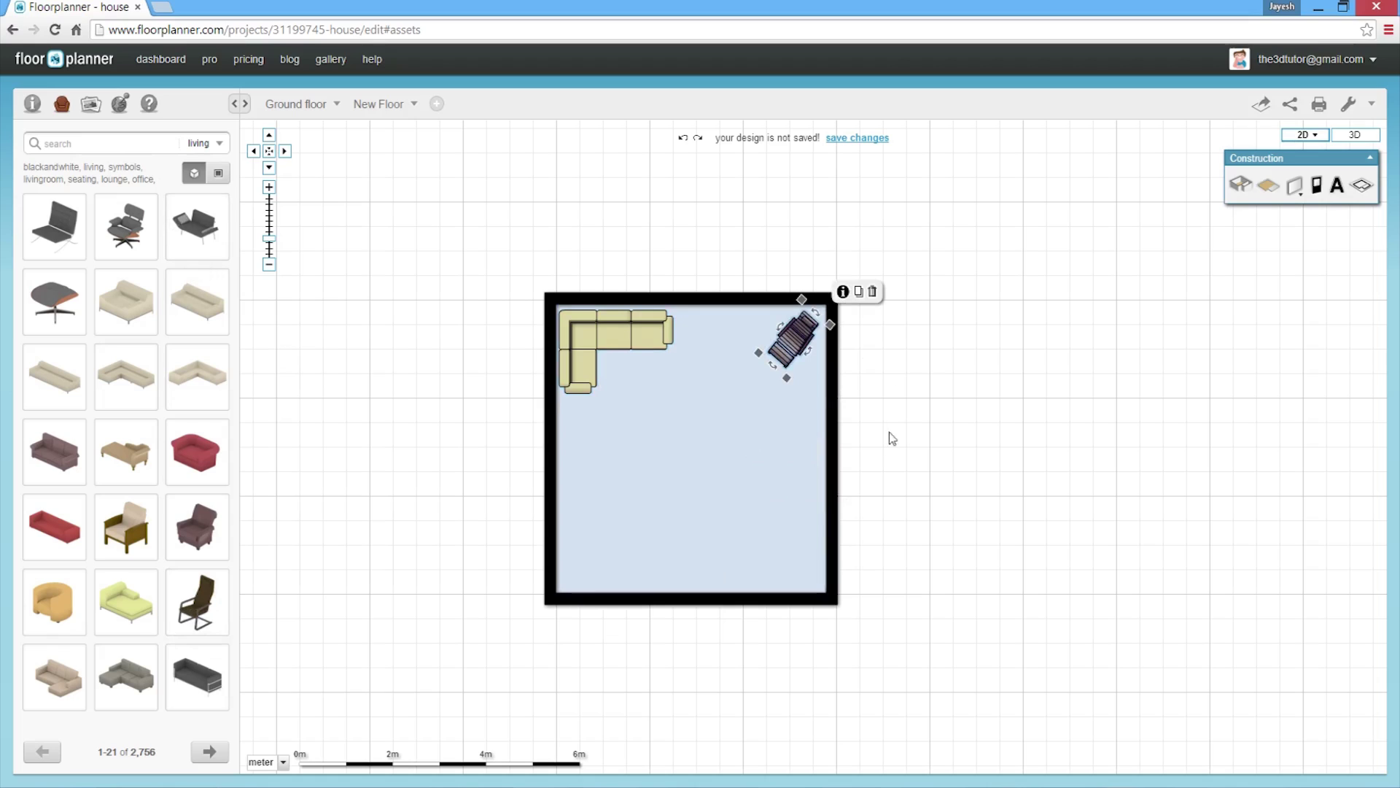
left_click(832, 437)
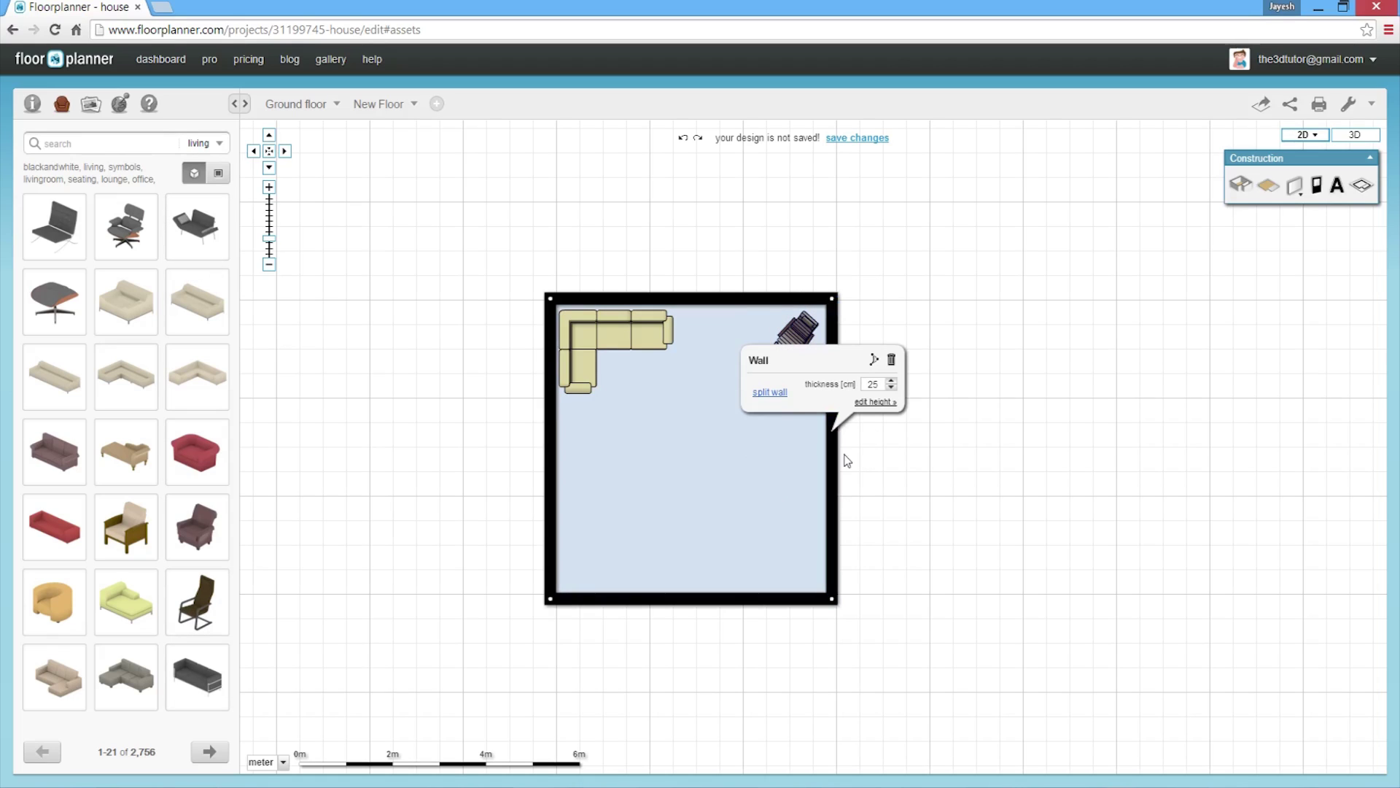
left_click(921, 497)
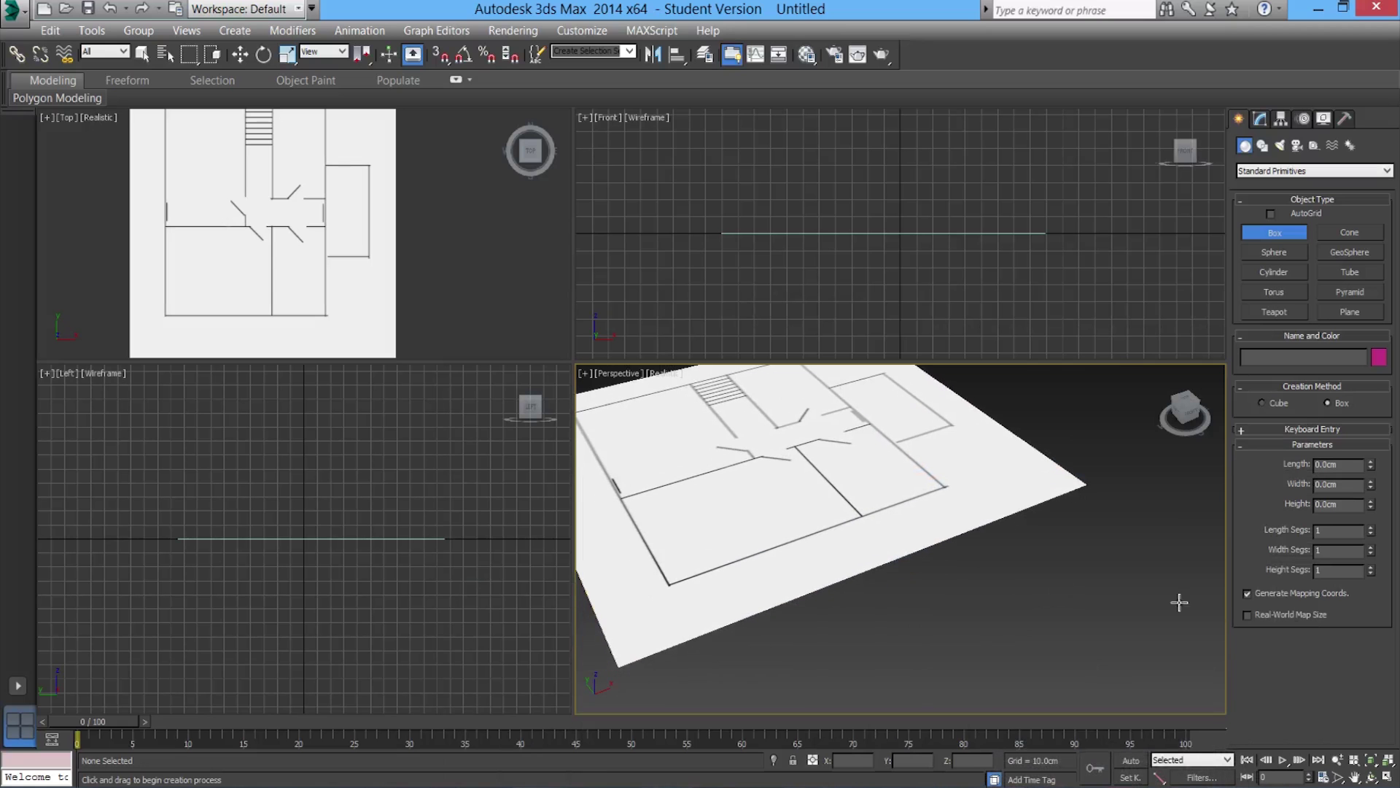
Switch to the 3ds Max 2014 floor plan scene, create a box beside the plan and set its height to 192 cm
left_click_drag(1052, 535, 987, 711)
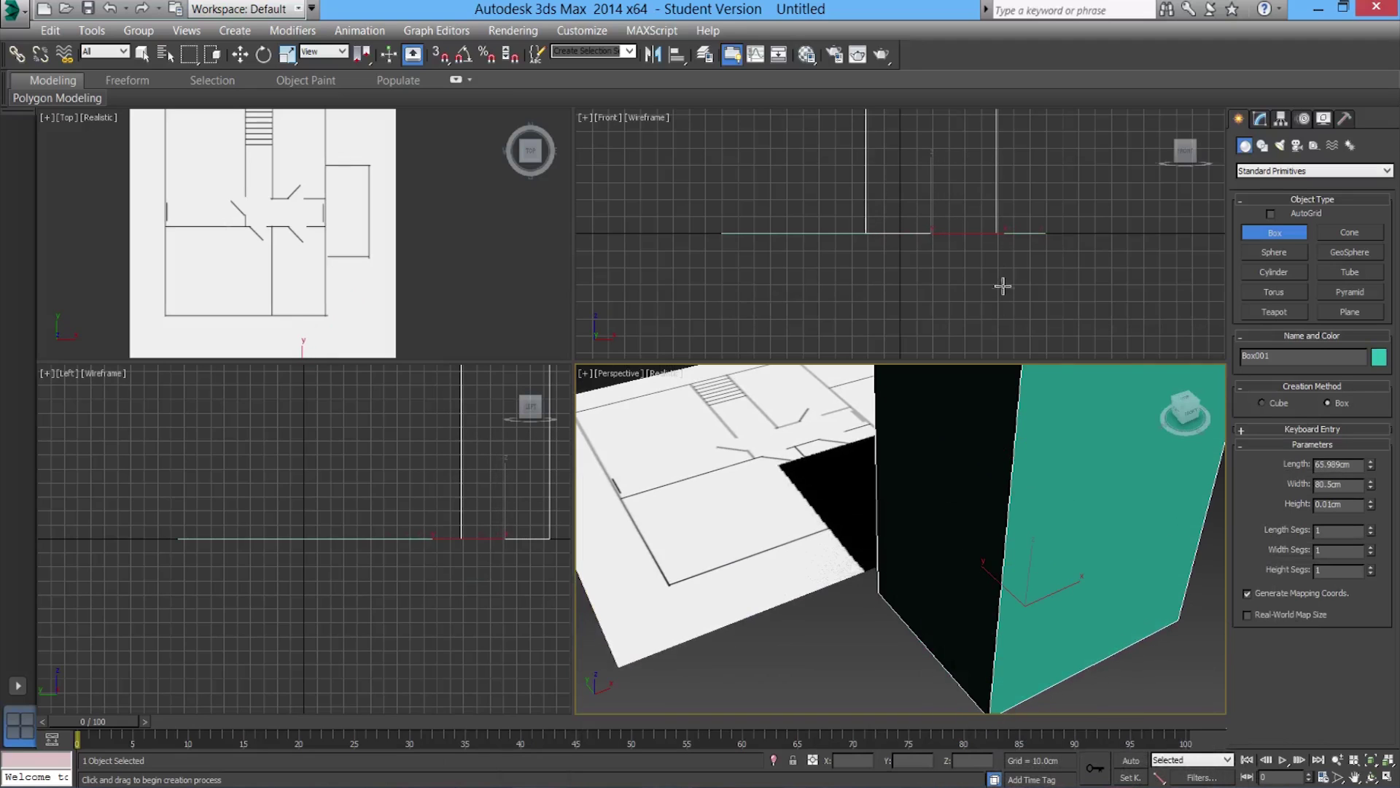
scroll(975, 557, "down", 5)
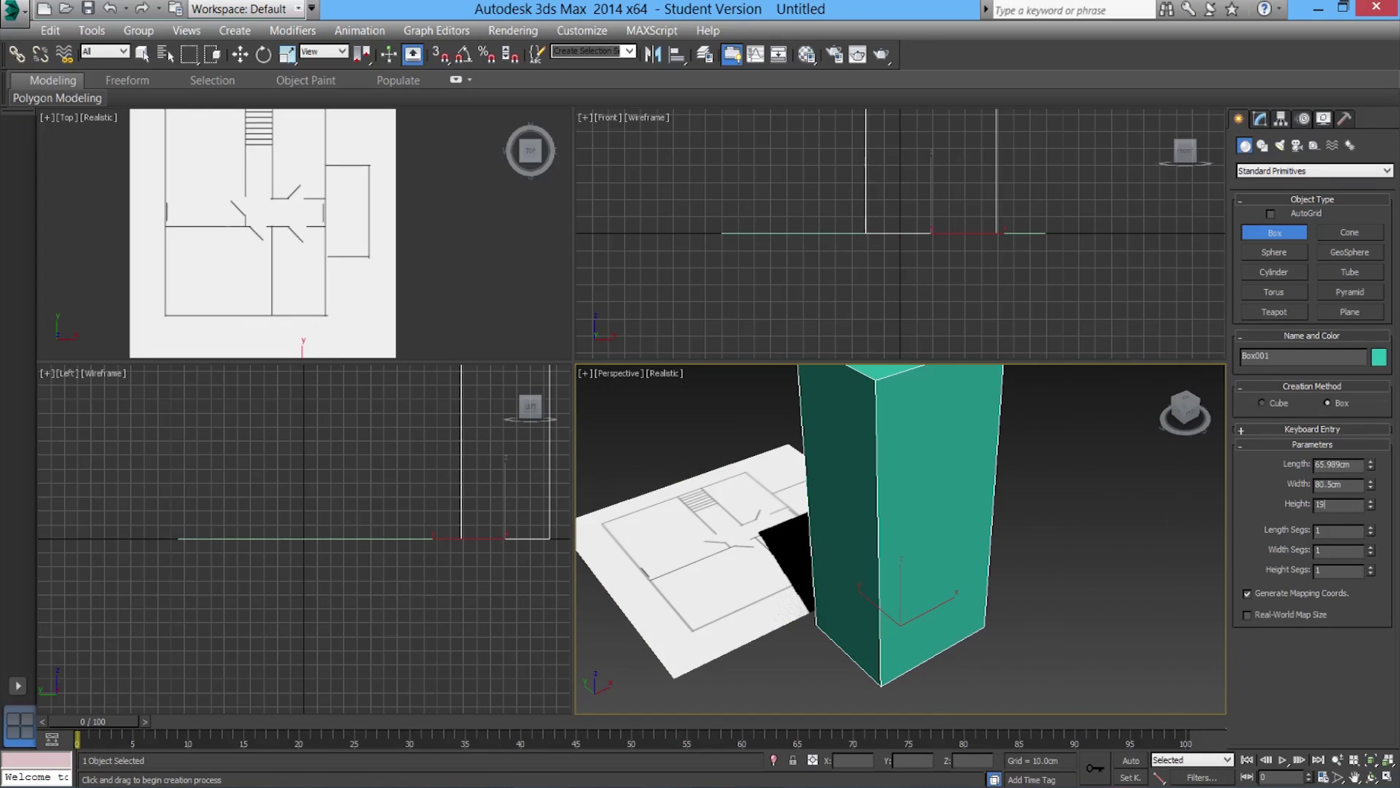
key("Return")
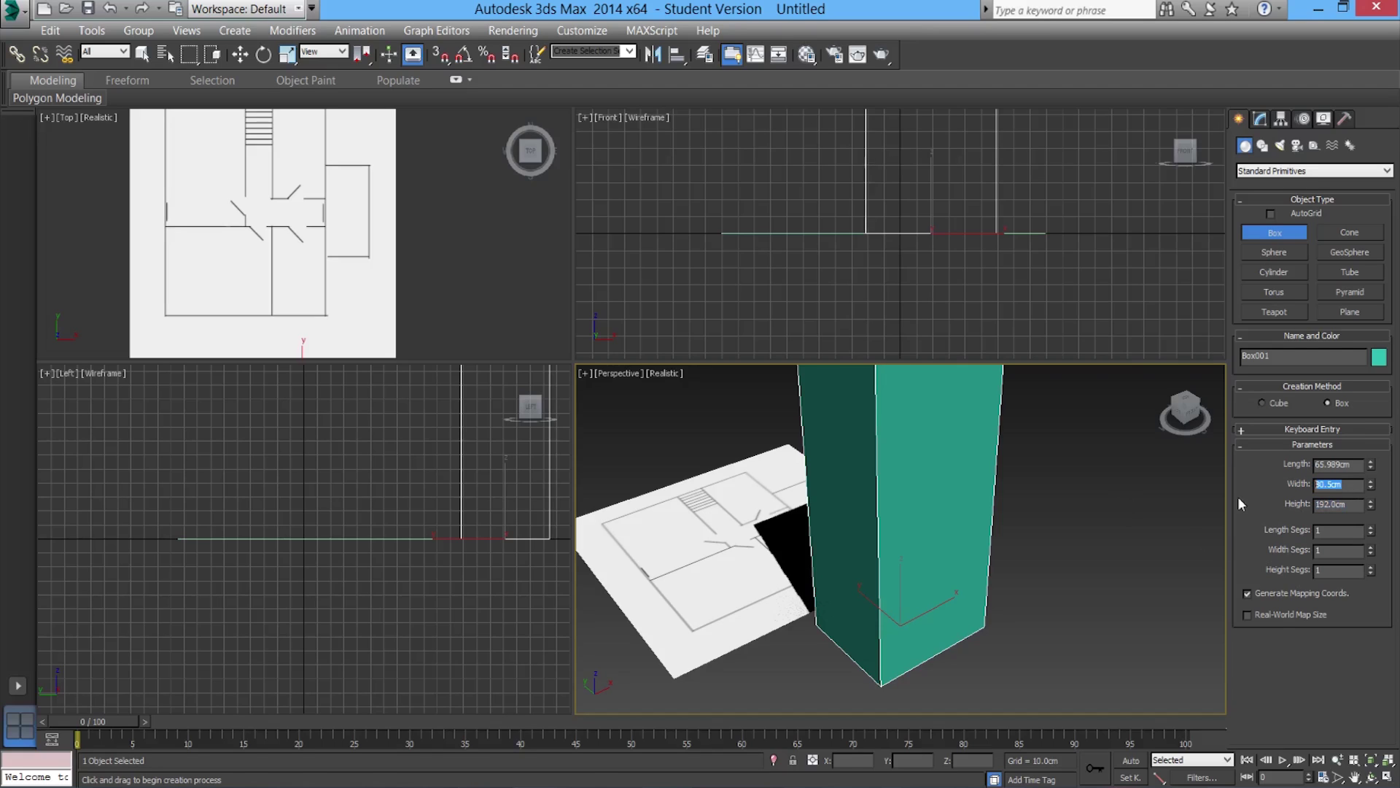
Set both the width and the length of the reference box to 84 cm
key("Return")
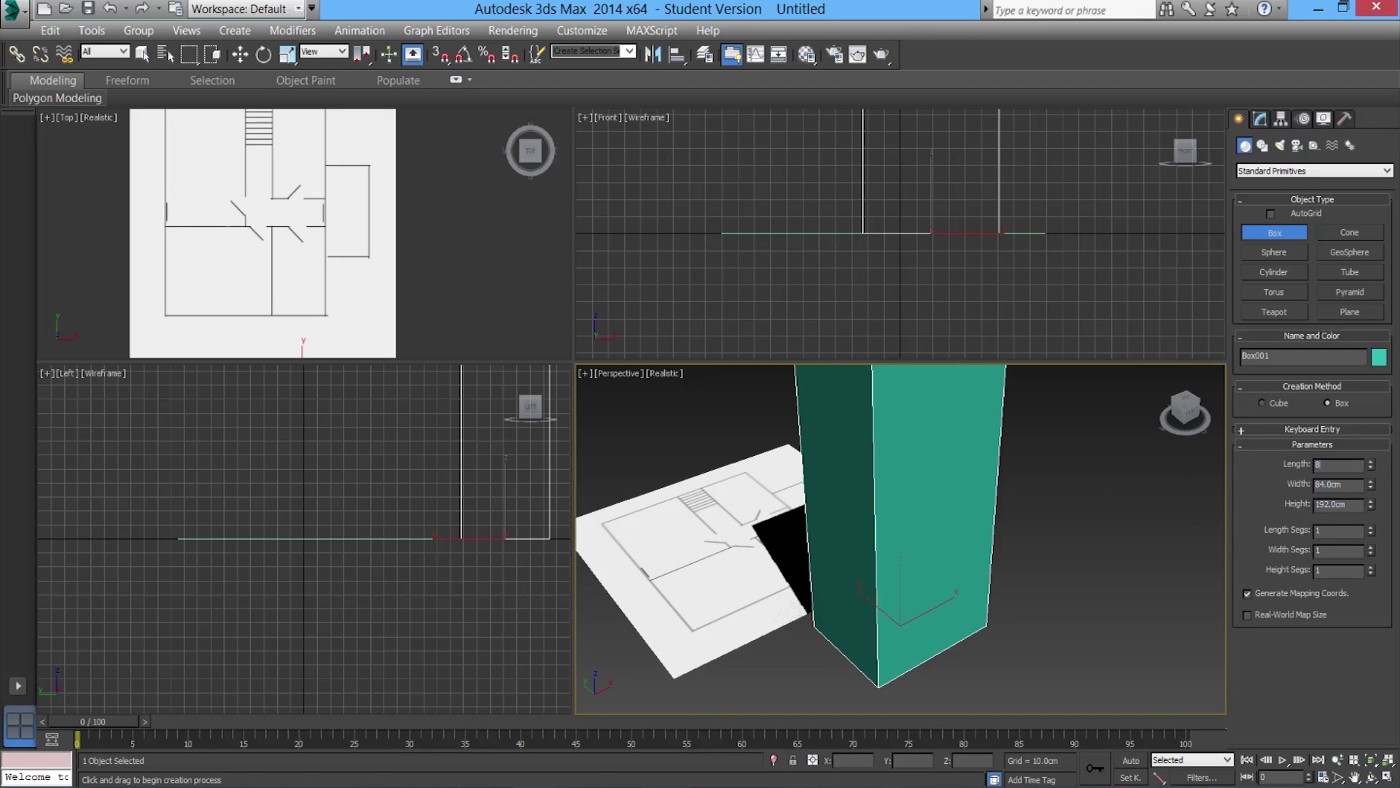
type("84")
key("Return")
left_click(240, 54)
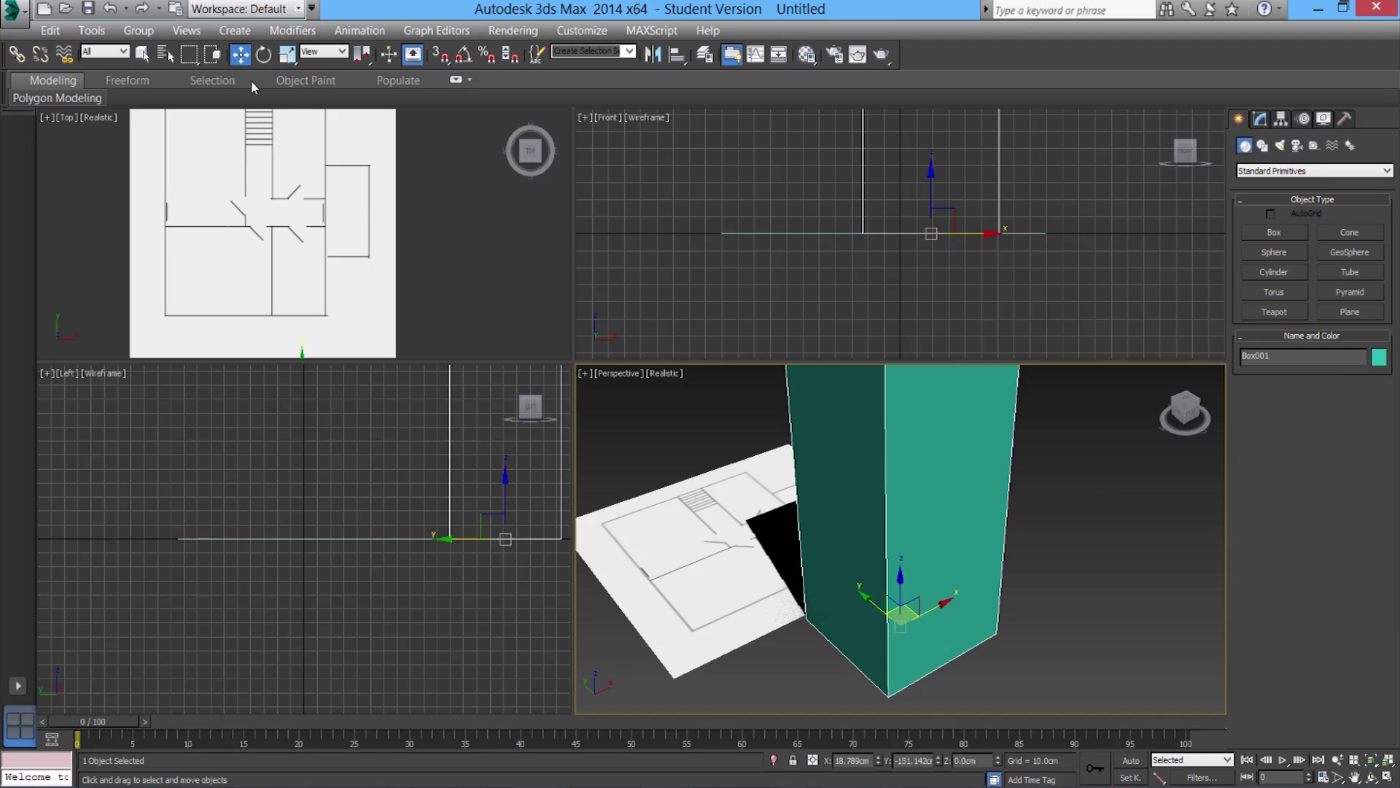
Change the perspective viewport's visual style from Realistic to Shaded
scroll(922, 569, "down", 5)
left_click(666, 373)
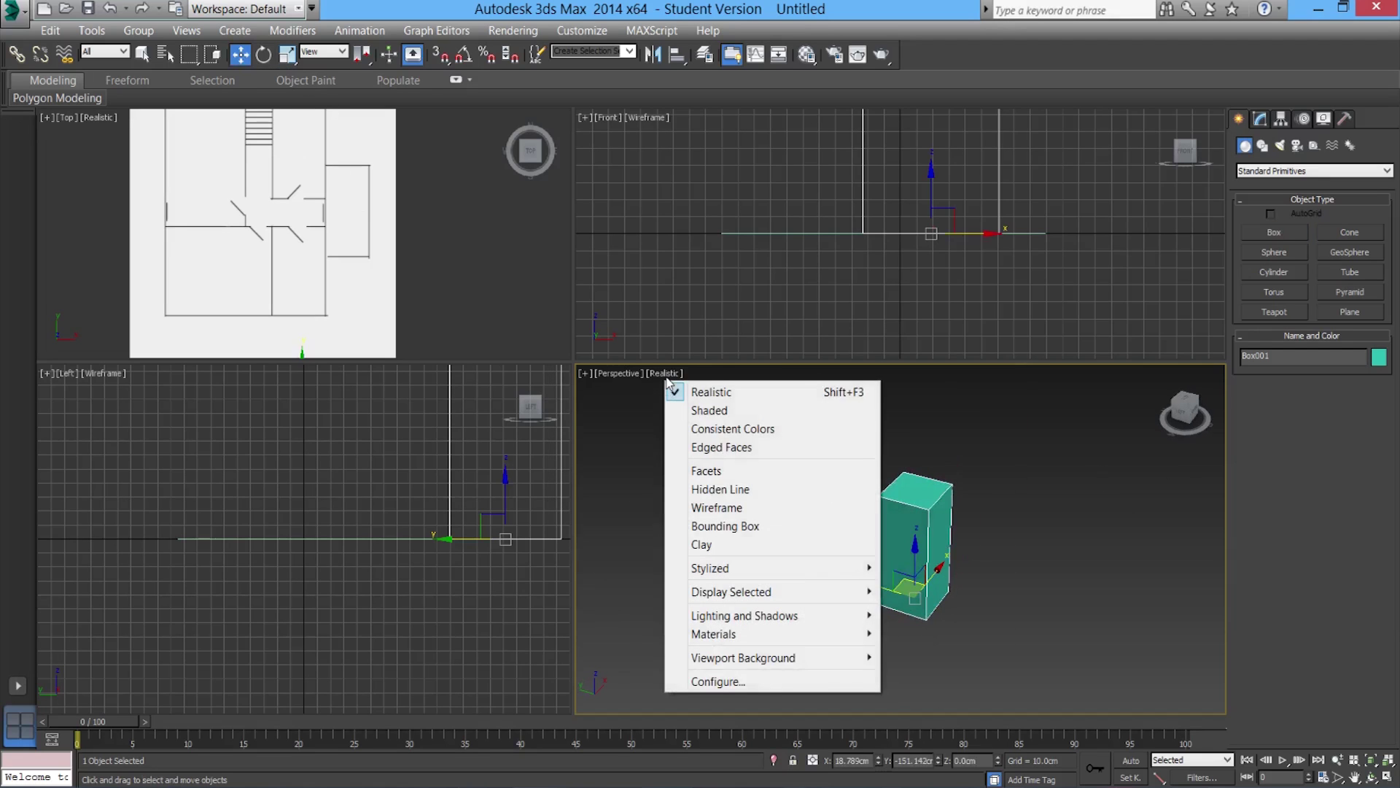
left_click(694, 410)
Compare the size of the floor plan with the reference box from several angles, selecting the plan
mouse_move(916, 630)
middle_mouse_down("alt")
mouse_move(755, 582)
mouse_move(756, 604)
mouse_move(806, 644)
mouse_move(787, 614)
middle_mouse_up("alt")
scroll(891, 625, "up", 3)
left_click(787, 615)
scroll(784, 562, "up", 4)
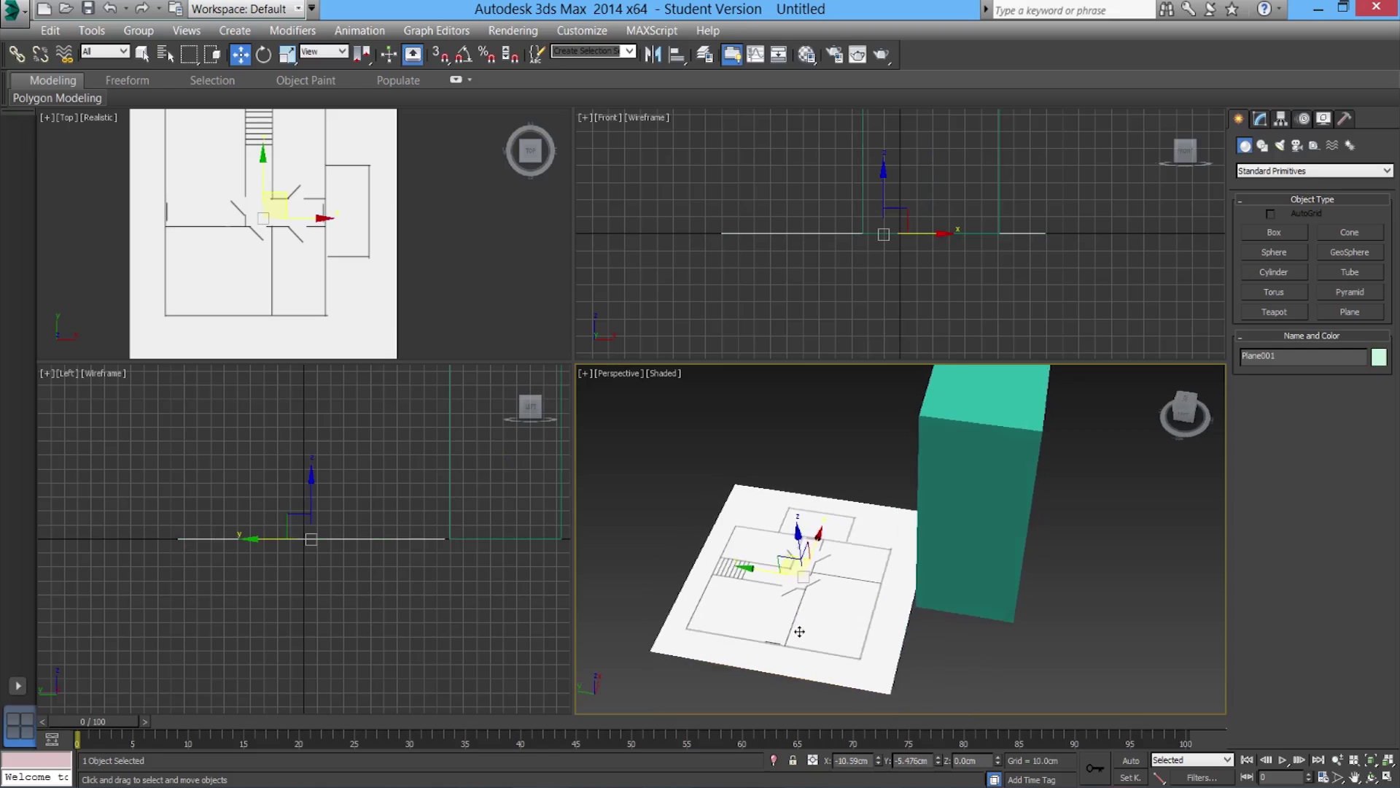
middle_click_drag(784, 562, 840, 563, "alt")
scroll(840, 563, "down", 3)
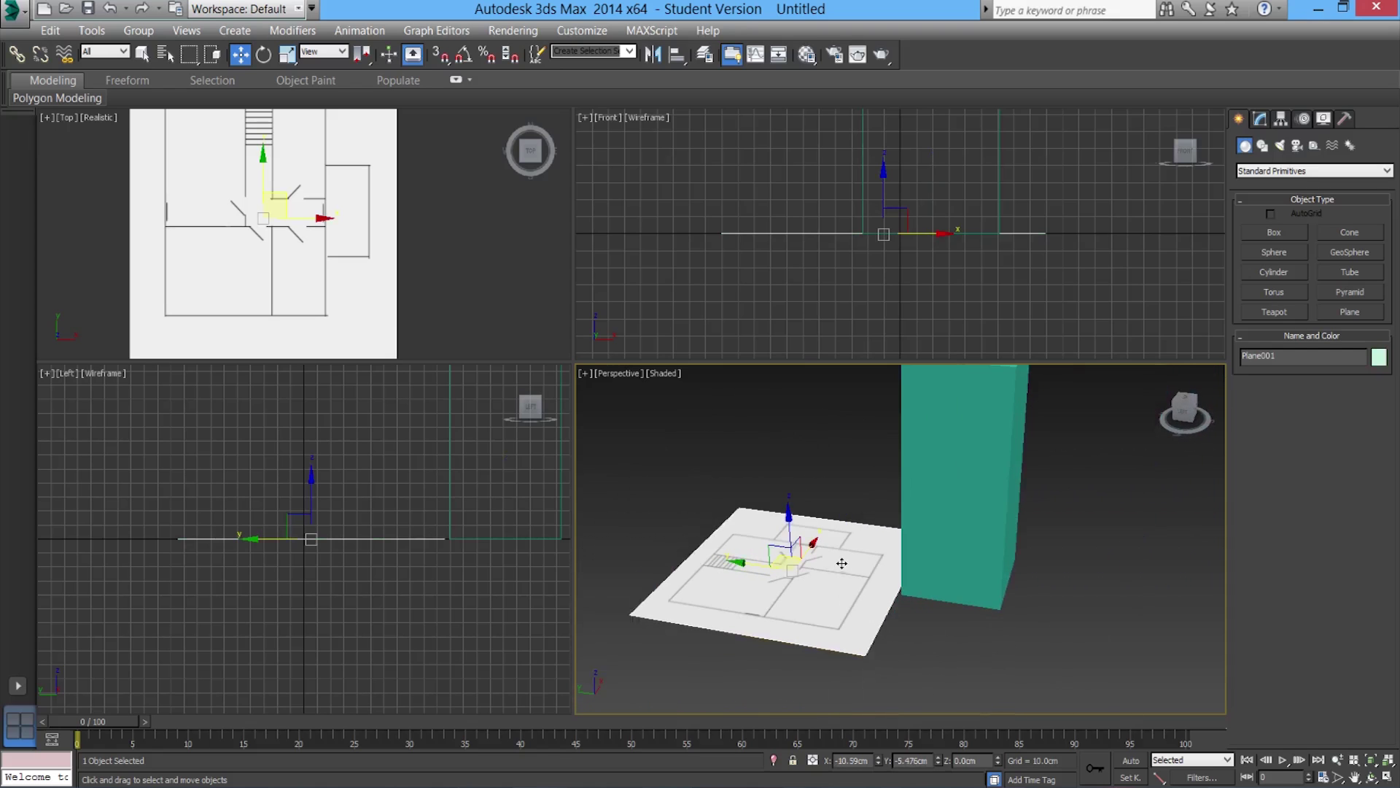
left_click(951, 521)
left_click(849, 588)
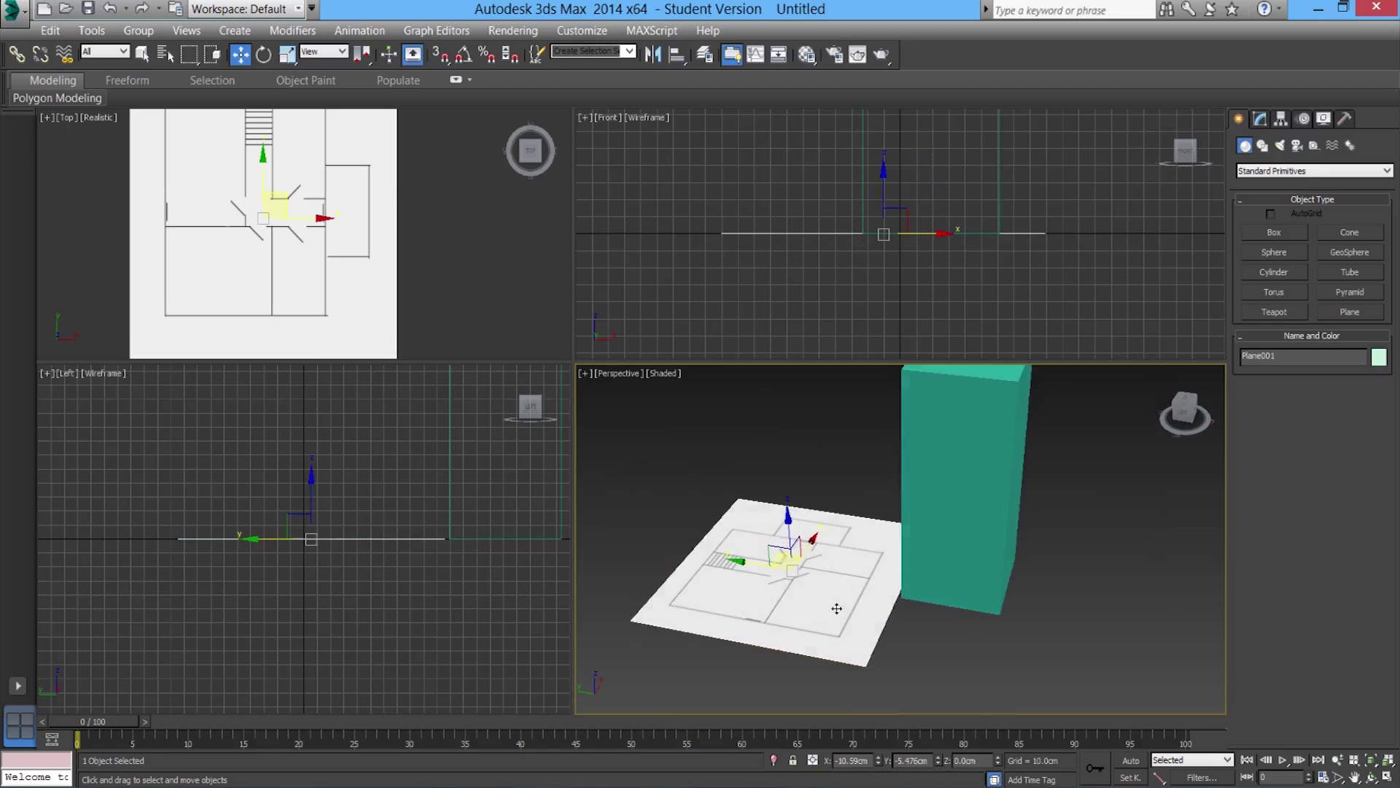
scroll(847, 592, "up", 3)
mouse_move(844, 597)
middle_mouse_down("alt")
mouse_move(627, 577)
mouse_move(790, 587)
mouse_move(835, 568)
mouse_move(804, 584)
mouse_move(830, 591)
middle_mouse_up("alt")
scroll(829, 591, "down", 4)
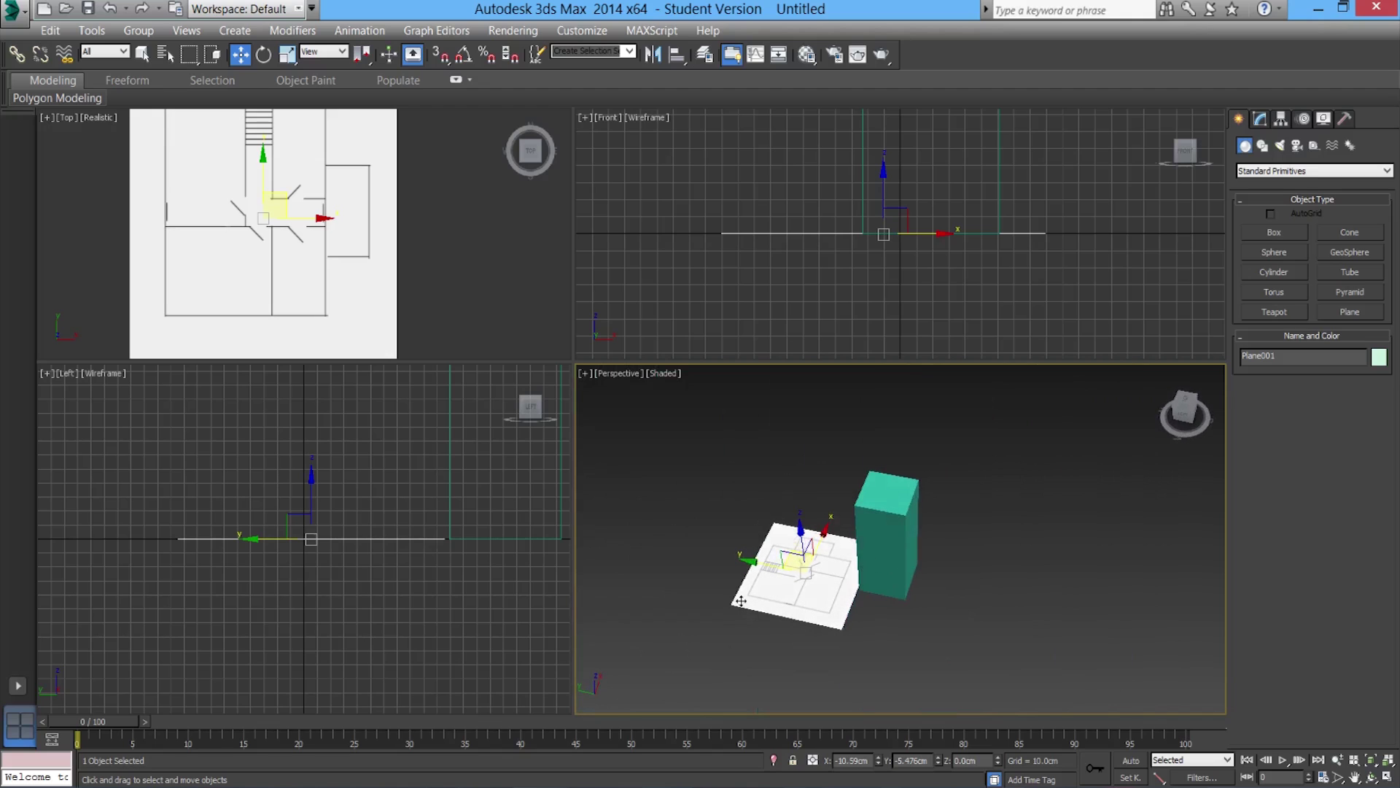
middle_click_drag(878, 593, 927, 597)
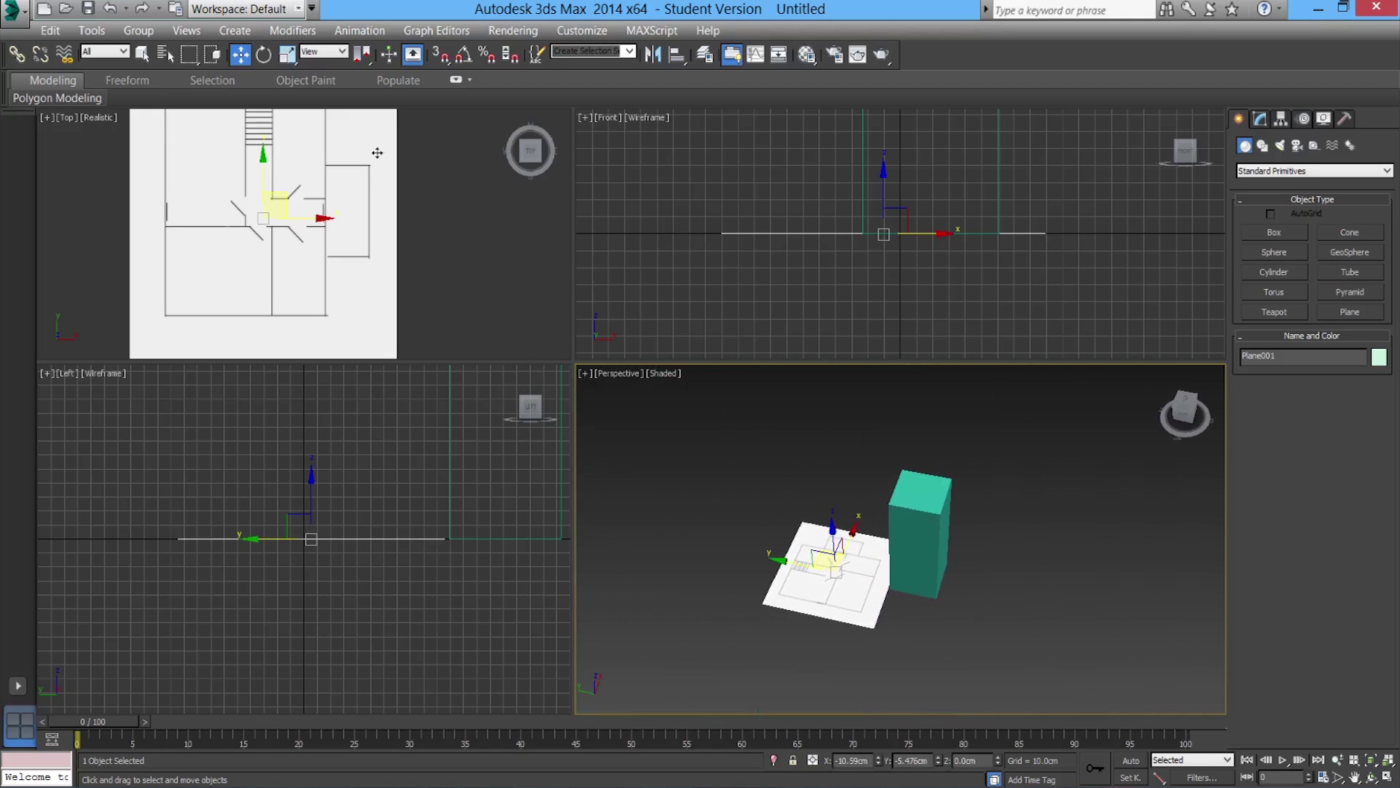
Uniformly scale up the floor plan plane until its doorways roughly suit the size of the reference box
left_click(292, 57)
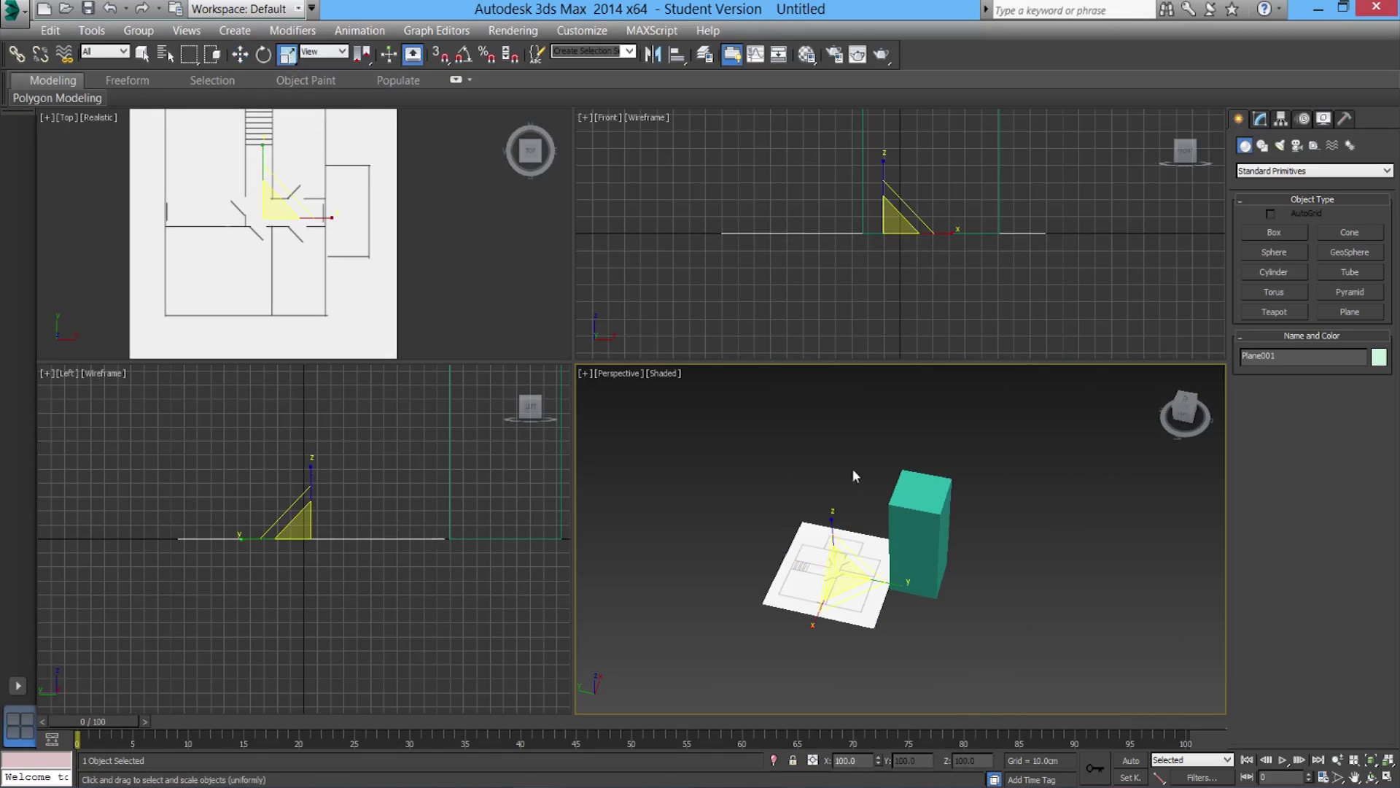
scroll(855, 476, "up", 4)
left_click_drag(868, 499, 1014, 527)
middle_click_drag(1013, 527, 969, 513, "alt")
left_click_drag(968, 514, 984, 538)
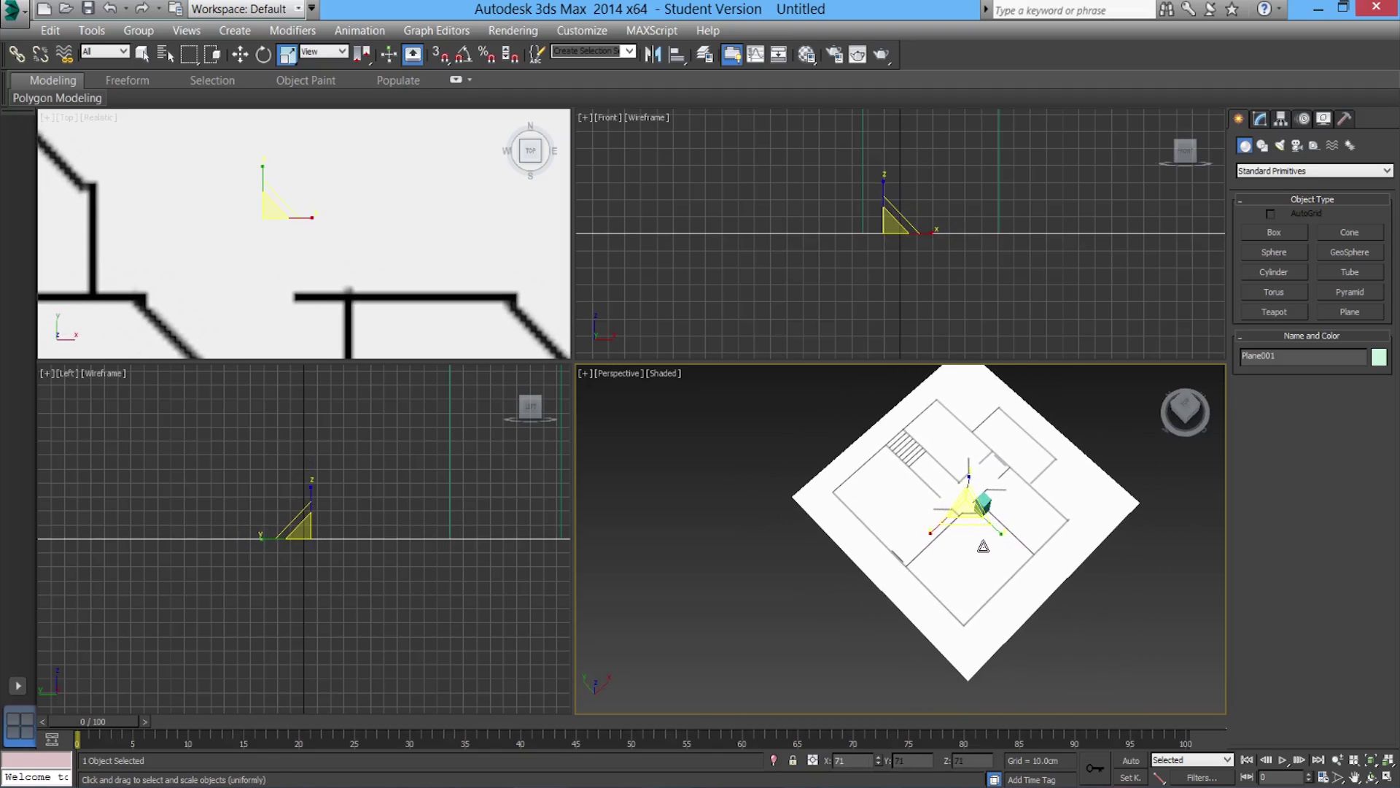
Move the reference box onto the small entrance room of the plan to check its scale
left_click(241, 55)
middle_click_drag(798, 459, 853, 483, "alt")
scroll(853, 482, "up", 3)
left_click(1043, 517)
middle_click_drag(1043, 517, 859, 537, "alt")
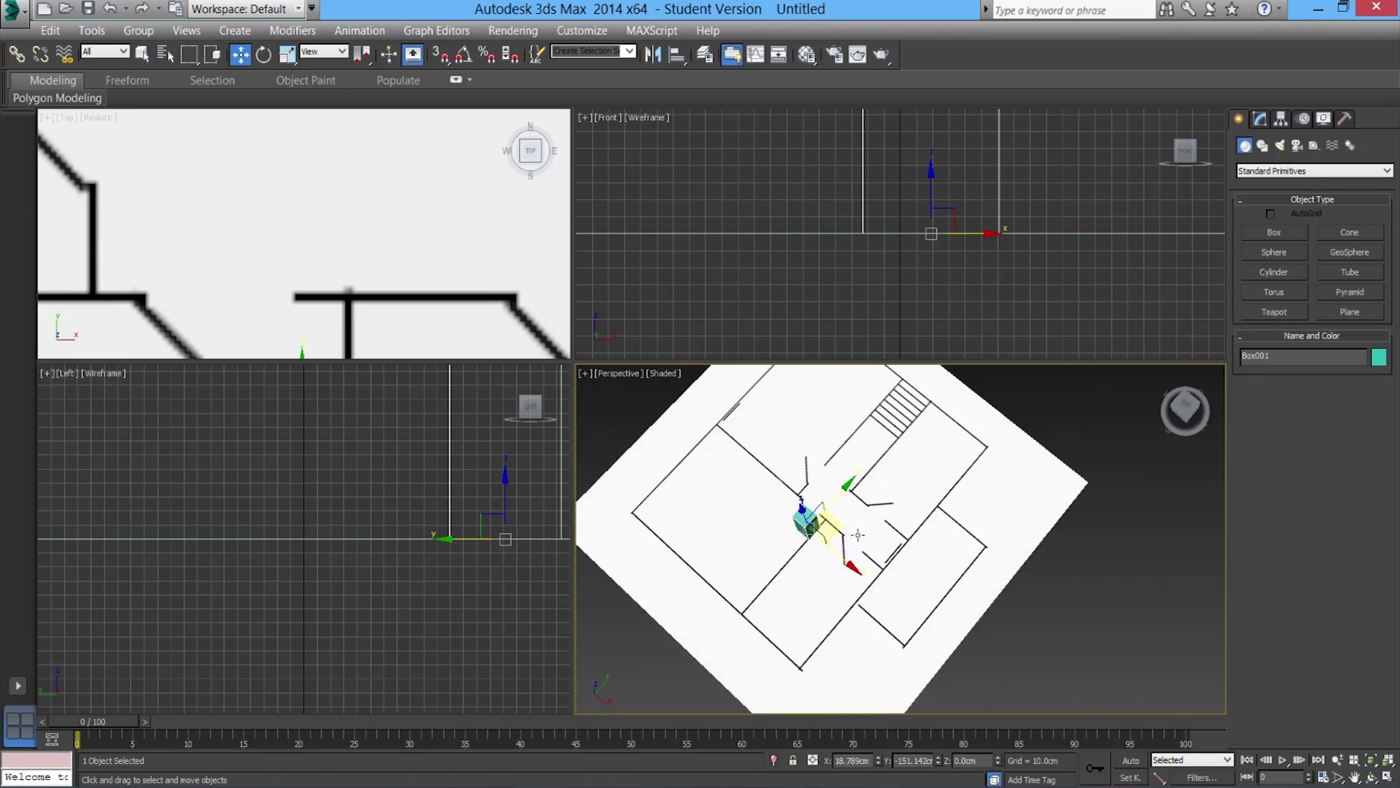
left_click_drag(842, 529, 914, 546)
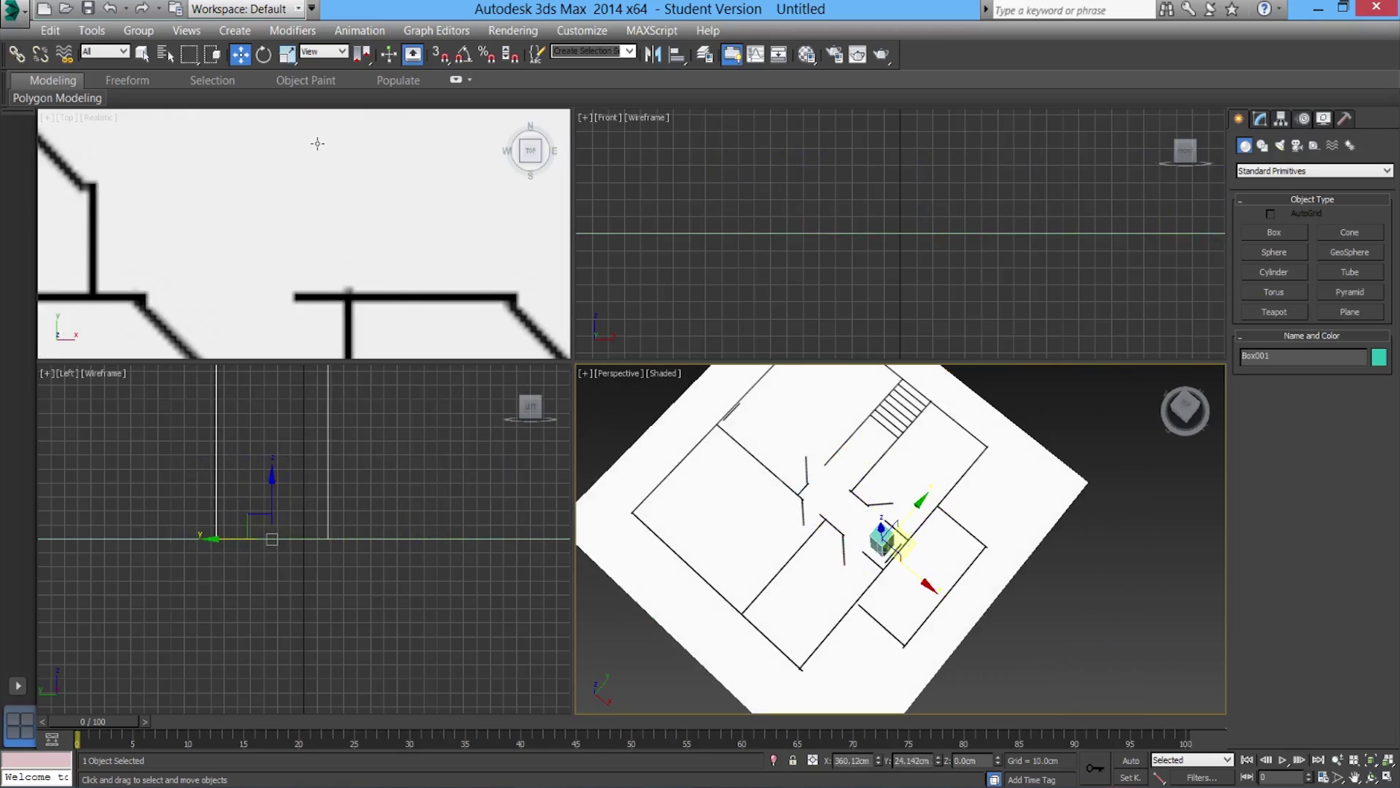
Scale the floor plan plane up slightly, to about 1112%
left_click(286, 64)
left_click(820, 523)
left_click_drag(822, 518, 824, 504)
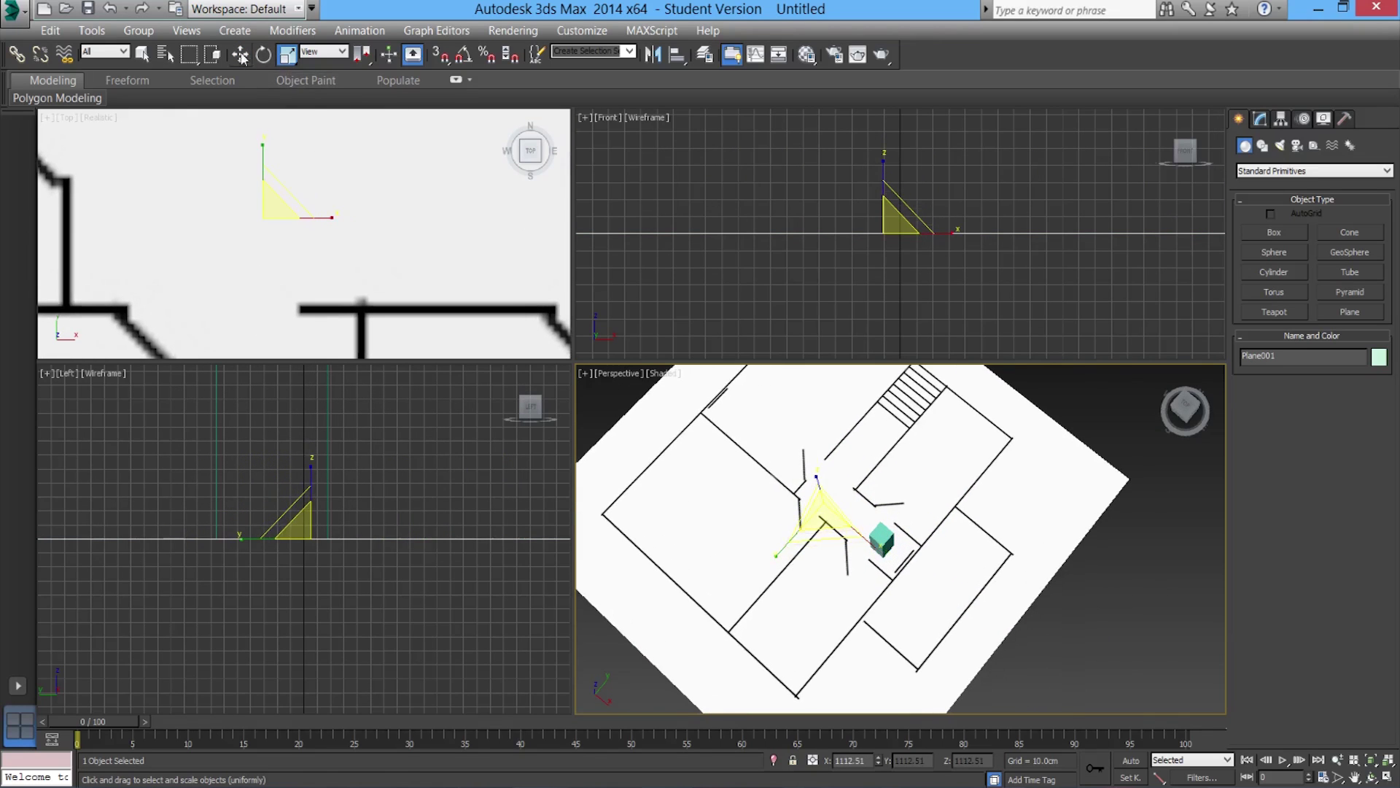
Try the reference box in other rooms near the hallway, place it outside the plan's lower wall, and select the plan plane
left_click(240, 55)
left_click(886, 540)
left_click_drag(910, 549, 823, 461)
middle_click_drag(823, 461, 796, 540)
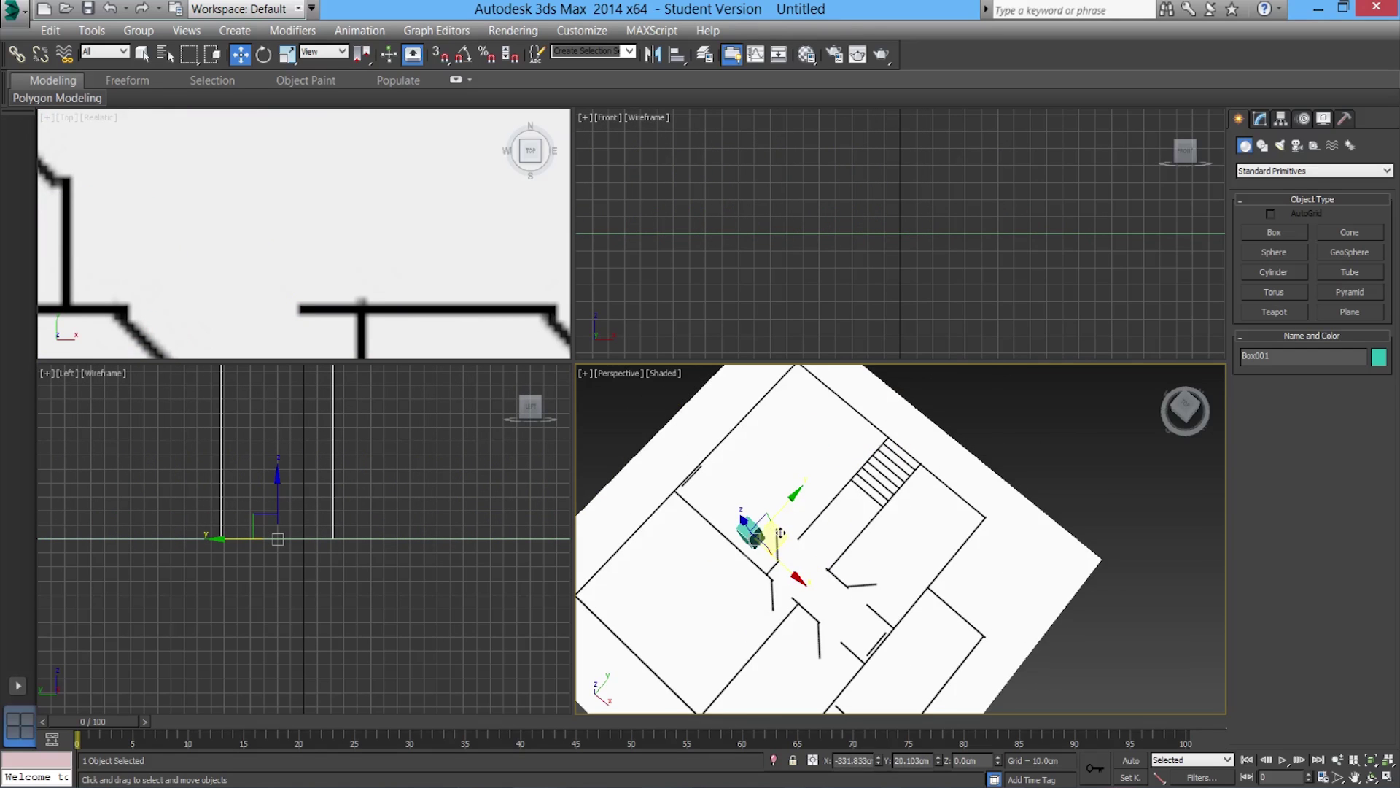
left_click_drag(780, 538, 814, 658)
middle_click_drag(834, 618, 889, 520)
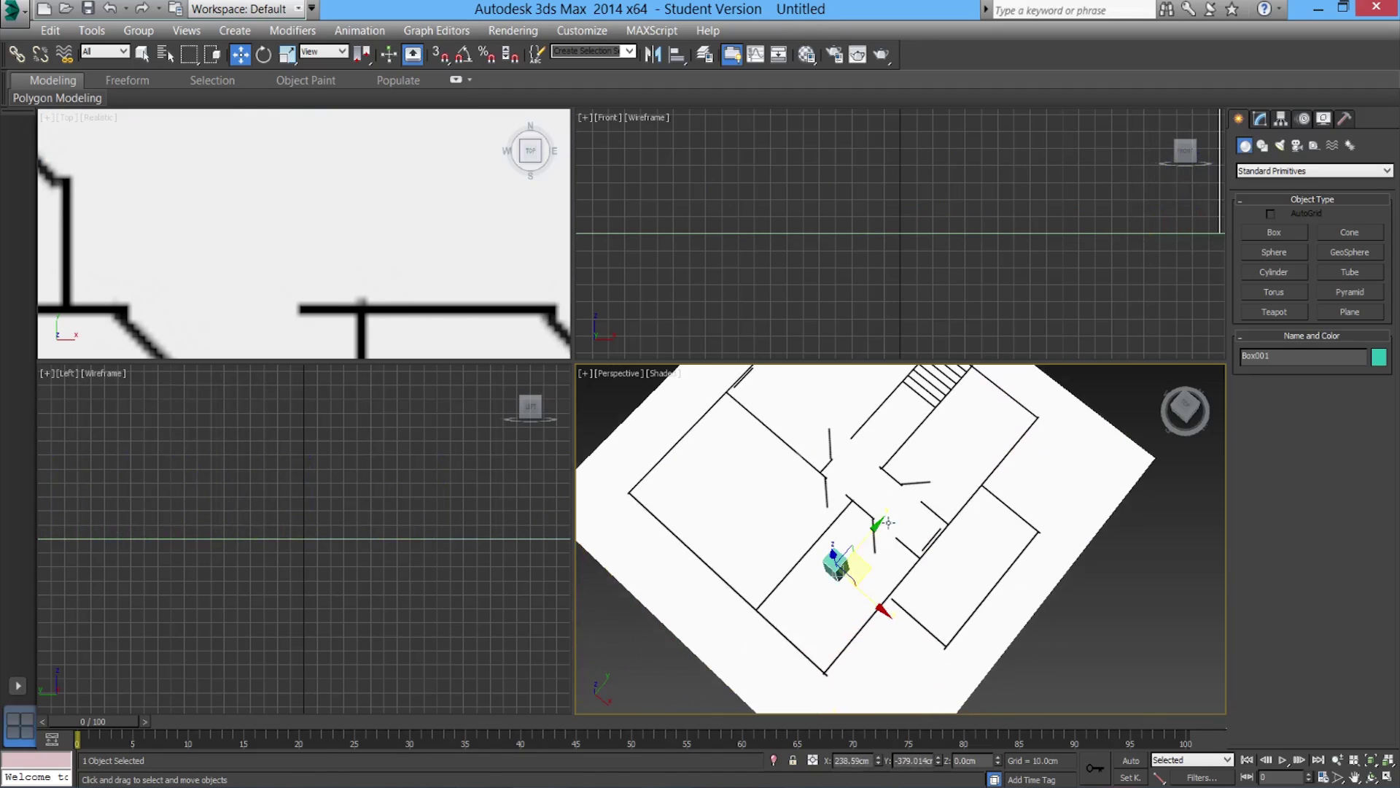
left_click_drag(871, 568, 715, 684)
middle_click_drag(876, 618, 877, 605)
left_click(878, 602)
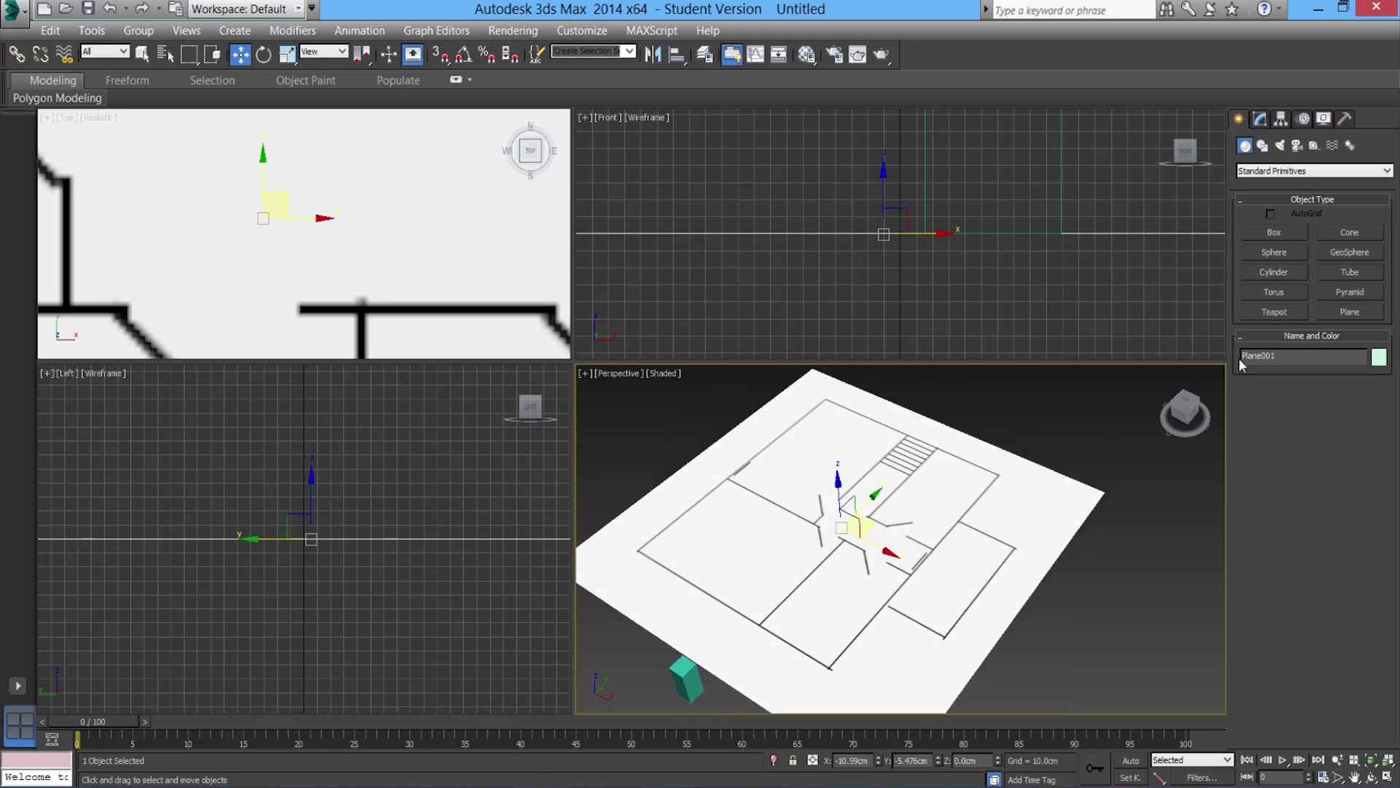
Create a wall box along the lower-left room's outer wall, about 881 cm wide, 93 cm long and 261 cm high
left_click(1275, 232)
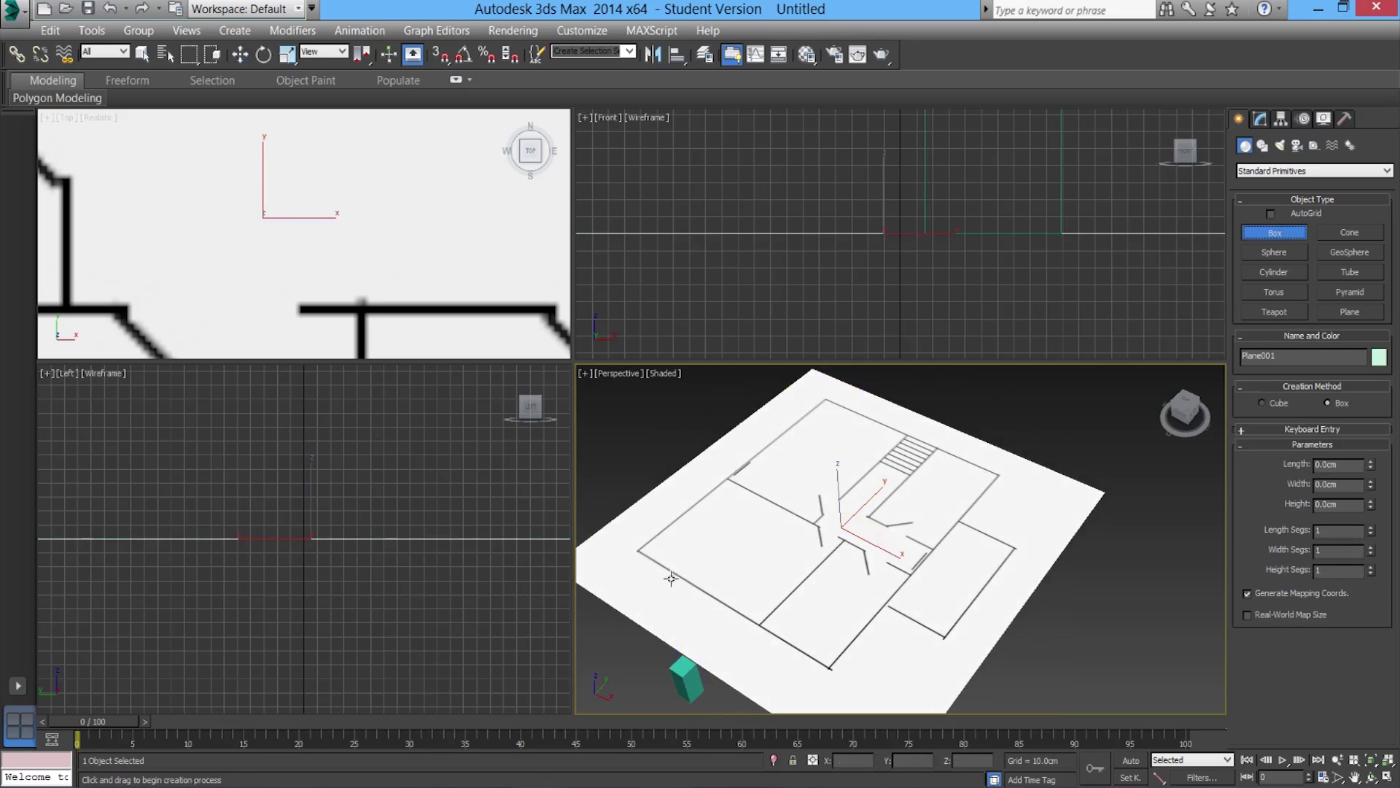
left_click_drag(632, 563, 750, 641)
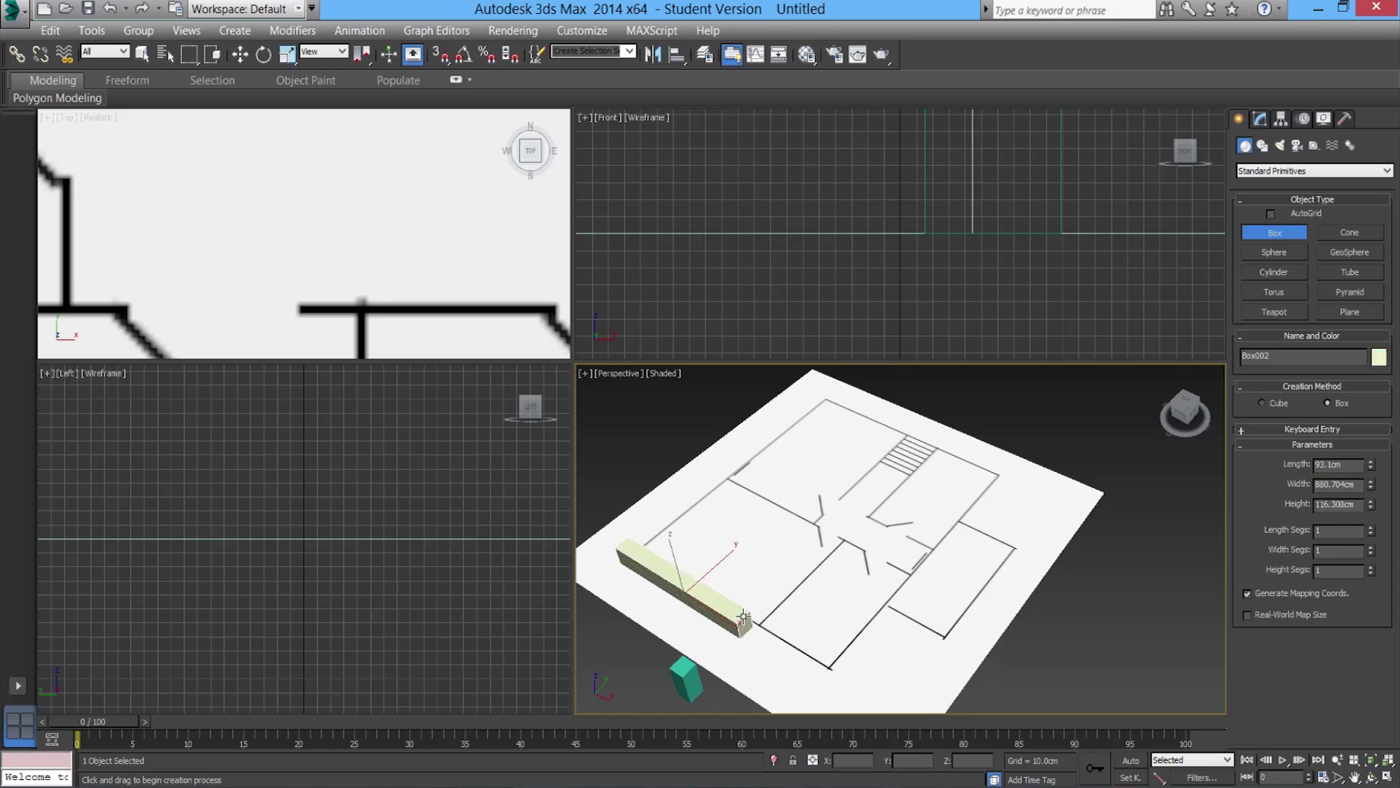
left_click(741, 594)
middle_click_drag(809, 625, 682, 600, "alt")
scroll(724, 601, "up", 2)
left_click(240, 54)
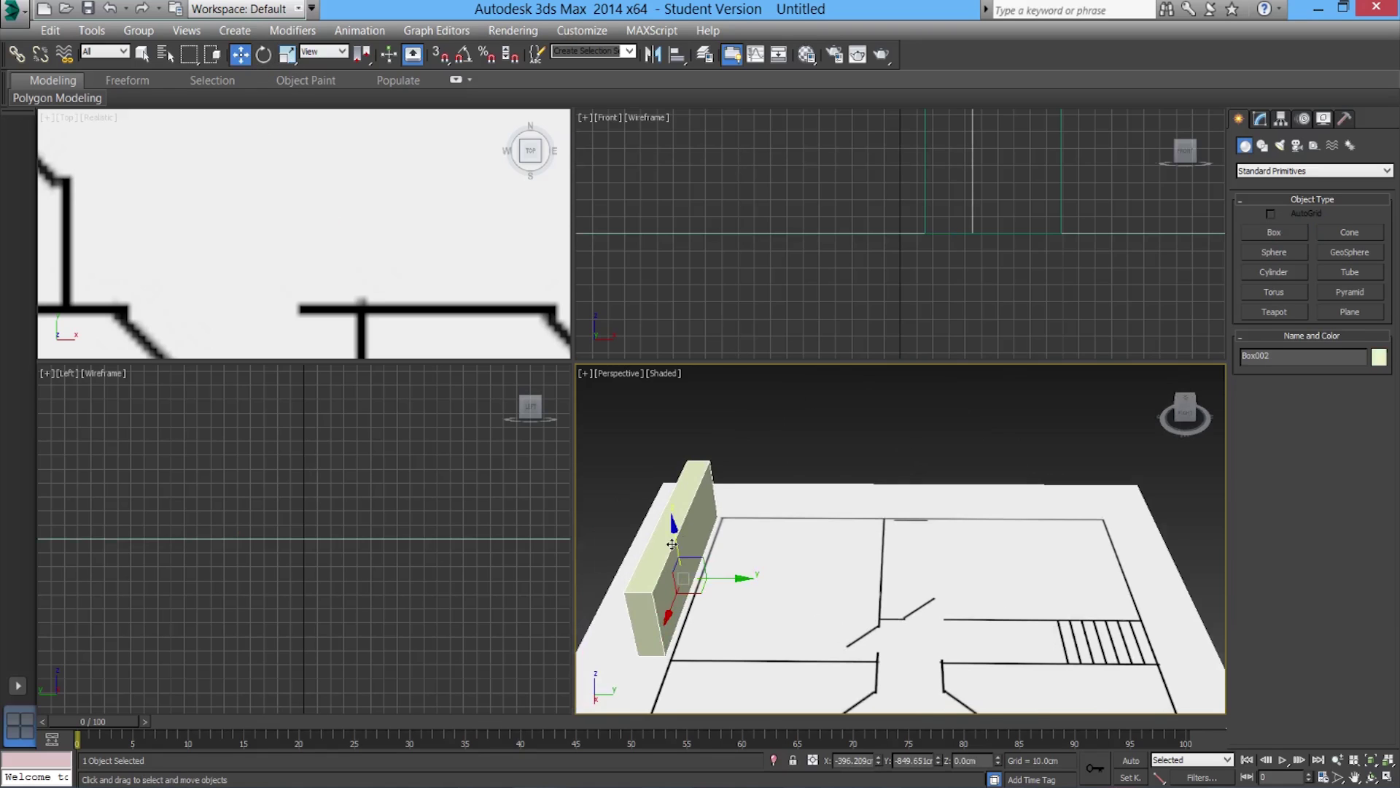
middle_click_drag(671, 545, 693, 567, "alt")
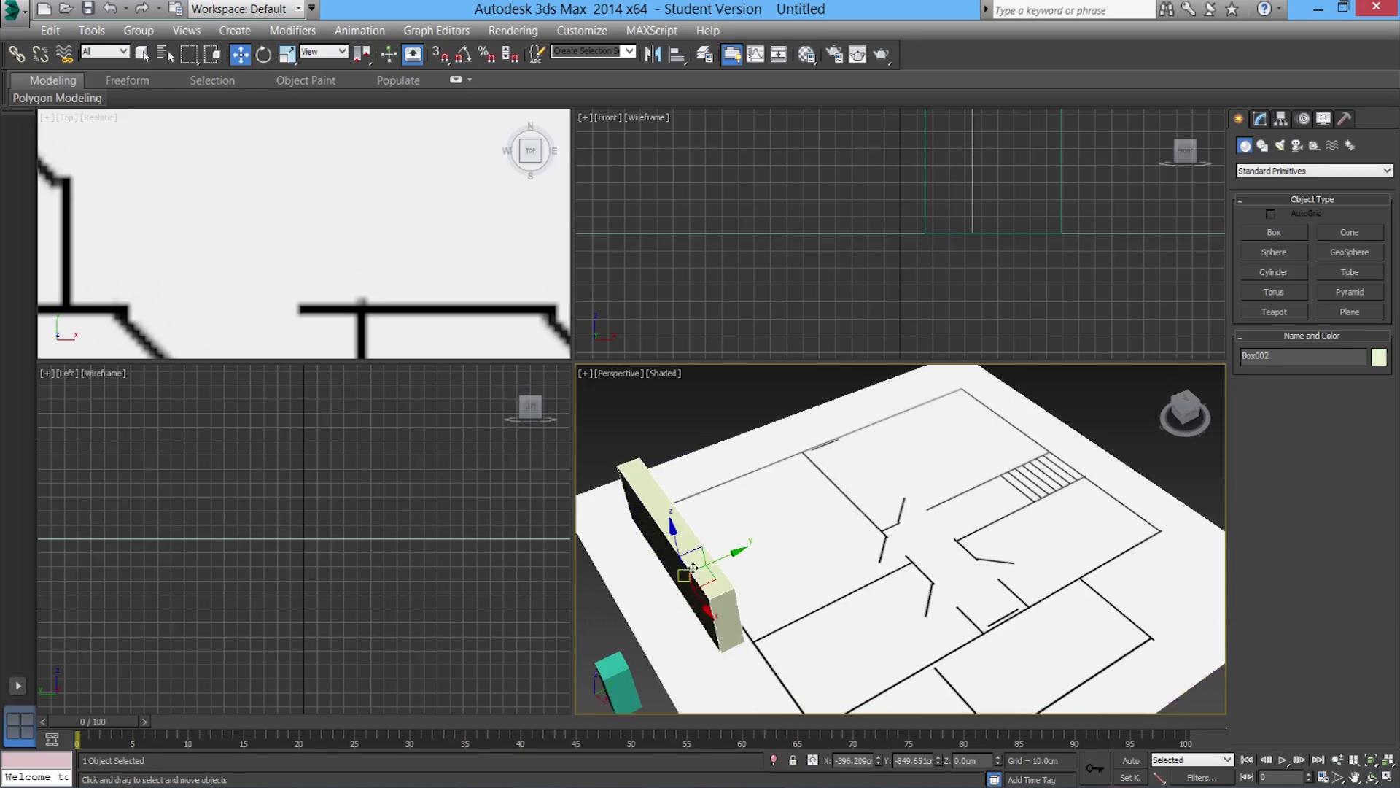
Set the wall box's length to 25 cm
left_click(1260, 119)
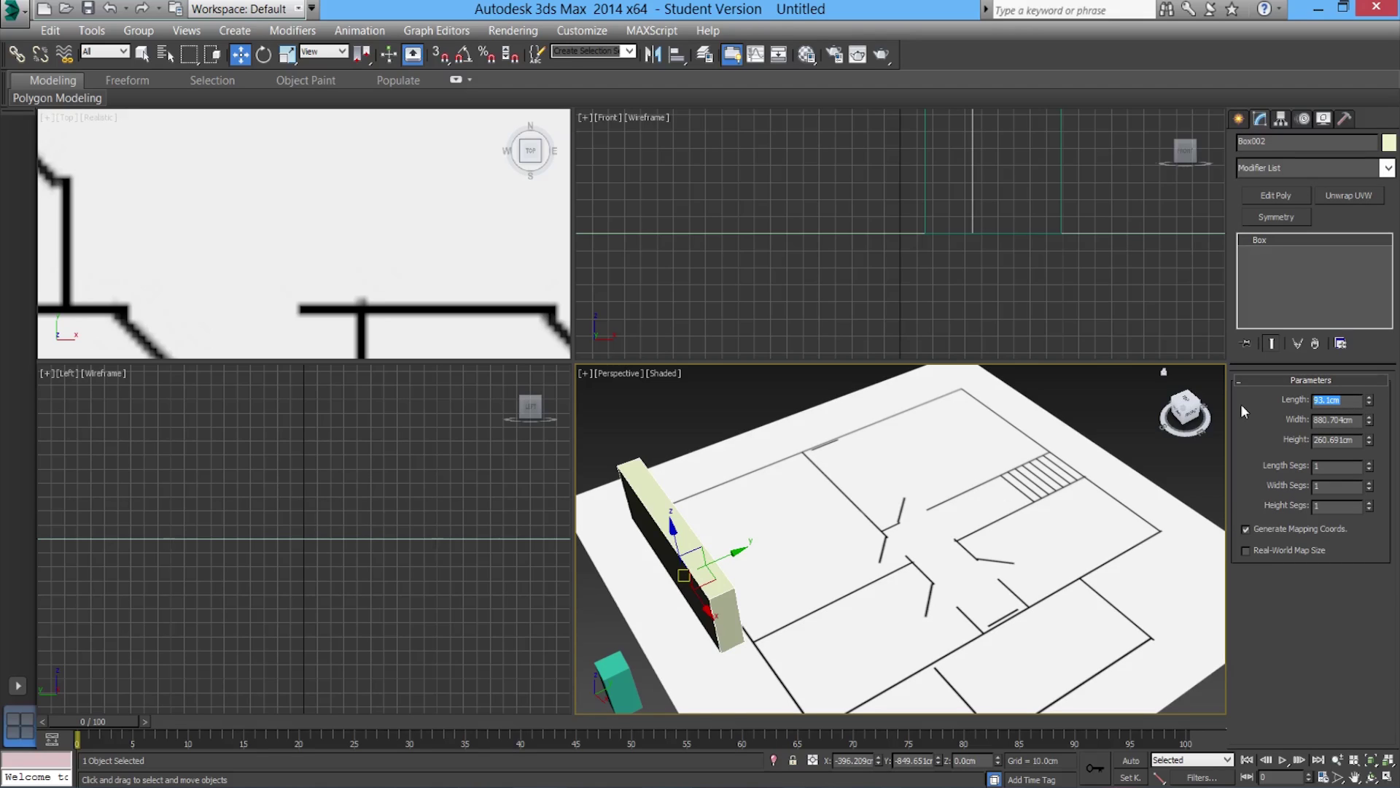
type("25")
key("Return")
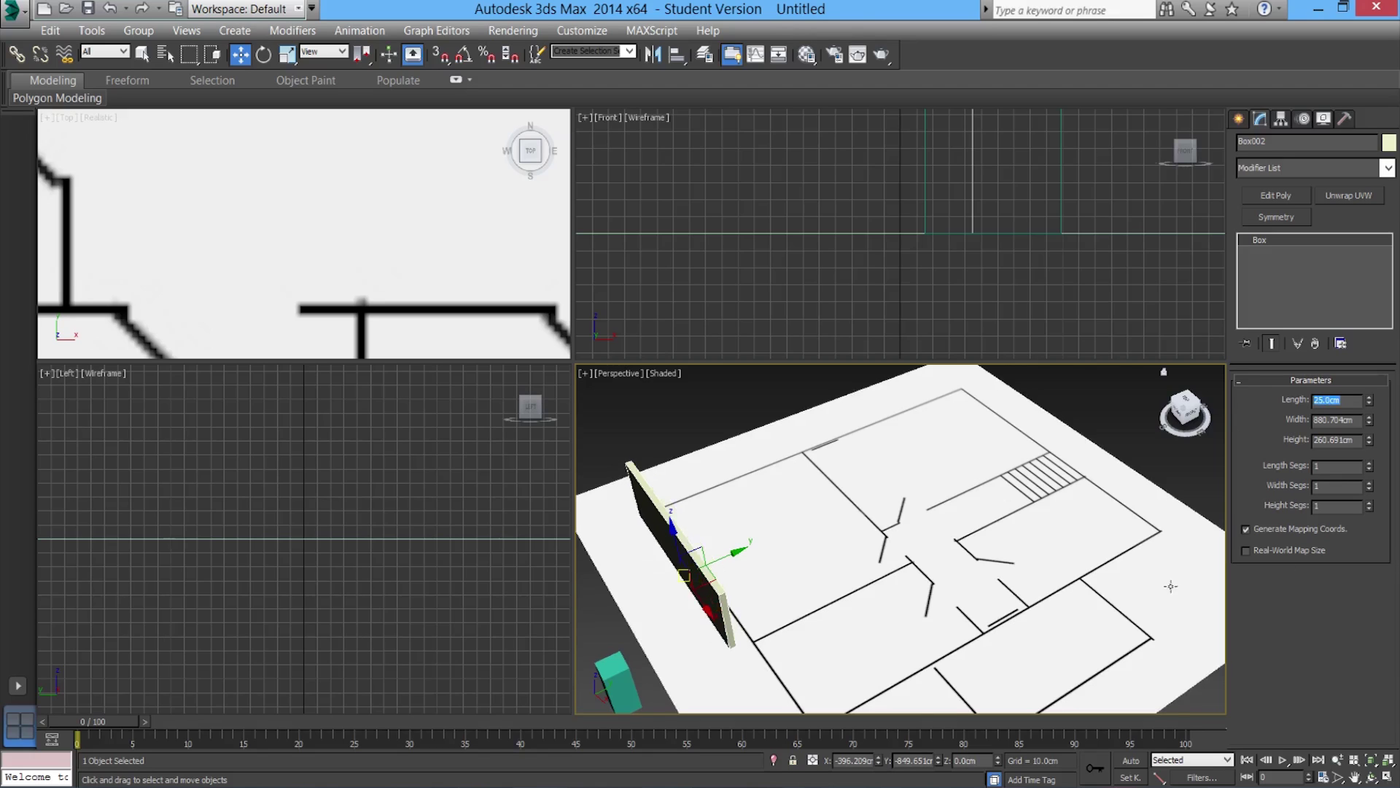
Set the wall box's width to 800 cm
key("Tab")
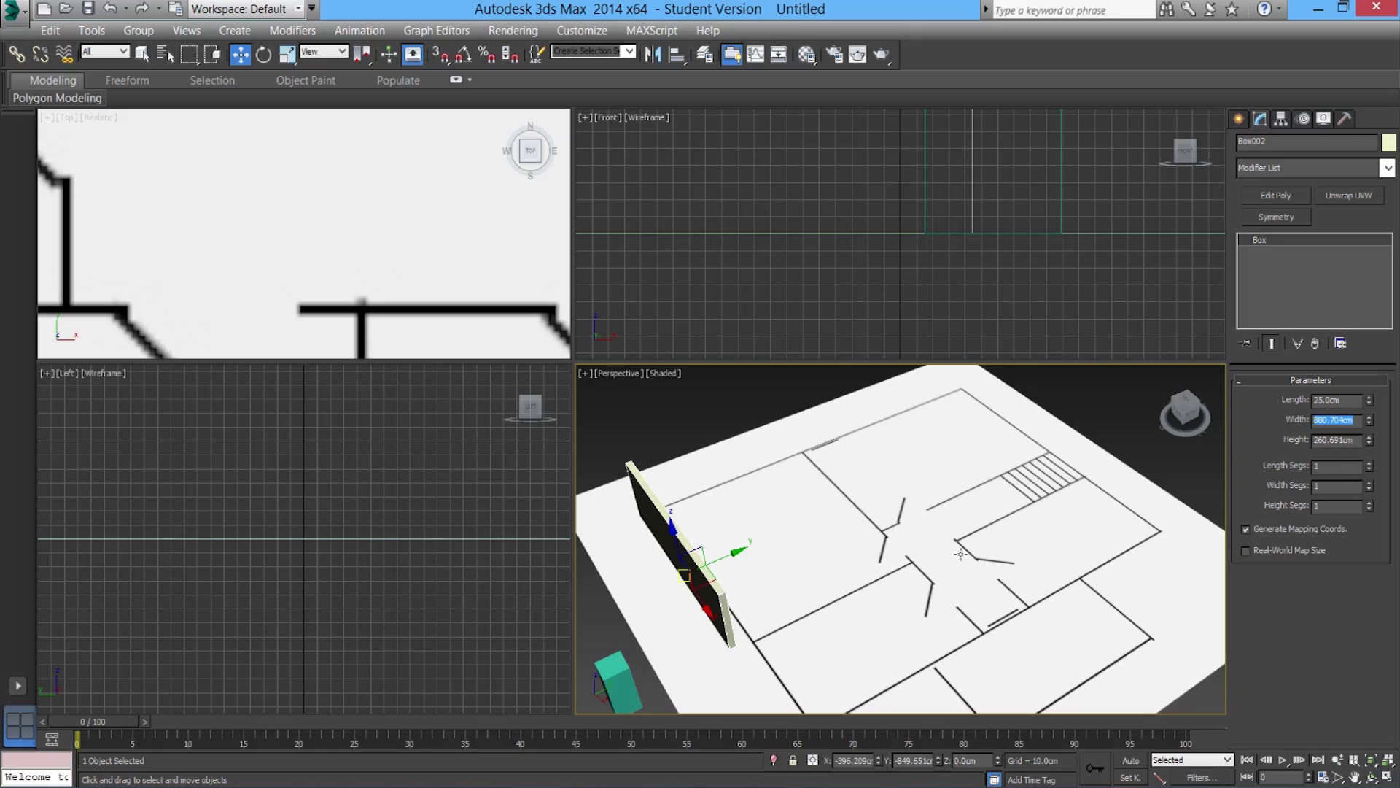
scroll(960, 554, "down", 5)
scroll(964, 547, "up", 3)
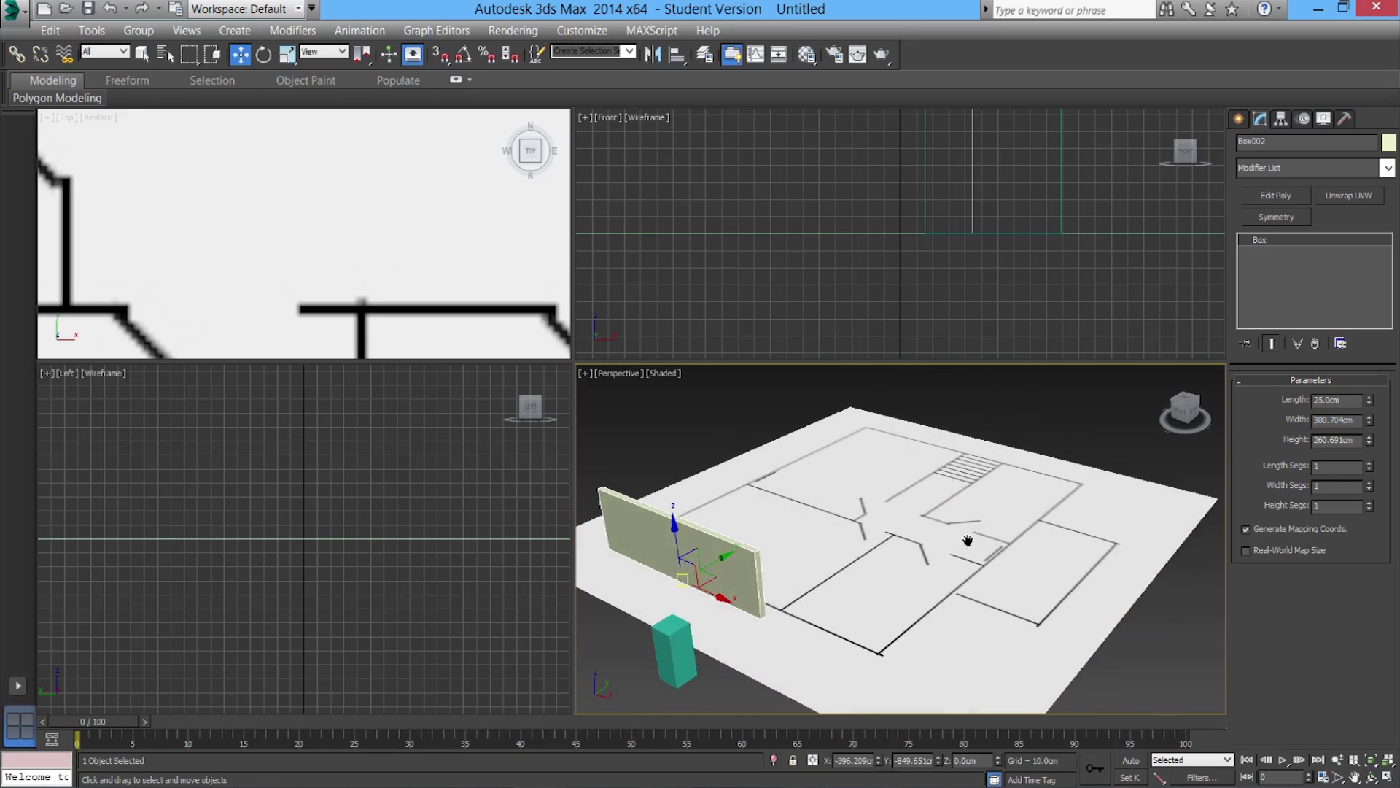
middle_click_drag(838, 556, 959, 645, "alt")
left_click_drag(1361, 421, 1288, 426)
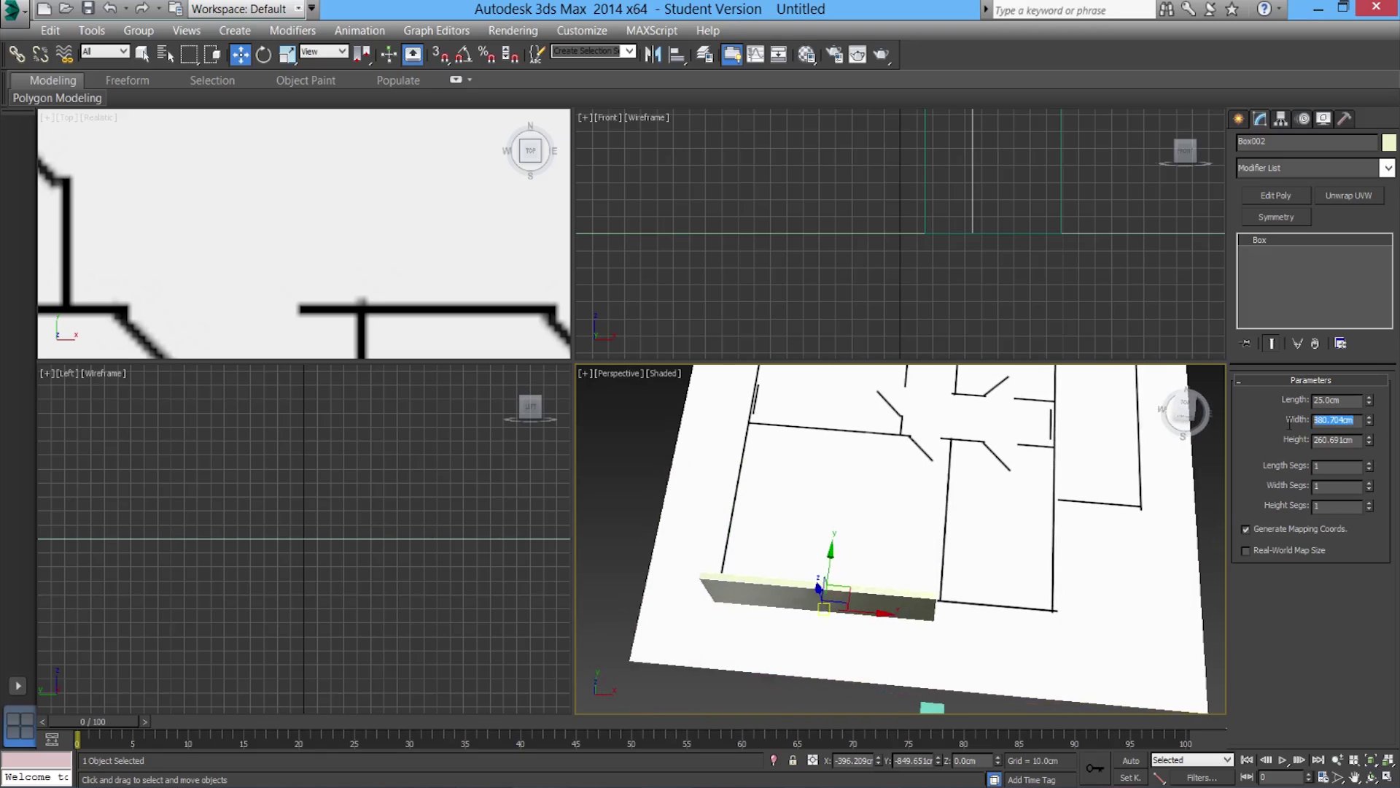
type("8")
key("Return")
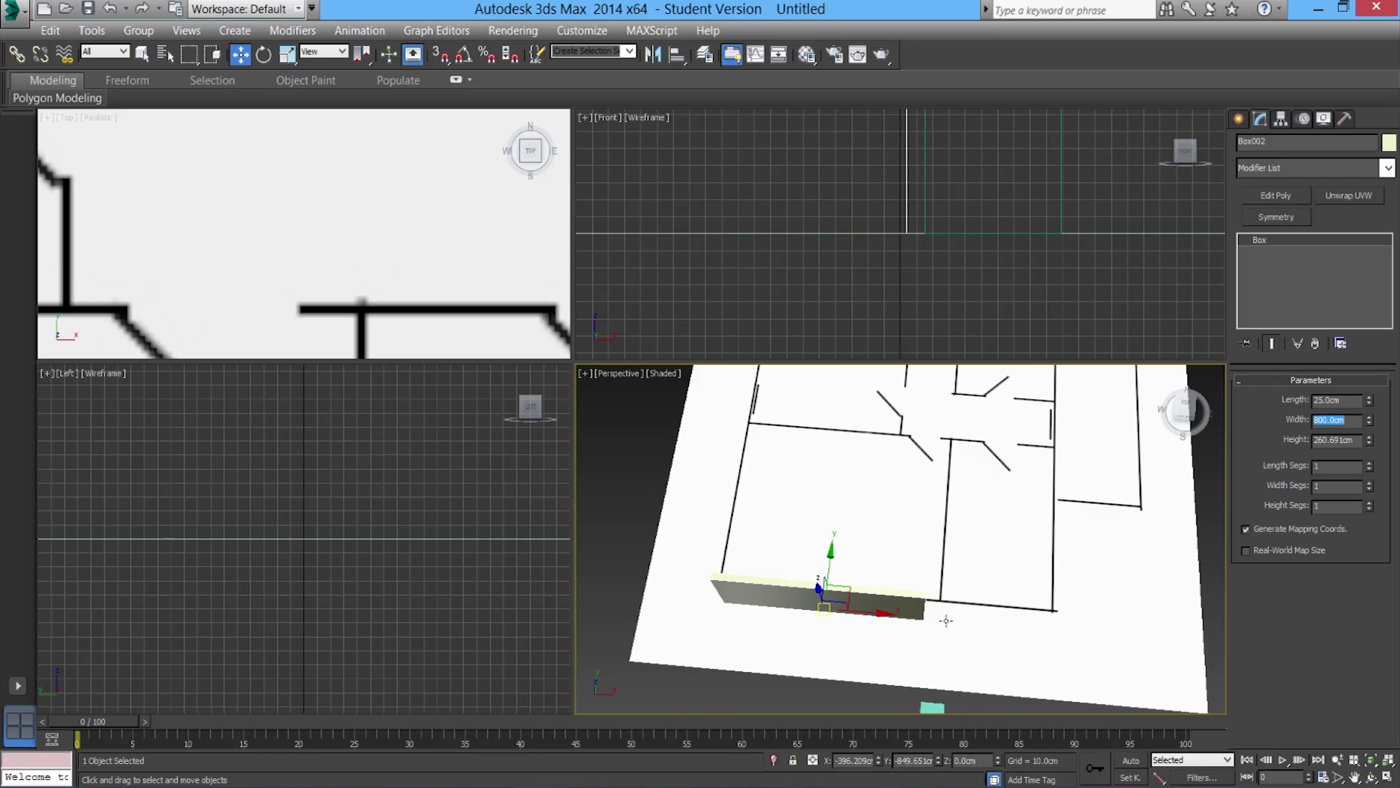
Move the wall box against the outer wall line of the plan's lower-left room to compare their lengths
middle_click_drag(898, 627, 906, 663, "alt")
scroll(906, 663, "up", 3)
left_click_drag(823, 552, 809, 531)
scroll(973, 618, "up", 3)
middle_click_drag(805, 545, 966, 617)
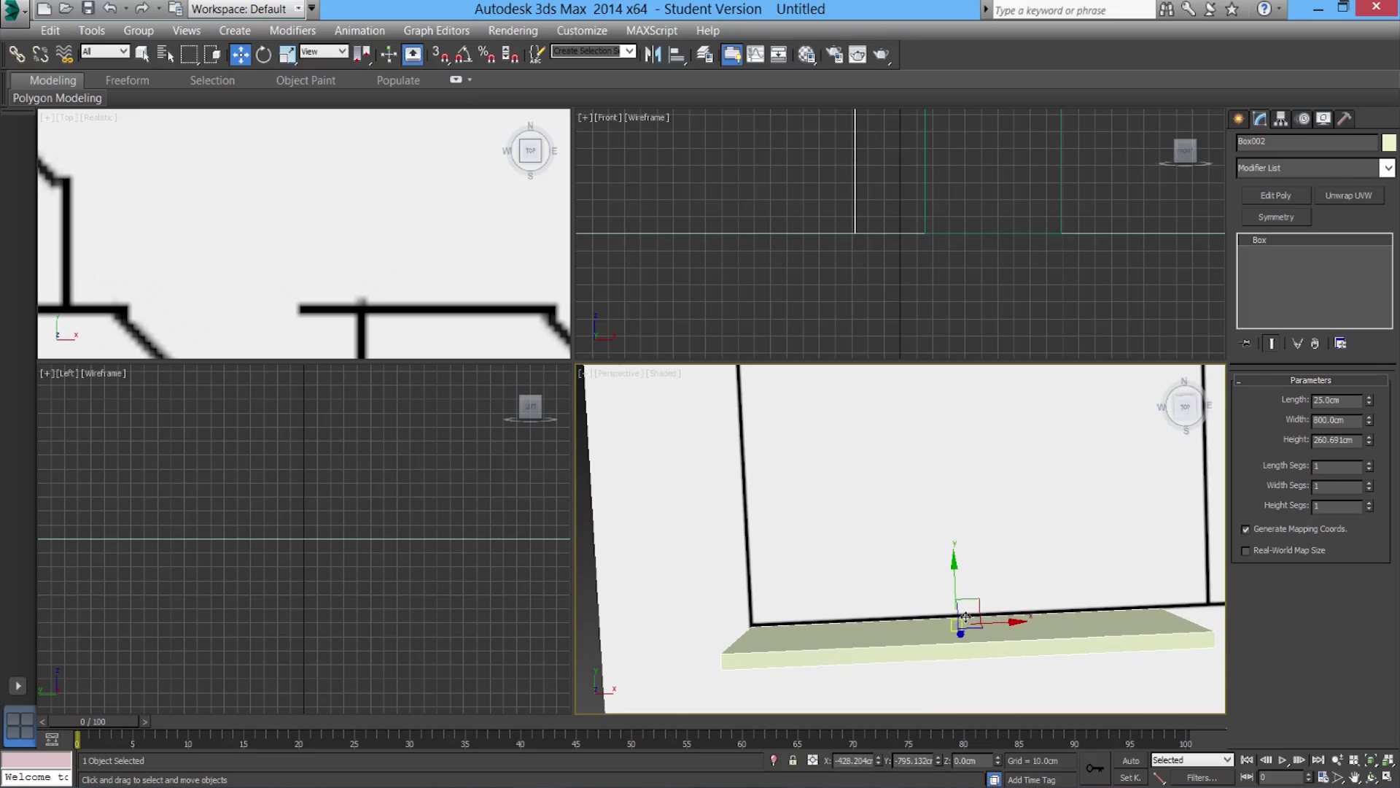
left_click_drag(973, 602, 969, 603)
middle_click_drag(971, 603, 953, 556, "alt")
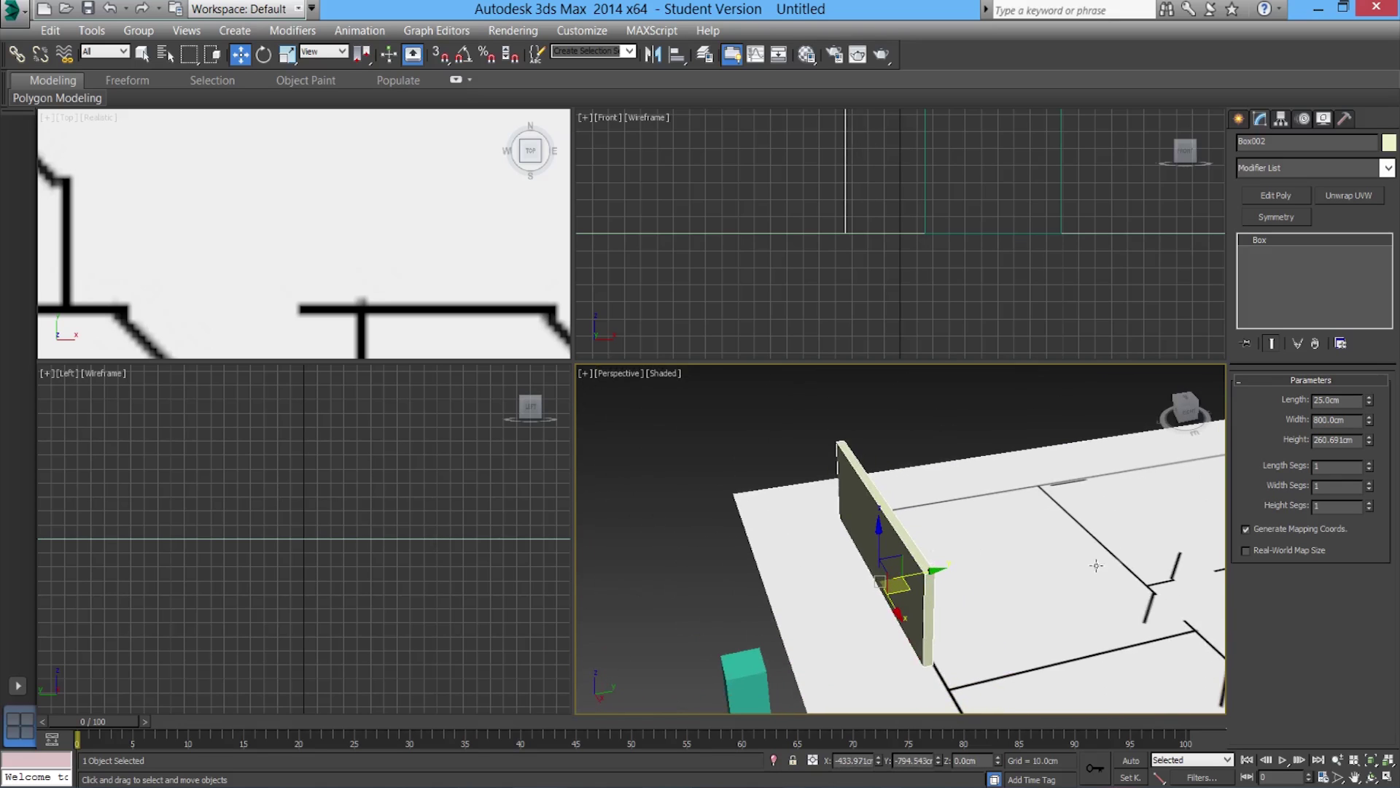
Scale the floor plan plane down to about 947.5% to suit the 800 cm wall box
middle_click_drag(972, 642, 878, 582, "alt")
left_click(879, 581)
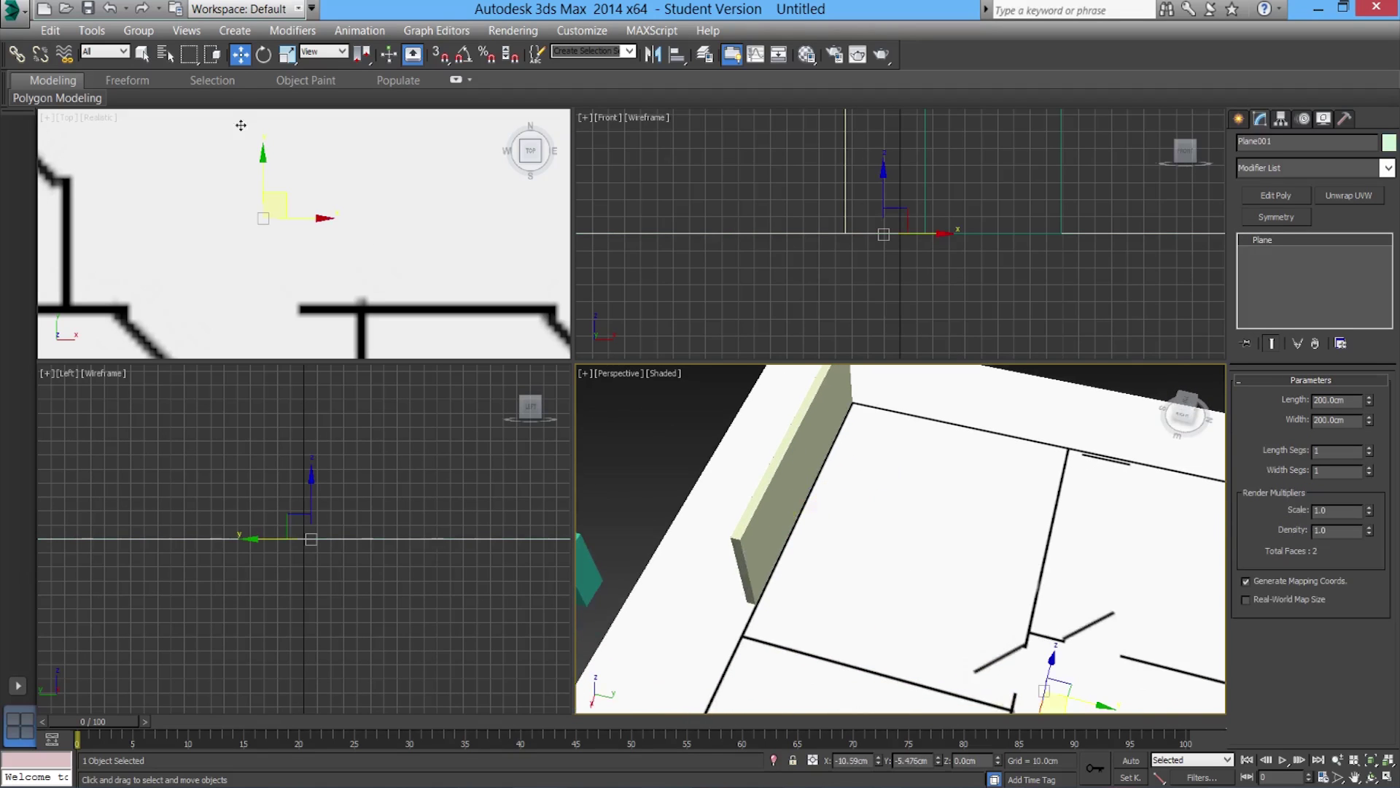
left_click(287, 54)
scroll(938, 484, "down", 3)
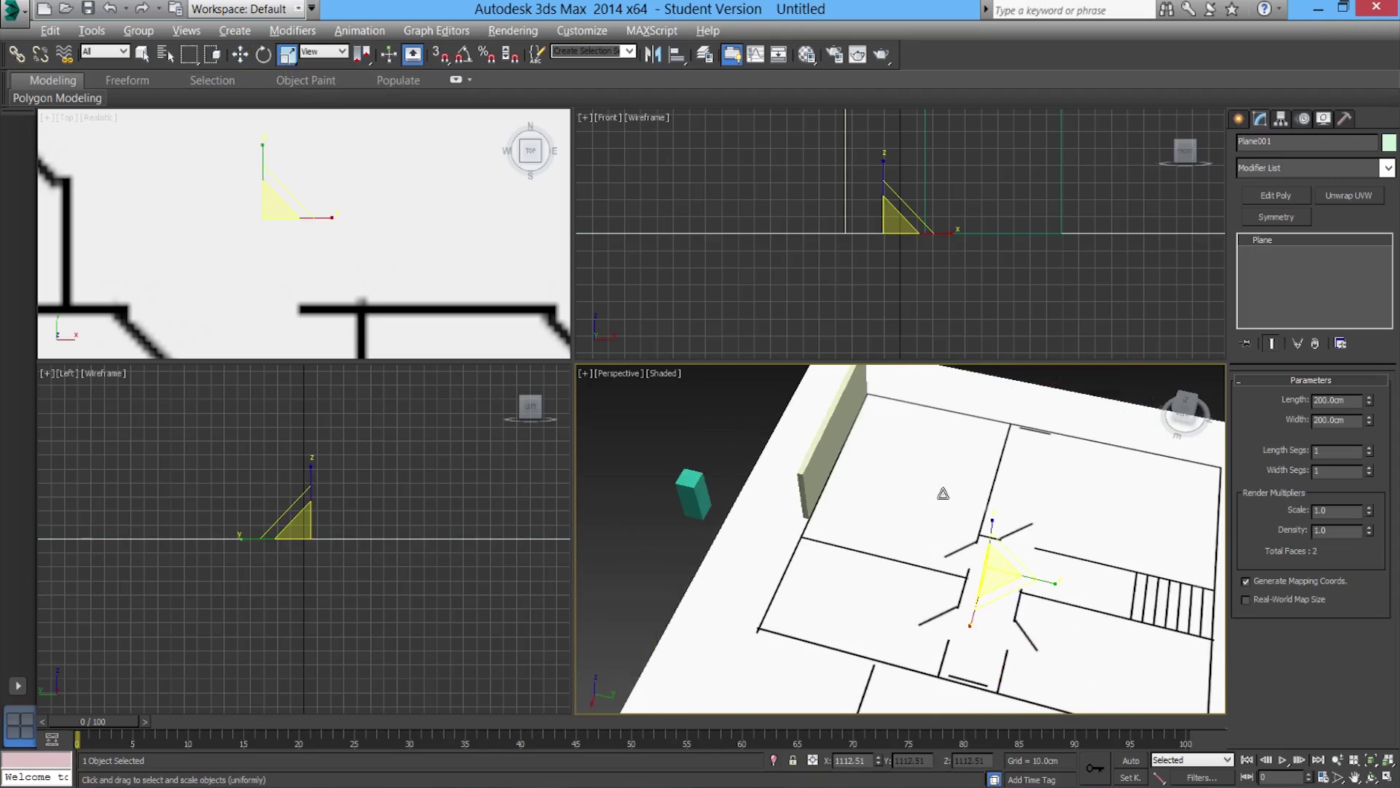
middle_click_drag(938, 484, 1074, 525, "alt")
scroll(1074, 525, "down", 3)
left_click_drag(979, 484, 980, 500)
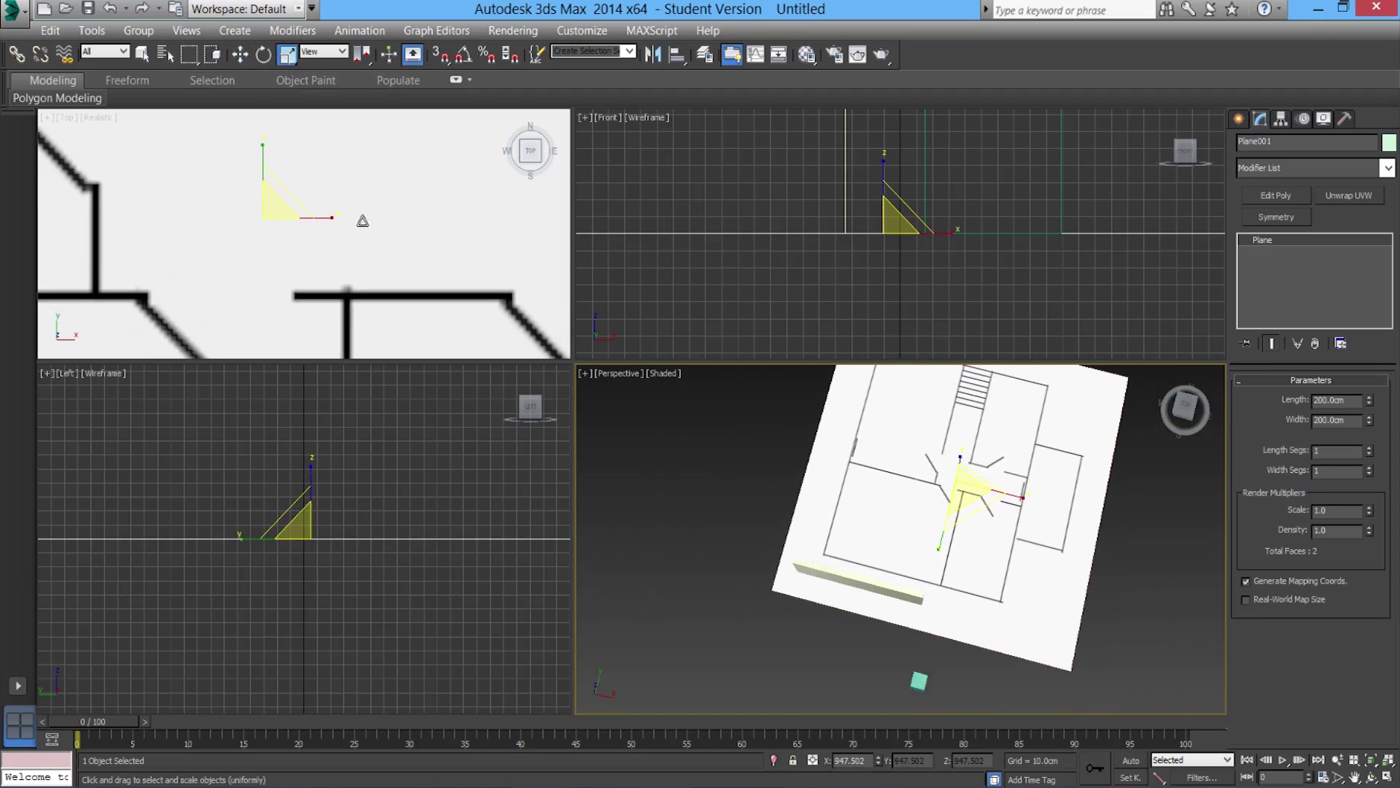
Move the wall box onto the rescaled lower-left room's outer wall line
left_click(241, 56)
middle_click_drag(754, 405, 782, 420, "alt")
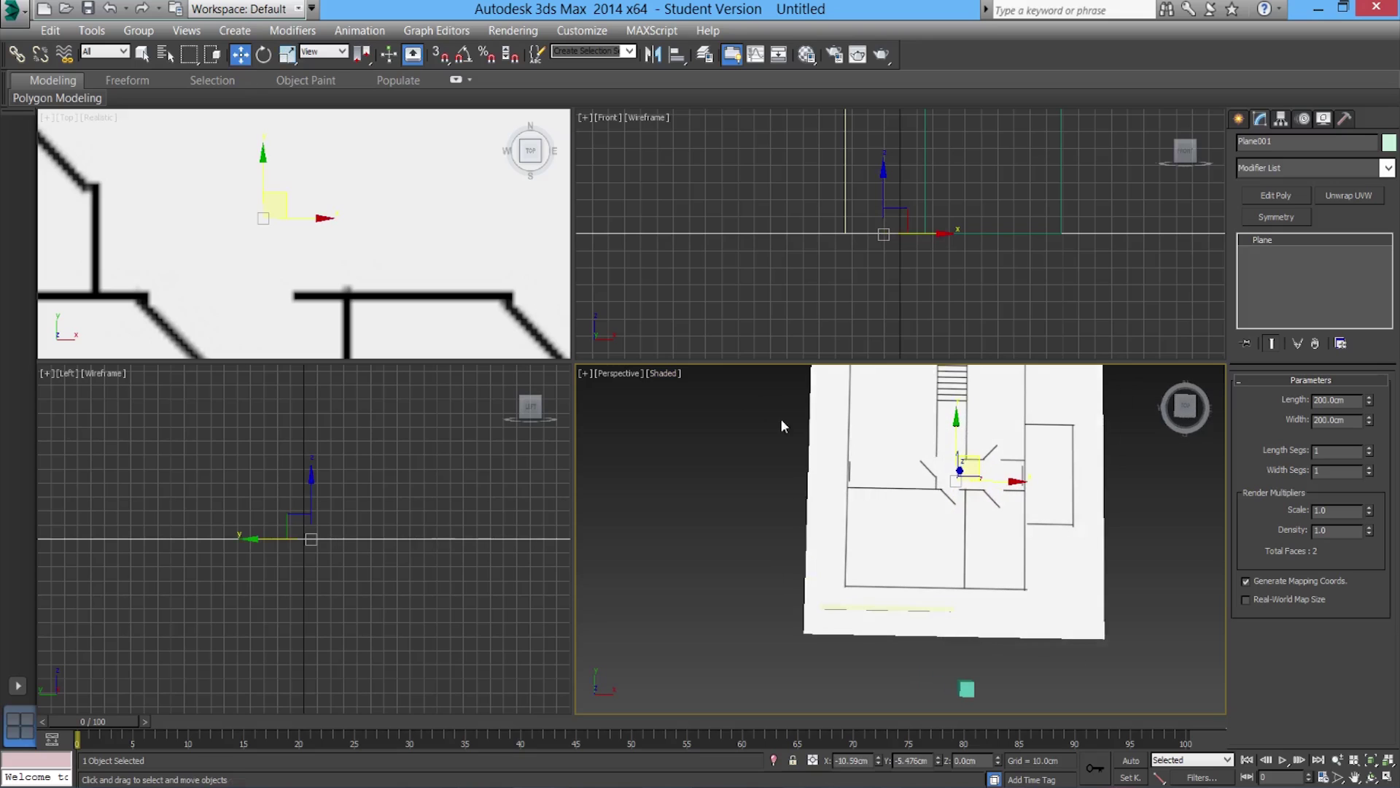
left_click(899, 609)
middle_click_drag(899, 609, 919, 591, "alt")
left_click_drag(916, 598, 945, 573)
Examine from several angles how the wall box fits the length of the plan's lower-left wall
middle_click_drag(937, 628, 1006, 589, "alt")
scroll(1006, 589, "up", 4)
middle_click_drag(894, 562, 1010, 572, "alt")
scroll(987, 537, "down", 4)
middle_click_drag(926, 587, 1053, 594, "alt")
scroll(956, 576, "up", 2)
scroll(923, 552, "down", 5)
middle_click_drag(890, 541, 1025, 549, "alt")
scroll(889, 545, "up", 2)
scroll(907, 544, "up", 3)
scroll(866, 584, "up", 3)
middle_click_drag(960, 475, 959, 431, "alt")
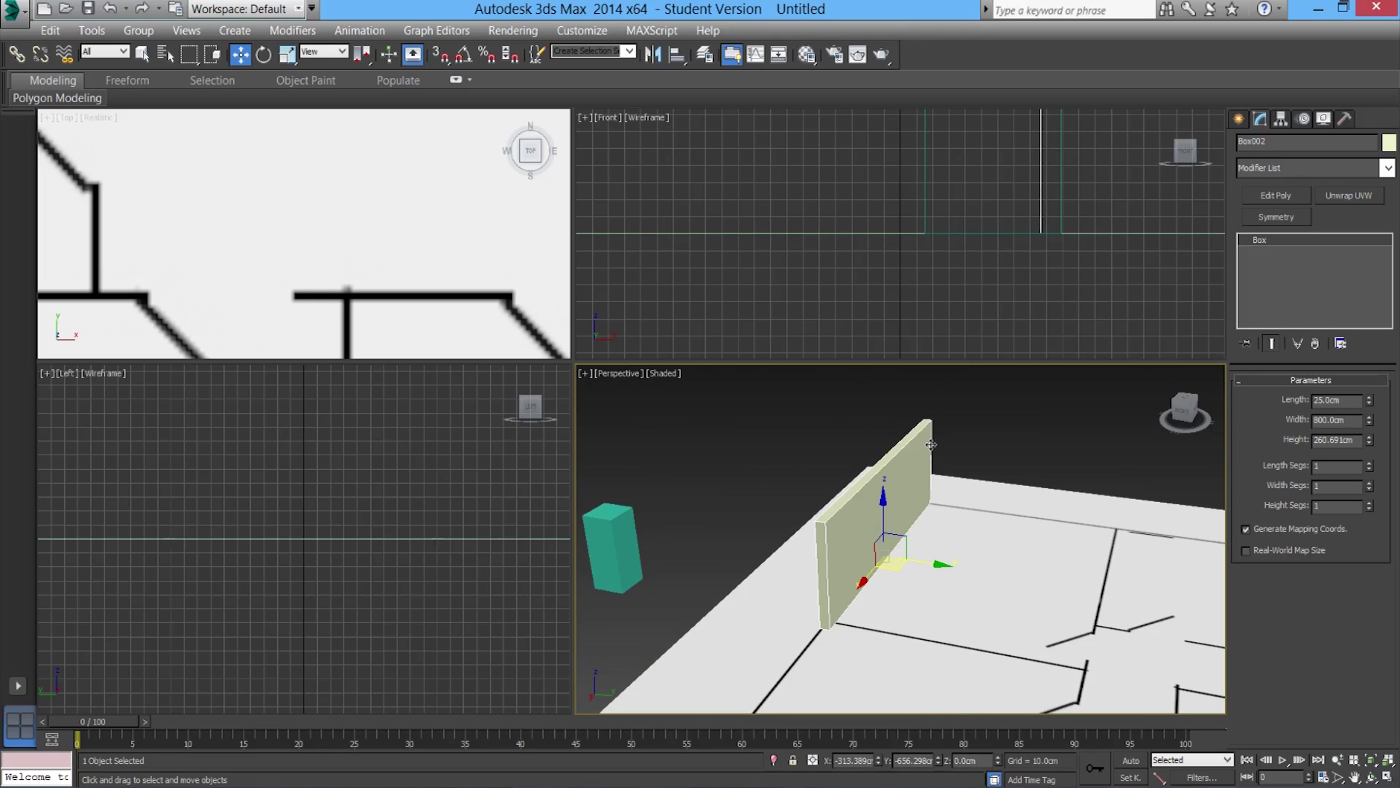
Delete the wall box from the plan, select the reference box and undo that selection
key("Delete")
left_click(615, 547)
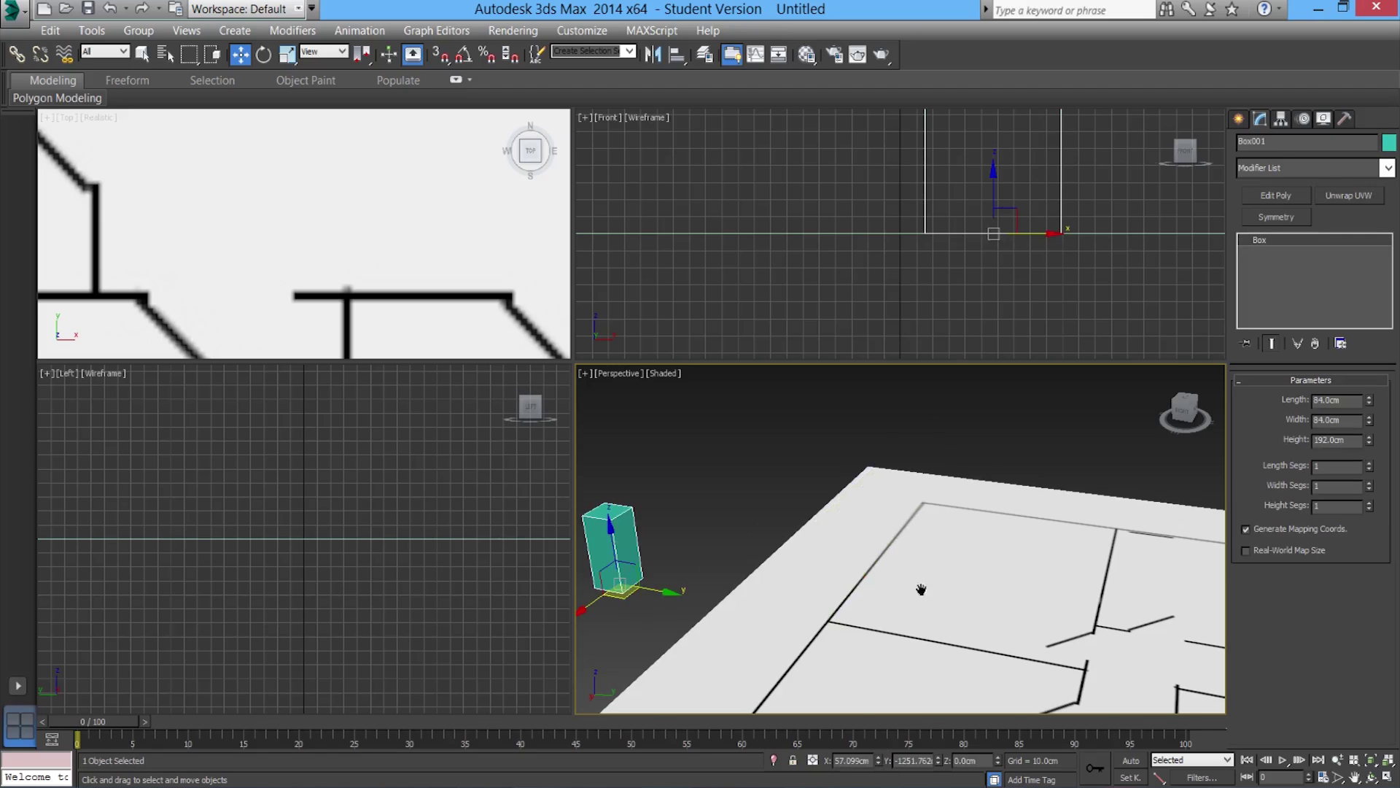
scroll(922, 588, "down", 4)
middle_click_drag(885, 532, 868, 566, "alt")
scroll(832, 572, "up", 4)
key("ctrl+z")
key("ctrl+z")
key("ctrl+z")
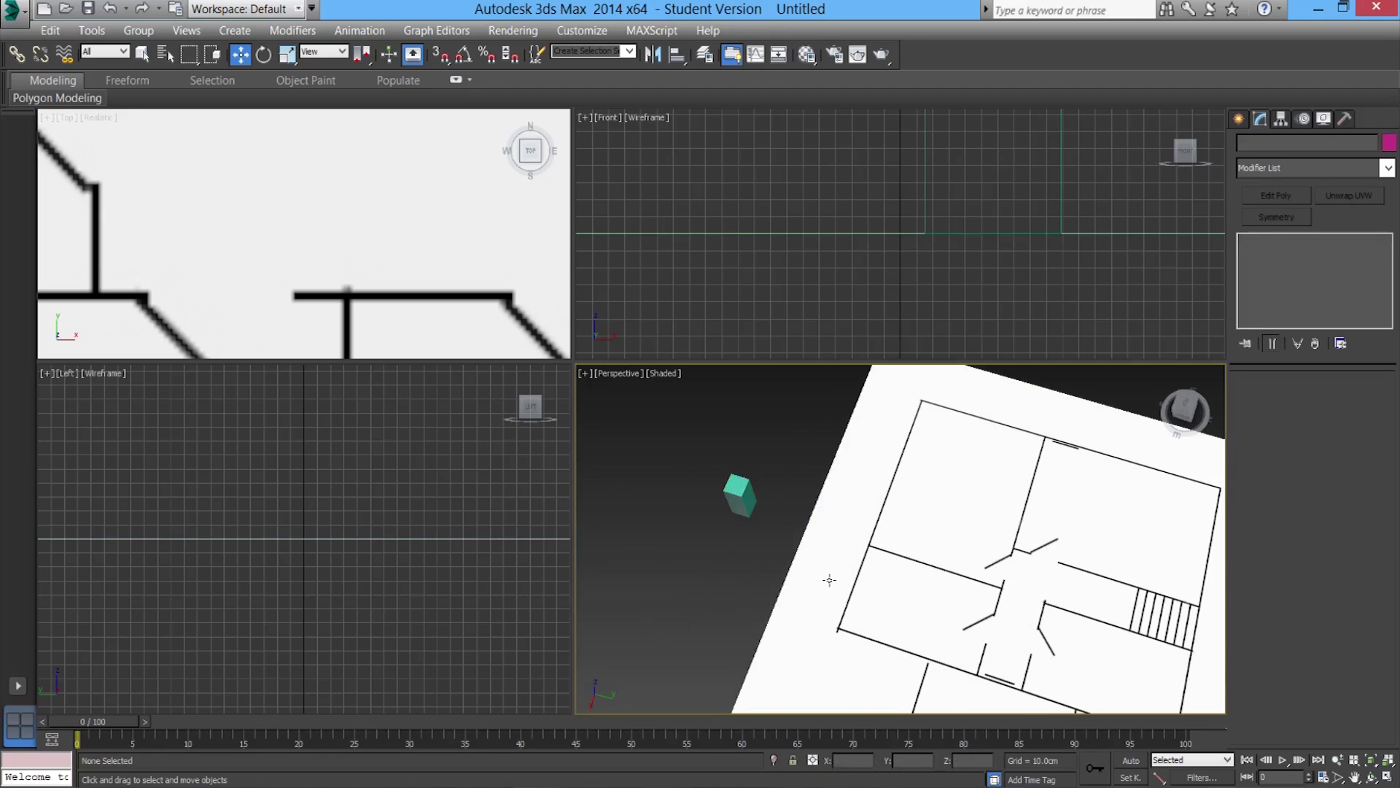
Undo the latest wall box and floor plan scaling changes, and clear the 800 cm wall box from the plan
key("ctrl+z")
key("ctrl+z")
key("ctrl+z")
key("ctrl+z")
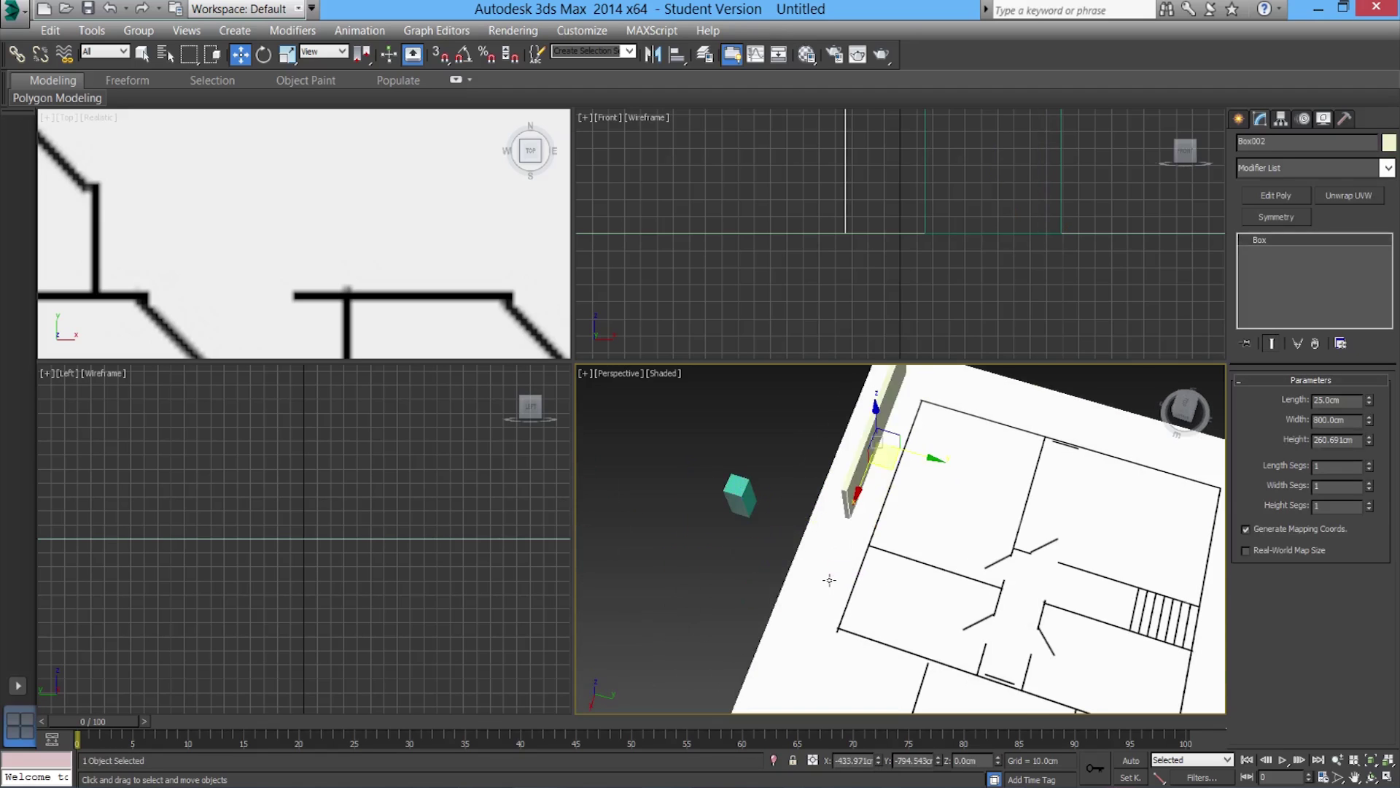
key("ctrl+z")
key("ctrl+z")
key("ctrl+z")
key("ctrl+z")
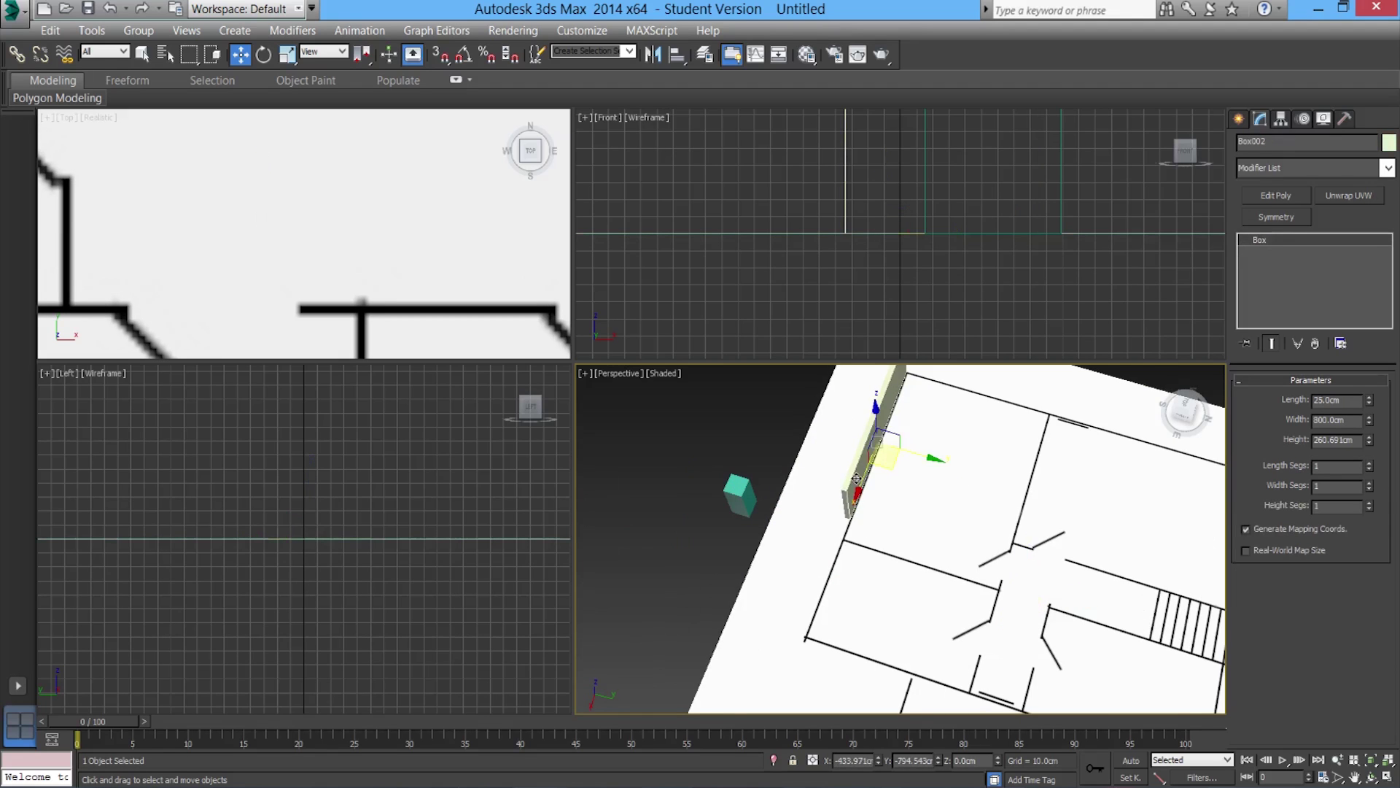
scroll(911, 506, "down", 4)
middle_click_drag(913, 583, 936, 630, "alt")
scroll(1044, 531, "up", 3)
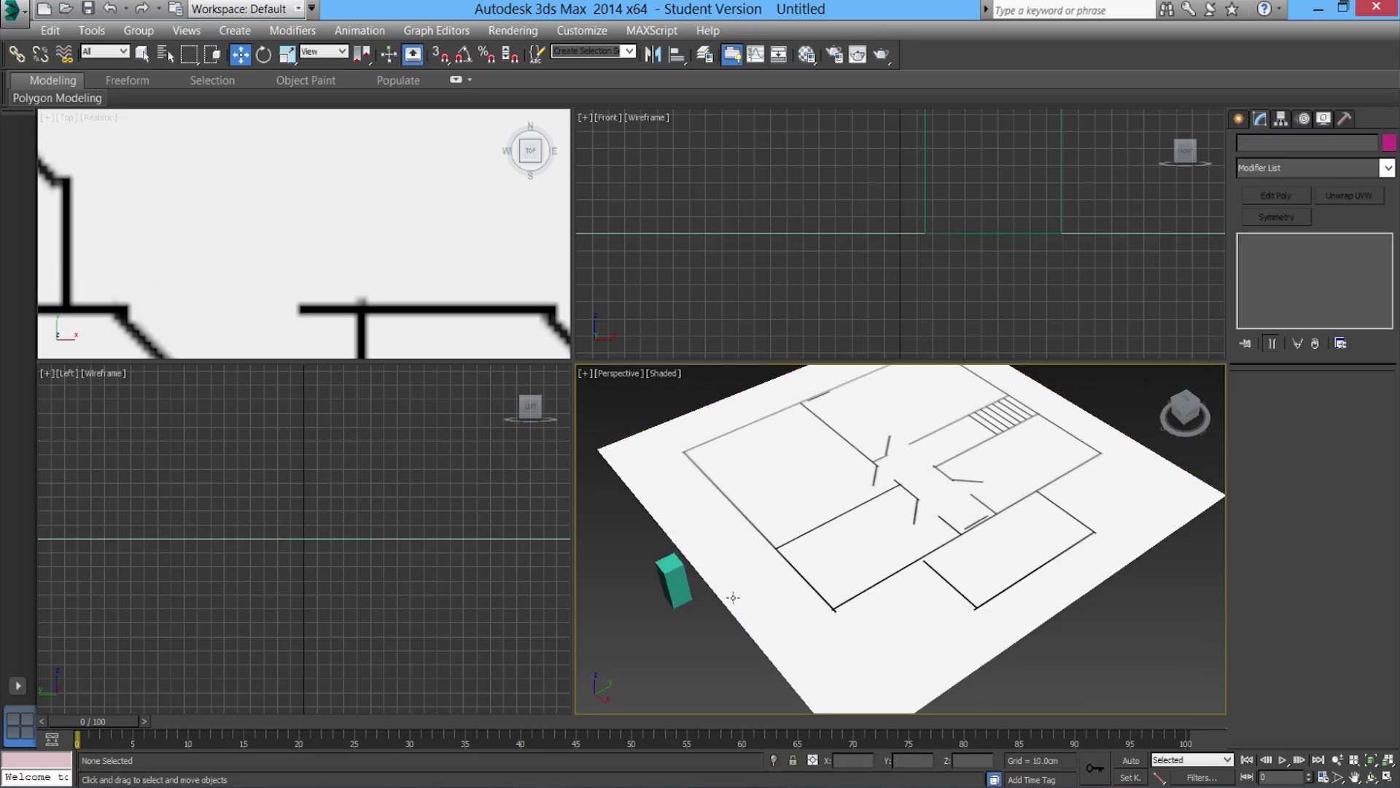
Move the reference box across the floor plan to just beyond its right edge and select the plan plane
left_click(675, 582)
left_click_drag(677, 585, 1187, 601)
left_click(967, 576)
middle_click_drag(1008, 603, 860, 514, "alt")
middle_click_drag(859, 515, 829, 597)
scroll(865, 593, "up", 4)
scroll(912, 620, "down", 6)
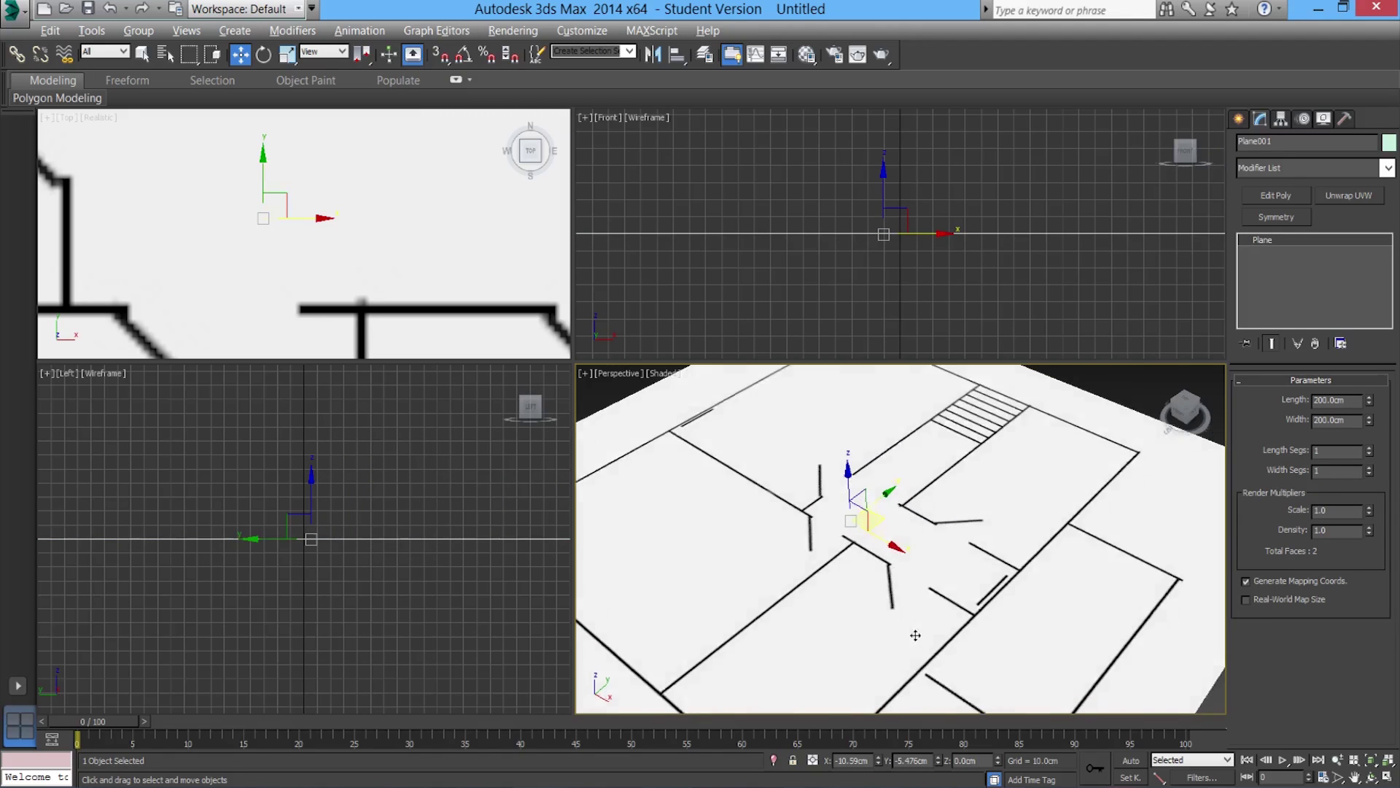
scroll(911, 613, "up", 5)
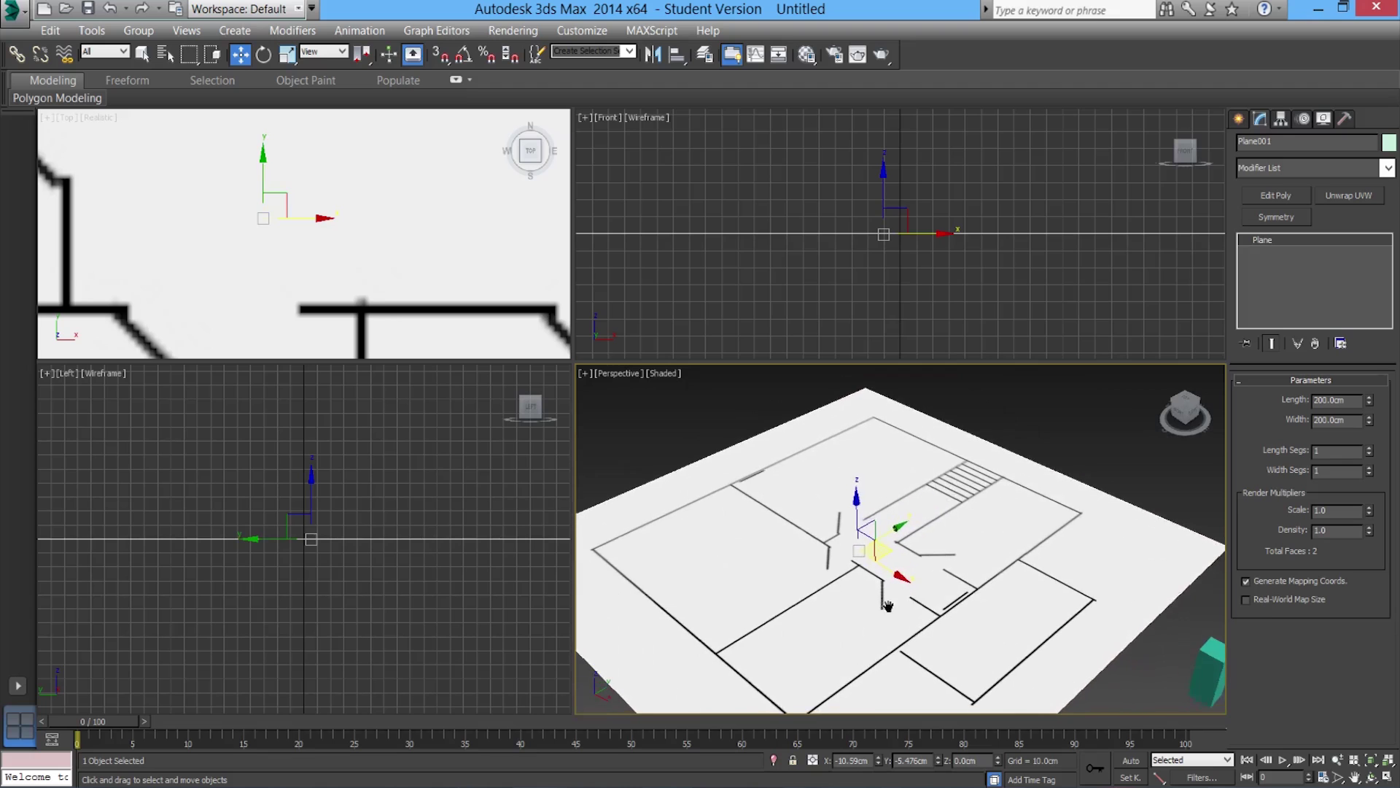
middle_click_drag(880, 609, 892, 589)
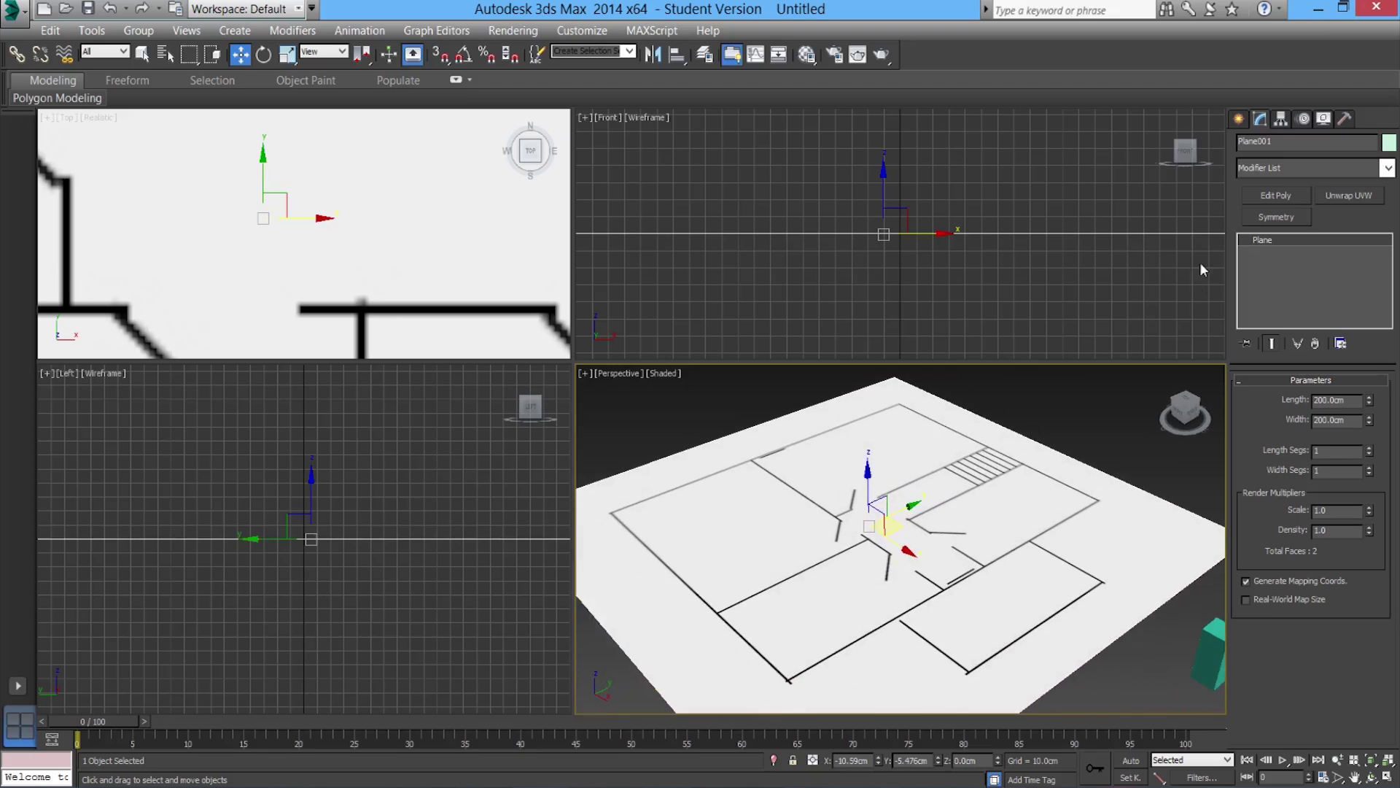
Enlarge the Top viewport and create a box over the plan's lower-right room, about 705 by 445 cm and 274 cm high
left_click(1238, 121)
left_click(1274, 232)
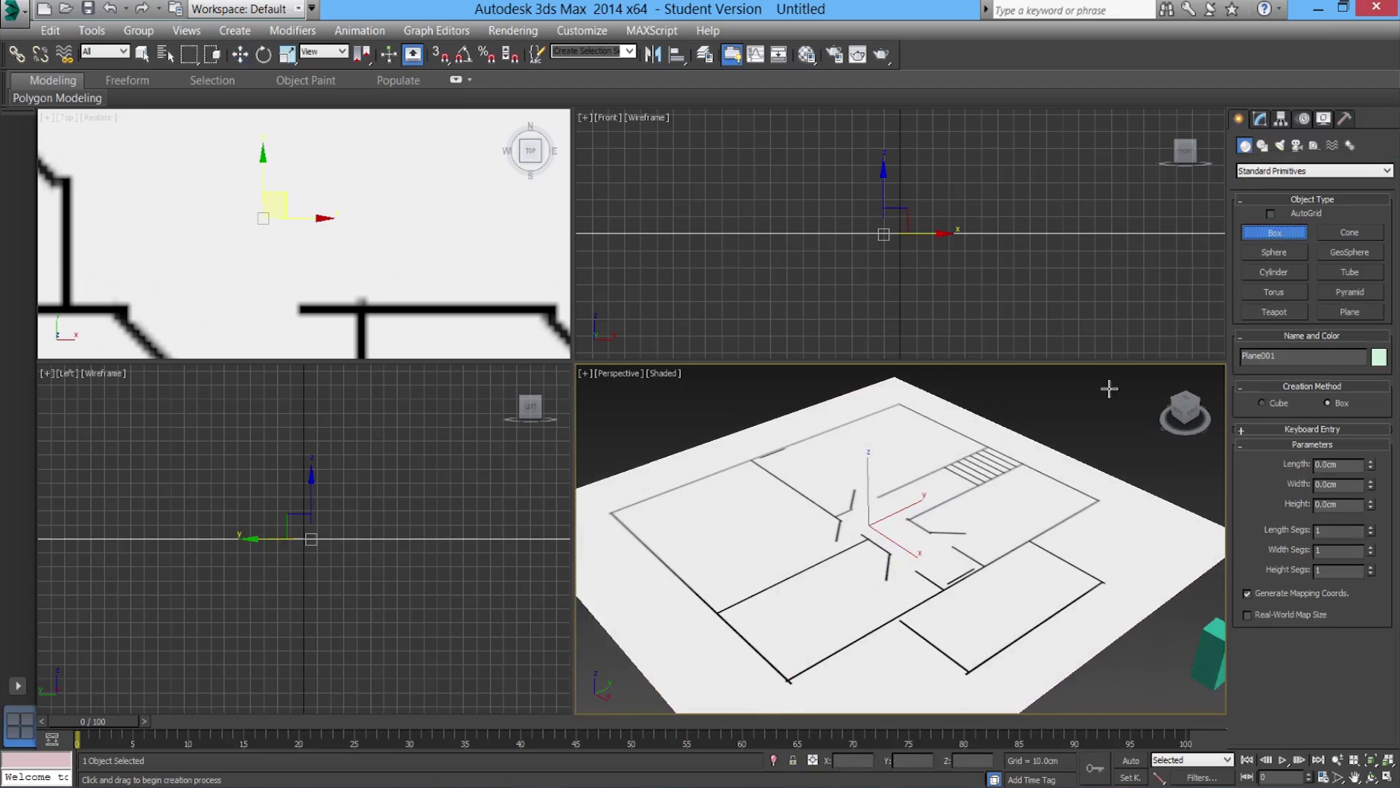
scroll(981, 543, "up", 10)
scroll(484, 323, "down", 8)
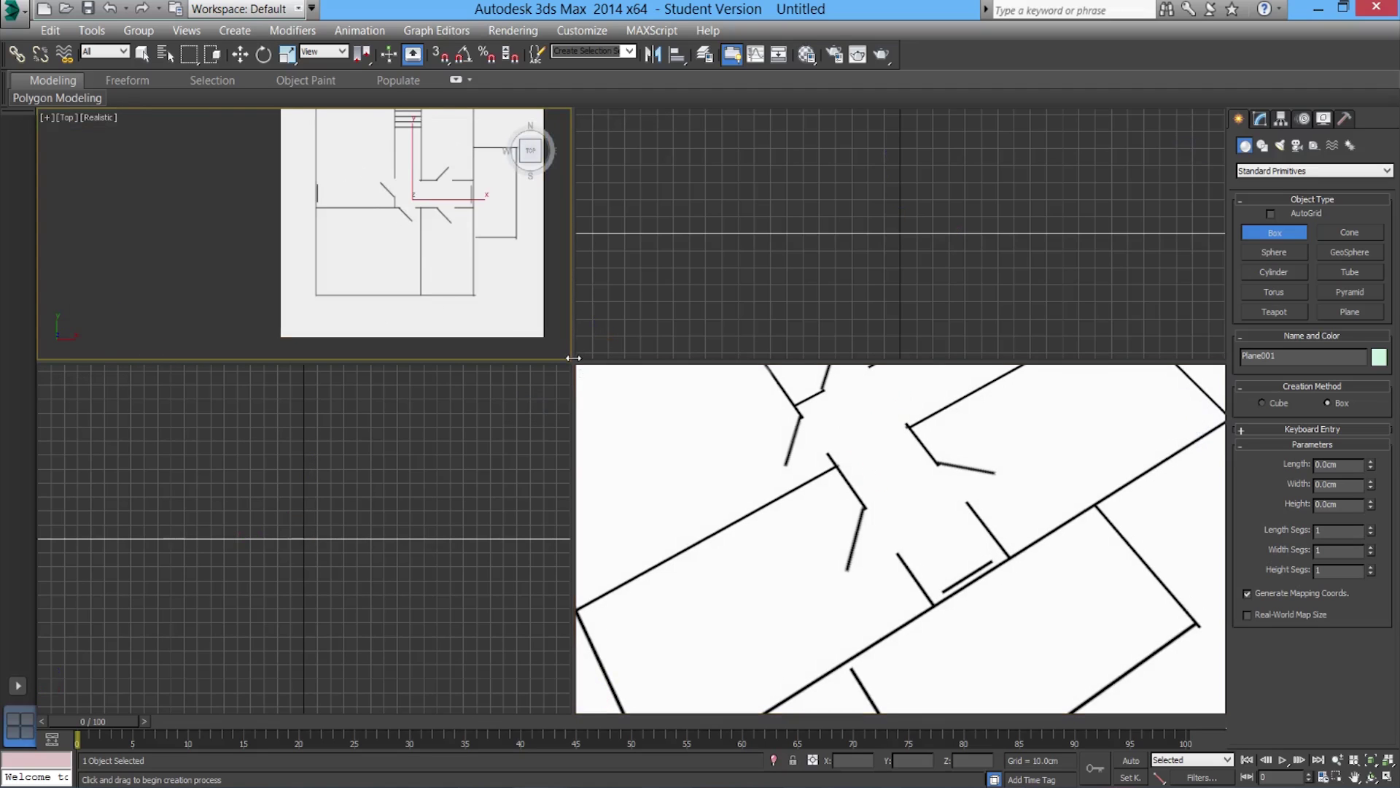
left_click_drag(574, 360, 697, 468)
scroll(438, 387, "up", 5)
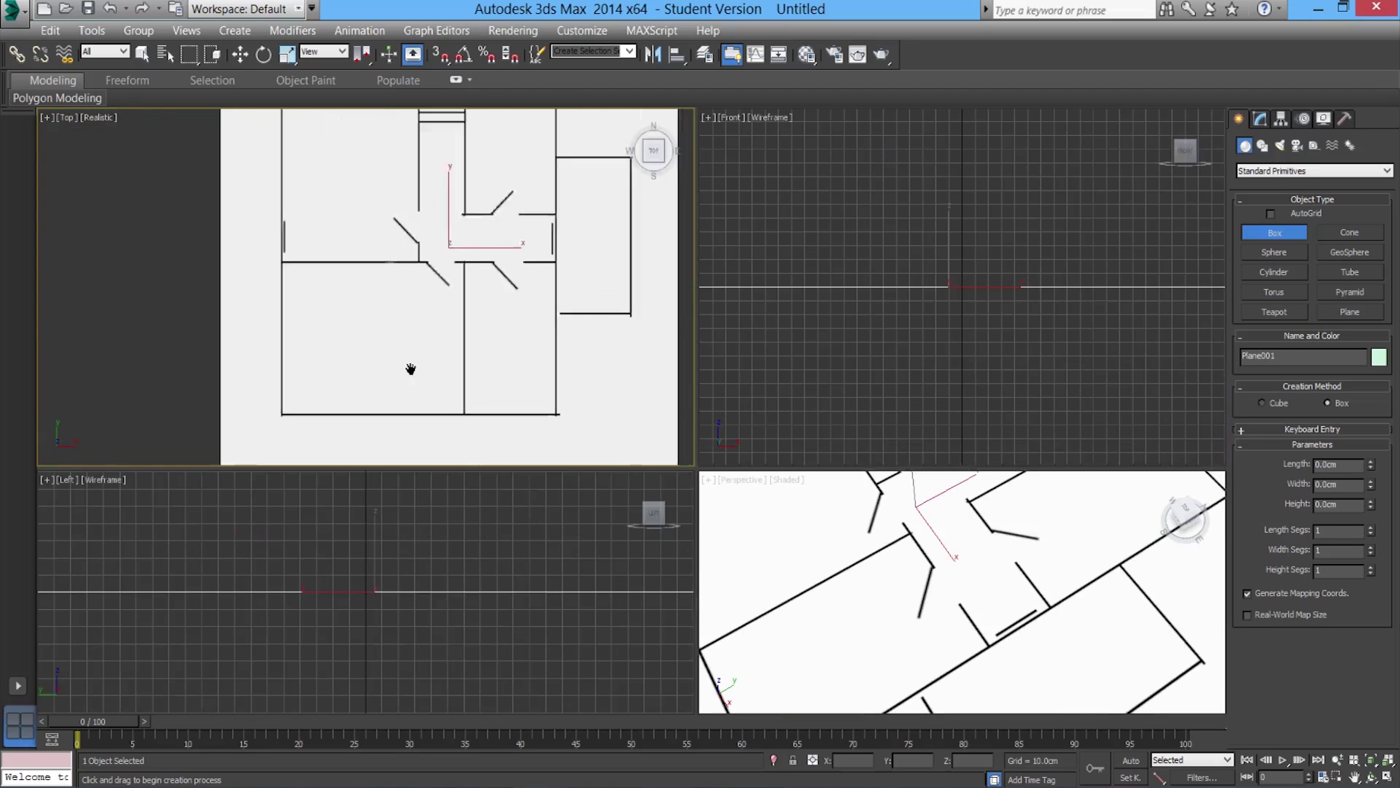
middle_click_drag(433, 261, 393, 258)
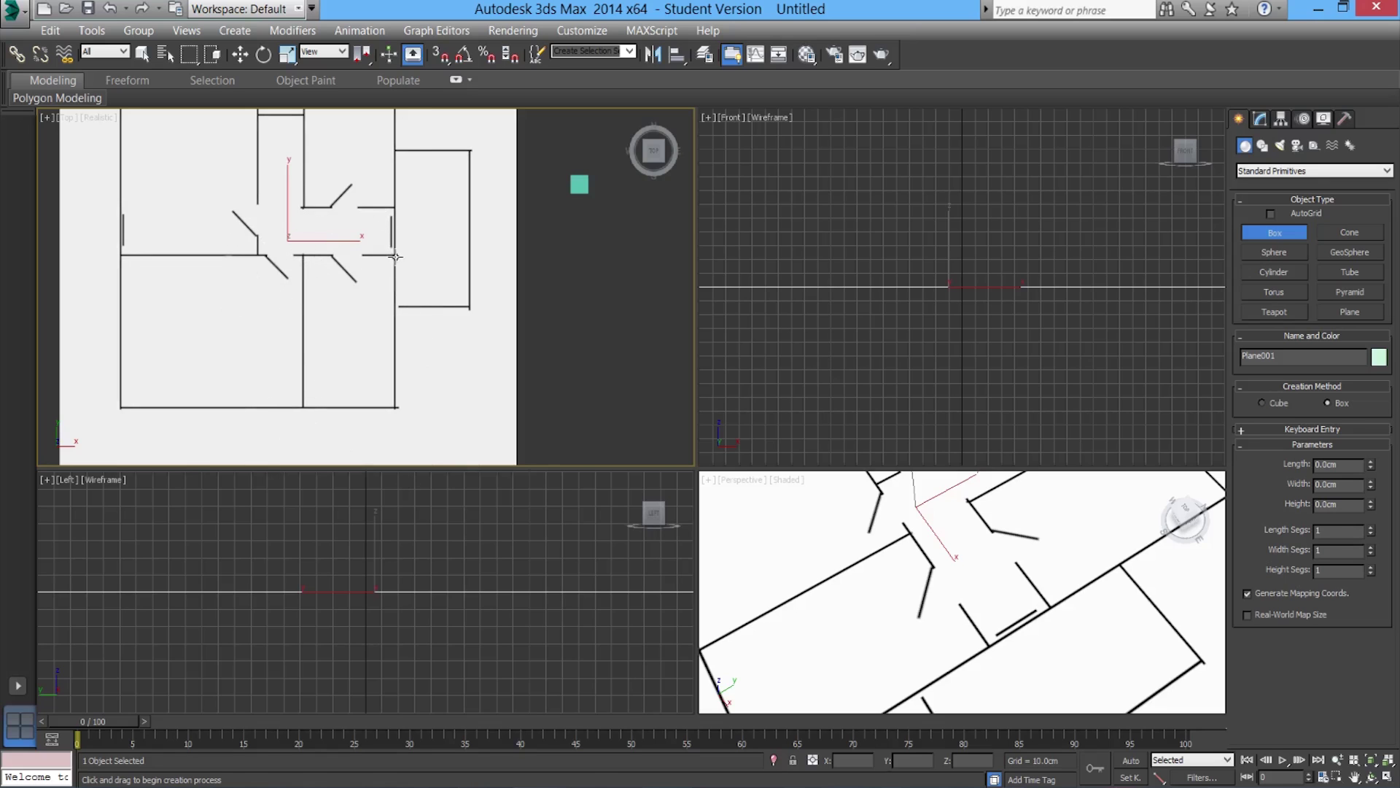
left_click_drag(394, 254, 304, 403)
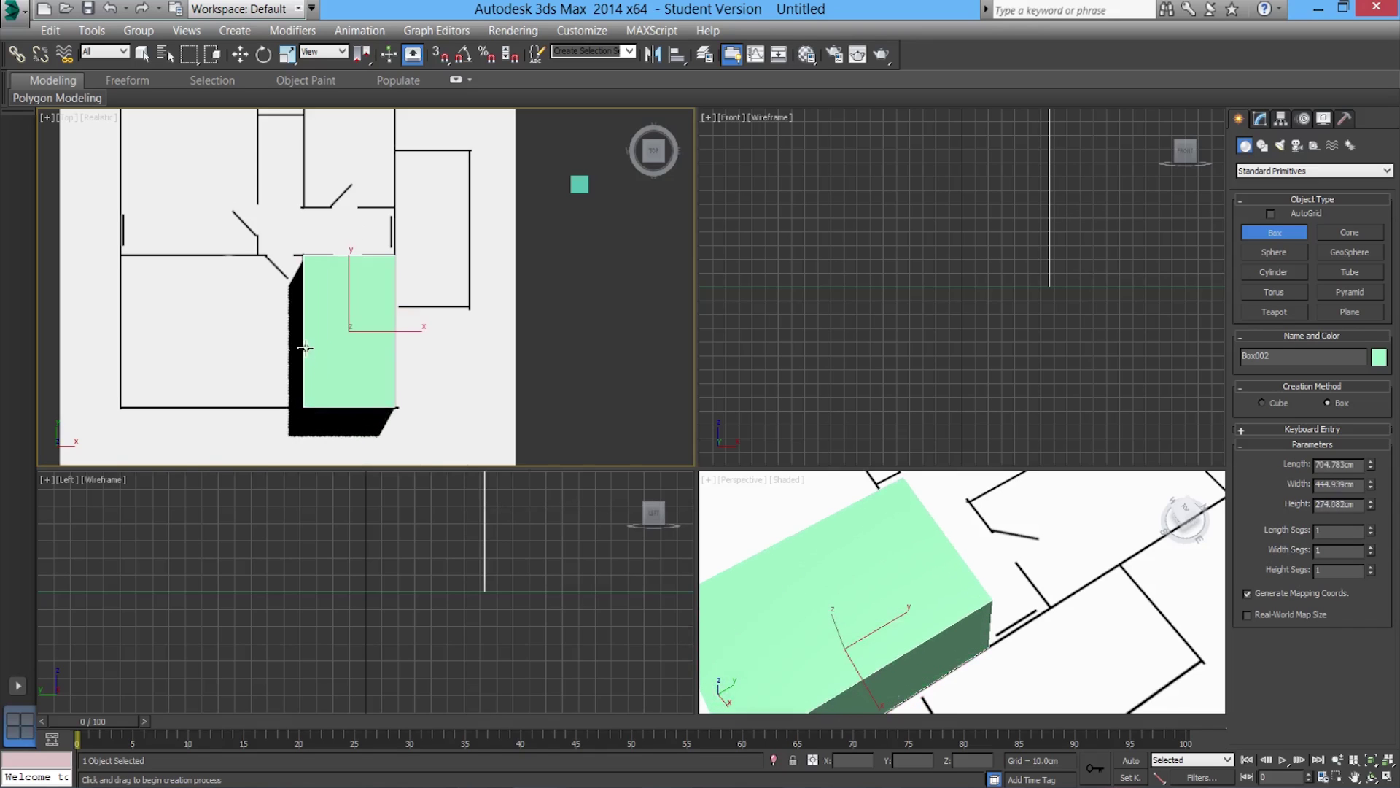
mouse_move(856, 552)
middle_mouse_down("alt")
mouse_move(862, 510)
mouse_move(852, 547)
middle_mouse_up("alt")
scroll(862, 510, "down", 4)
scroll(852, 547, "up", 4)
scroll(852, 546, "down", 3)
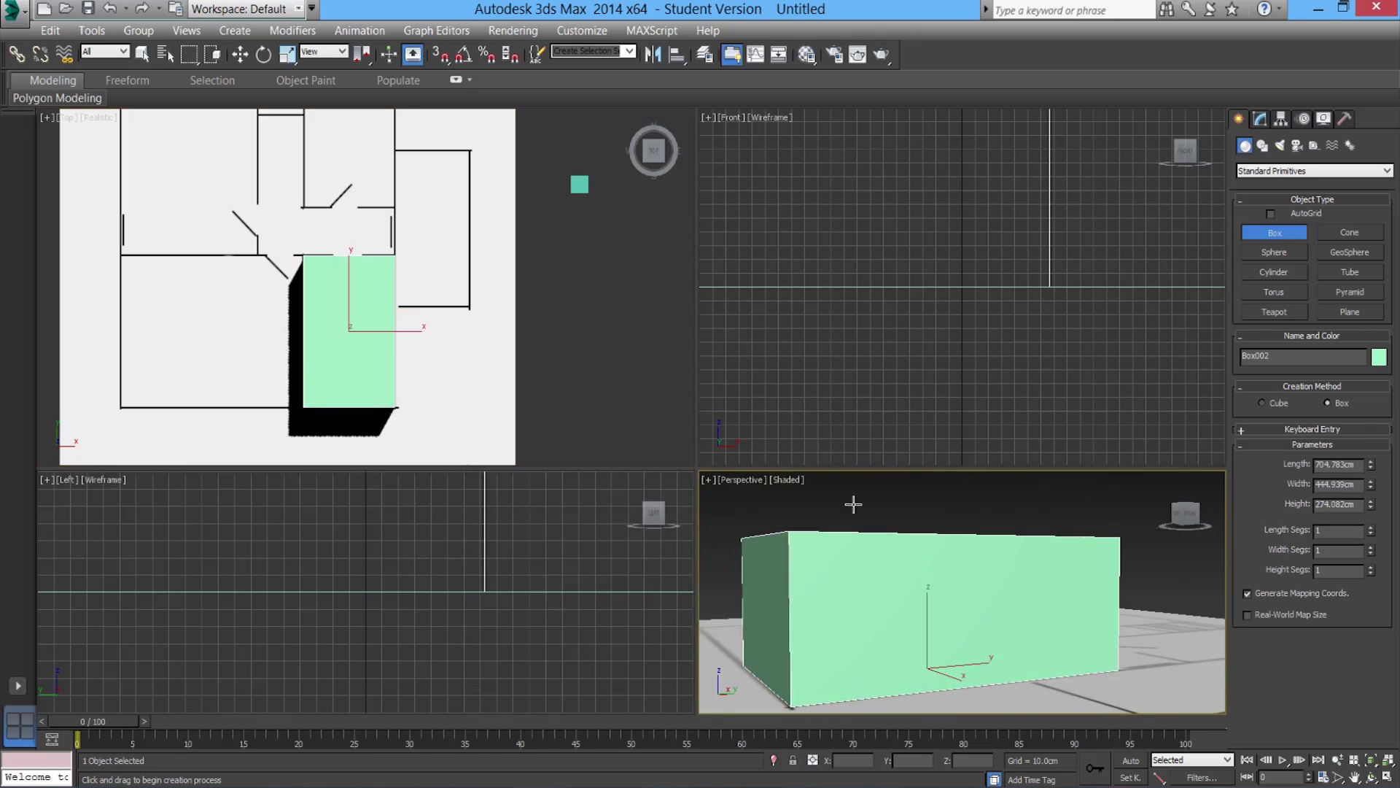
left_click(240, 54)
Switch to Word and highlight the door height in the character and door dimensions document
key("alt+Tab")
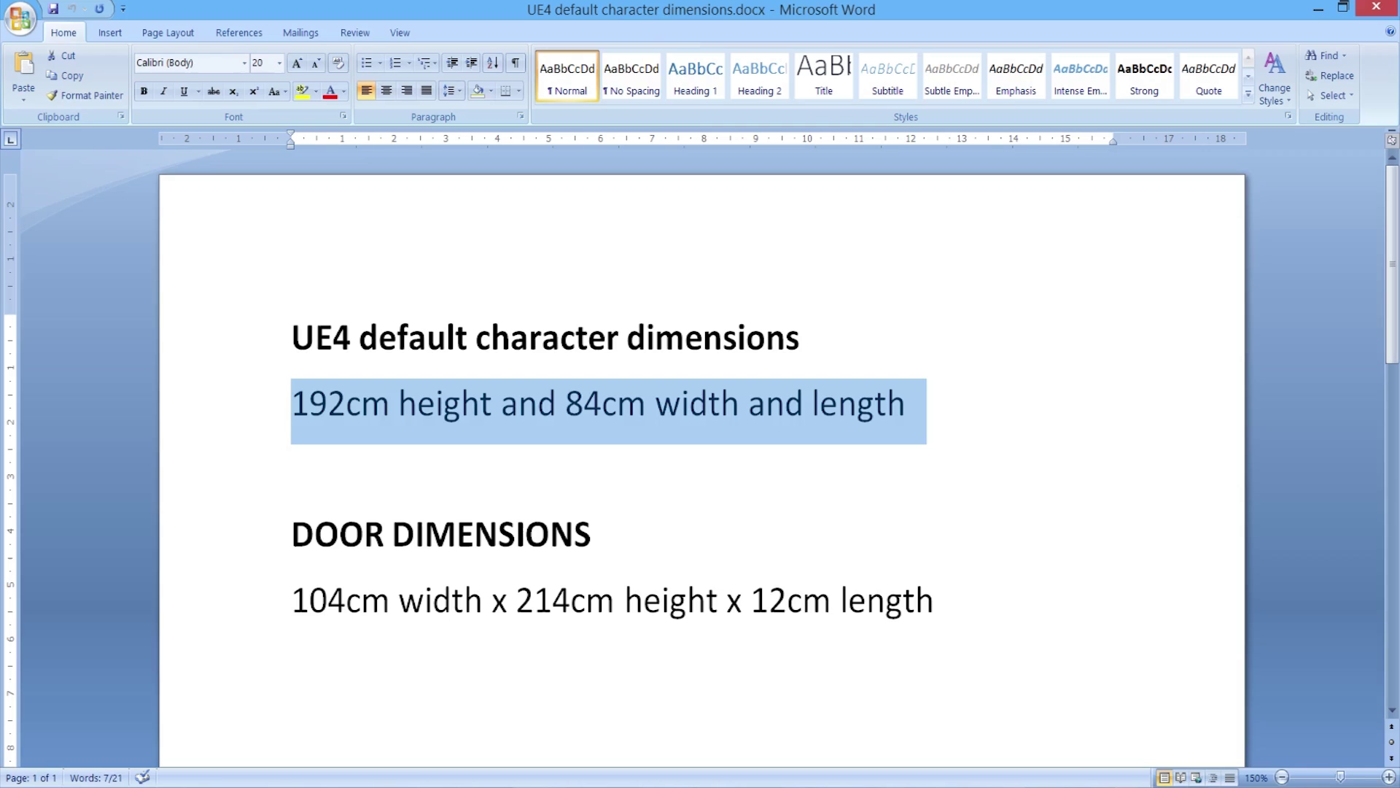
left_click(310, 402)
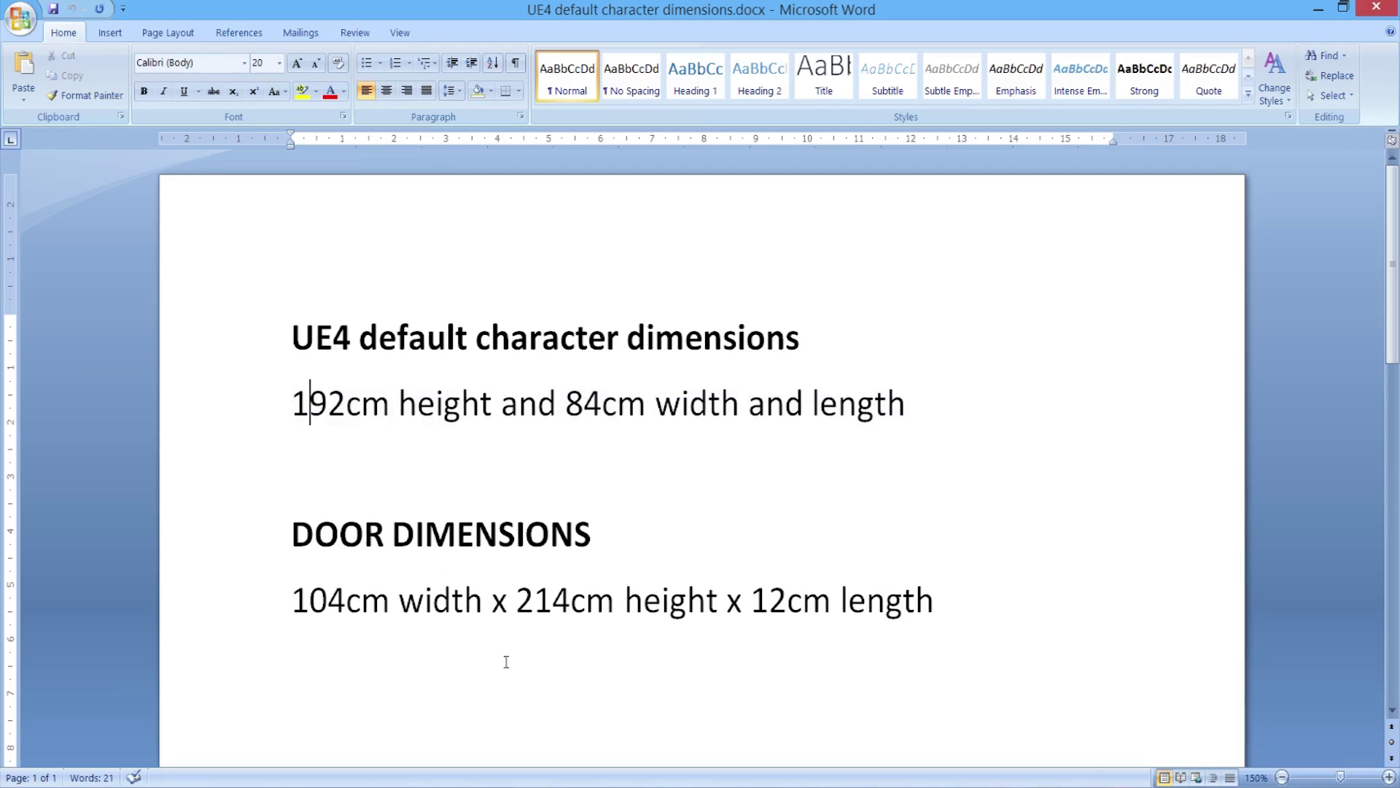
left_click_drag(524, 596, 605, 599)
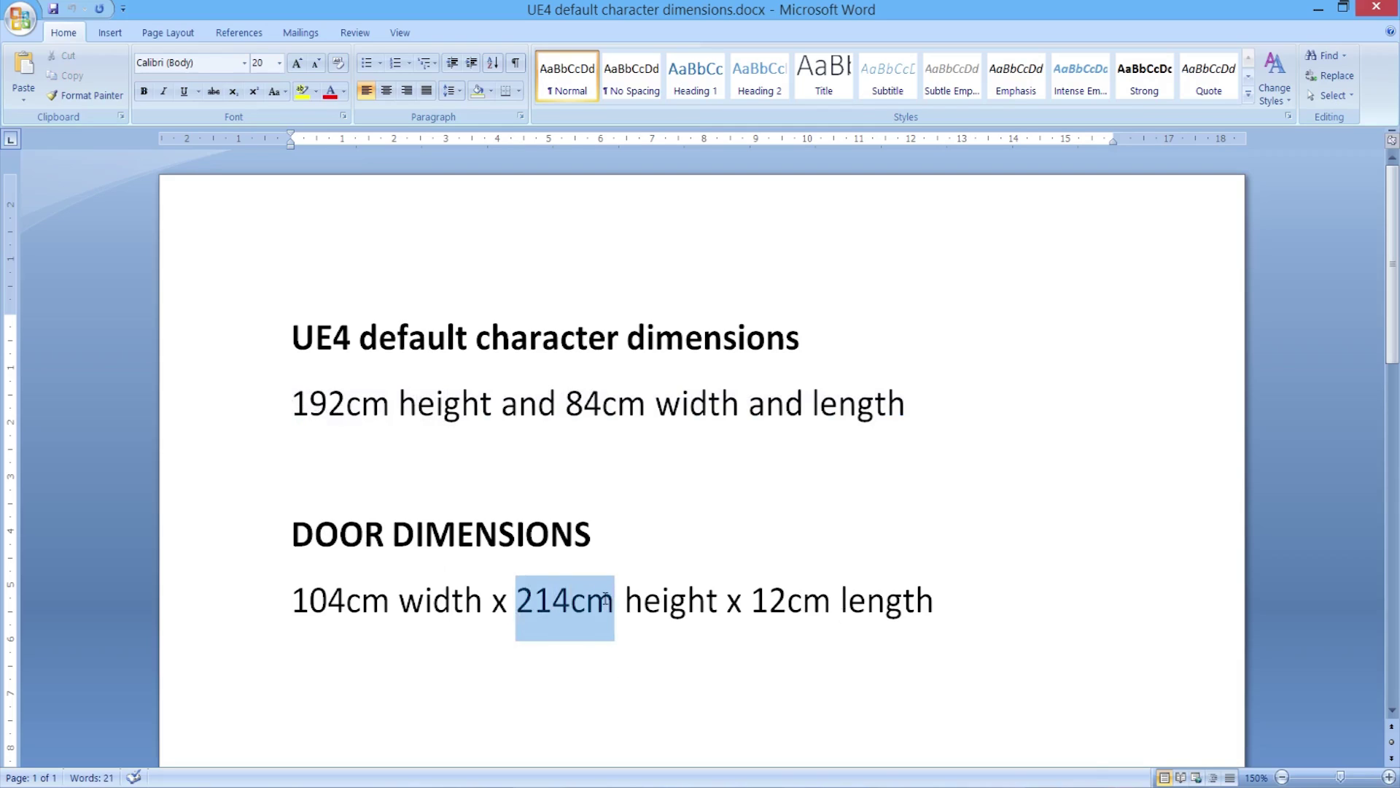
left_click_drag(607, 600, 609, 599)
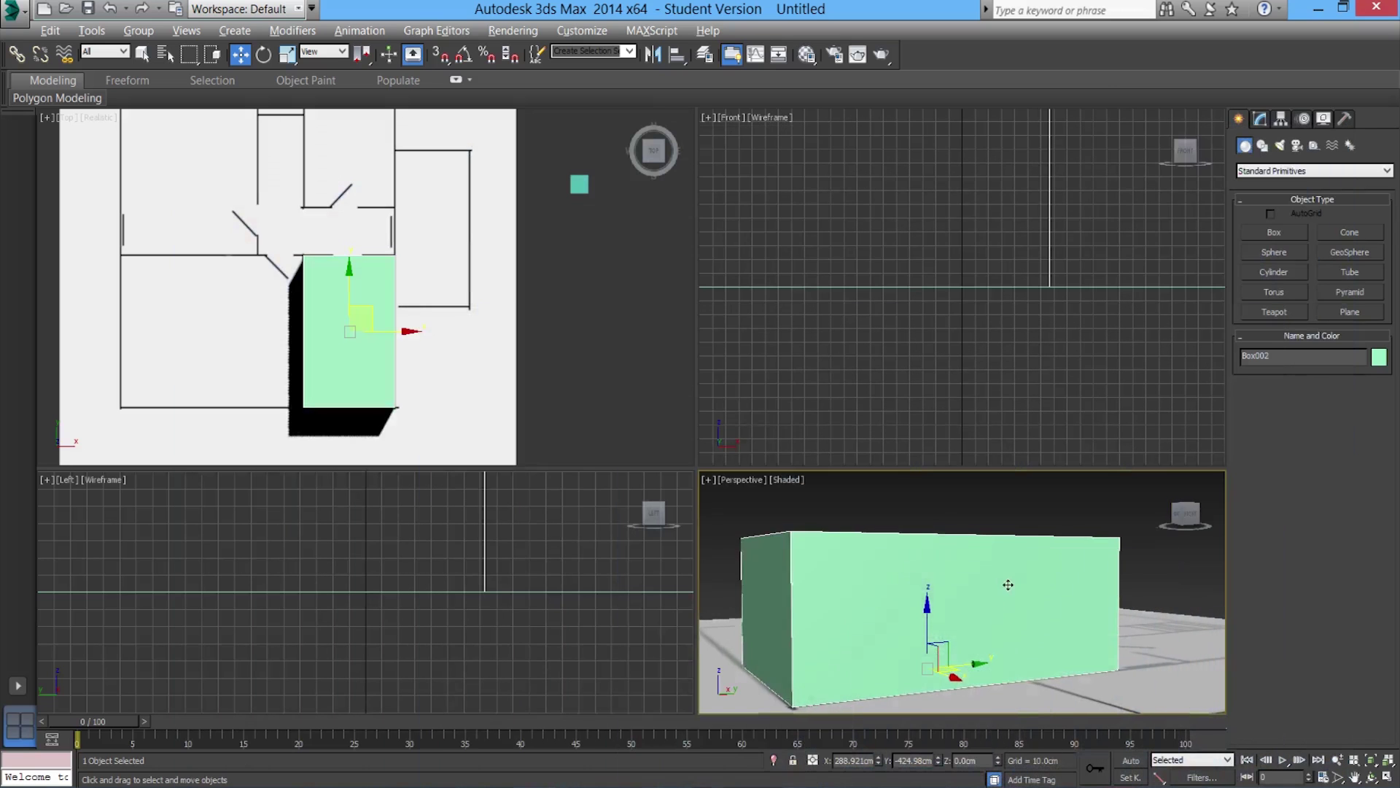
Return to 3ds Max, set the room box's height to 130 cm and compare it with the door height in Word
scroll(1012, 590, "up", 3)
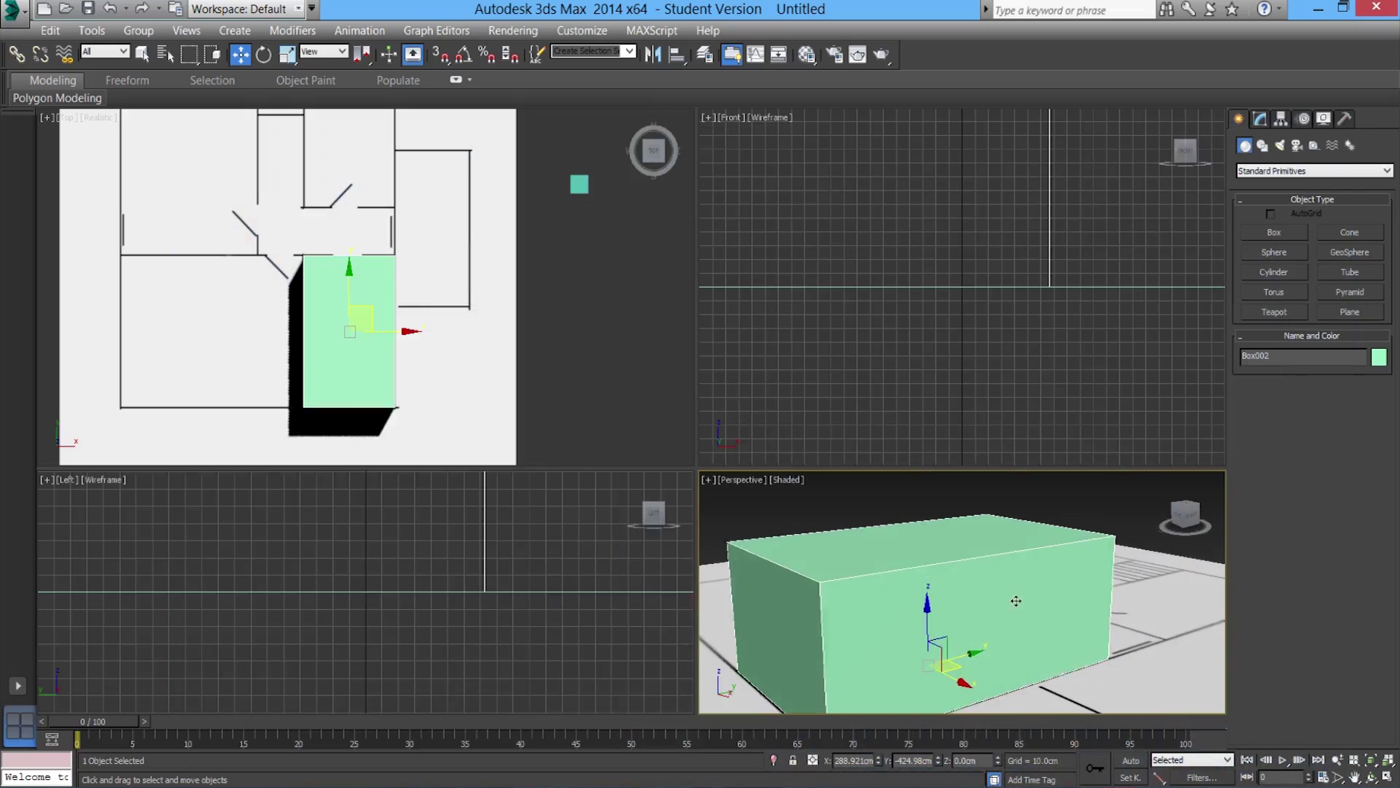
left_click(1262, 121)
left_click_drag(1358, 439, 1329, 439)
type("1")
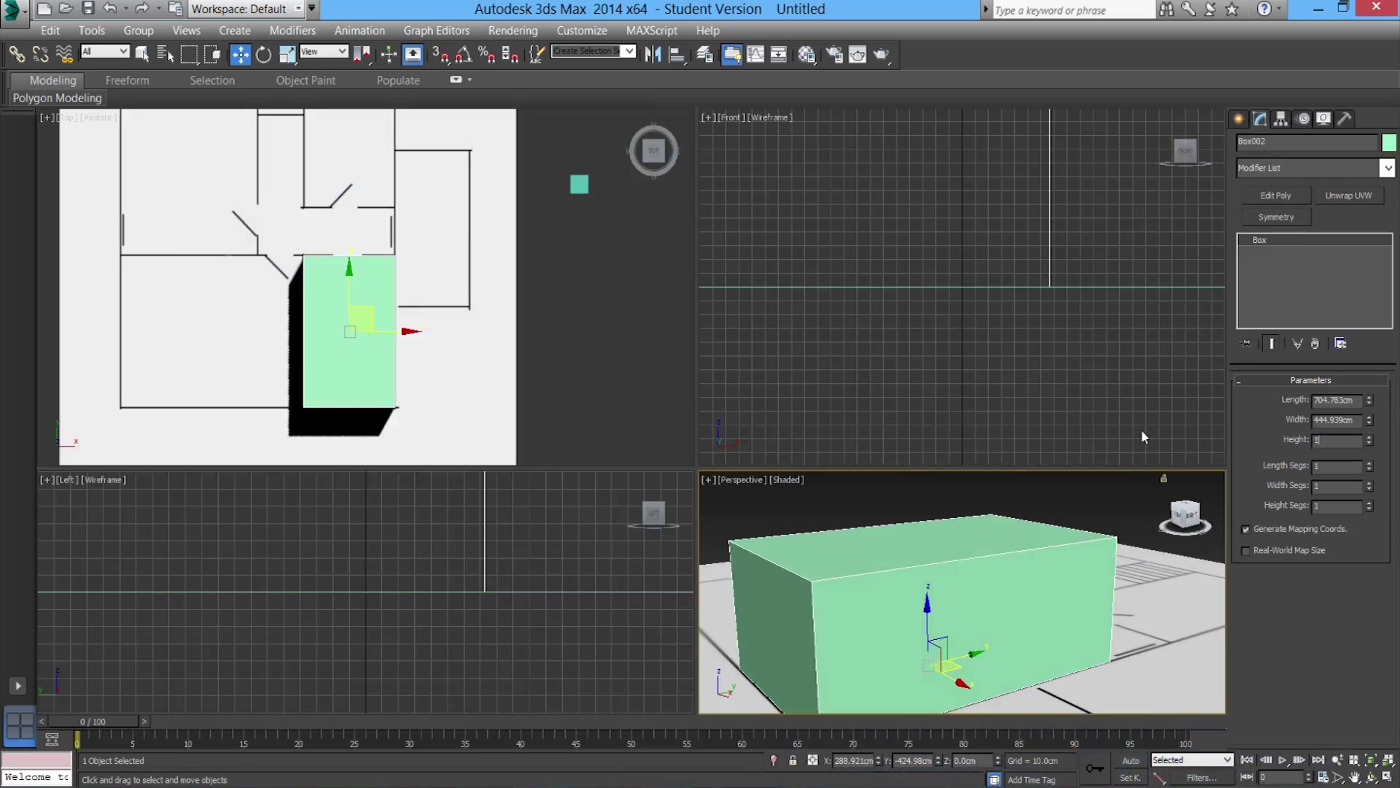
type("30")
key("Return")
left_click(966, 787)
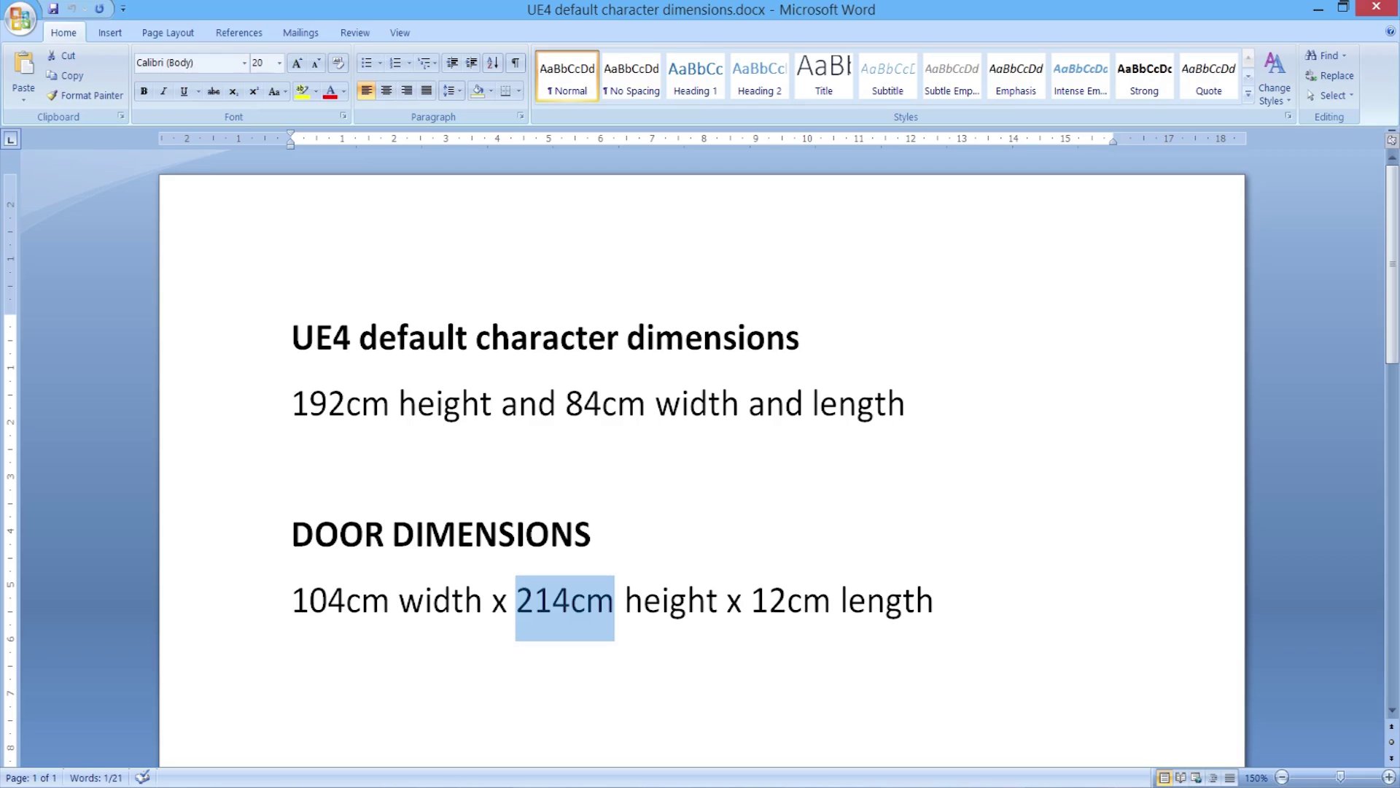
key("alt+Tab")
middle_click_drag(1016, 635, 1017, 612)
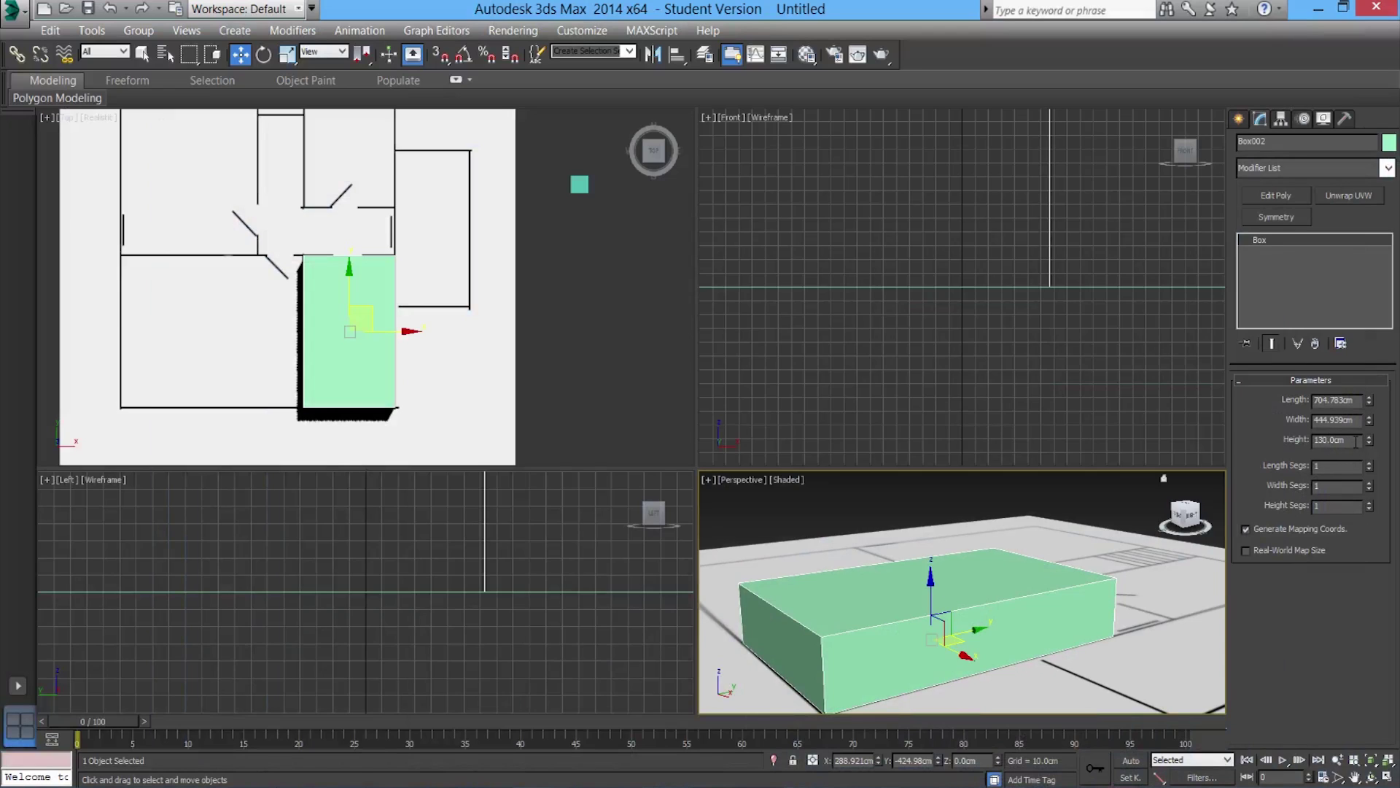
Set the room box's height to 230 cm and check it against the 214 cm door height in Word
double_click(1355, 439)
type("230")
key("Return")
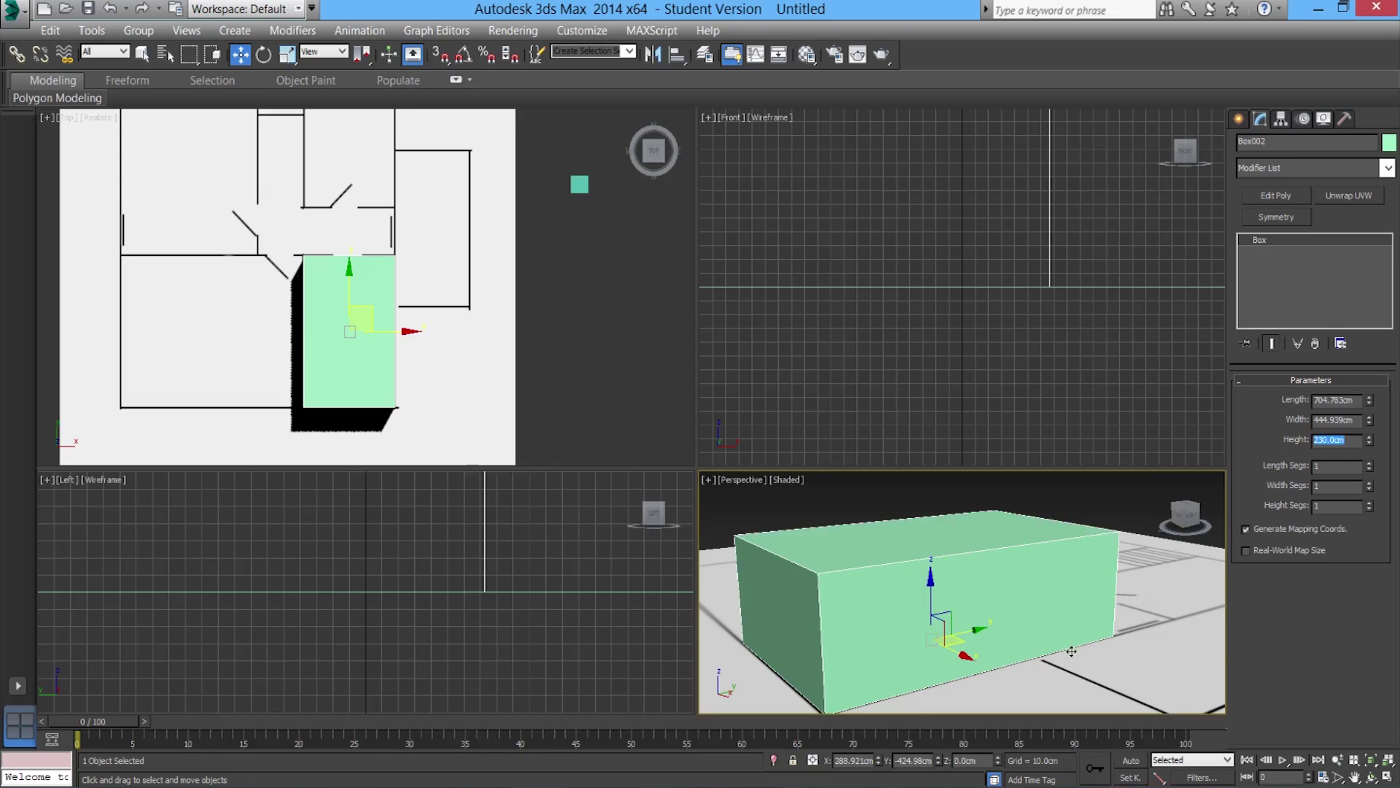
key("alt+Tab")
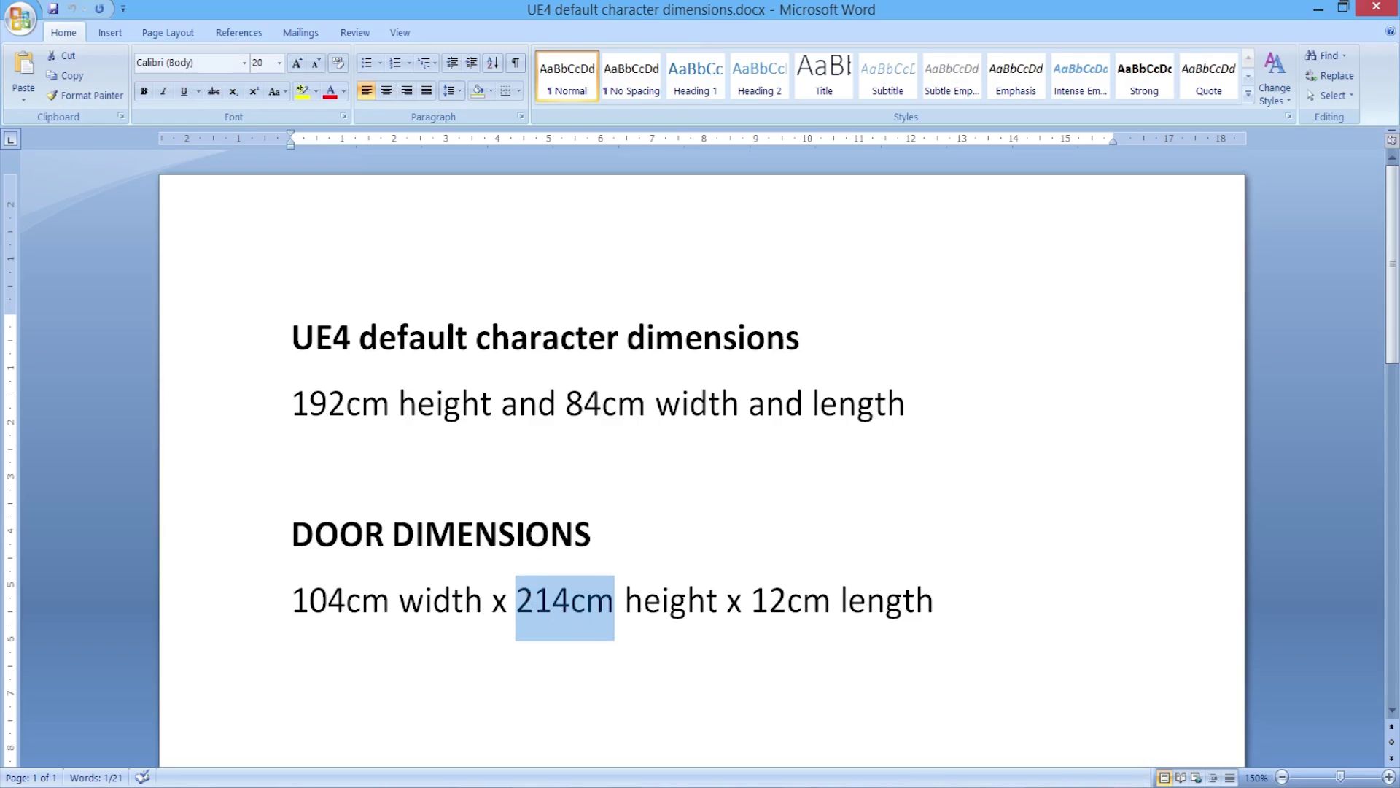
mouse_move(1070, 786)
key("alt+Tab")
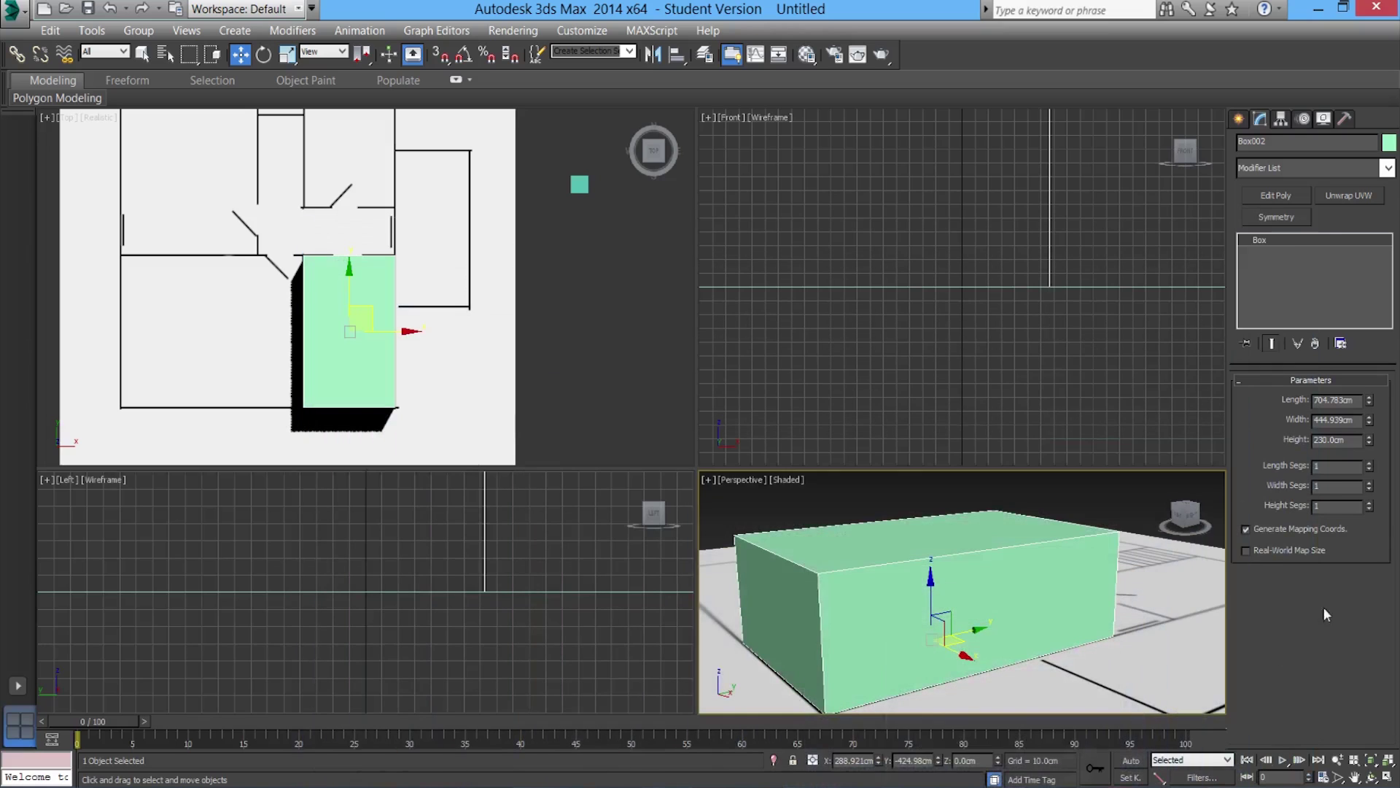
Set the room box's height to 260 cm and view the box from another angle
left_click(1323, 440)
key("Return")
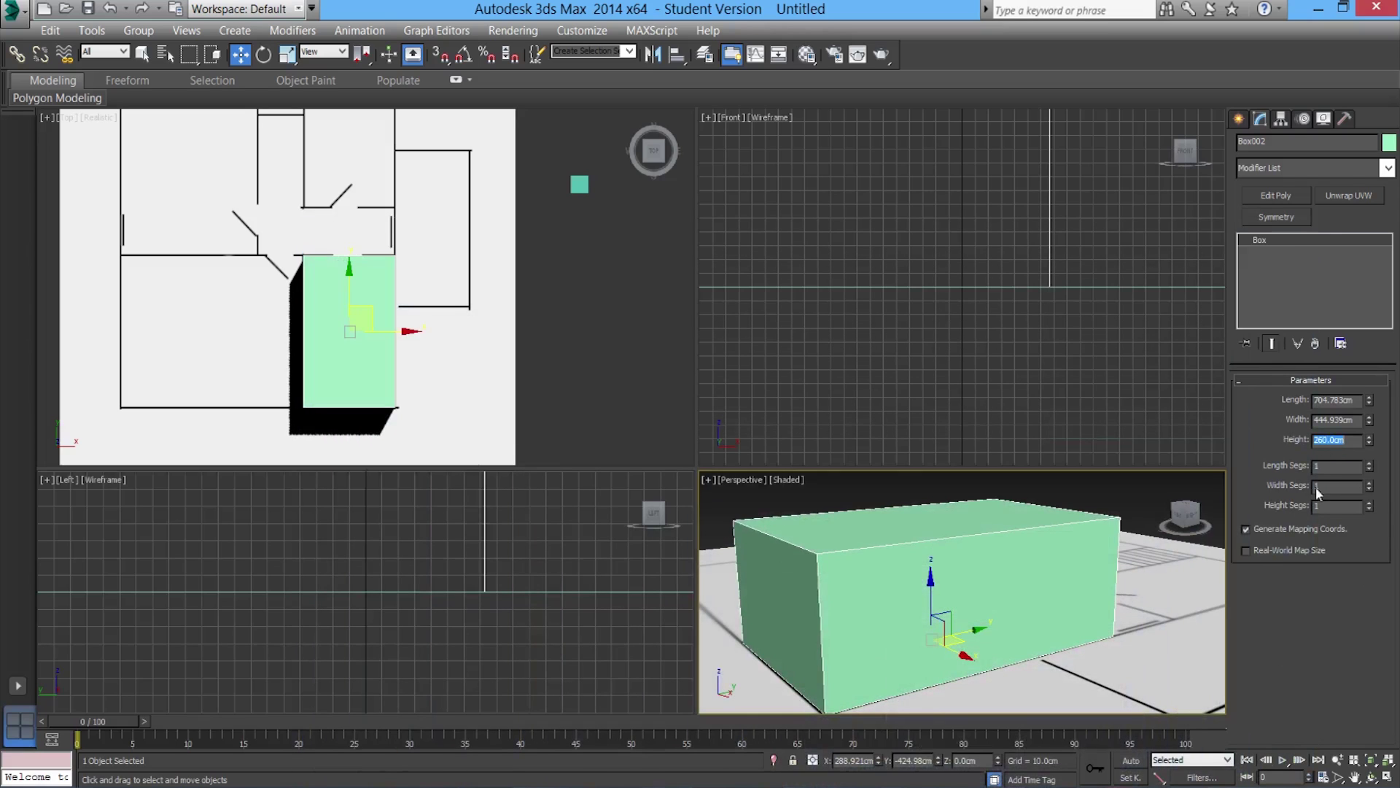
scroll(946, 625, "up", 5)
scroll(946, 625, "down", 5)
middle_click_drag(977, 634, 1113, 596, "alt")
Switch the Top viewport's display to Shaded and maximize the Perspective viewport around the room box
left_click(1359, 762)
left_click(1359, 762)
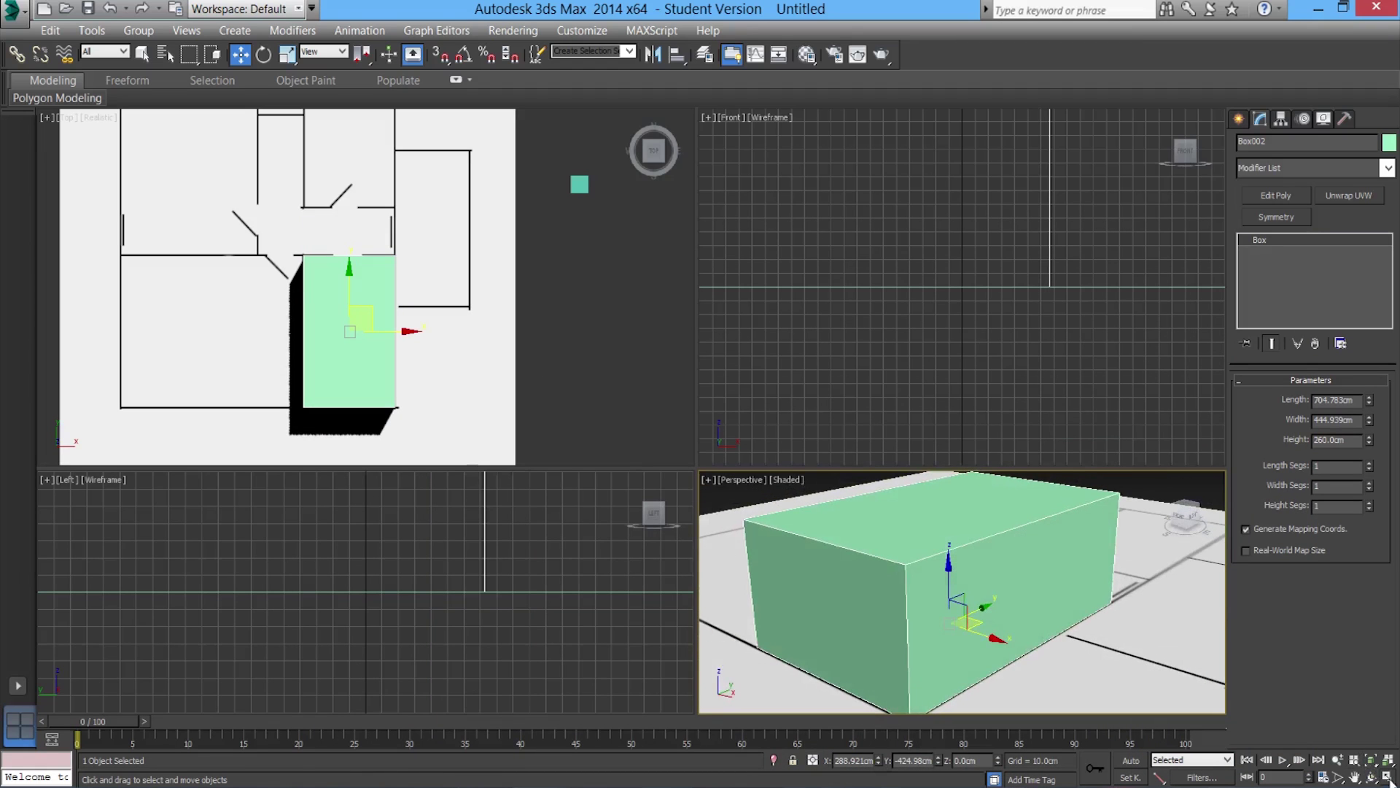
left_click(1387, 776)
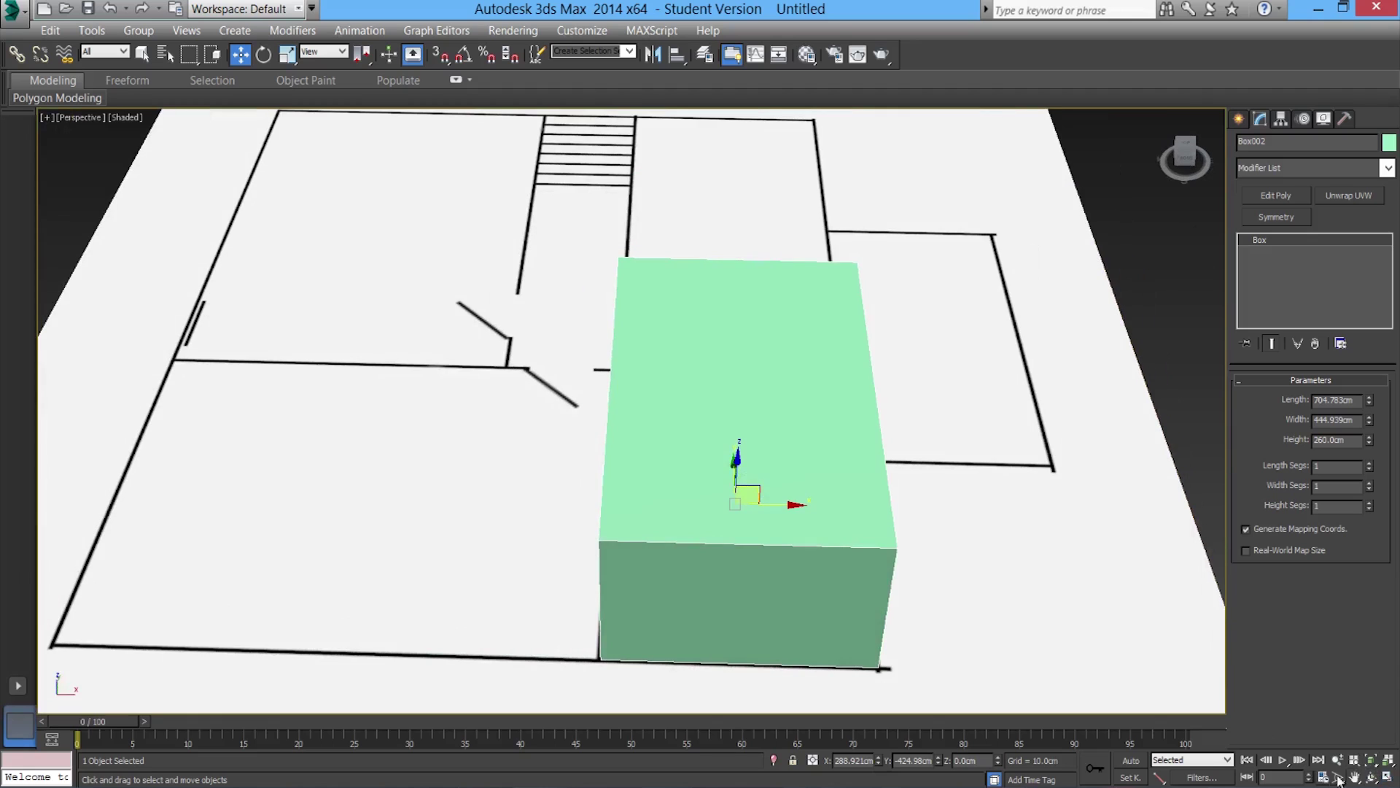
left_click(1388, 777)
left_click(95, 117)
left_click(121, 150)
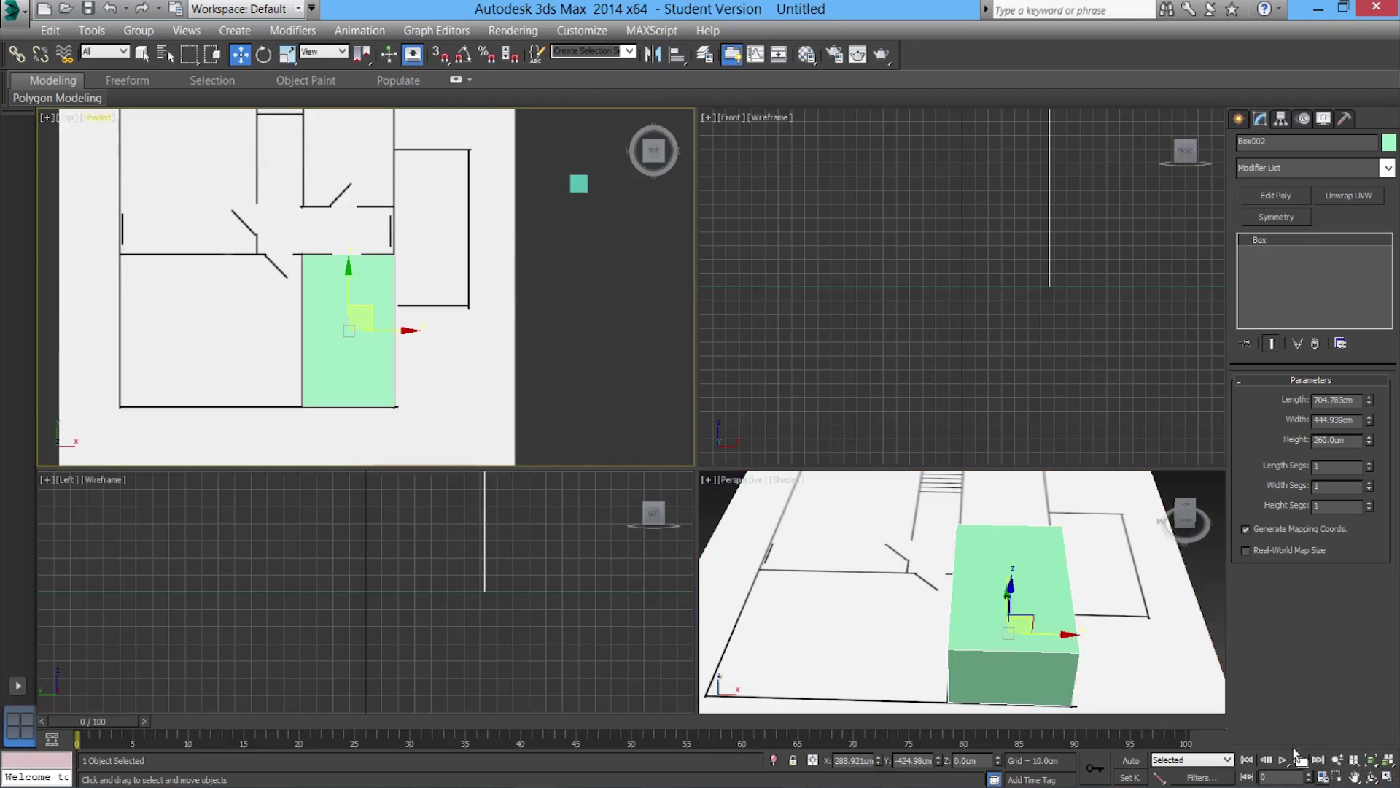
right_click(1177, 693)
left_click(1390, 779)
middle_click_drag(920, 528, 781, 590, "alt")
scroll(795, 589, "down", 5)
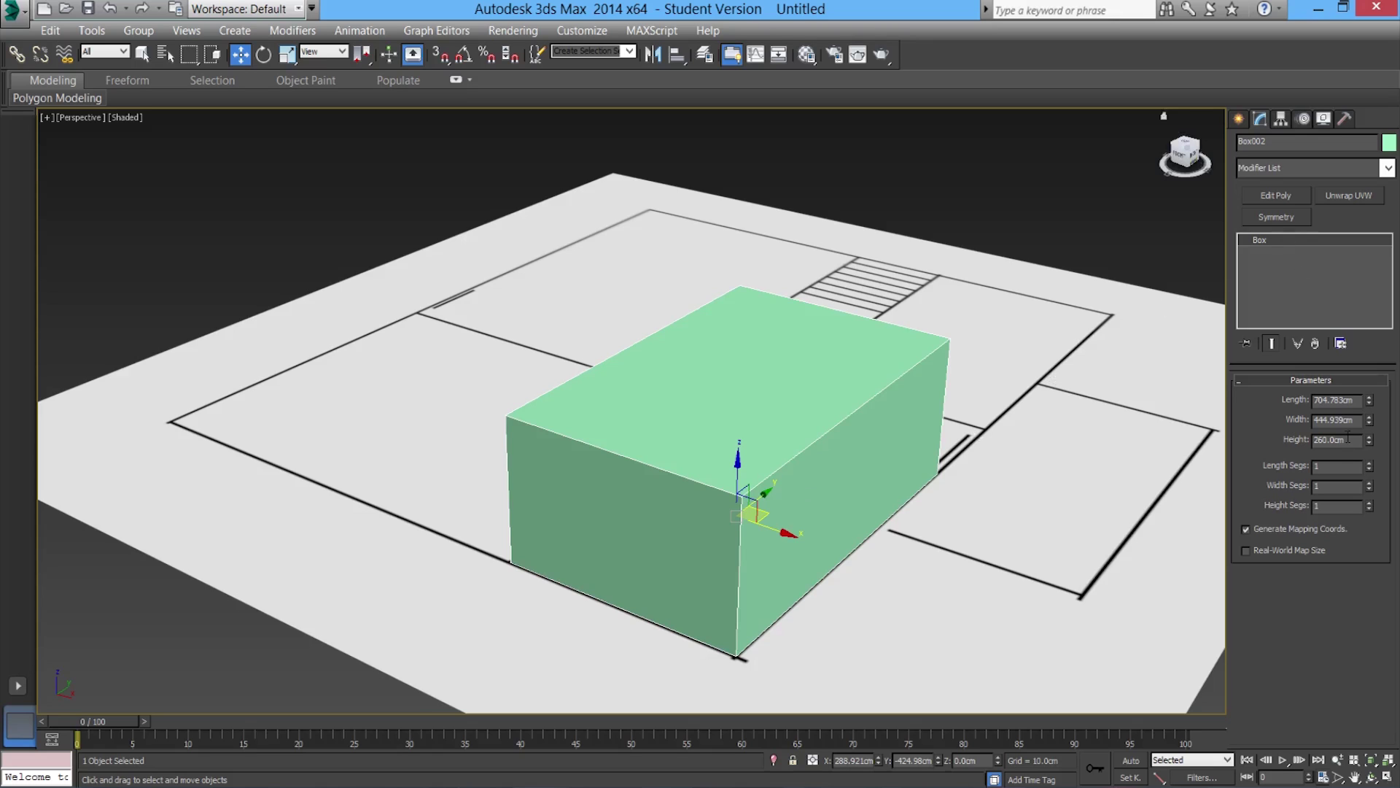
Convert the room box to an Editable Poly
left_click_drag(1370, 471, 1398, 691)
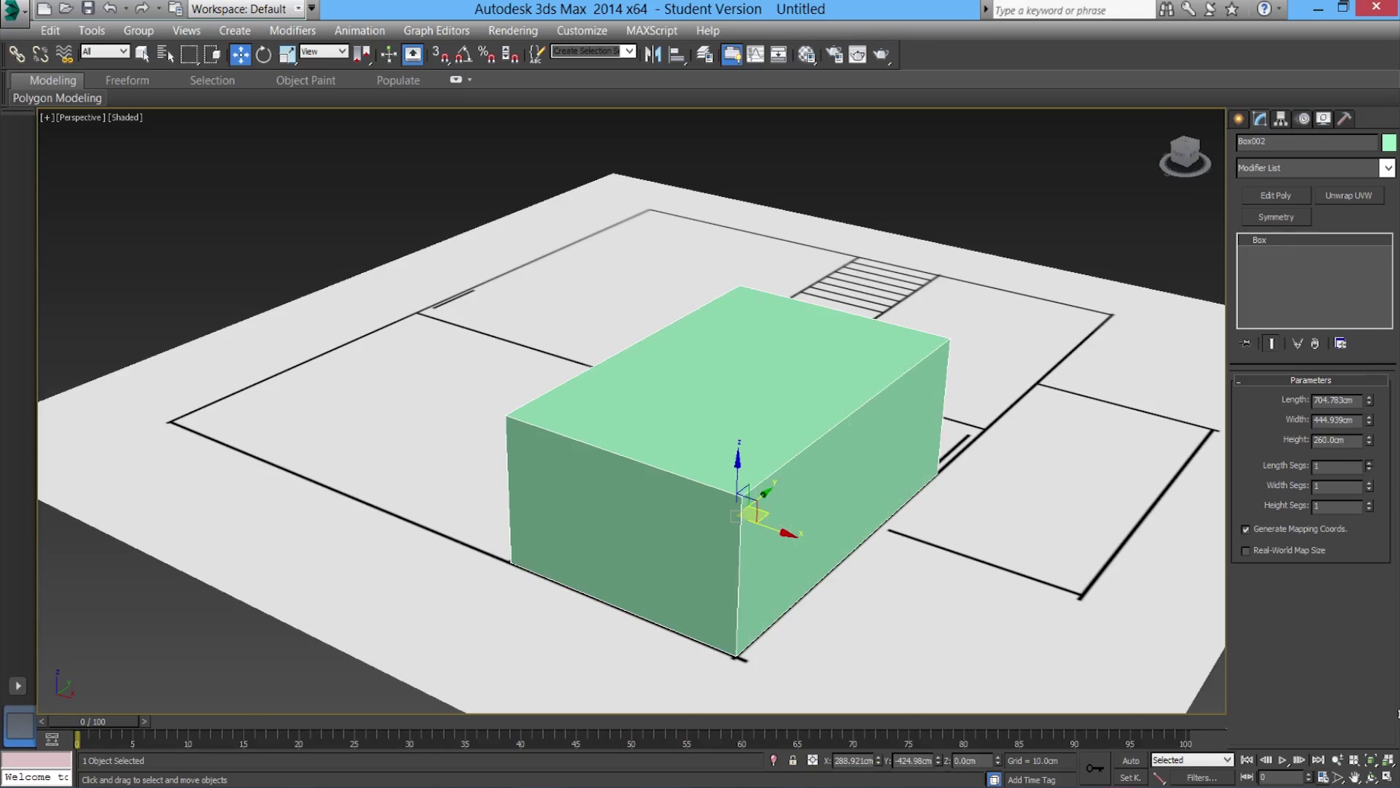
left_click_drag(1371, 465, 1398, 665)
right_click(1261, 239)
left_click(1300, 384)
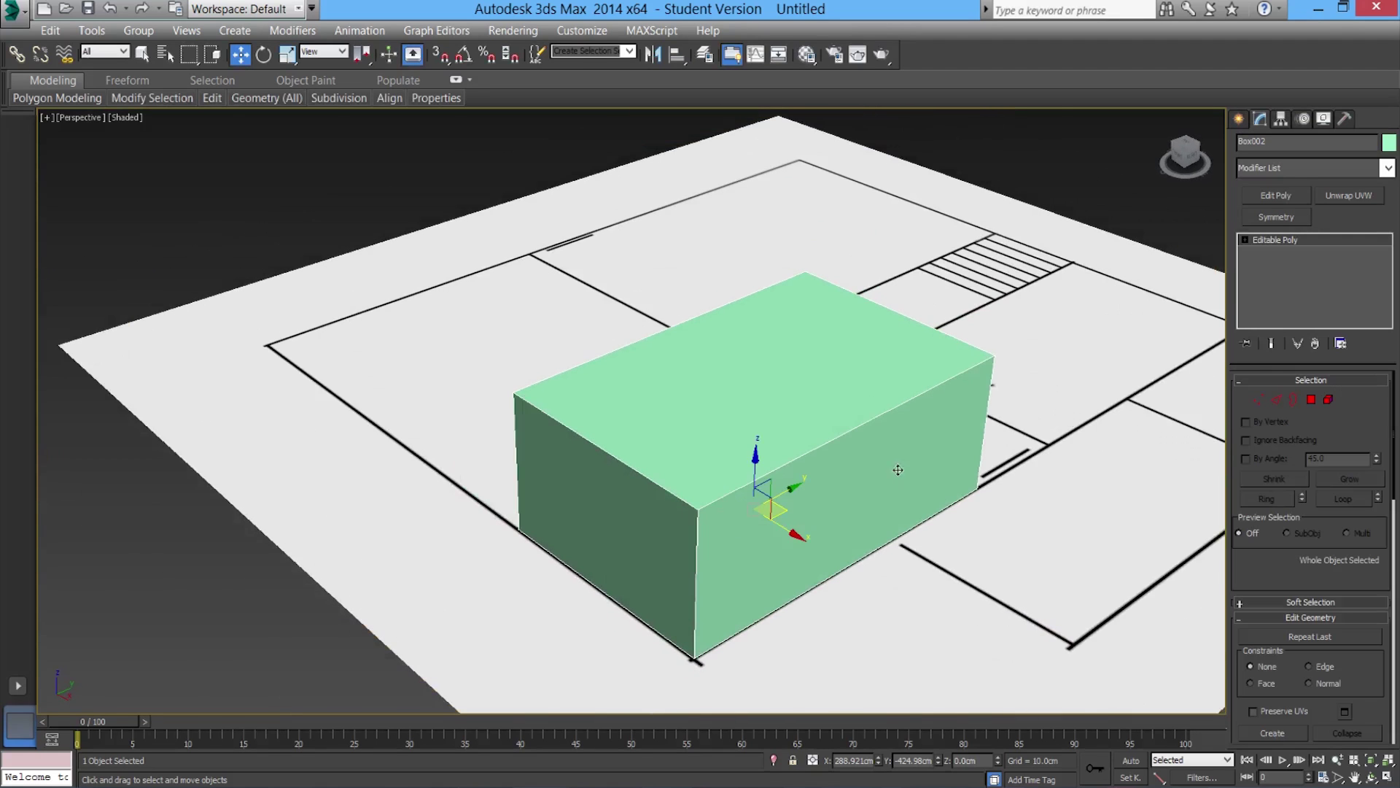
Select the room box's whole element and flip its normals so the faces point inward
left_click(1329, 401)
left_click(823, 420)
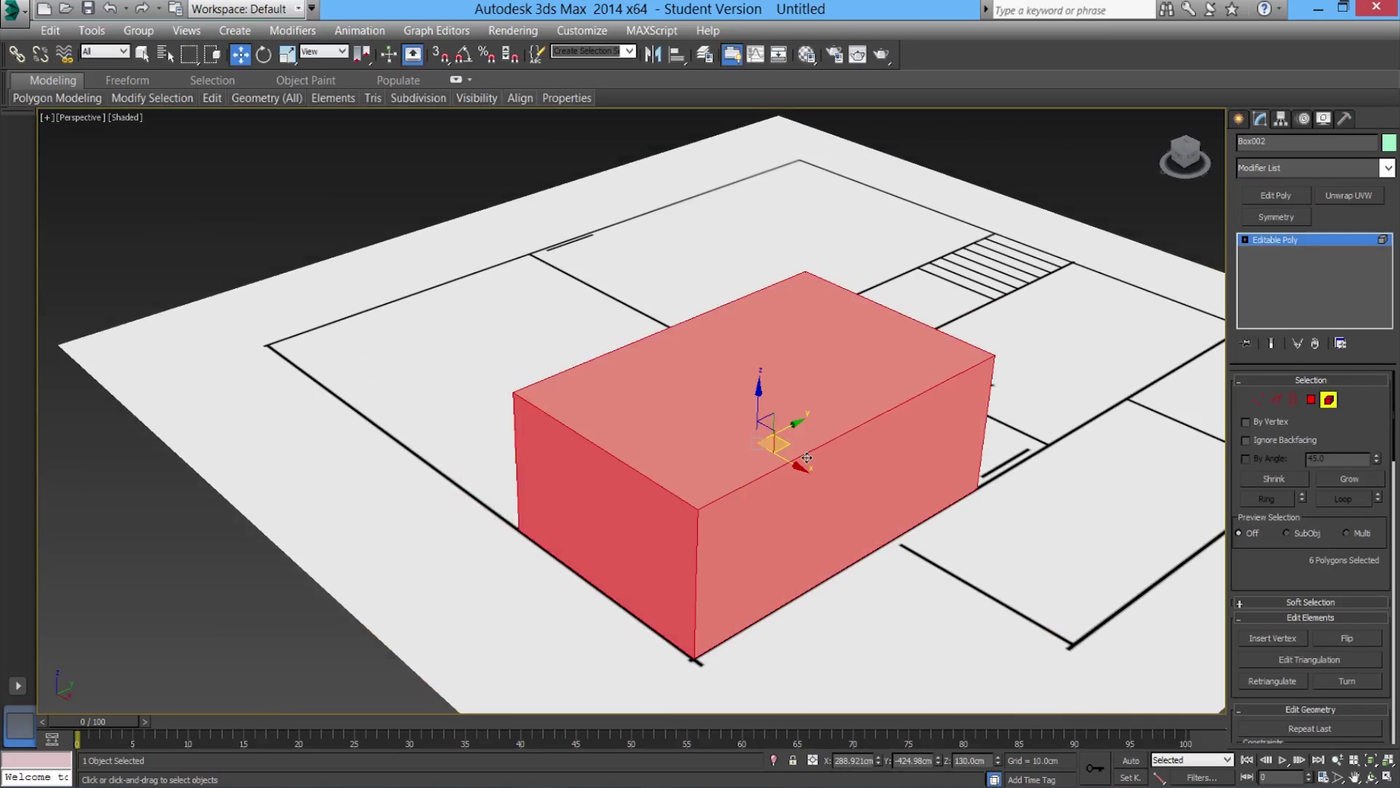
left_click(1354, 642)
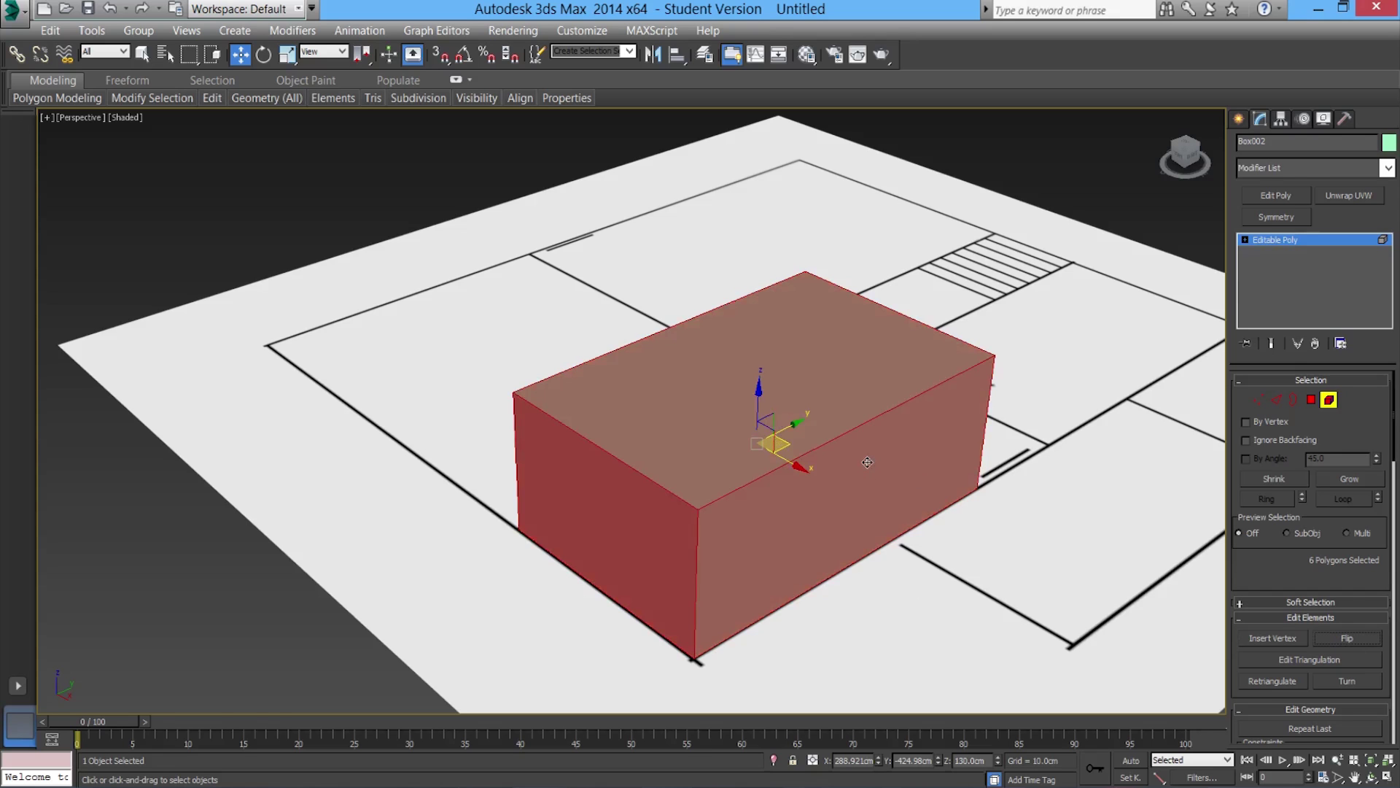
Turn on Backface Cull in the room box's object properties and clear the face selection
middle_click_drag(862, 456, 826, 437, "alt")
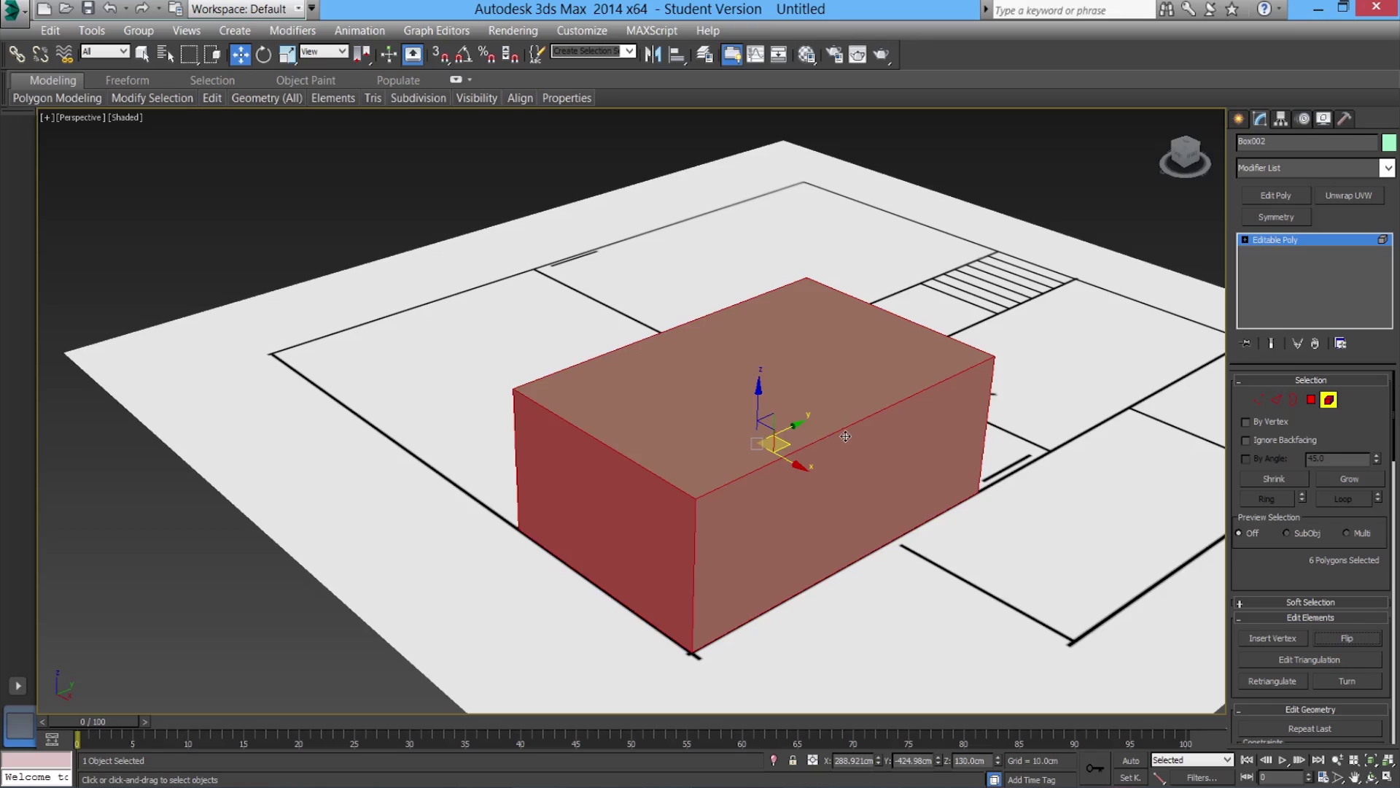
right_click(845, 435)
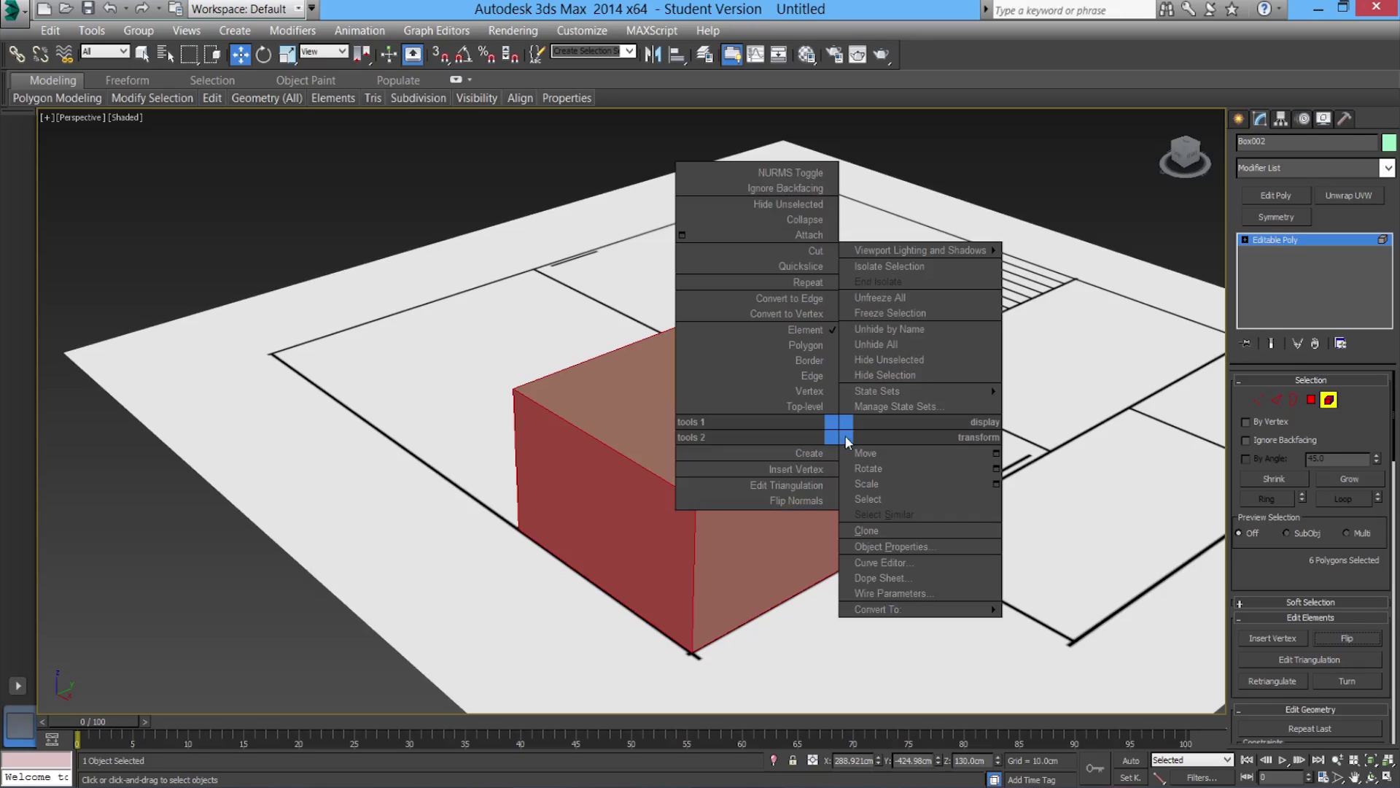
left_click(908, 548)
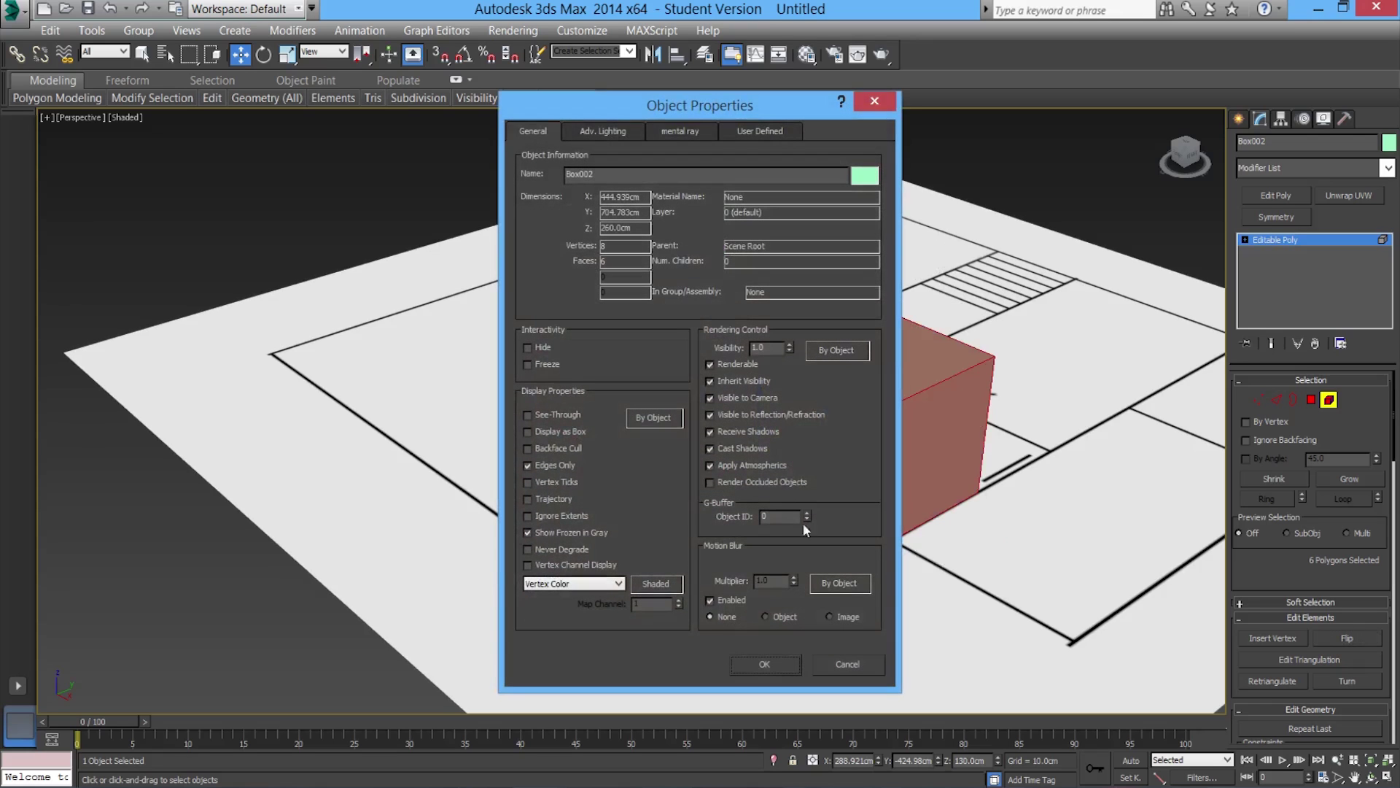
left_click(750, 662)
left_click(862, 381)
Leave Element level and reselect the room box as a whole object, looking down into its interior
middle_click_drag(862, 382, 897, 386, "alt")
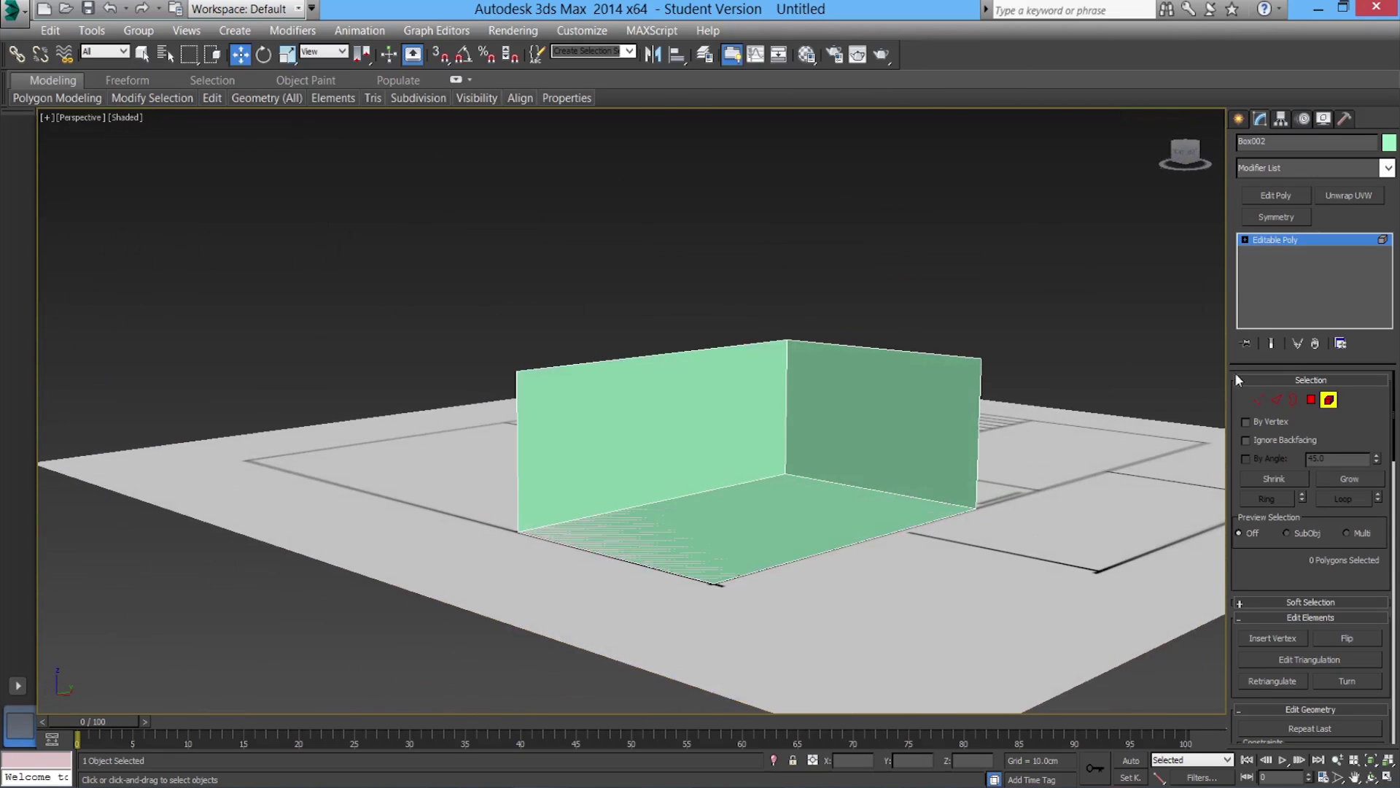
left_click(1329, 401)
middle_click_drag(1026, 417, 1005, 445, "alt")
left_click(1005, 572)
middle_click_drag(907, 542, 901, 539)
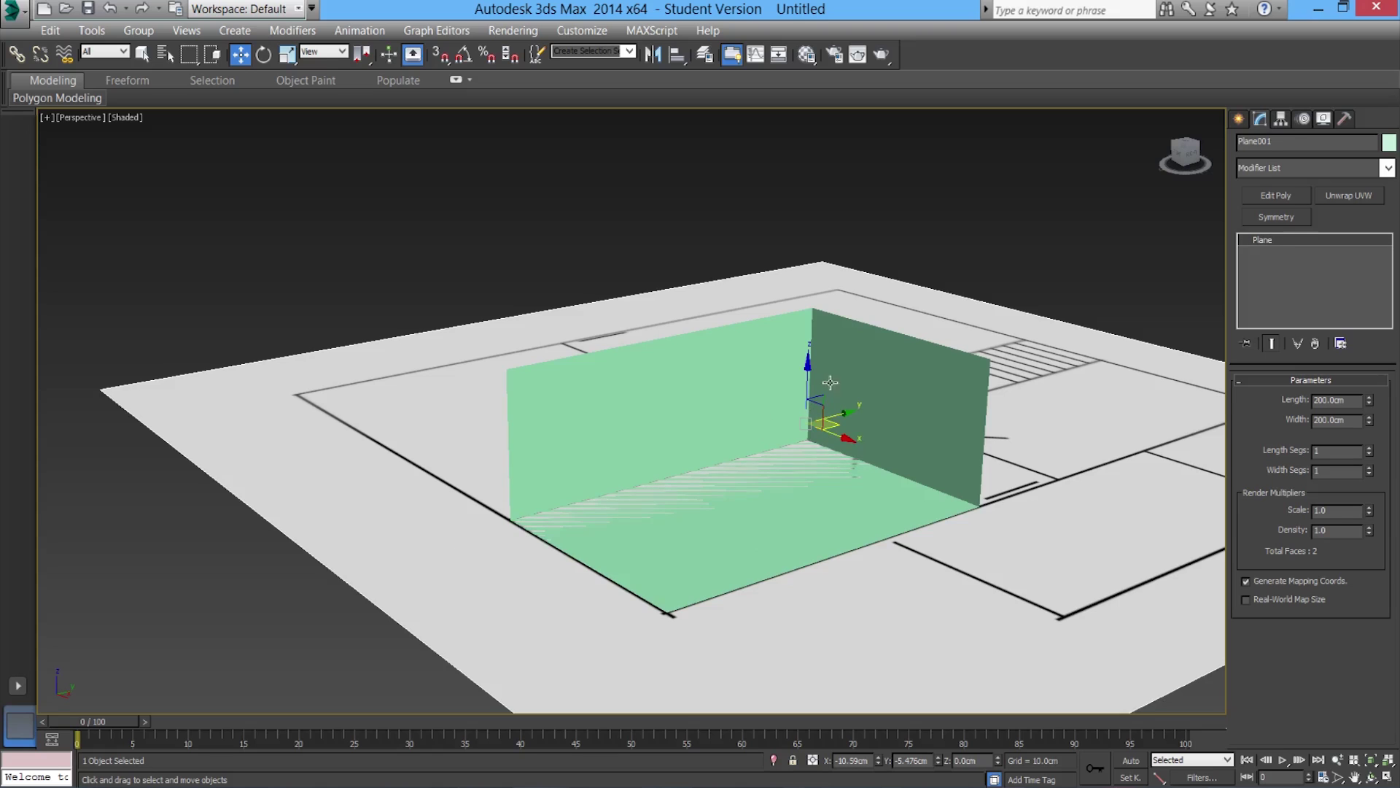
left_click(709, 484)
mouse_move(710, 484)
middle_mouse_down("alt")
mouse_move(628, 536)
mouse_move(641, 463)
mouse_move(675, 457)
mouse_move(707, 511)
mouse_move(767, 497)
mouse_move(704, 507)
middle_mouse_up("alt")
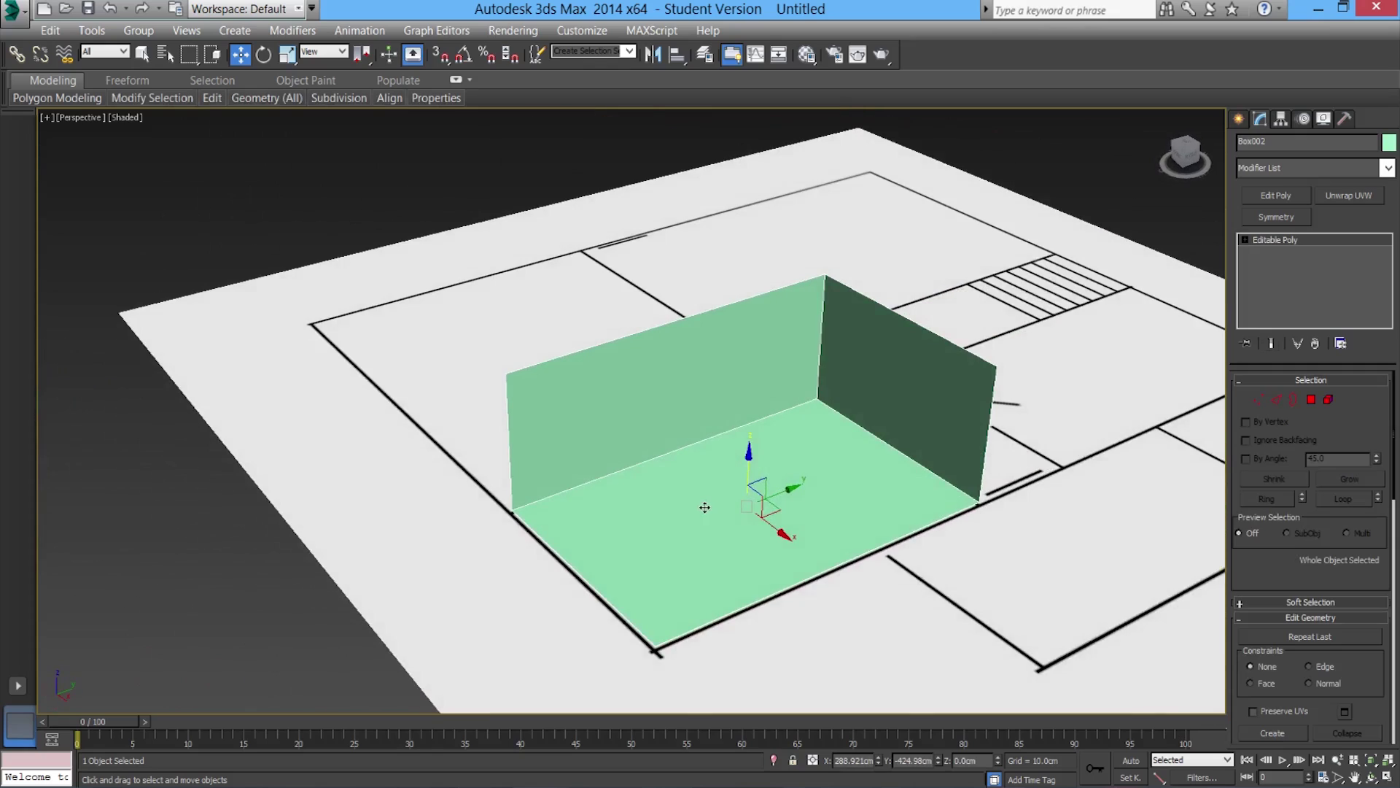
Switch the room box to Polygon level, enable Ignore Backfacing, and test face selection while toggling the shading of selected faces
scroll(715, 511, "up", 1)
middle_click_drag(825, 470, 843, 496, "alt")
left_click(1311, 399)
middle_click_drag(838, 408, 728, 378, "alt")
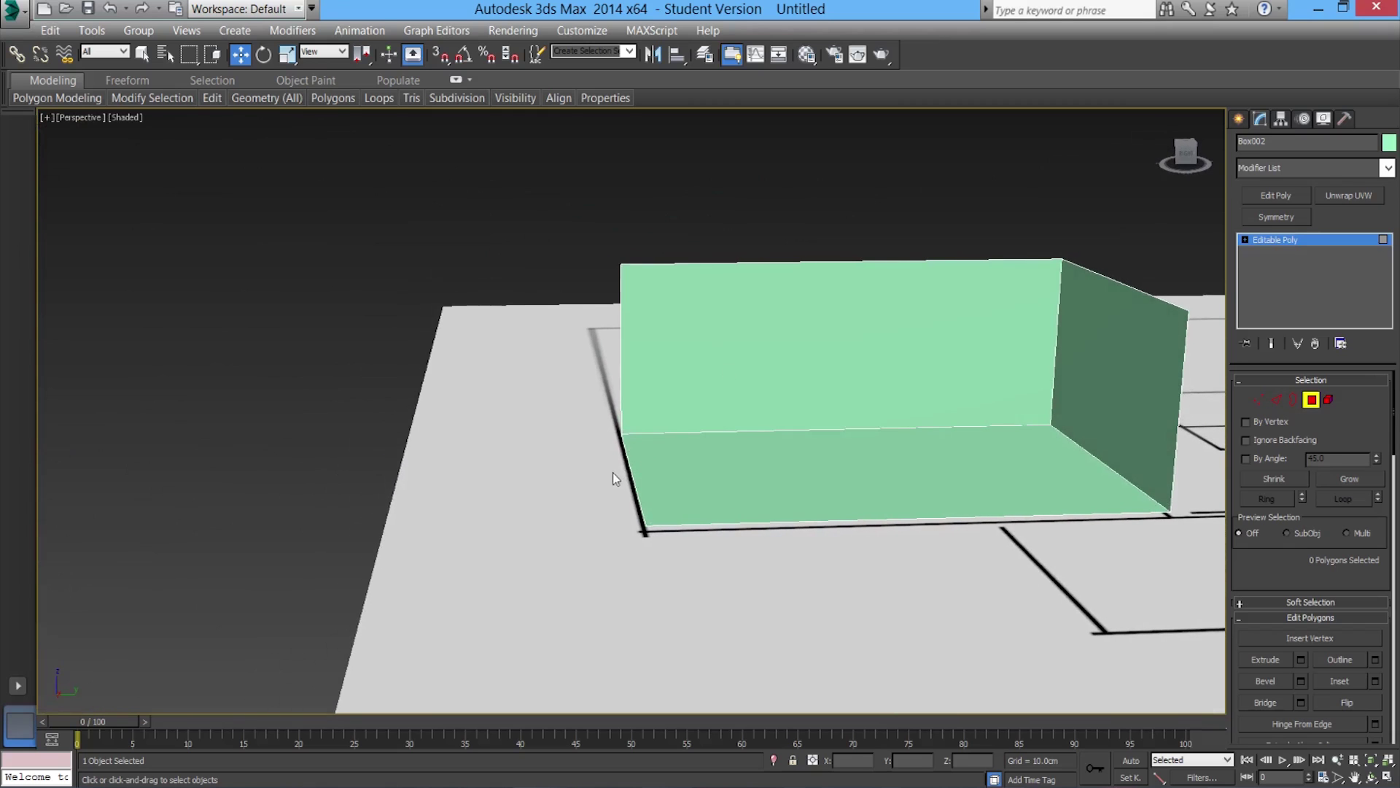
middle_click_drag(613, 477, 778, 379, "alt")
scroll(782, 502, "up", 2)
left_click(777, 379)
mouse_move(664, 431)
middle_mouse_down("alt")
mouse_move(761, 422)
mouse_move(835, 478)
middle_mouse_up("alt")
key("F2")
left_click(835, 478)
left_click(542, 322)
left_click(722, 282)
left_click(719, 421)
key("F2")
key("F2")
left_click(716, 286)
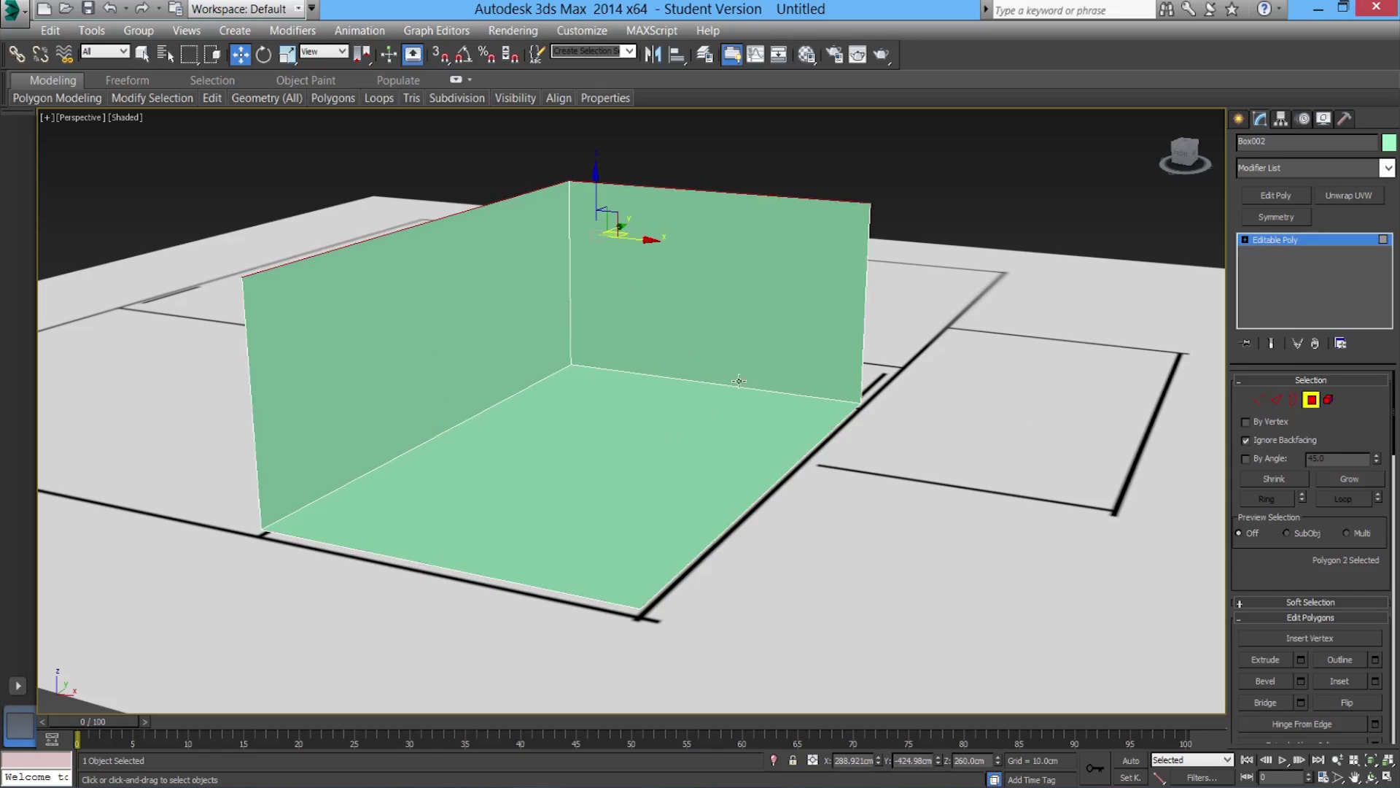
Select the room box's long side wall polygon with its face shaded, and leave Polygon level
left_click(674, 268)
left_click(478, 279)
middle_click_drag(599, 419, 541, 398, "alt")
middle_click_drag(587, 264, 612, 197, "alt")
middle_click_drag(459, 327, 579, 384, "alt")
mouse_move(593, 316)
left_mouse_down()
mouse_move(719, 313)
mouse_move(638, 314)
mouse_move(693, 316)
mouse_move(682, 330)
mouse_move(616, 330)
left_mouse_up()
middle_click_drag(616, 329, 678, 472, "alt")
scroll(678, 472, "down", 3)
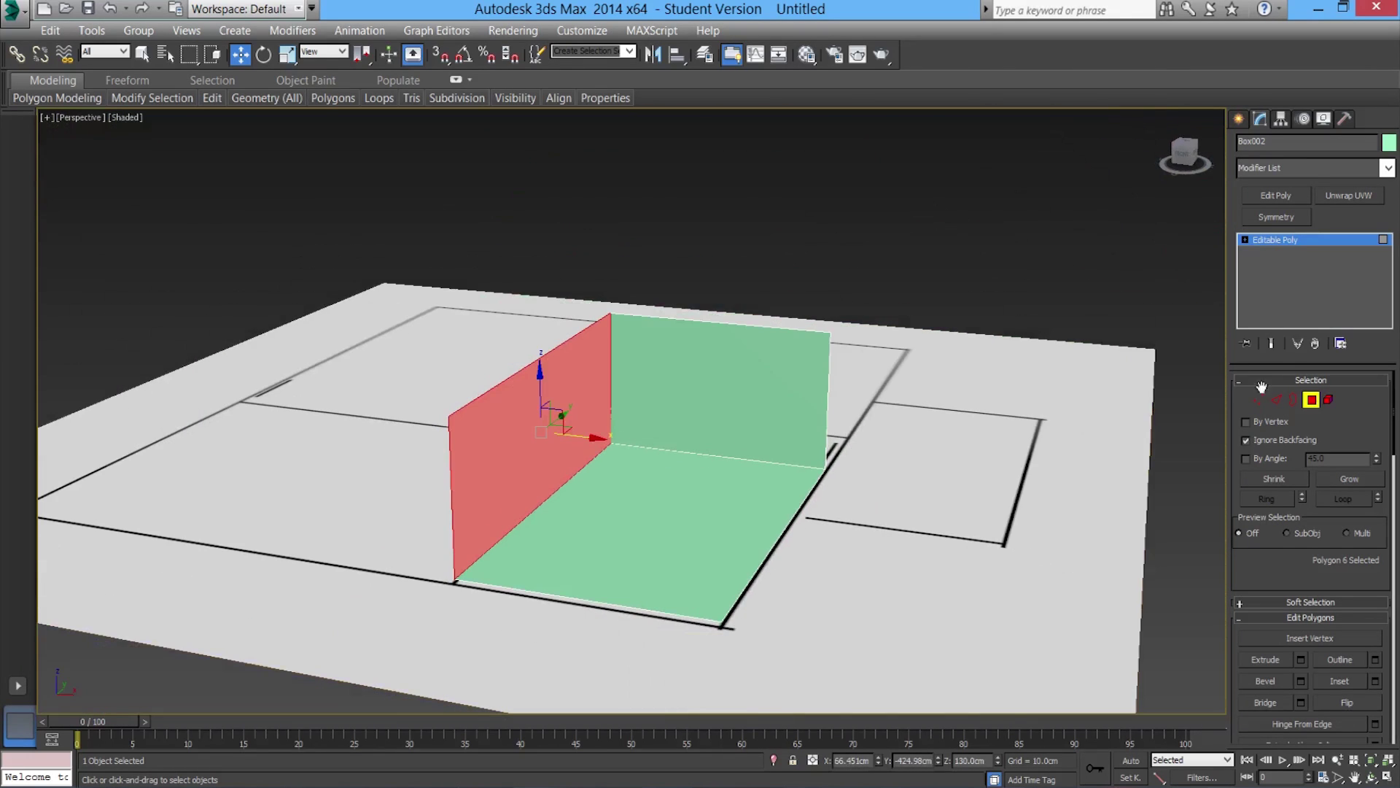
left_click(1314, 402)
Move the small character-sized box from outside the floor plan into the room, near the room's front corner
scroll(719, 470, "down", 5)
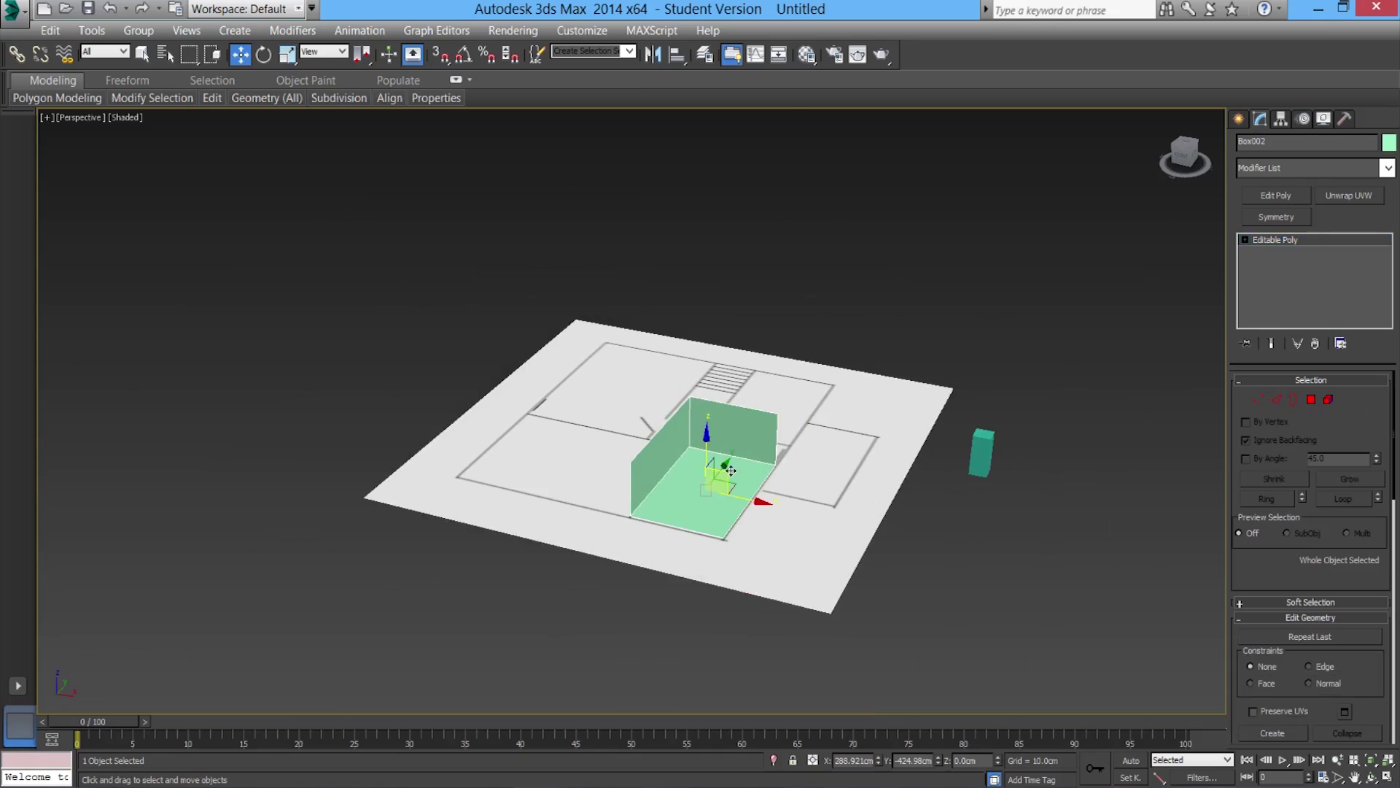
left_click(985, 458)
middle_click_drag(984, 458, 1005, 464, "alt")
left_click_drag(1006, 460, 759, 467)
key("ctrl+z")
middle_click_drag(838, 503, 992, 483, "alt")
left_click_drag(992, 483, 766, 282)
middle_click_drag(773, 301, 744, 292, "alt")
scroll(811, 284, "up", 4)
scroll(788, 403, "up", 5)
middle_click_drag(744, 292, 693, 463)
scroll(703, 534, "down", 2)
Raise the room box's ceiling polygon to a height of about 292 cm
left_click(693, 457)
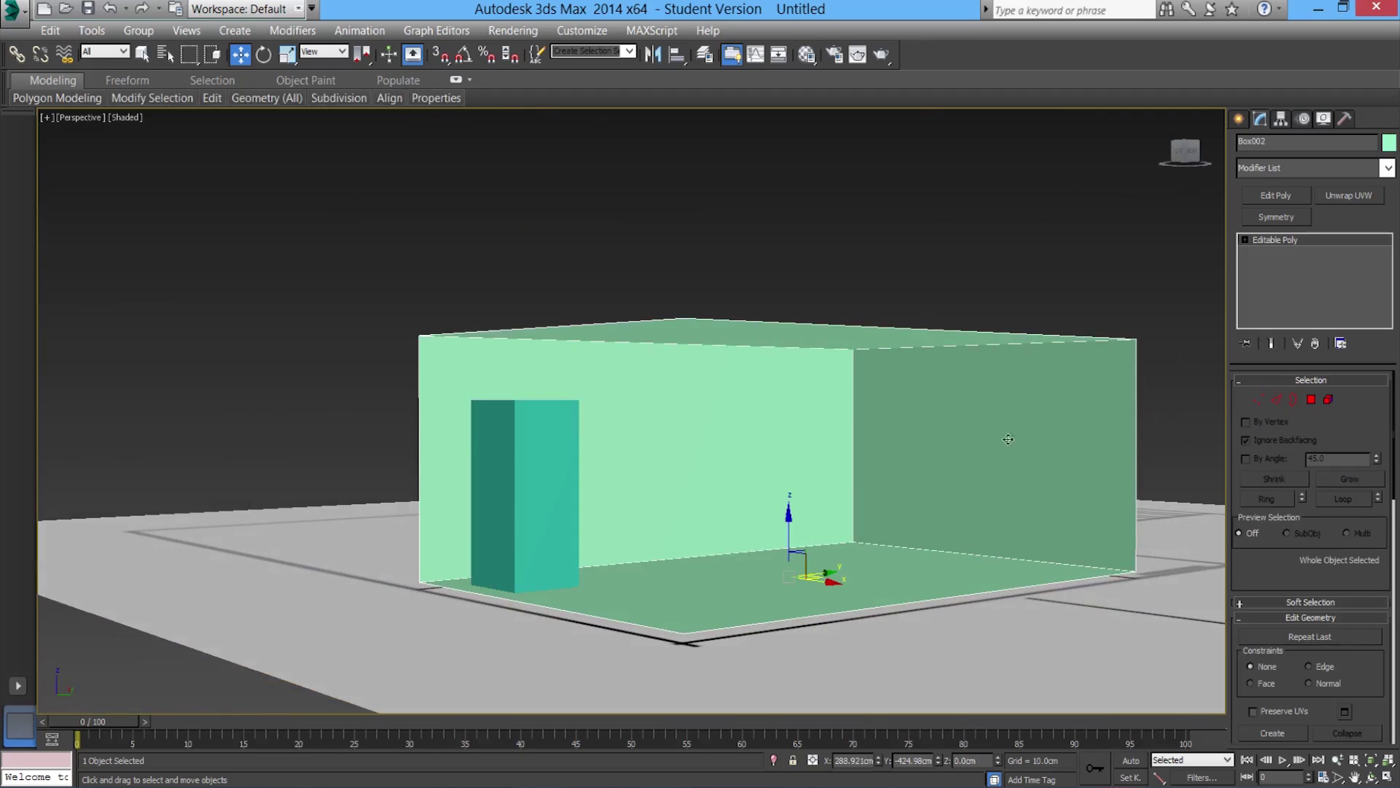
middle_click_drag(607, 408, 568, 425, "alt")
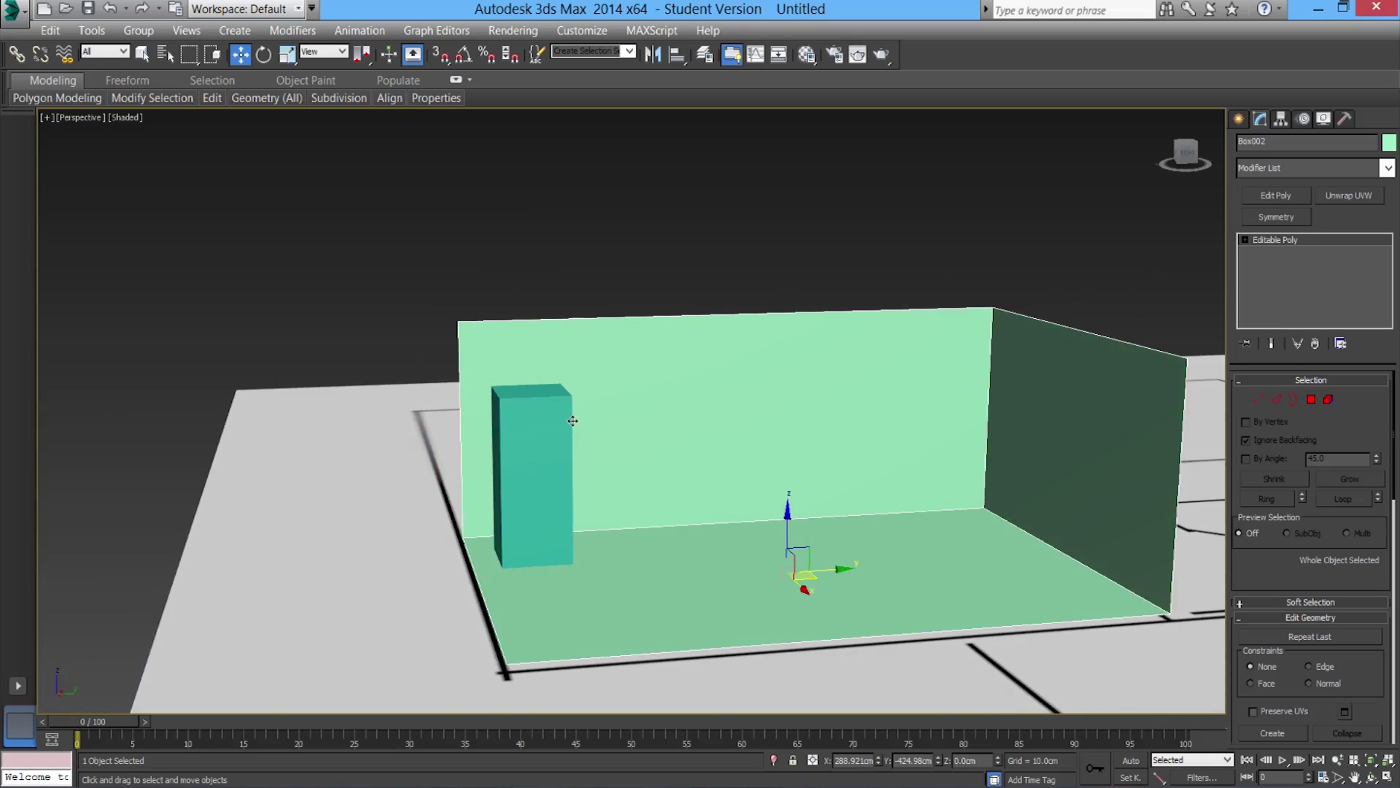
middle_click_drag(500, 370, 571, 438, "alt")
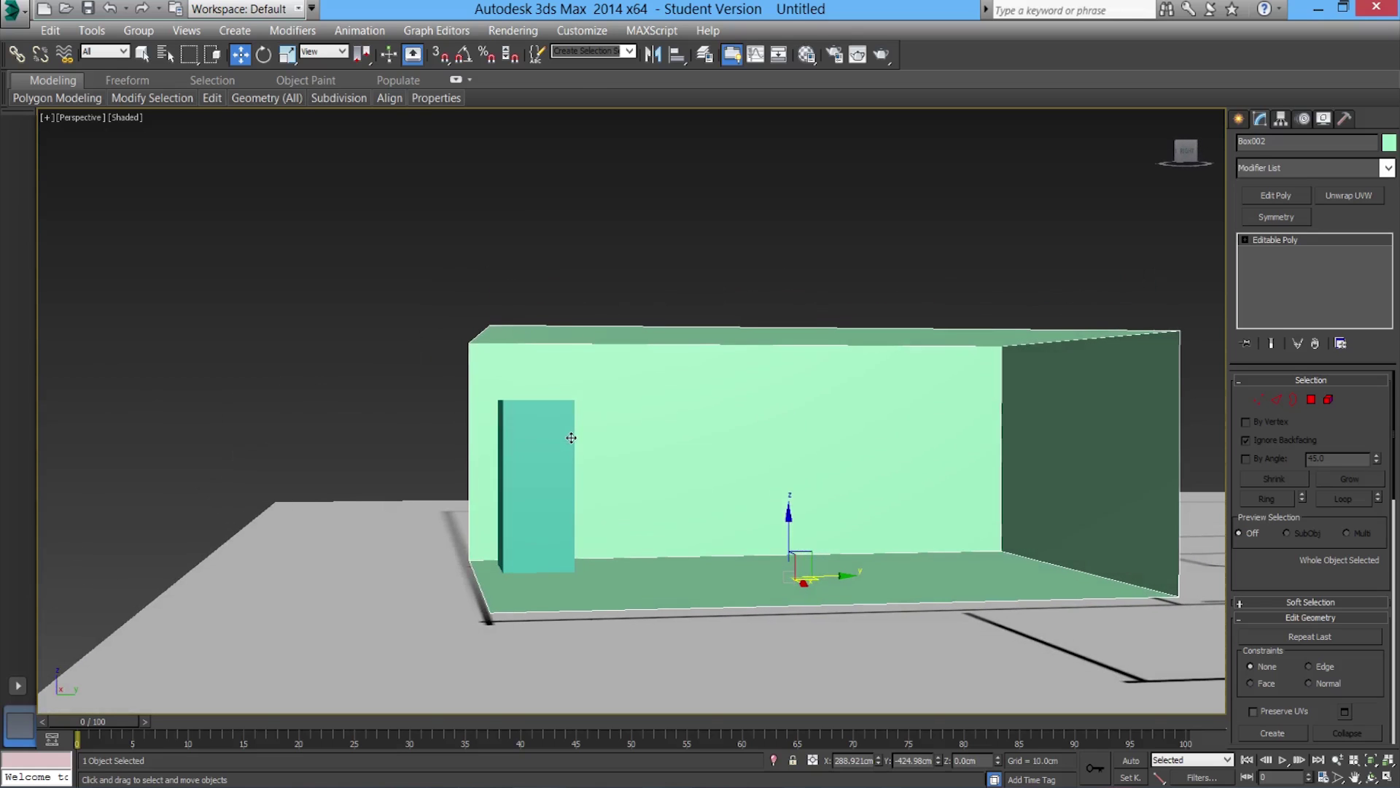
left_click(286, 54)
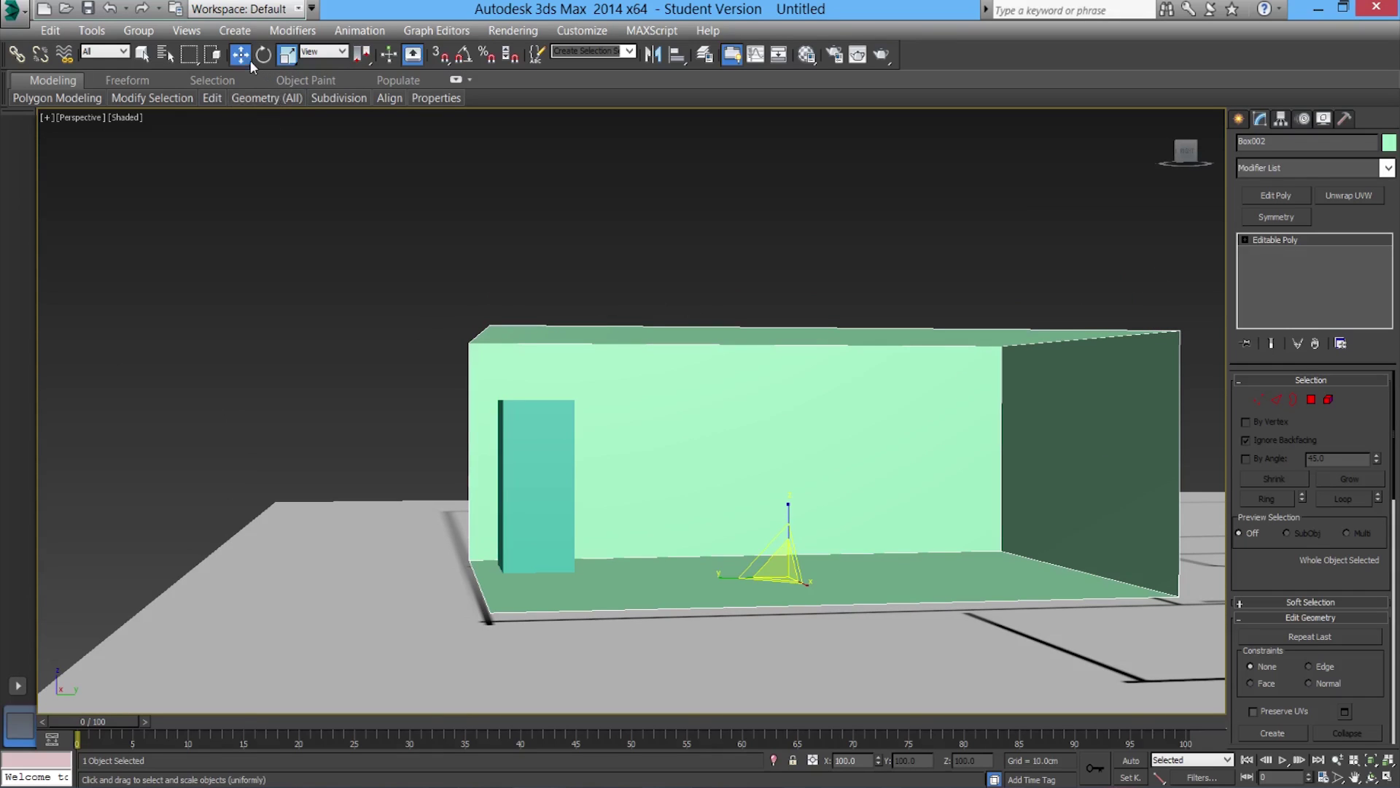
key("w")
left_click(1311, 399)
middle_click_drag(880, 336, 829, 333, "alt")
left_click(875, 320)
left_click_drag(775, 268, 778, 239)
middle_click_drag(643, 435, 656, 379, "alt")
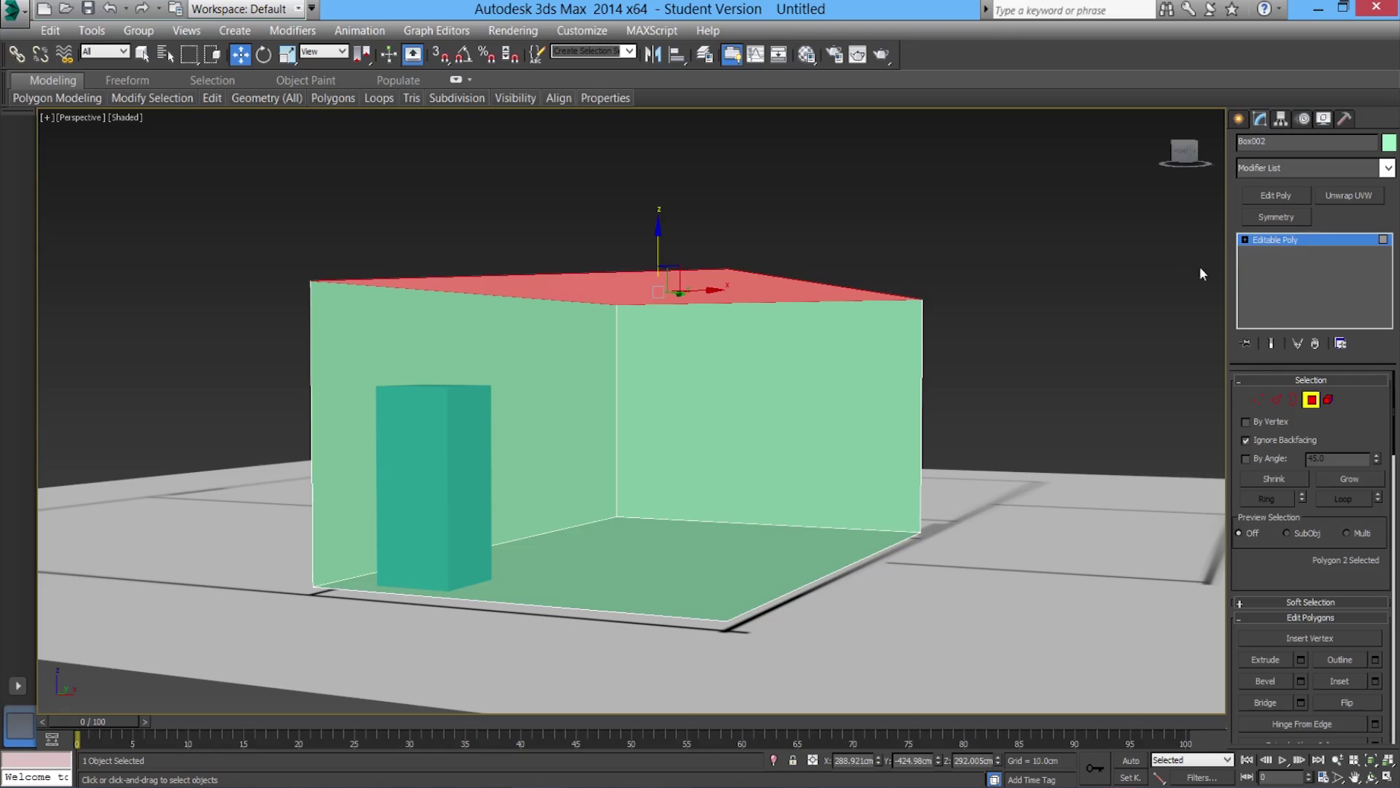
Measure the room box's overall dimensions with the Measure utility and return to its modify settings
left_click(1312, 401)
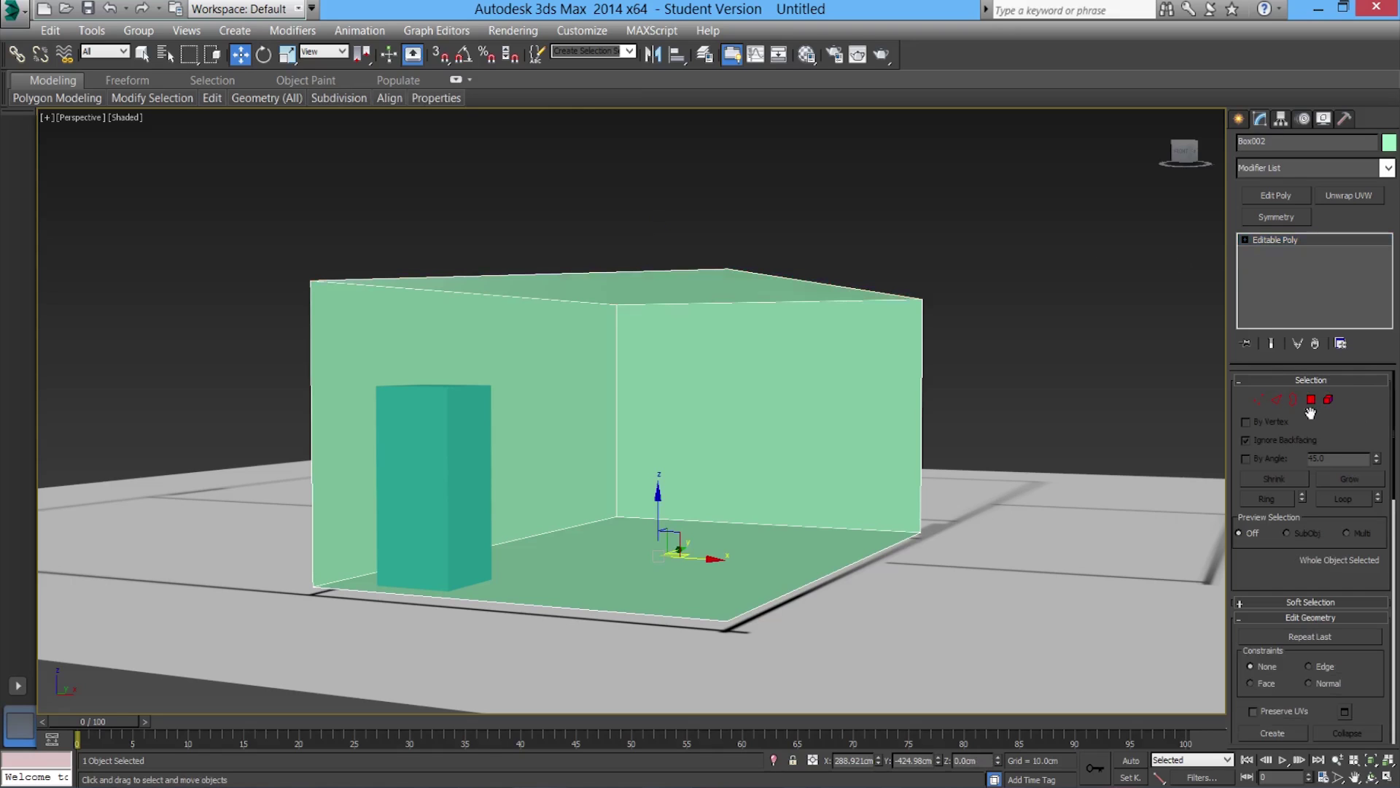
left_click(1311, 401)
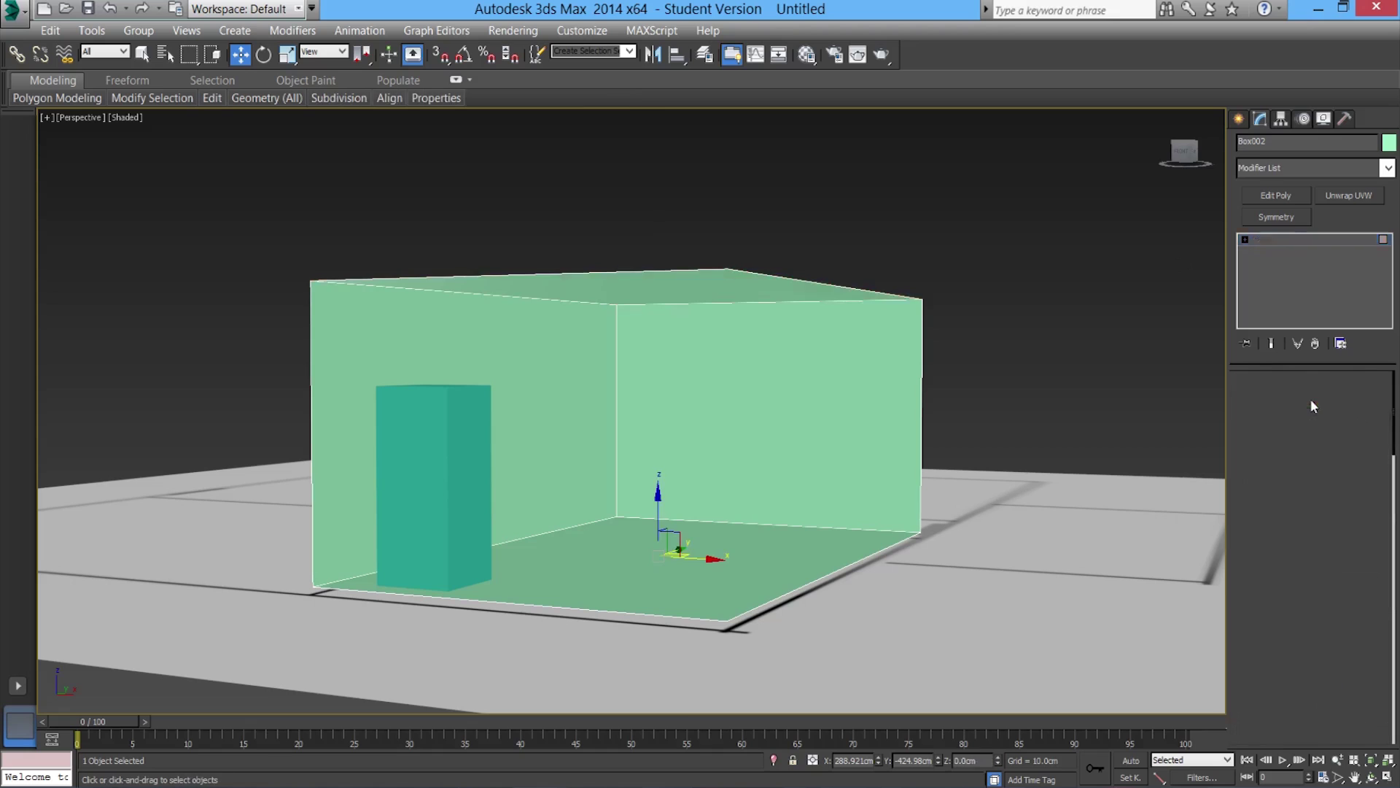
left_click(1312, 400)
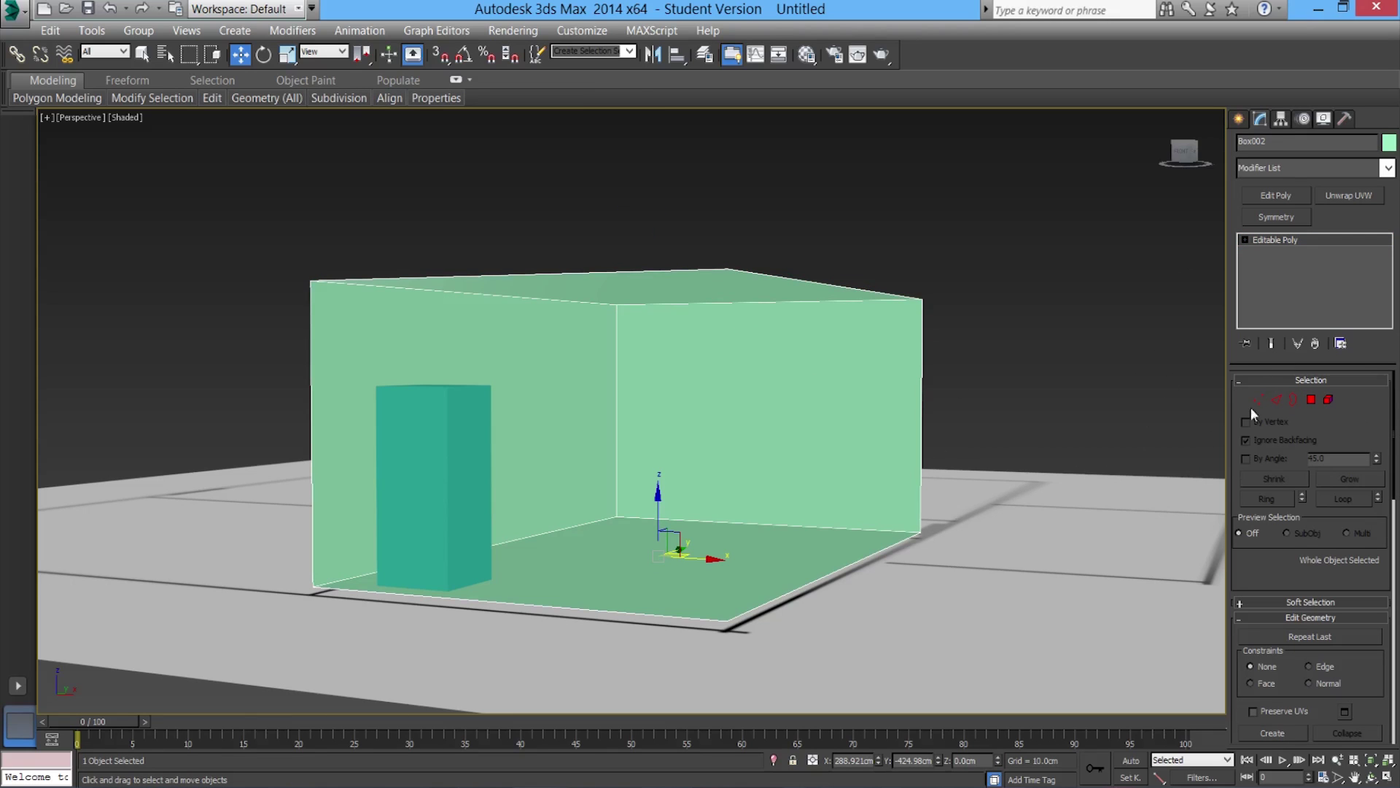
left_click(1312, 400)
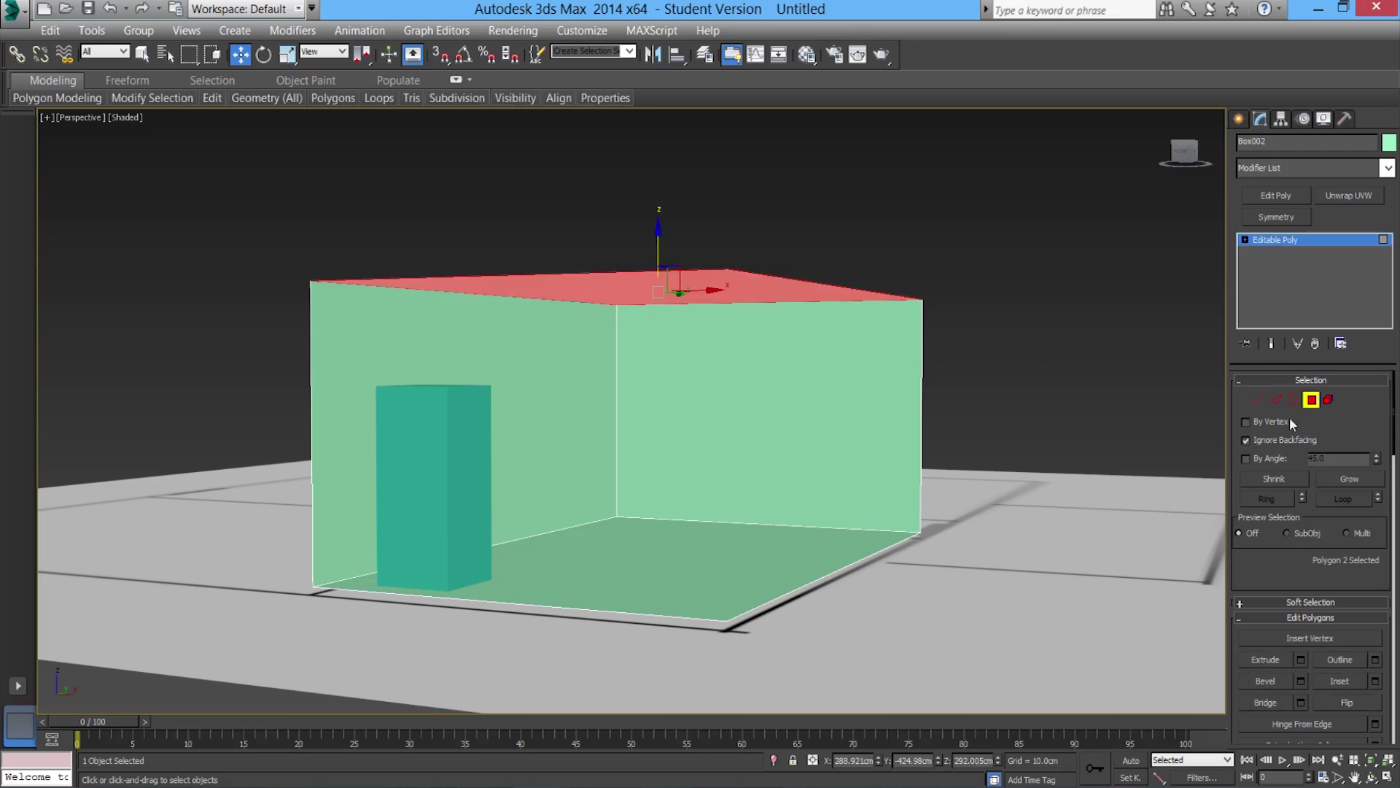
left_click(1345, 120)
left_click(1327, 303)
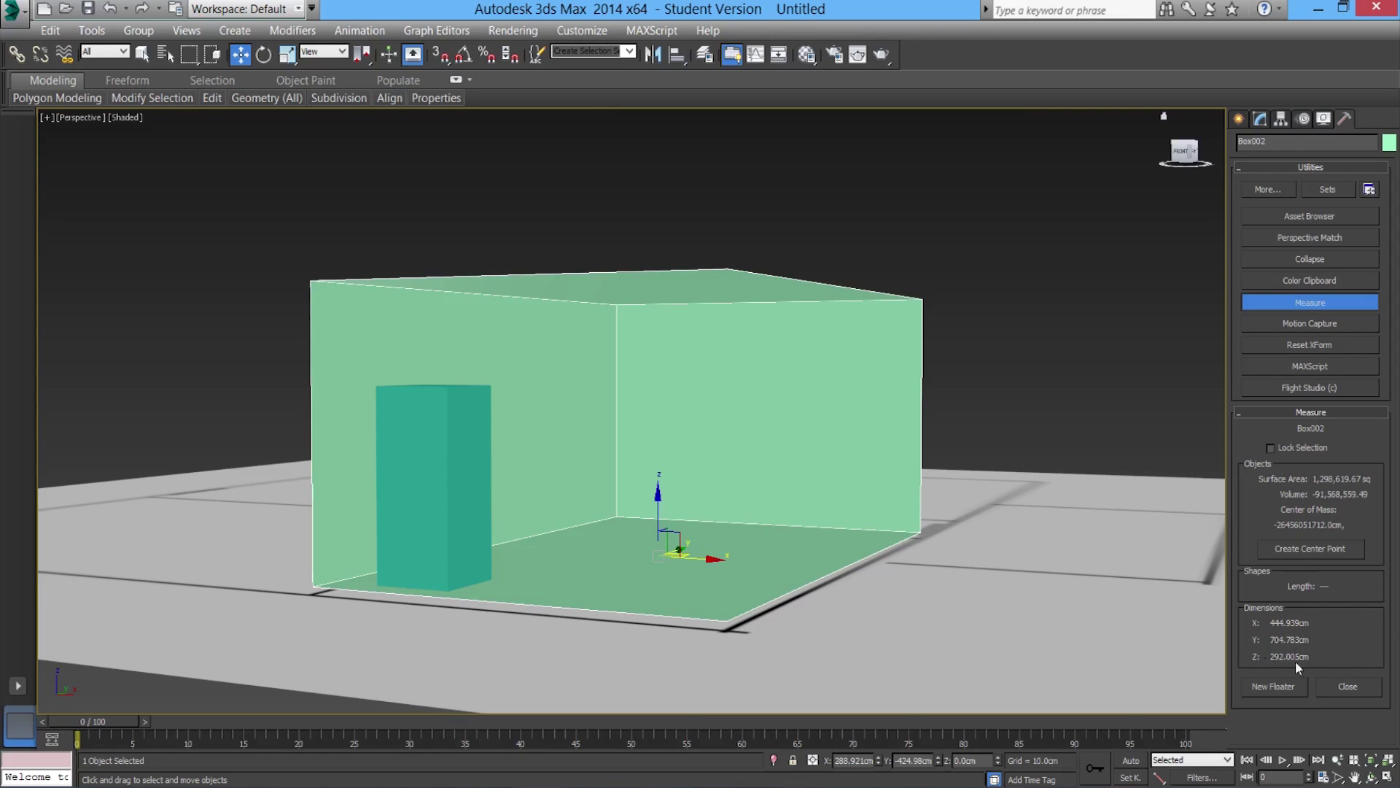
left_click(1238, 118)
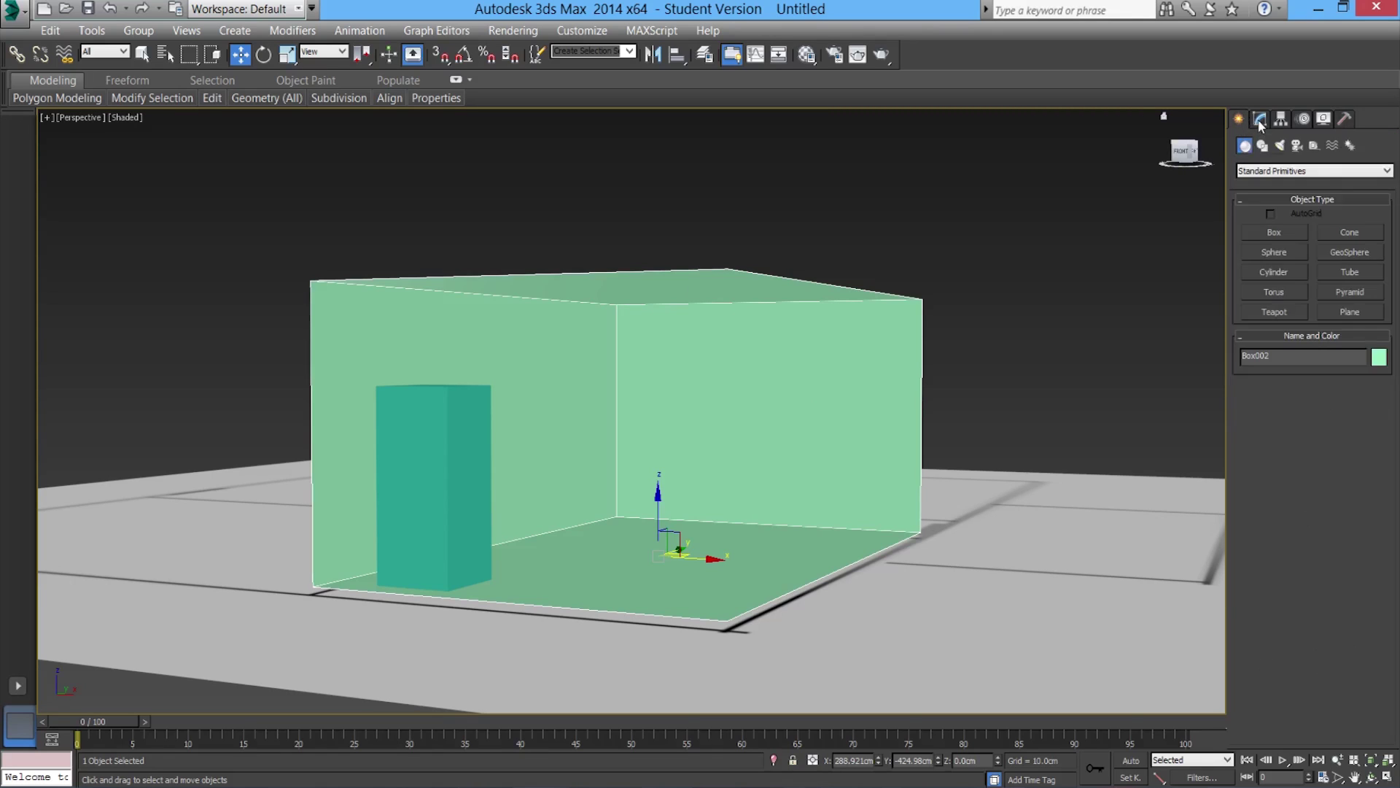
left_click(1260, 118)
middle_click_drag(849, 452, 849, 459)
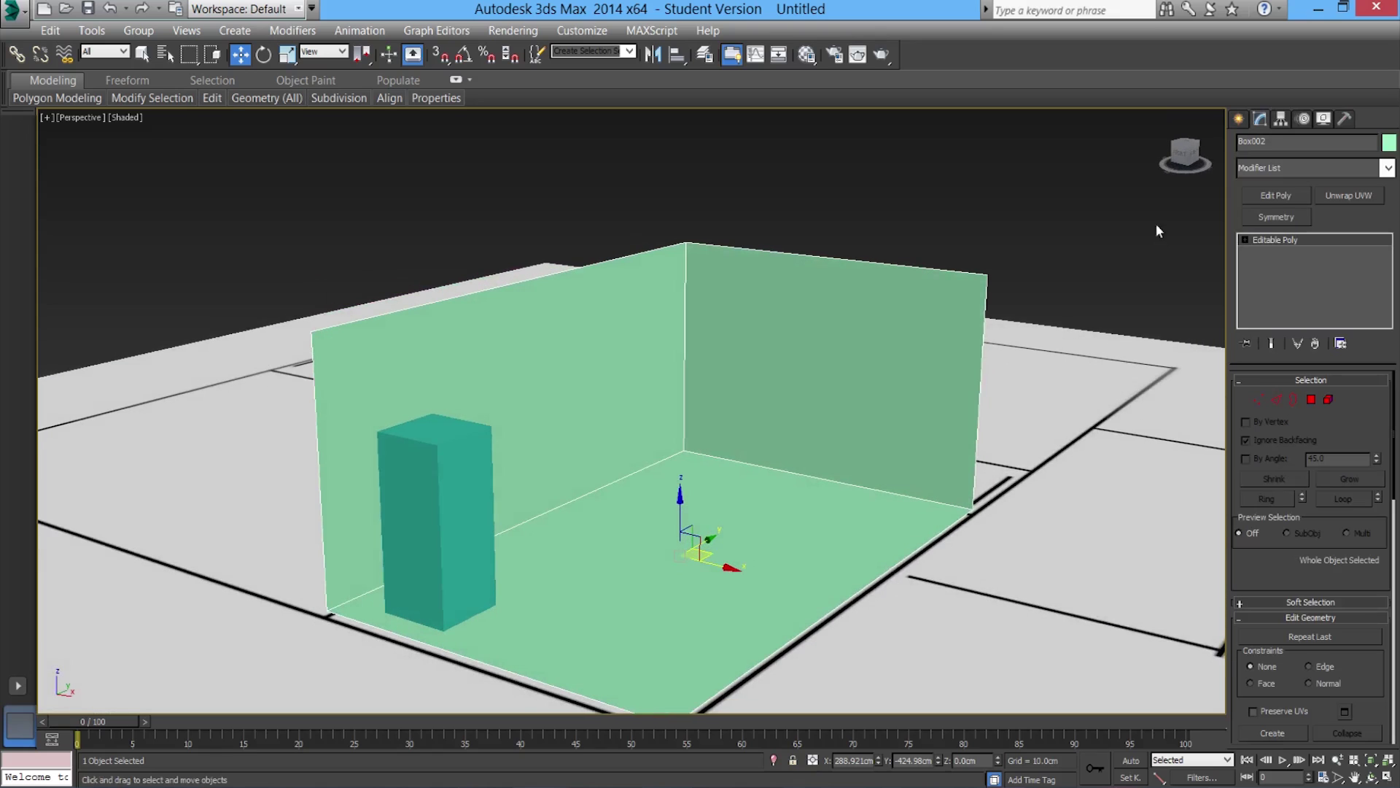
Rename the small box in the room as character box and clone it along X as a copy named door box
left_click(480, 472)
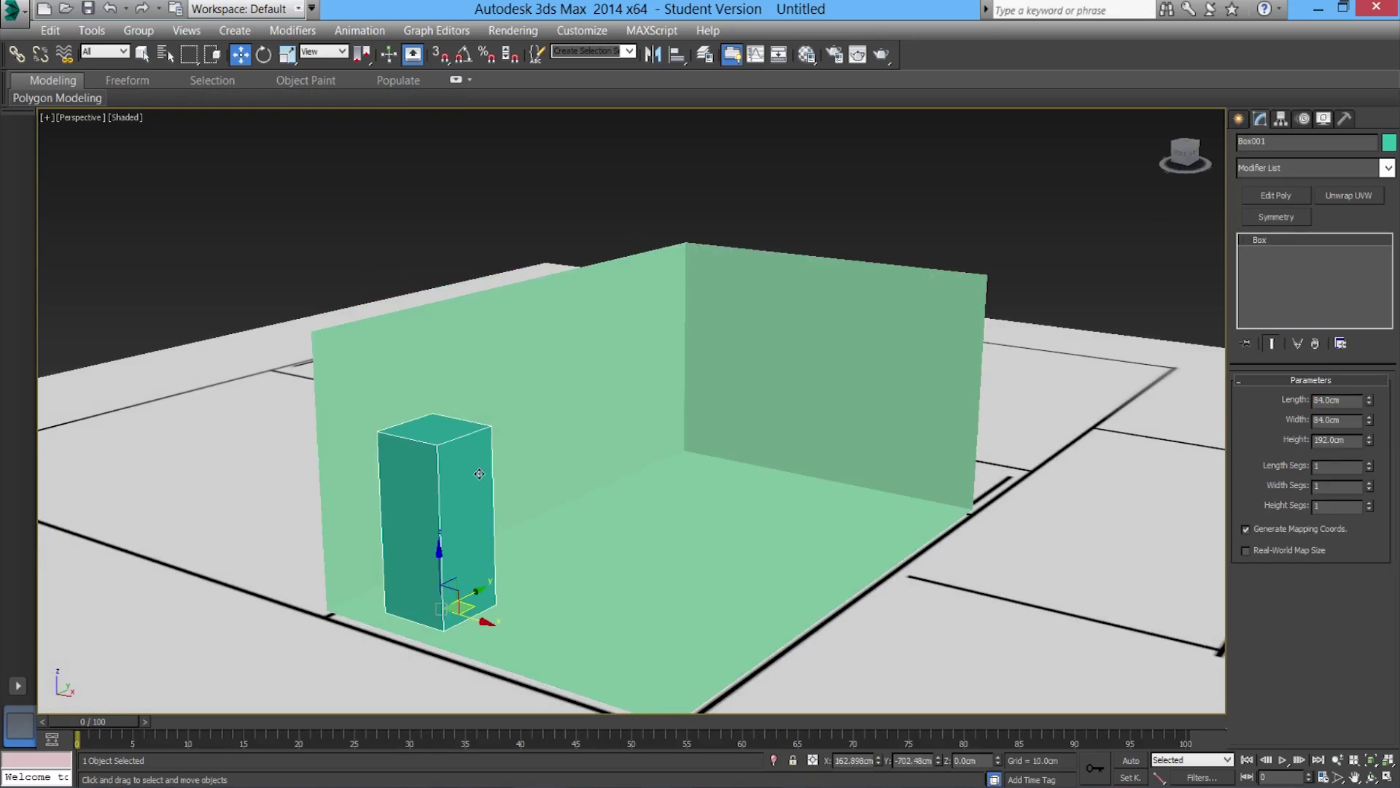
type("character box")
left_click_drag(478, 619, 638, 689, "shift")
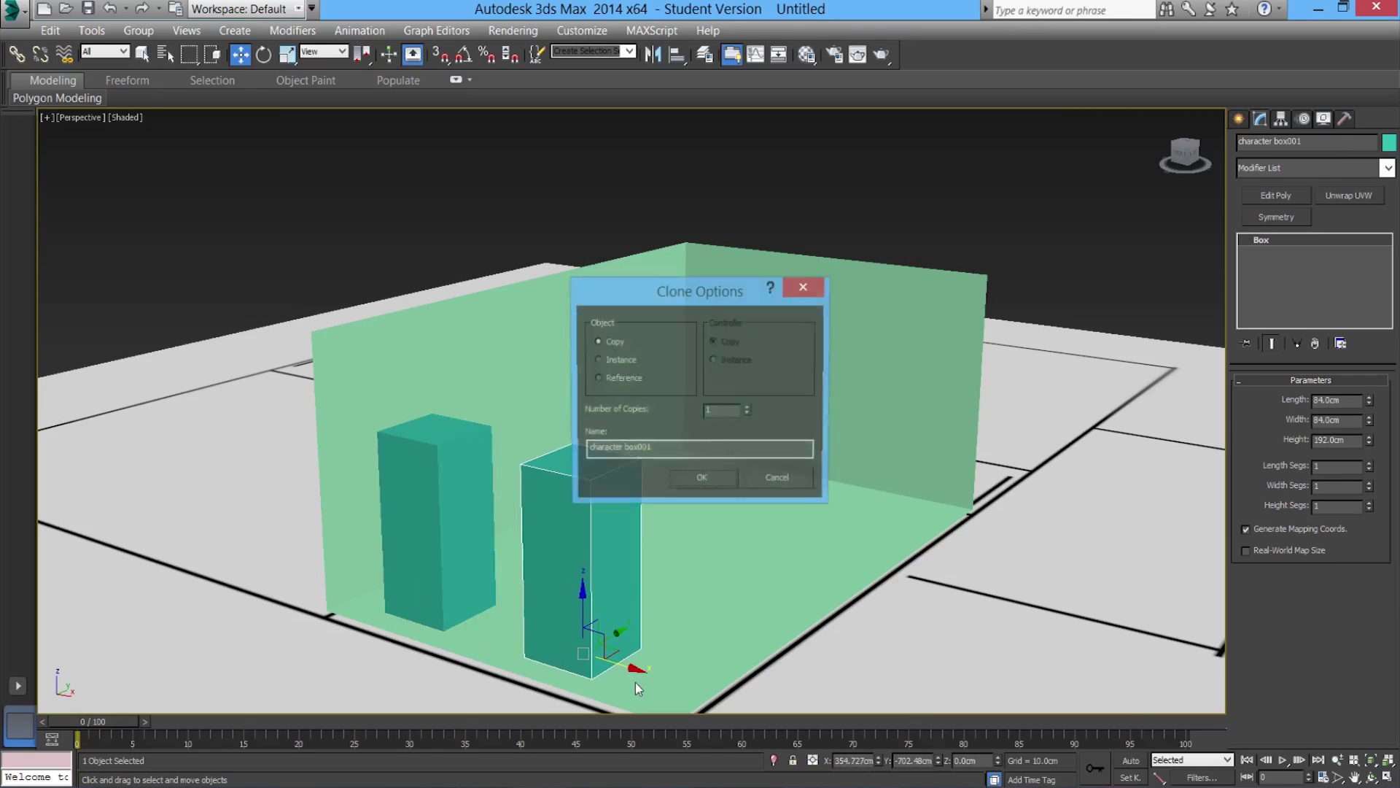
type("door bo")
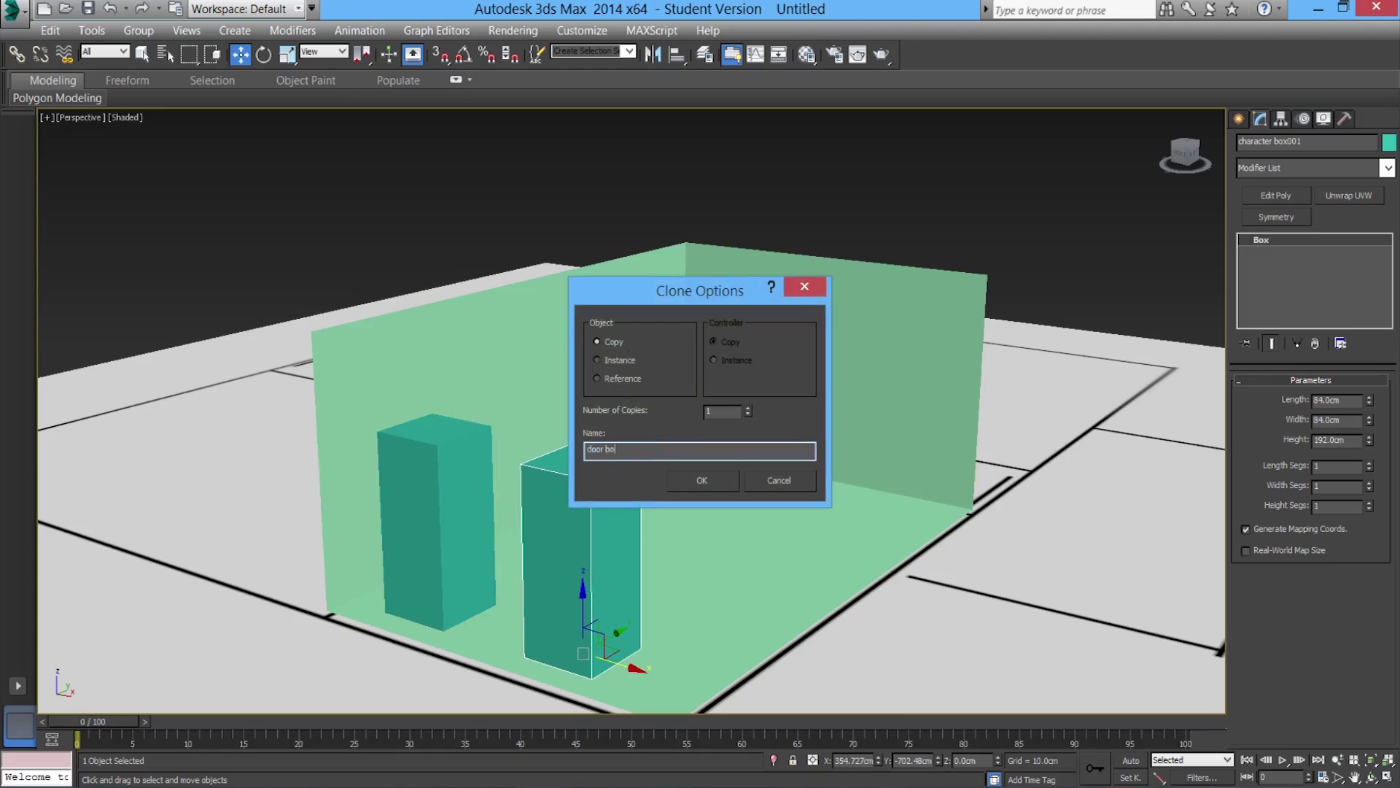
type("x")
key("Return")
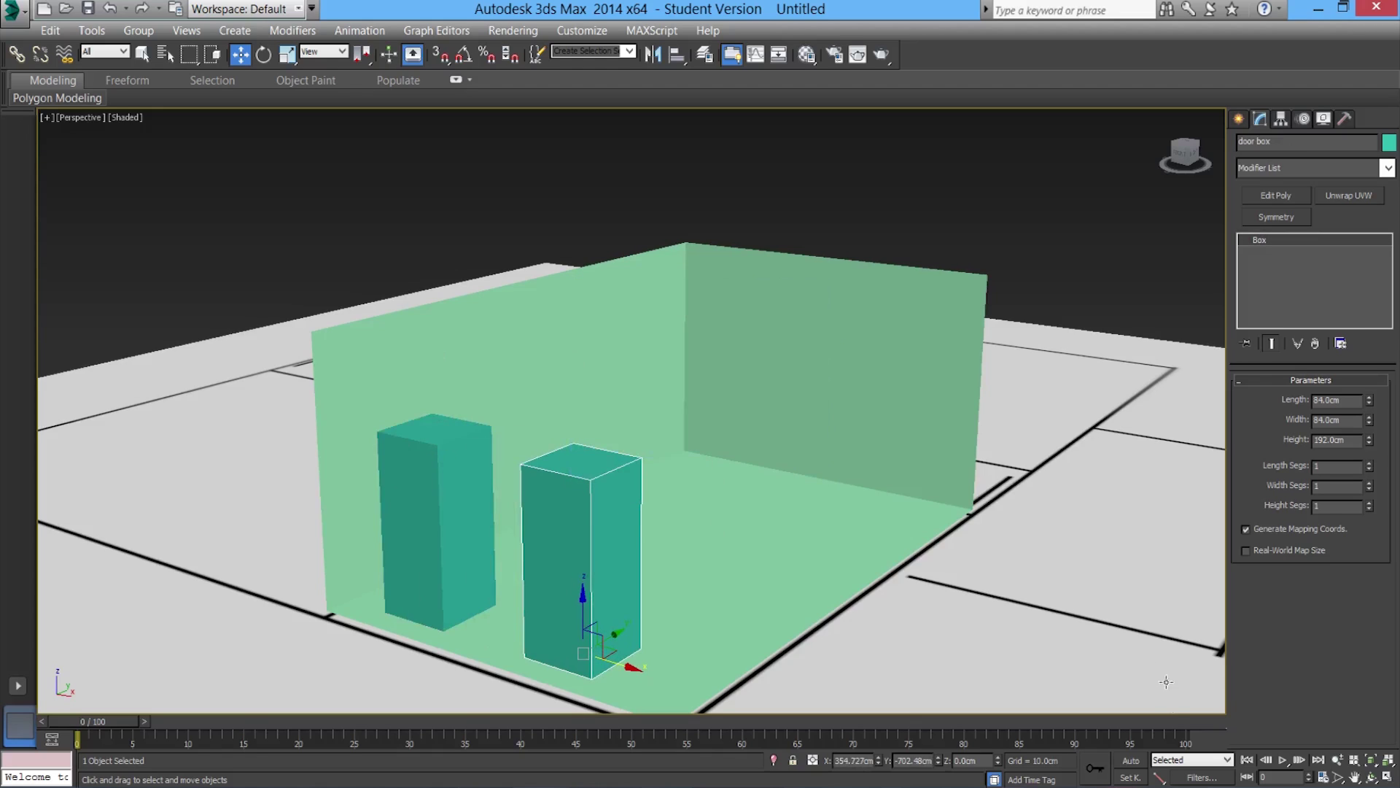
Look up the door dimensions in the Word document and set the door box's length and width to 104 cm
left_click(1123, 681)
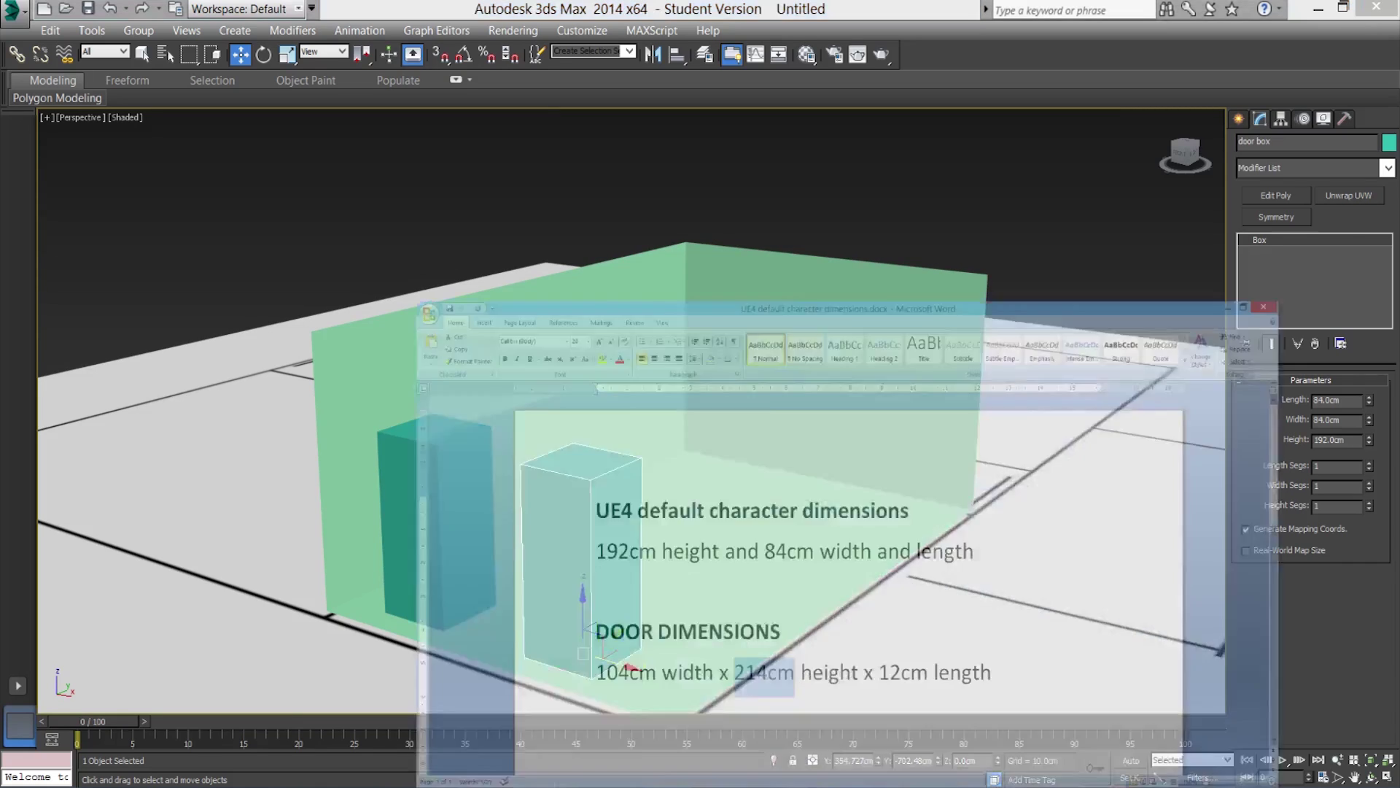
left_click(621, 653)
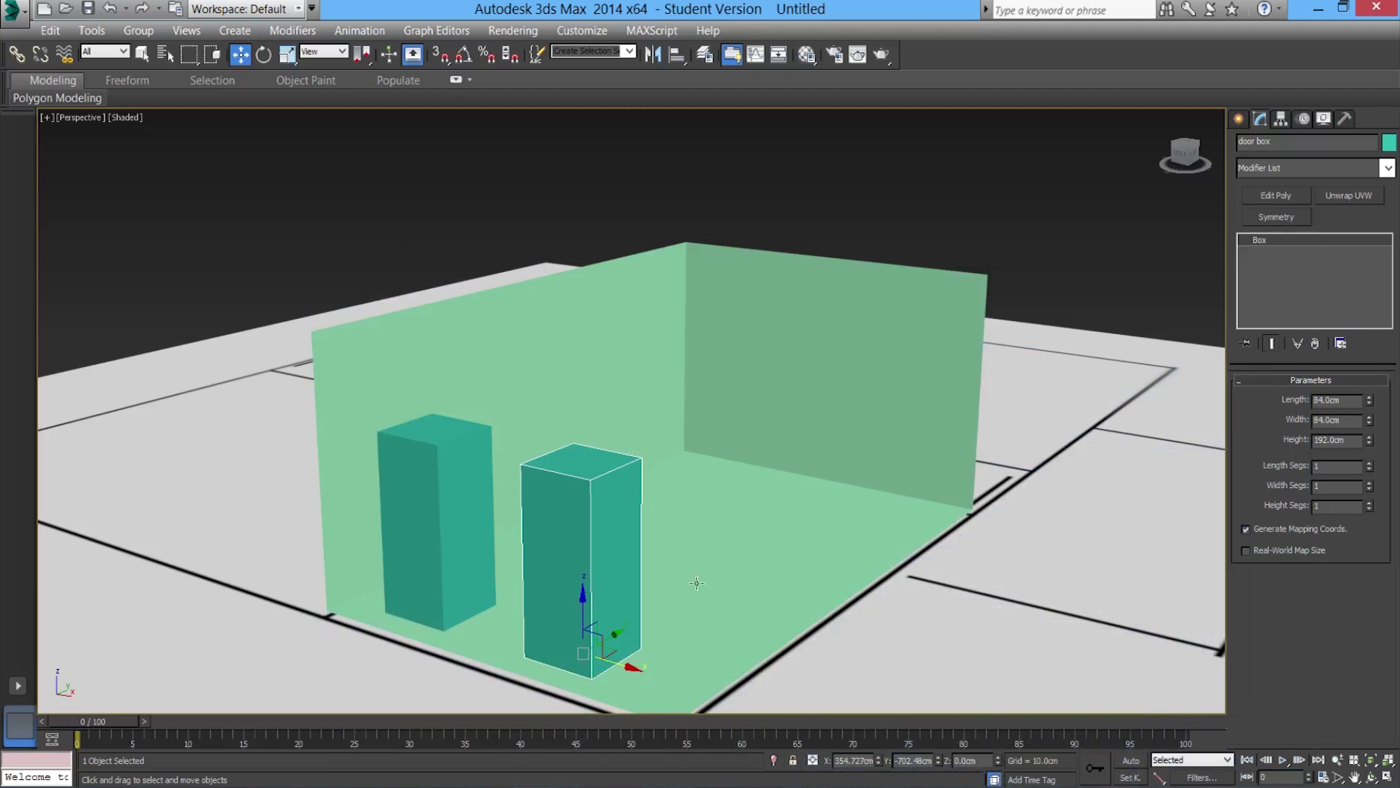
left_click_drag(1358, 403, 1211, 400)
type("104")
key("Return")
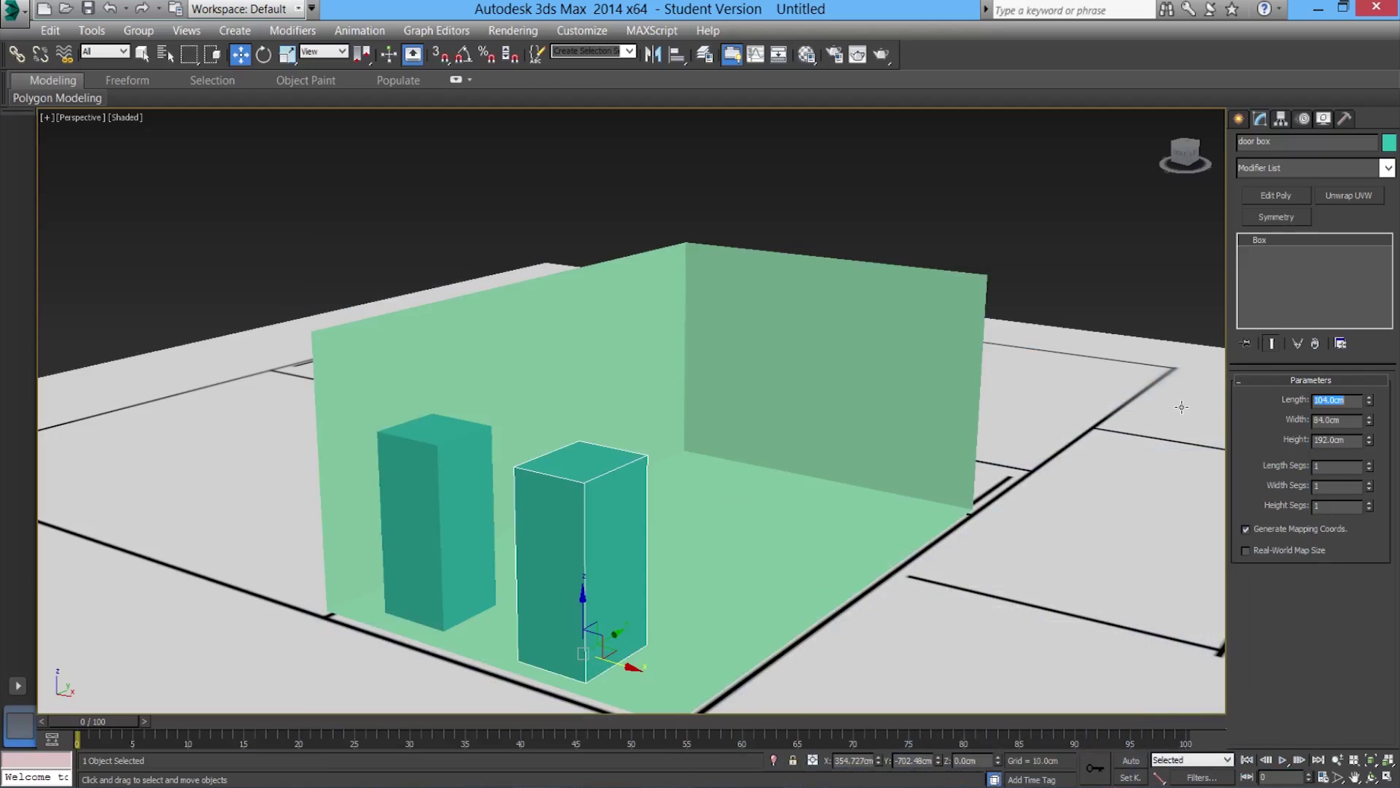
left_click_drag(1357, 421, 1245, 428)
type("104")
key("Return")
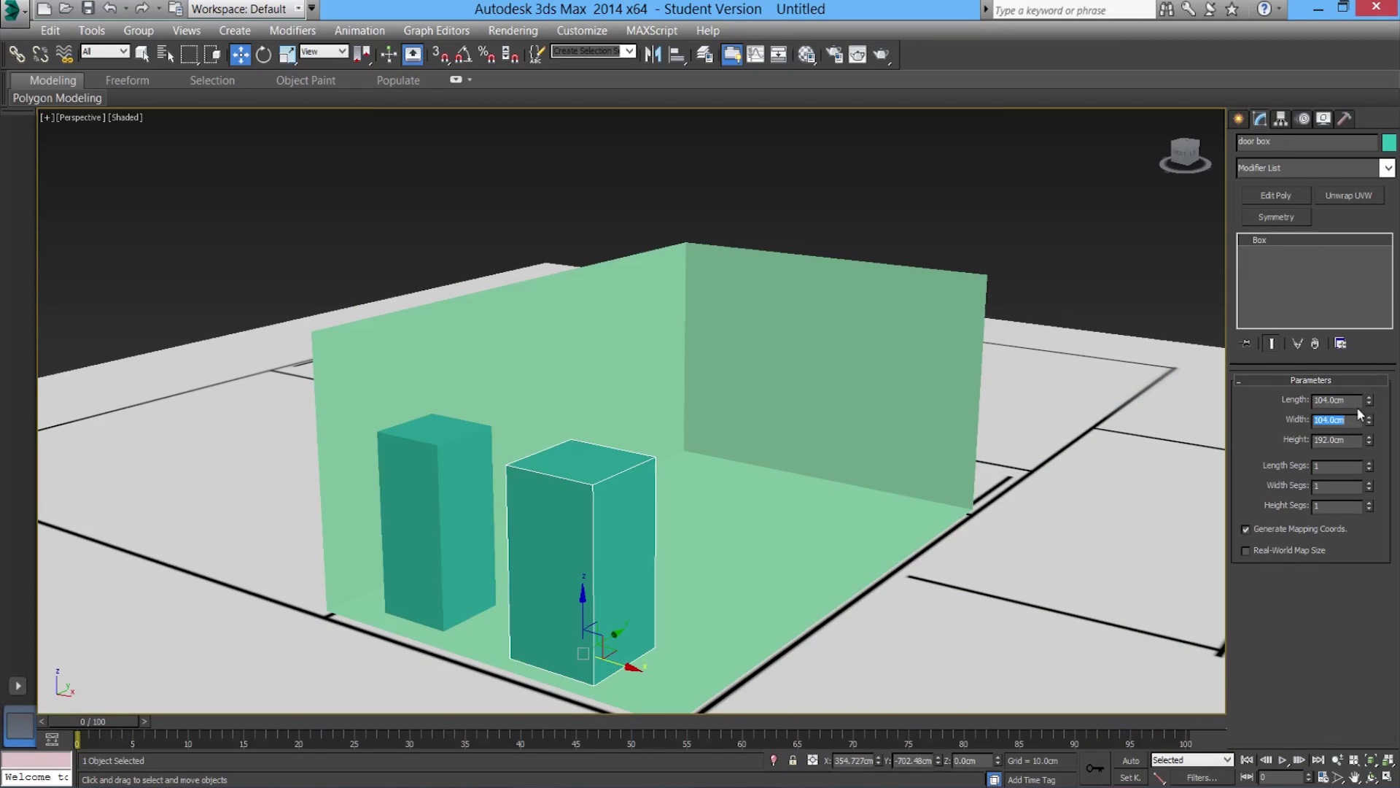
Set the door box's height to 214 cm and its length to 12 cm
left_click_drag(1353, 438, 1192, 449)
type("214")
key("Return")
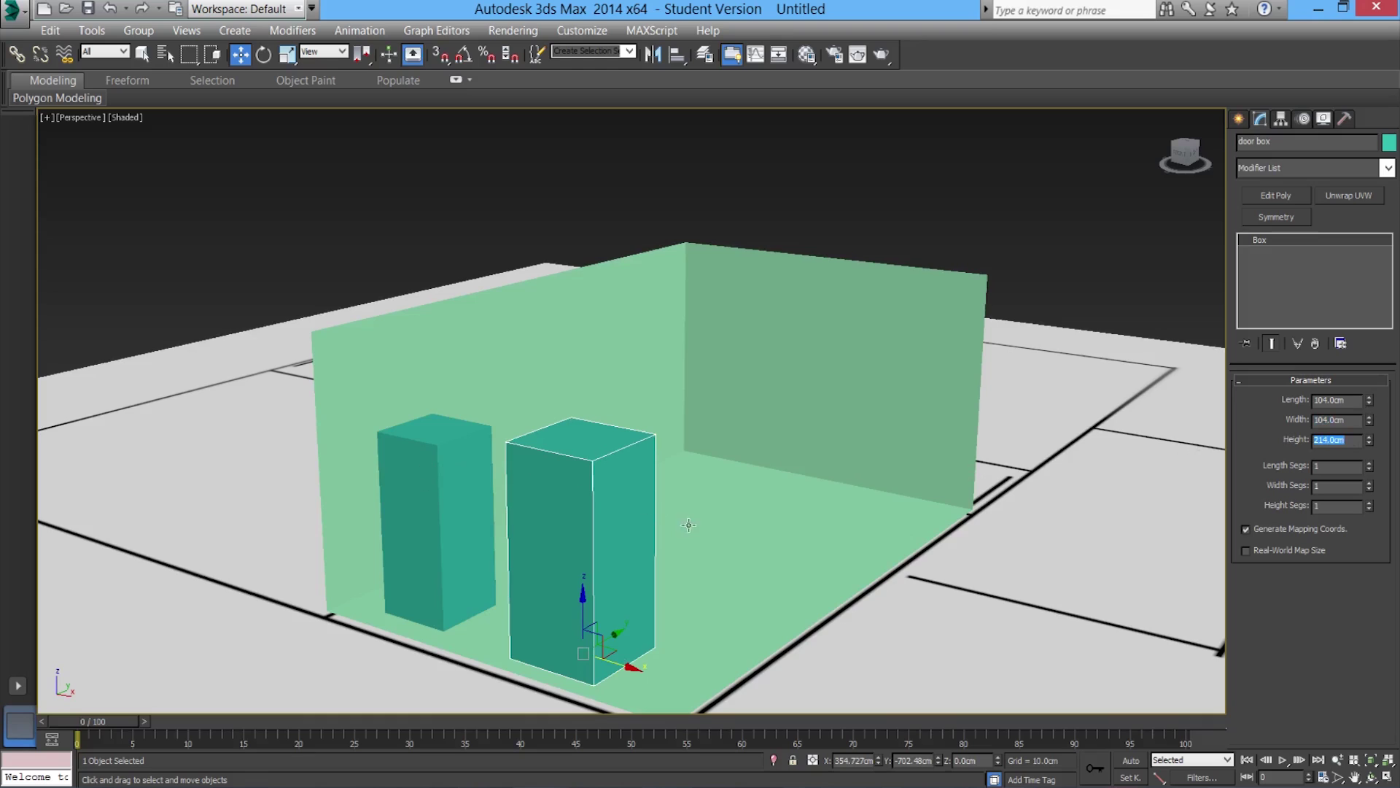
left_click_drag(1355, 401, 1219, 410)
type("12")
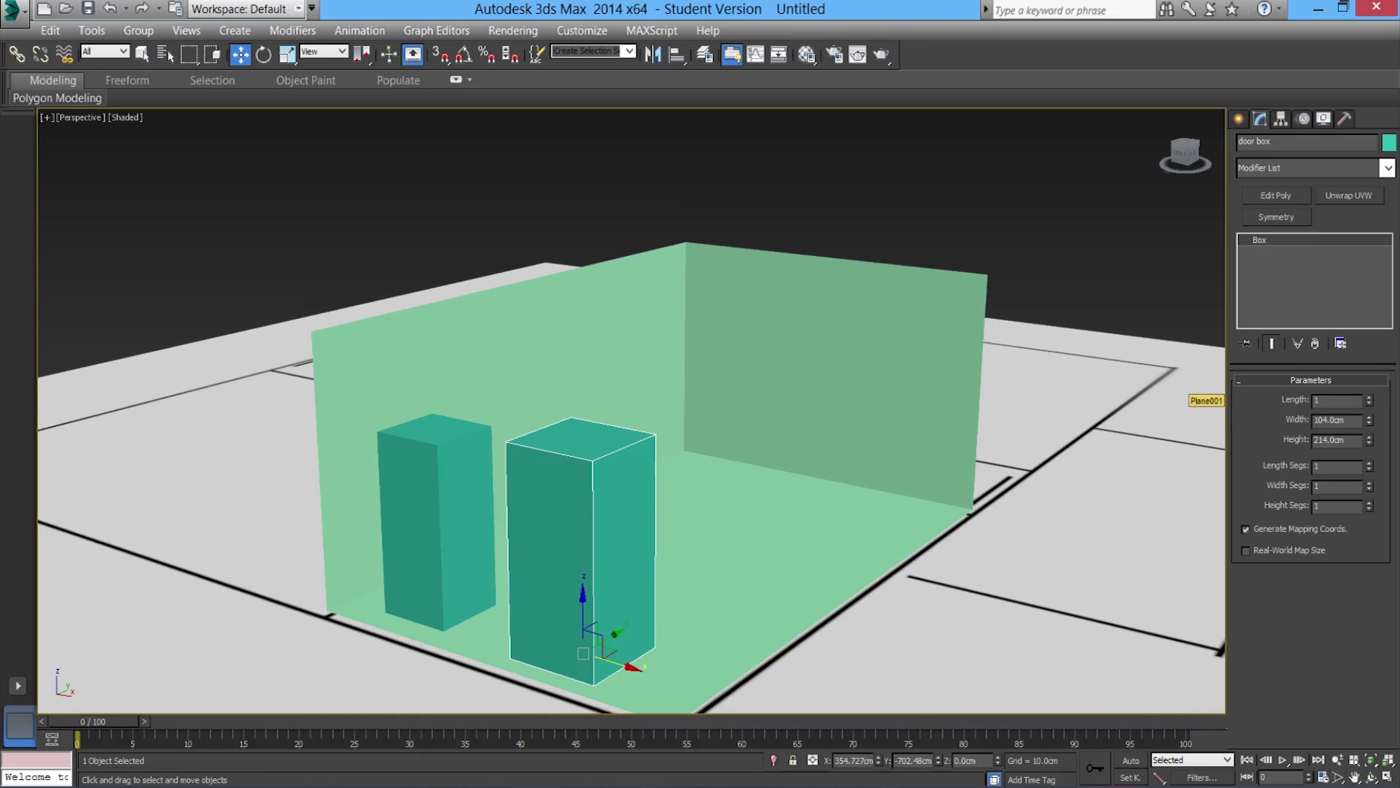
key("Return")
Enable angle snapping and rotate the door box 90 degrees about the Z axis
middle_click_drag(597, 521, 774, 481)
scroll(648, 520, "up", 2)
scroll(649, 520, "down", 5)
scroll(785, 485, "up", 4)
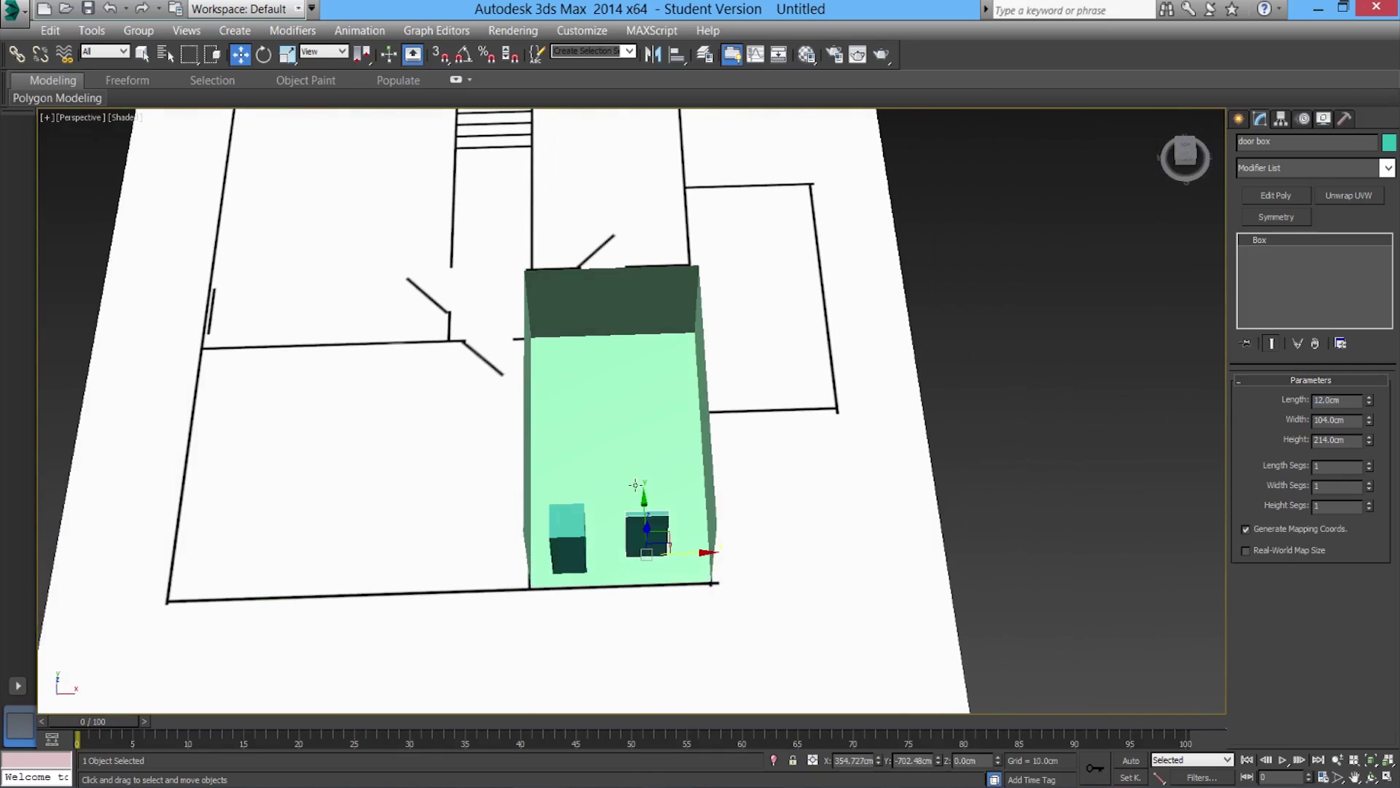
left_click(263, 54)
middle_click_drag(582, 440, 591, 436)
scroll(667, 461, "up", 3)
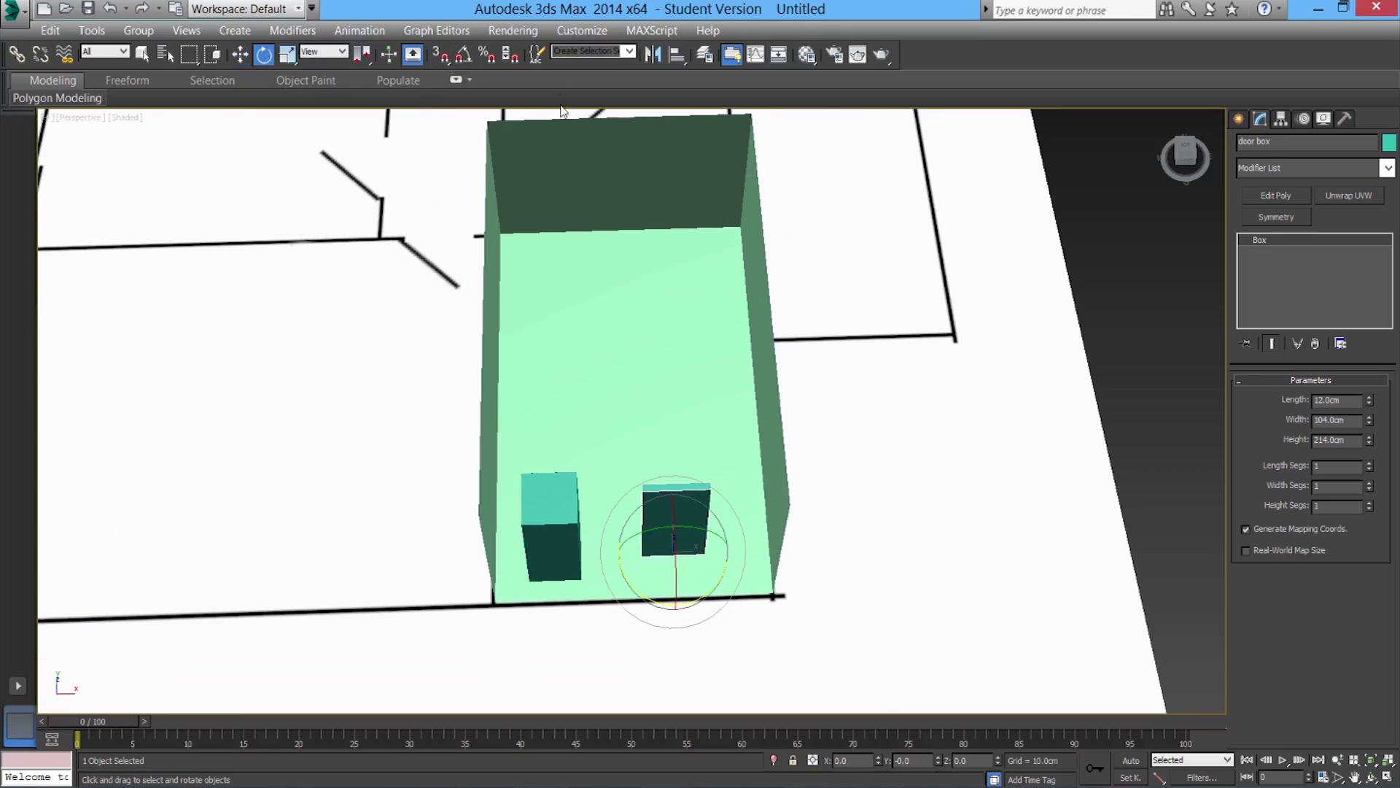
left_click(467, 58)
middle_click_drag(714, 438, 662, 585, "alt")
left_click_drag(652, 606, 716, 589)
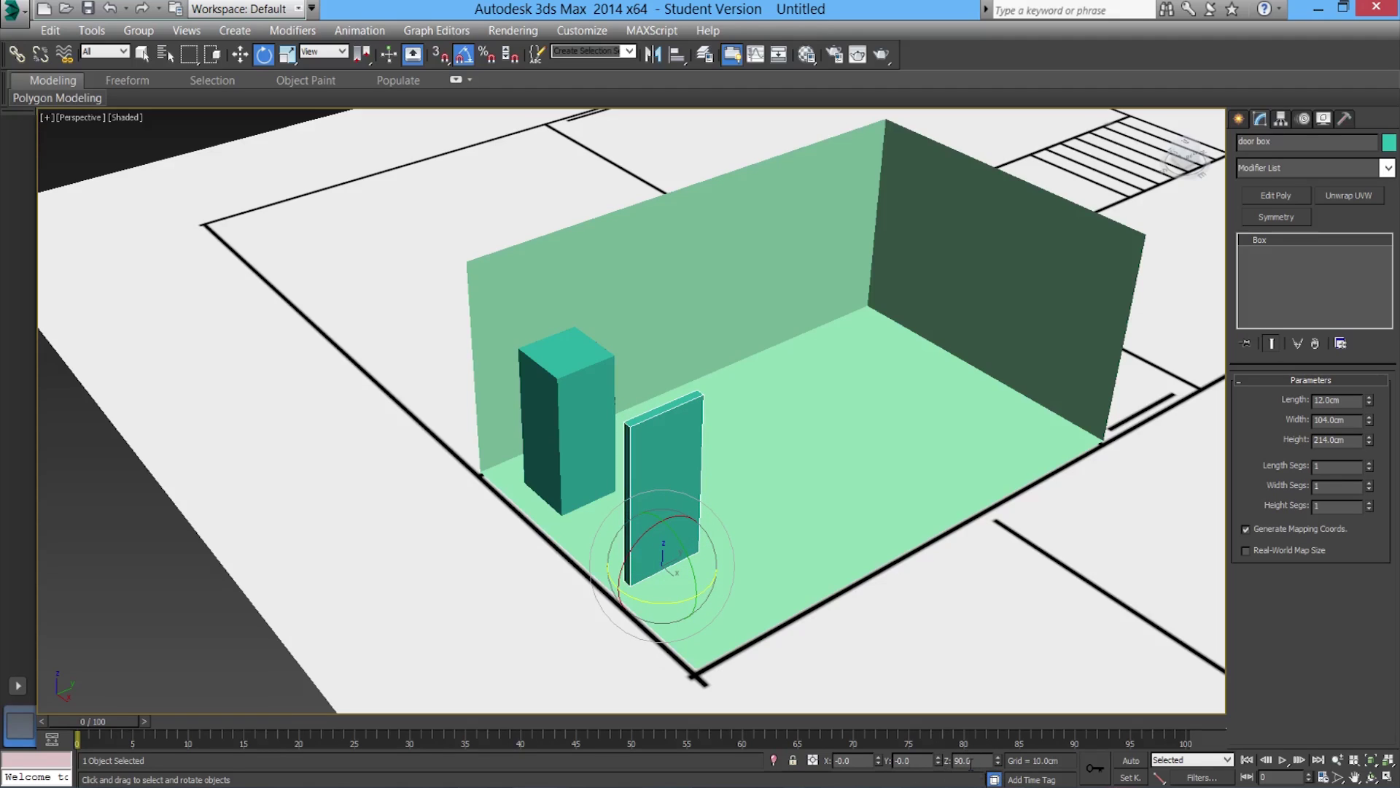
Set the door box's Z rotation to 0 degrees and move it across the room to the doorway gap on the floor plan
type("0")
key("Return")
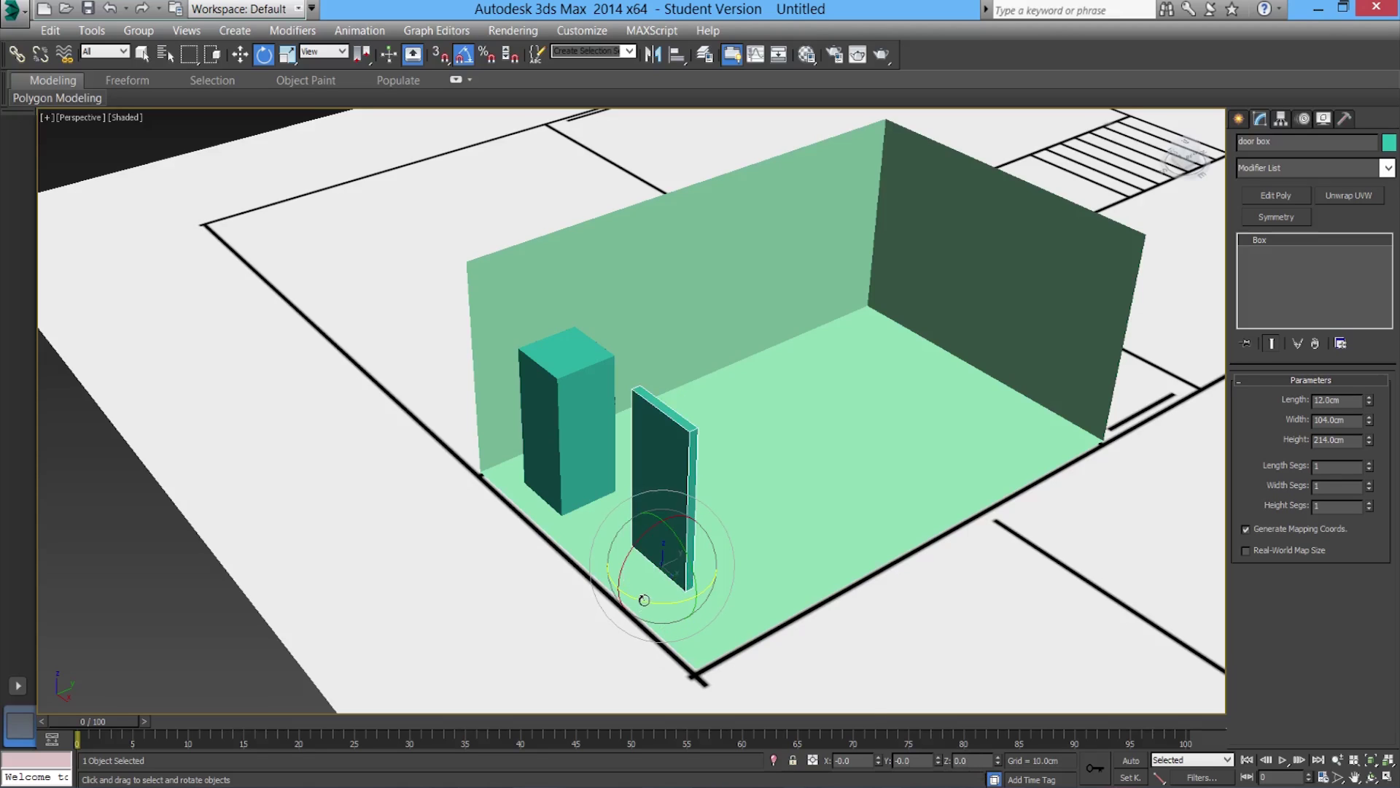
left_click(245, 60)
middle_click_drag(727, 438, 719, 450)
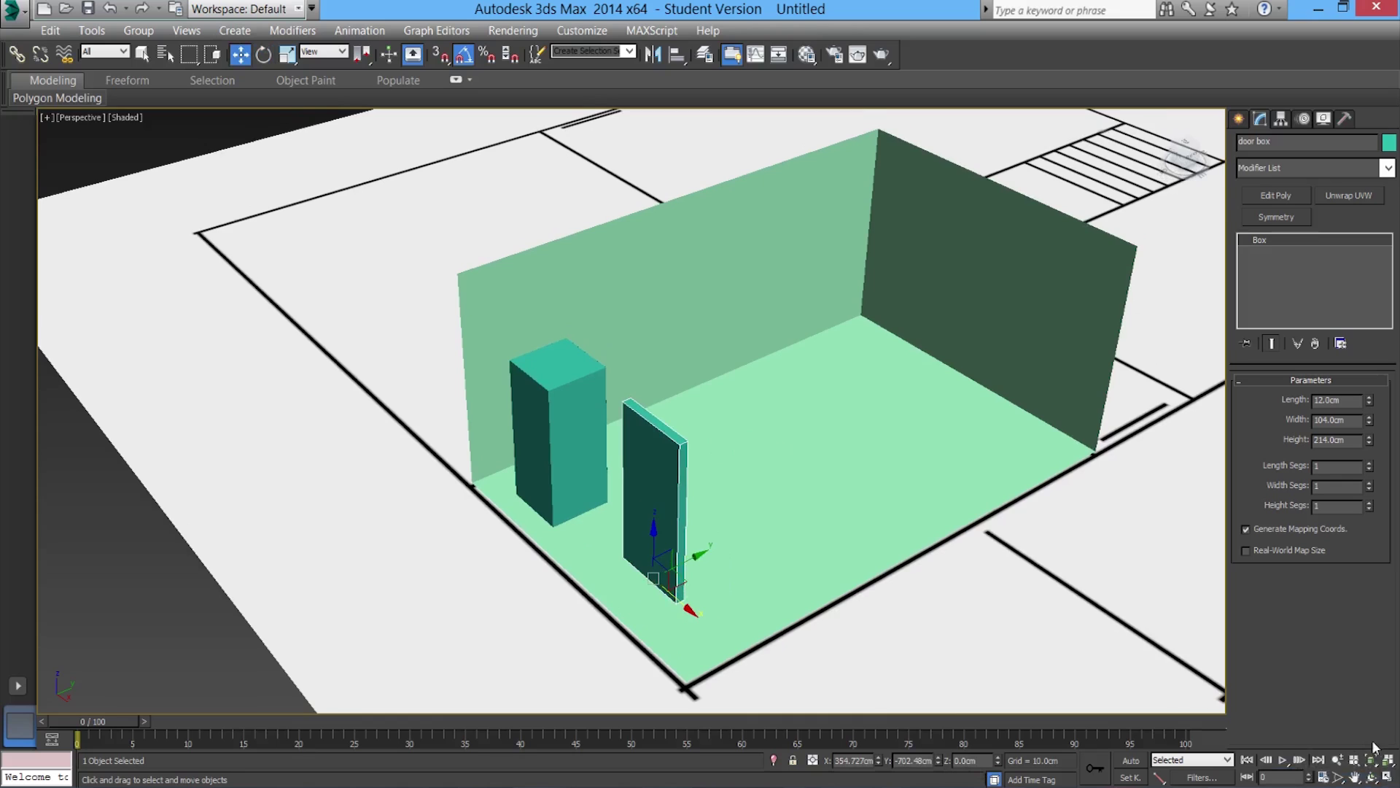
left_click(1388, 779)
scroll(421, 397, "up", 4)
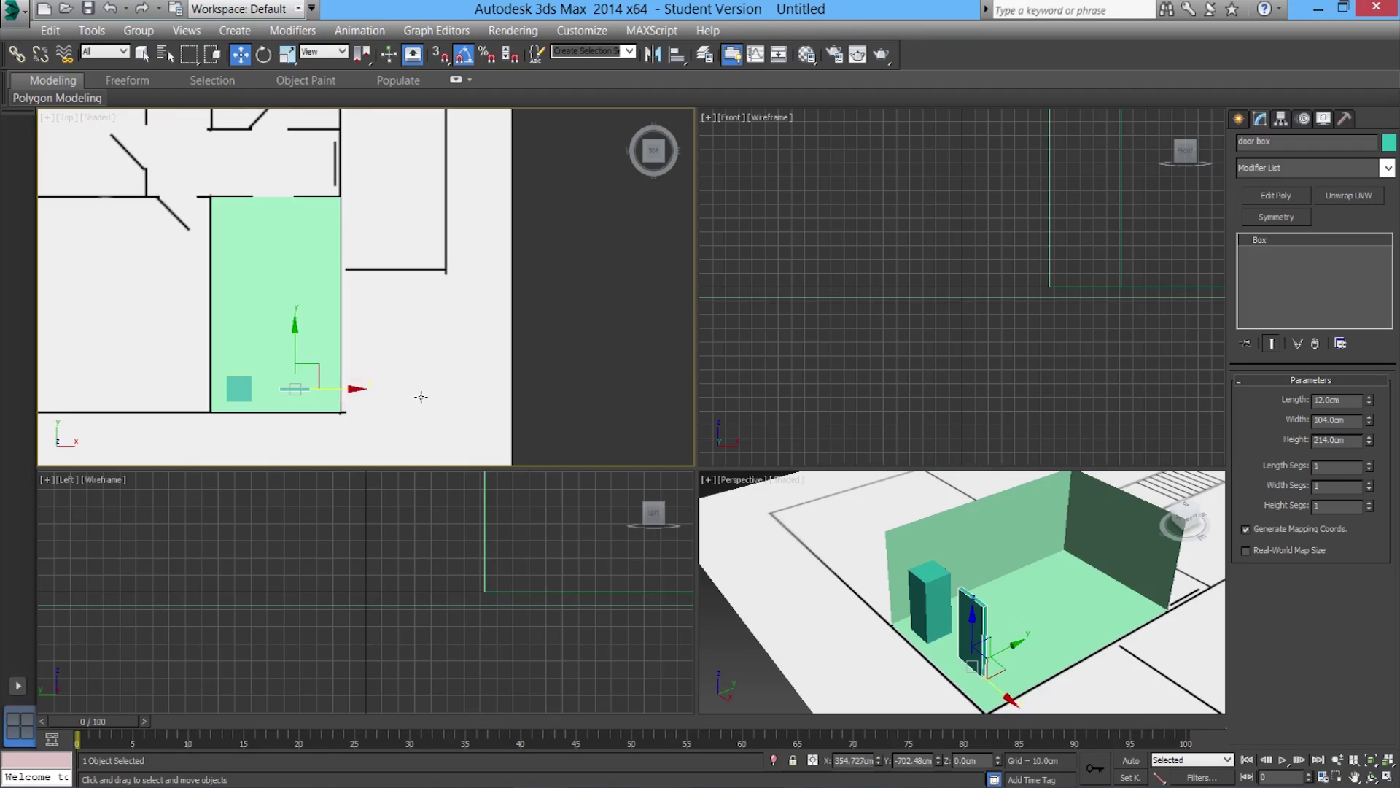
left_click_drag(330, 370, 292, 181)
Fine-tune the door box's position so it sits within the doorway gap across the wall line
scroll(292, 182, "up", 2)
scroll(289, 179, "up", 2)
middle_click_drag(284, 175, 283, 248)
scroll(280, 301, "up", 1)
left_click_drag(258, 292, 254, 285)
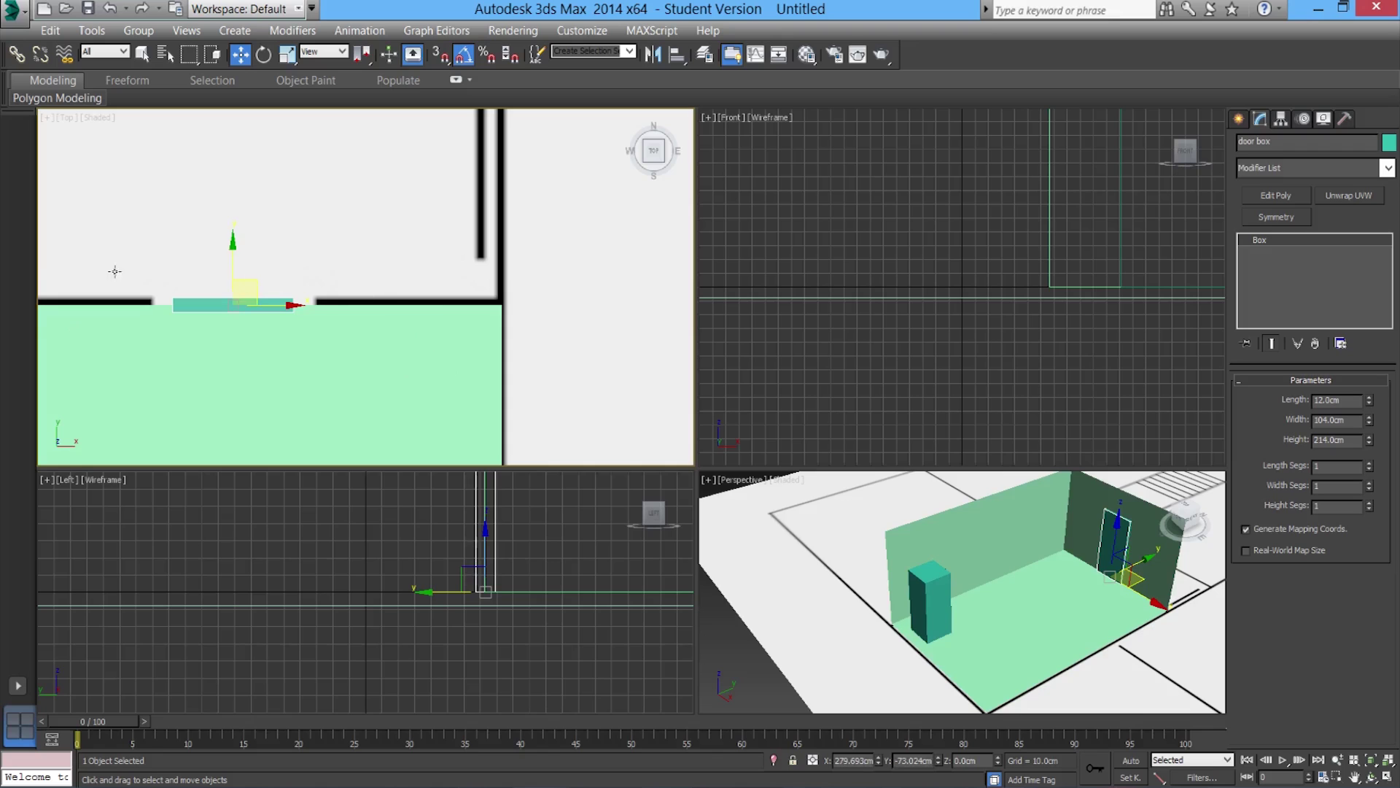
middle_click_drag(243, 361, 265, 364)
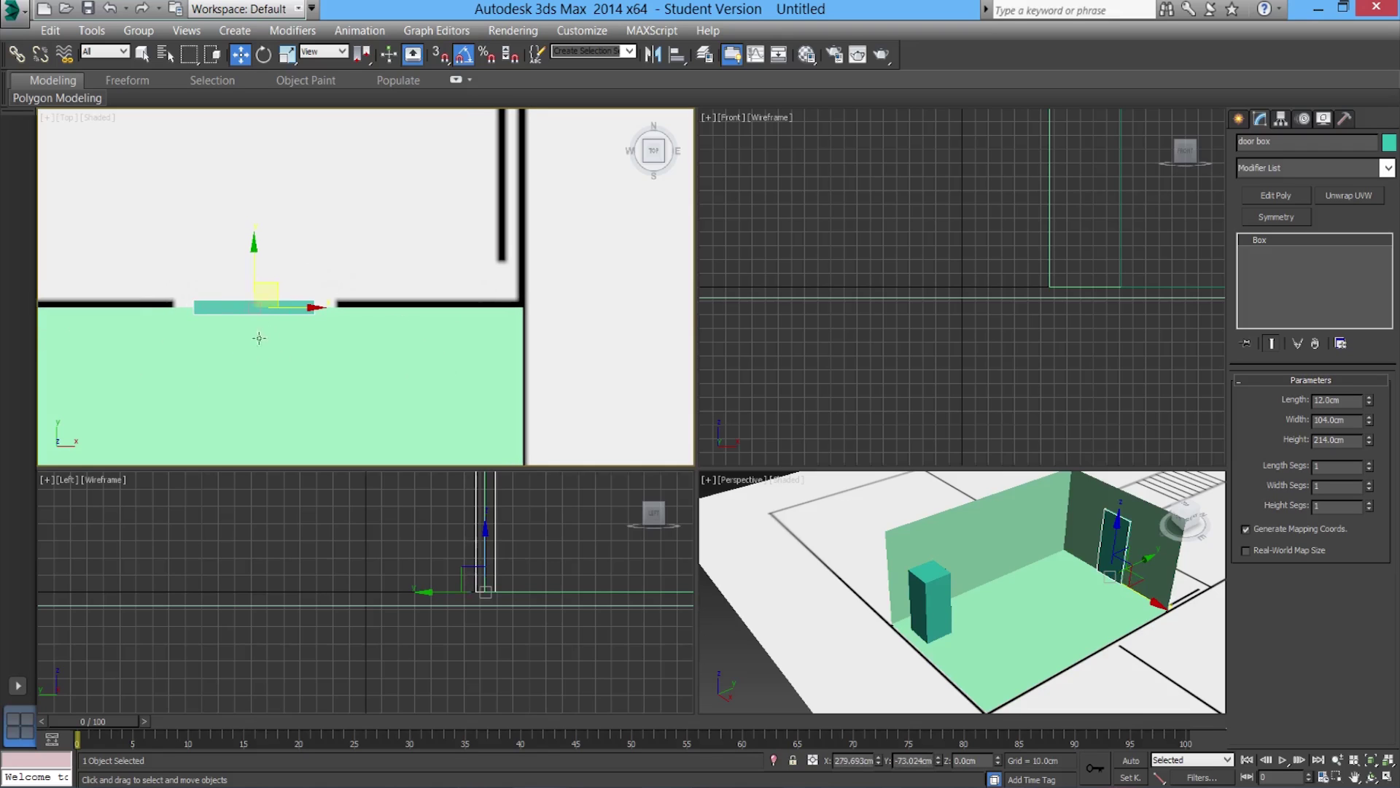
middle_click_drag(1053, 579, 819, 653)
scroll(819, 653, "up", 3)
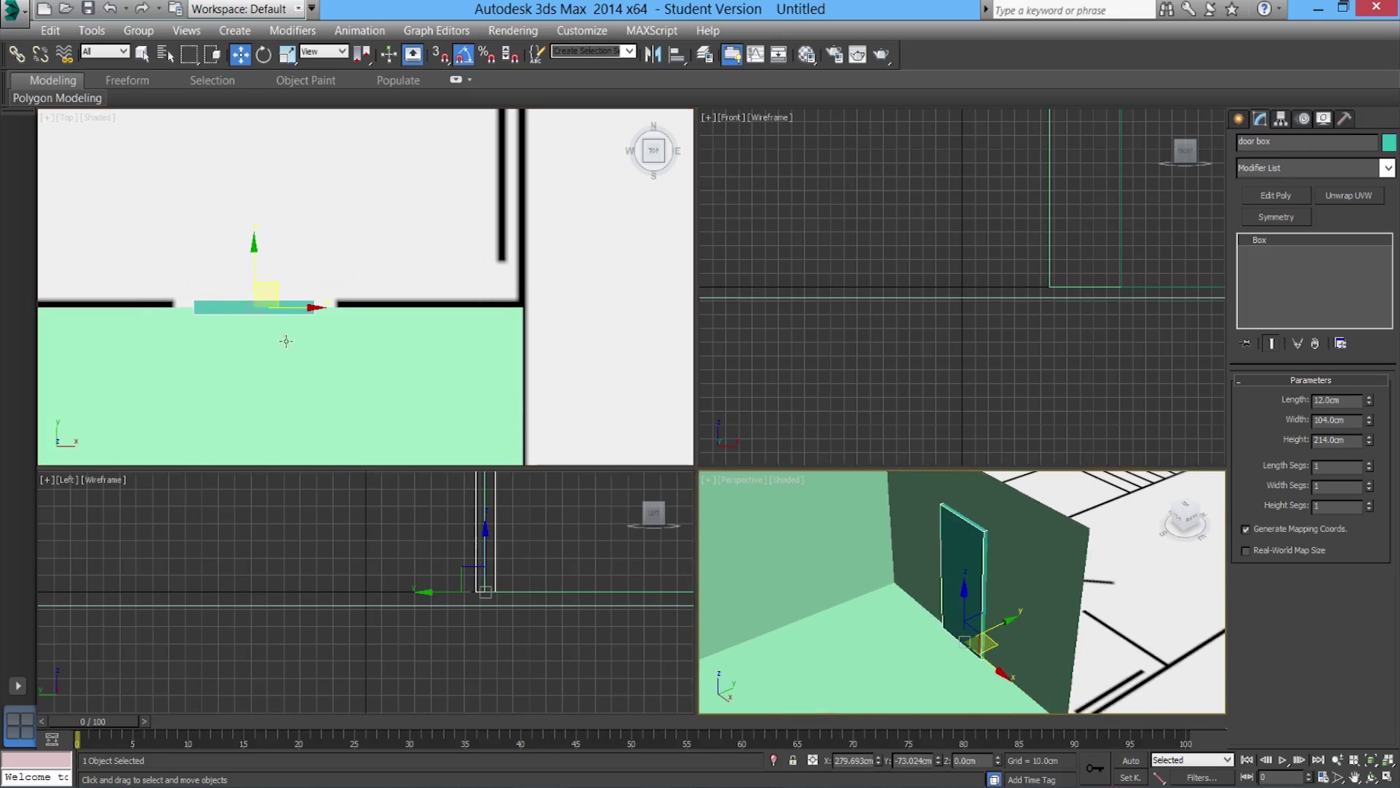
left_click_drag(279, 295, 278, 292)
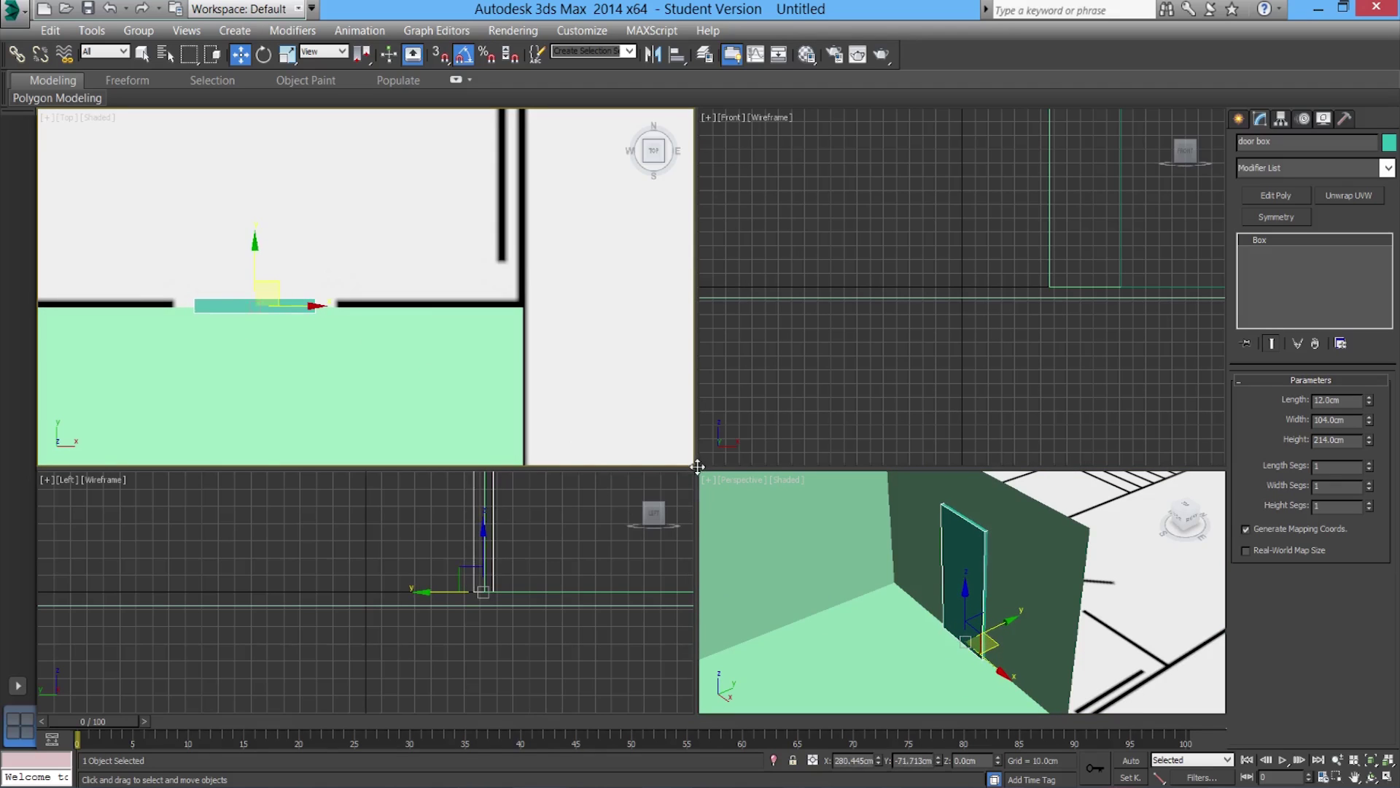
Enlarge the Perspective viewport and change the character box's object color to purple
left_click_drag(696, 470, 459, 303)
mouse_move(897, 512)
middle_mouse_down()
mouse_move(872, 515)
mouse_move(902, 538)
middle_mouse_up()
scroll(902, 538, "down", 3)
middle_click_drag(794, 569, 843, 627, "alt")
left_click(919, 646)
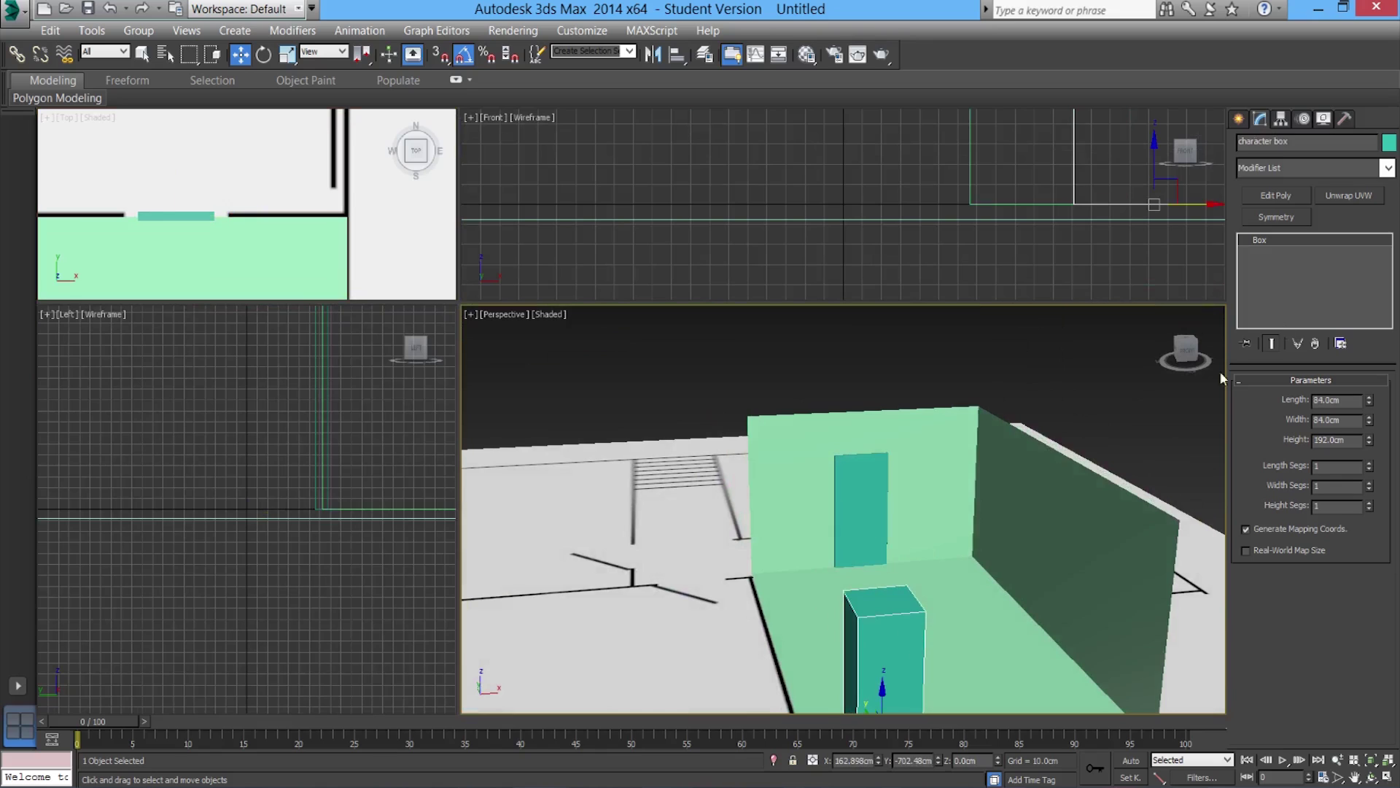
left_click(1388, 143)
left_click(754, 393)
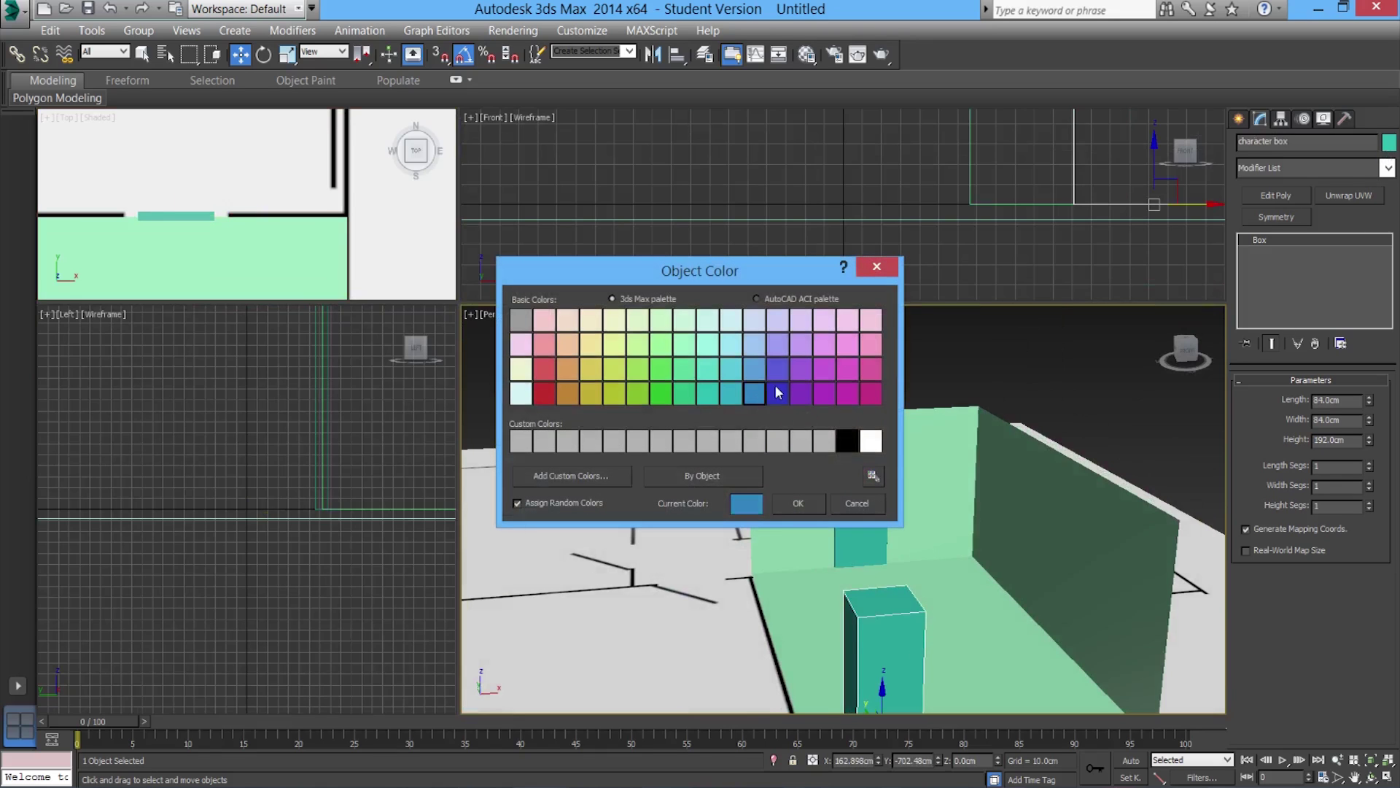
left_click(804, 375)
left_click(824, 391)
left_click(802, 503)
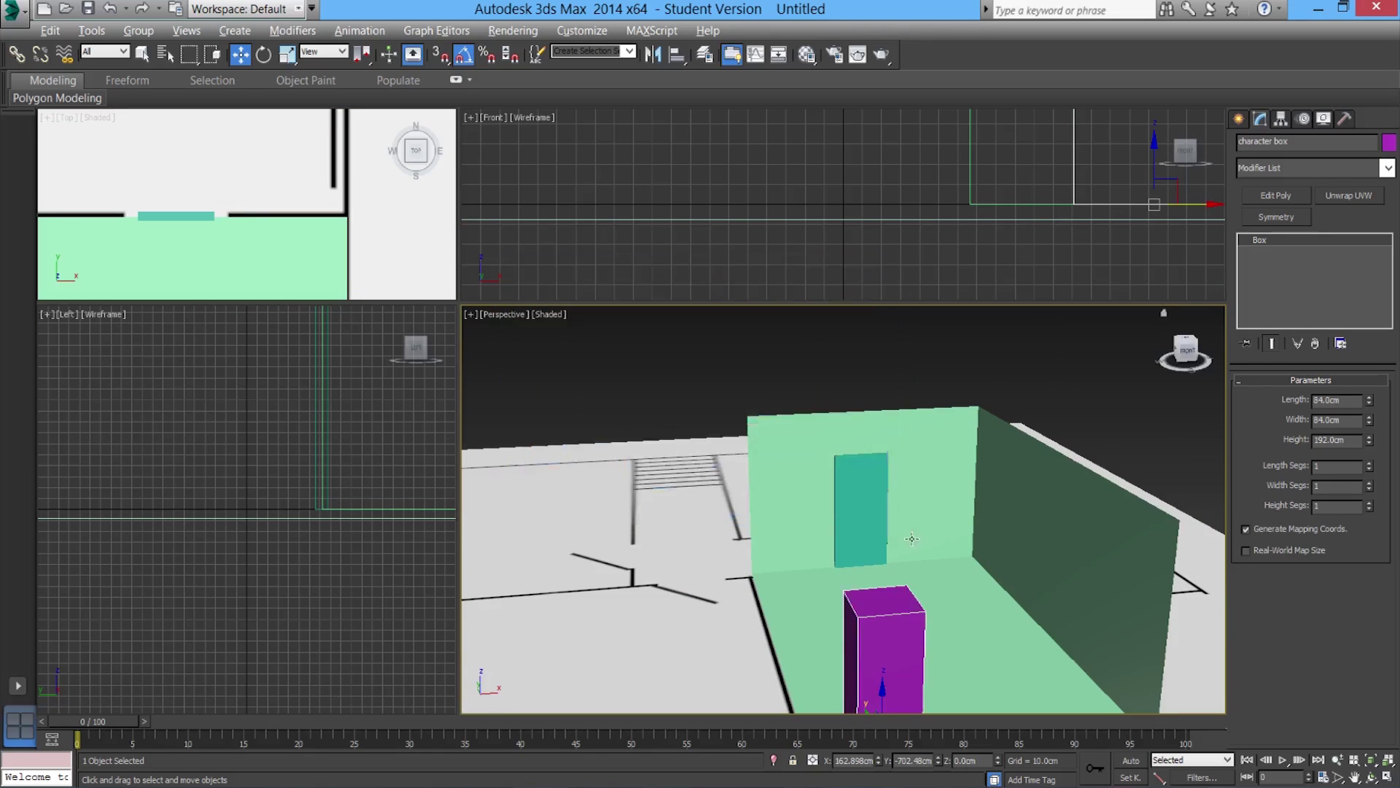
Move the character box in front of the door box to compare their sizes, and undo the moves
middle_click_drag(909, 535, 868, 587, "alt")
middle_click_drag(868, 587, 764, 501)
left_click_drag(788, 627, 1003, 407)
middle_click_drag(938, 469, 913, 603, "alt")
scroll(912, 603, "up", 3)
left_click_drag(952, 593, 948, 593)
middle_click_drag(941, 603, 928, 597, "alt")
scroll(924, 614, "up", 2)
scroll(924, 614, "down", 2)
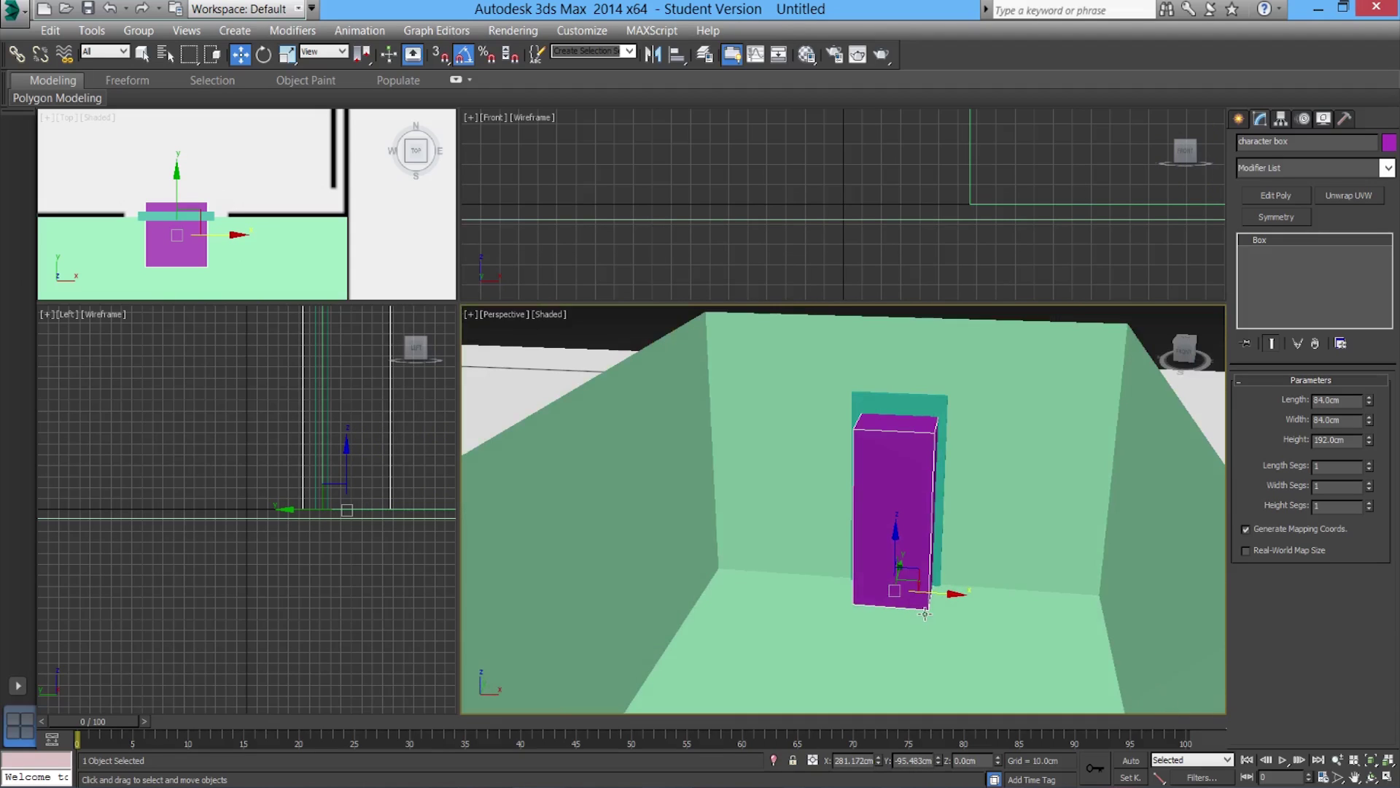
middle_click_drag(932, 600, 875, 544, "alt")
key("ctrl+z")
key("ctrl+z")
Examine from several angles how the door box sits in the end wall of the room
scroll(881, 618, "down", 5)
middle_click_drag(994, 578, 845, 611)
scroll(845, 611, "up", 5)
middle_click_drag(920, 561, 750, 555)
left_click(721, 563)
key("ctrl+e")
left_click(789, 504)
scroll(700, 547, "down", 6)
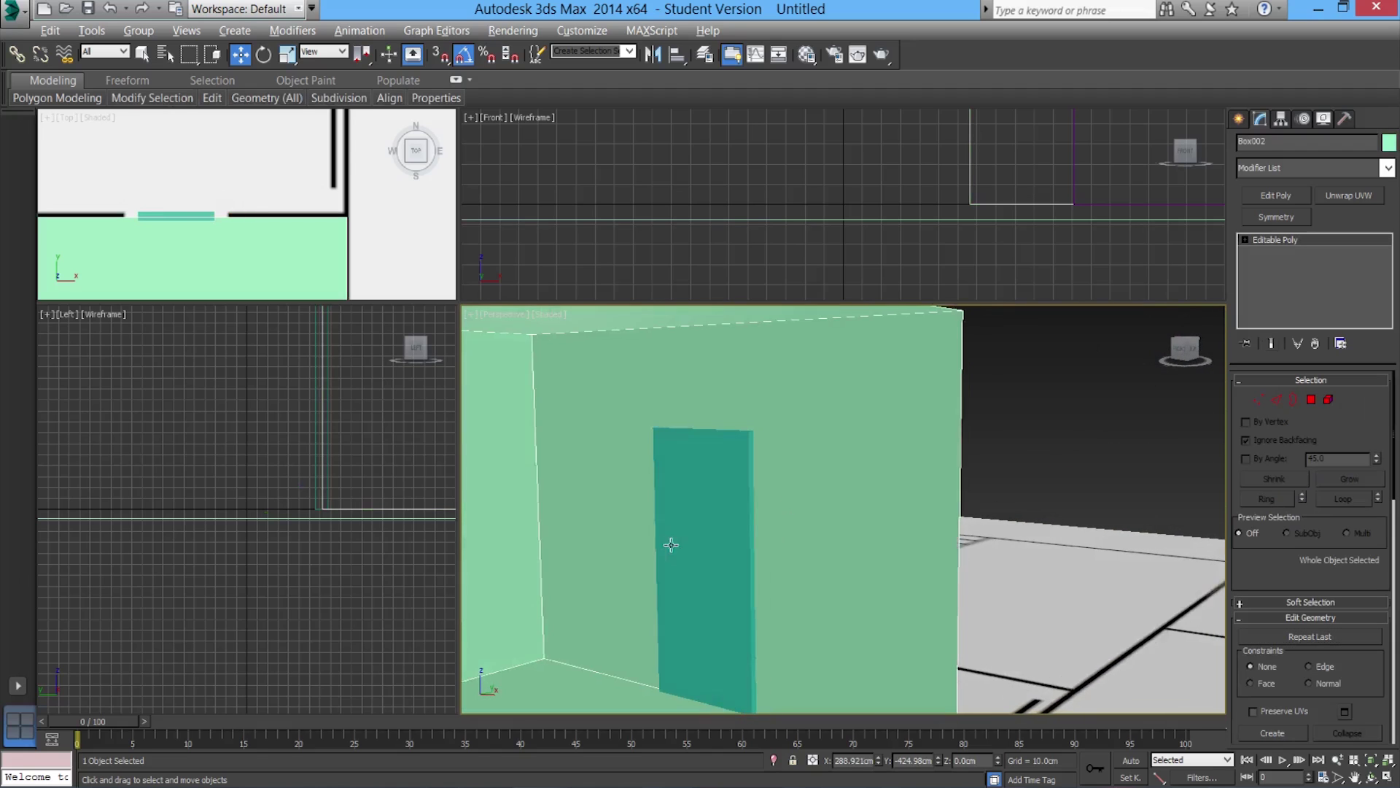
middle_click_drag(683, 557, 728, 583, "alt")
scroll(703, 557, "up", 3)
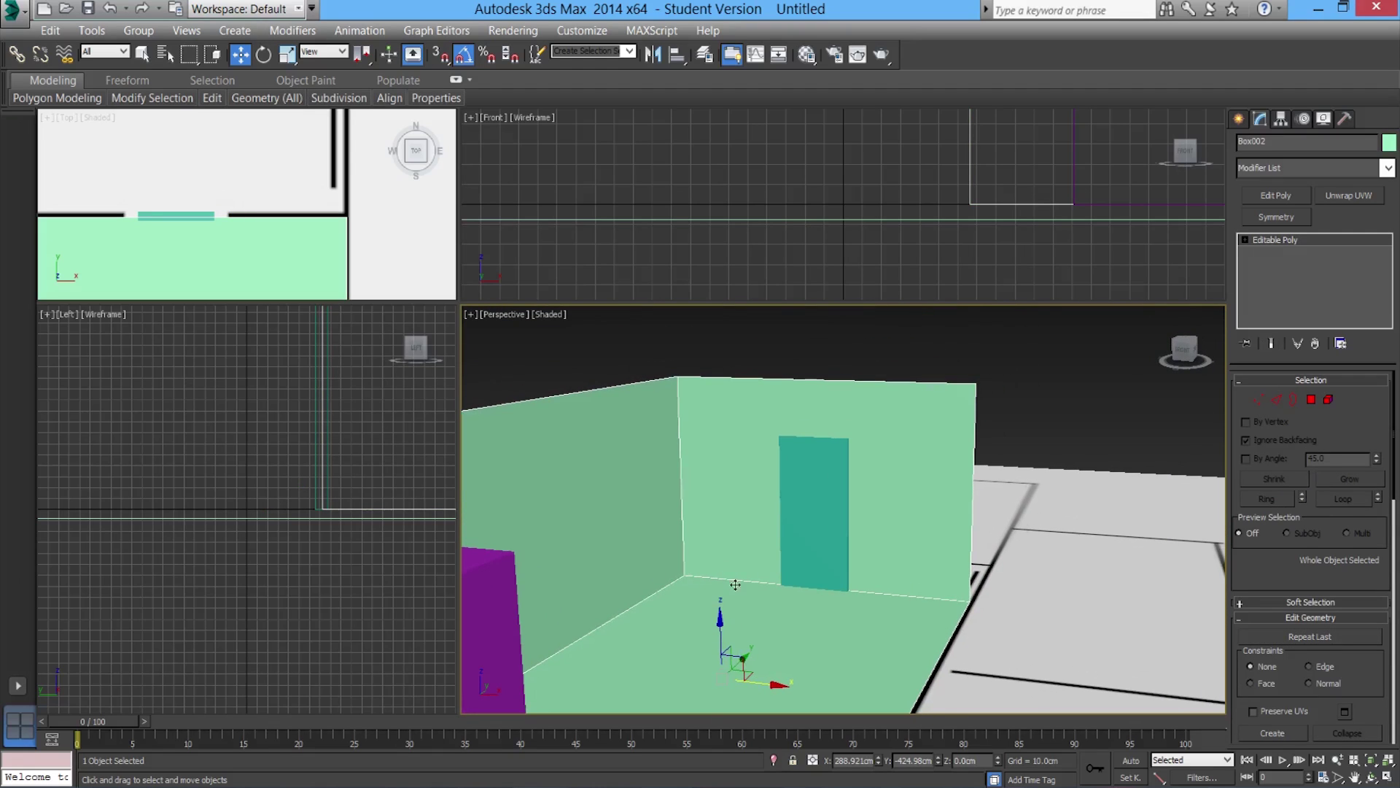
left_click(819, 505)
middle_click_drag(819, 505, 820, 525, "alt")
mouse_move(824, 554)
left_mouse_down()
mouse_move(985, 512)
mouse_move(868, 554)
mouse_move(836, 545)
mouse_move(1013, 543)
mouse_move(846, 554)
left_mouse_up()
middle_click_drag(850, 567, 722, 489, "alt")
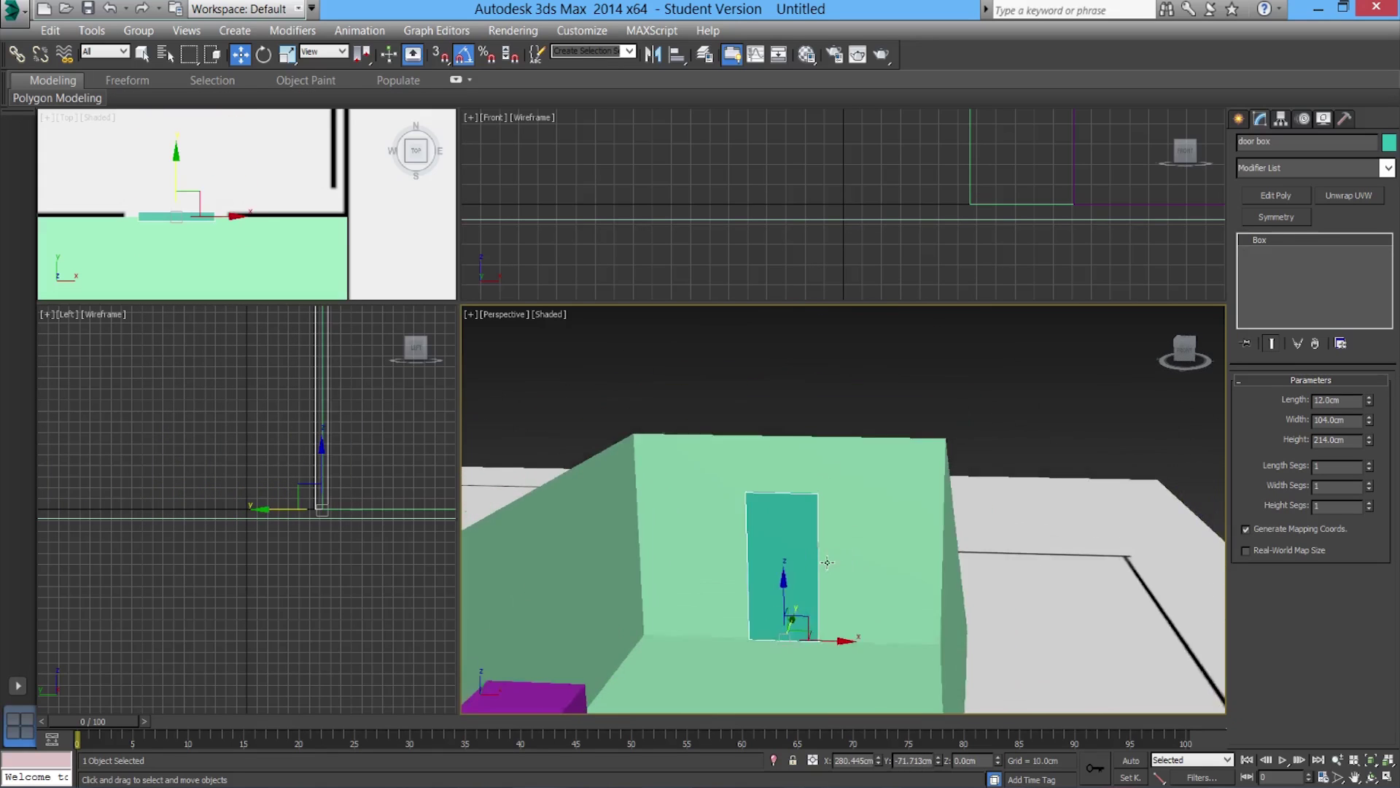
scroll(711, 471, "up", 5)
Connect the room box's top and bottom edges on the door wall with 2 segments and a pinch of -18
left_click(615, 515)
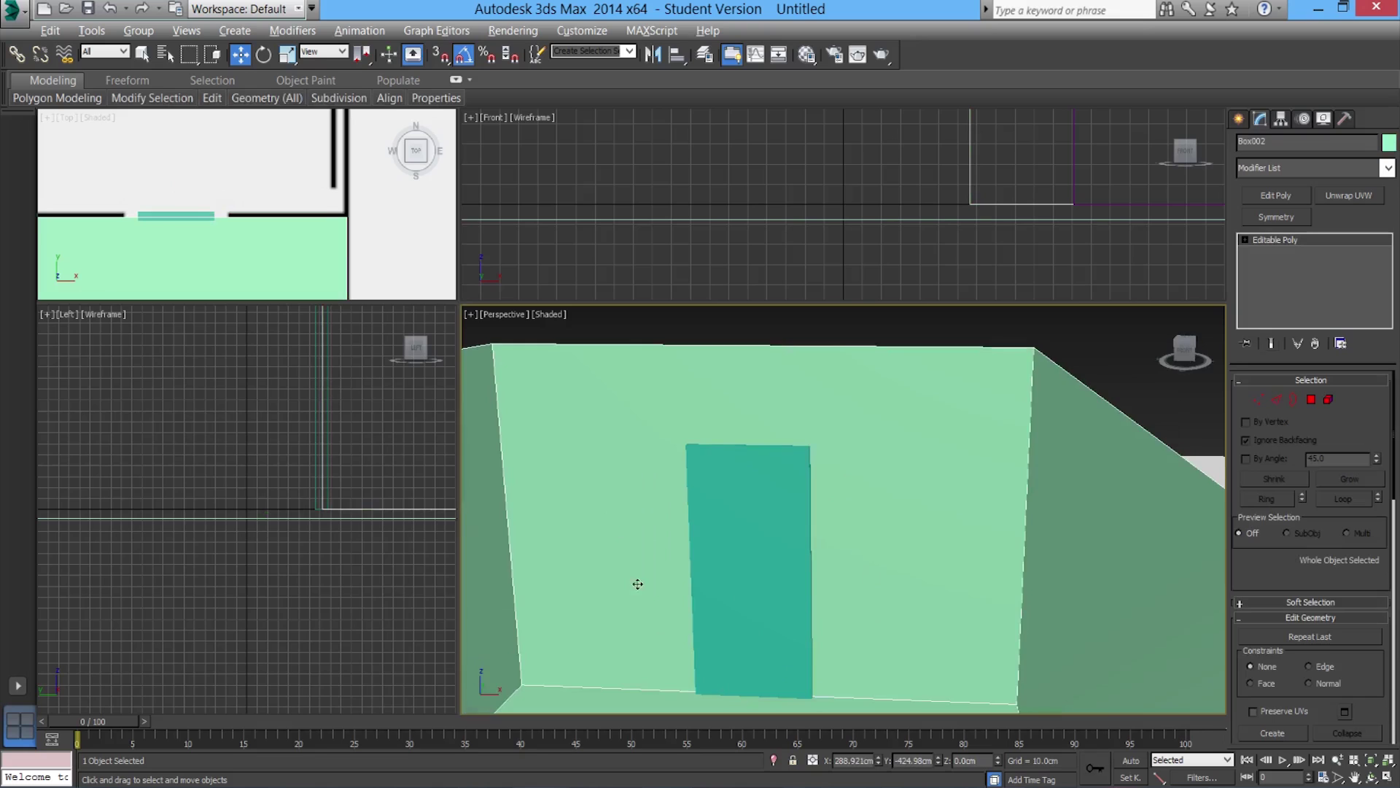
middle_click_drag(635, 586, 639, 573, "alt")
middle_click_drag(654, 634, 582, 497, "alt")
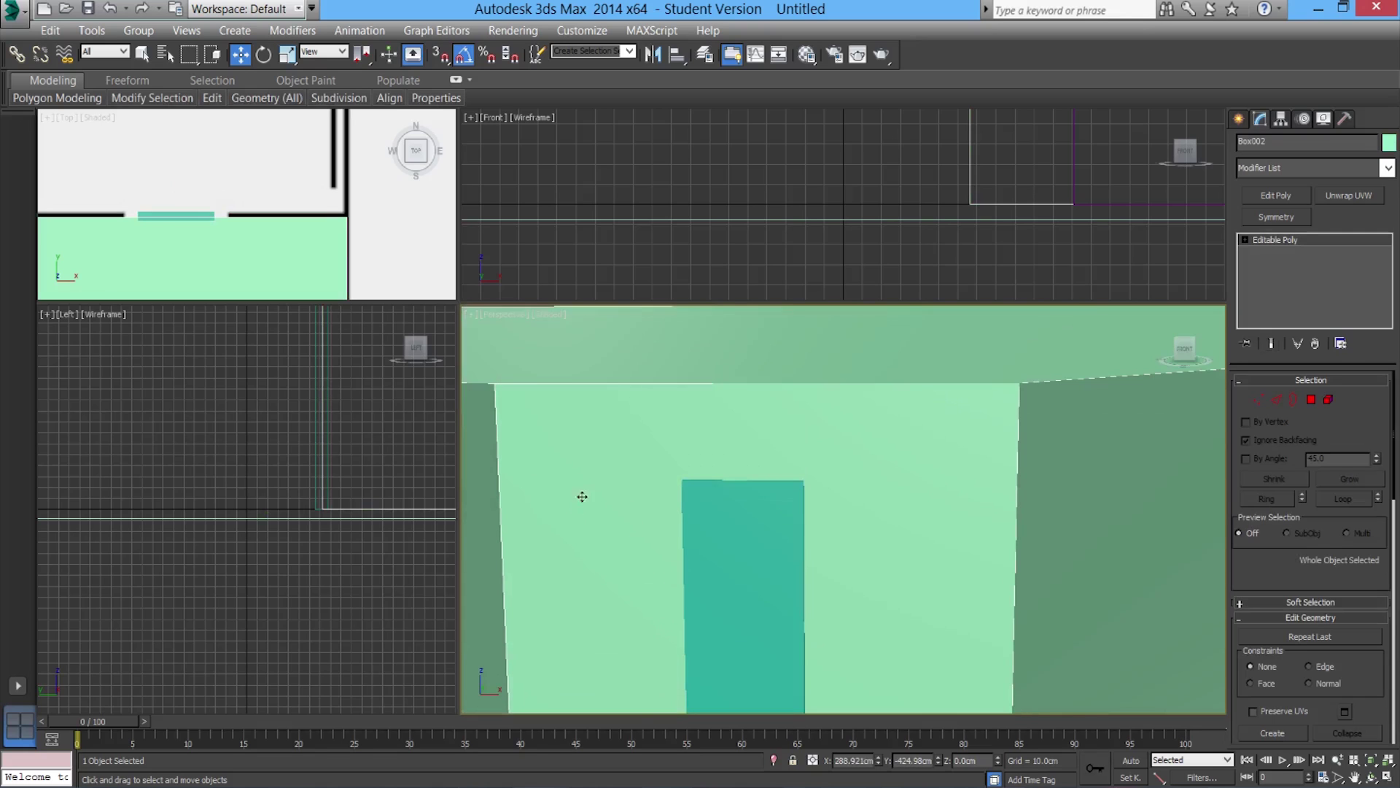
left_click(1276, 399)
scroll(905, 484, "down", 5)
left_click(892, 588)
mouse_move(882, 465)
middle_mouse_down("alt")
mouse_move(880, 398)
mouse_move(887, 488)
middle_mouse_up("alt")
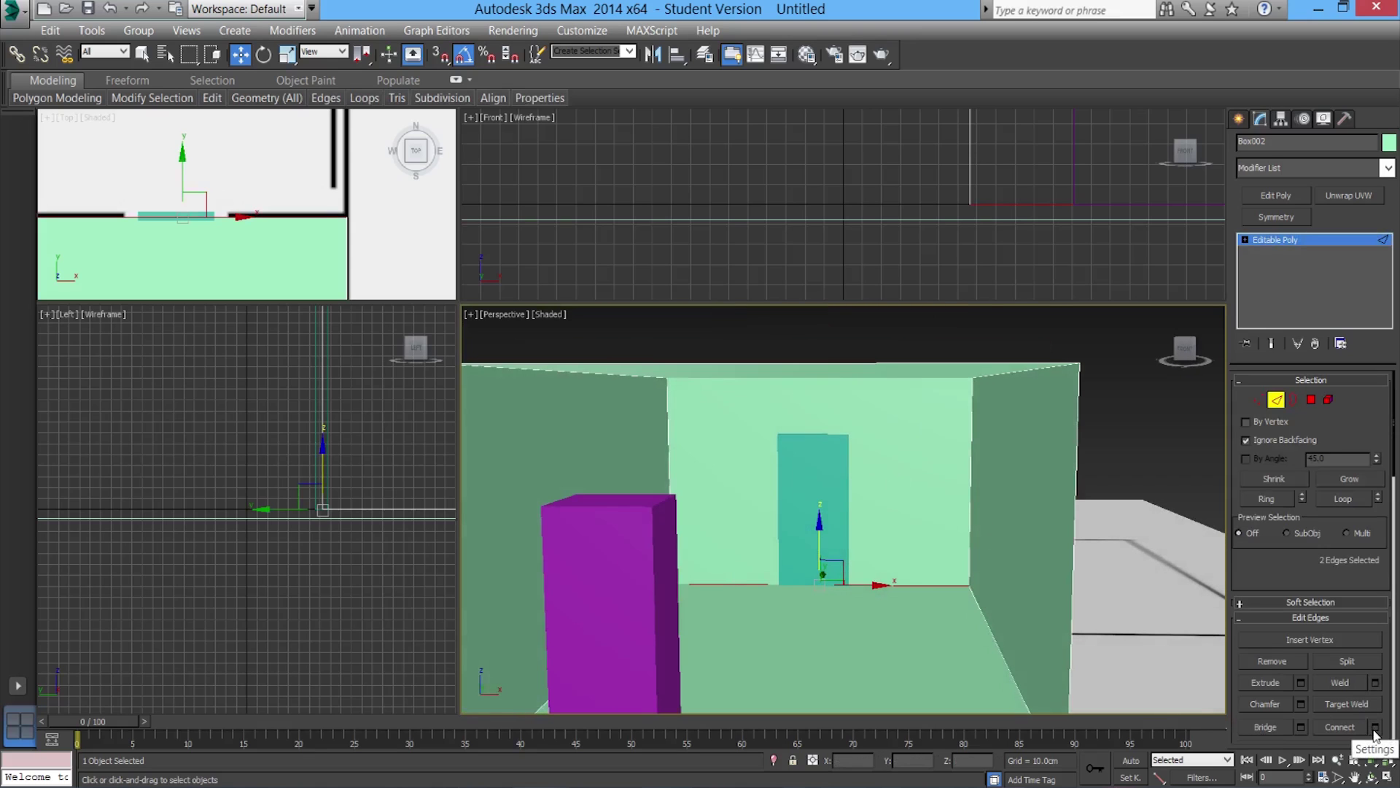
left_click(1374, 727)
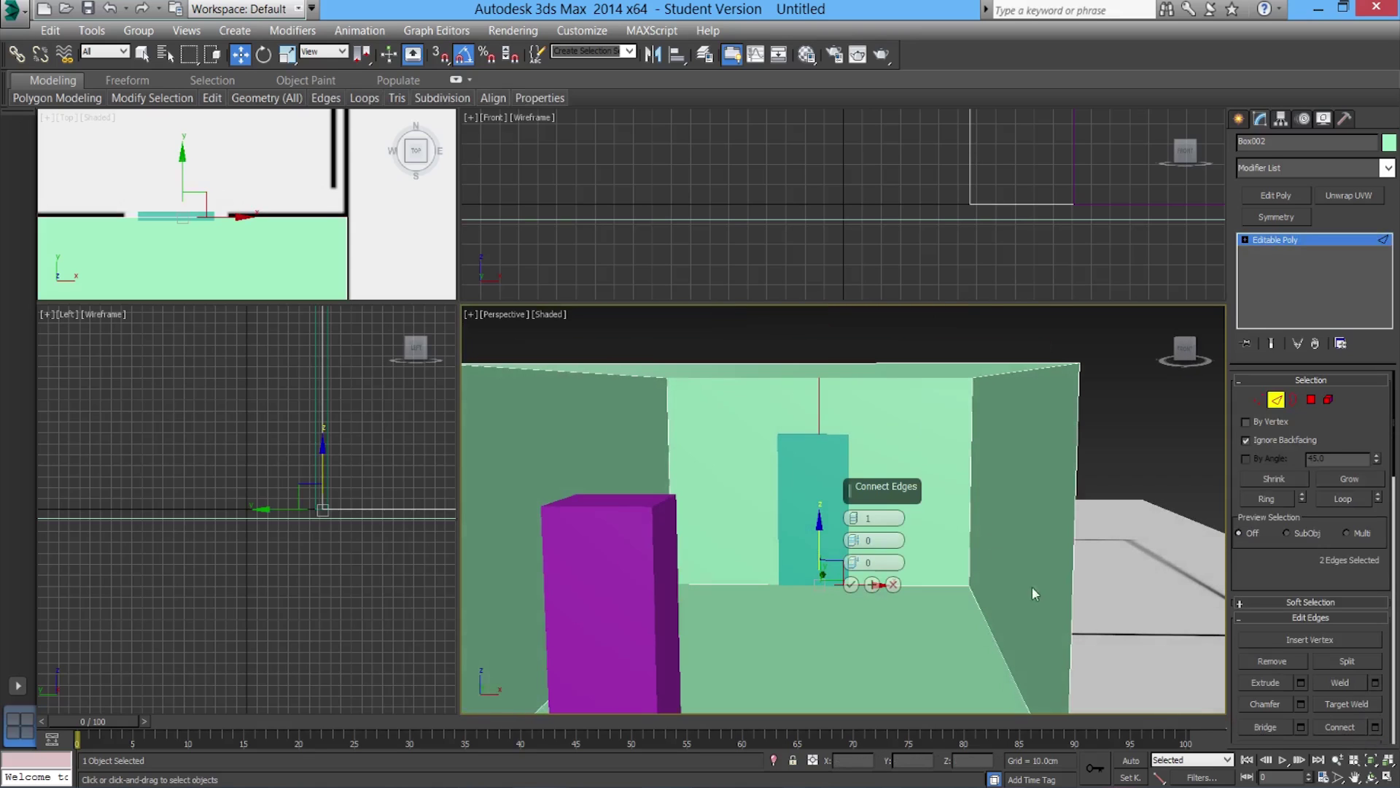
left_click(857, 515)
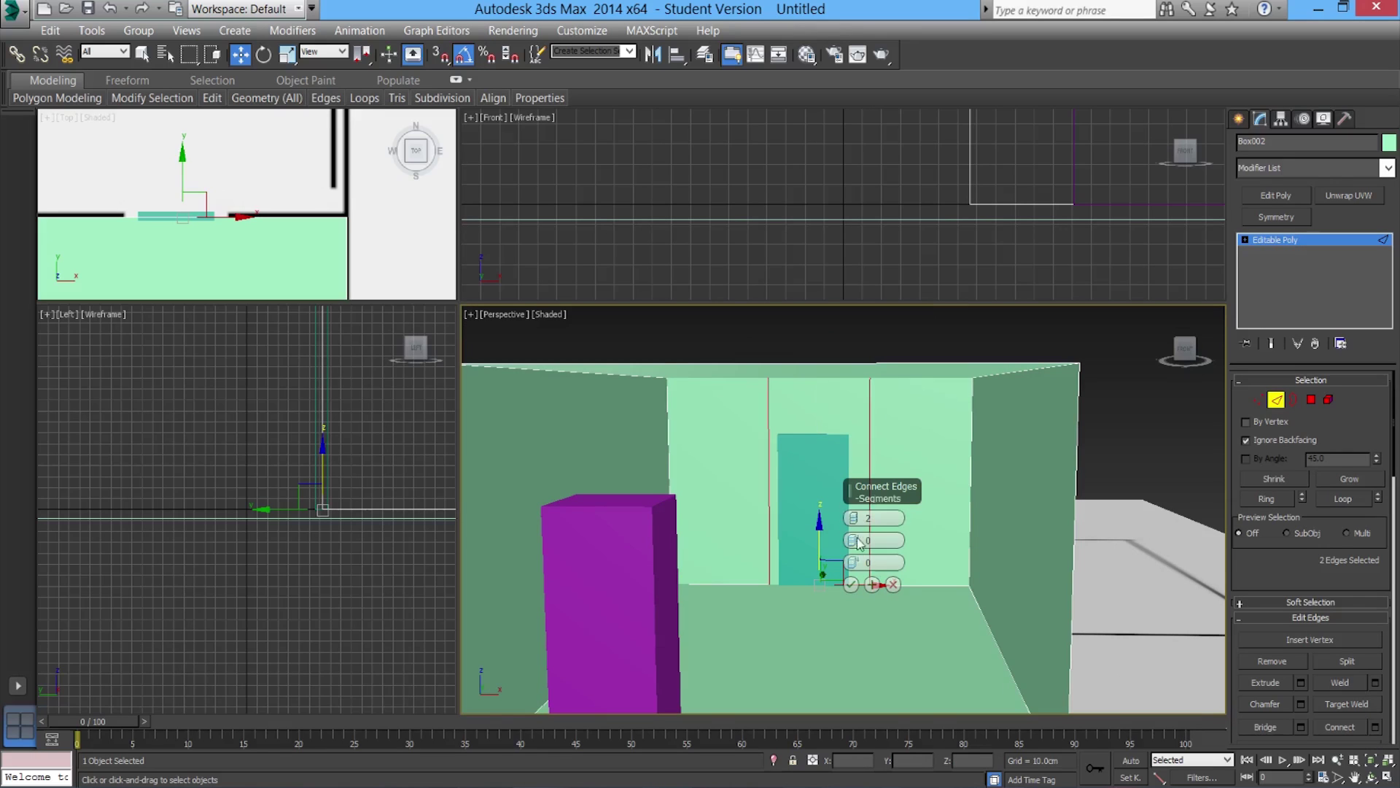
left_click_drag(855, 540, 853, 590)
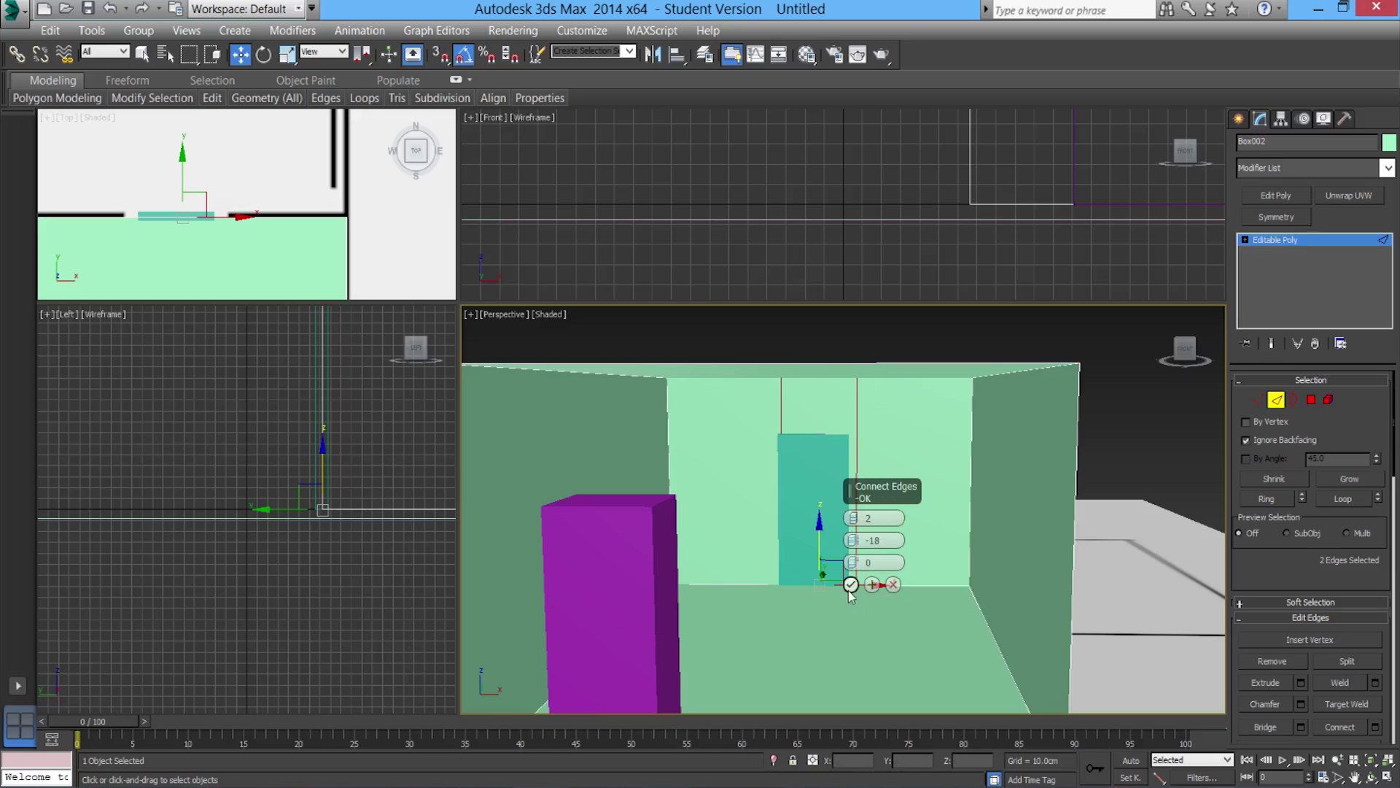
left_click(851, 584)
Shift both new vertical edges along X toward the door box and align the right one with the door's right side
left_click_drag(839, 482, 833, 483)
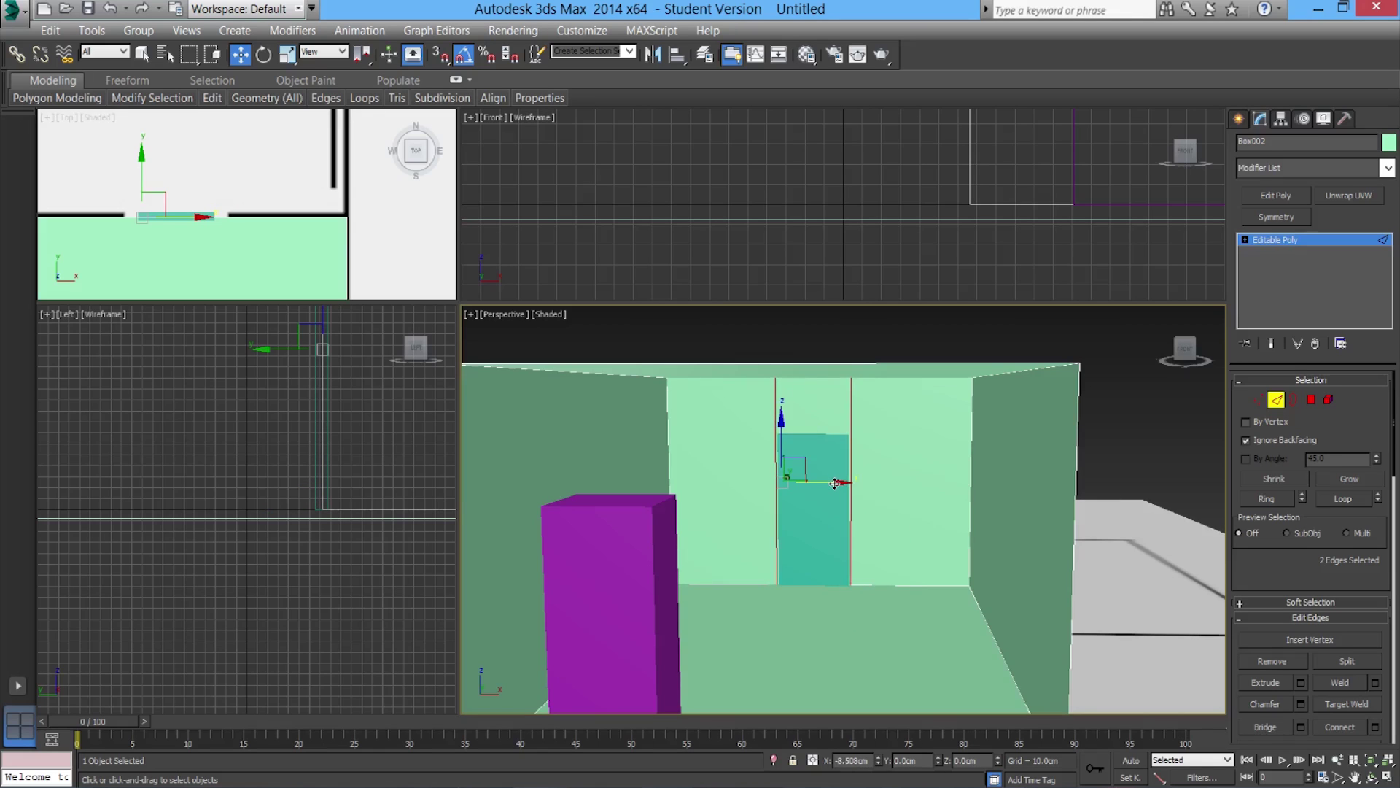
middle_click_drag(834, 510, 794, 569)
scroll(801, 574, "up", 5)
middle_click_drag(854, 452, 890, 541)
scroll(816, 580, "up", 4)
left_click(784, 552)
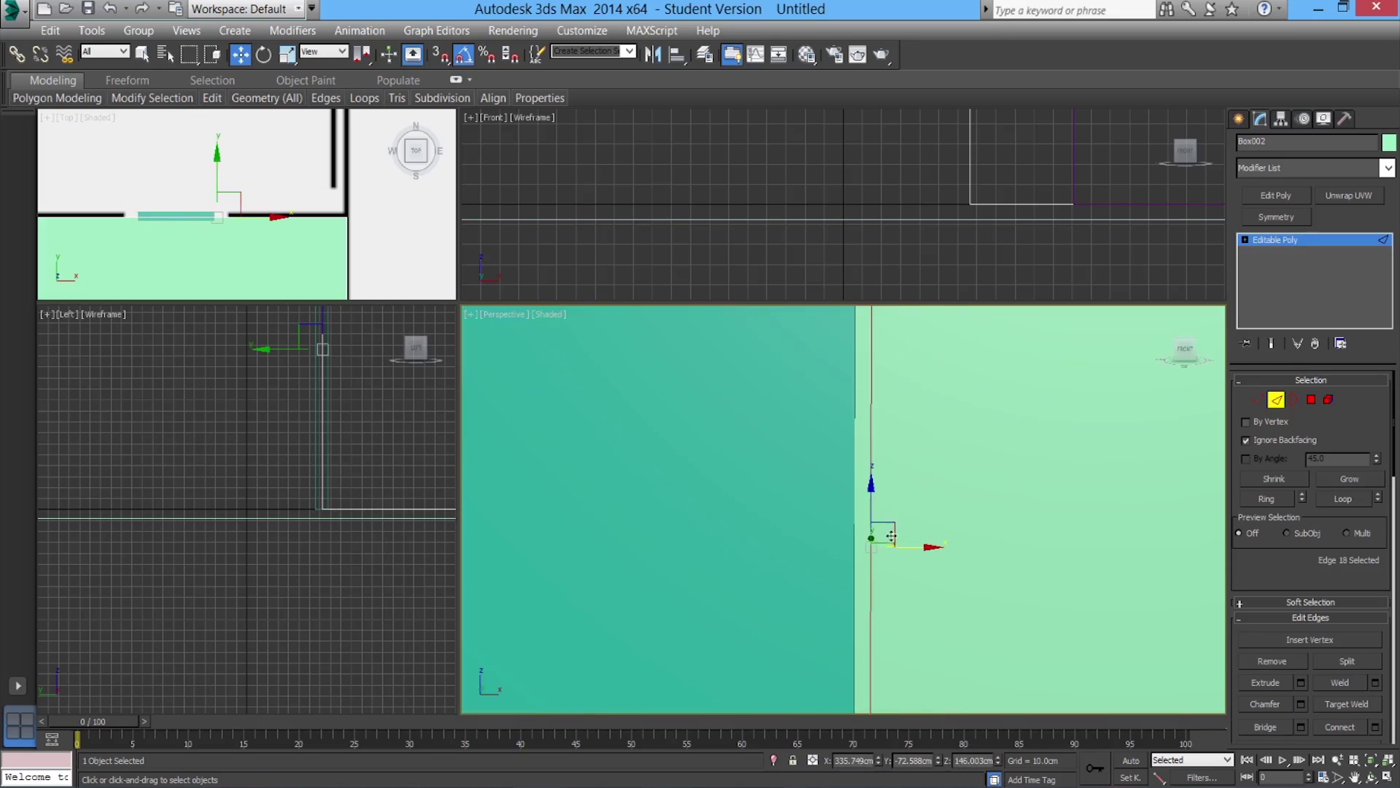
left_click_drag(908, 545, 896, 545)
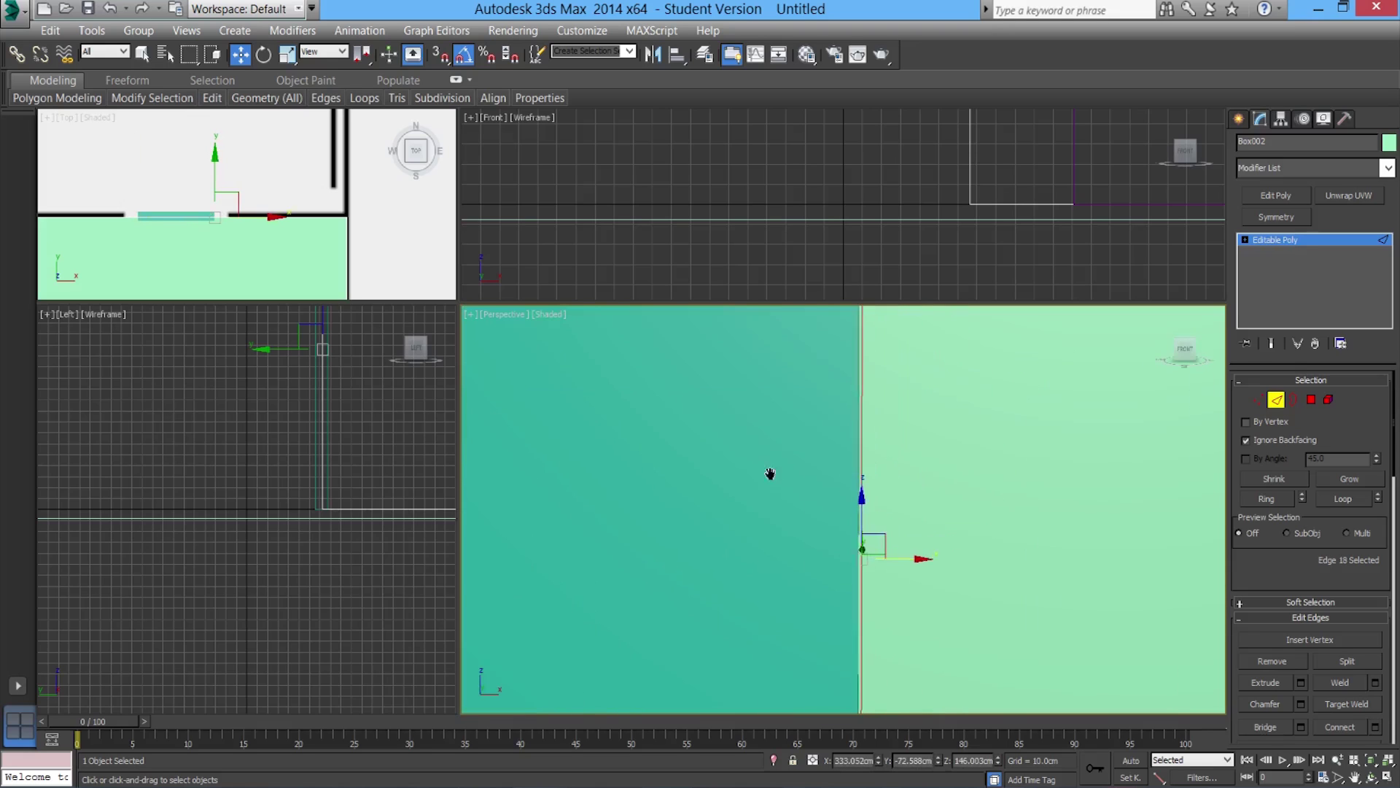
Move the other vertical edge along X to align it with the door box's left side
scroll(767, 560, "up", 3)
middle_click_drag(767, 560, 890, 510)
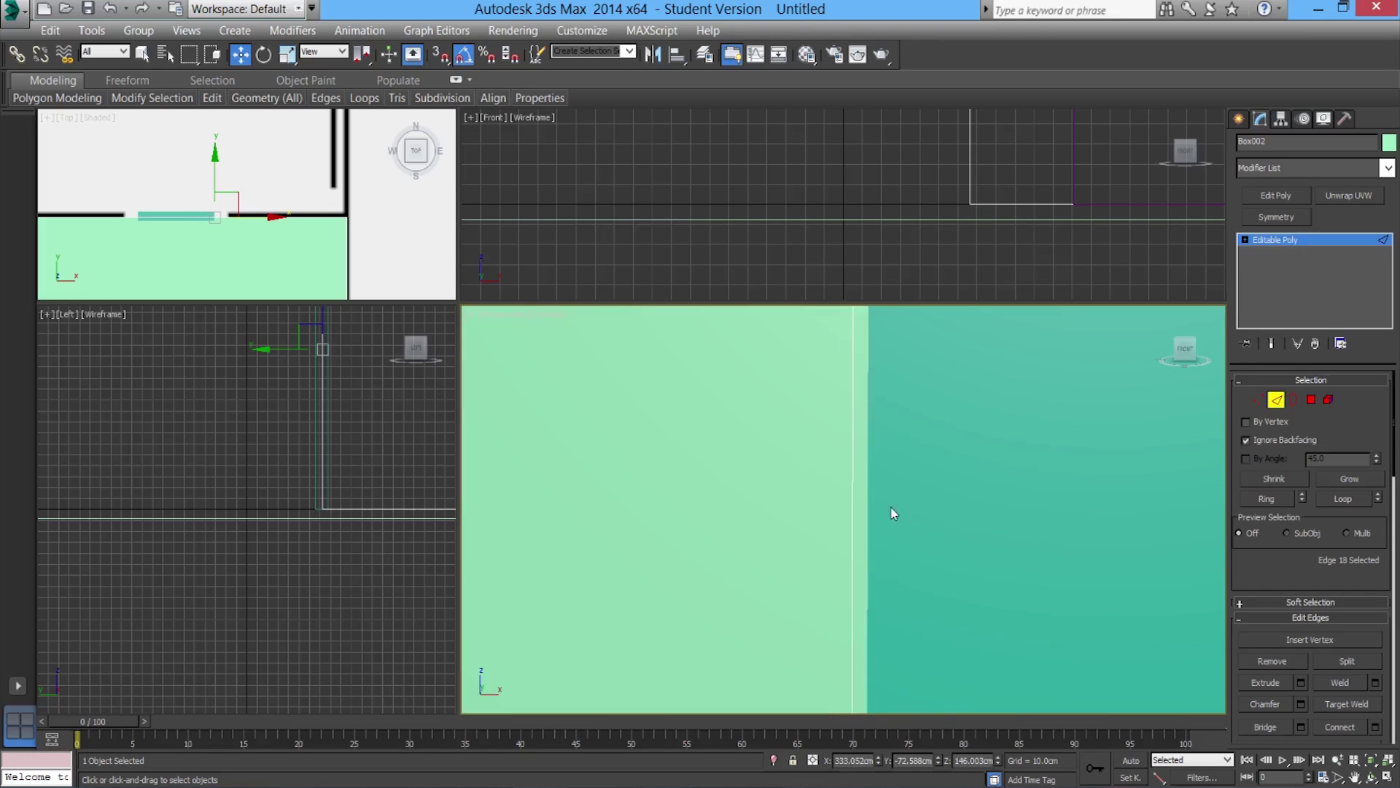
scroll(889, 511, "down", 4)
left_click(886, 510)
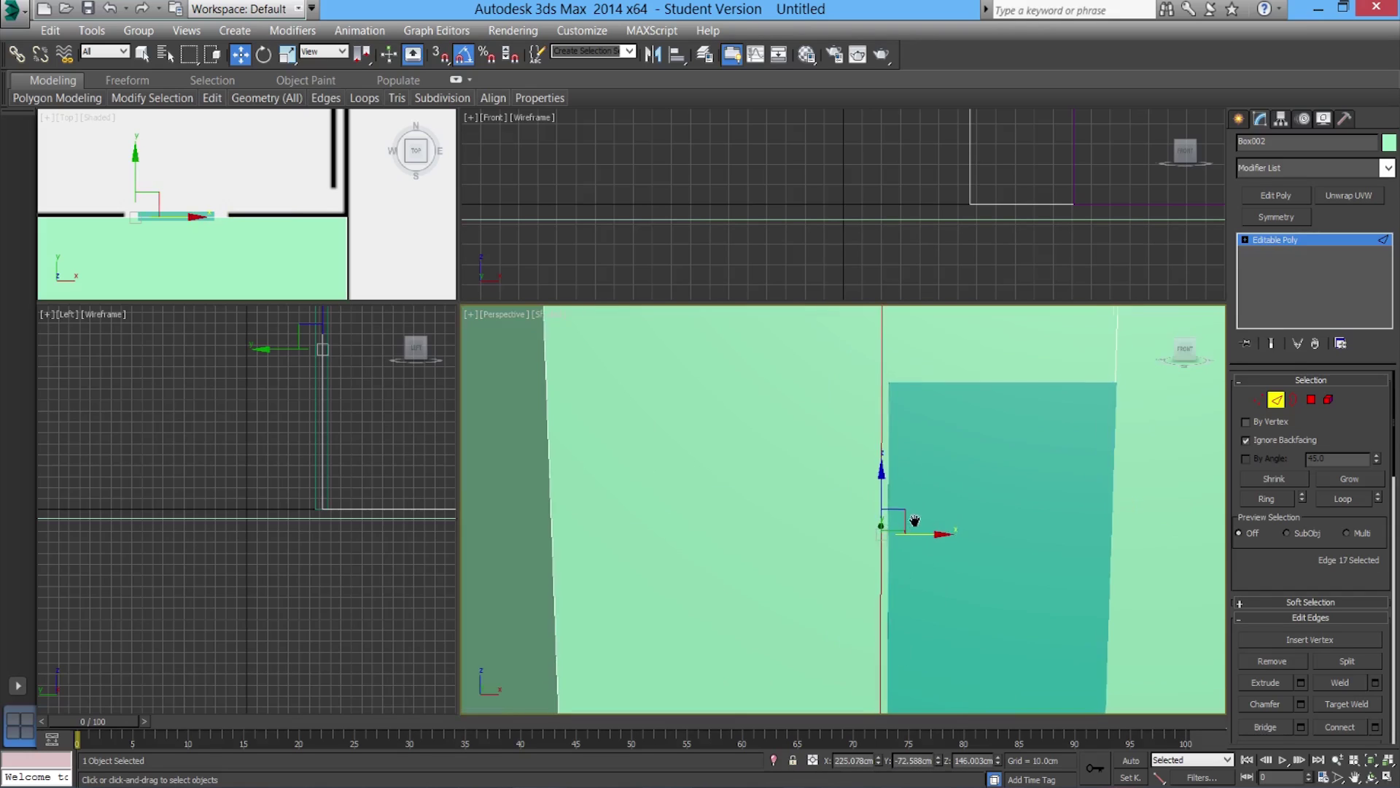
scroll(883, 525, "up", 3)
left_click_drag(814, 554, 822, 554)
middle_click_drag(821, 554, 772, 540)
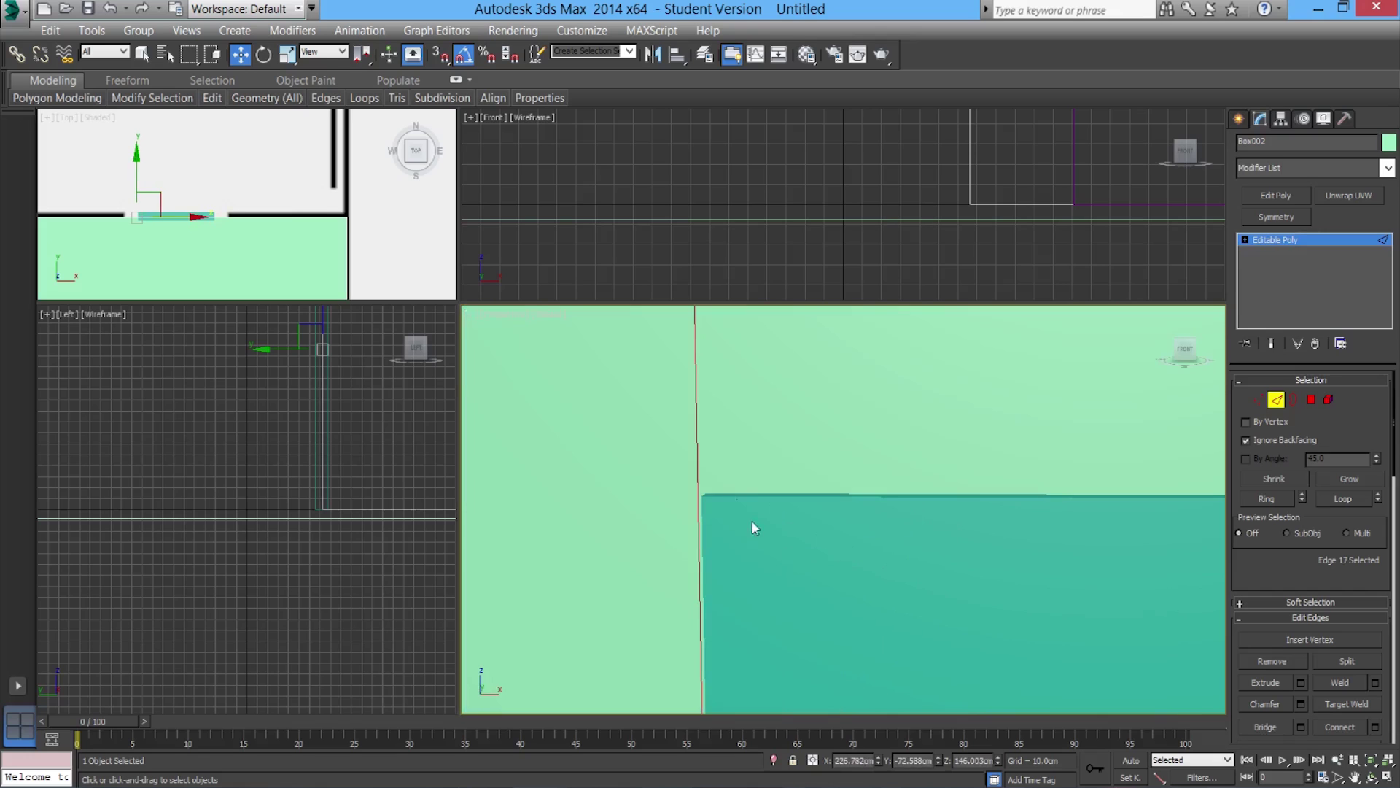
Connect the two vertical edges beside the door box with 1 segment
scroll(933, 560, "down", 5)
middle_click_drag(933, 560, 981, 615, "alt")
left_click(1041, 461, "ctrl")
middle_click_drag(1042, 461, 973, 597, "alt")
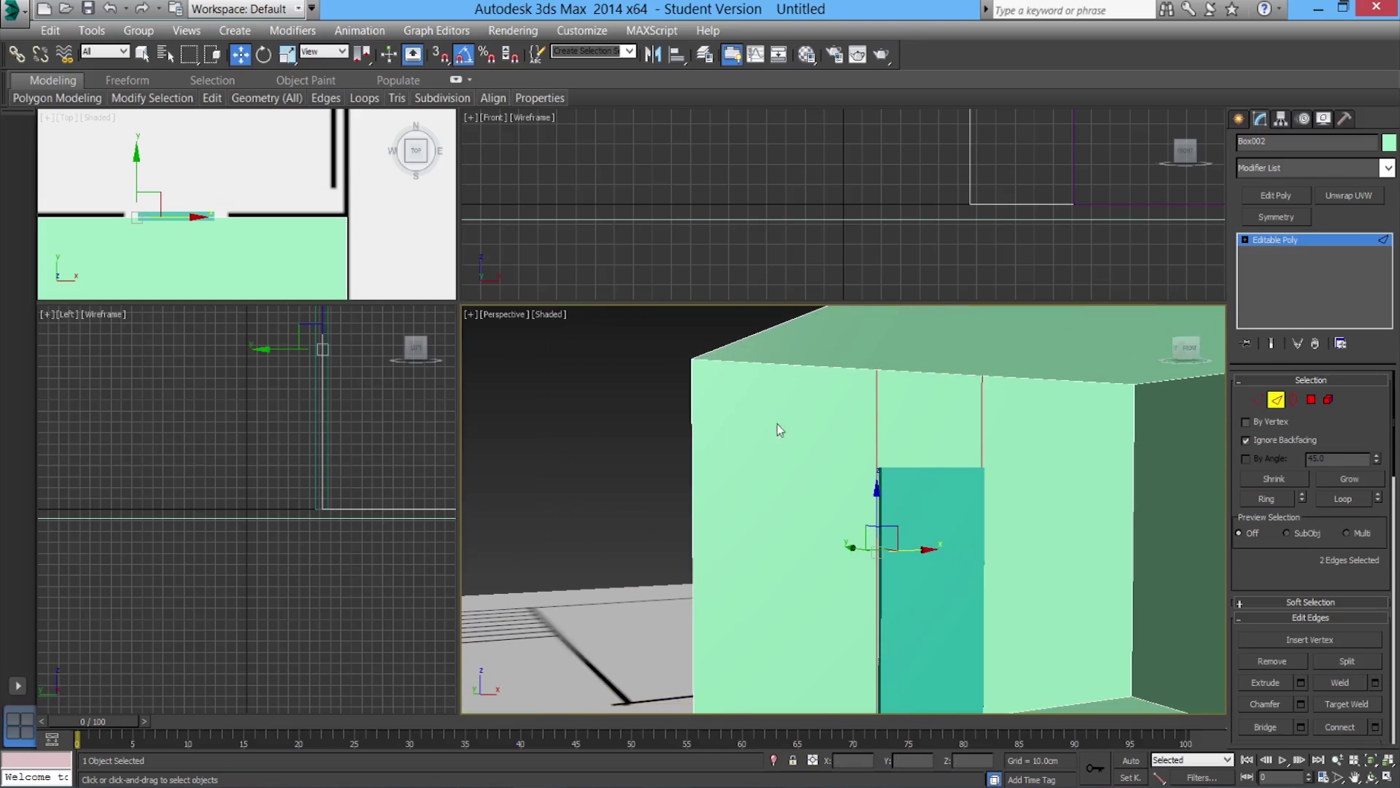
left_click(1375, 728)
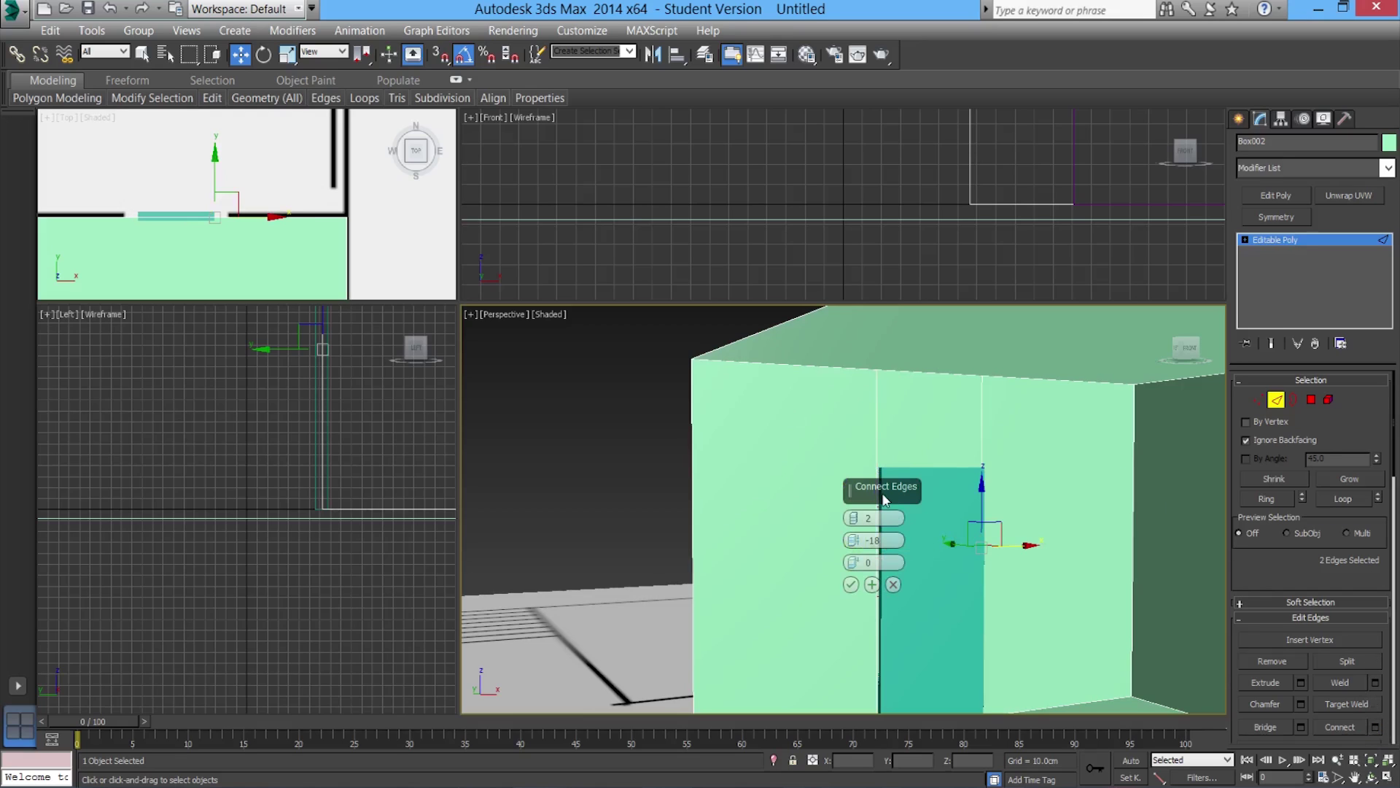
left_click_drag(881, 491, 596, 443)
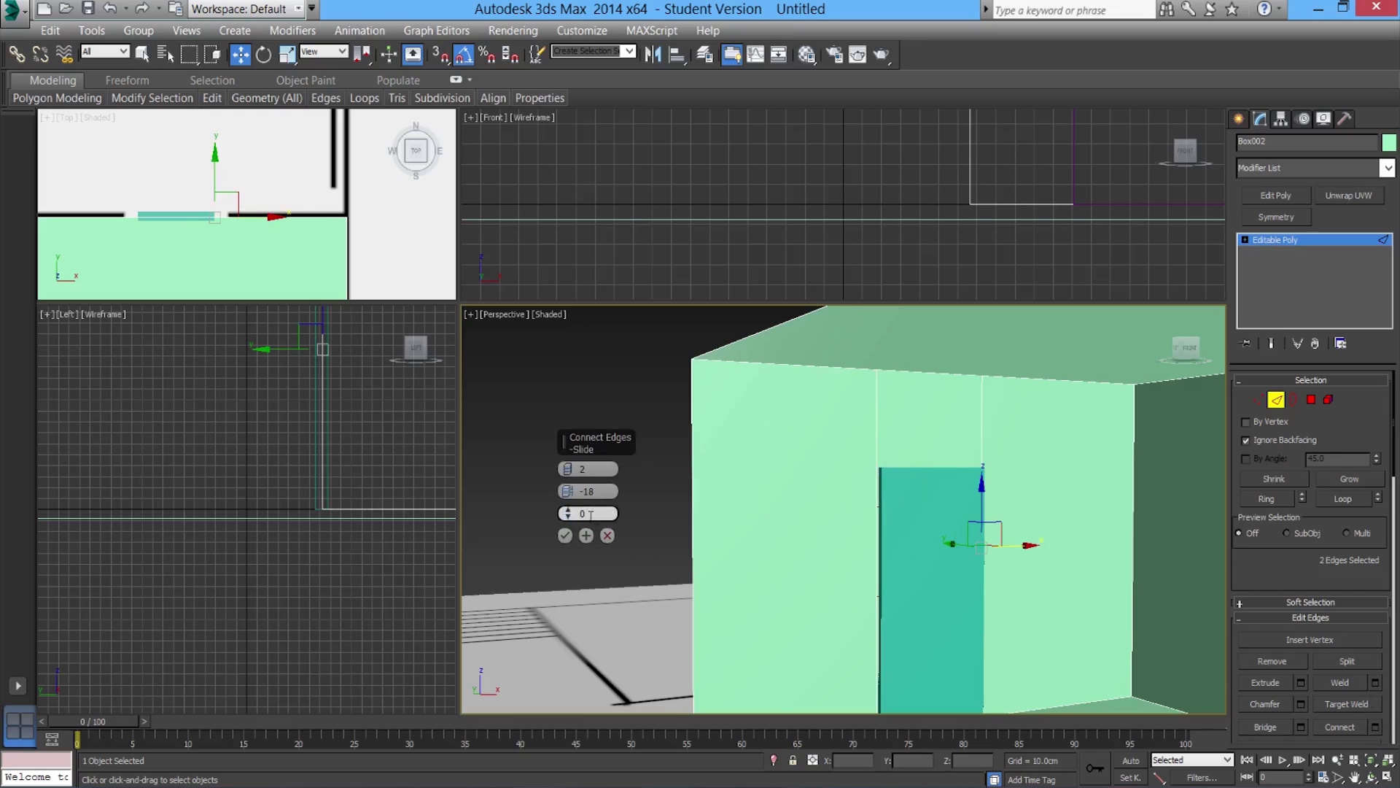
left_click(568, 472)
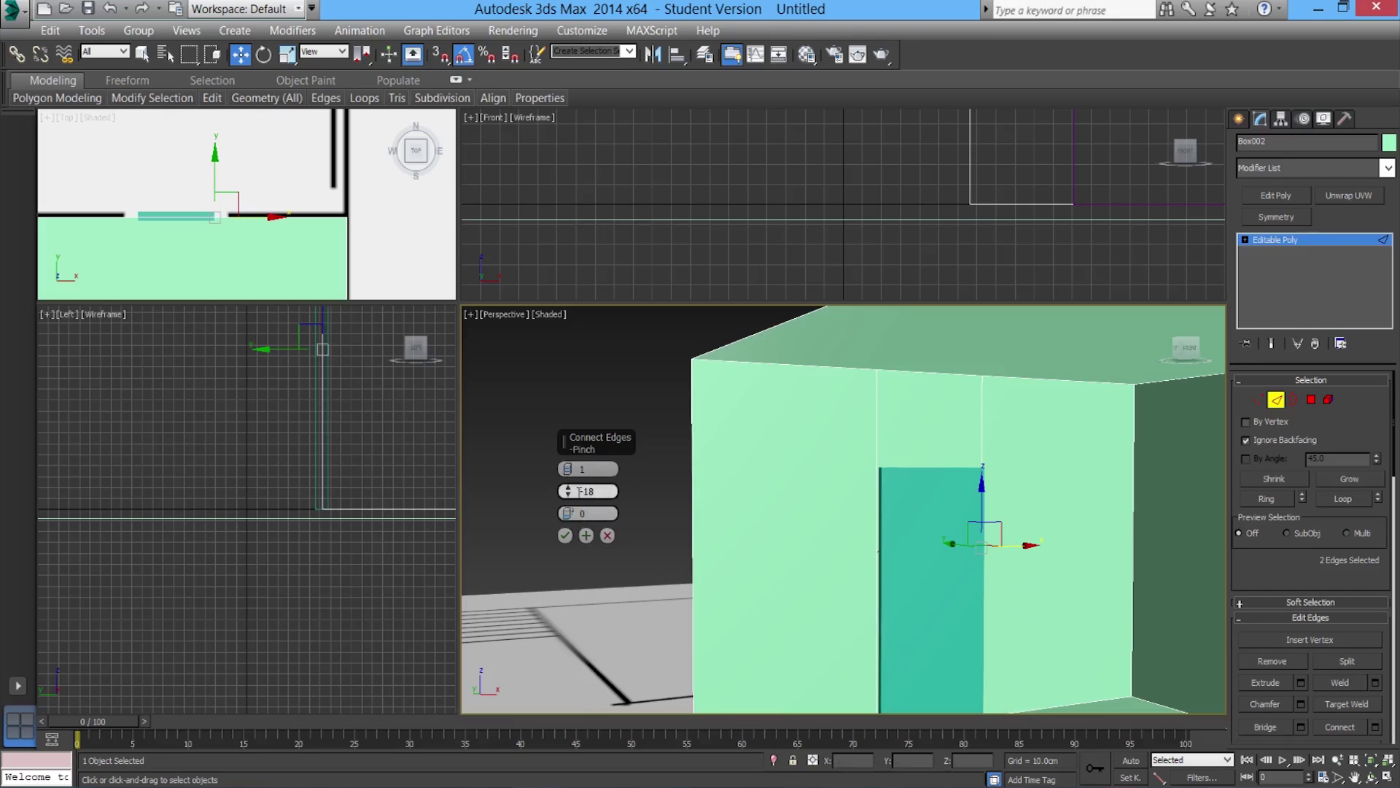
left_click(565, 536)
Move the new horizontal edge along Z to line up with the top of the door box
left_click_drag(931, 496, 943, 417)
scroll(913, 503, "up", 6)
middle_click_drag(861, 463, 895, 522)
scroll(897, 521, "down", 3)
scroll(896, 525, "down", 4)
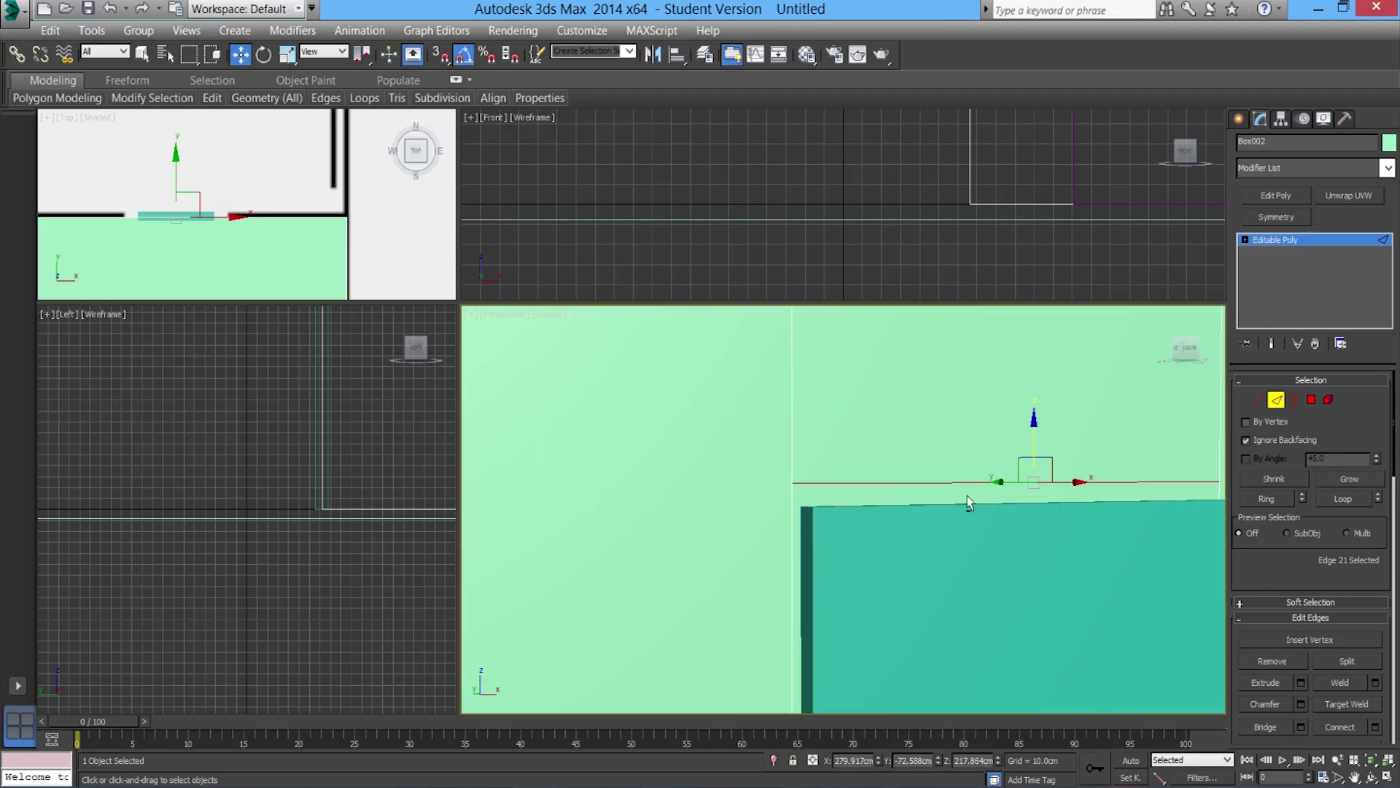
left_click_drag(1036, 444, 1048, 453)
scroll(913, 544, "down", 5)
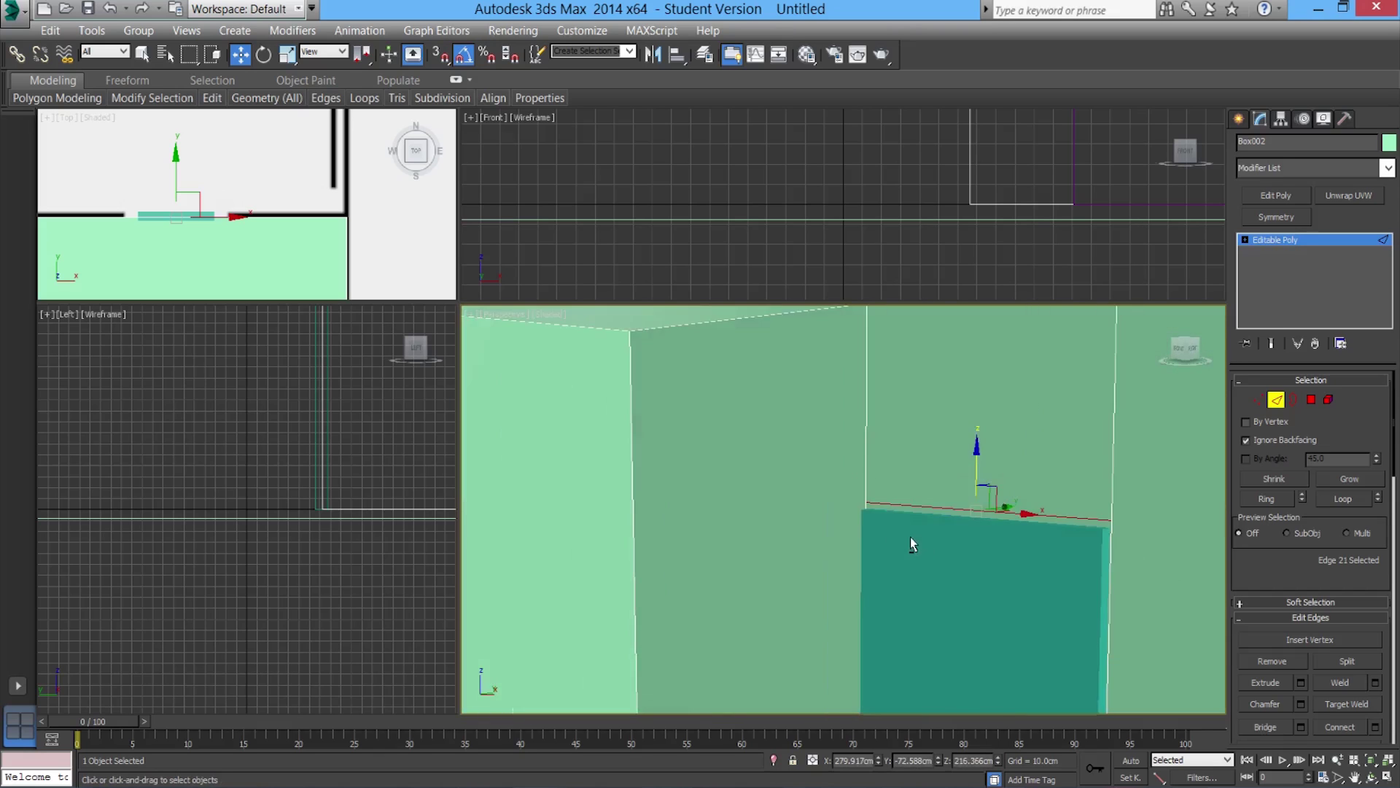
middle_click_drag(1035, 593, 919, 549, "alt")
Leave edge editing and move the door box along Y out of the room, behind the wall
left_click(1282, 403)
left_click(904, 494)
middle_click_drag(903, 494, 934, 629, "alt")
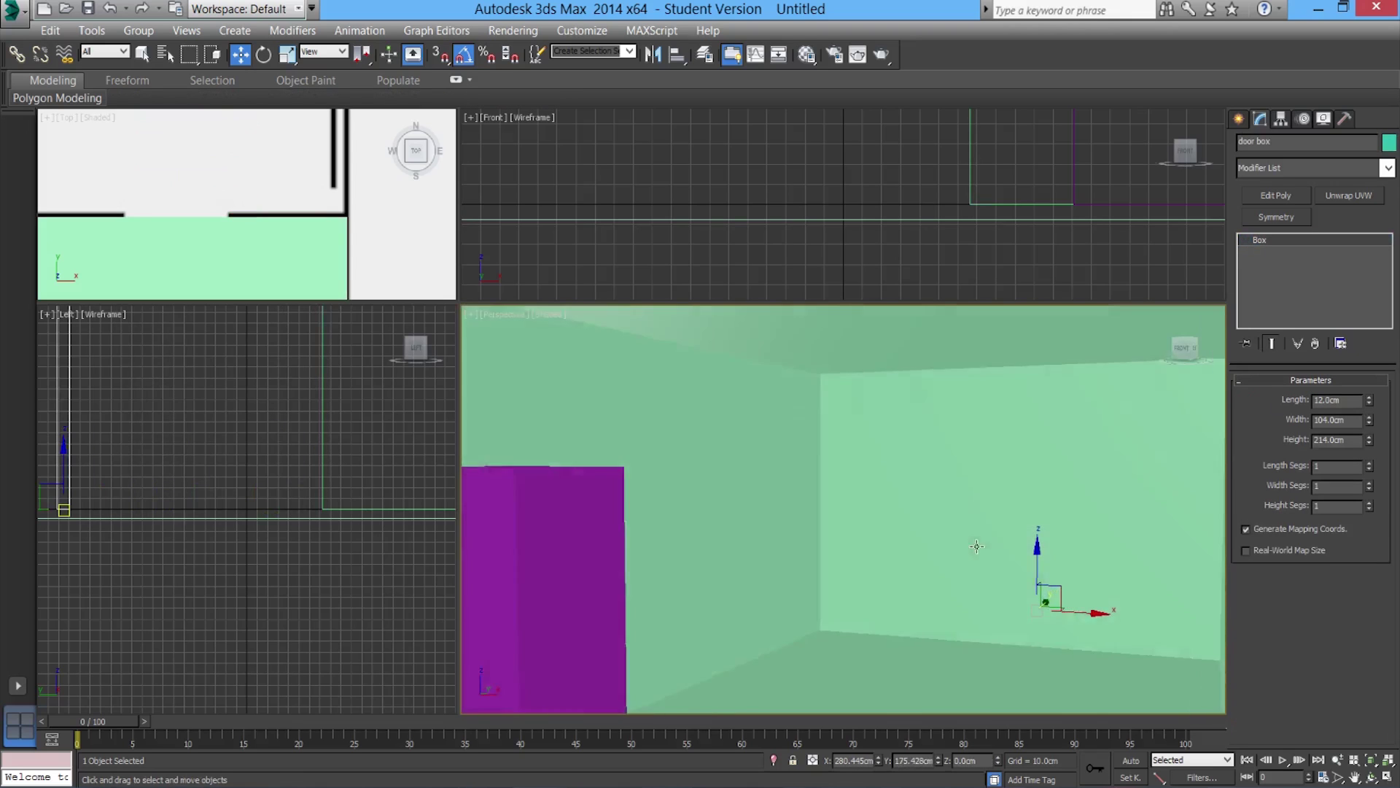
Select the room box and switch it to vertex editing
left_click(982, 500)
middle_click_drag(982, 500, 879, 517, "alt")
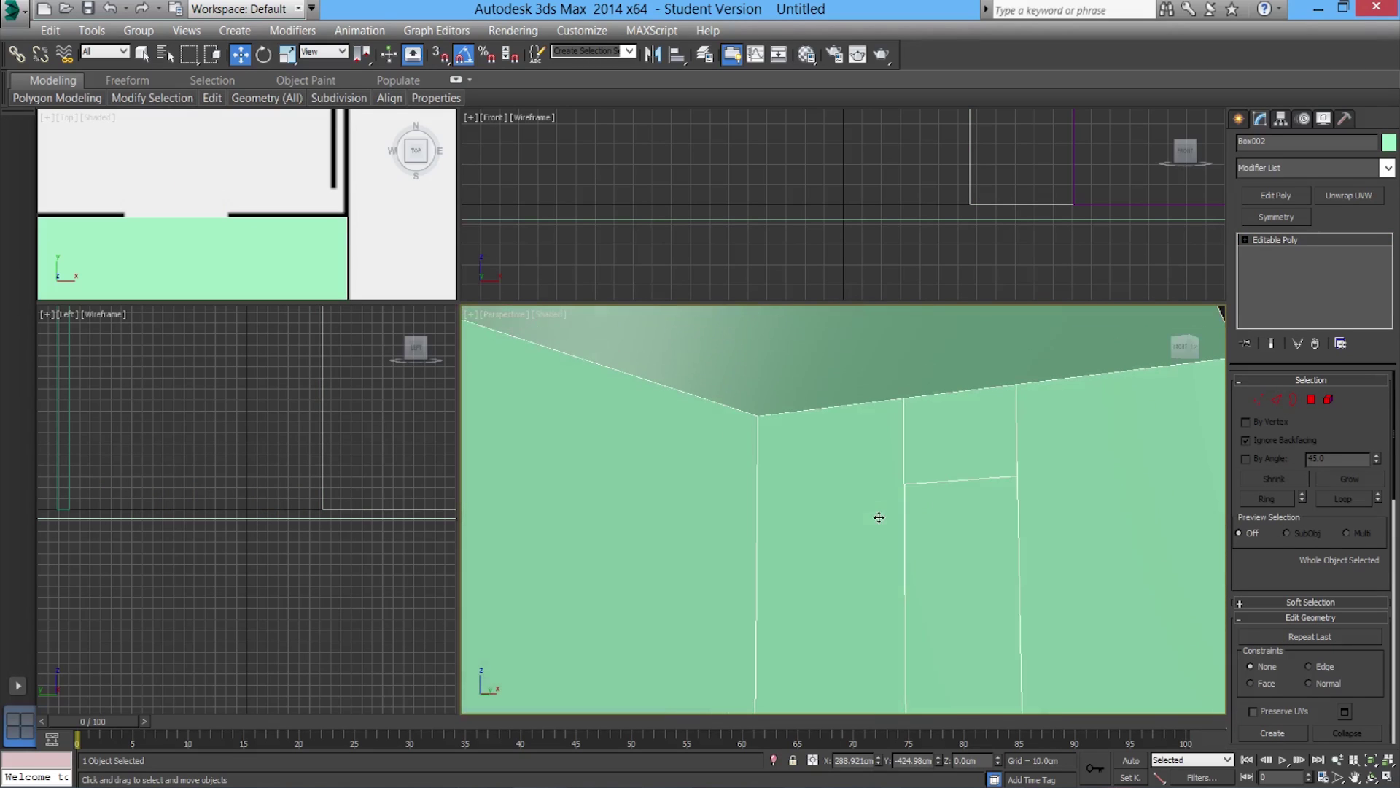
middle_click_drag(952, 487, 1034, 372)
middle_click_drag(920, 505, 942, 479, "alt")
left_click(1259, 399)
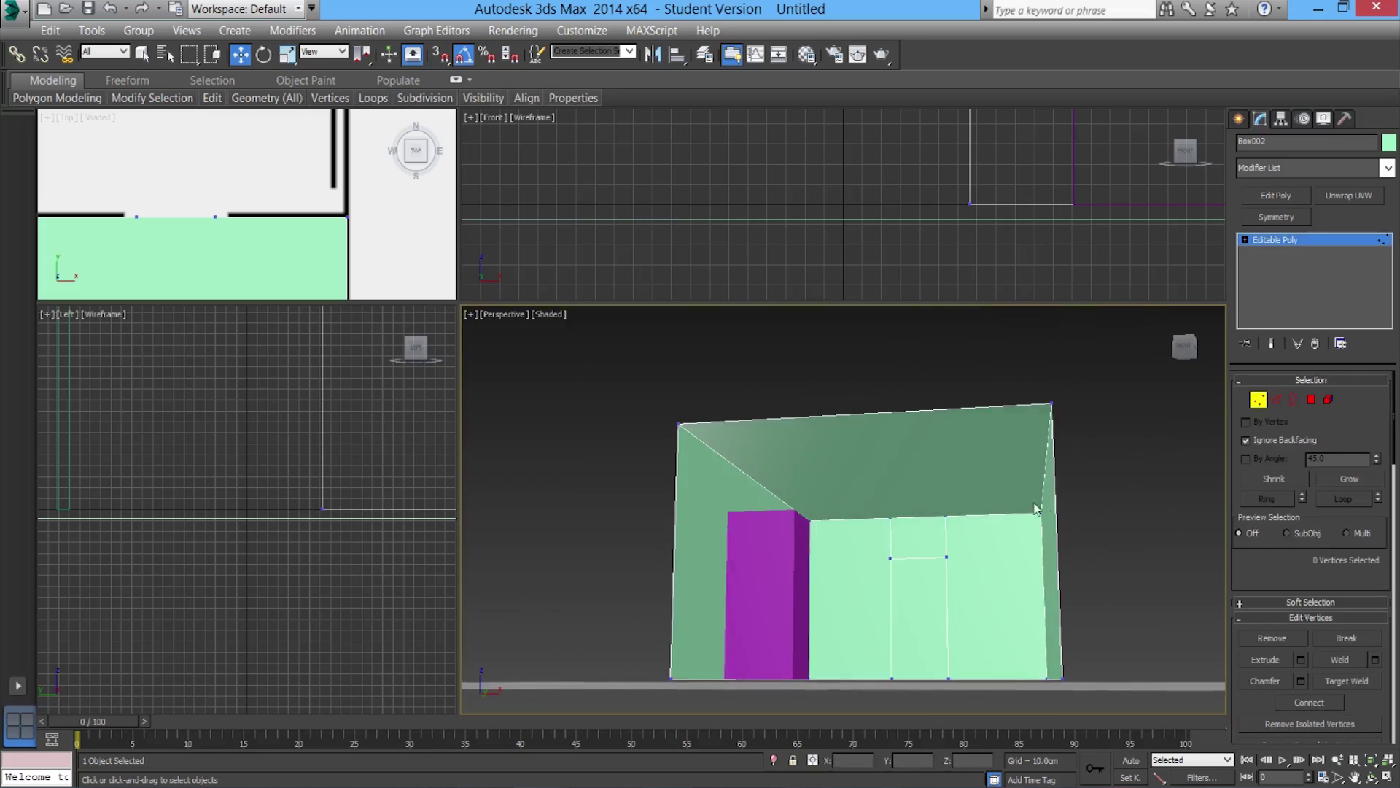
Examine the vertices at the door outline and wall corners of the room box from inside, then clear the vertex selection
middle_click_drag(819, 524, 842, 391, "alt")
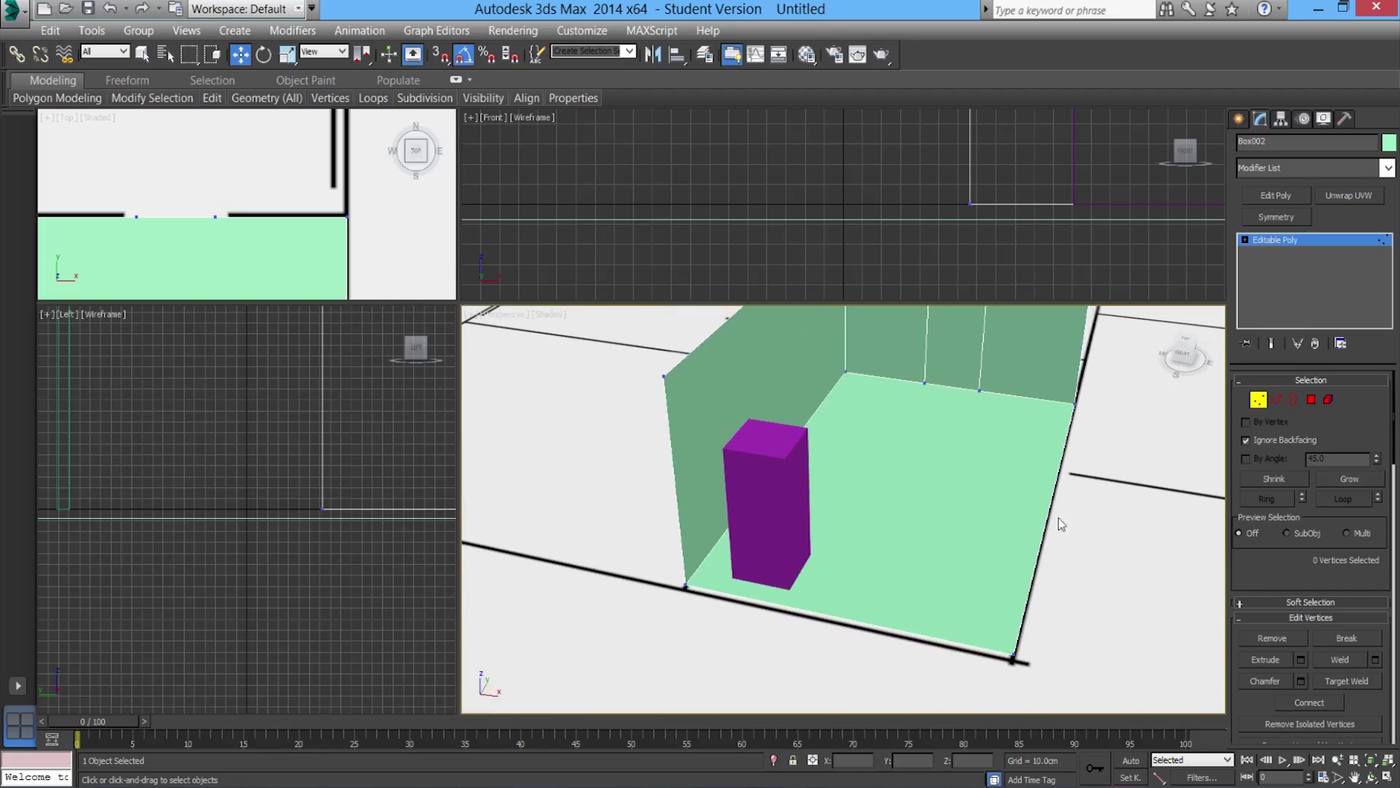
middle_click_drag(817, 513, 897, 504, "alt")
scroll(897, 505, "up", 3)
left_click(854, 420)
left_click(989, 413)
left_click(988, 483)
left_click(989, 693)
left_click(854, 682)
middle_click_drag(857, 678, 820, 528)
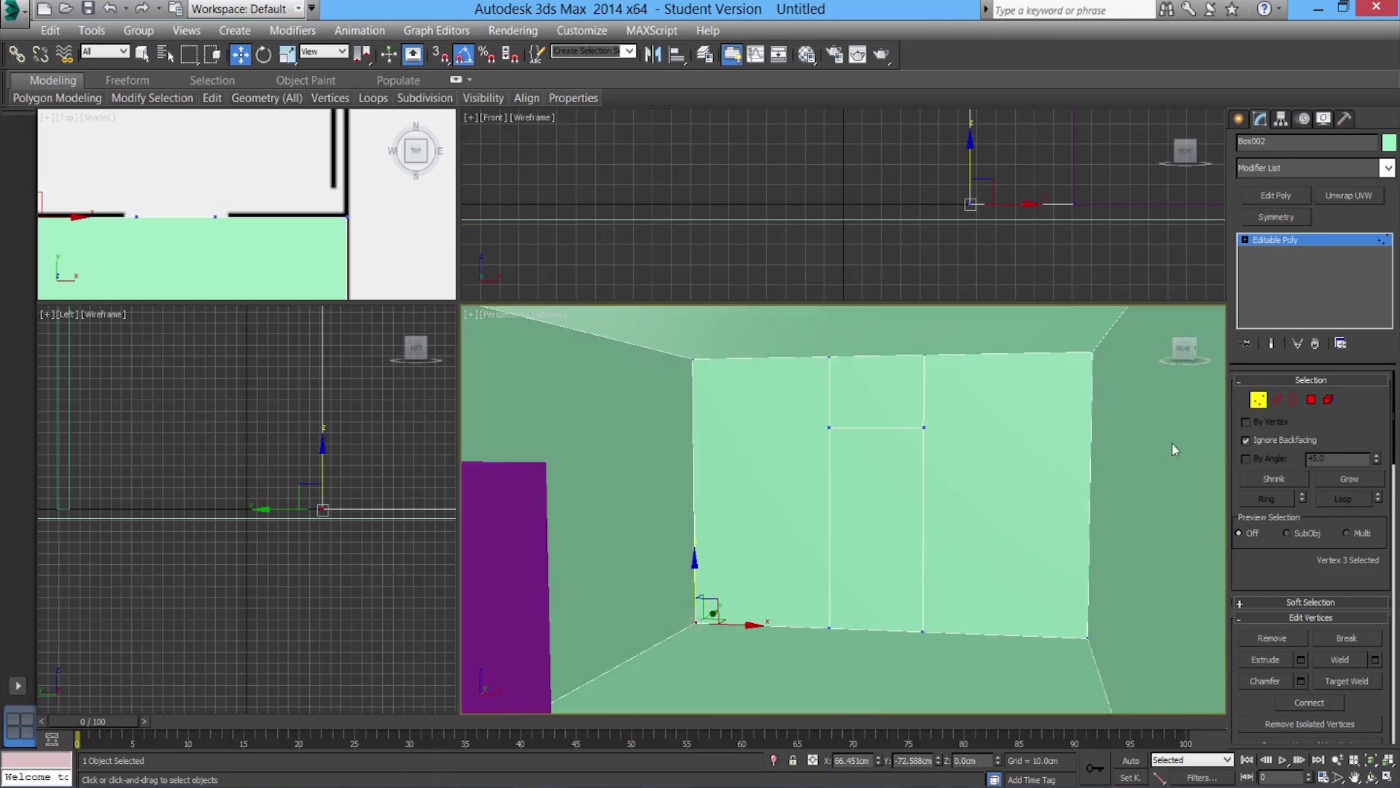
left_click(765, 389)
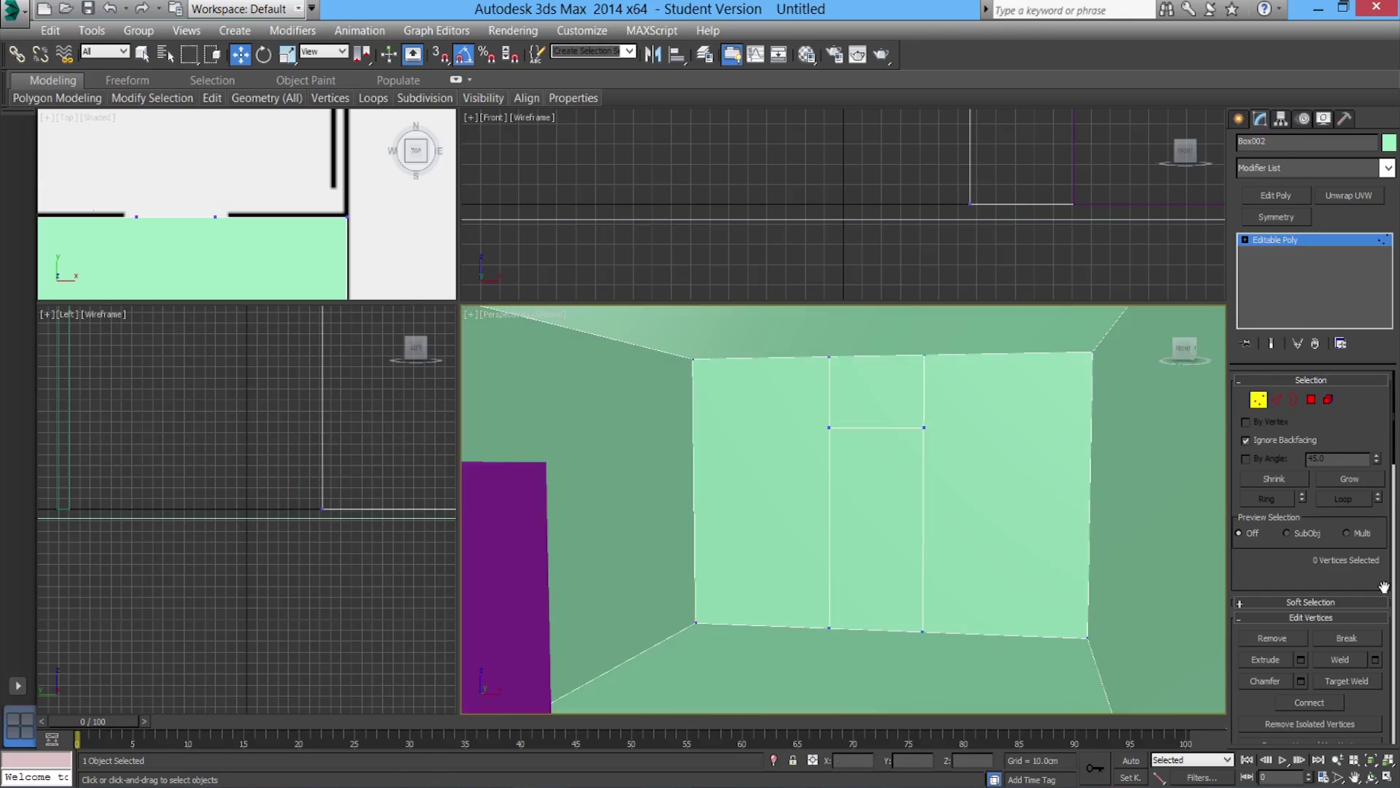
Target-weld the two ceiling vertices above the door outline to the nearest upper corners of that wall
left_click(1354, 682)
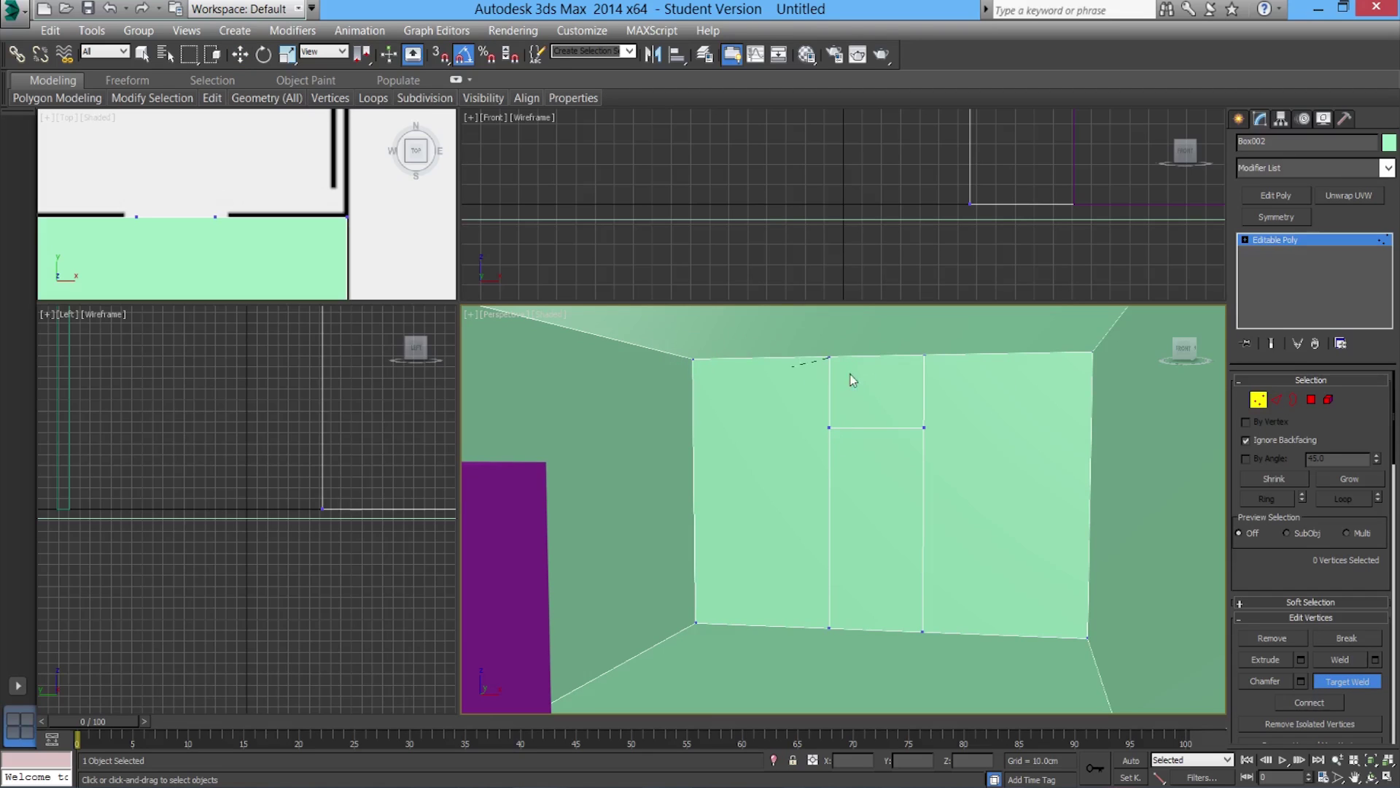
left_click(691, 359)
middle_click_drag(970, 412, 828, 365)
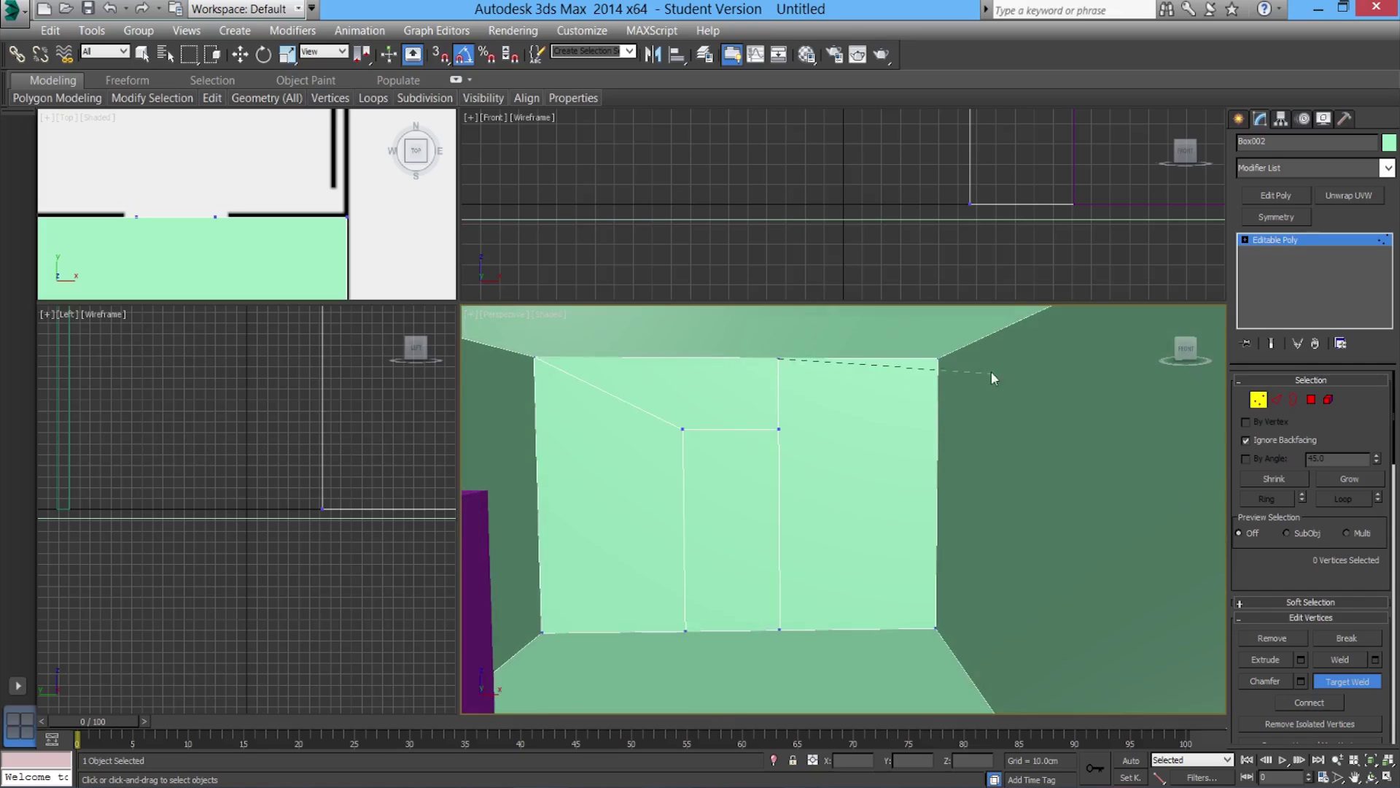
middle_click_drag(940, 361, 849, 470, "alt")
scroll(849, 470, "down", 6)
key("w")
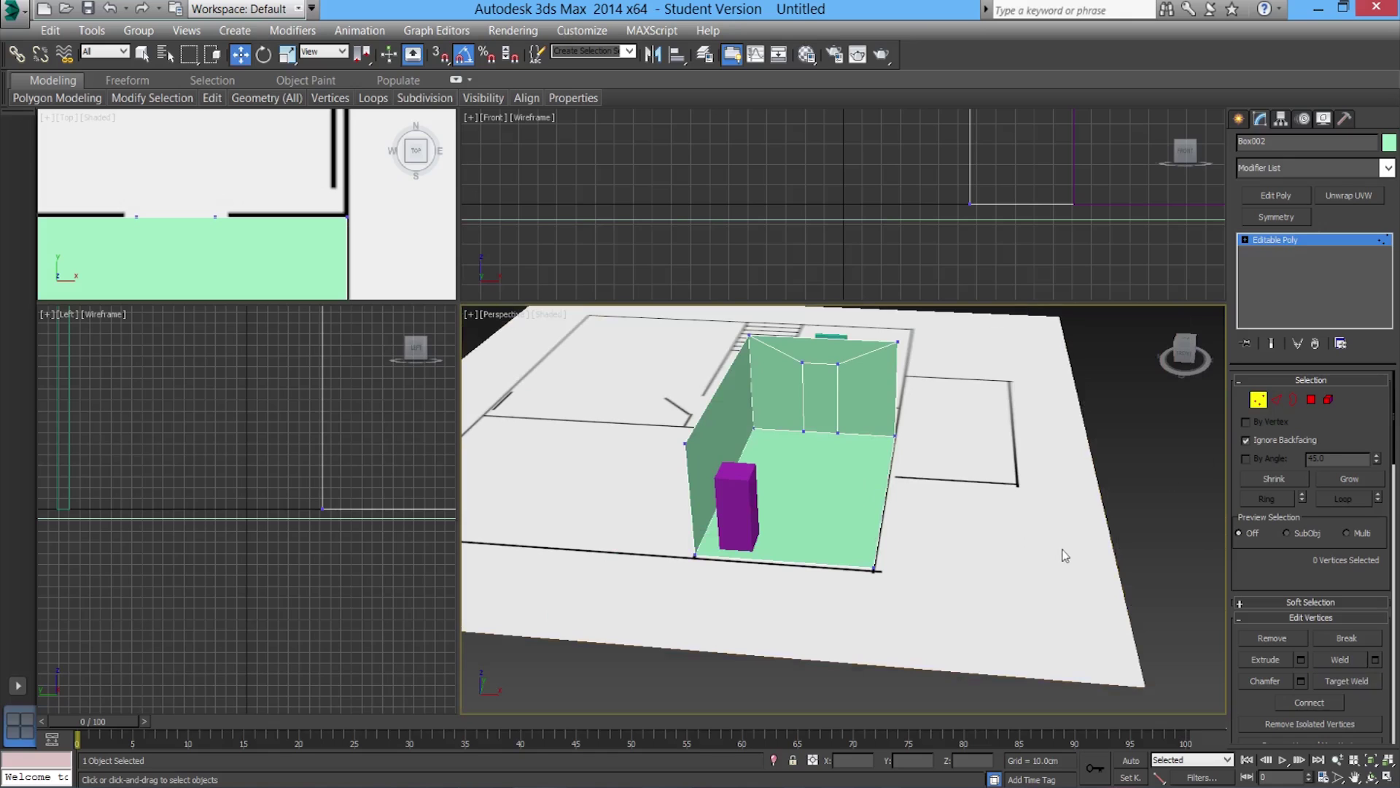
scroll(1022, 528, "up", 6)
left_click(1347, 681)
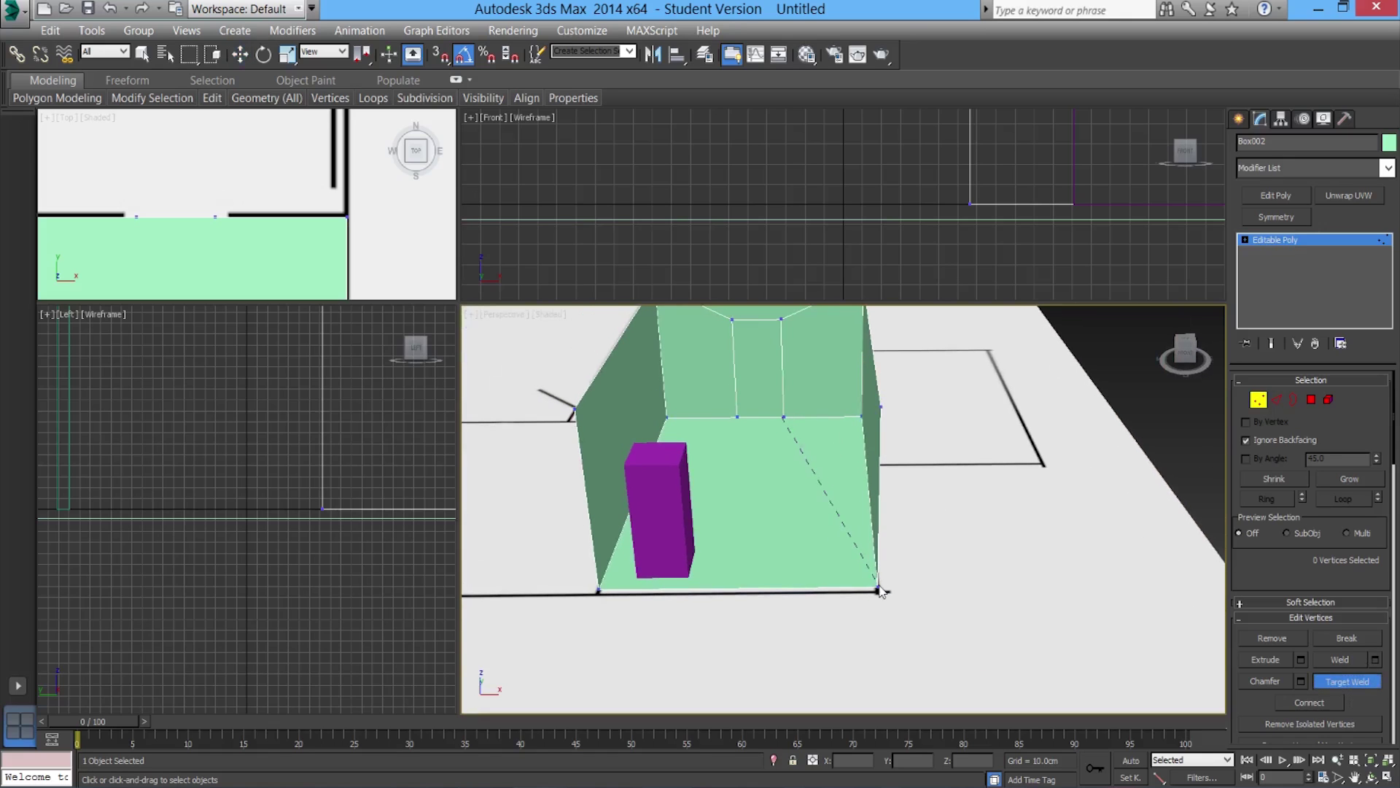
key("w")
Connect the door outline's east floor vertex to the room's east floor corner on the opposite wall
left_click(784, 417)
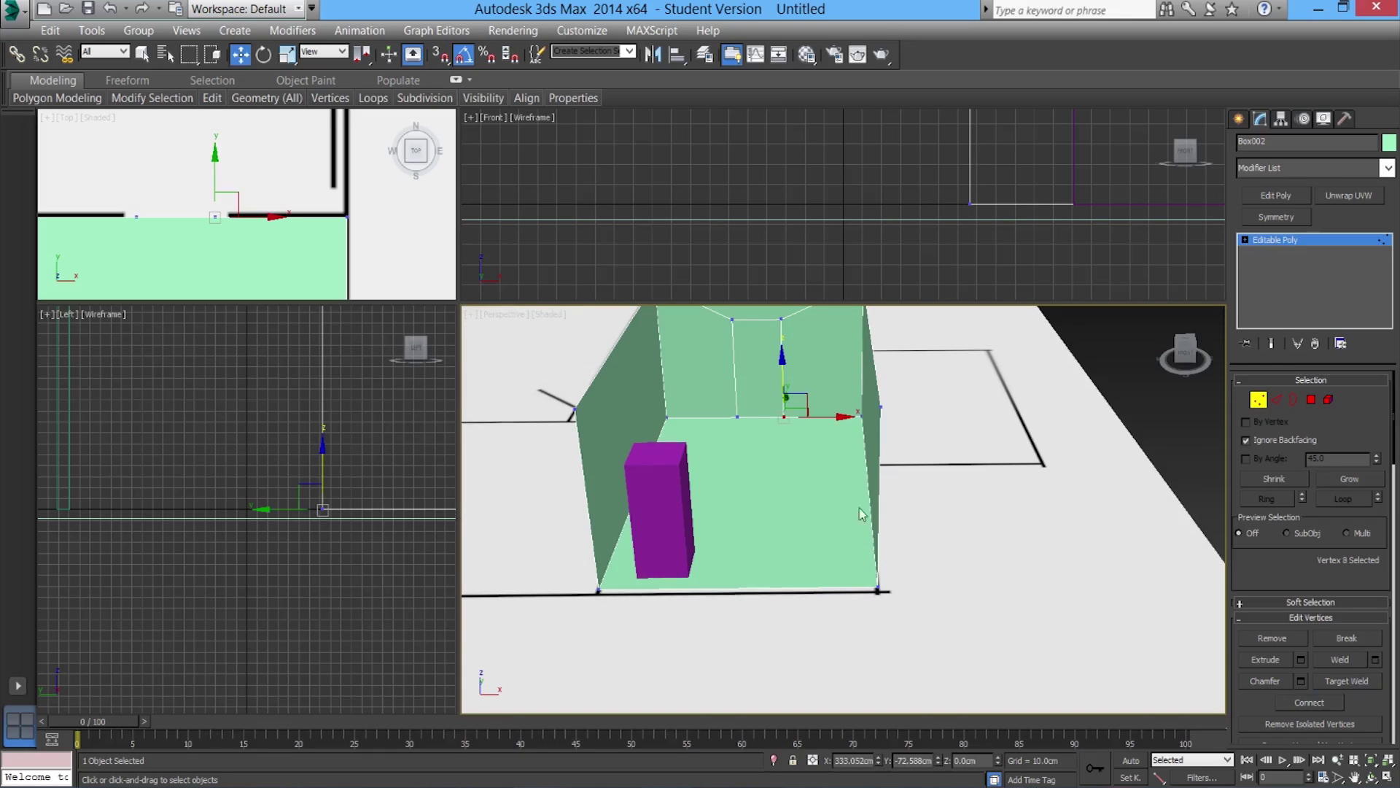
left_click(877, 588, "ctrl")
middle_click_drag(826, 602, 864, 583, "alt")
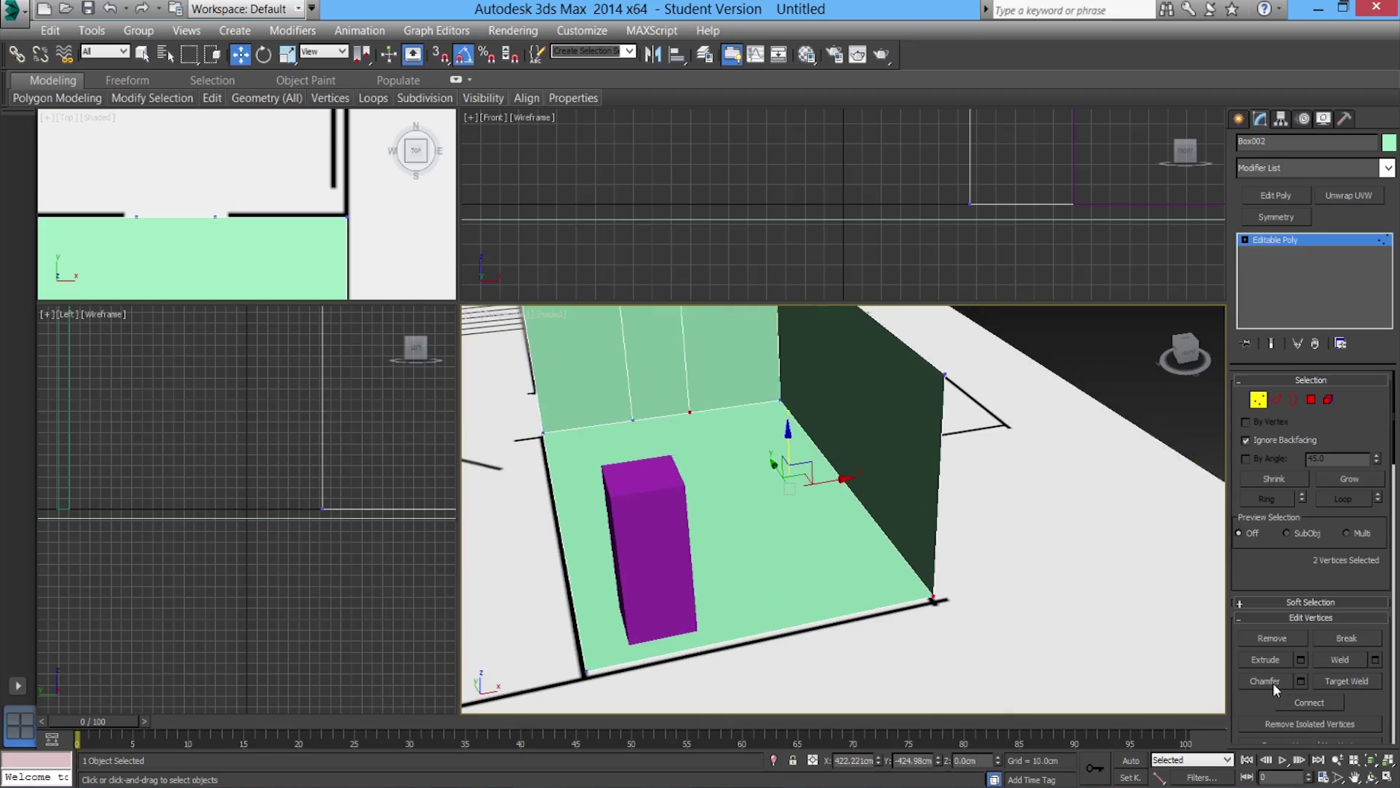
left_click(1311, 703)
middle_click_drag(885, 558, 813, 394, "alt")
Connect the door outline's west floor vertex to the room's west floor corner on the opposite wall
left_click(808, 362)
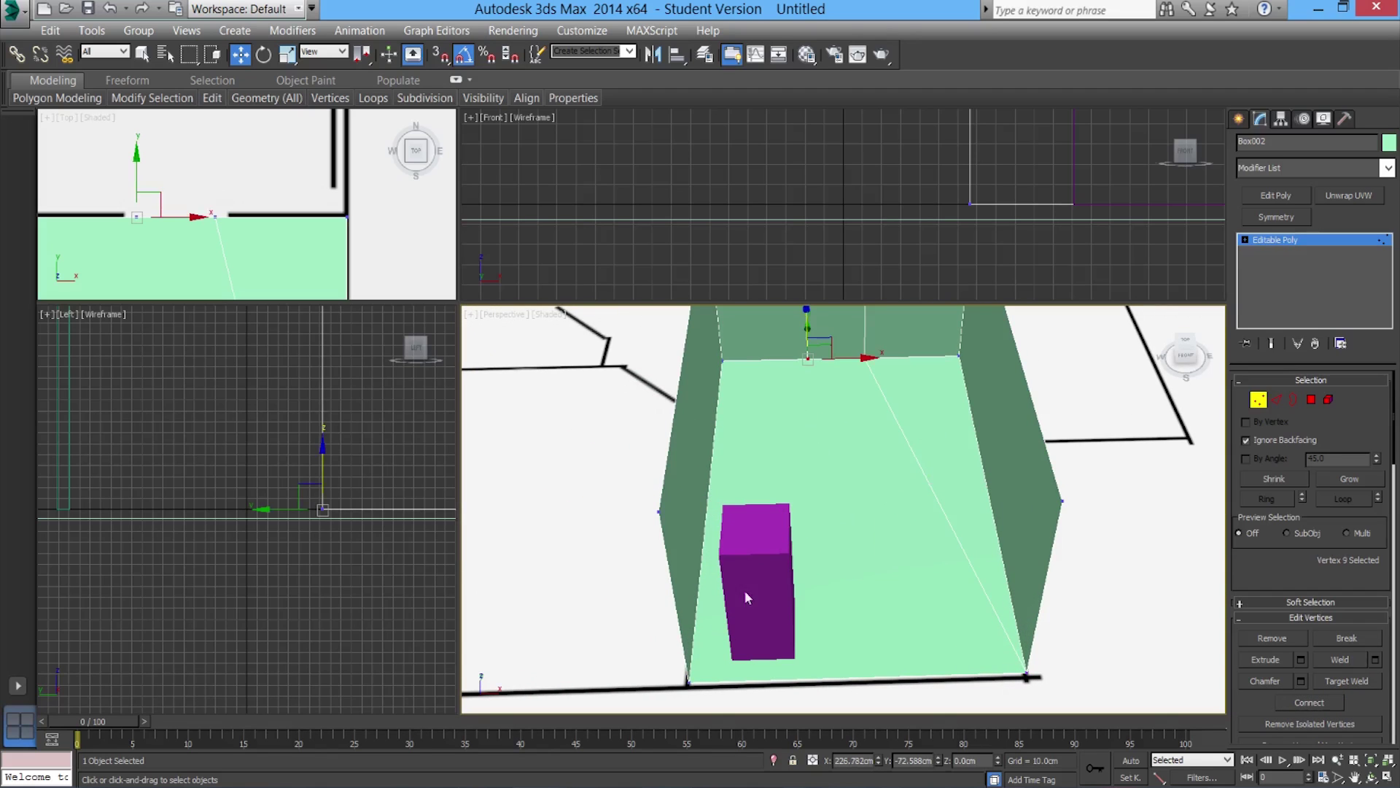
left_click(688, 680, "ctrl")
middle_click_drag(997, 604, 965, 496, "alt")
middle_click_drag(925, 405, 952, 481)
left_click(924, 505)
middle_click_drag(756, 466, 806, 466, "alt")
middle_click_drag(844, 328, 832, 539, "alt")
scroll(939, 423, "up", 4)
scroll(944, 484, "down", 4)
scroll(956, 543, "down", 4)
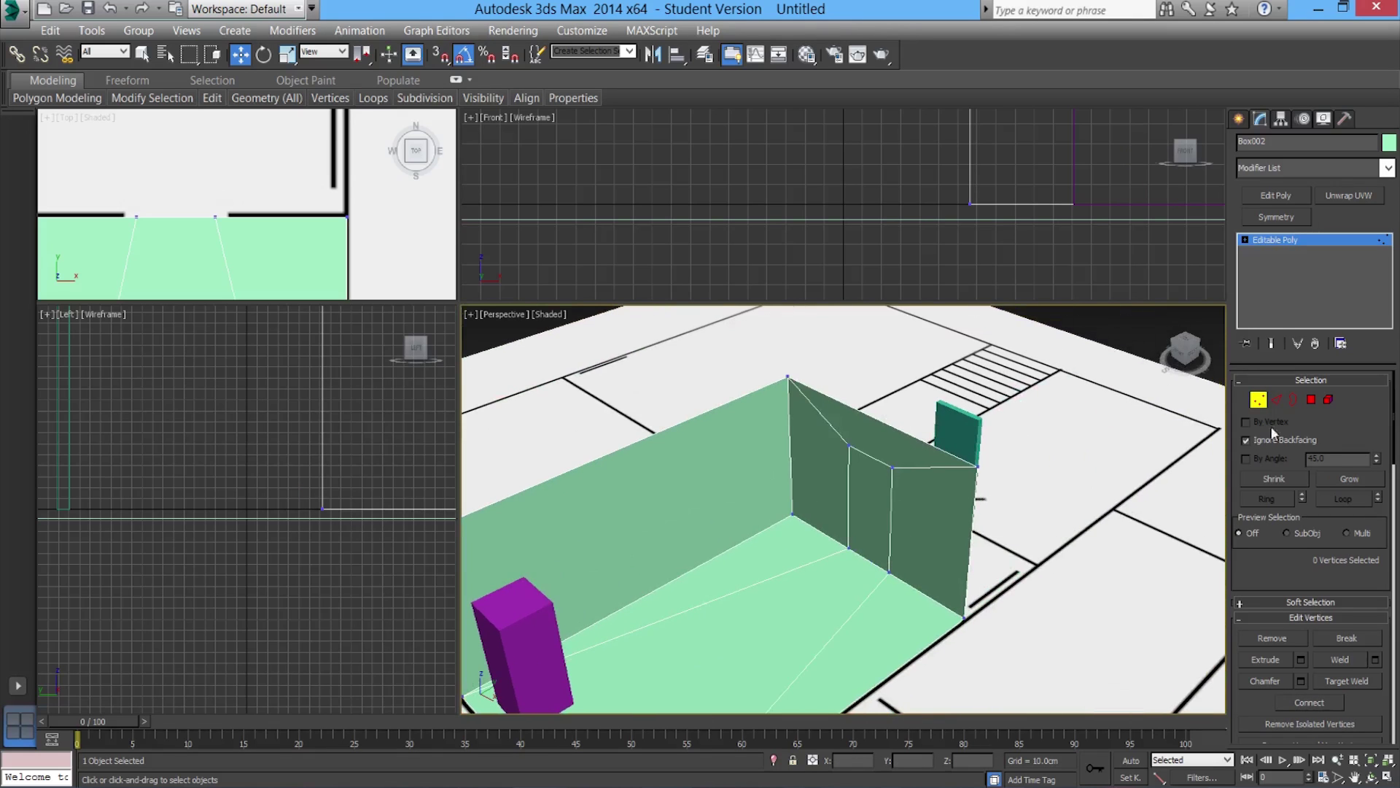
Switch to polygon editing and select the door-shaped polygon in the wall
left_click(1311, 399)
left_click(903, 499)
left_click(876, 504)
scroll(861, 518, "up", 6)
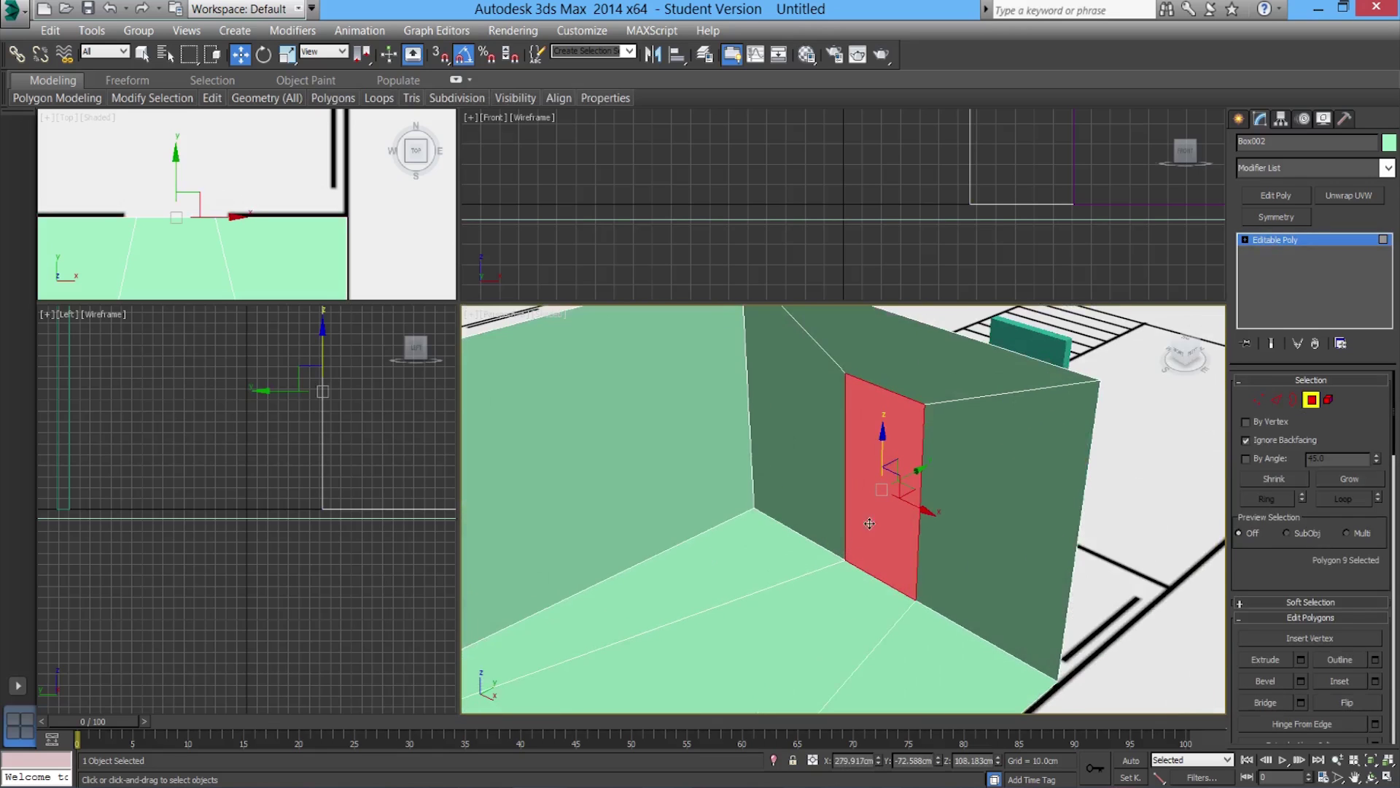
mouse_move(839, 529)
middle_mouse_down("alt")
mouse_move(891, 490)
mouse_move(872, 601)
mouse_move(837, 589)
mouse_move(835, 550)
middle_mouse_up("alt")
scroll(860, 598, "up", 2)
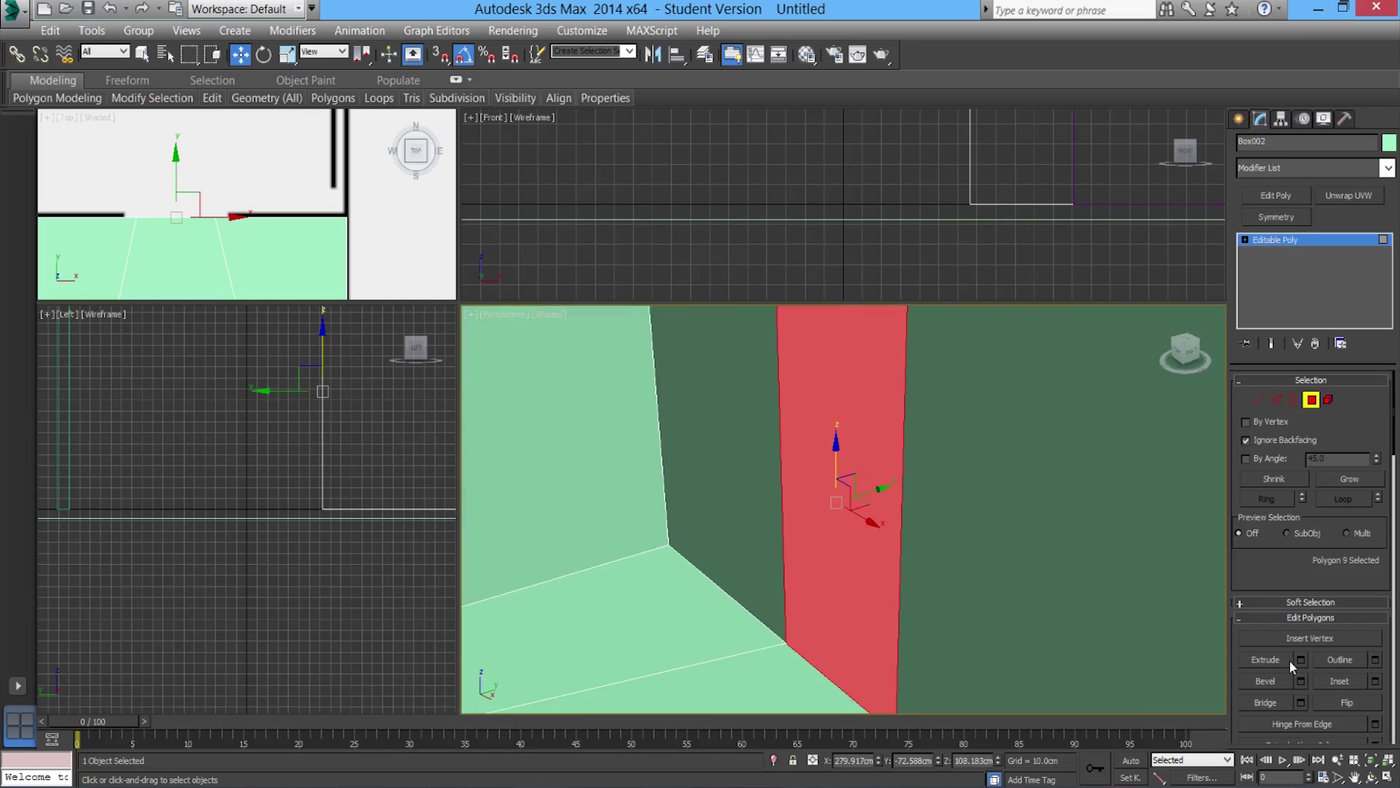
scroll(942, 562, "down", 5)
scroll(831, 522, "up", 2)
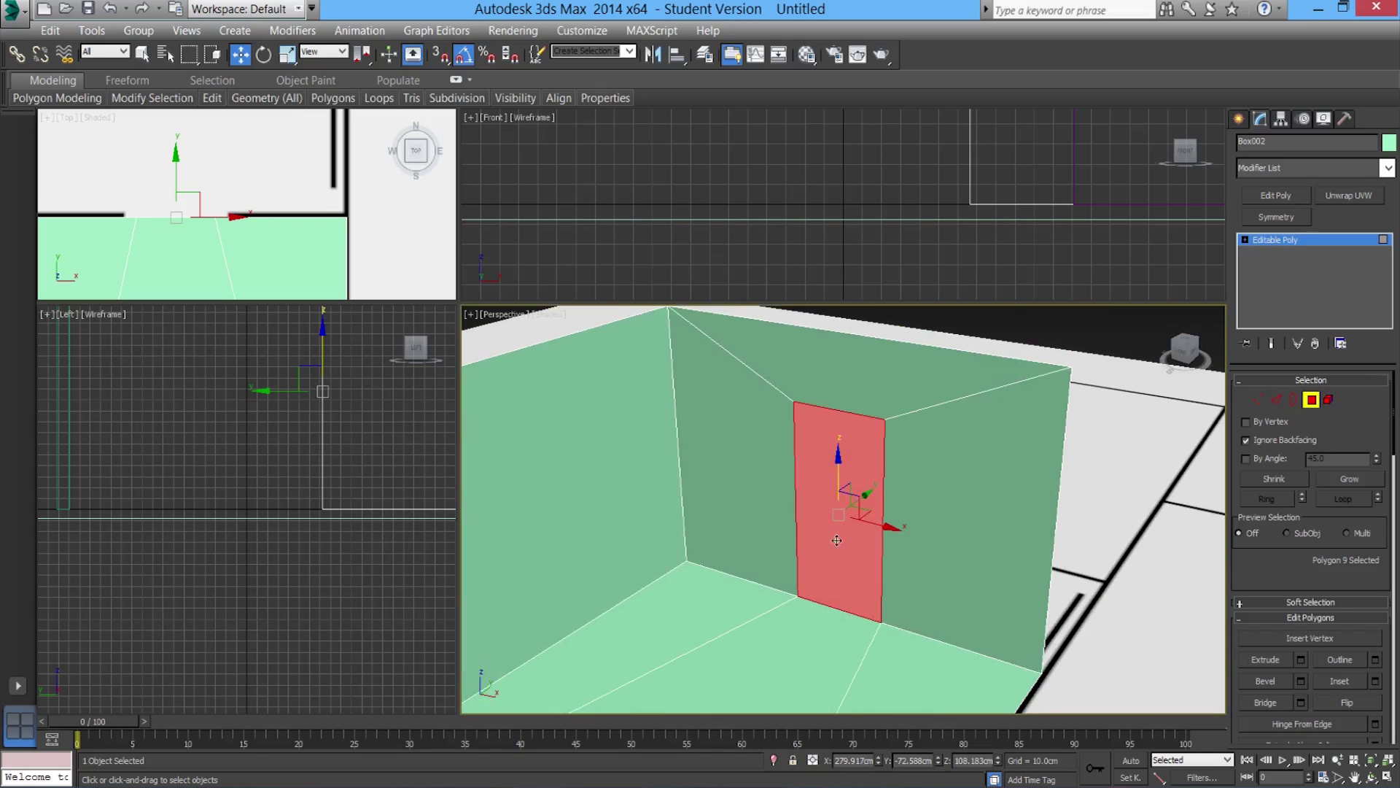
Try deleting the door polygon to leave an open hole, and undo the deletion
key("Delete")
middle_click_drag(869, 573, 1050, 532)
key("ctrl+z")
Extrude the door polygon outward with a height of -10 cm and apply it while keeping the extrusion going
middle_click_drag(920, 551, 781, 571, "alt")
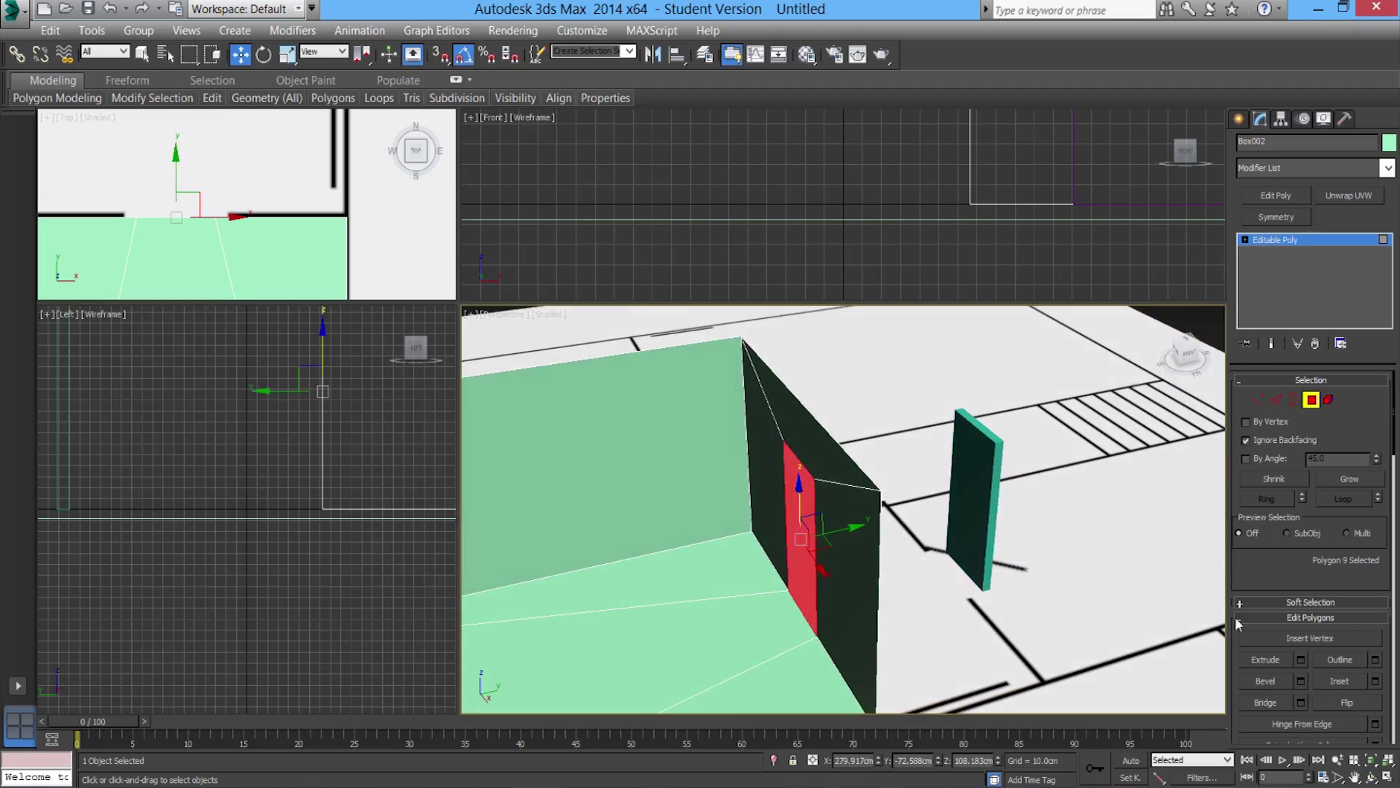
left_click(1302, 661)
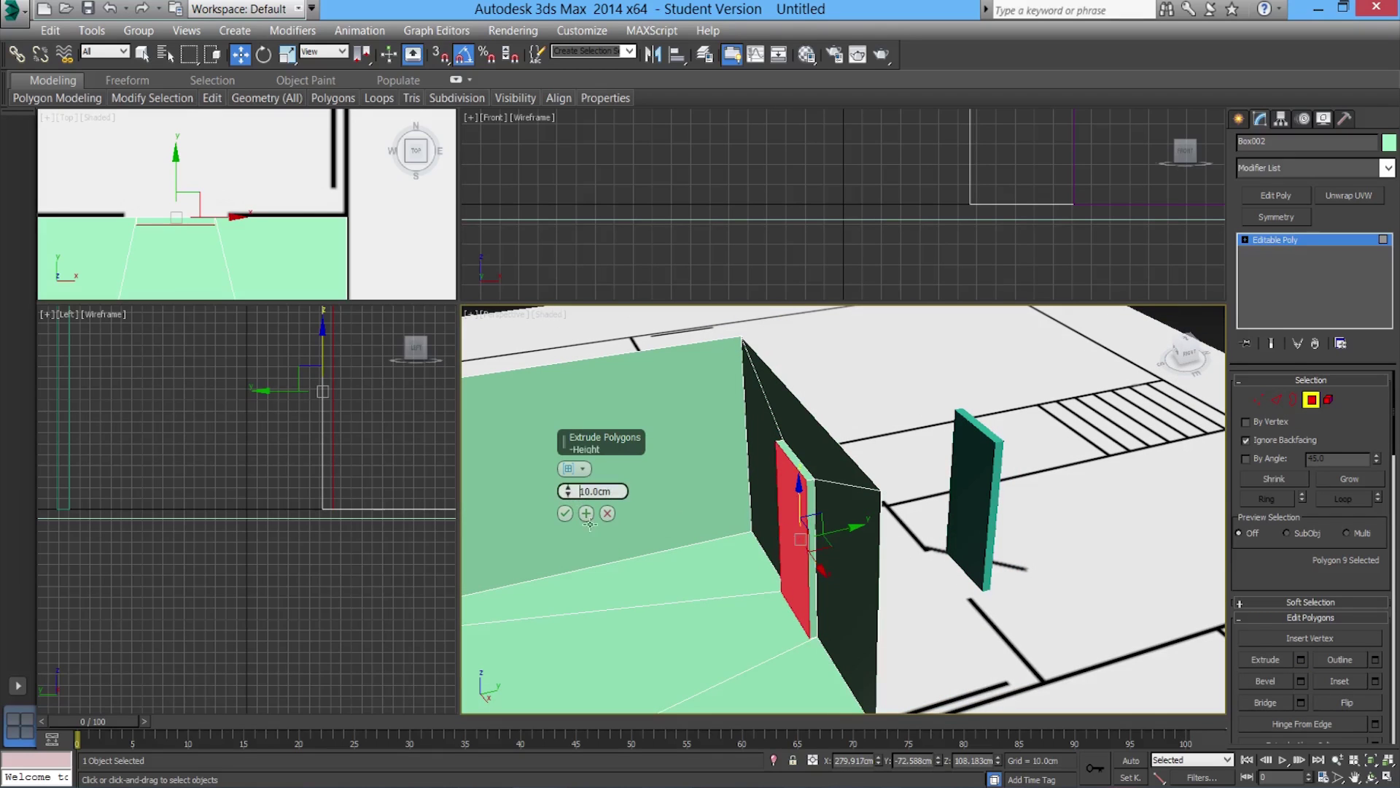
type("-")
key("Return")
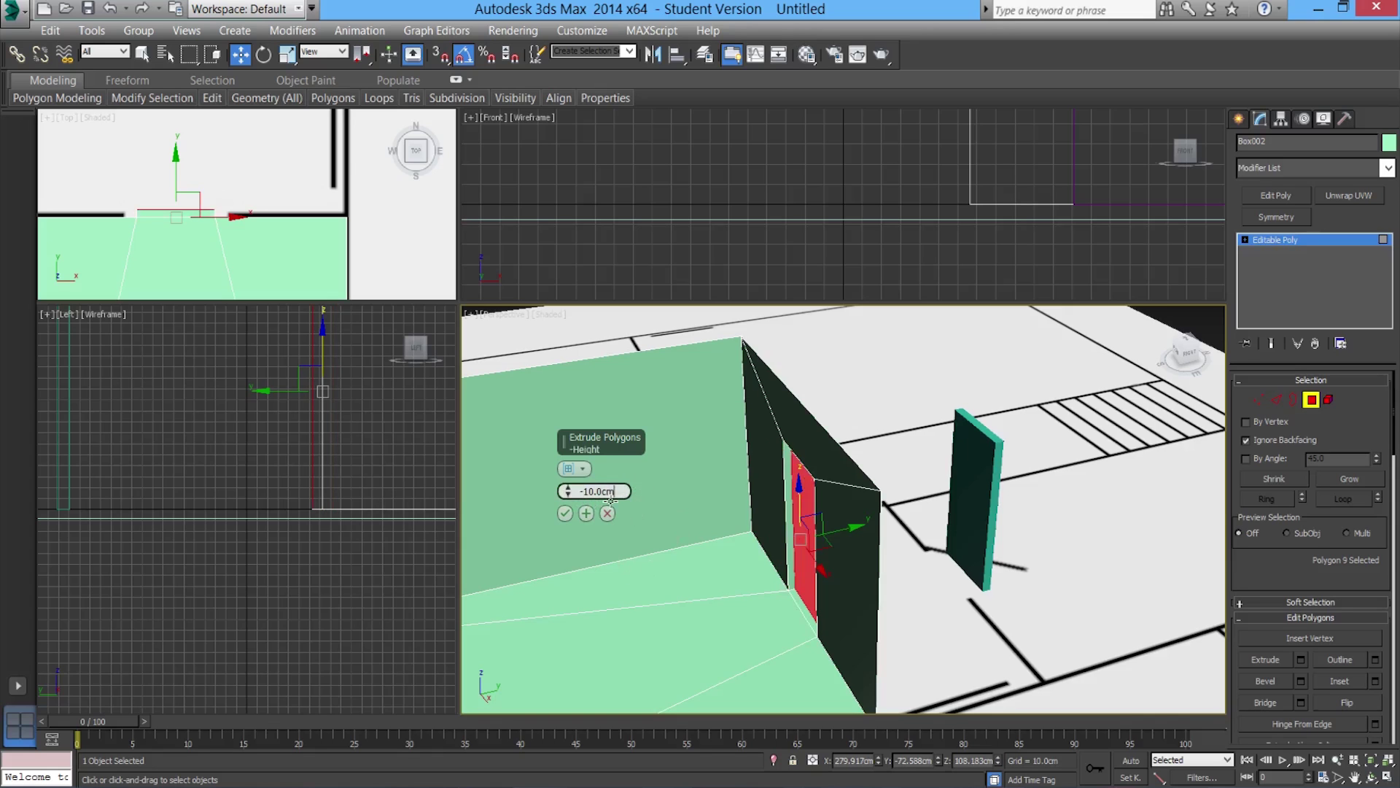
scroll(806, 543, "up", 5)
middle_click_drag(814, 558, 848, 528, "alt")
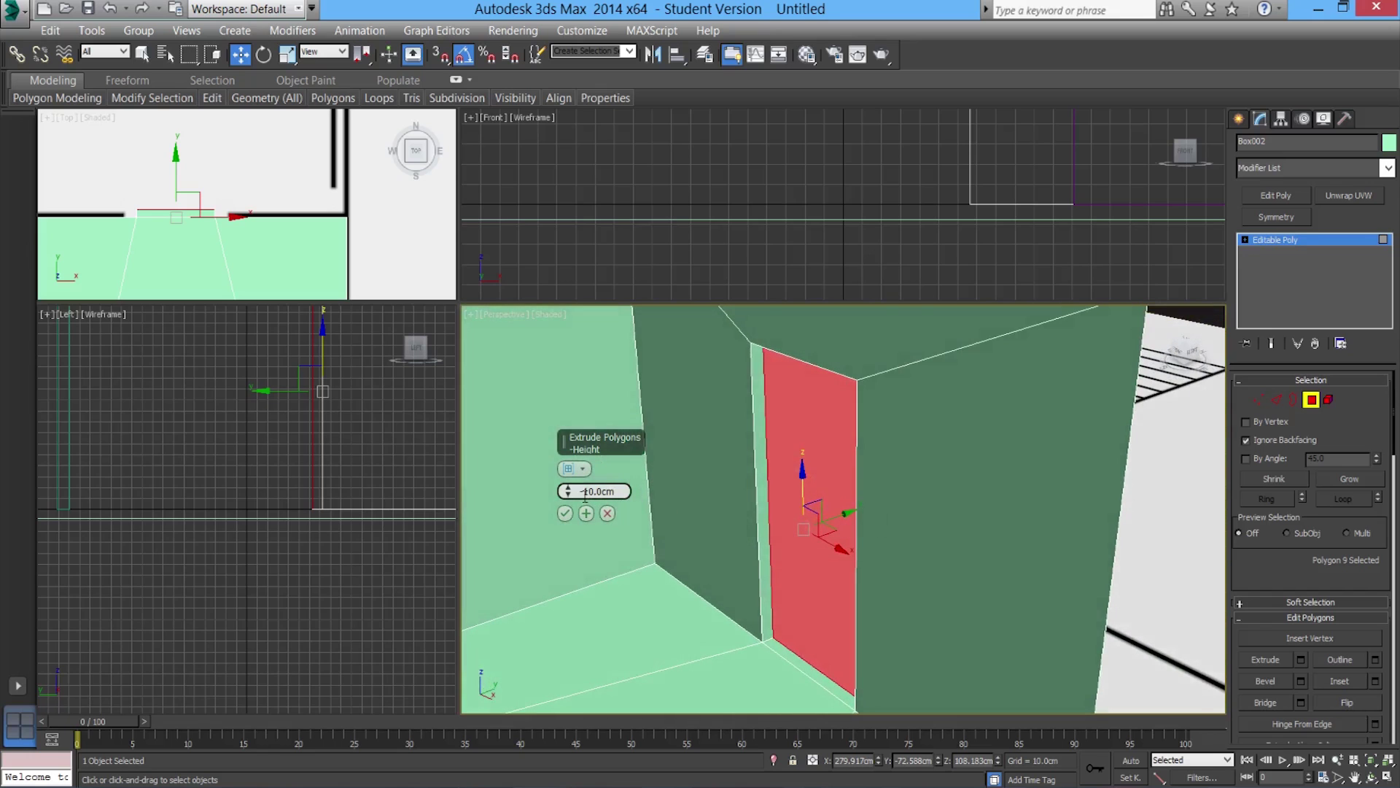
middle_click_drag(722, 516, 878, 548, "alt")
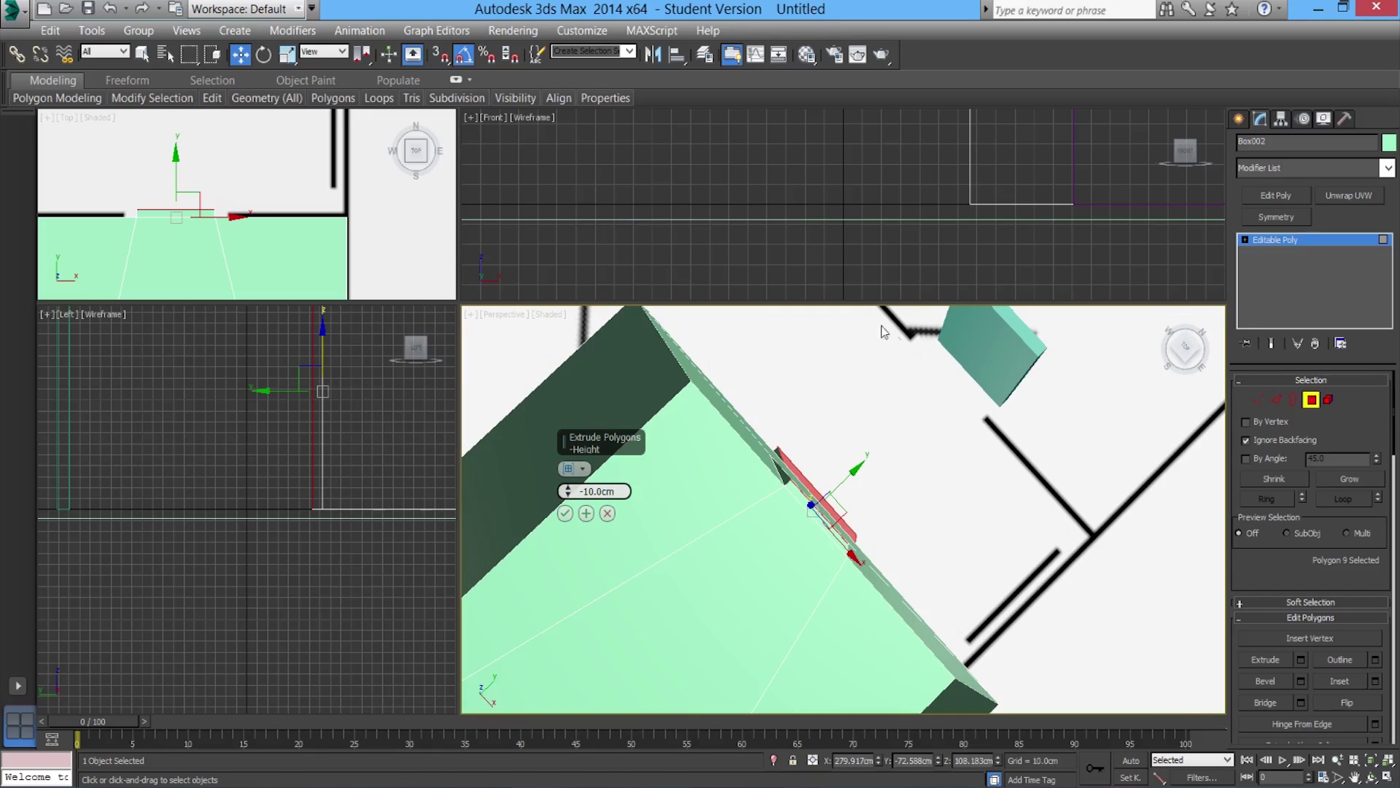
middle_click_drag(940, 495, 932, 446, "alt")
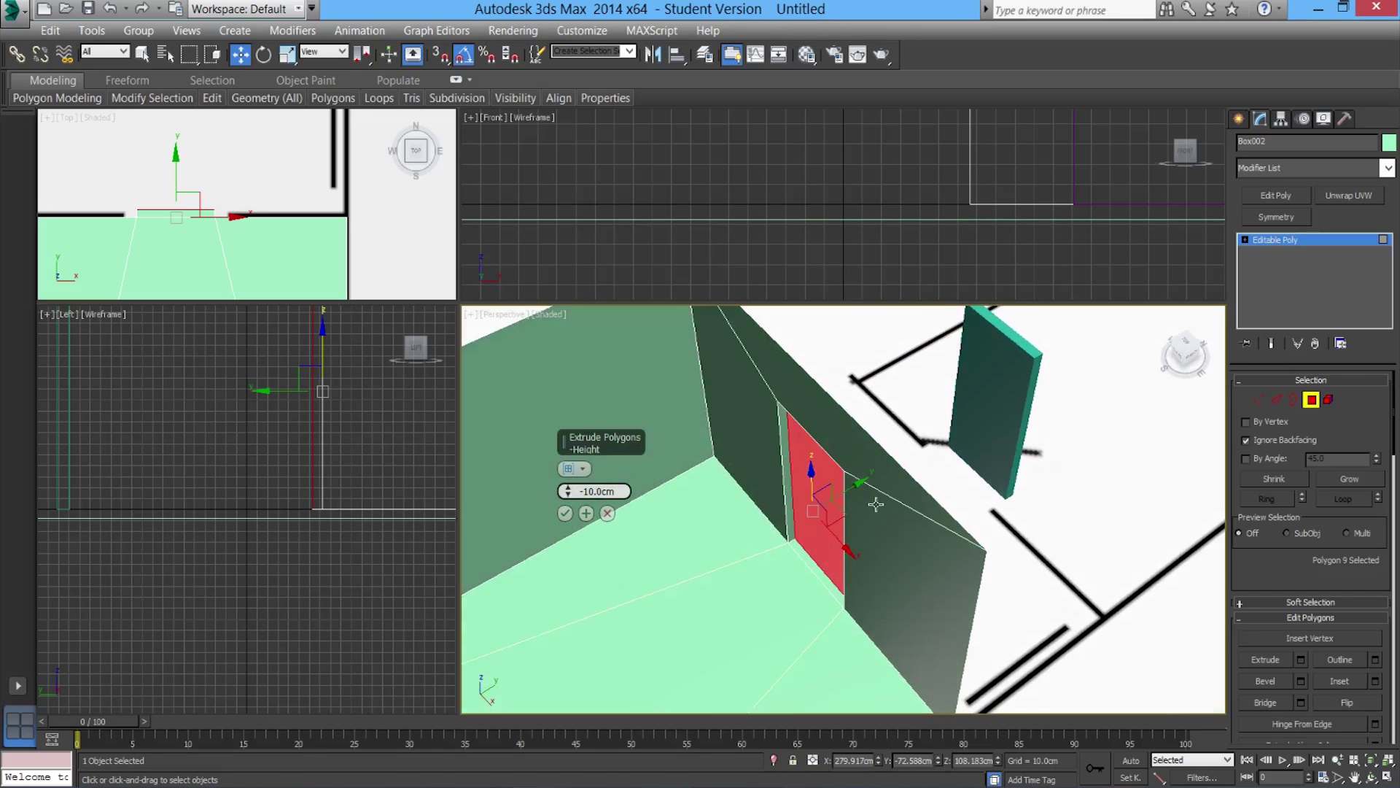
middle_click_drag(899, 532, 798, 547, "alt")
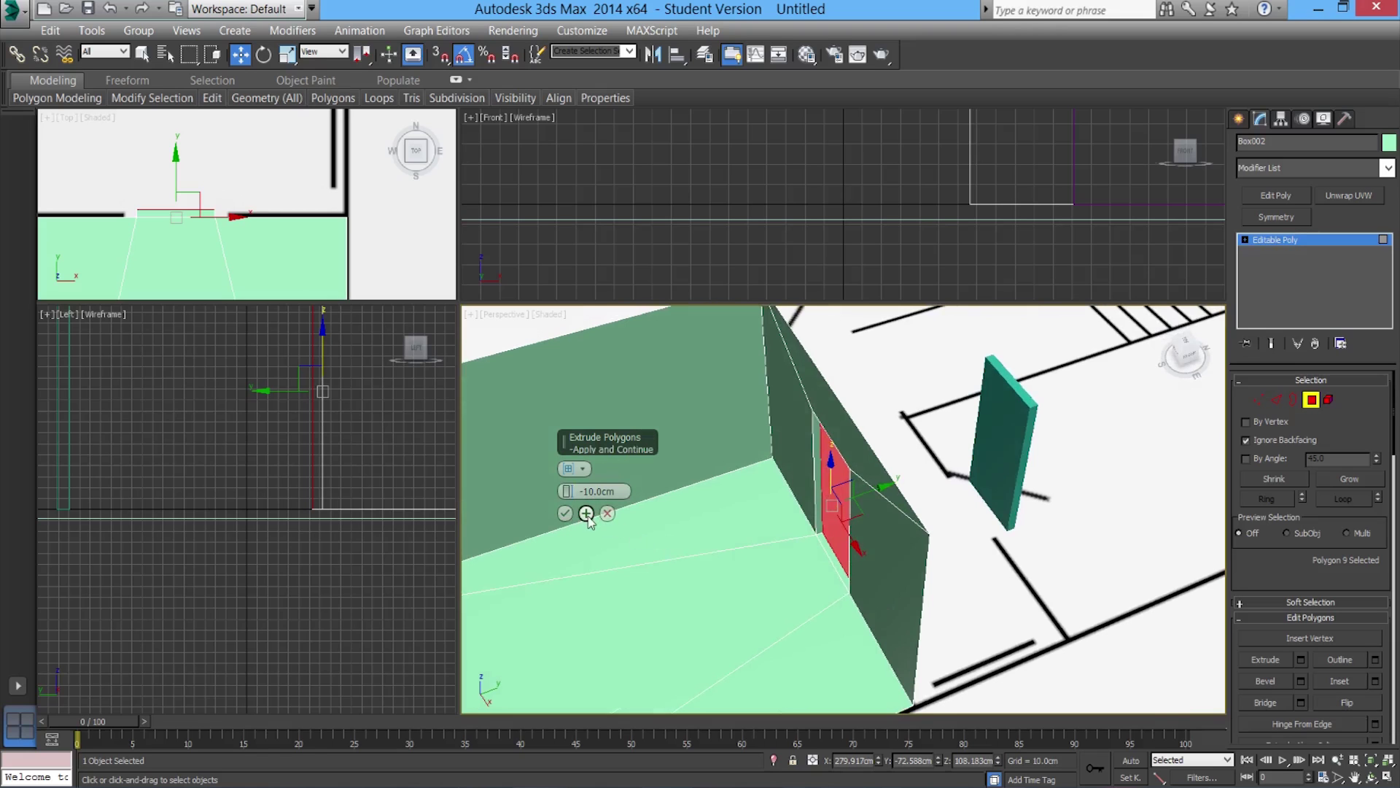
left_click(587, 514)
Extrude the door polygon a second time by about -209 cm across the neighbouring space and confirm
scroll(832, 567, "up", 10)
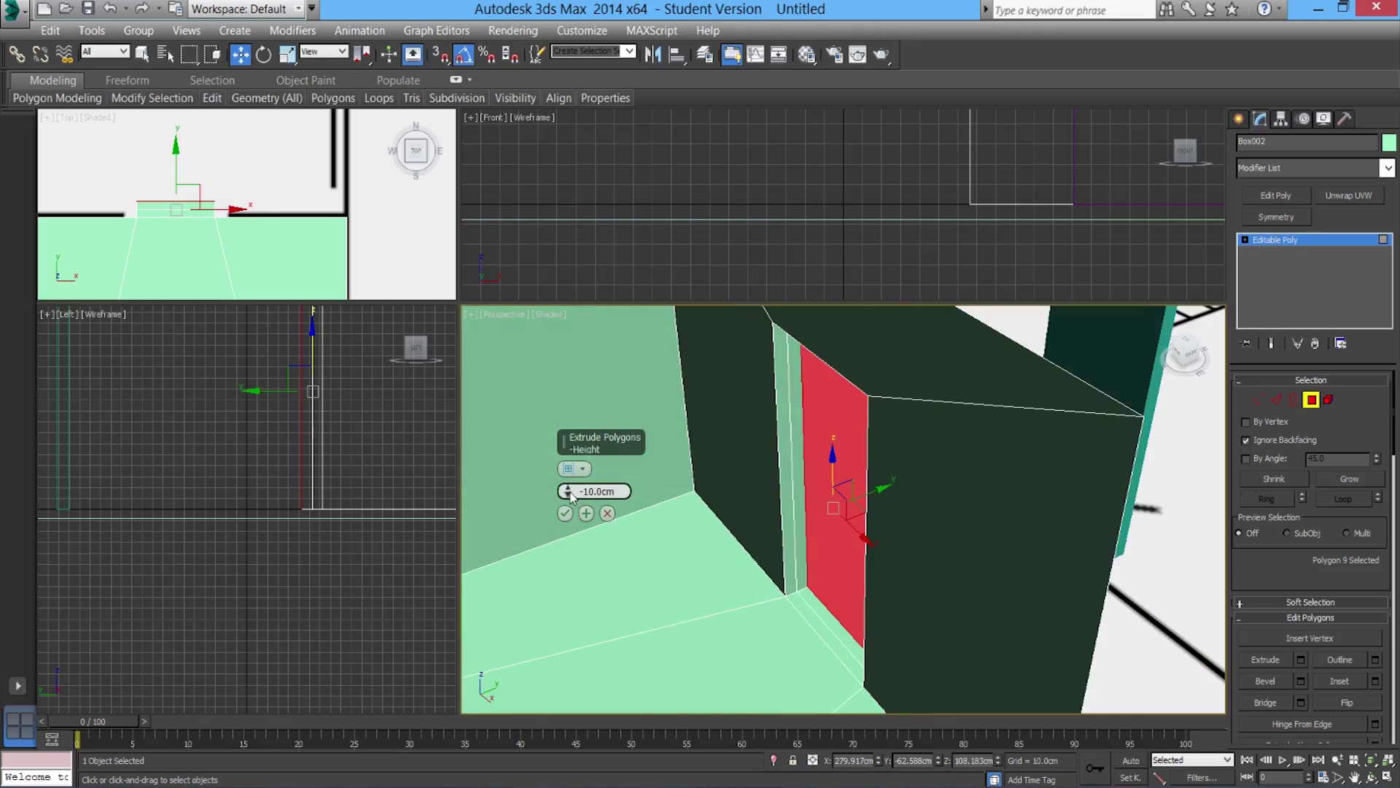
left_click_drag(569, 494, 764, 374)
middle_click_drag(1009, 489, 838, 444, "alt")
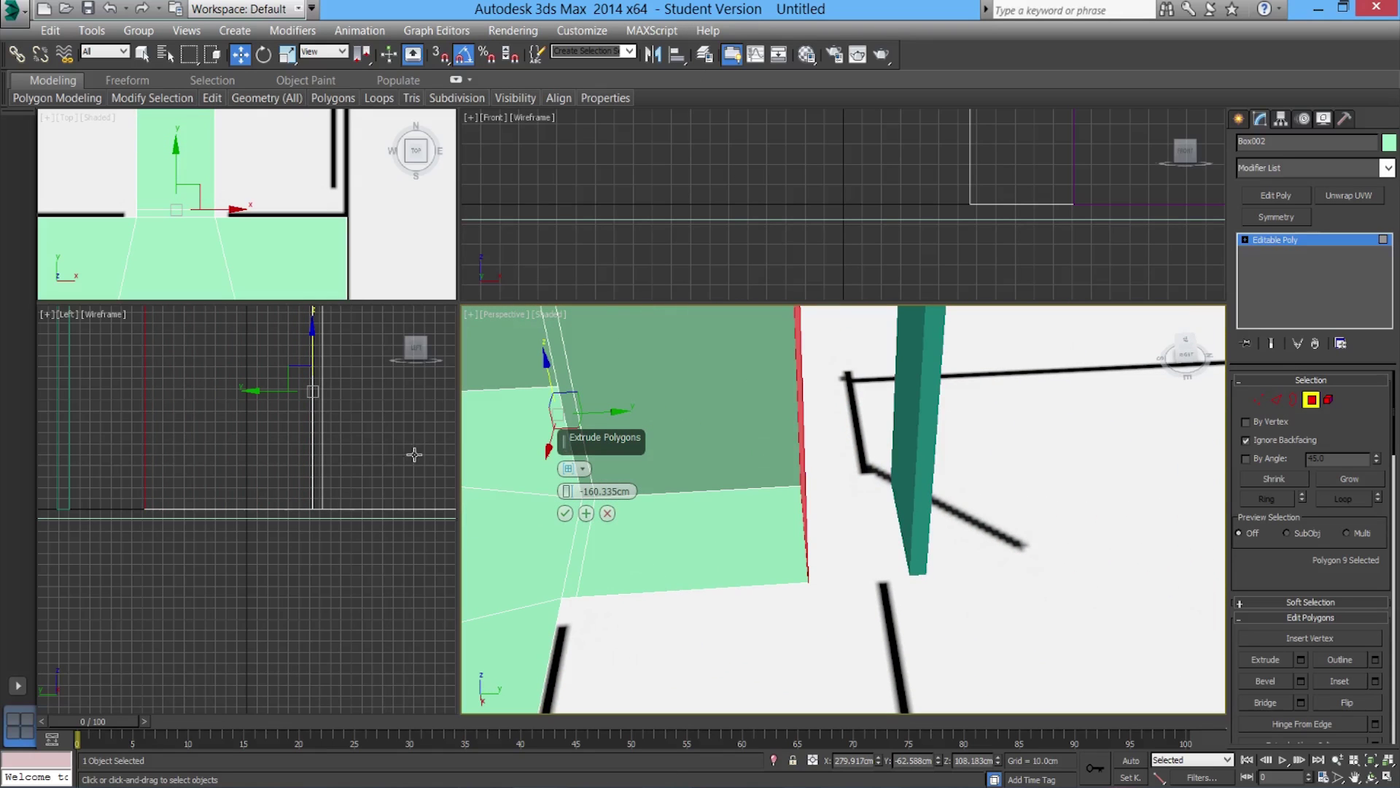
left_click_drag(568, 491, 637, 719)
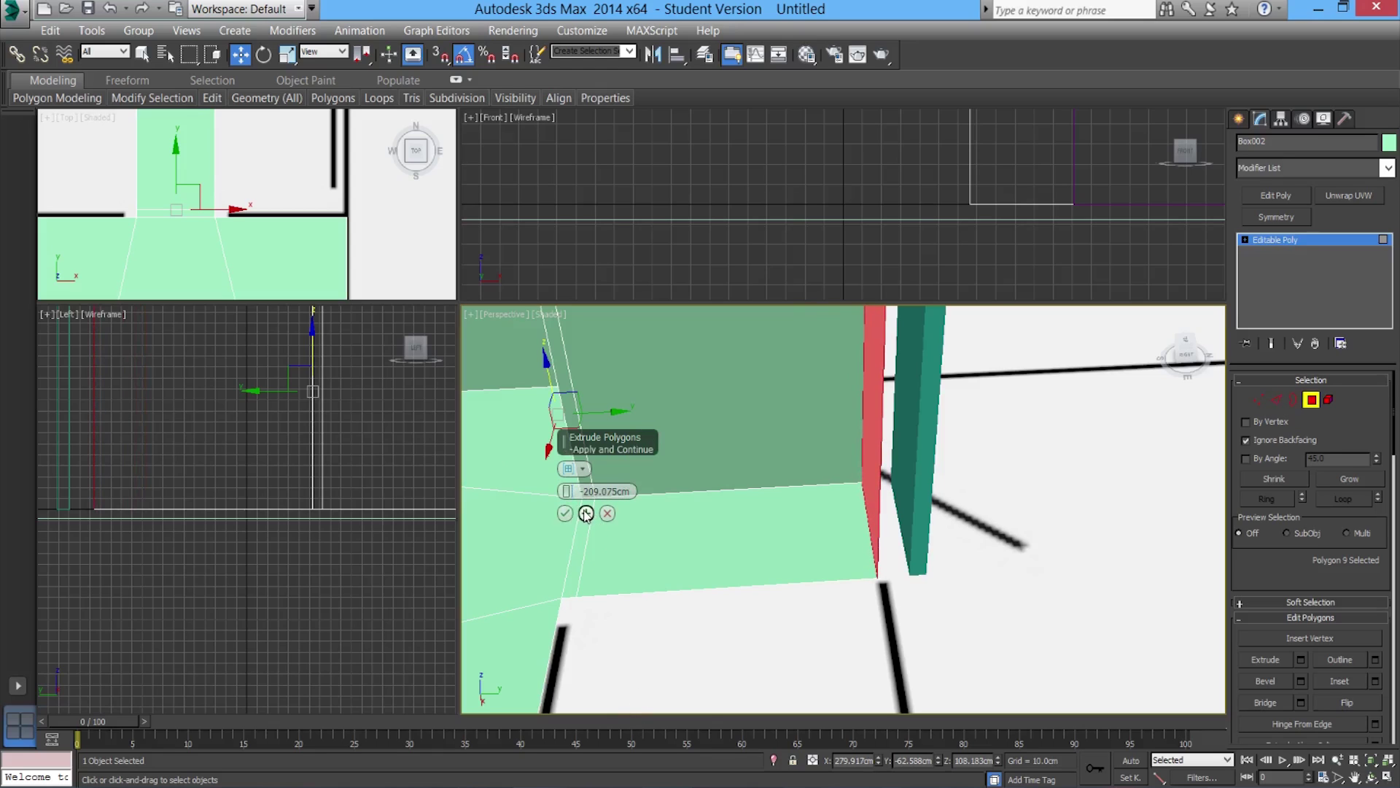
left_click(565, 513)
Extrude the passage's east side polygon by -209.075 cm and move it back along X to the floor plan's wall line
middle_click_drag(565, 514, 1014, 584, "alt")
left_click(763, 438)
left_click(762, 467)
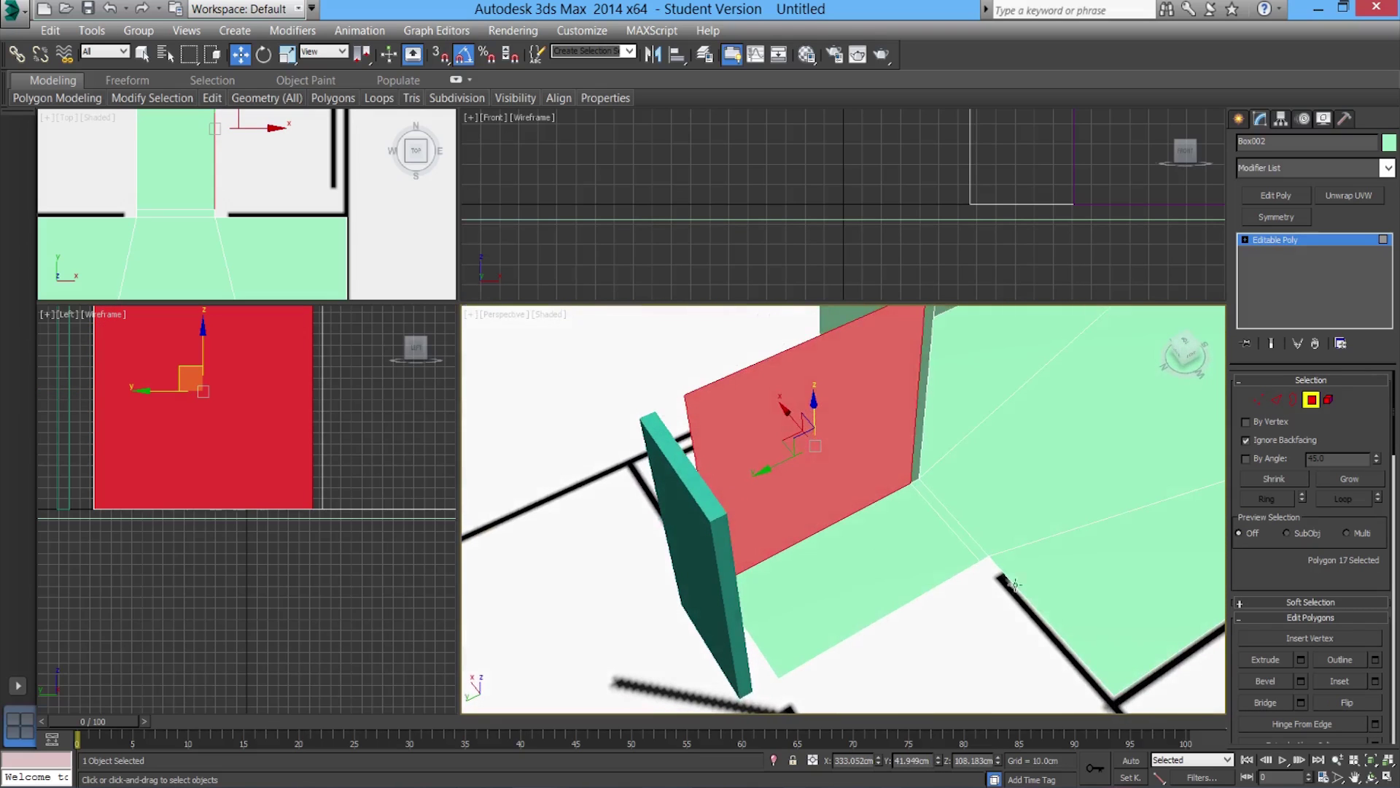
left_click(1301, 659)
middle_click_drag(846, 420, 886, 526, "alt")
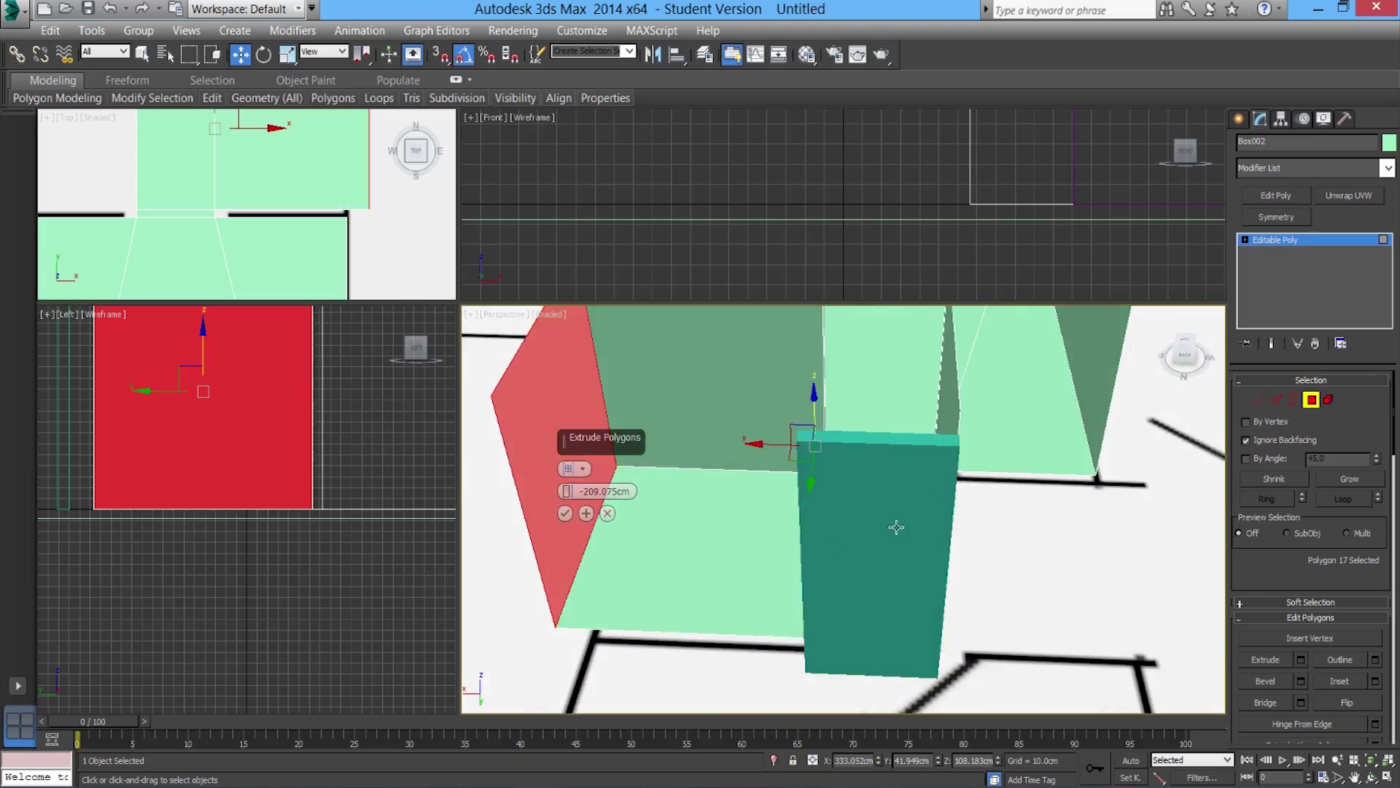
left_click(565, 514)
left_click_drag(536, 445, 572, 441)
Extrude the passage's west side polygon by about -382 cm and confirm
middle_click_drag(573, 441, 737, 525, "alt")
left_click(741, 509)
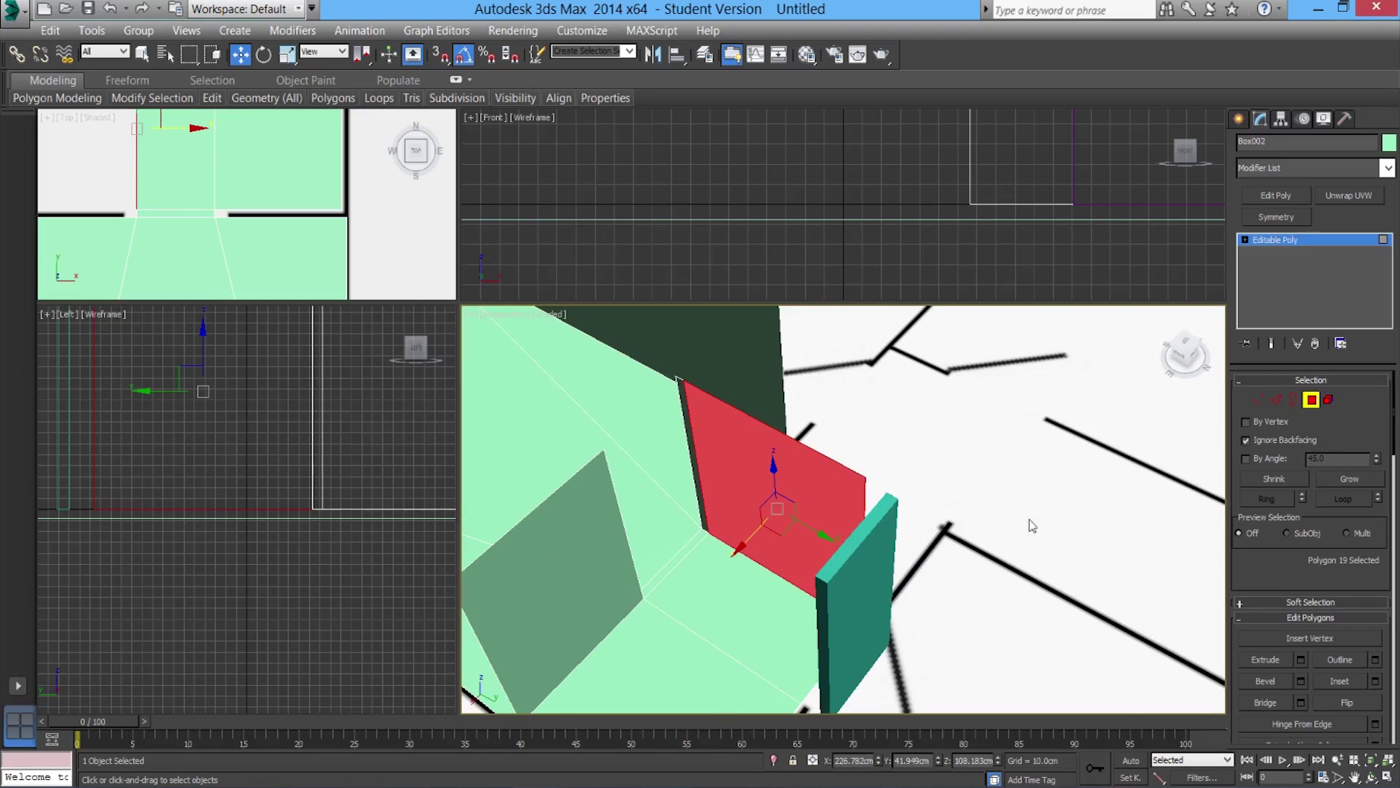
left_click(1301, 661)
middle_click_drag(890, 522, 812, 562, "alt")
scroll(846, 515, "down", 4)
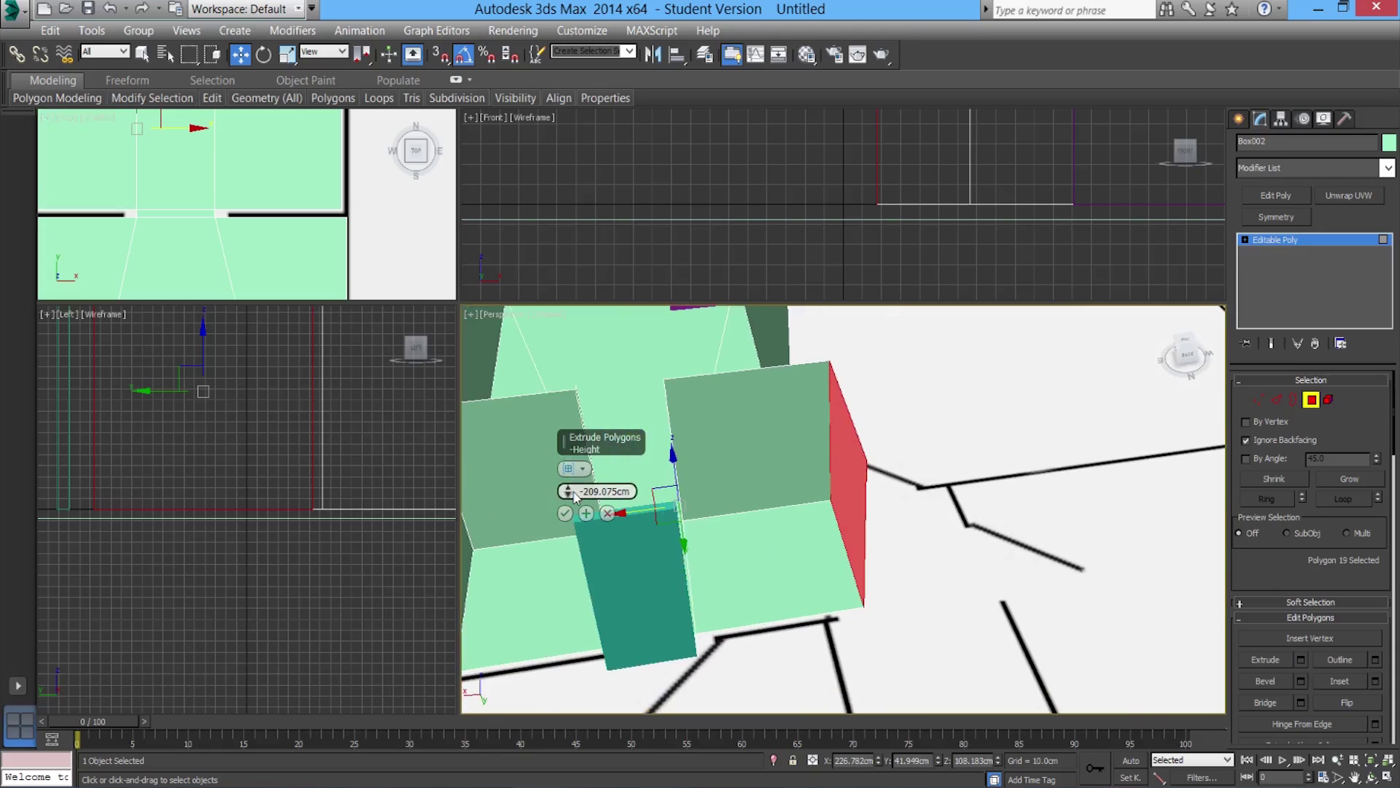
left_click_drag(568, 490, 838, 467)
middle_click_drag(838, 467, 908, 534, "alt")
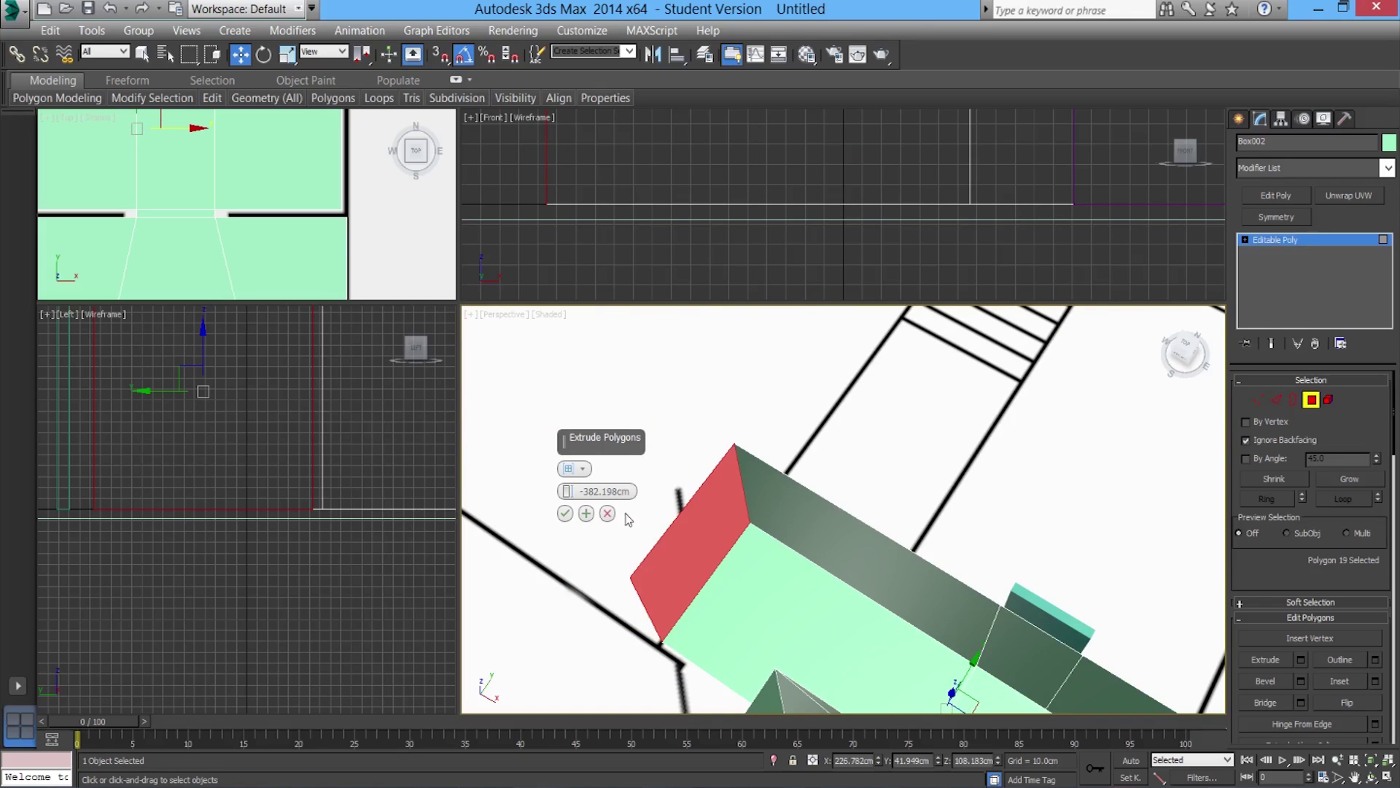
left_click(564, 512)
Move the west end polygon back along X to align it with the wall line on the floor plan
middle_click_drag(714, 569, 708, 552)
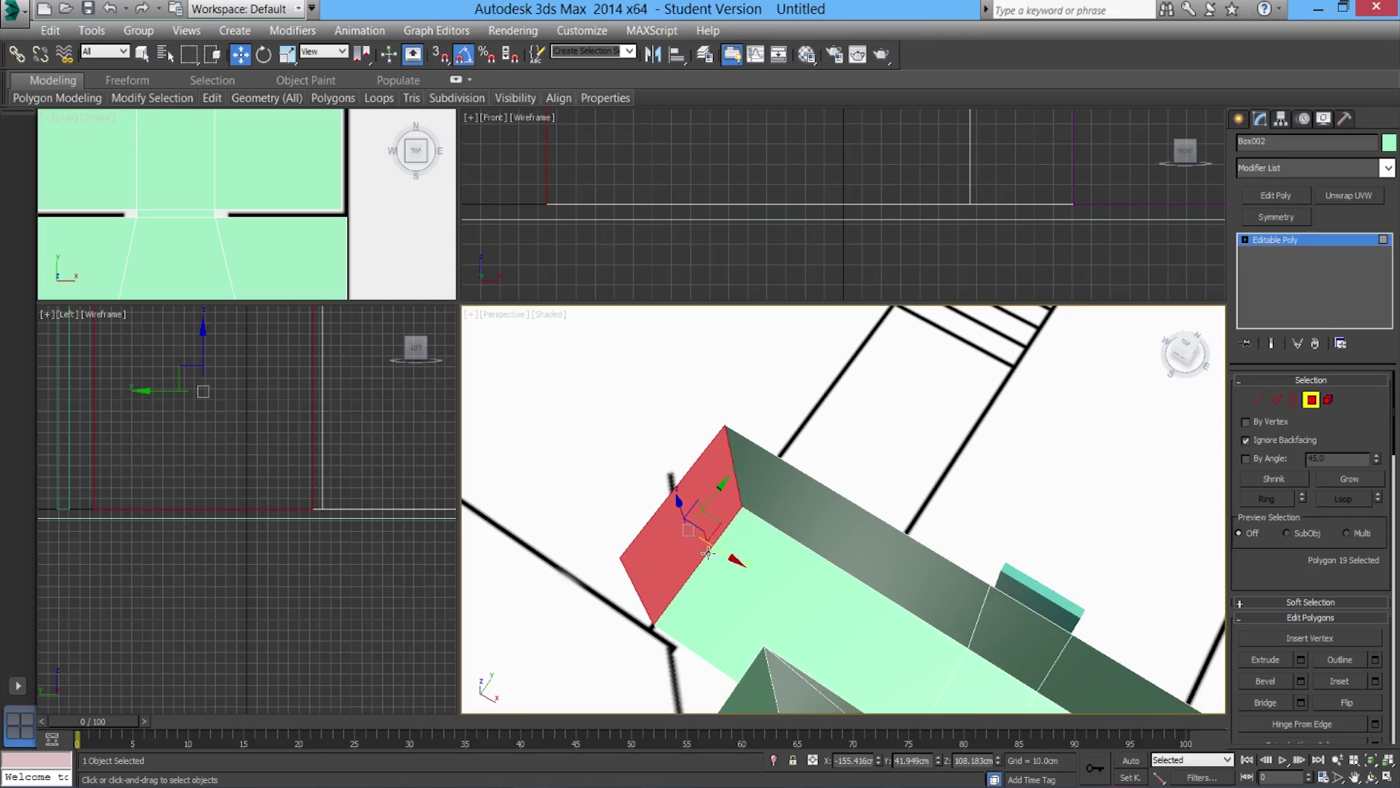
left_click_drag(715, 545, 883, 614)
middle_click_drag(883, 613, 913, 613, "alt")
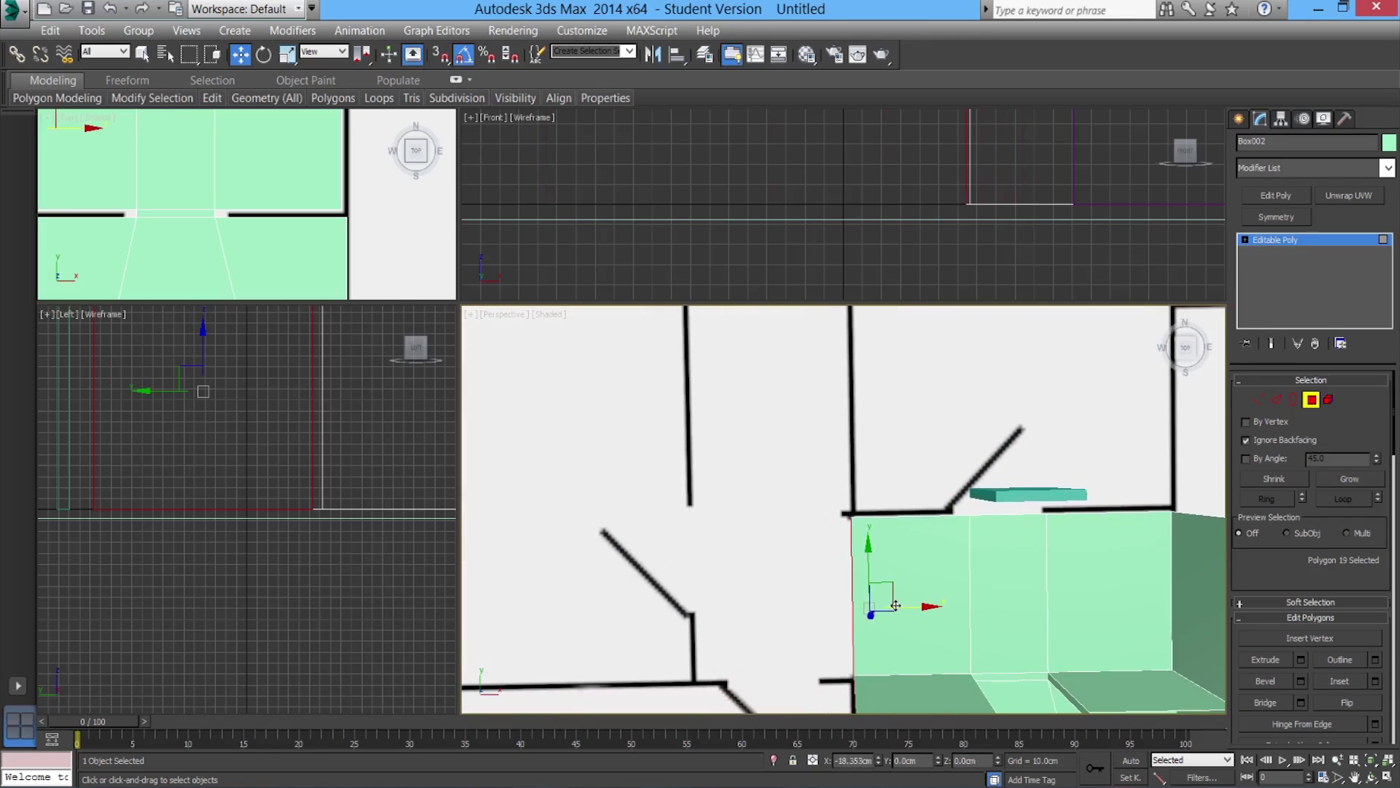
left_click_drag(895, 605, 879, 605)
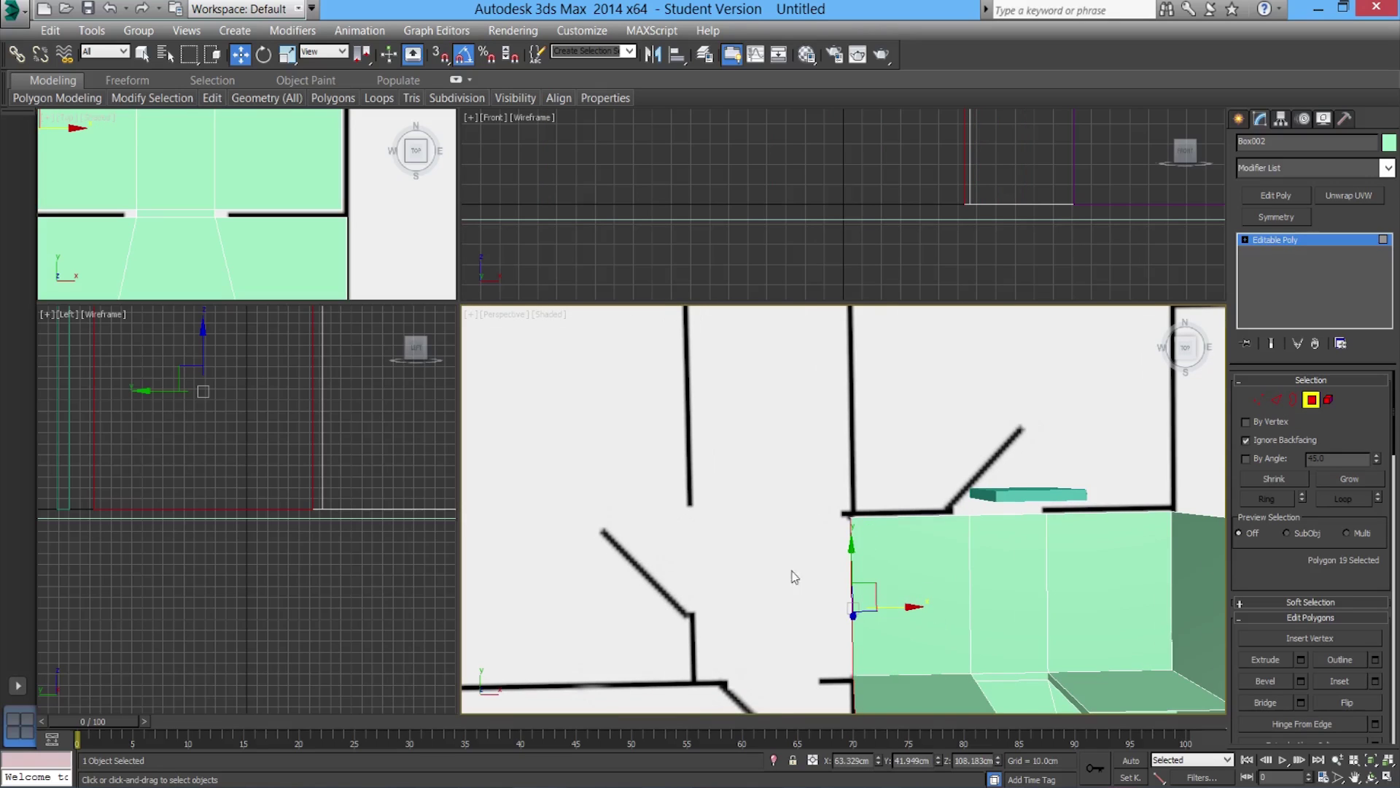
middle_click_drag(864, 548, 862, 538)
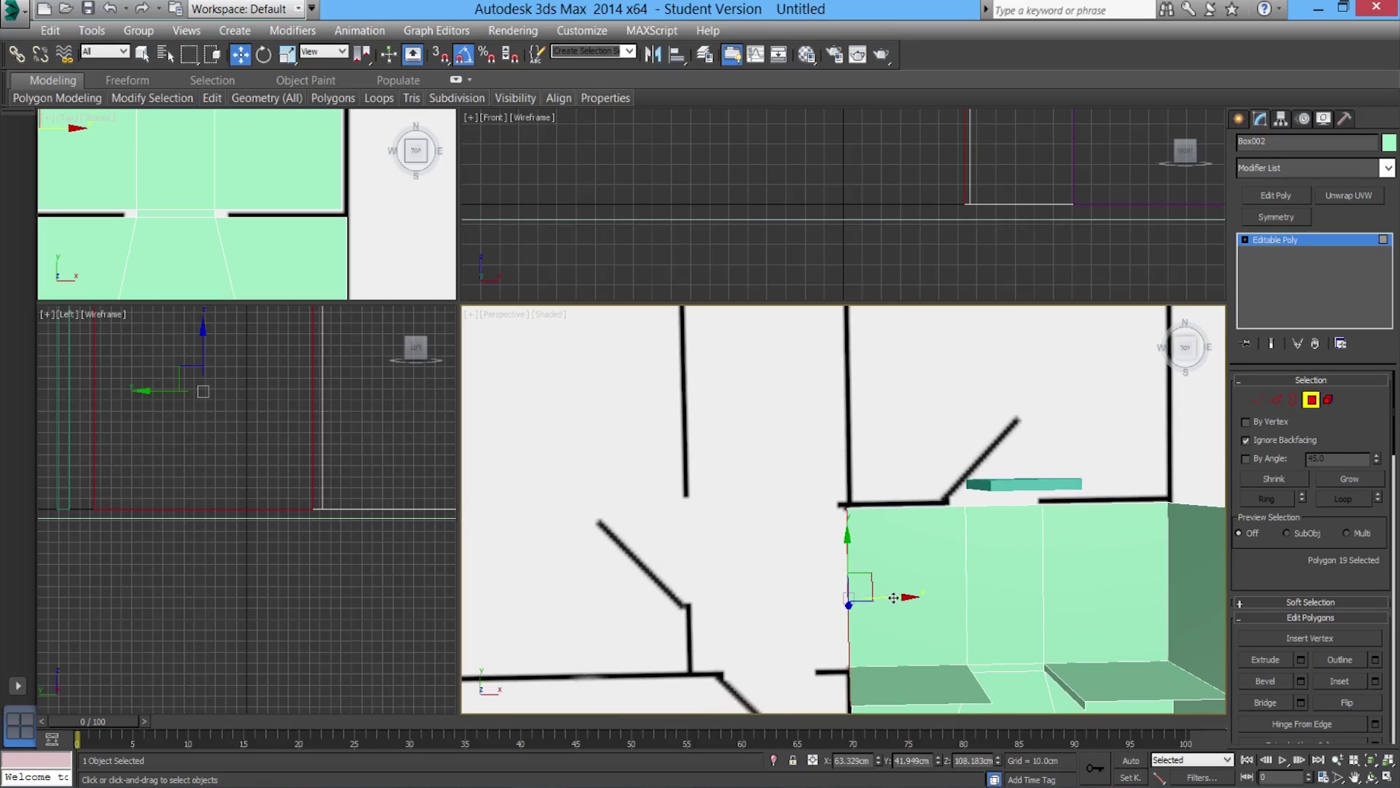
Extrude the passage's west end polygon by -219.678 cm out to the wall on the floor plan and confirm
middle_click_drag(894, 597, 849, 577, "alt")
middle_click_drag(827, 574, 874, 575, "alt")
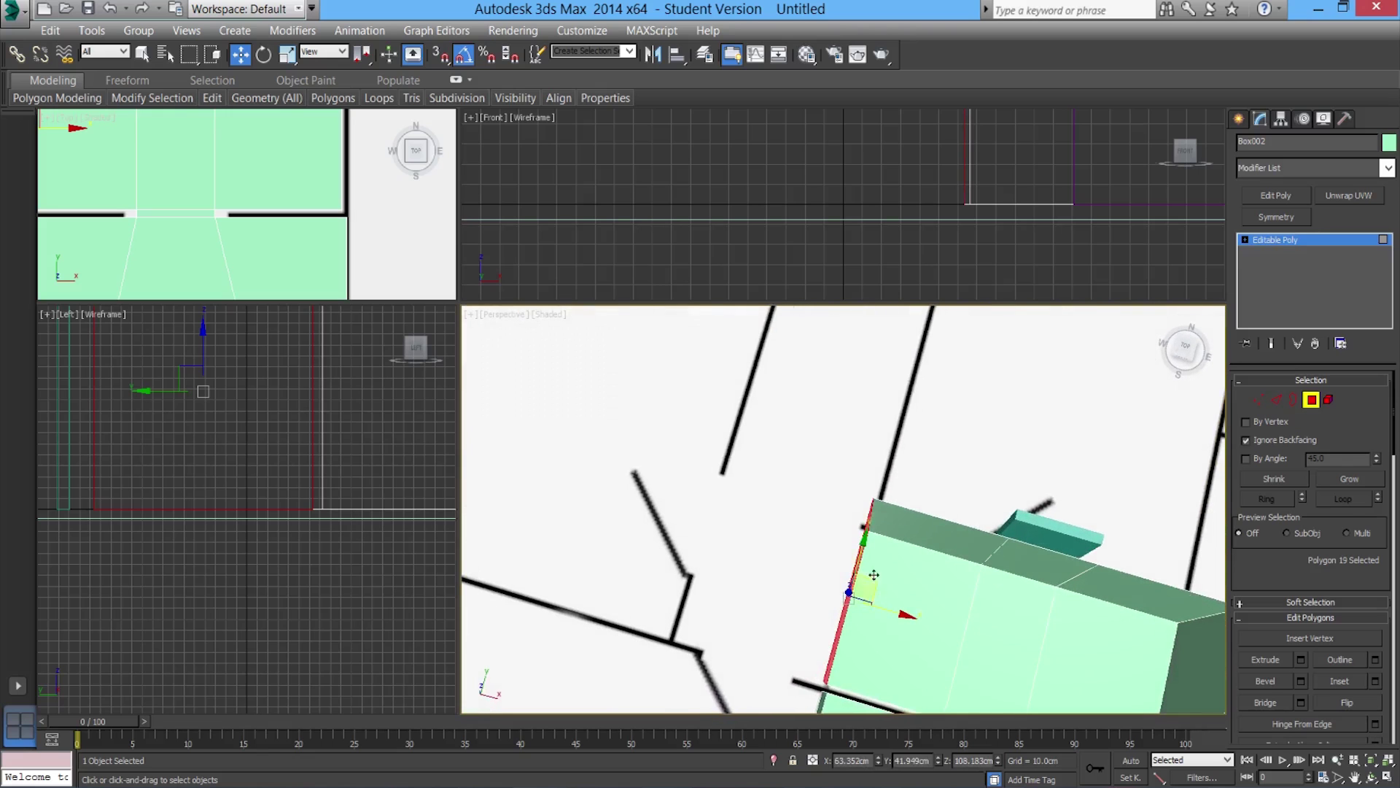
left_click(1302, 660)
left_click_drag(568, 490, 514, 535)
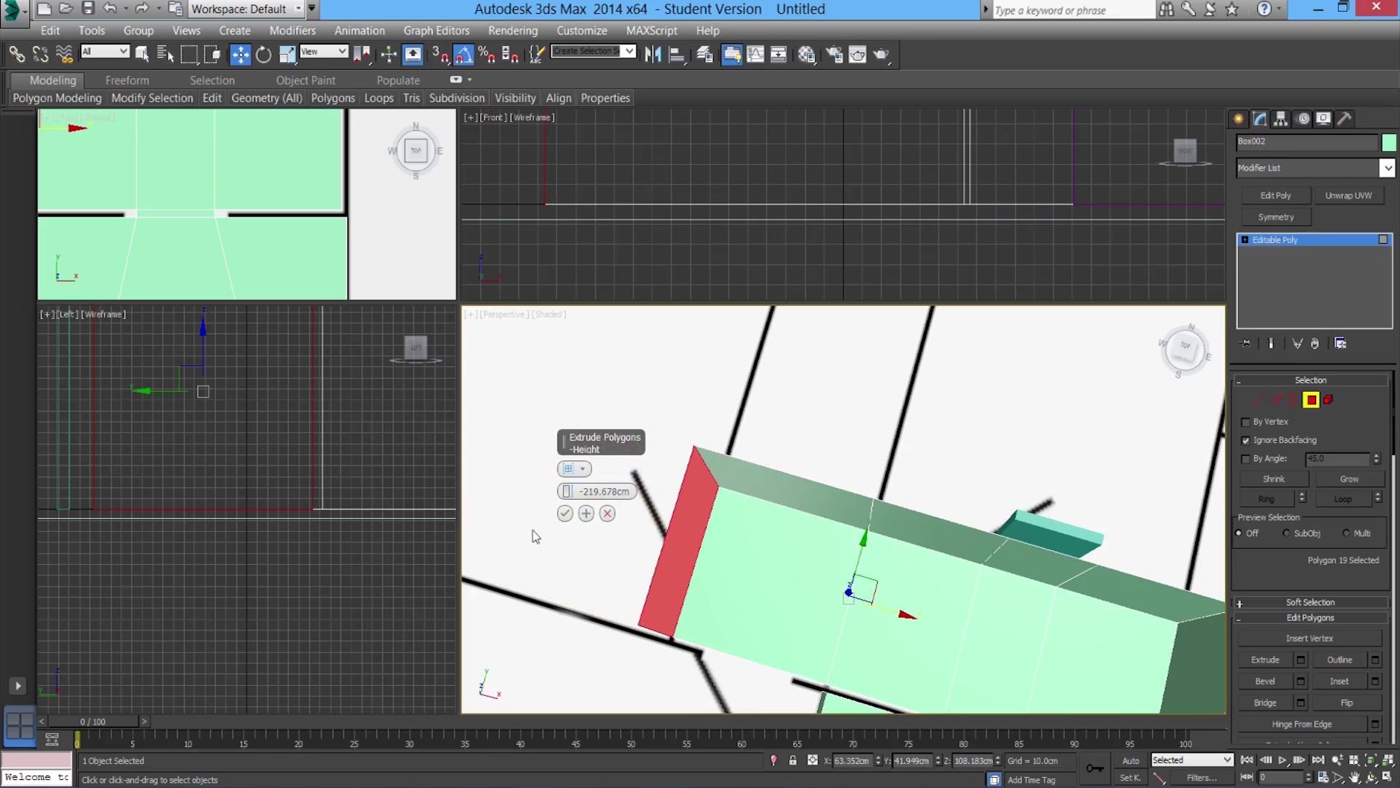
left_click(566, 514)
middle_click_drag(565, 513, 687, 512, "alt")
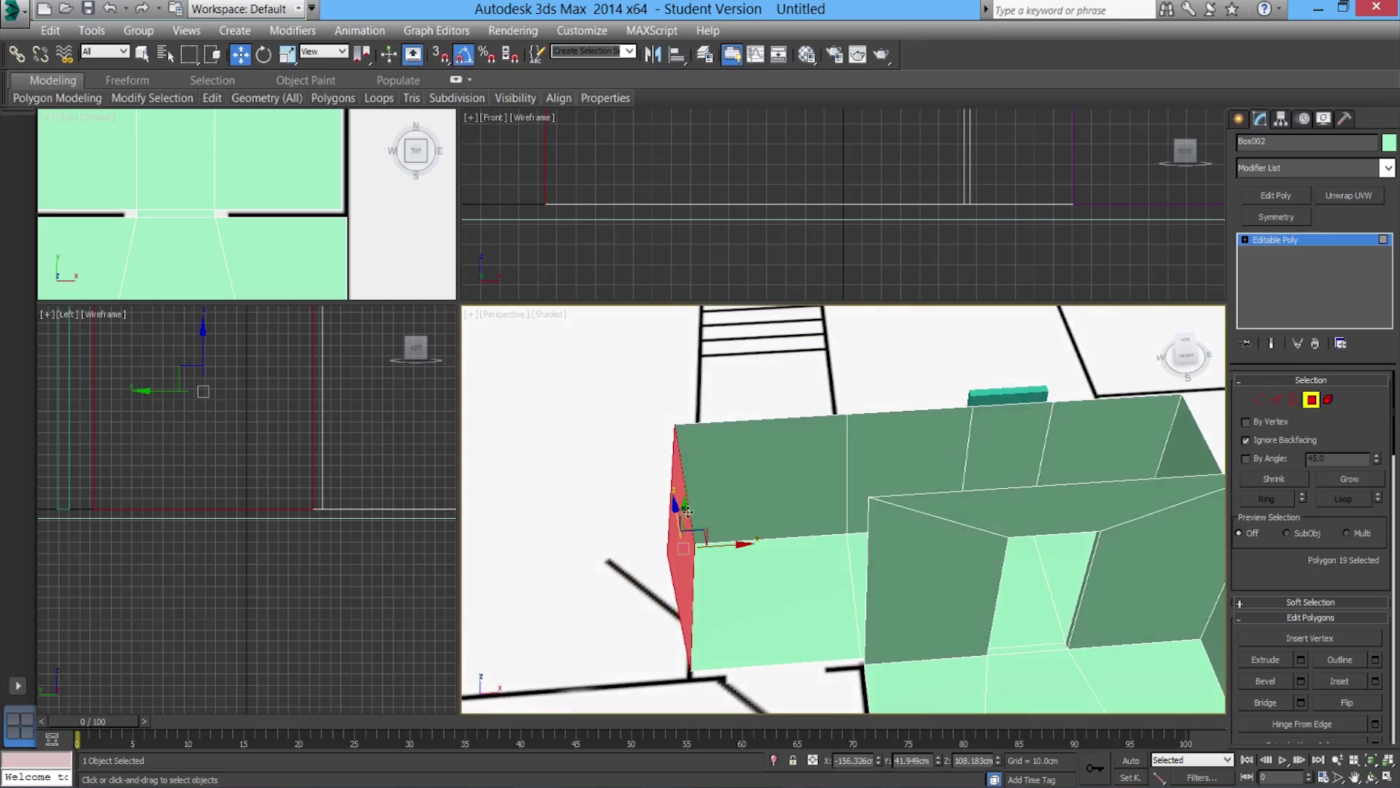
Extrude the north side polygon of the new west section outward along the staircase corridor and confirm
left_click(732, 459)
middle_click_drag(732, 459, 1237, 702, "alt")
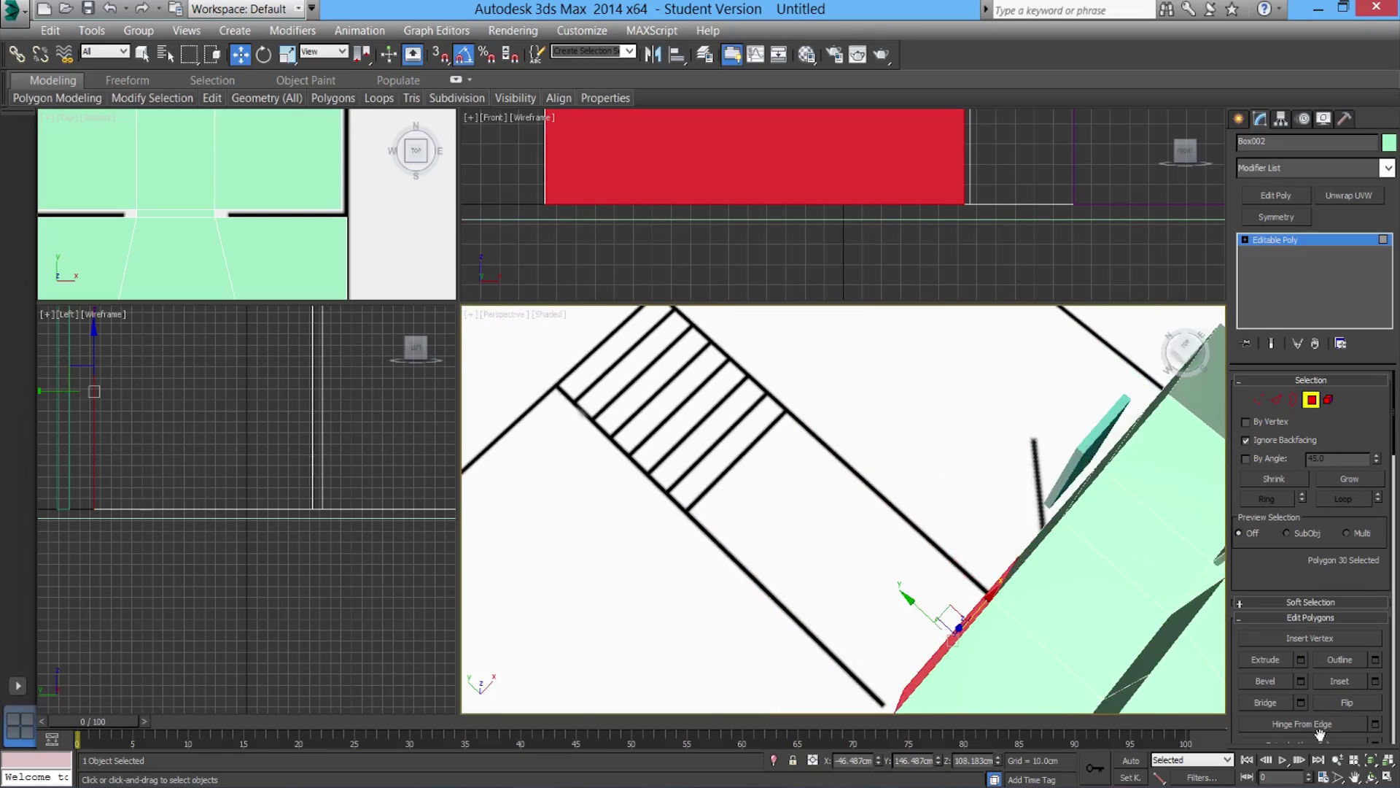
left_click(1301, 659)
middle_click_drag(797, 640, 578, 525, "alt")
left_click(566, 521)
left_click_drag(860, 532, 749, 393)
middle_click_drag(894, 488, 835, 467, "alt")
scroll(891, 540, "down", 5)
middle_click_drag(891, 540, 849, 551, "alt")
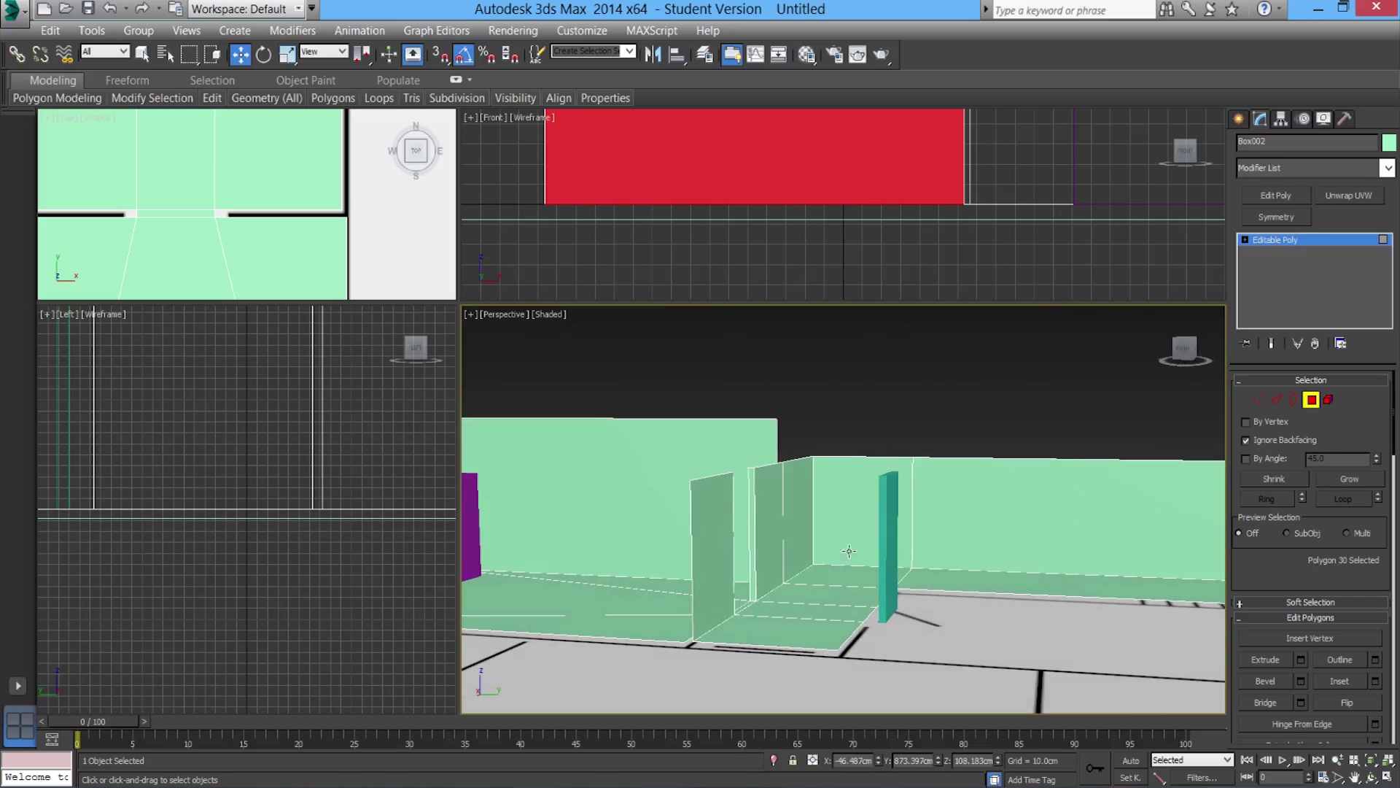
Select the passage and staircase corridor's ceiling polygons, which are lower than the first room's ceiling
middle_click_drag(635, 555, 835, 577, "alt")
scroll(835, 577, "down", 4)
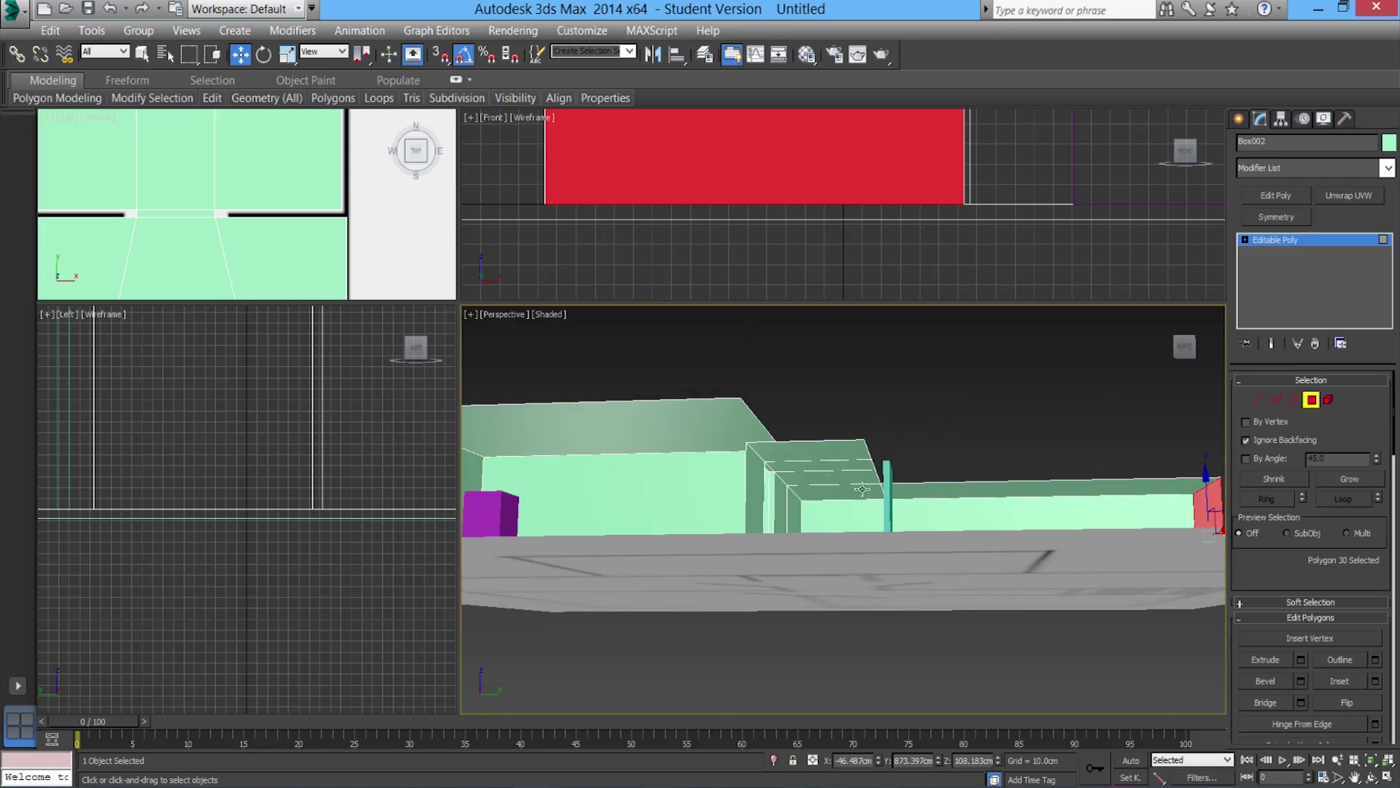
scroll(862, 489, "up", 6)
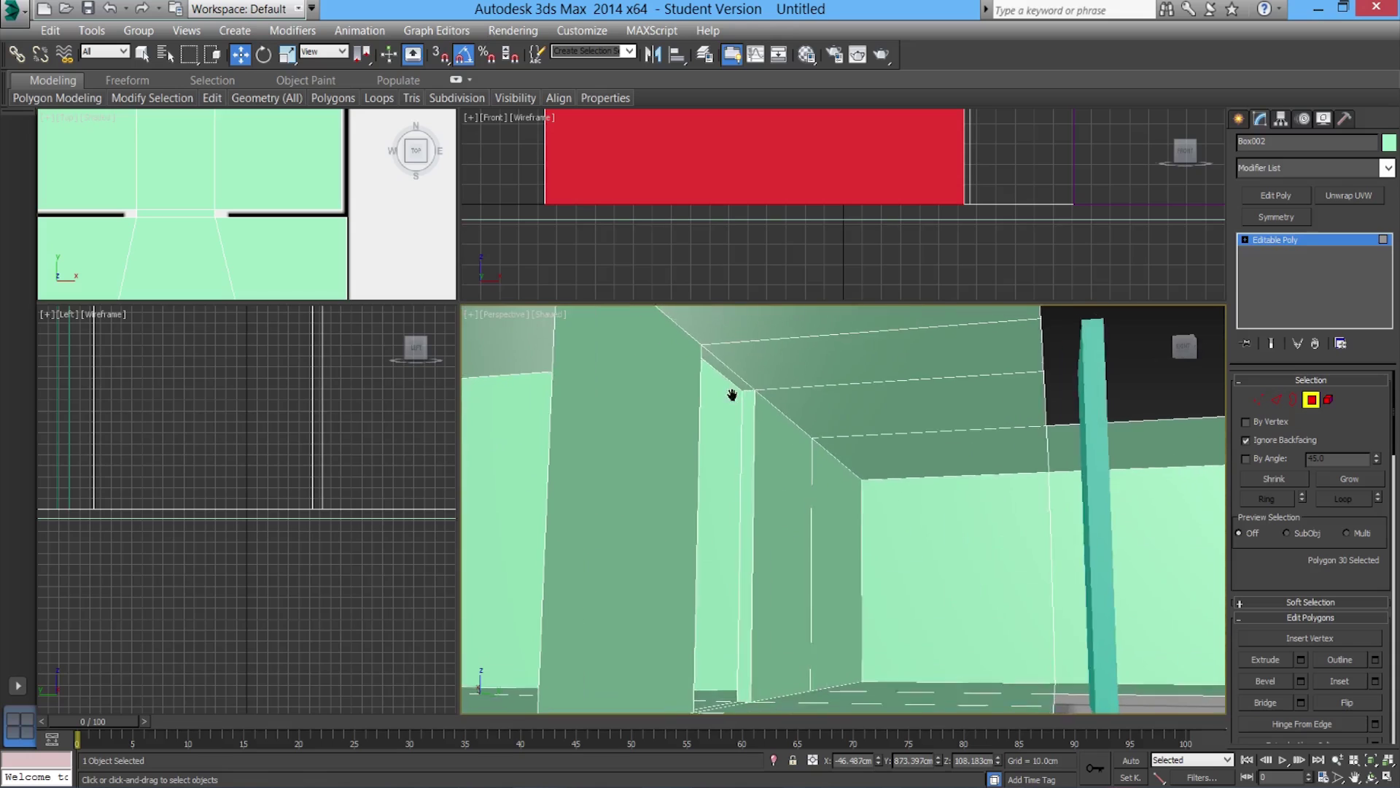
middle_click_drag(729, 390, 696, 440, "alt")
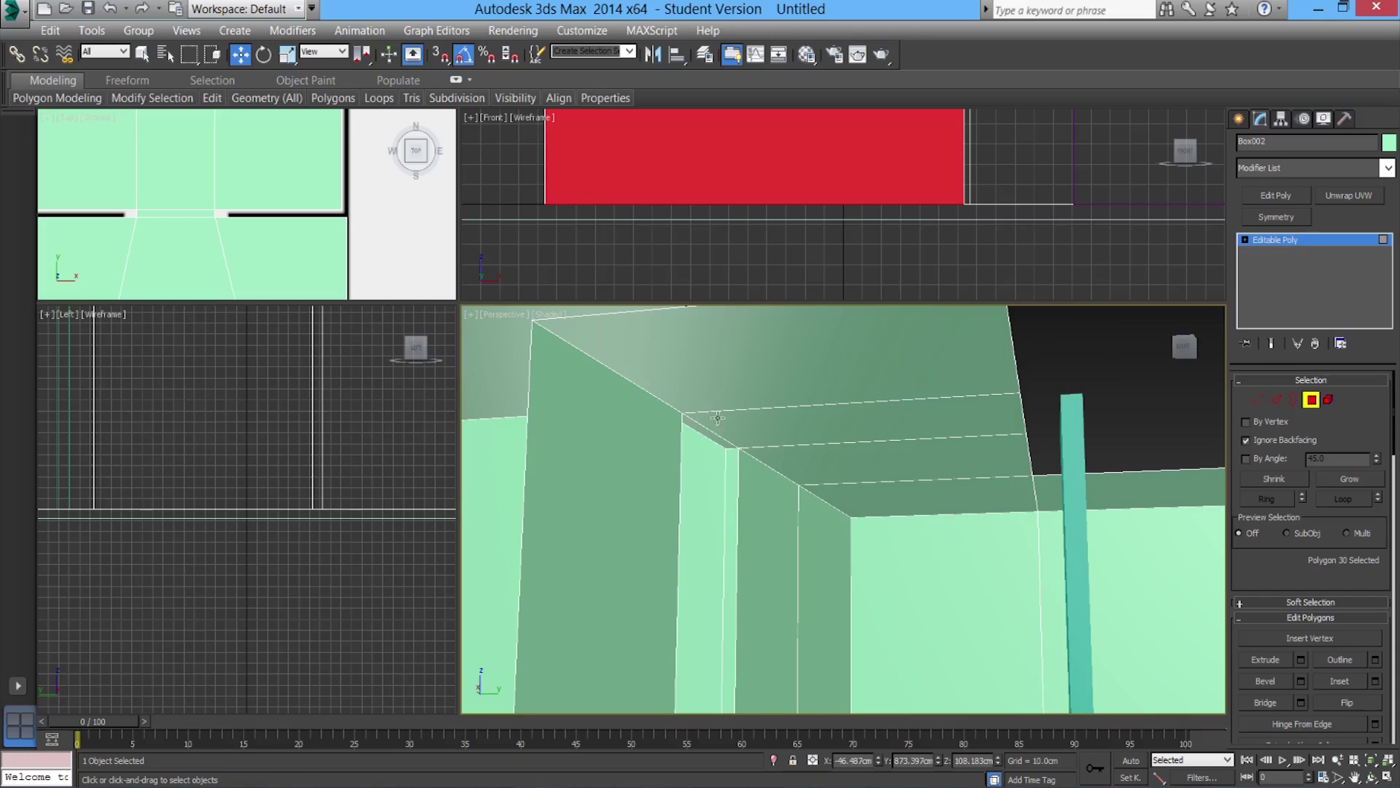
middle_click_drag(694, 549, 920, 505, "alt")
scroll(872, 562, "down", 5)
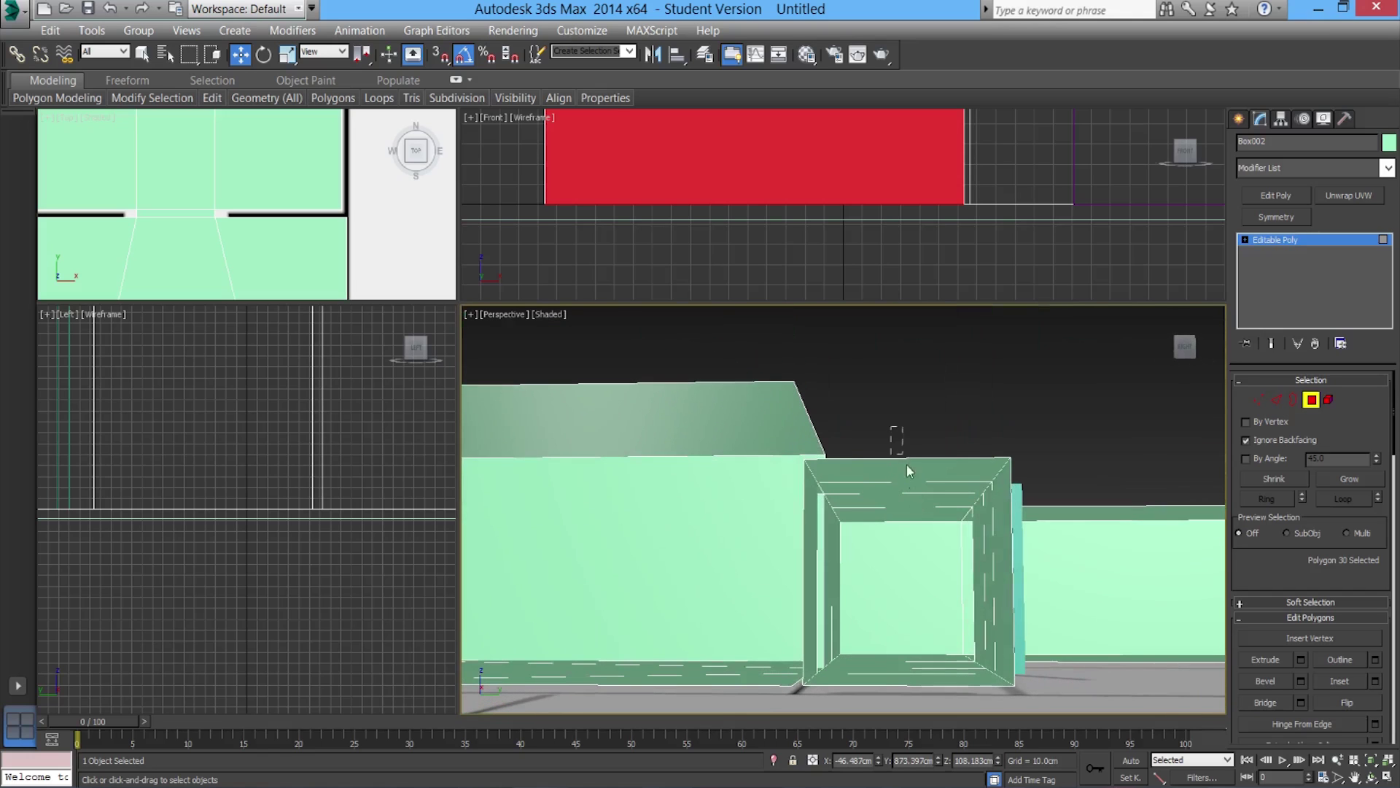
left_click_drag(928, 519, 930, 519)
mouse_move(930, 520)
middle_mouse_down("alt")
mouse_move(908, 503)
mouse_move(955, 514)
mouse_move(775, 528)
mouse_move(844, 553)
mouse_move(812, 606)
mouse_move(921, 638)
mouse_move(899, 617)
mouse_move(906, 506)
middle_mouse_up("alt")
Try to raise the selected ceiling polygons by moving them vertically
left_click_drag(921, 477, 911, 407)
middle_click_drag(752, 523, 759, 536, "alt")
key("ctrl+z")
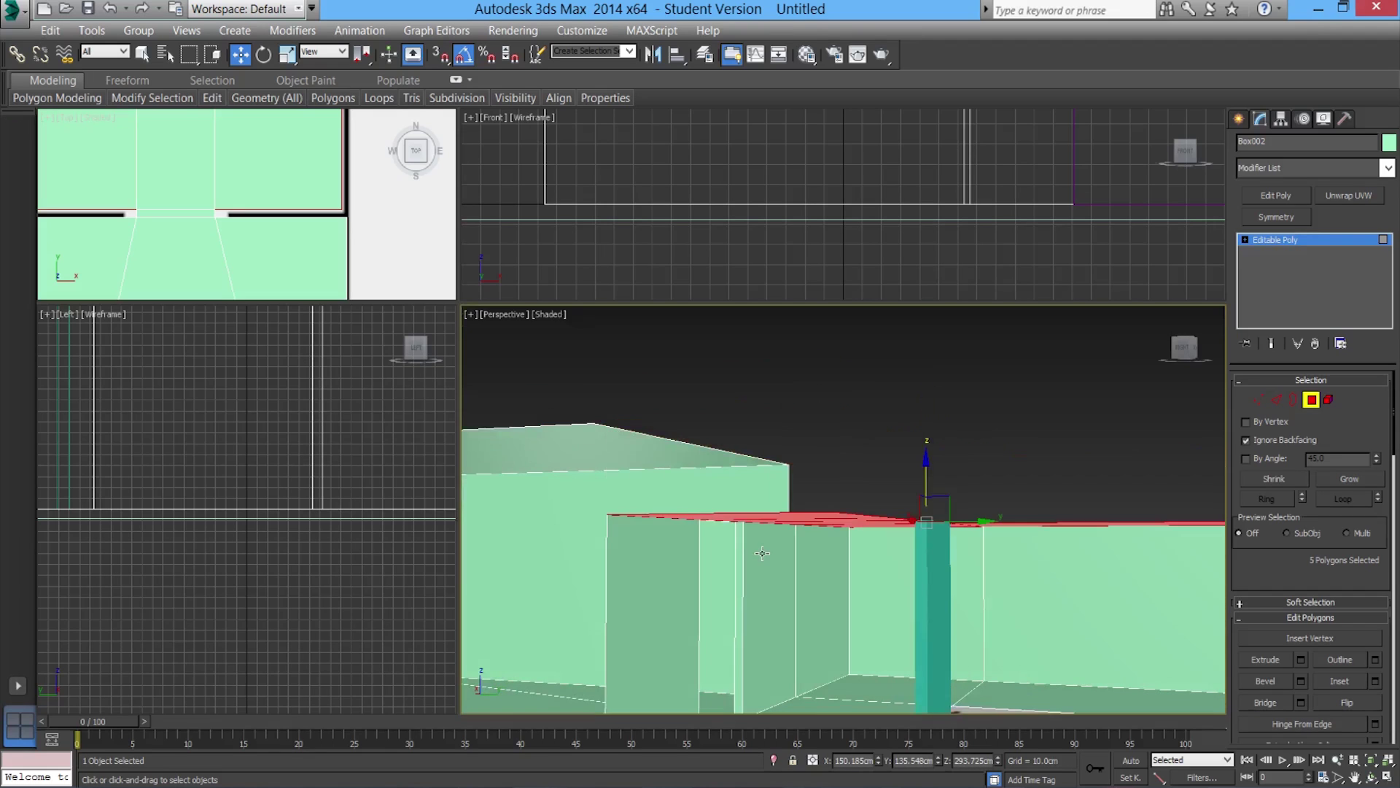
Extrude the selected ceiling polygons upward to a height of about 297 cm in Z and confirm
middle_click_drag(920, 583, 936, 585, "alt")
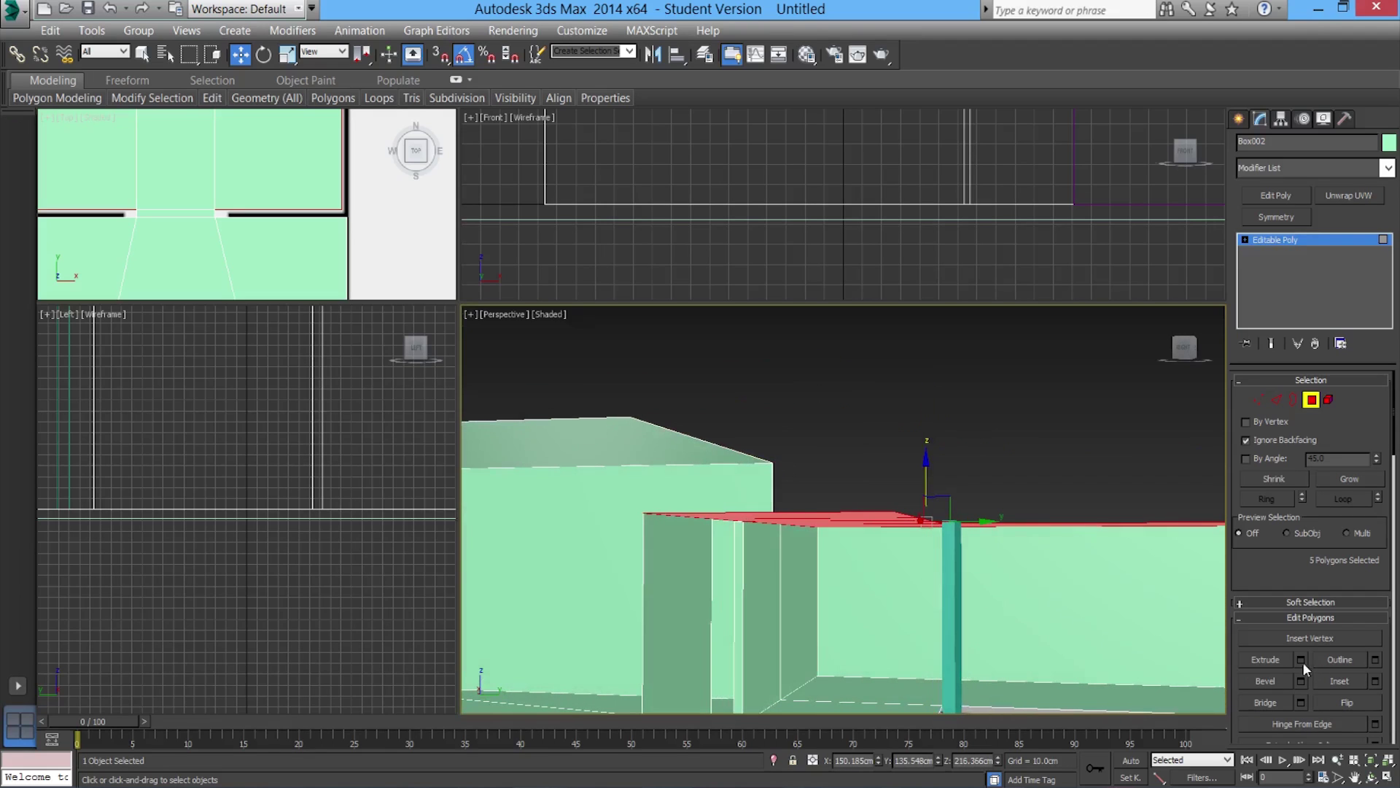
left_click(1301, 660)
left_click_drag(568, 491, 600, 645)
left_click(566, 514)
middle_click_drag(570, 514, 698, 553, "alt")
middle_click_drag(759, 469, 760, 464, "alt")
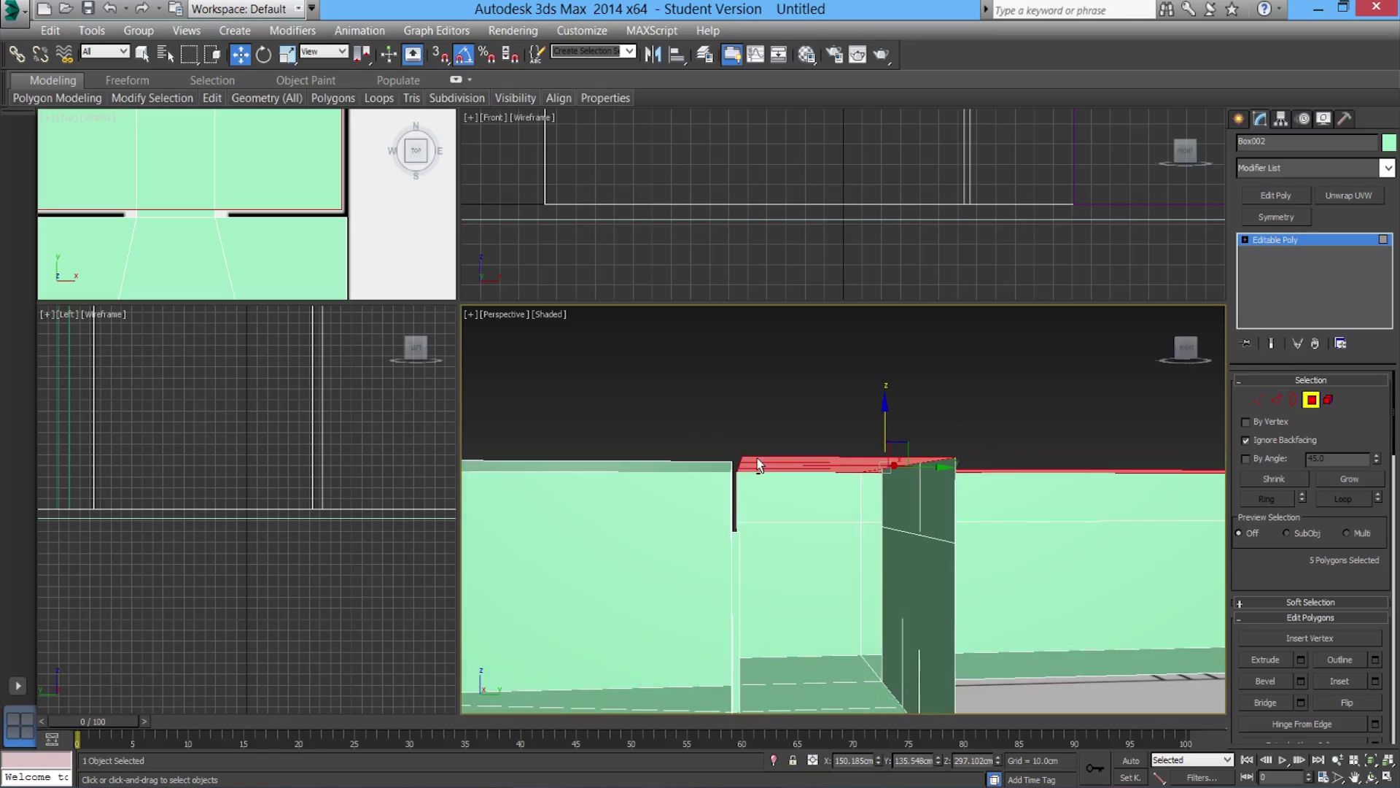
Switch to vertex level and select all ceiling-height vertices of the room, passage and corridor
scroll(312, 431, "down", 5)
middle_click_drag(300, 417, 284, 475)
scroll(283, 475, "up", 2)
scroll(251, 491, "up", 3)
middle_click_drag(321, 428, 222, 497)
scroll(220, 498, "up", 4)
middle_click_drag(133, 498, 192, 476)
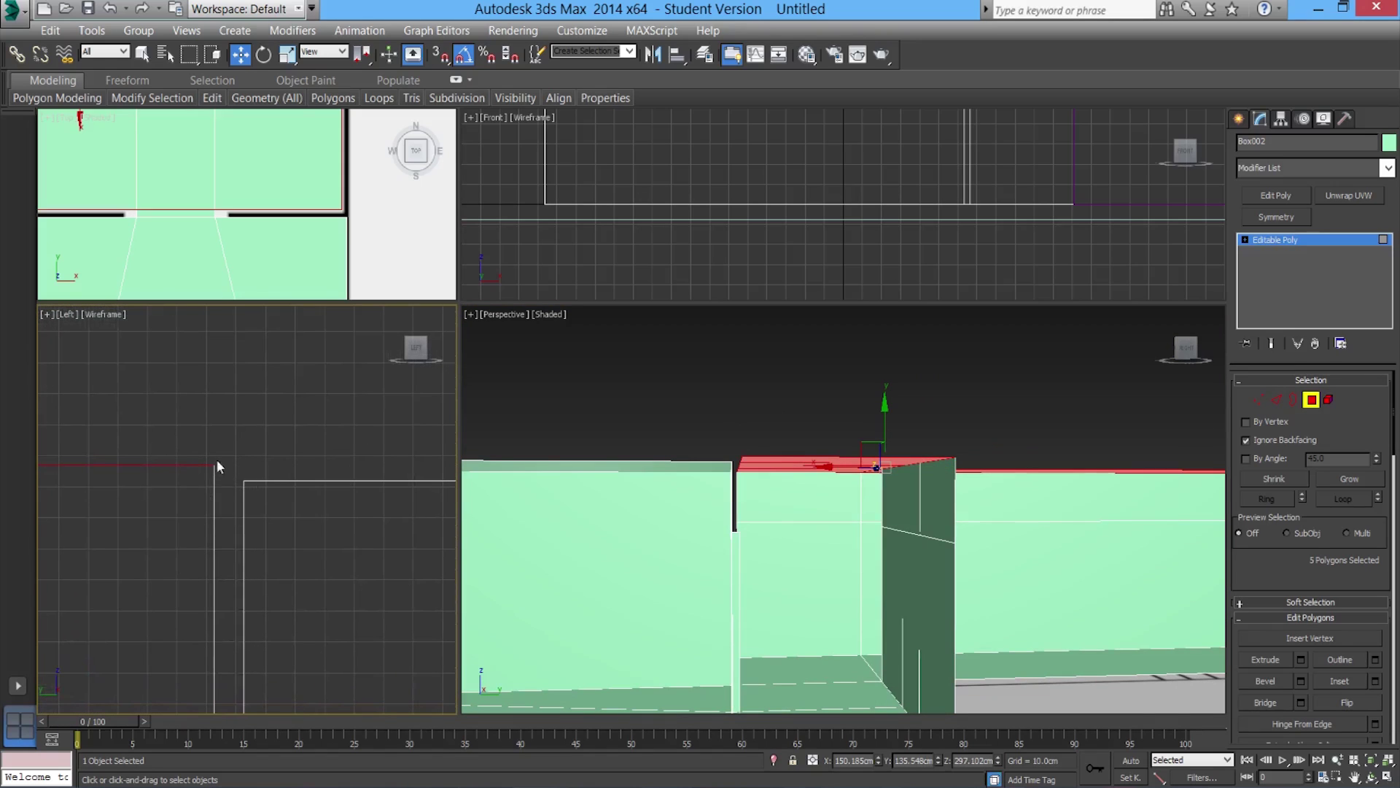
mouse_move(211, 490)
middle_mouse_down()
mouse_move(187, 475)
mouse_move(219, 488)
middle_mouse_up()
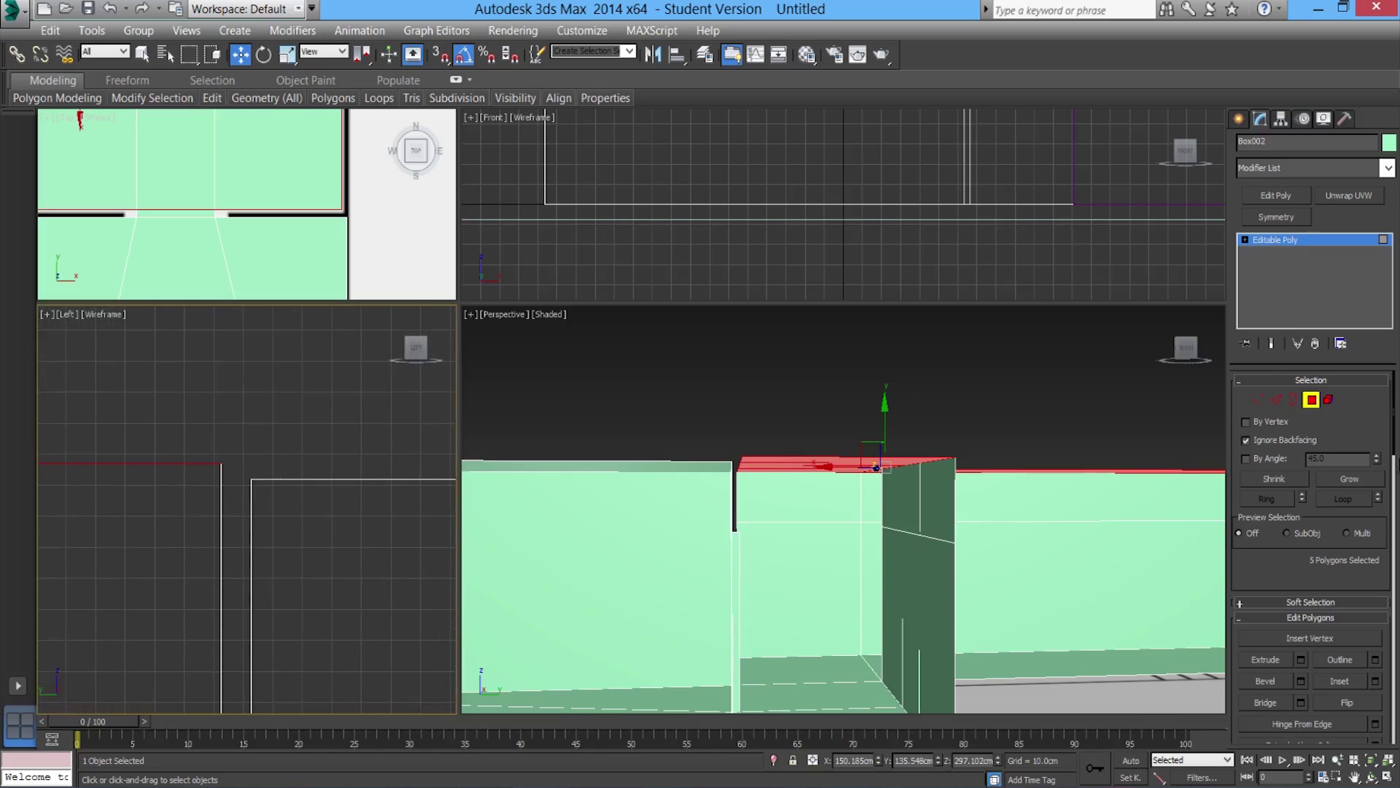
left_click(1259, 401)
scroll(374, 539, "down", 6)
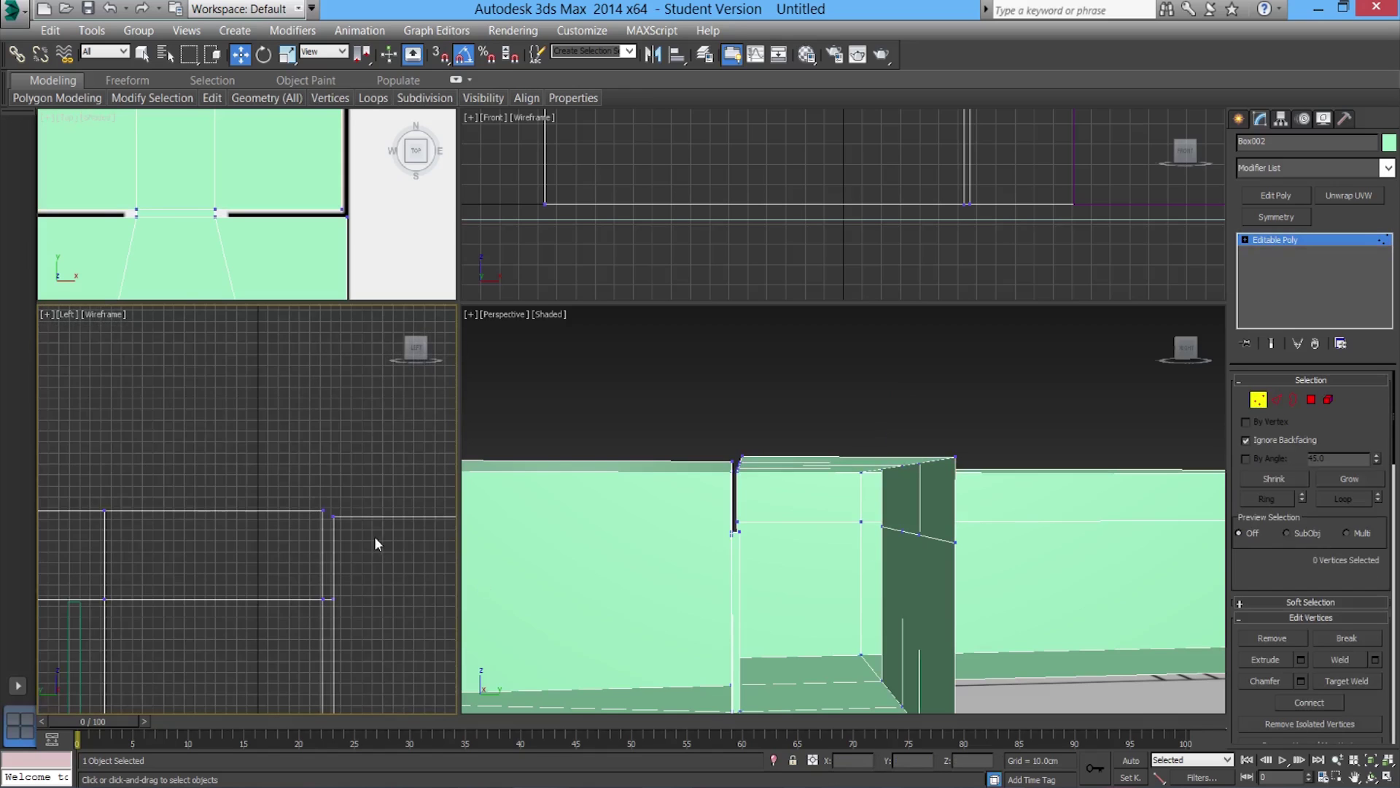
middle_click_drag(369, 547, 275, 537)
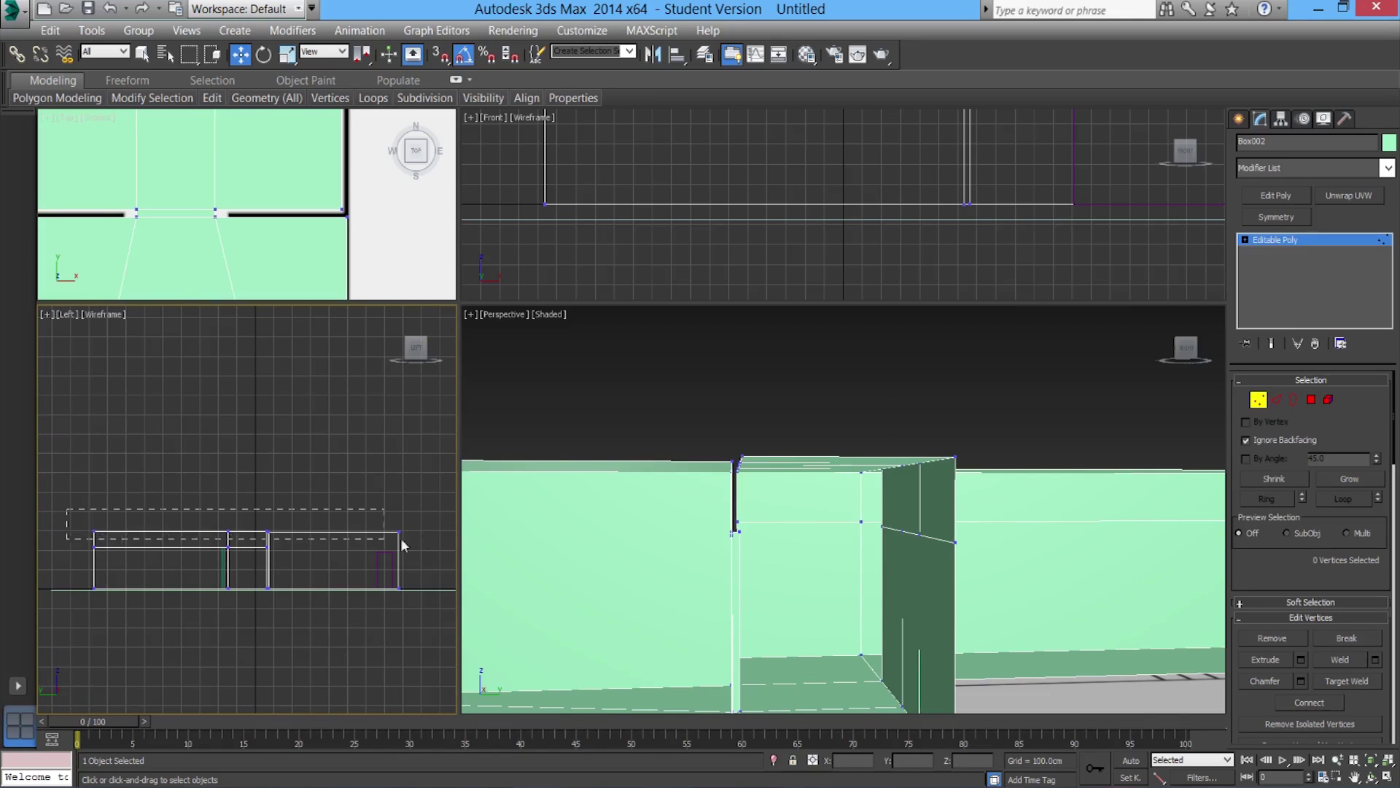
left_click_drag(478, 540, 478, 540)
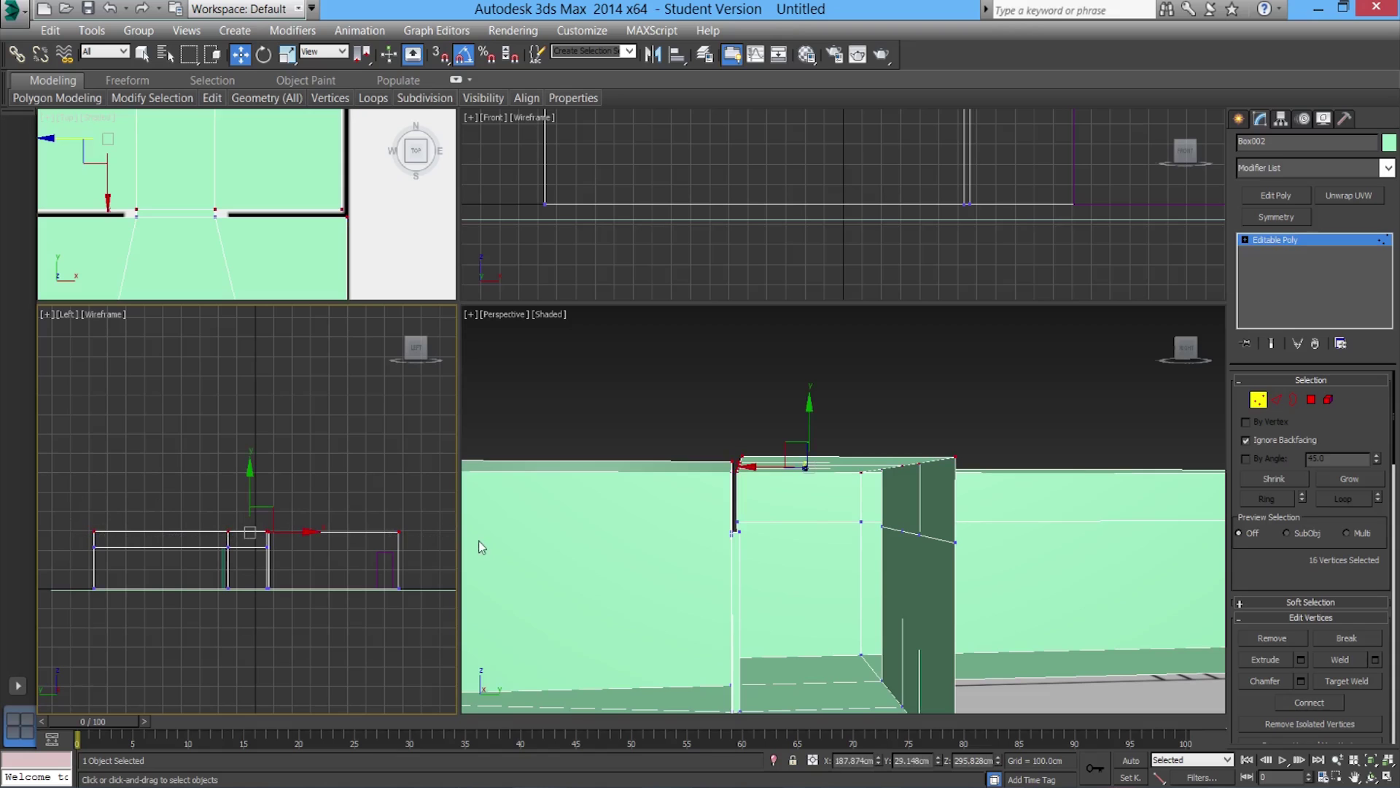
middle_click_drag(257, 597, 241, 591)
Try to level the selected ceiling vertices by scaling them in the side view
key("r")
scroll(252, 595, "up", 6)
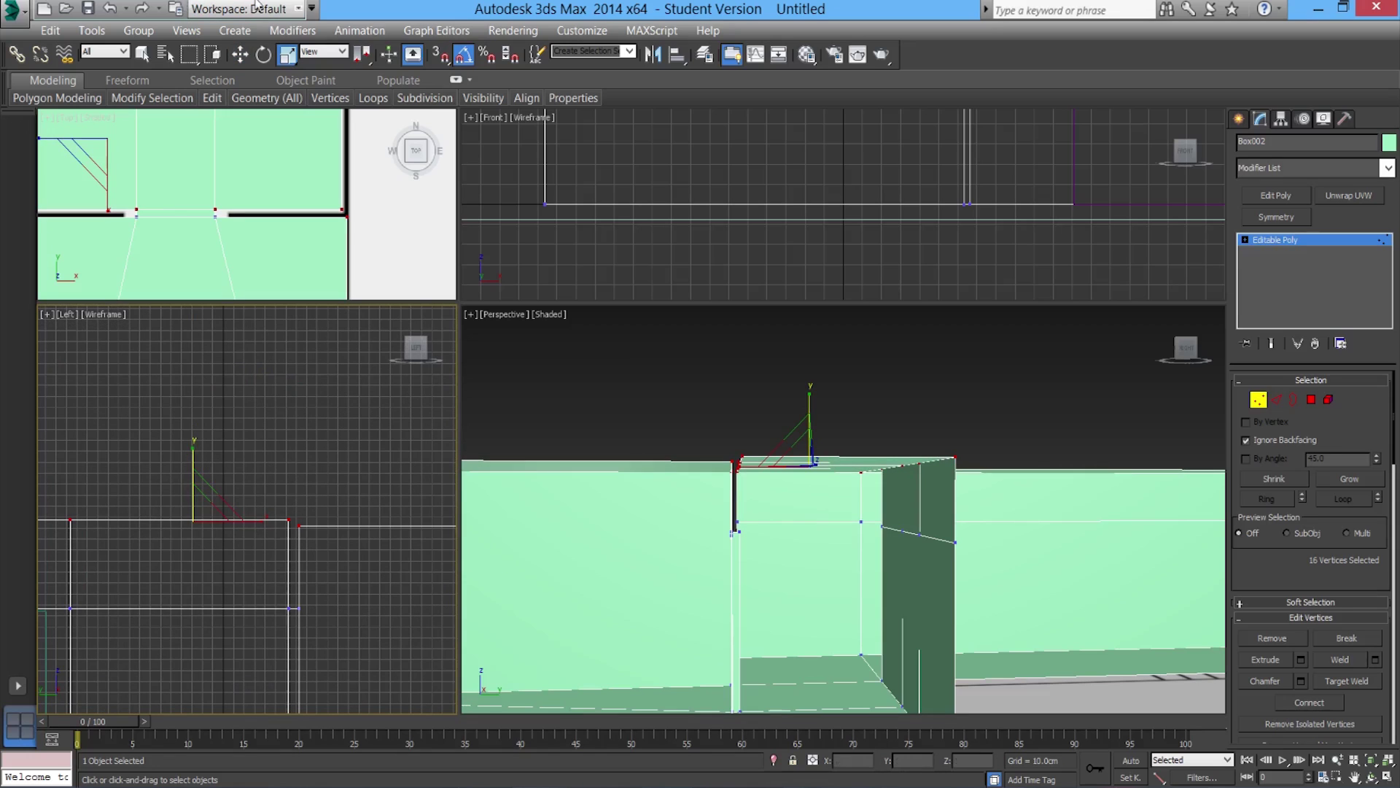
left_click_drag(208, 511, 308, 728)
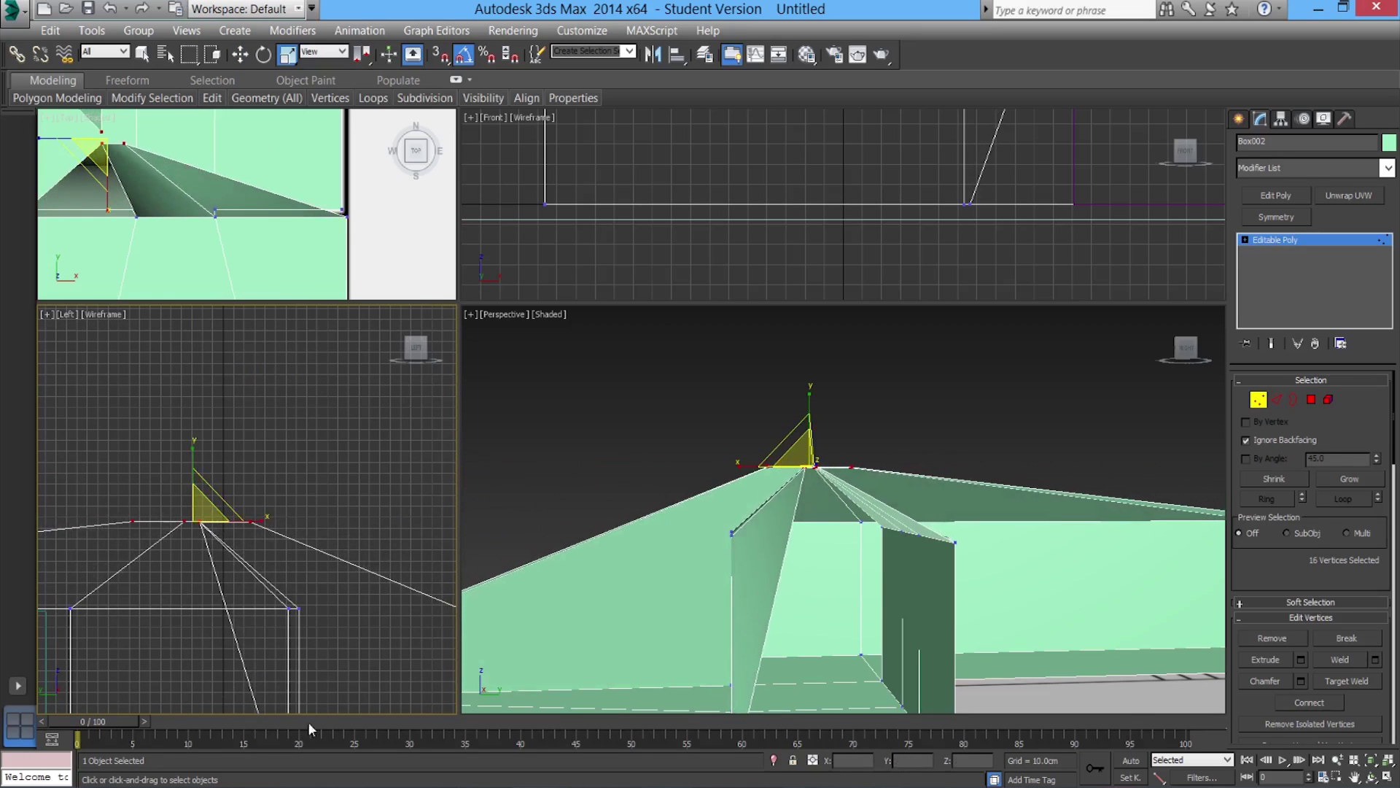
key("ctrl+z")
Scale the selected ceiling vertices flat along Z so all ceilings share one height, and clear the selection
right_click(879, 546)
middle_click_drag(809, 494, 827, 529)
scroll(832, 465, "down", 1)
middle_click_drag(832, 465, 838, 460, "alt")
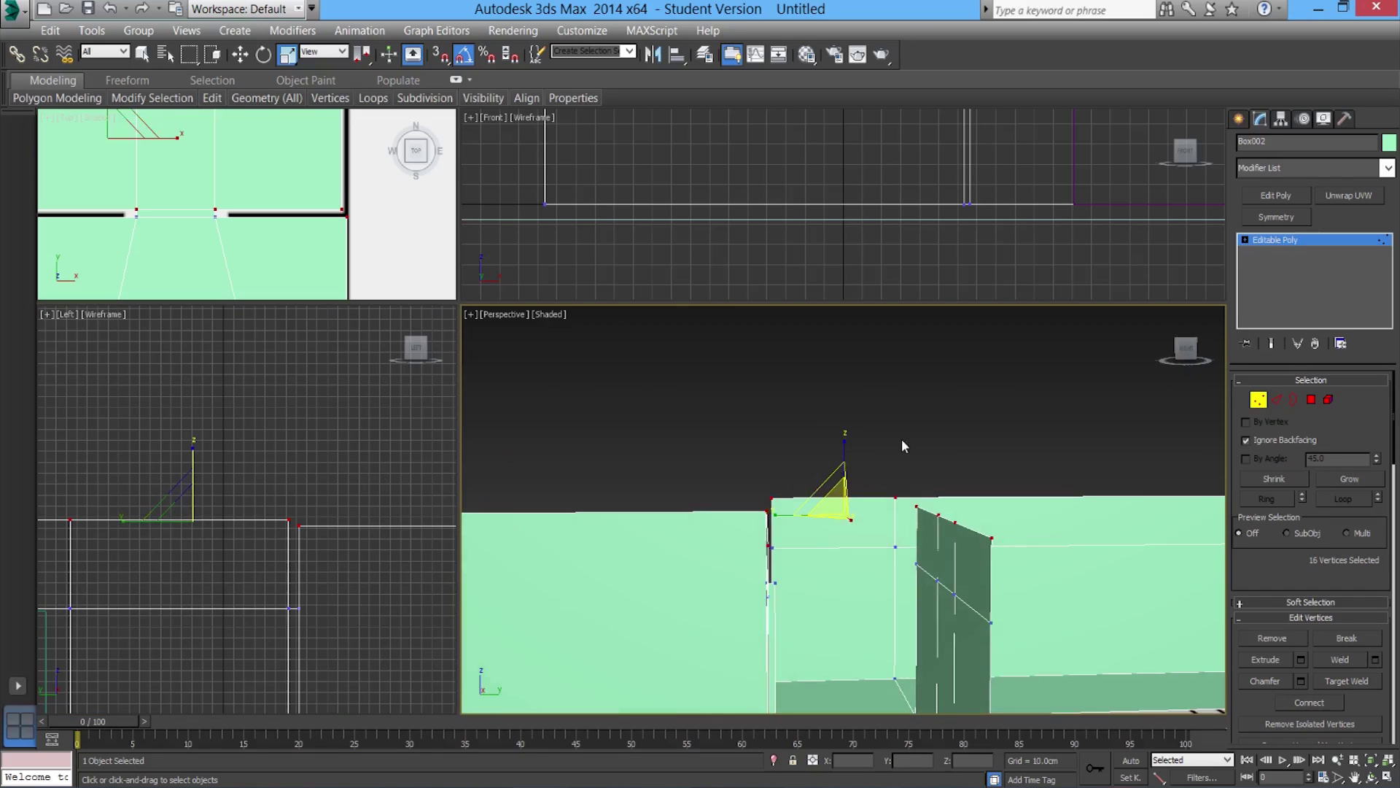
left_click_drag(846, 446, 945, 357)
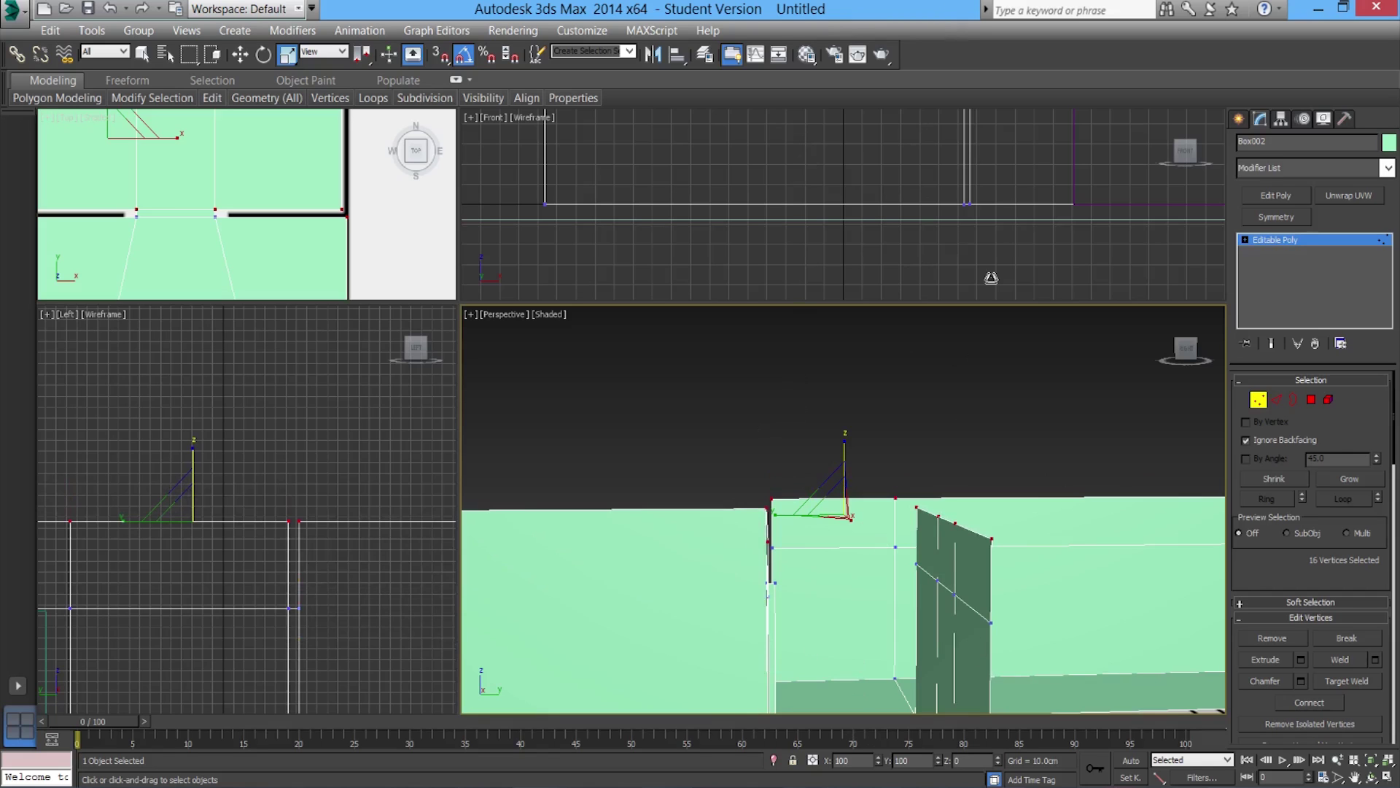
middle_click_drag(759, 338, 822, 481, "alt")
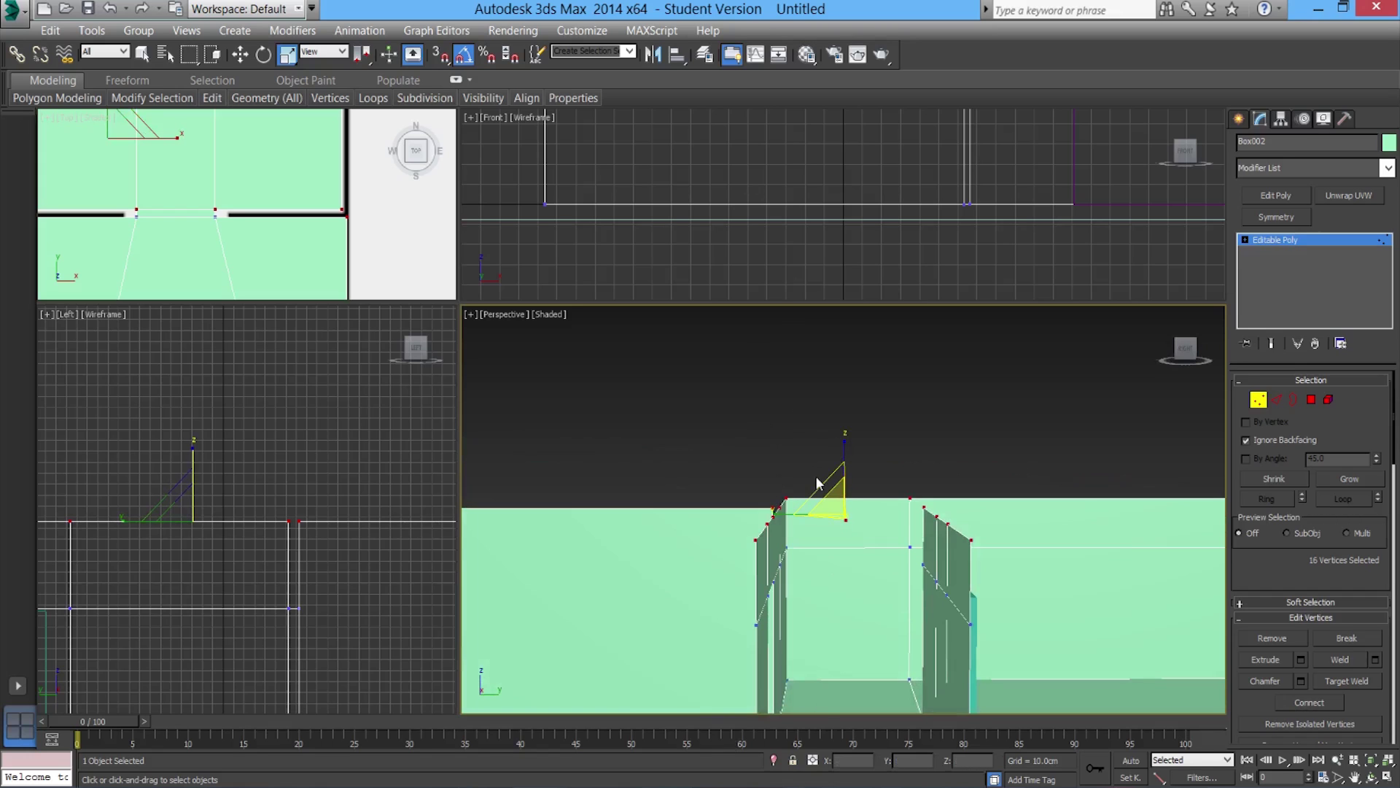
scroll(405, 512, "up", 5)
middle_click_drag(283, 540, 353, 549)
scroll(335, 536, "up", 4)
middle_click_drag(276, 489, 364, 483)
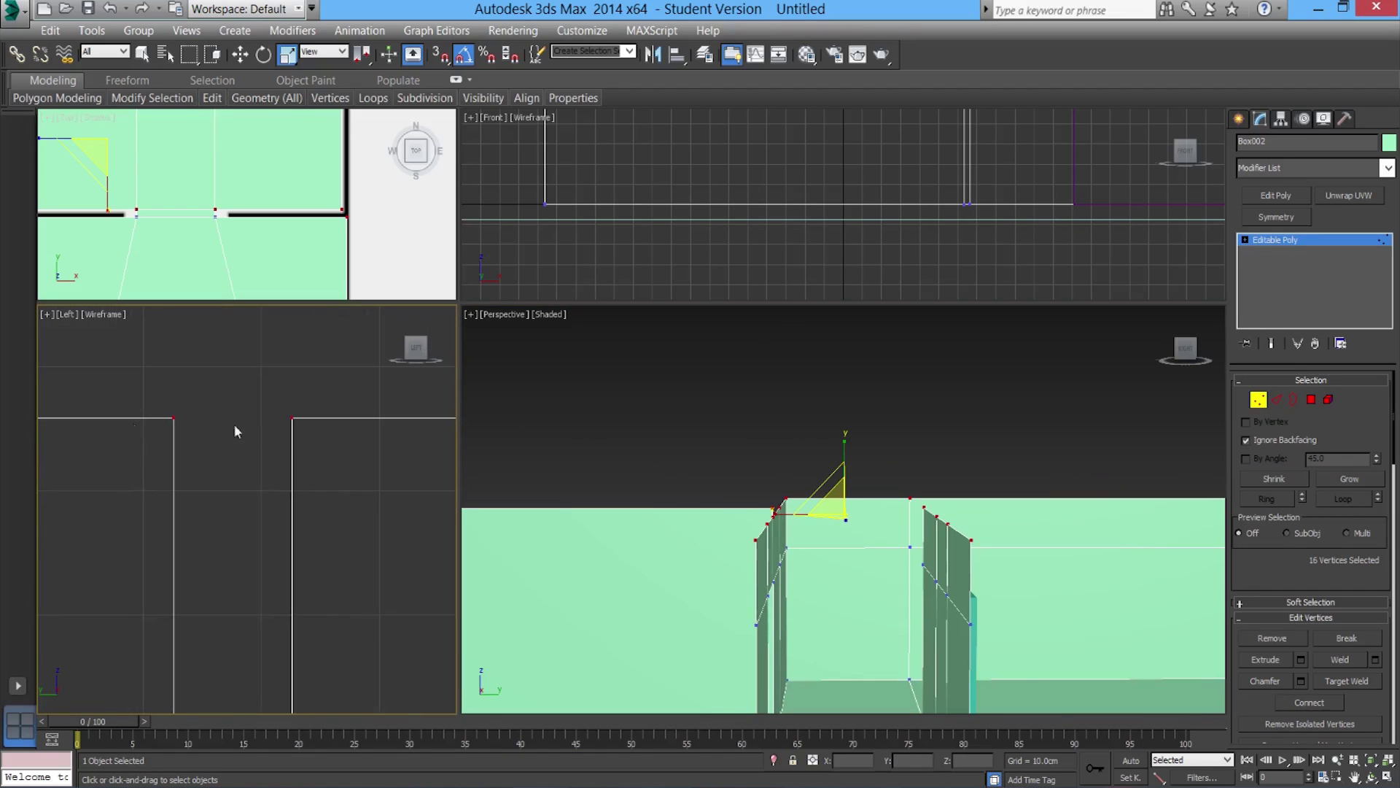
scroll(209, 394, "down", 12)
left_click(657, 437)
Try to target-weld the door-height vertex at the passage corner with the ceiling corner vertex above it
middle_click_drag(671, 452, 654, 573, "alt")
scroll(654, 574, "up", 2)
middle_click_drag(837, 593, 834, 583, "alt")
middle_click_drag(1110, 603, 993, 560, "alt")
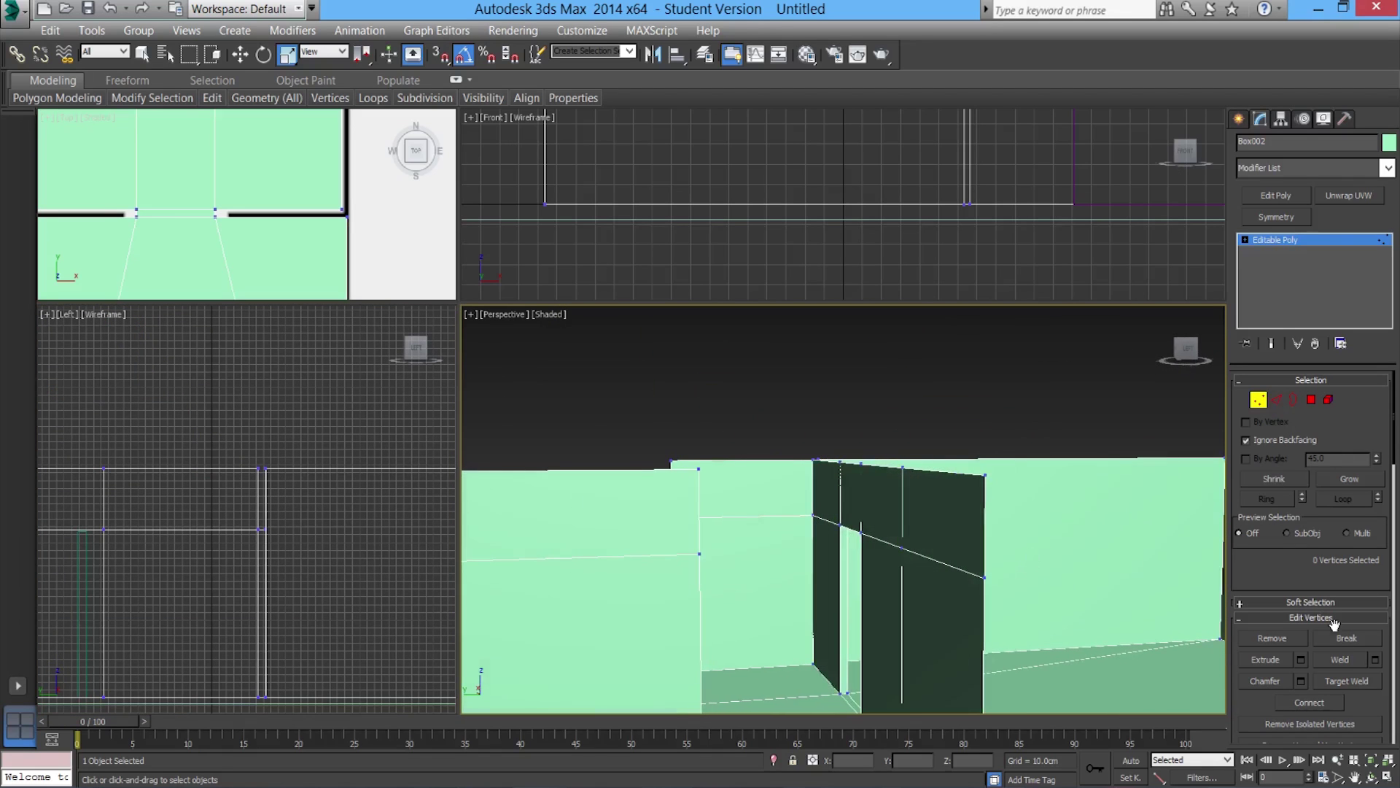
left_click(1348, 681)
scroll(996, 620, "up", 8)
middle_click_drag(996, 620, 788, 547, "alt")
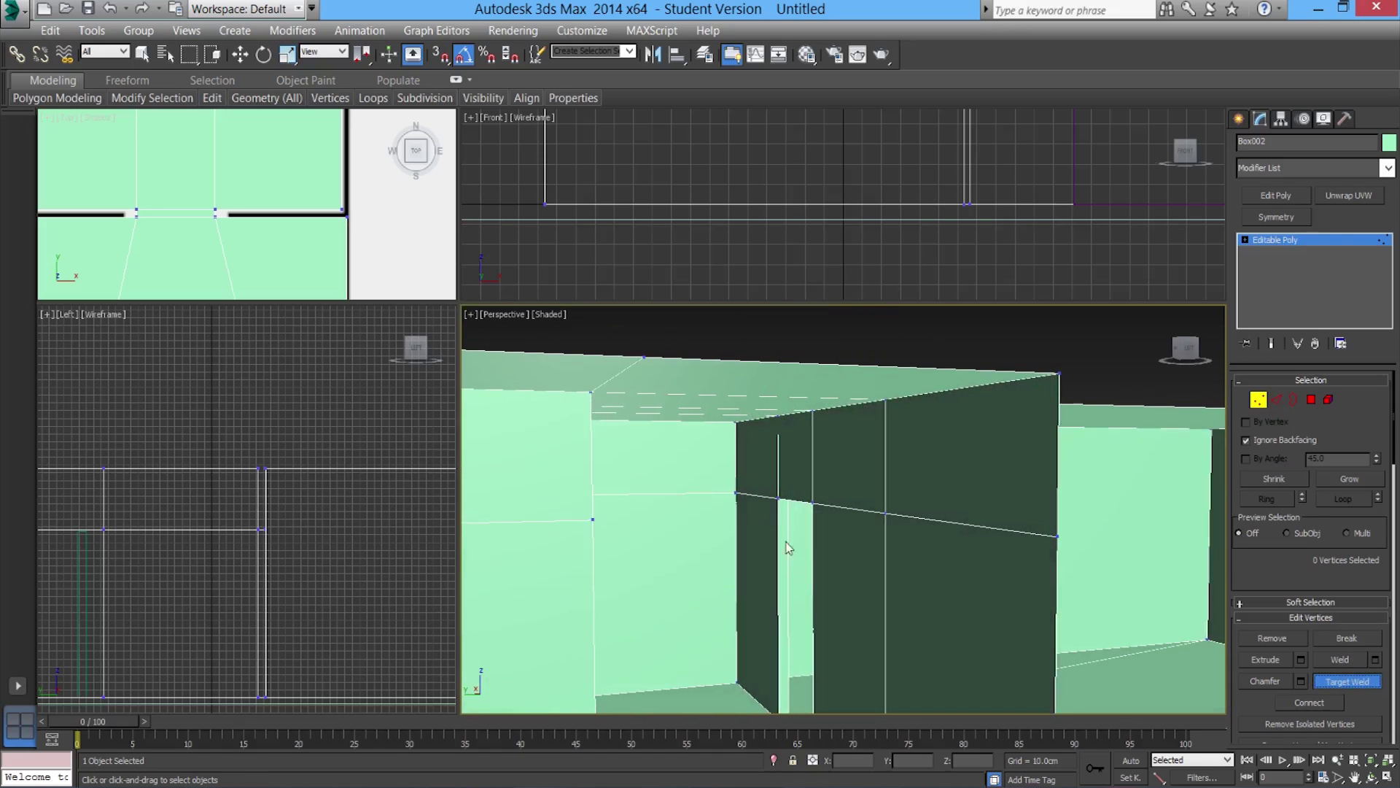
left_click_drag(738, 420, 735, 492)
middle_click_drag(735, 492, 683, 513, "alt")
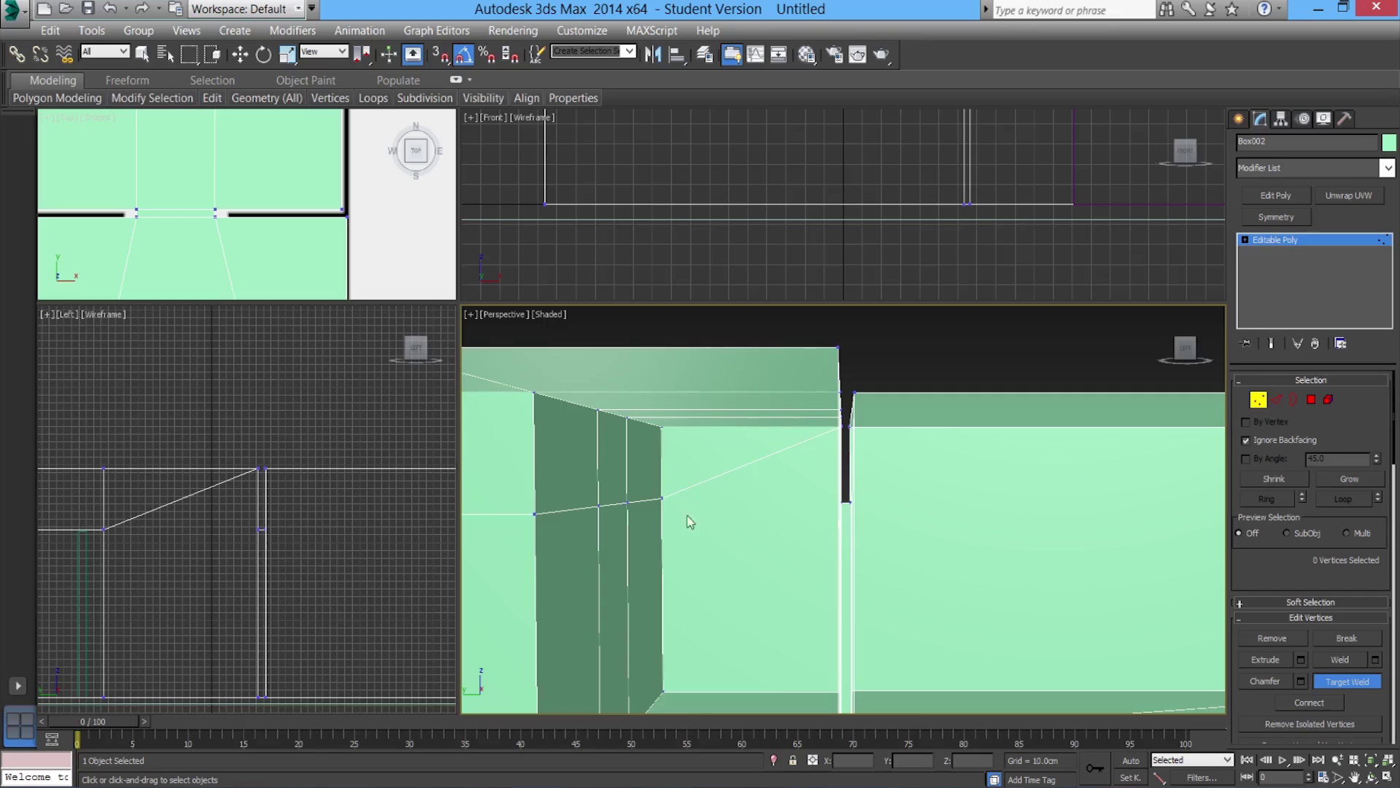
left_click(665, 497)
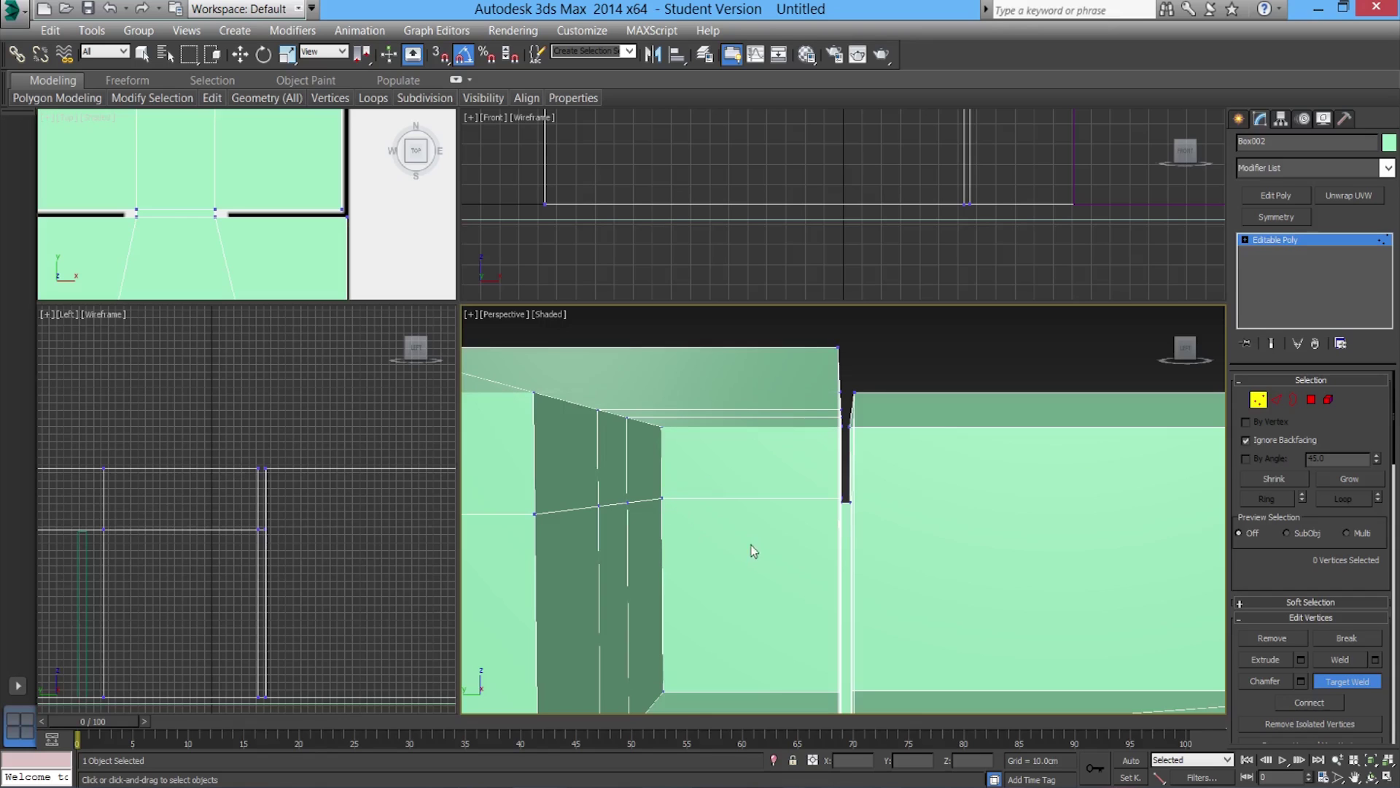
right_click(733, 569)
middle_click_drag(729, 573, 686, 574, "alt")
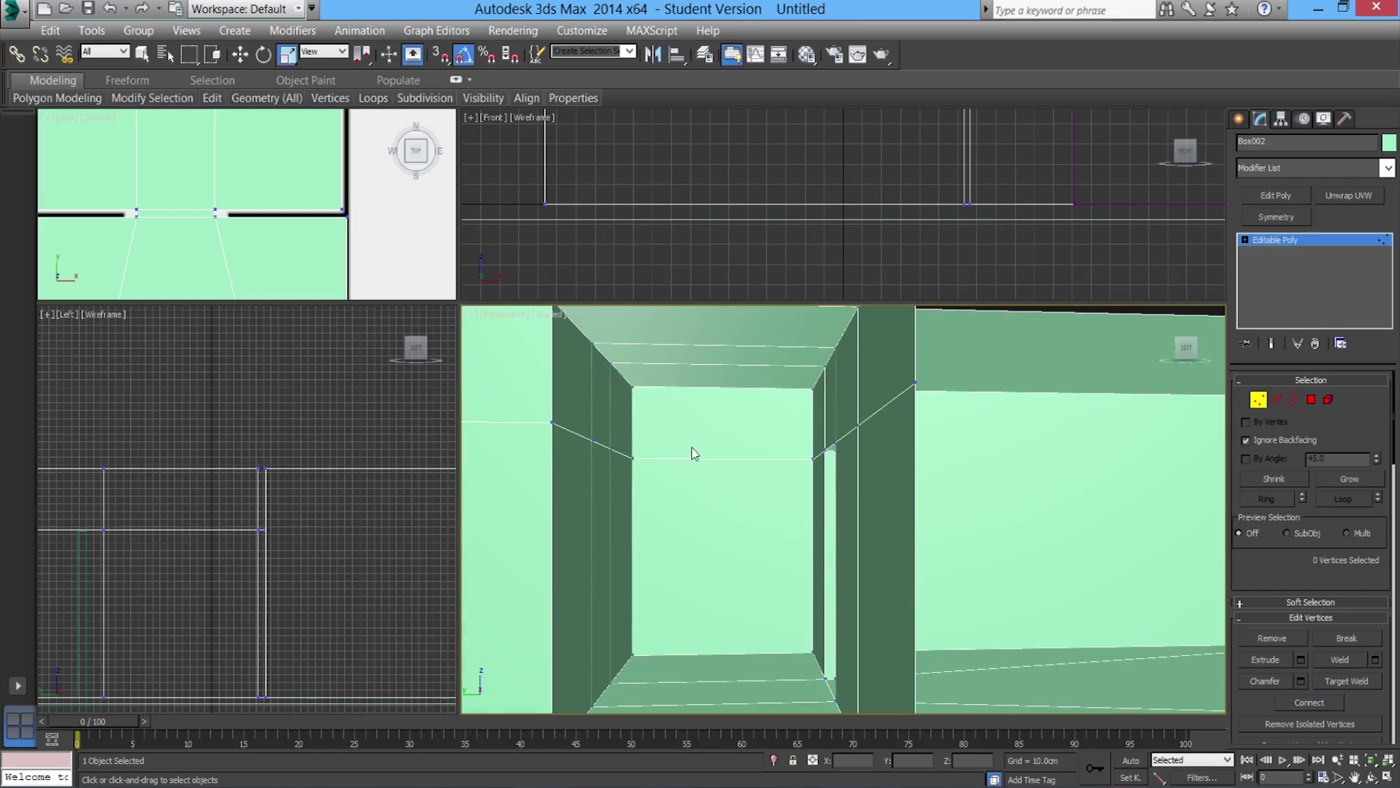
Target-weld the door-height vertex beside the doorway wall to the ceiling corner vertex directly above it
middle_click_drag(778, 461, 653, 511, "alt")
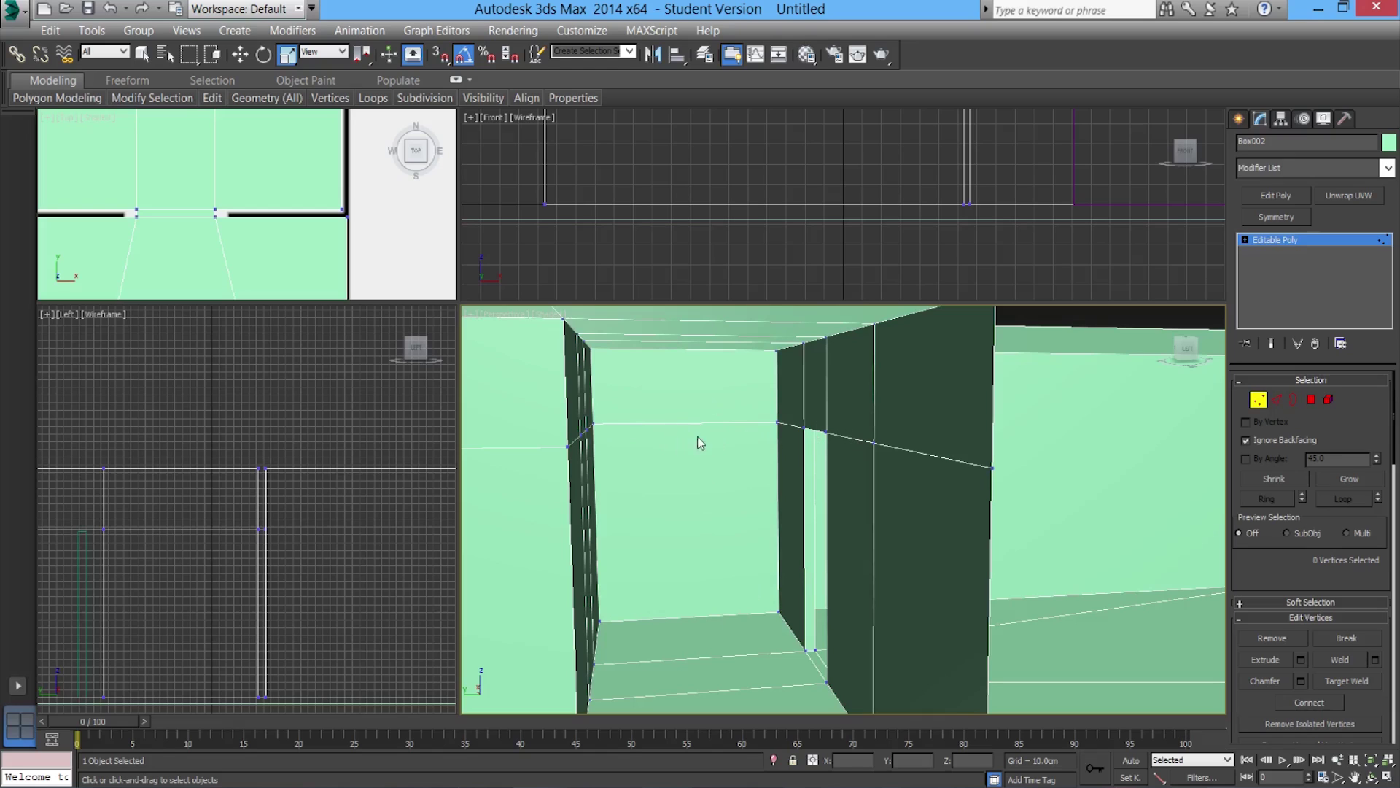
left_click(777, 420)
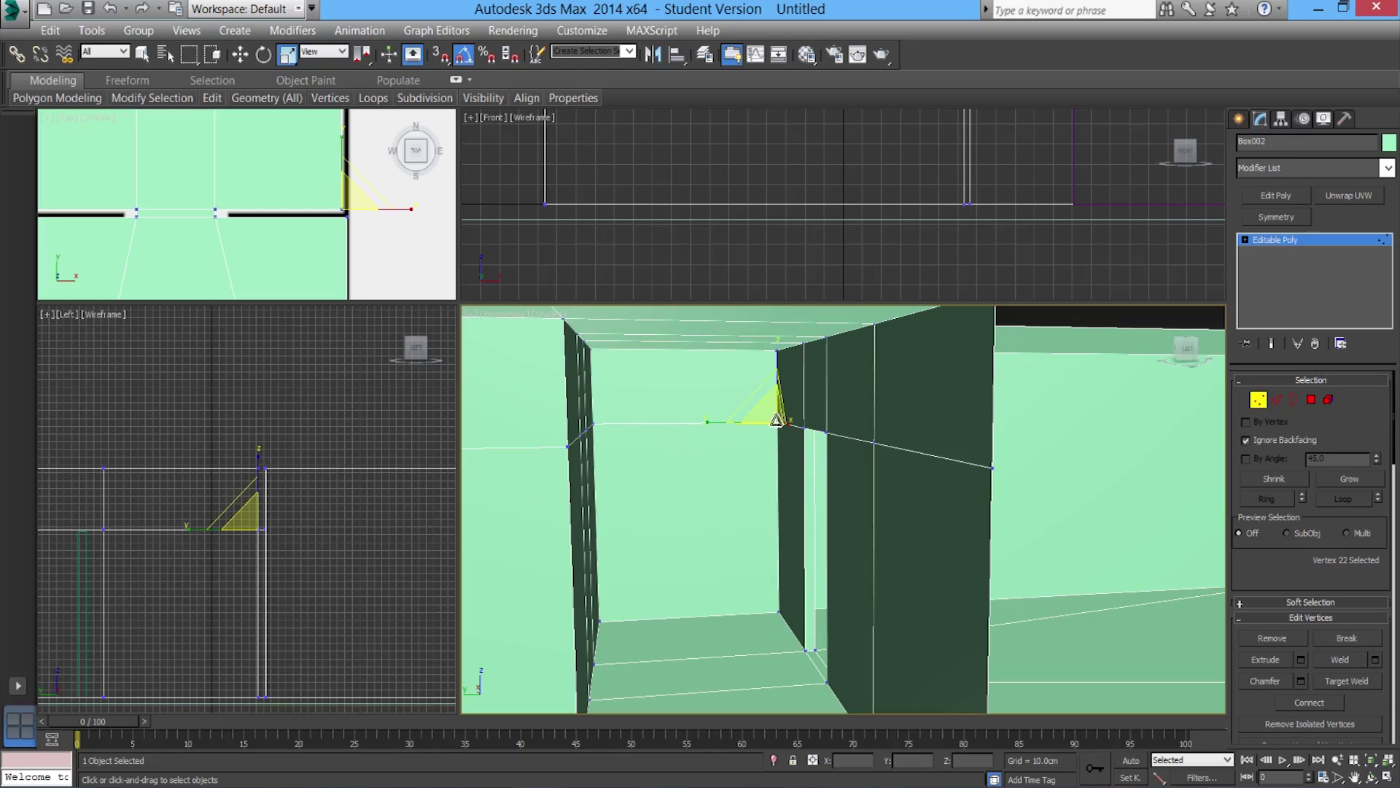
left_click(1346, 682)
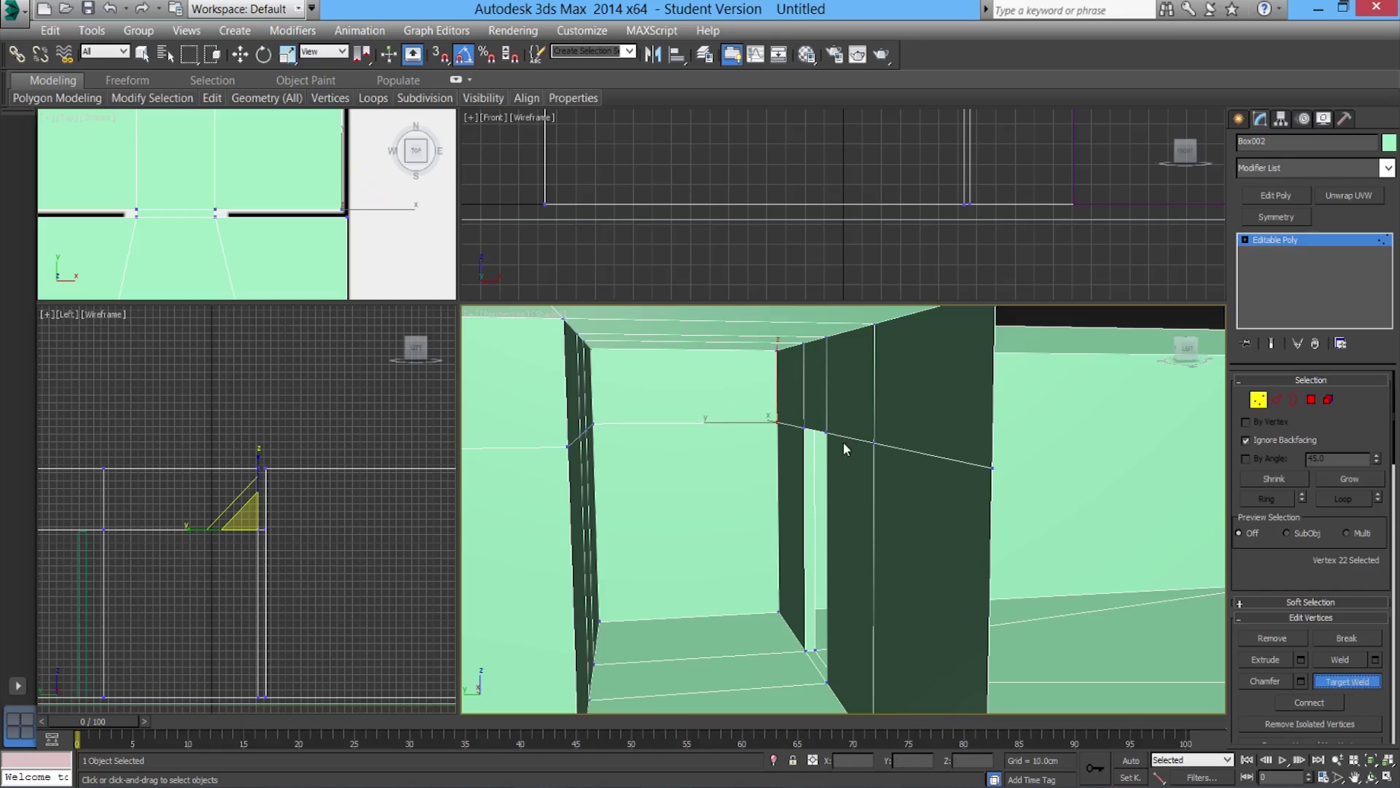
left_click(778, 351)
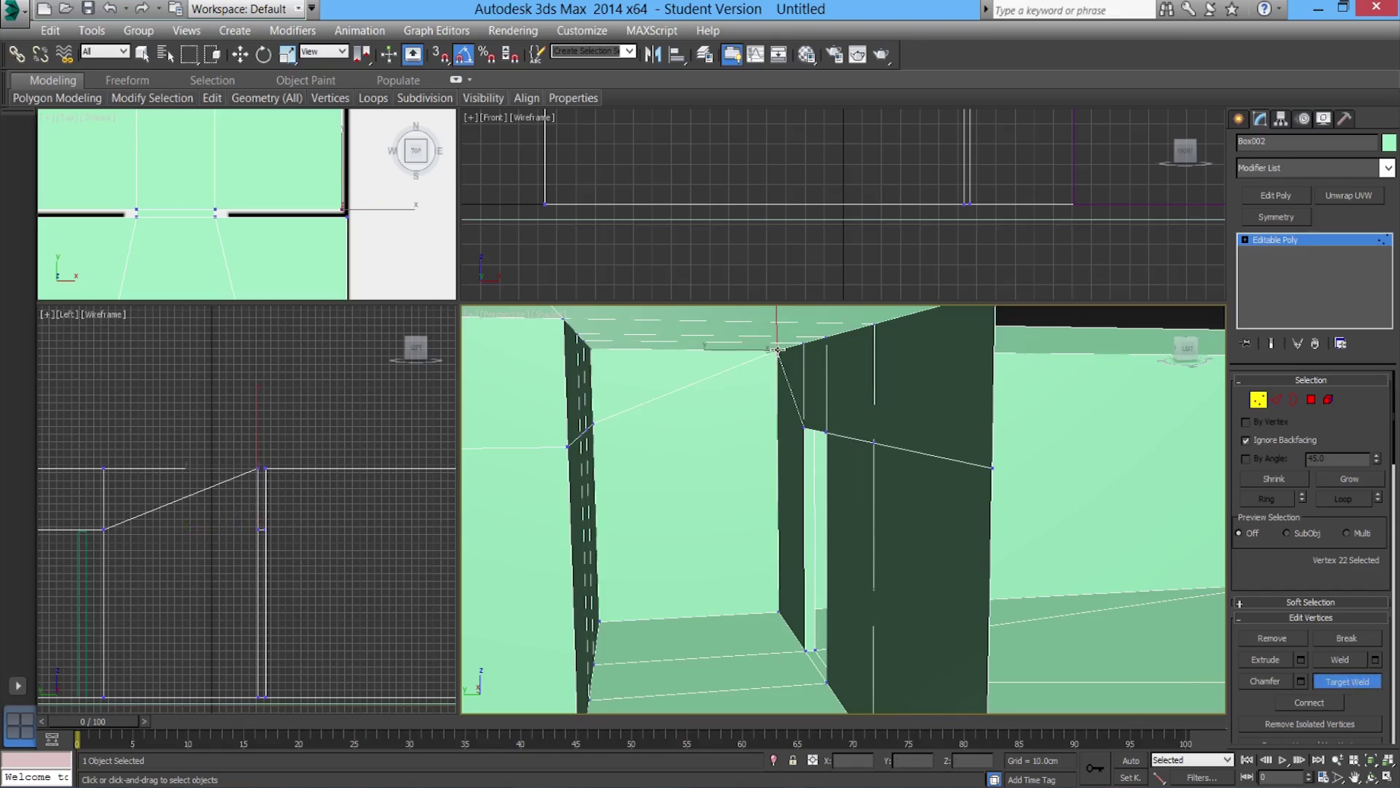
middle_click_drag(746, 434, 718, 432, "alt")
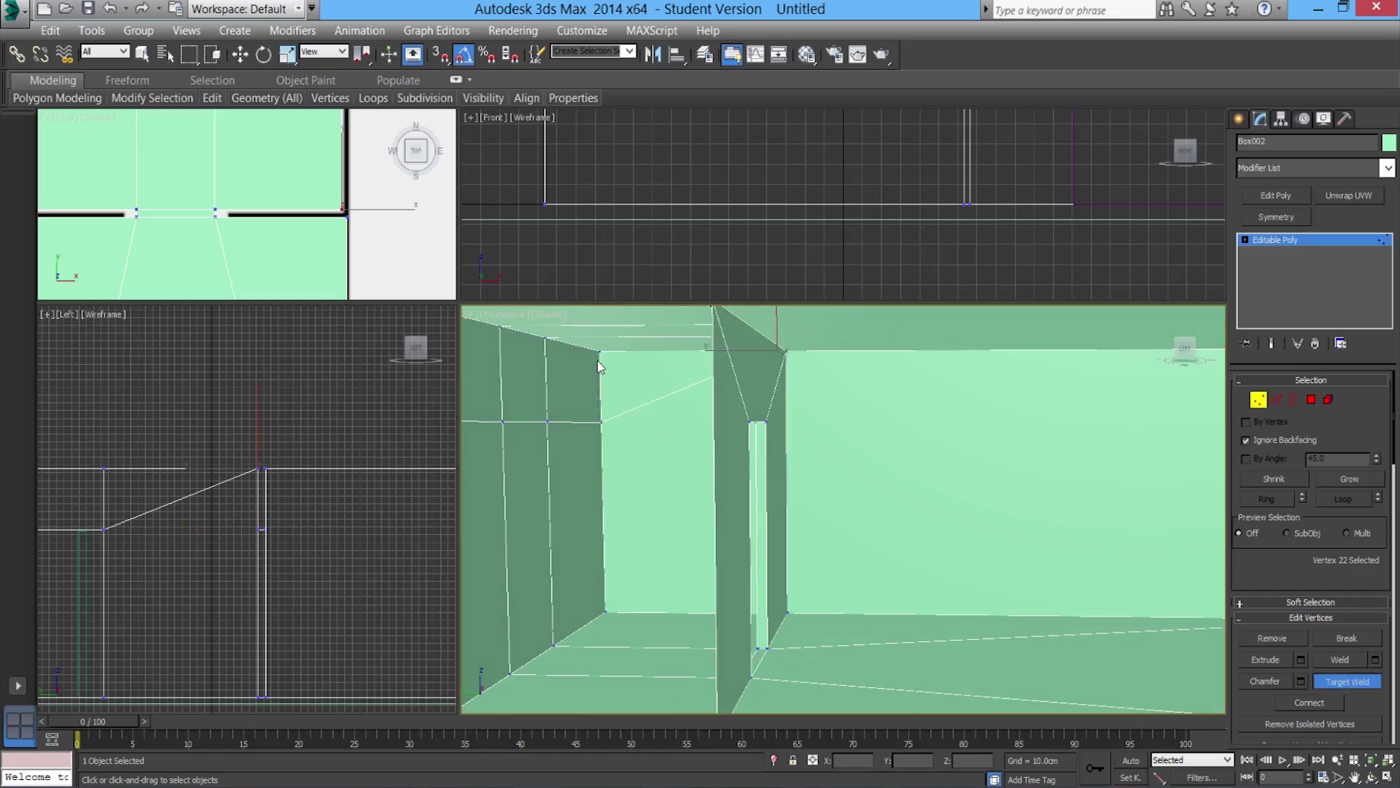
middle_click_drag(603, 351, 795, 534, "alt")
right_click(794, 535)
Inset the single large polygon of the room's long outer wall
middle_click_drag(704, 543, 609, 529)
middle_click_drag(609, 529, 862, 635, "alt")
middle_click_drag(762, 612, 861, 612)
scroll(853, 620, "up", 3)
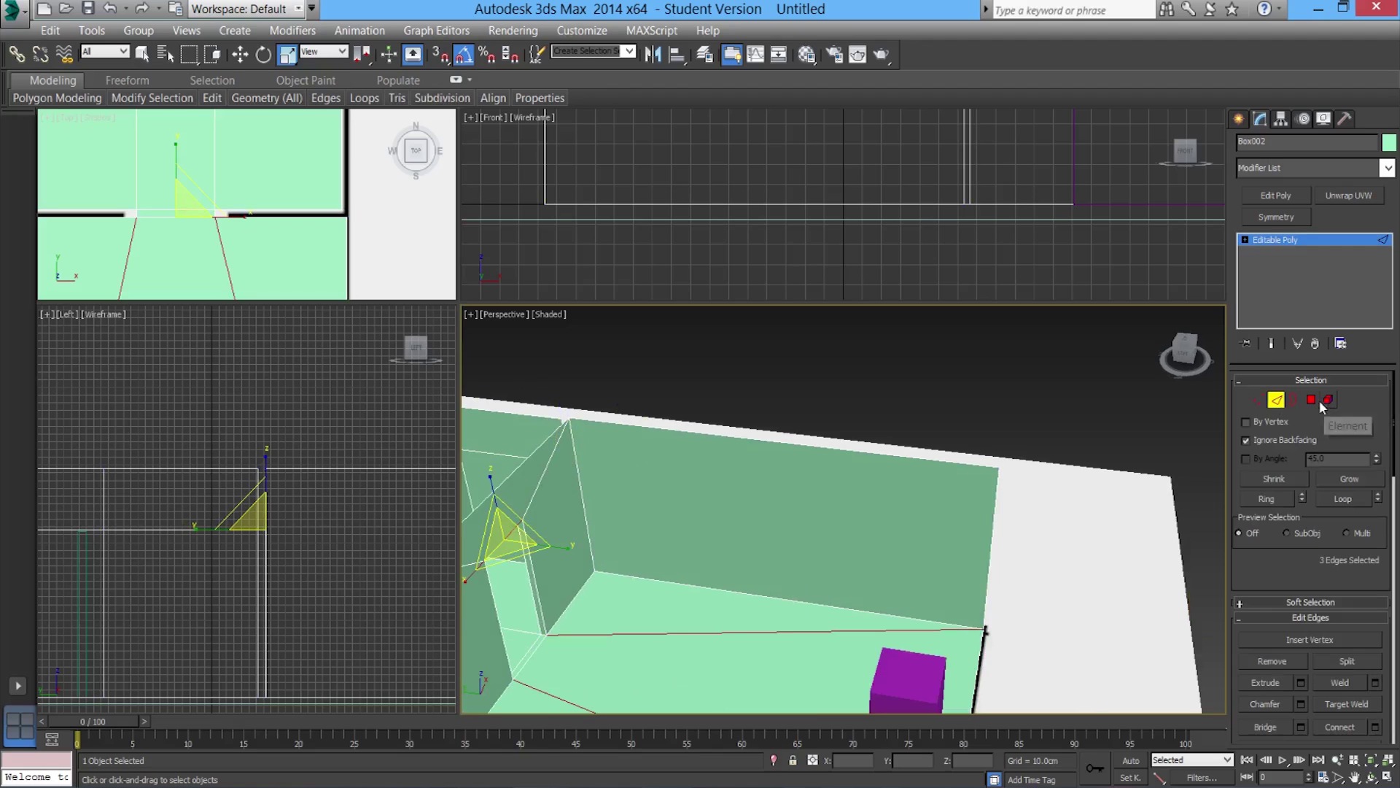
left_click(1312, 400)
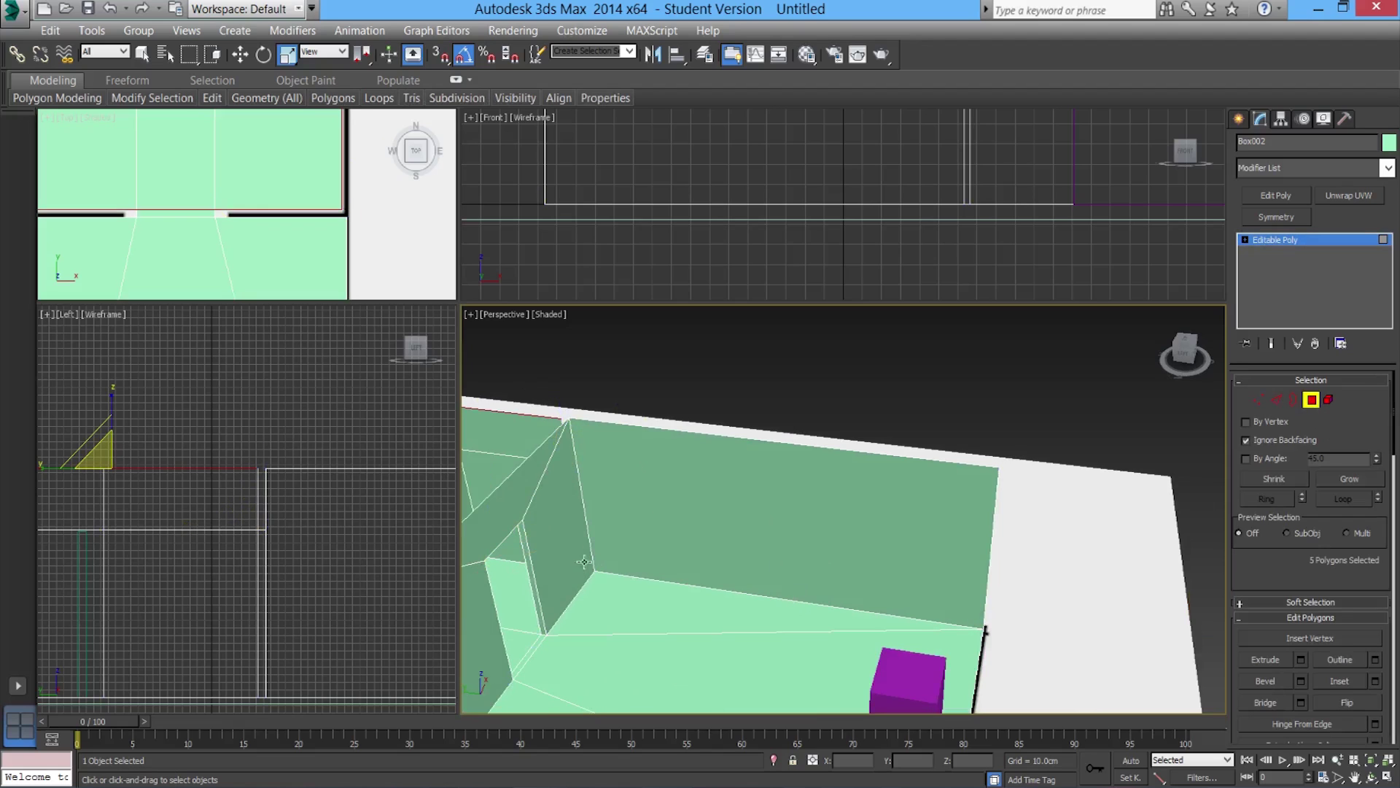
left_click(735, 502)
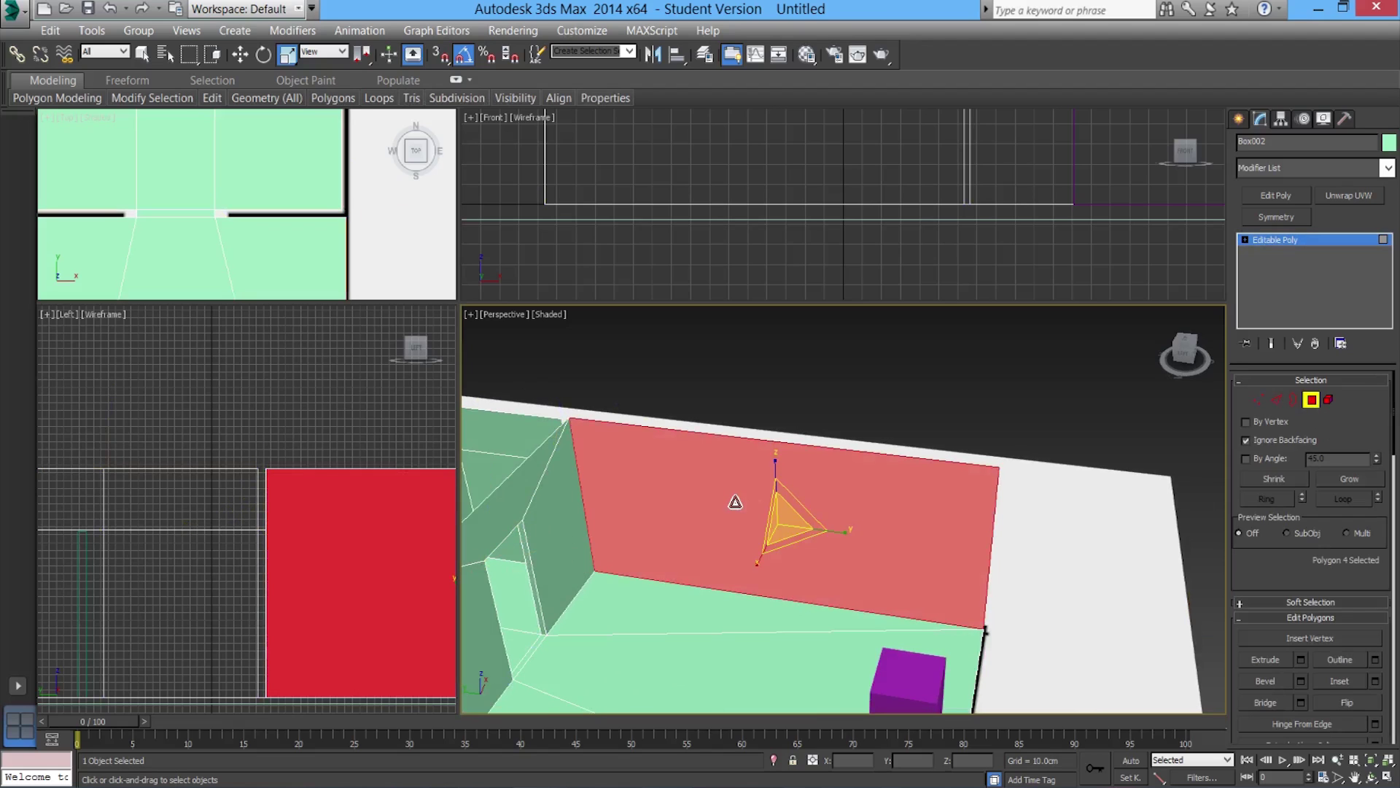
middle_click_drag(861, 574, 991, 584, "alt")
scroll(692, 598, "down", 4)
scroll(839, 561, "up", 6)
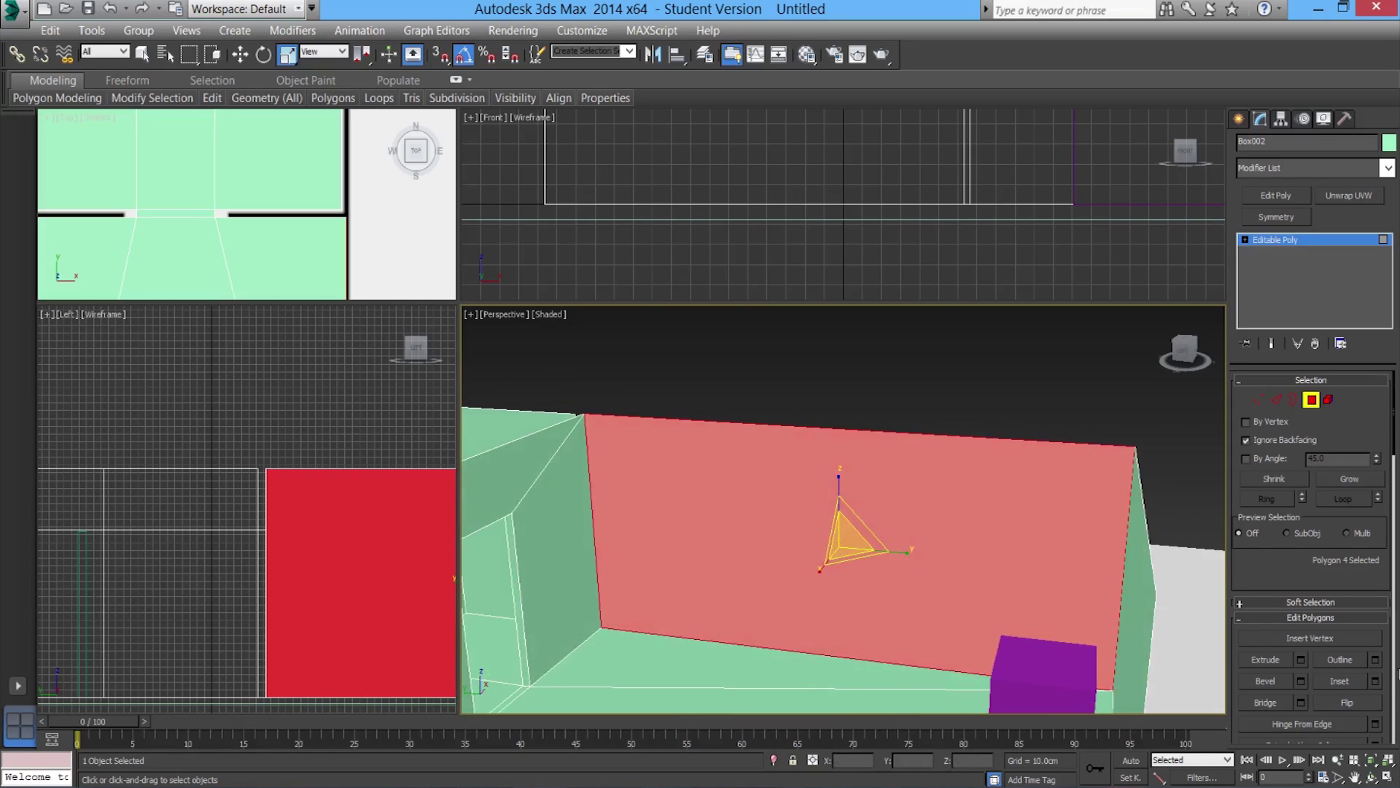
left_click(1377, 685)
left_click_drag(568, 490, 745, 306)
left_click(565, 513)
Scale the inset wall polygon along Y and Z to rough out a window opening
left_click_drag(911, 563, 871, 562)
left_click_drag(838, 482, 838, 490)
mouse_move(770, 562)
middle_mouse_down("alt")
mouse_move(781, 546)
mouse_move(770, 551)
middle_mouse_up("alt")
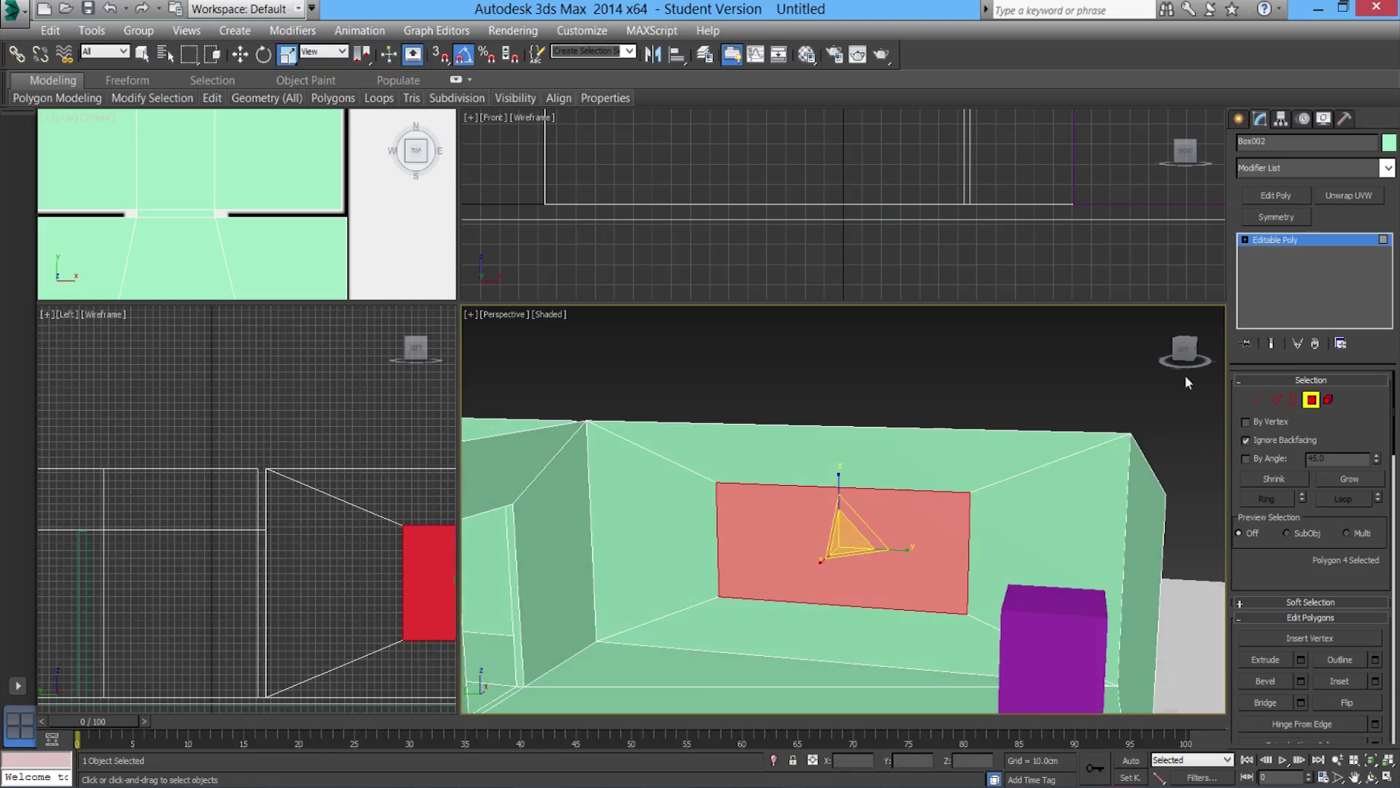
Create a box about 432 cm long, 41 cm wide and 235 cm high on the floor plan beside the room
left_click(1240, 119)
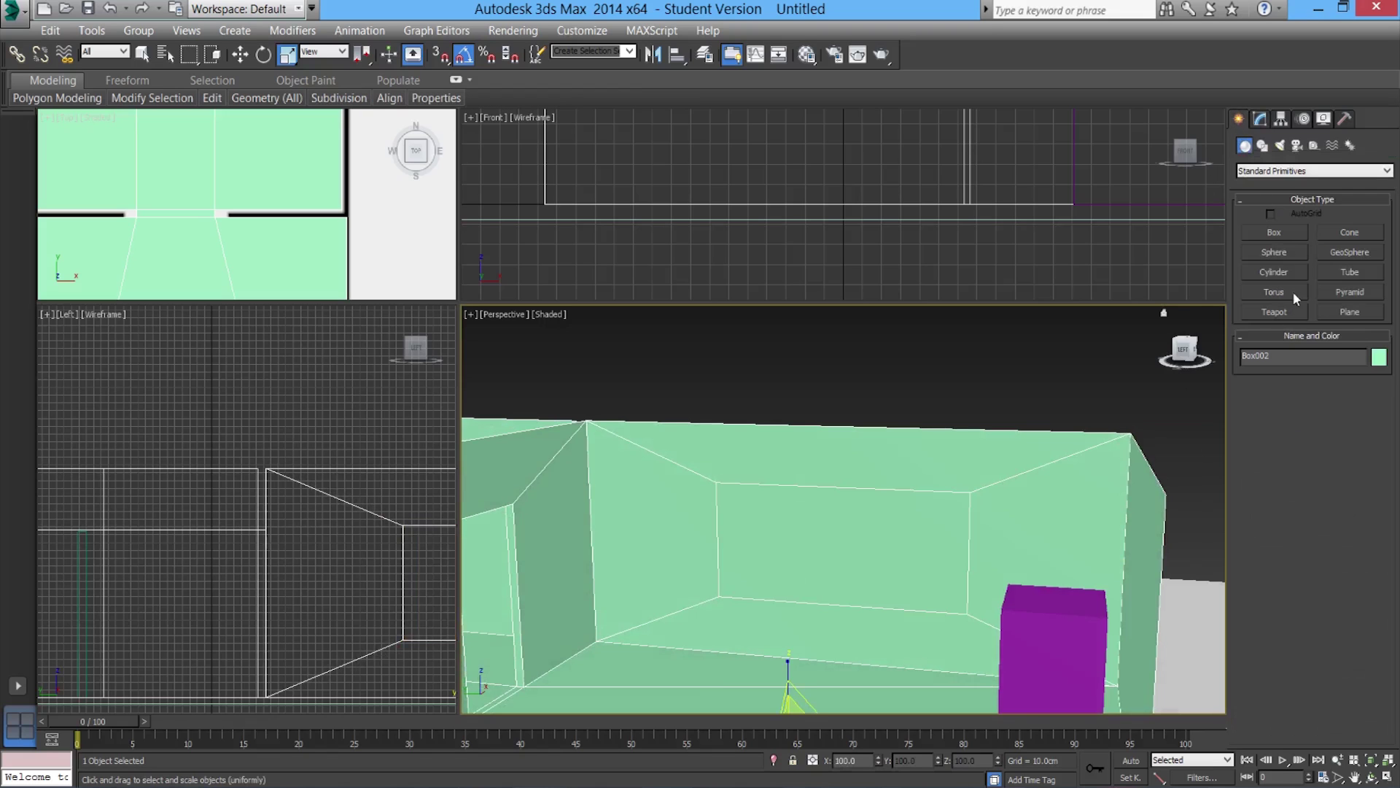
left_click(1283, 234)
middle_click_drag(1016, 551, 982, 549)
scroll(913, 586, "down", 3)
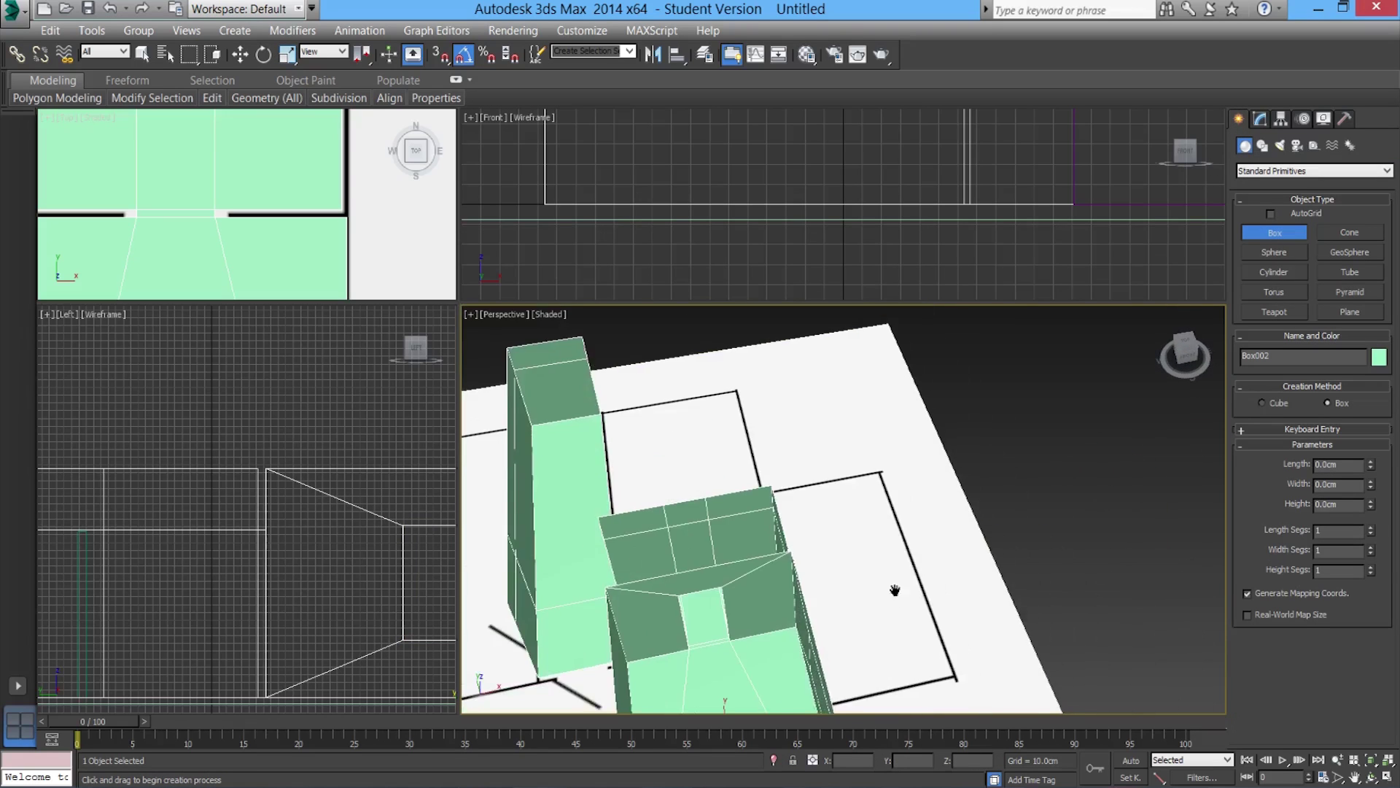
left_click_drag(861, 579, 896, 726)
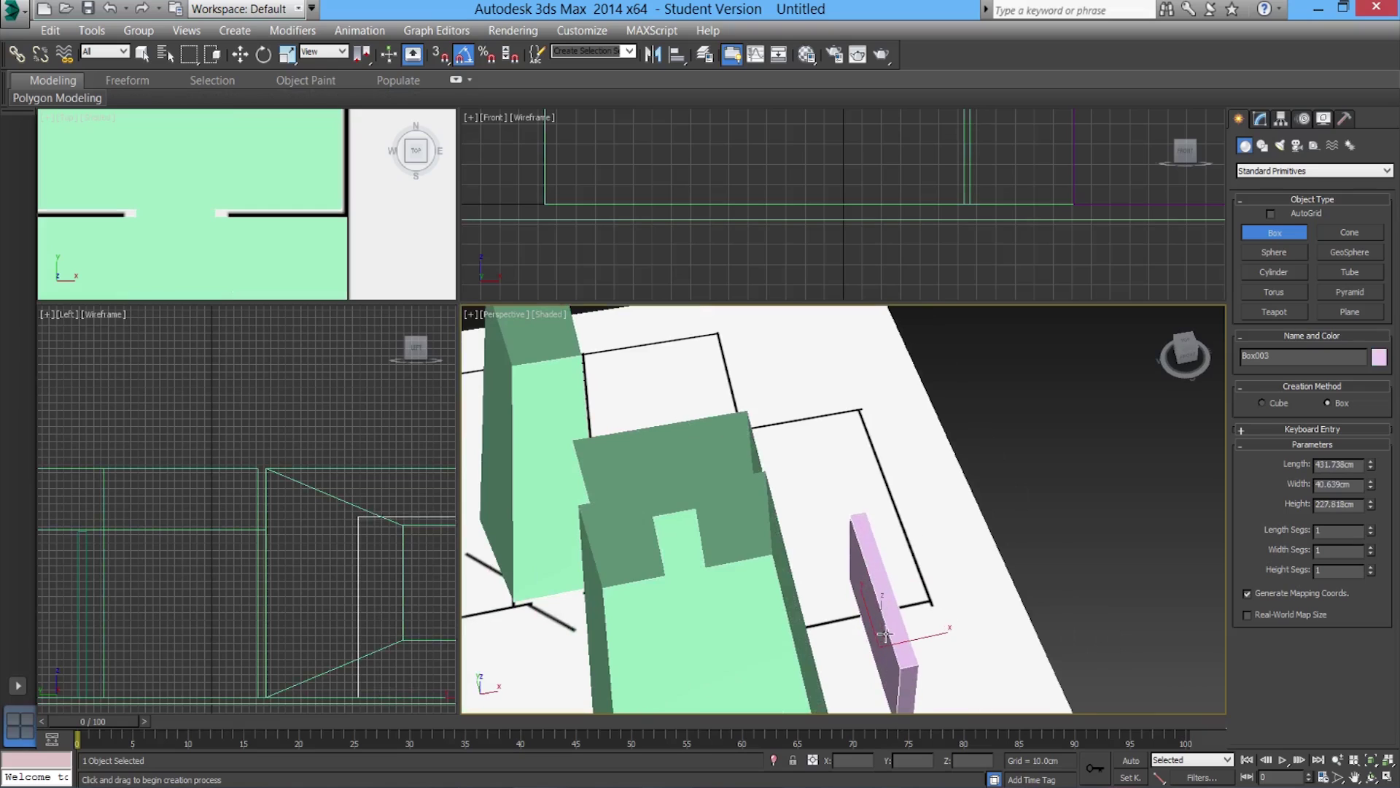
Set the new box's length to 200 cm
left_click_drag(1364, 466, 1216, 471)
type("2")
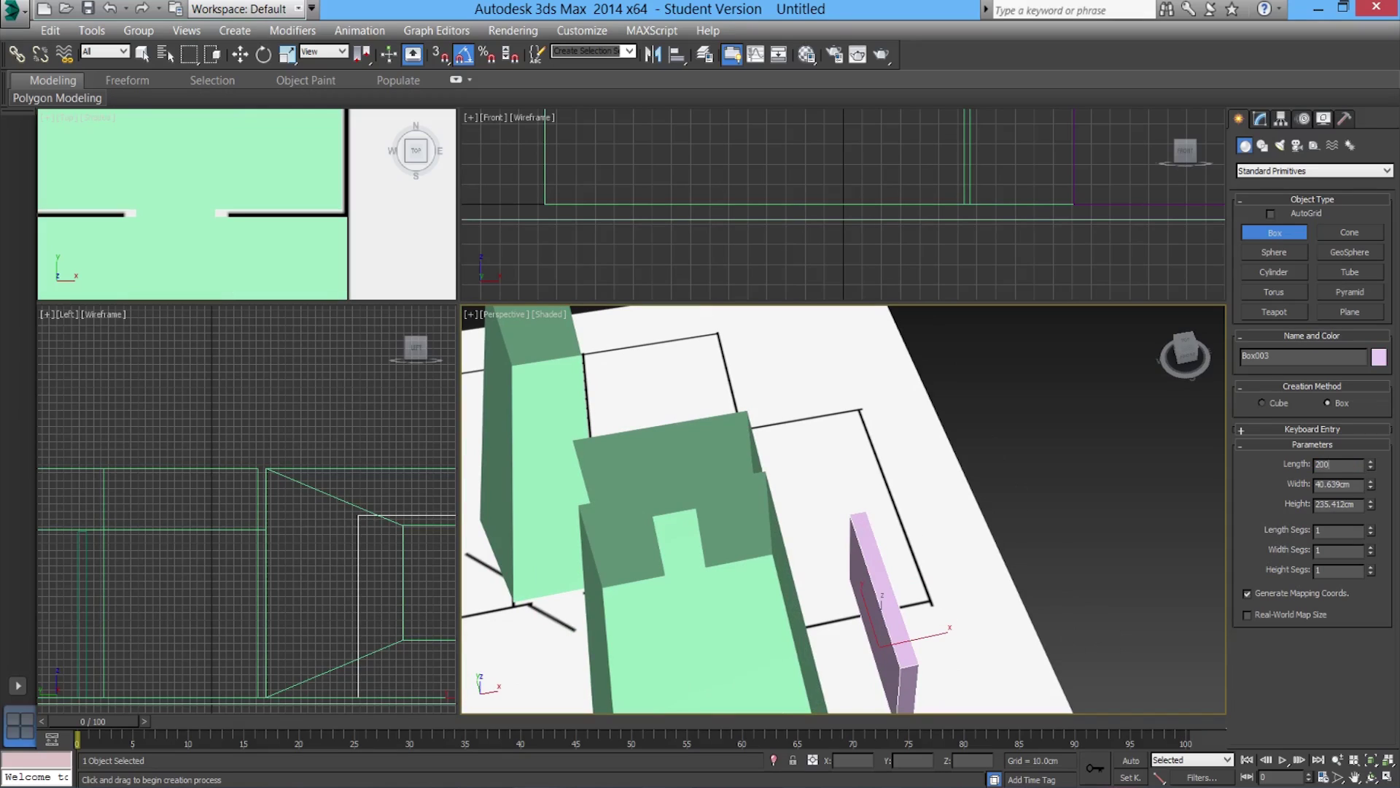
type("00")
key("Return")
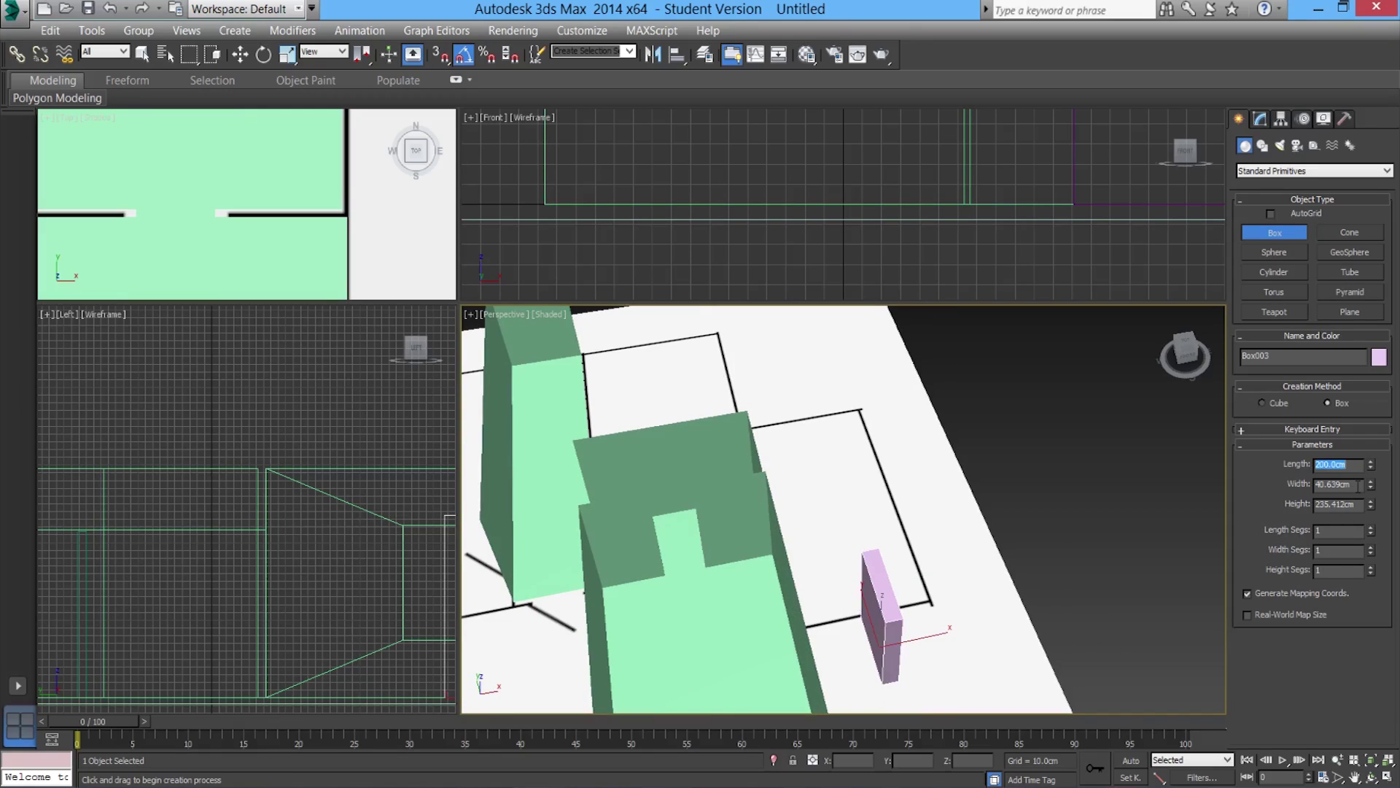
Set the new box's height to 150 cm
left_click_drag(1361, 504, 1252, 517)
type("100")
key("Return")
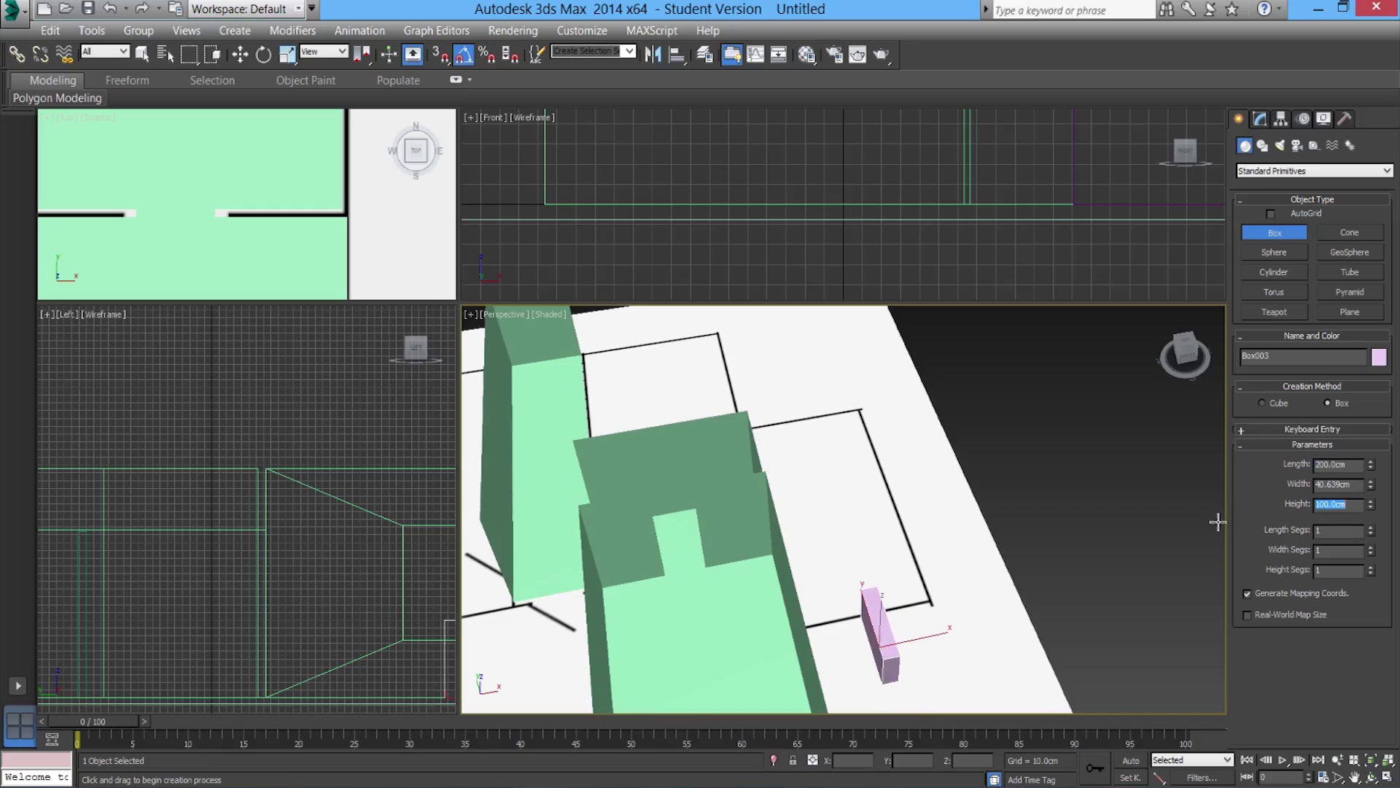
type("1.5")
key("Return")
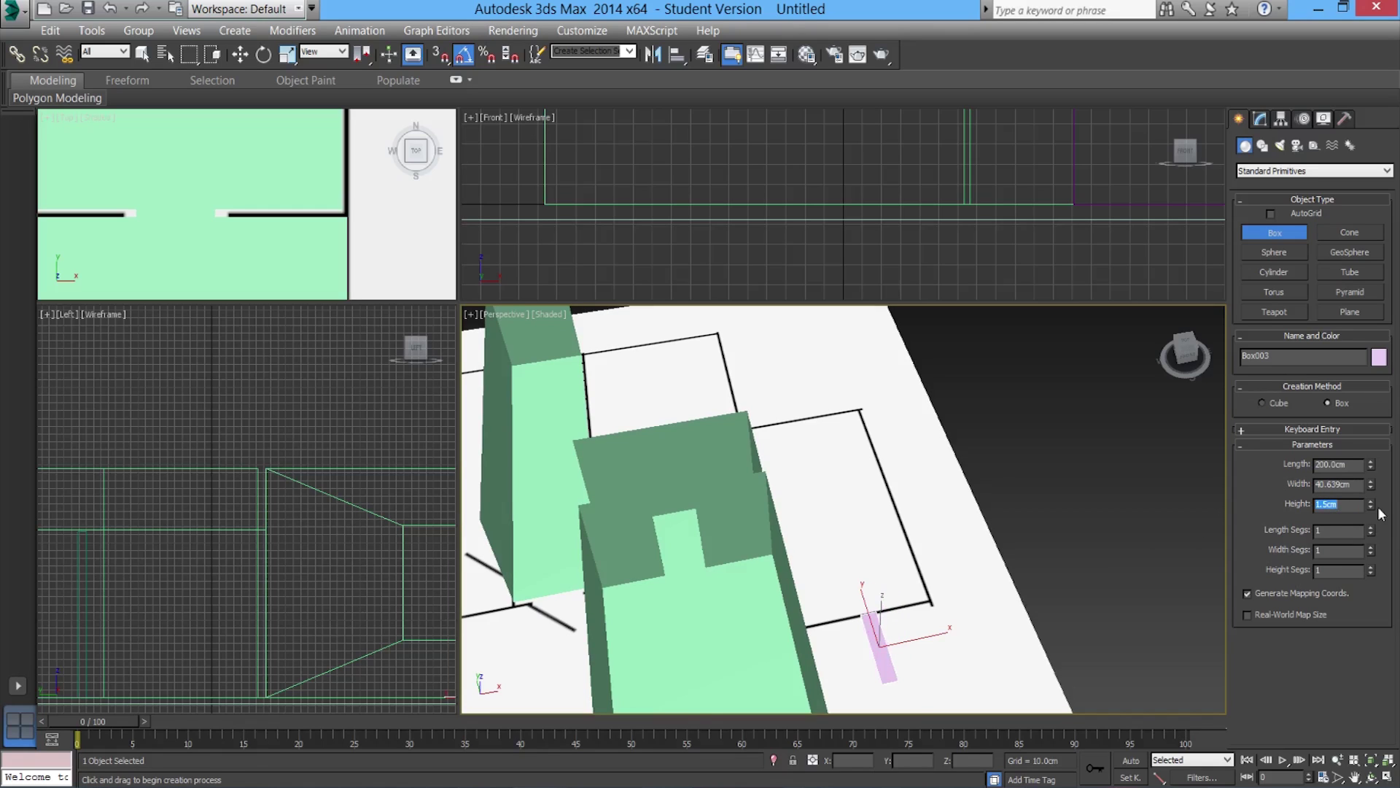
type("150")
key("Return")
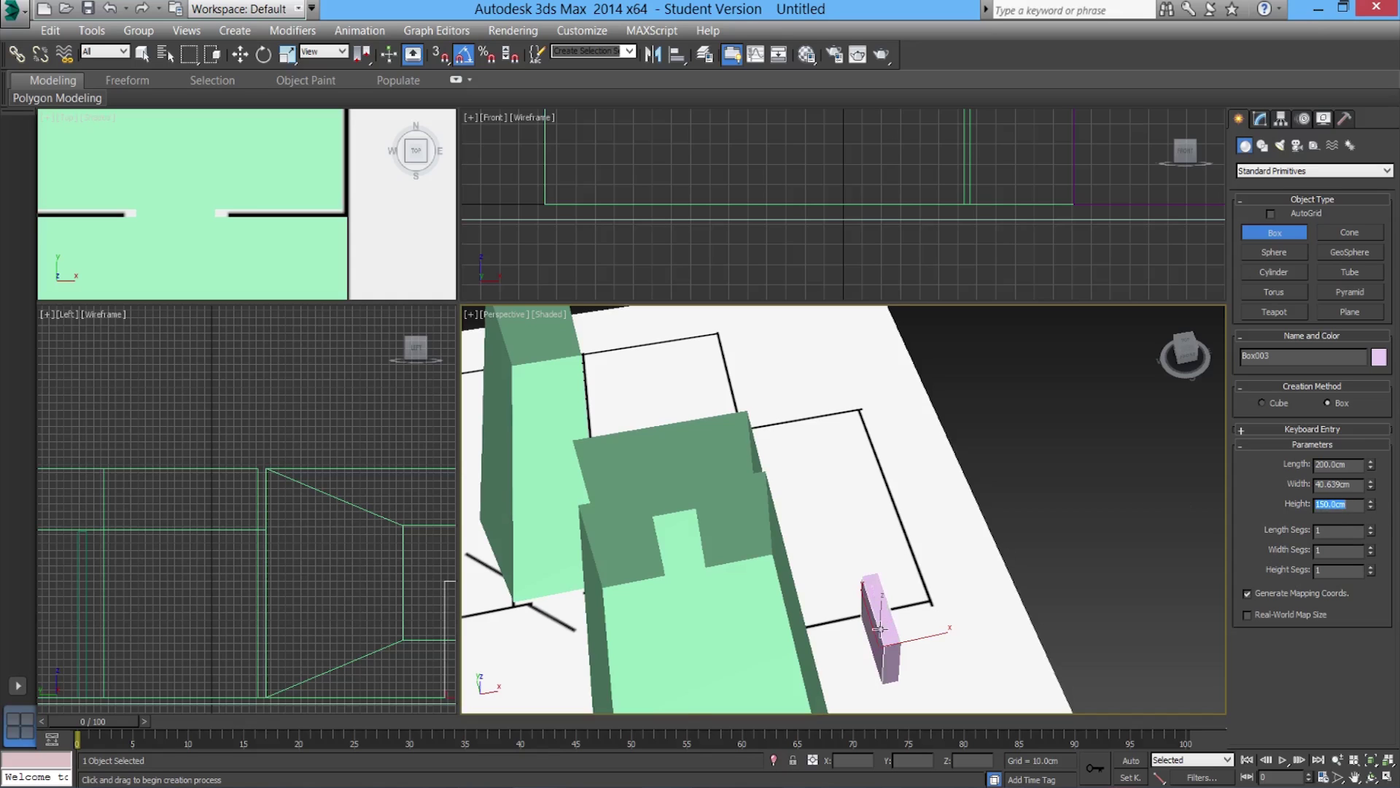
mouse_move(876, 623)
middle_mouse_down("alt")
mouse_move(941, 592)
mouse_move(891, 602)
middle_mouse_up("alt")
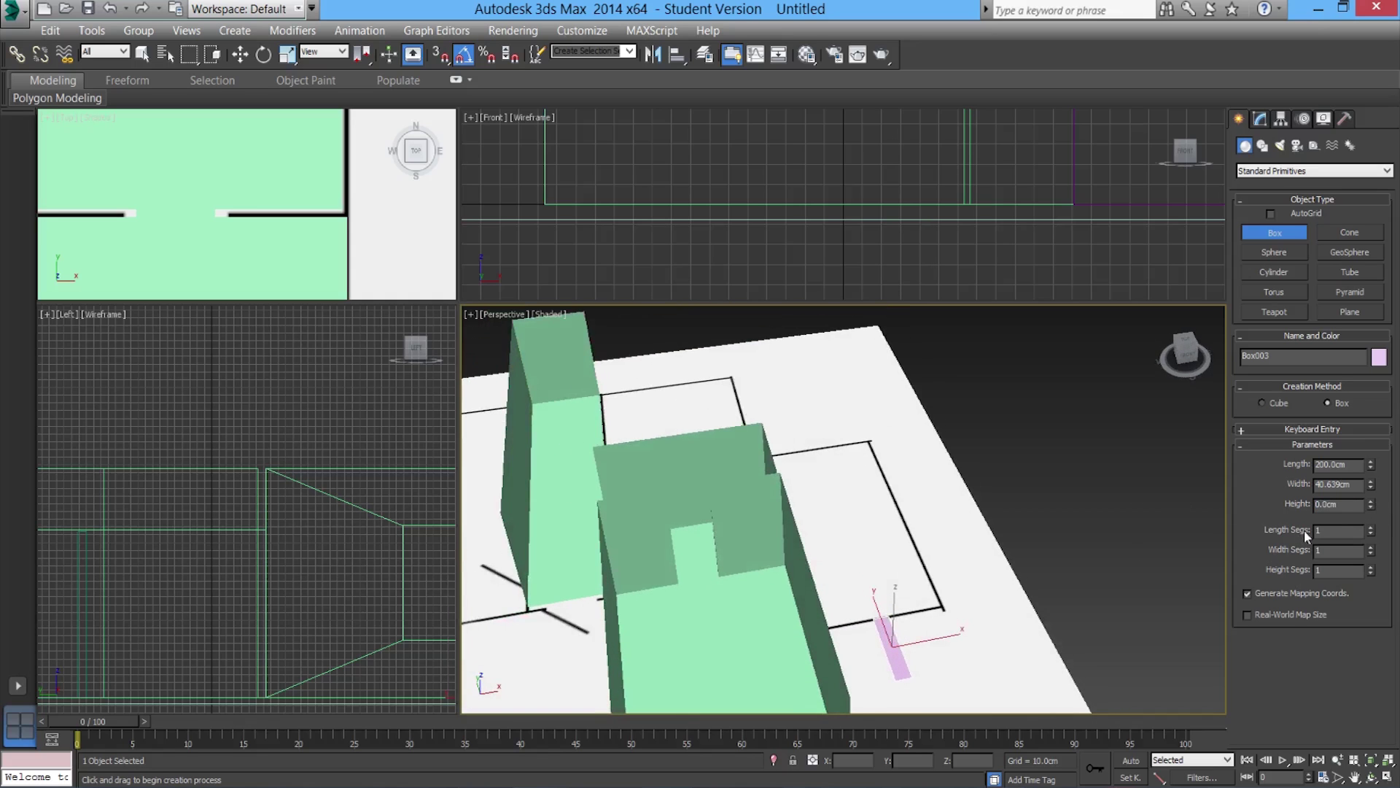
double_click(1355, 505)
type("150")
key("Return")
Move the box into the long wall, raised to about 99 cm above the floor, as a window reference
left_click(239, 56)
middle_click_drag(802, 452, 889, 627, "alt")
left_click_drag(890, 627, 852, 517)
middle_click_drag(878, 584, 1013, 585, "alt")
middle_click_drag(915, 595, 860, 547, "alt")
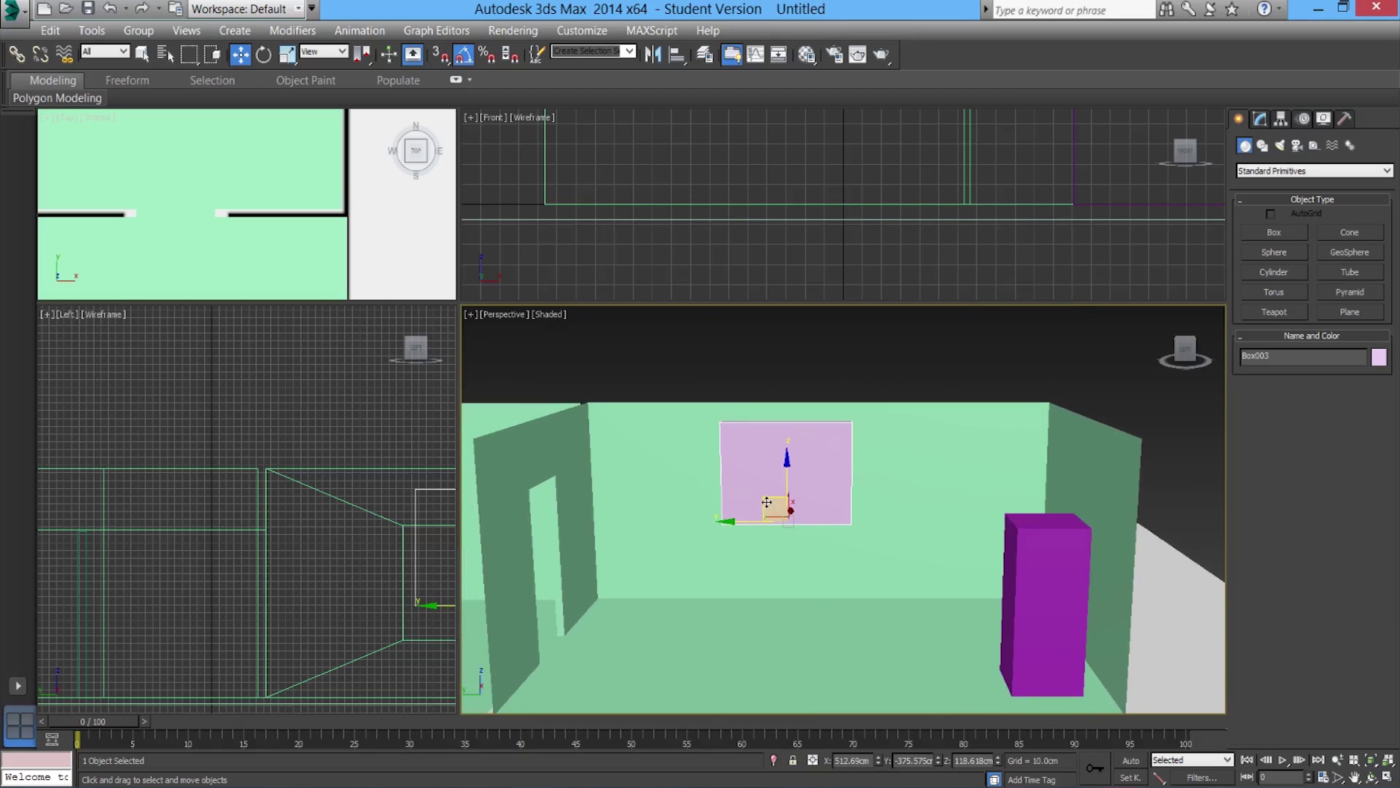
left_click_drag(766, 501, 801, 515)
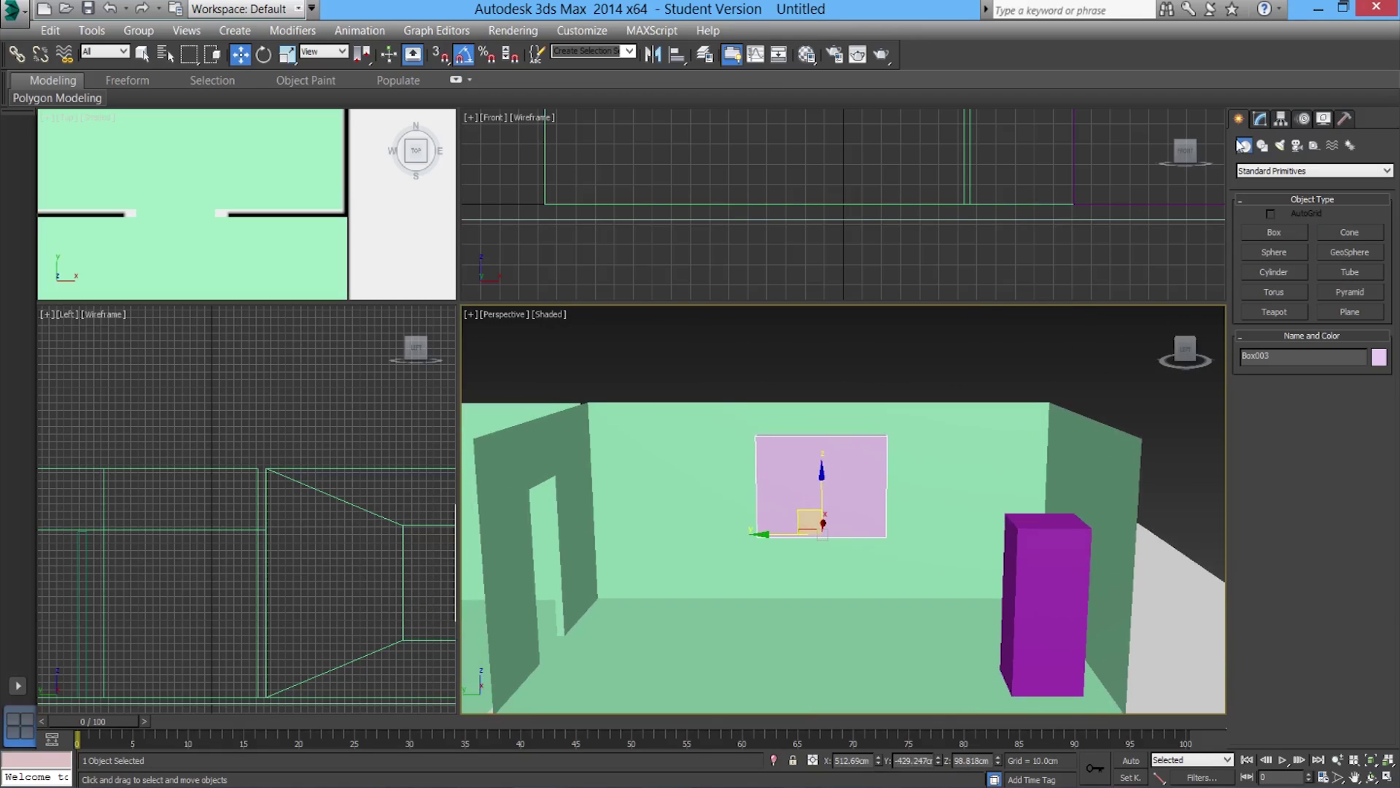
Set the window box's length to 300 cm
left_click(1259, 122)
double_click(1336, 399)
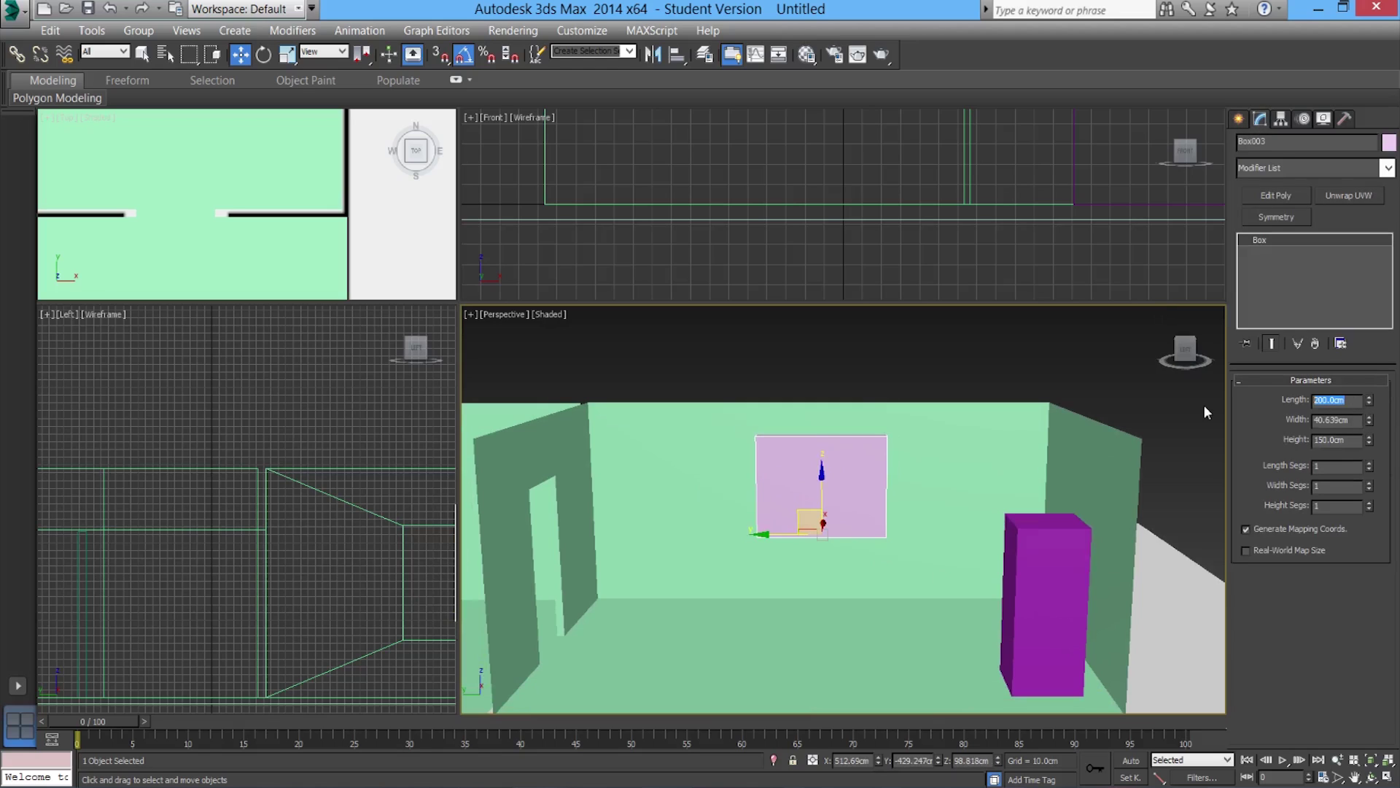
type("300")
key("Return")
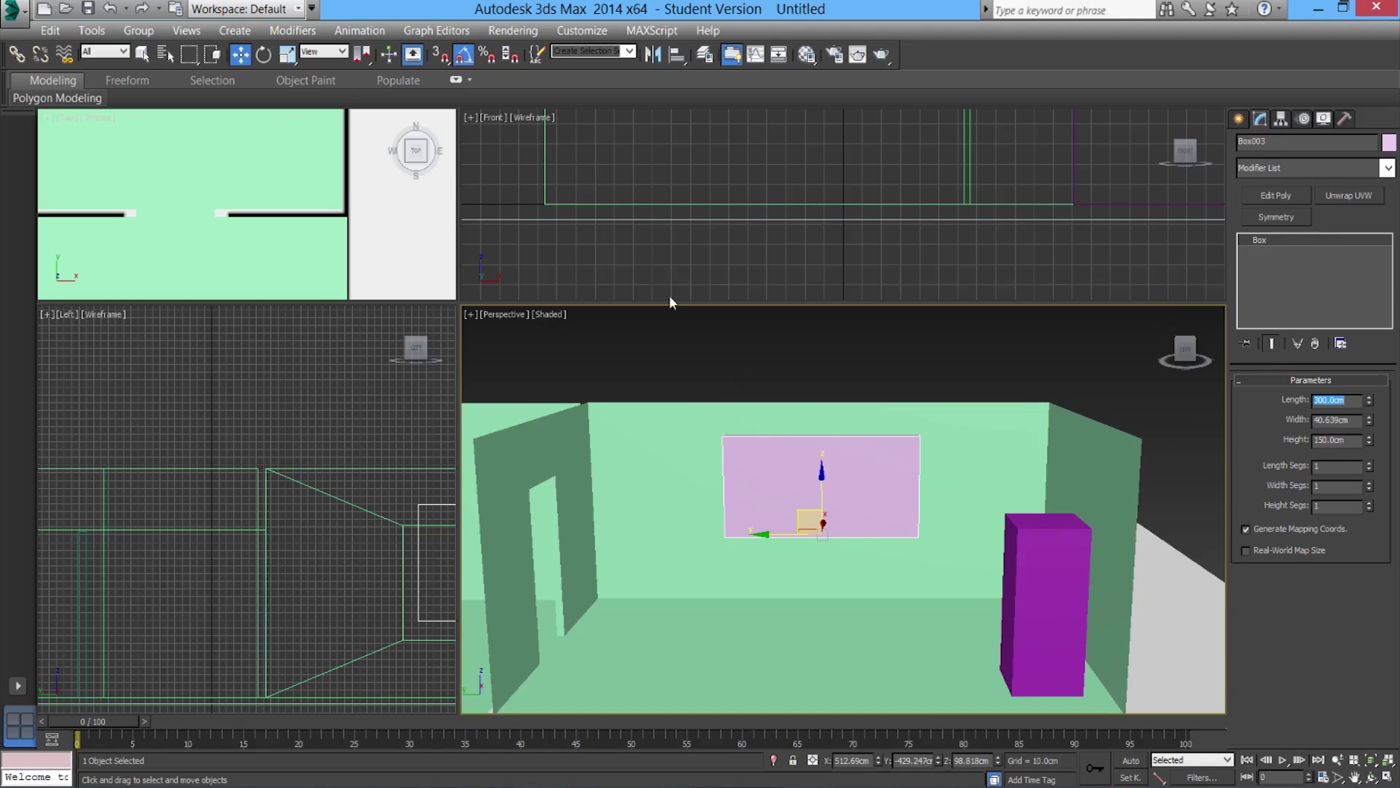
Lower the window box on the long wall and nudge it along Y and Z toward the wall's middle
middle_click_drag(736, 495, 820, 503, "alt")
left_click_drag(820, 503, 821, 533)
middle_click_drag(821, 533, 815, 509, "alt")
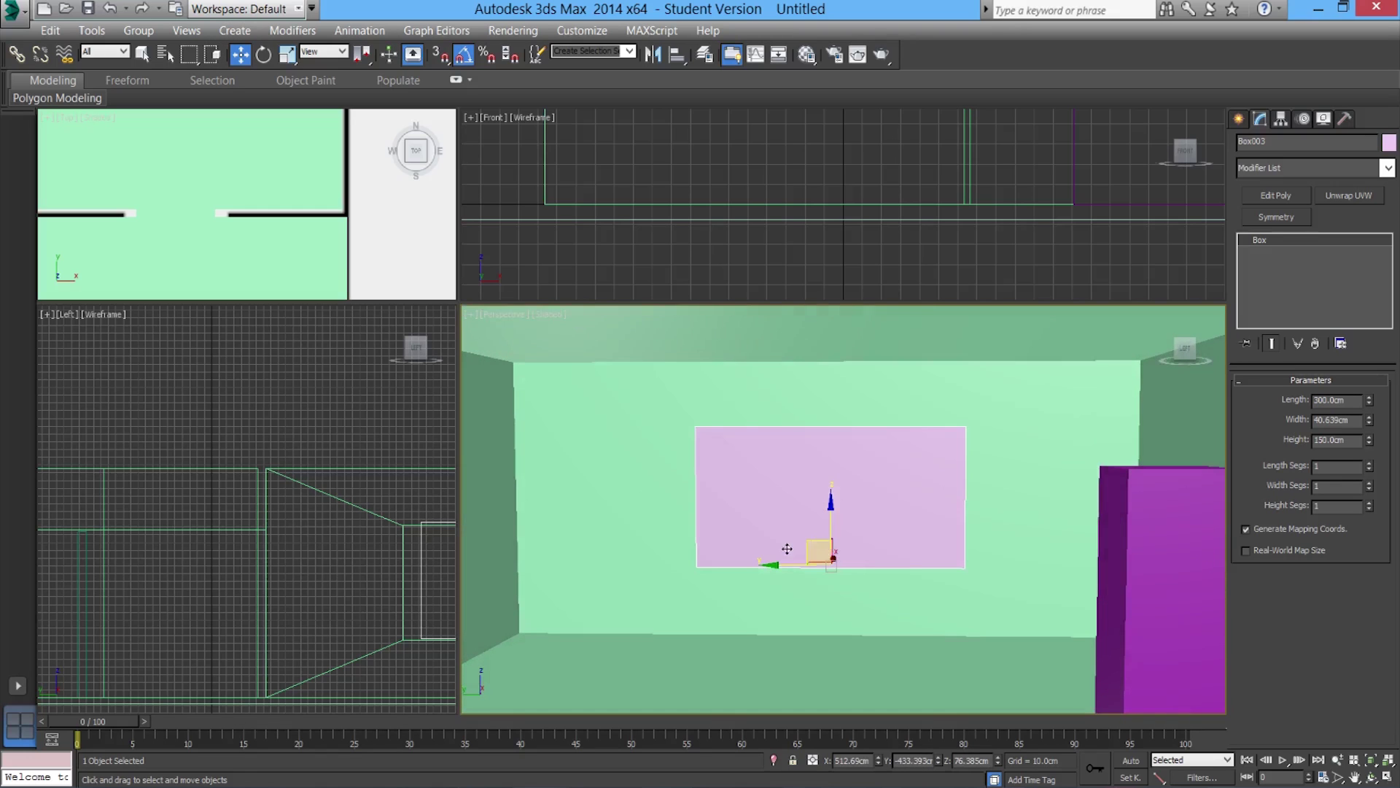
left_click_drag(781, 563, 788, 565)
mouse_move(837, 524)
left_mouse_down()
mouse_move(834, 498)
mouse_move(838, 511)
left_mouse_up()
Align the window box with the wall's inset outline, at about Y -426 cm and Z 85 cm
left_click(613, 479)
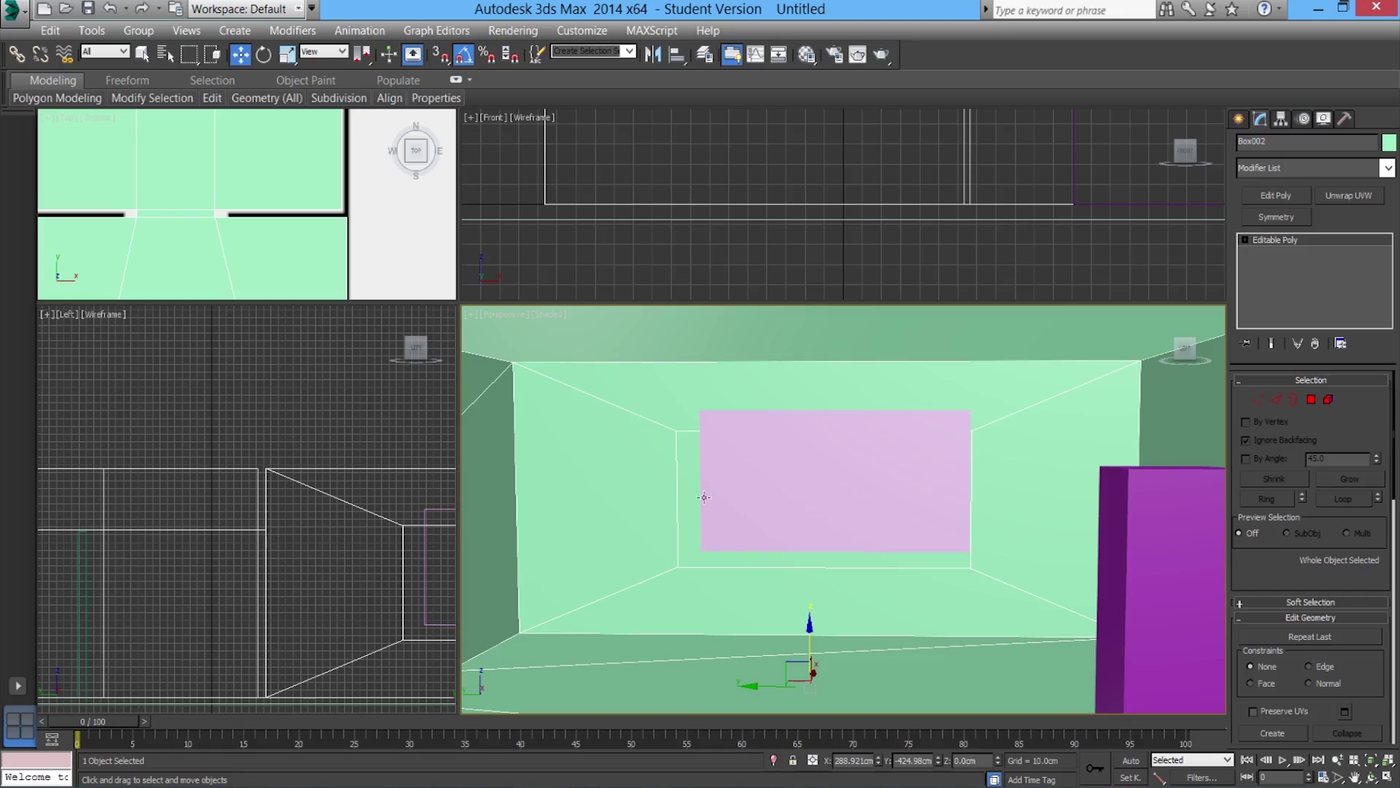
left_click(819, 488)
left_click_drag(819, 523, 806, 531)
left_click(613, 469)
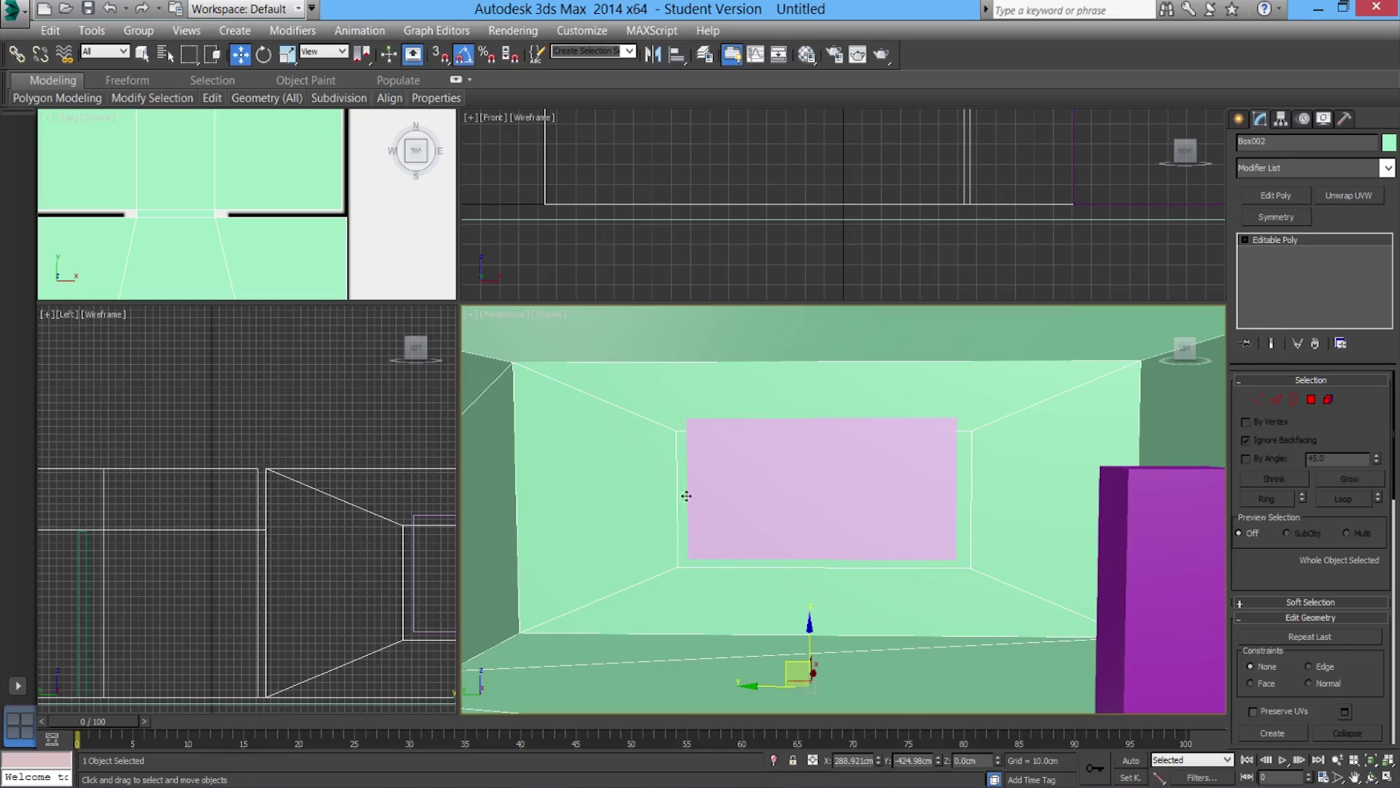
left_click(763, 498)
left_click_drag(777, 555, 781, 556)
left_click(629, 519)
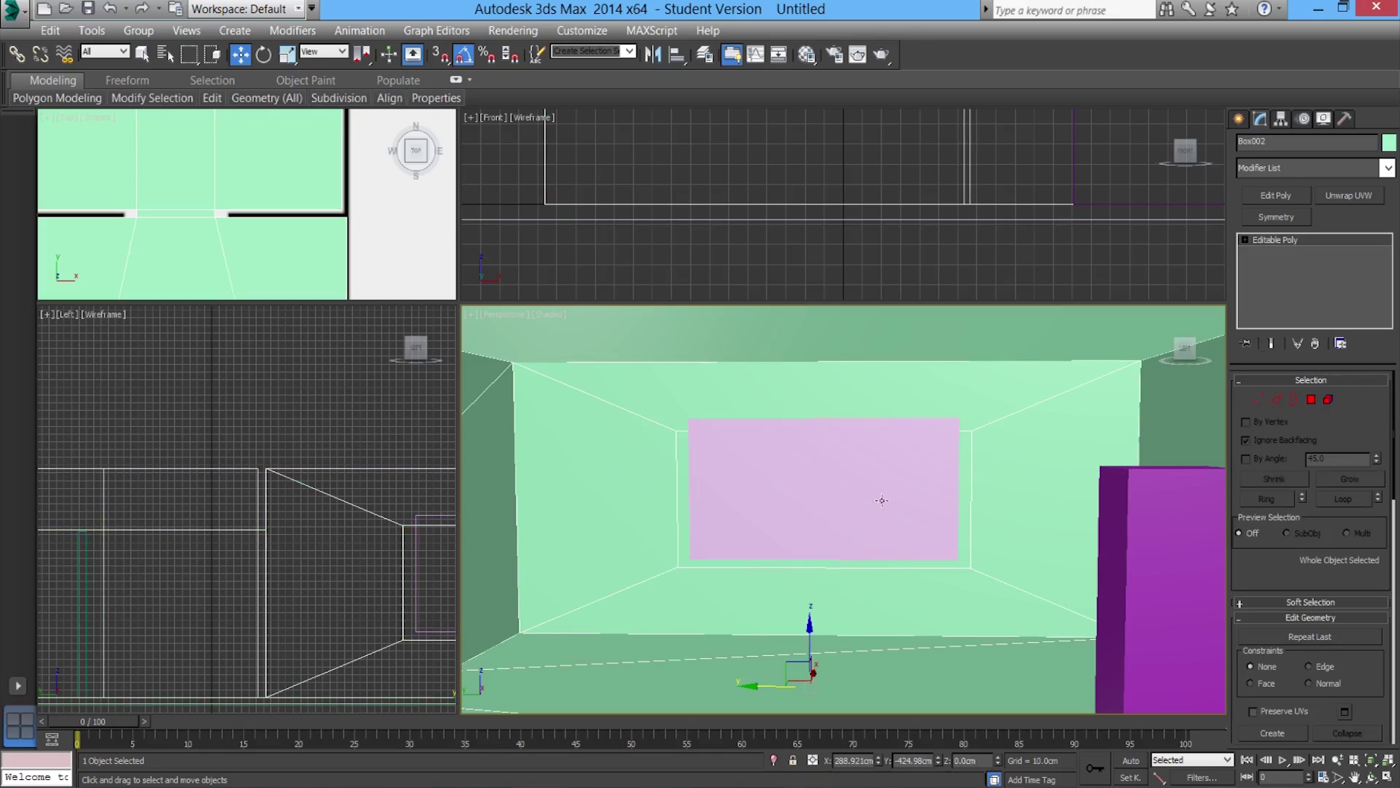
Move the two inset vertices nearest the purple box along Y to match the window box's edge
middle_click_drag(884, 514, 840, 526, "alt")
key("shift+z")
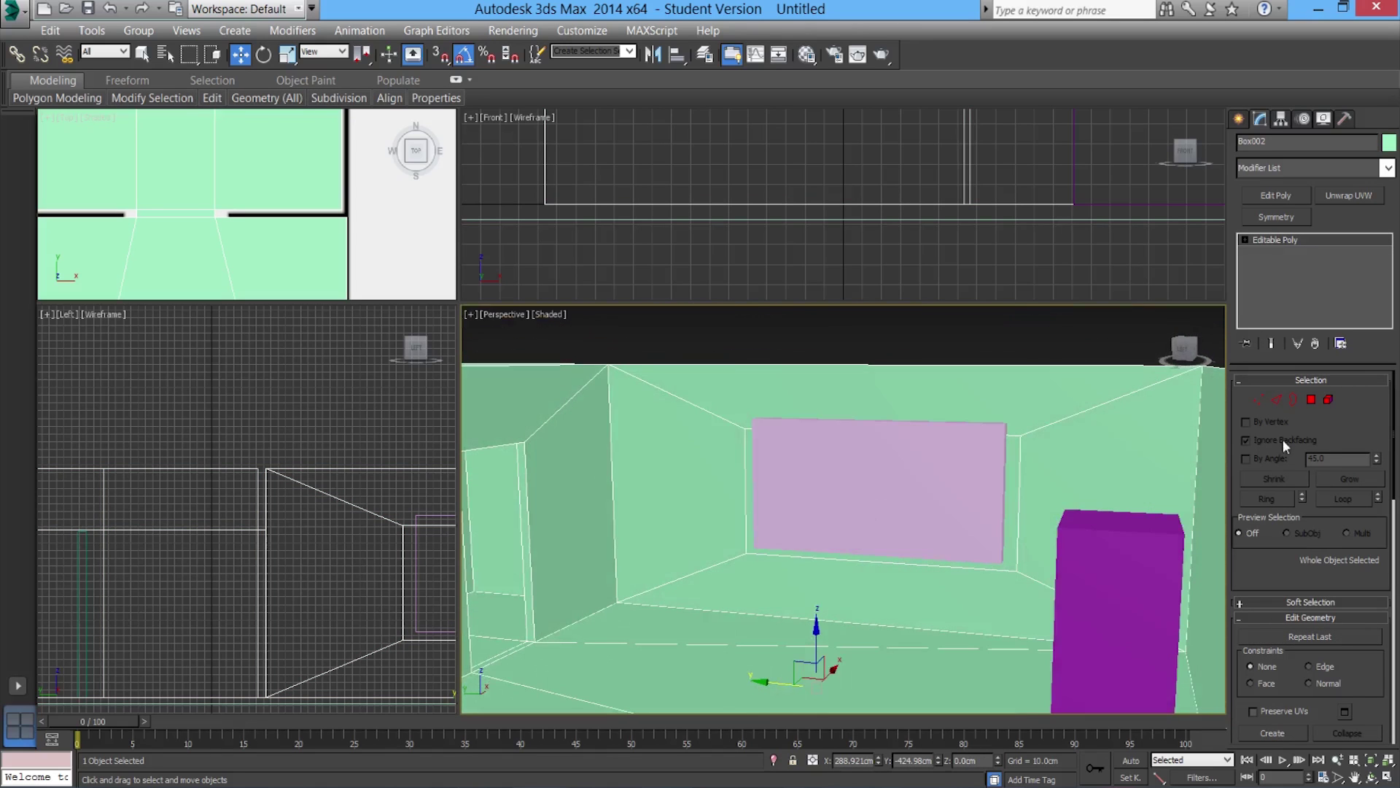
left_click(1263, 403)
middle_click_drag(1122, 475, 989, 569, "alt")
left_click_drag(992, 565, 941, 388)
left_click_drag(918, 486, 902, 485)
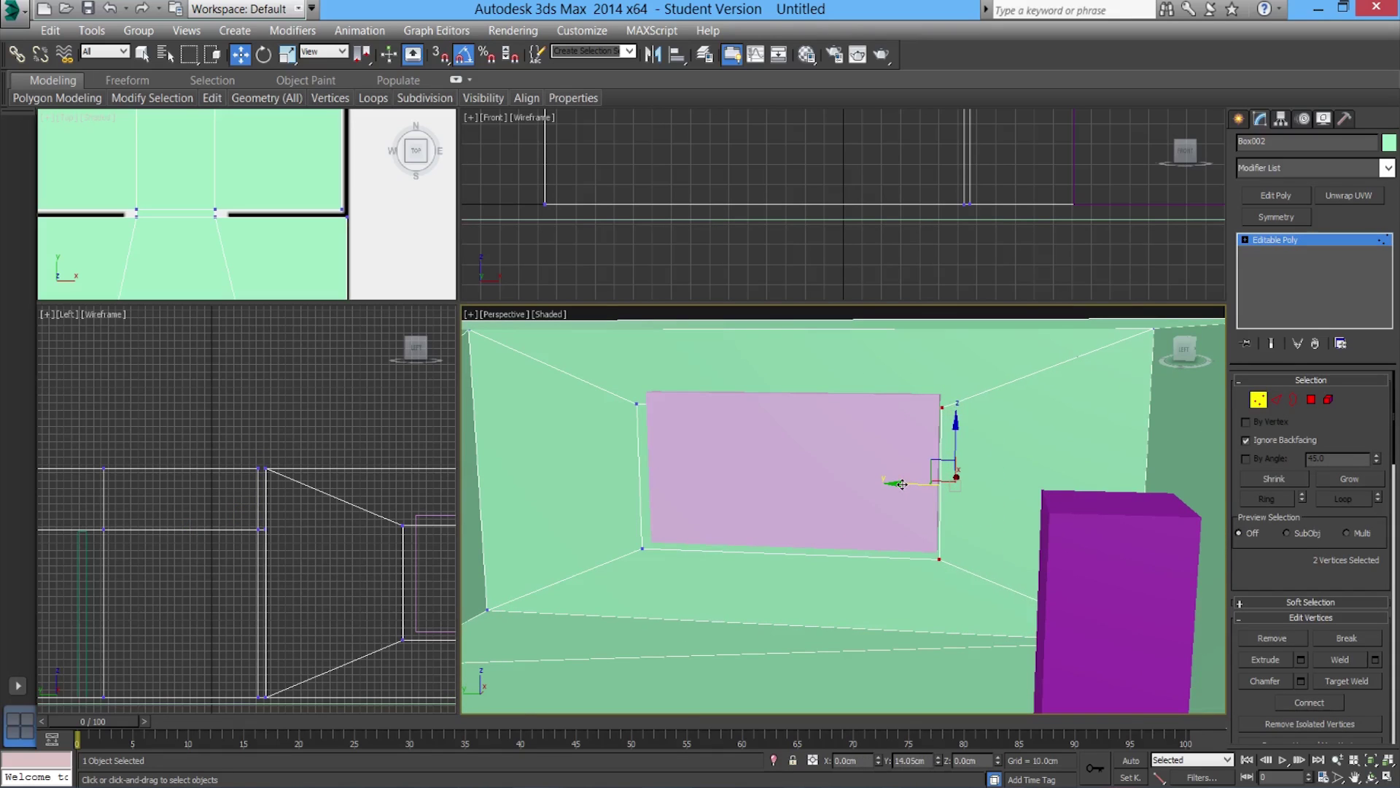
Move the two inset vertices nearest the doorway along Y to match the window box's other side
left_click_drag(664, 578, 594, 390)
scroll(639, 455, "up", 3)
scroll(639, 455, "up", 2)
left_click_drag(628, 527, 659, 523)
scroll(671, 531, "up", 4)
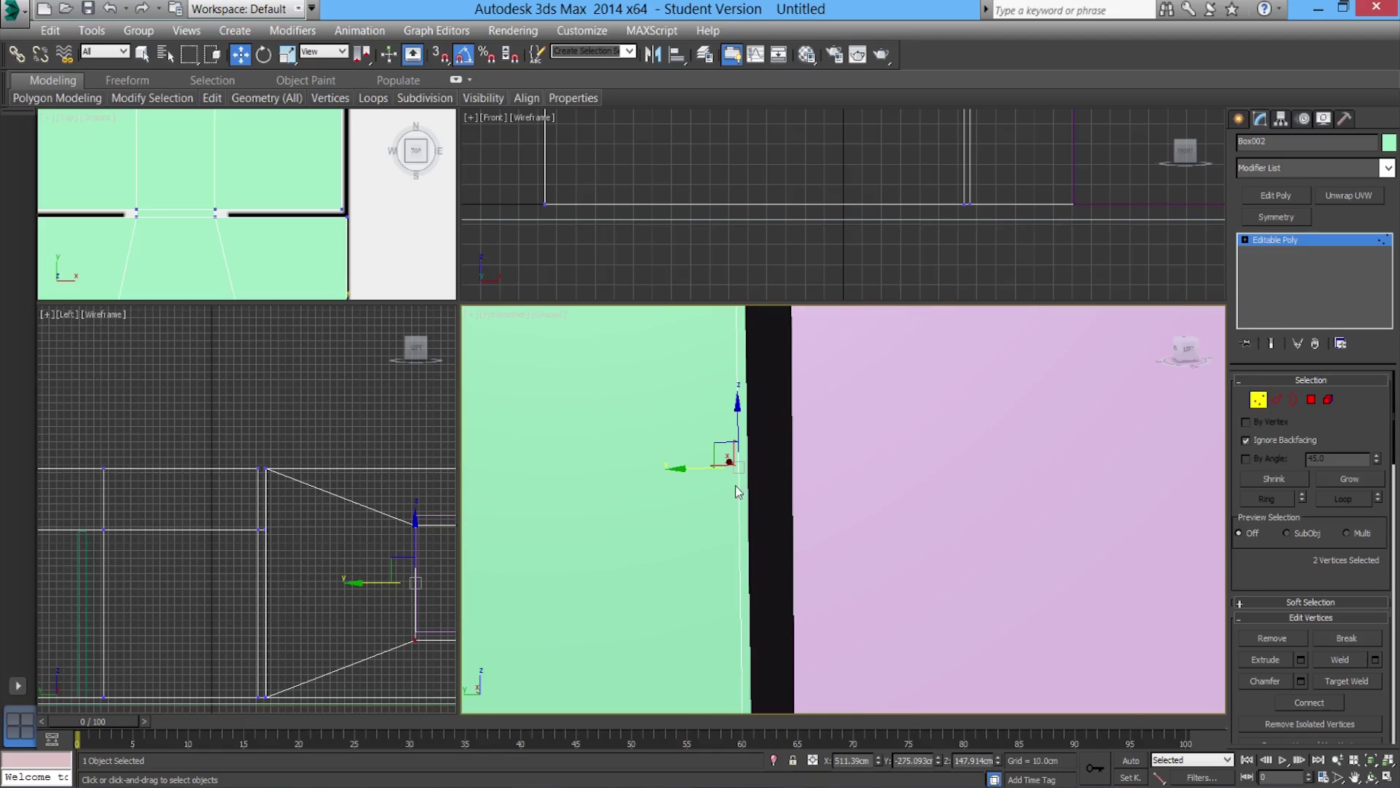
scroll(700, 470, "down", 8)
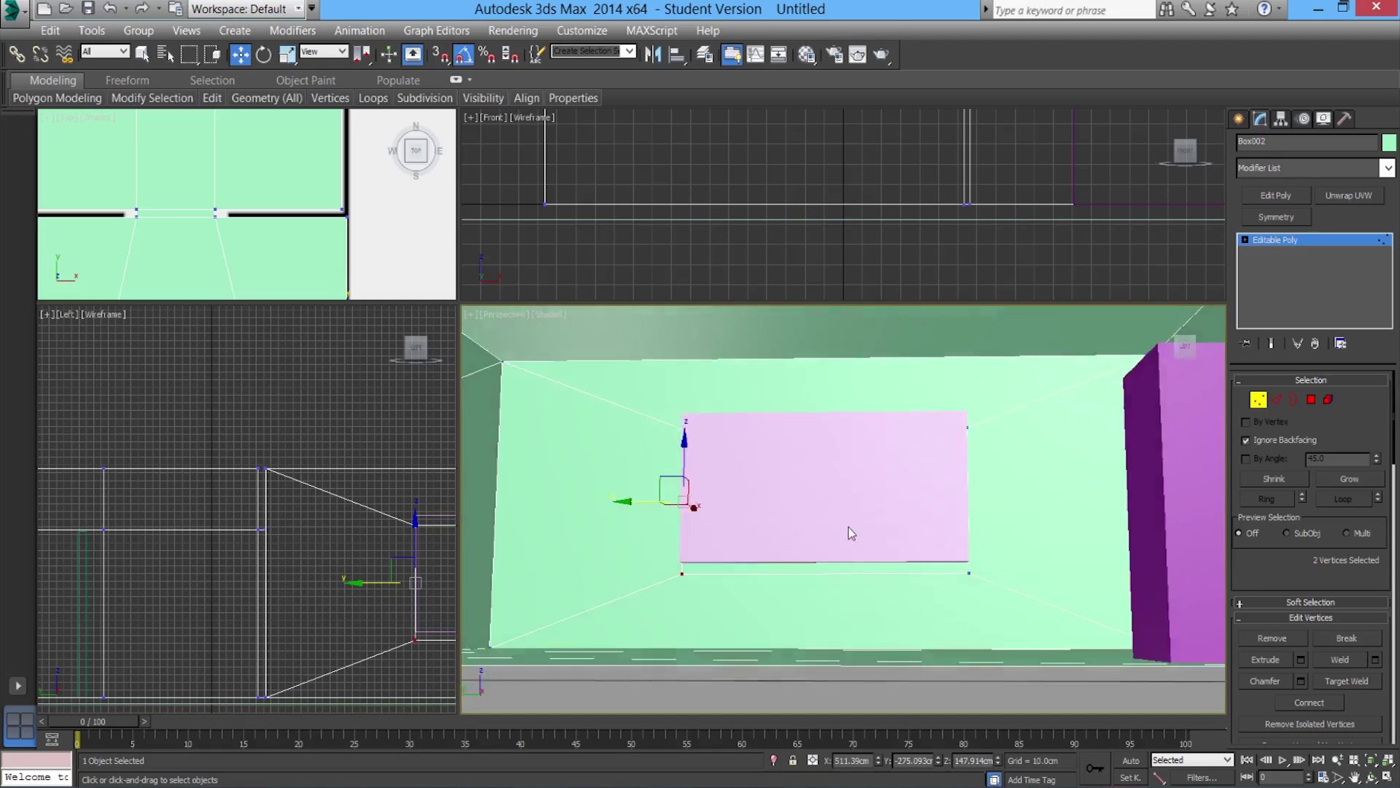
Raise the two lower inset vertices along Z to the window box's bottom edge
scroll(849, 533, "up", 3)
left_click_drag(1071, 647, 528, 568)
middle_click_drag(615, 587, 704, 563)
scroll(705, 563, "up", 3)
middle_click_drag(794, 582, 975, 581, "alt")
scroll(1015, 579, "up", 3)
middle_click_drag(1109, 516, 982, 524)
left_click_drag(838, 515, 840, 455)
scroll(842, 449, "down", 8)
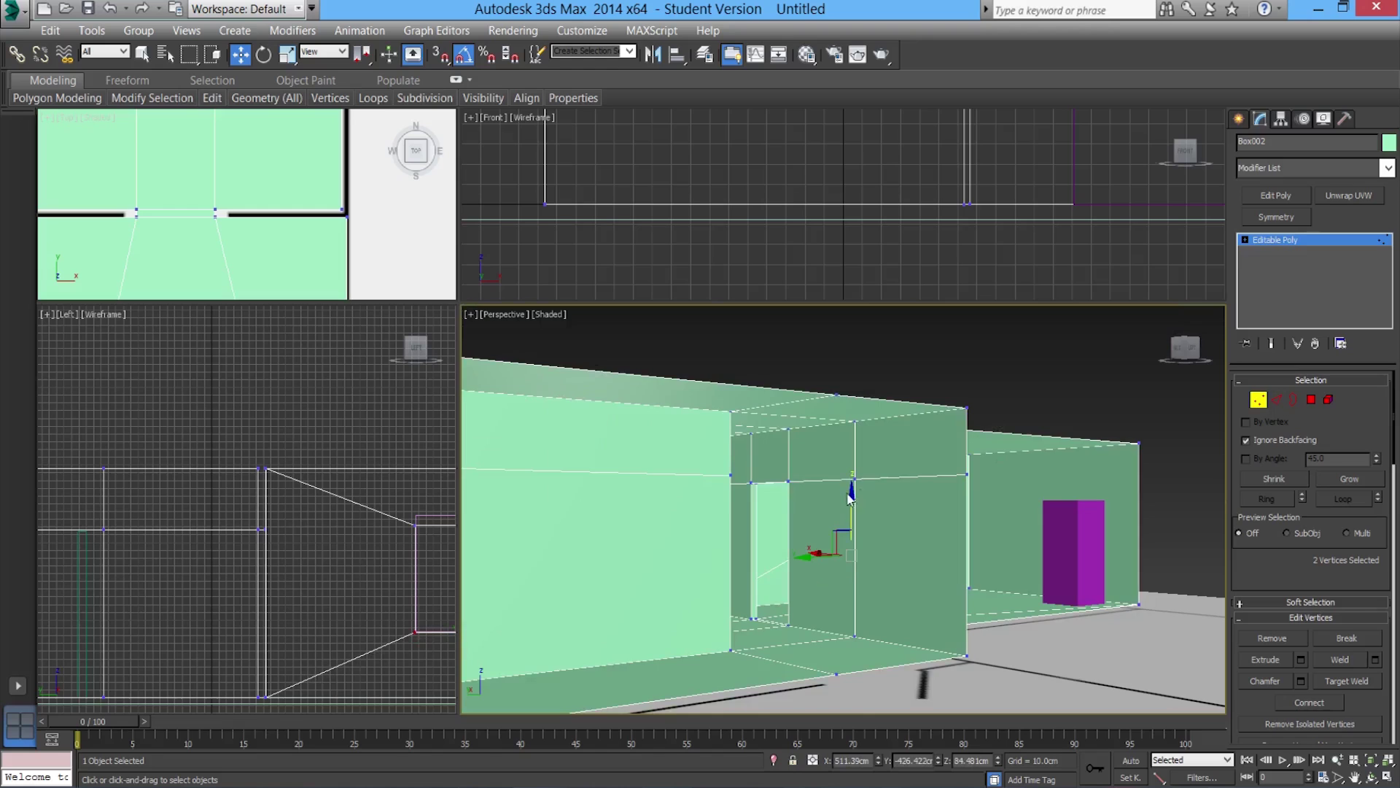
Raise the two upper inset vertices along Z to the window box's top edge and leave vertex editing
scroll(846, 493, "up", 10)
middle_click_drag(802, 481, 711, 455)
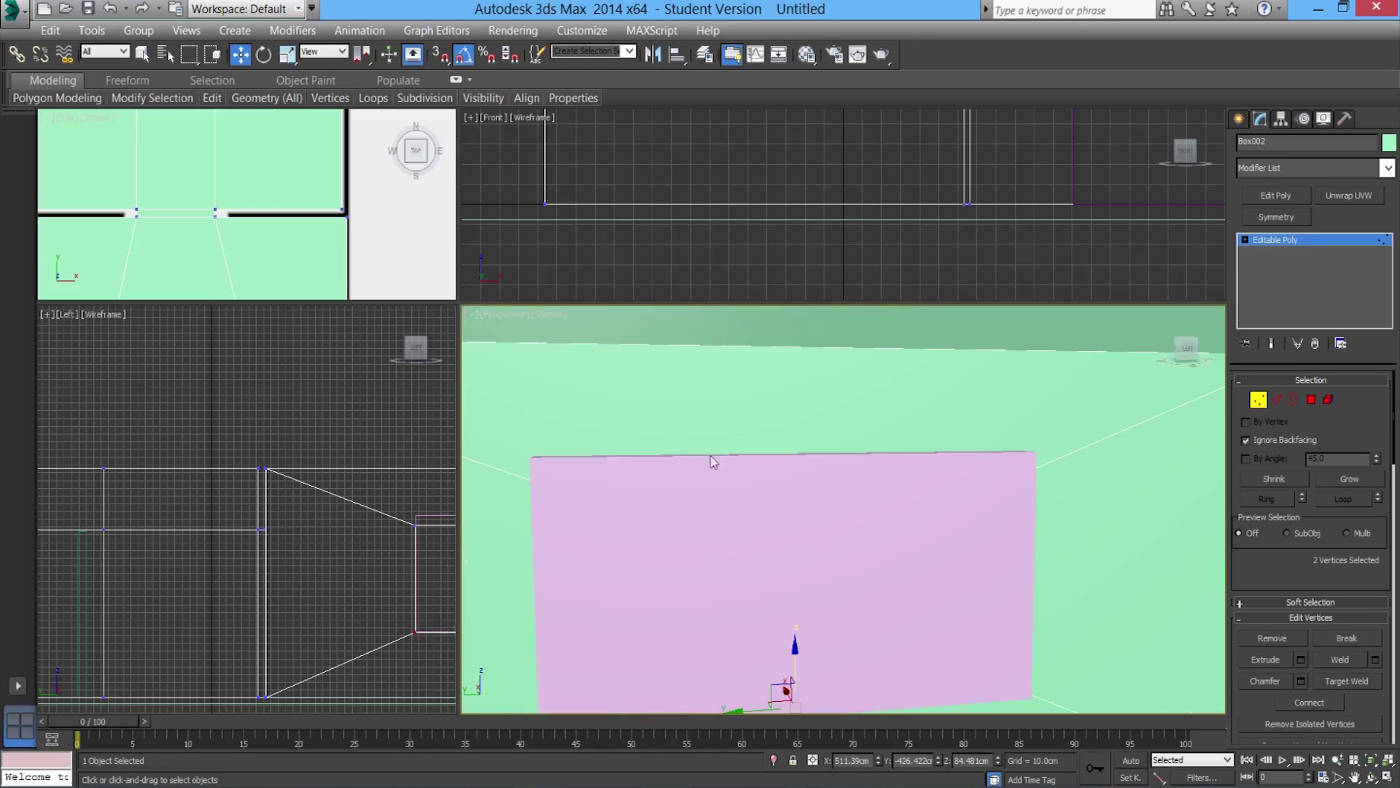
left_click_drag(1008, 502, 981, 494)
left_click_drag(794, 430, 790, 404)
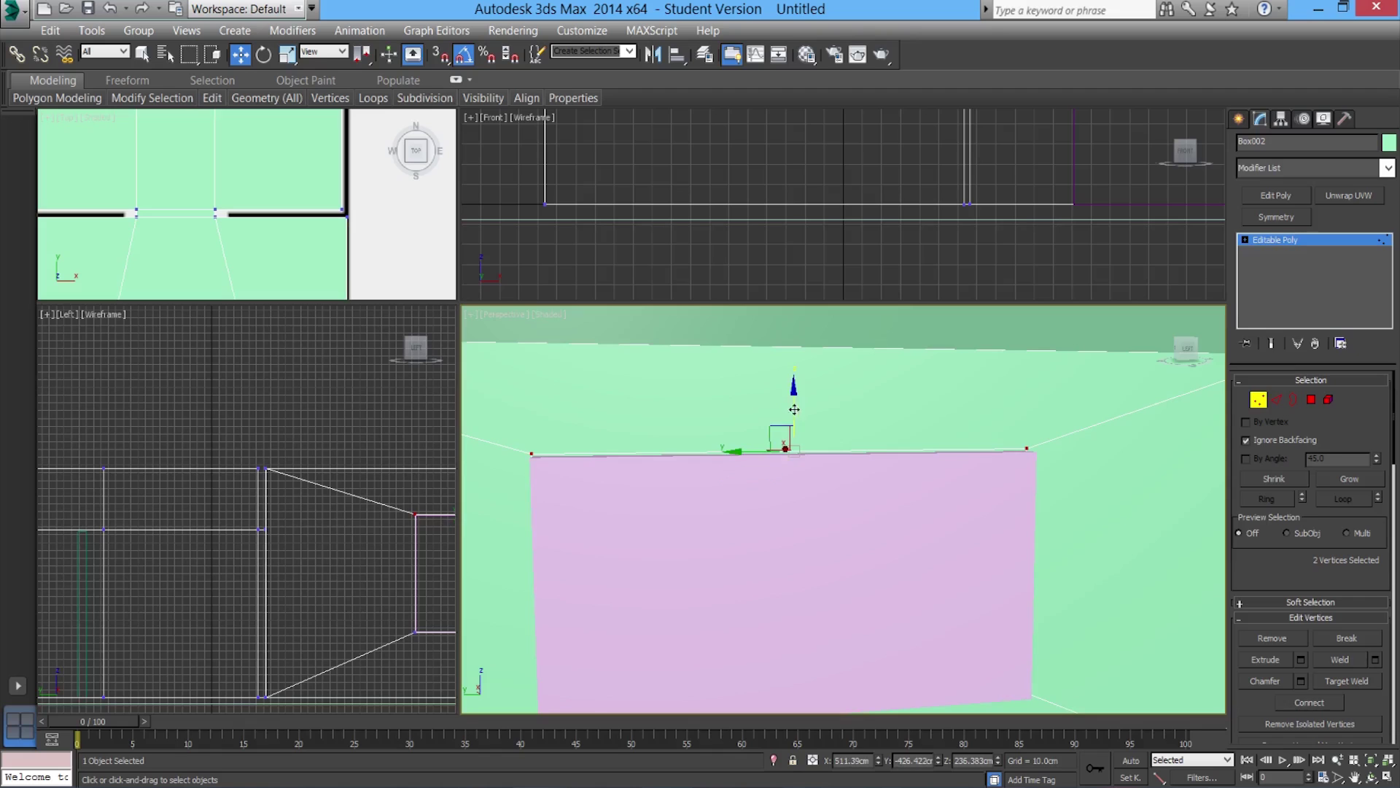
scroll(721, 497, "down", 5)
left_click(1255, 401)
Move the window box out of the wall to outside the house, at about X 994 cm
middle_click_drag(900, 515, 819, 572, "alt")
left_click(809, 542)
scroll(820, 573, "down", 4)
middle_click_drag(925, 592, 838, 588)
left_click_drag(823, 582, 967, 546)
middle_click_drag(840, 582, 952, 590, "alt")
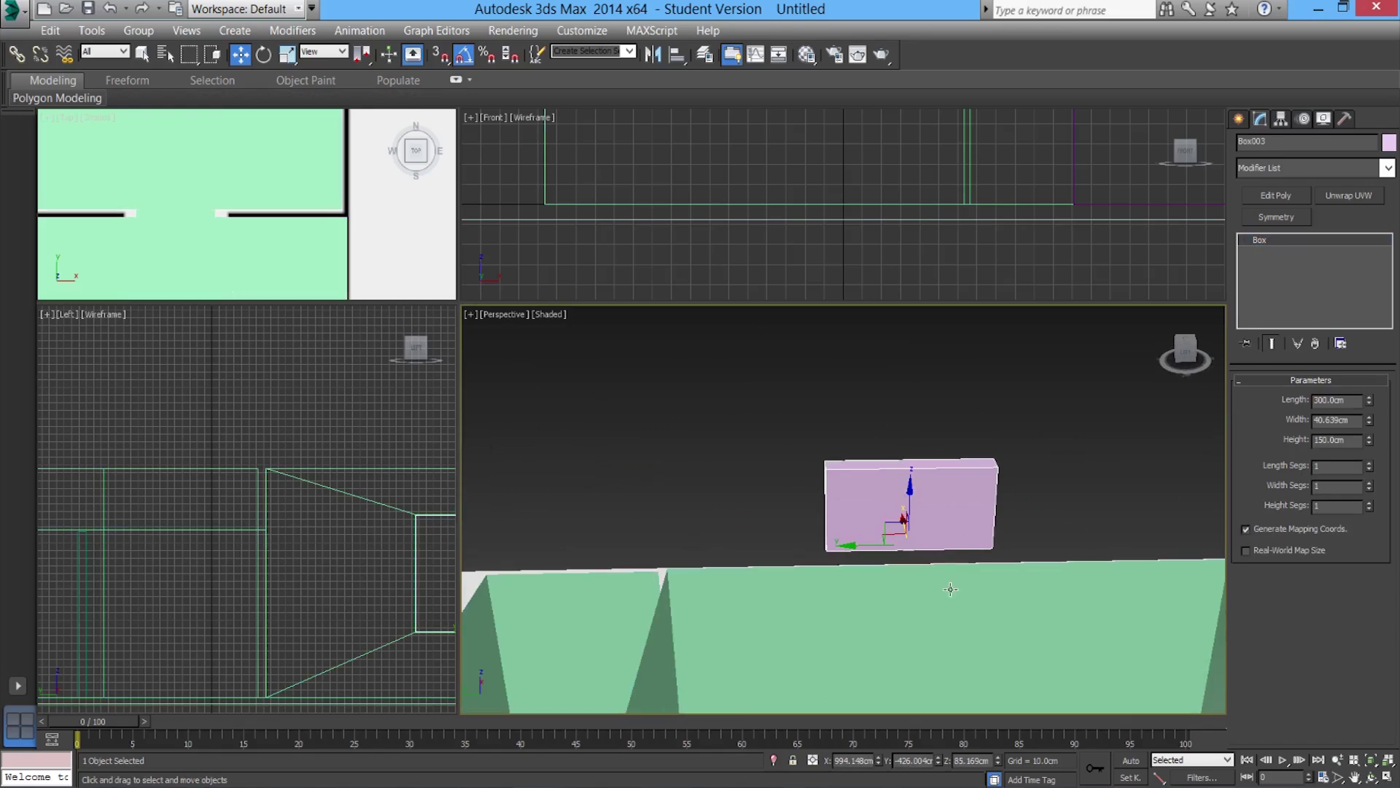
Rename the window box "window frame front of house"
left_click(770, 598)
left_click(879, 522)
left_click(1254, 142)
type("window frame front of house")
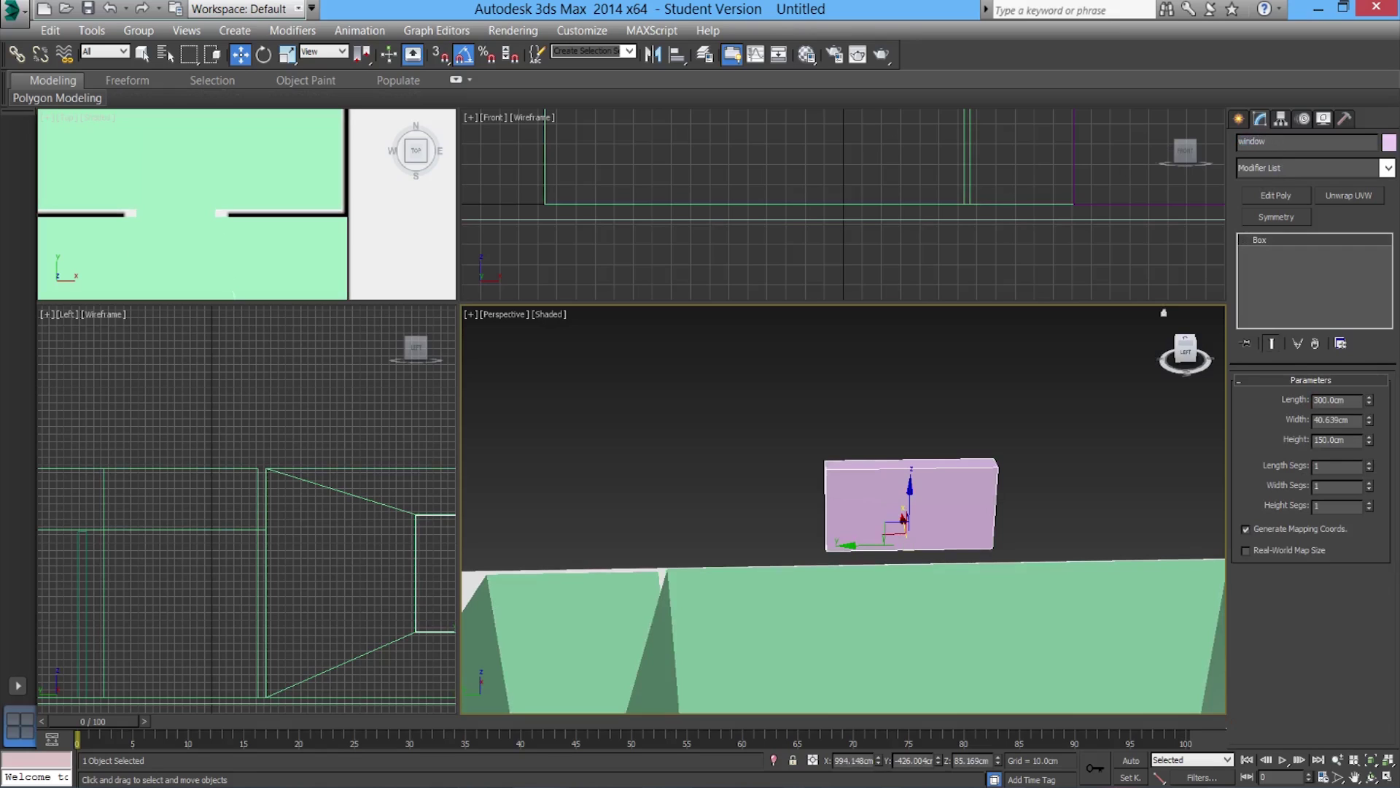
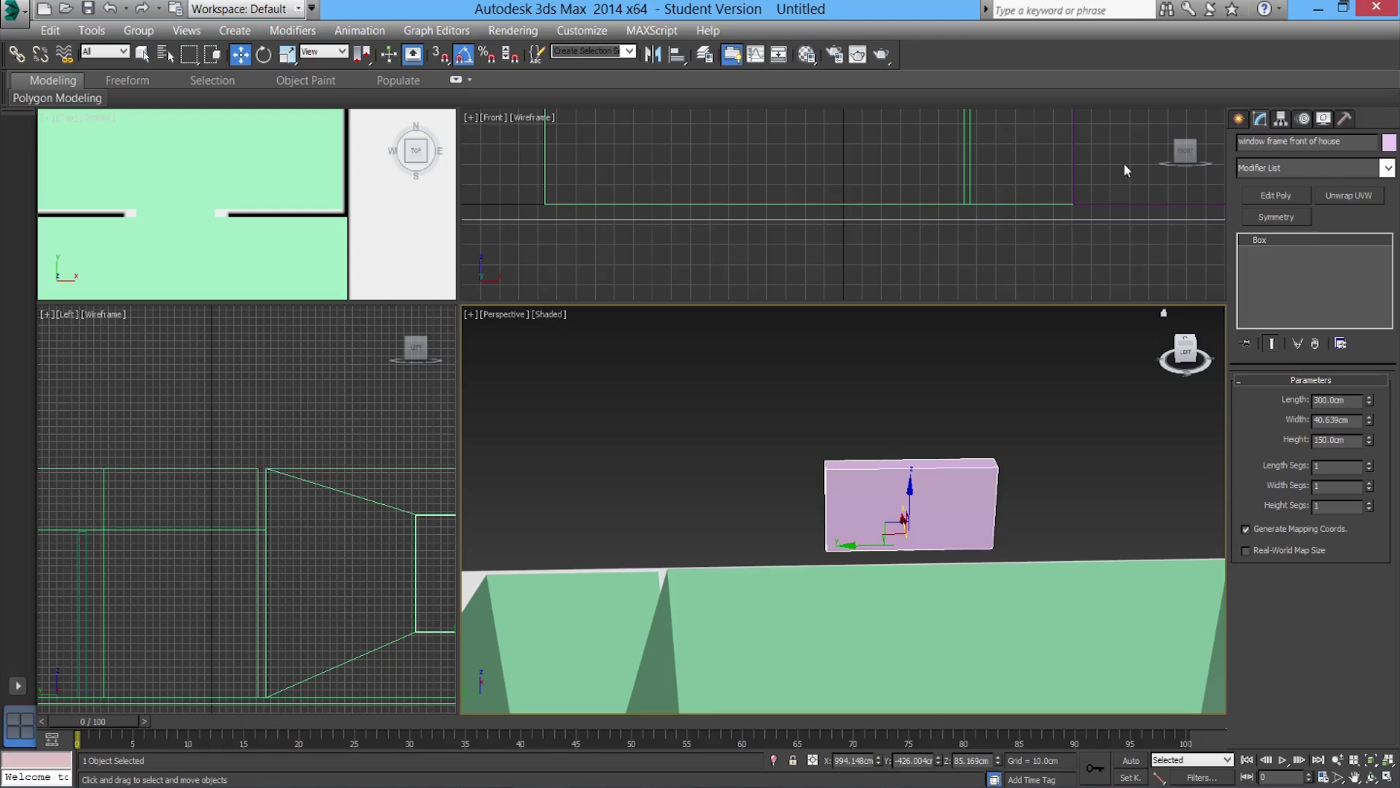
Extrude the window polygon in the room mesh's front wall by -24.558 cm to recess the opening
scroll(833, 539, "down", 5)
scroll(869, 582, "up", 5)
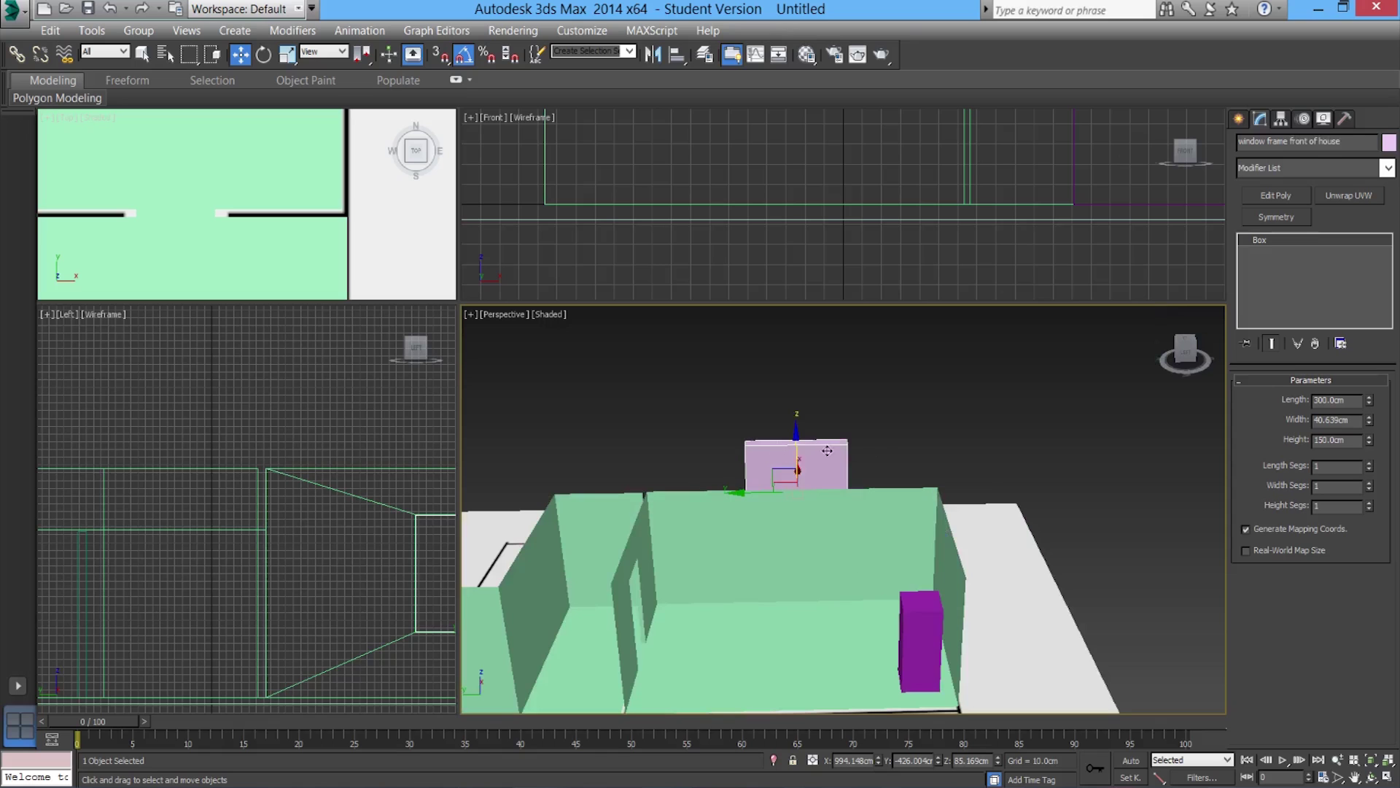
left_click(771, 561)
scroll(775, 562, "up", 3)
middle_click_drag(777, 562, 729, 526, "alt")
scroll(735, 510, "up", 3)
scroll(736, 525, "down", 2)
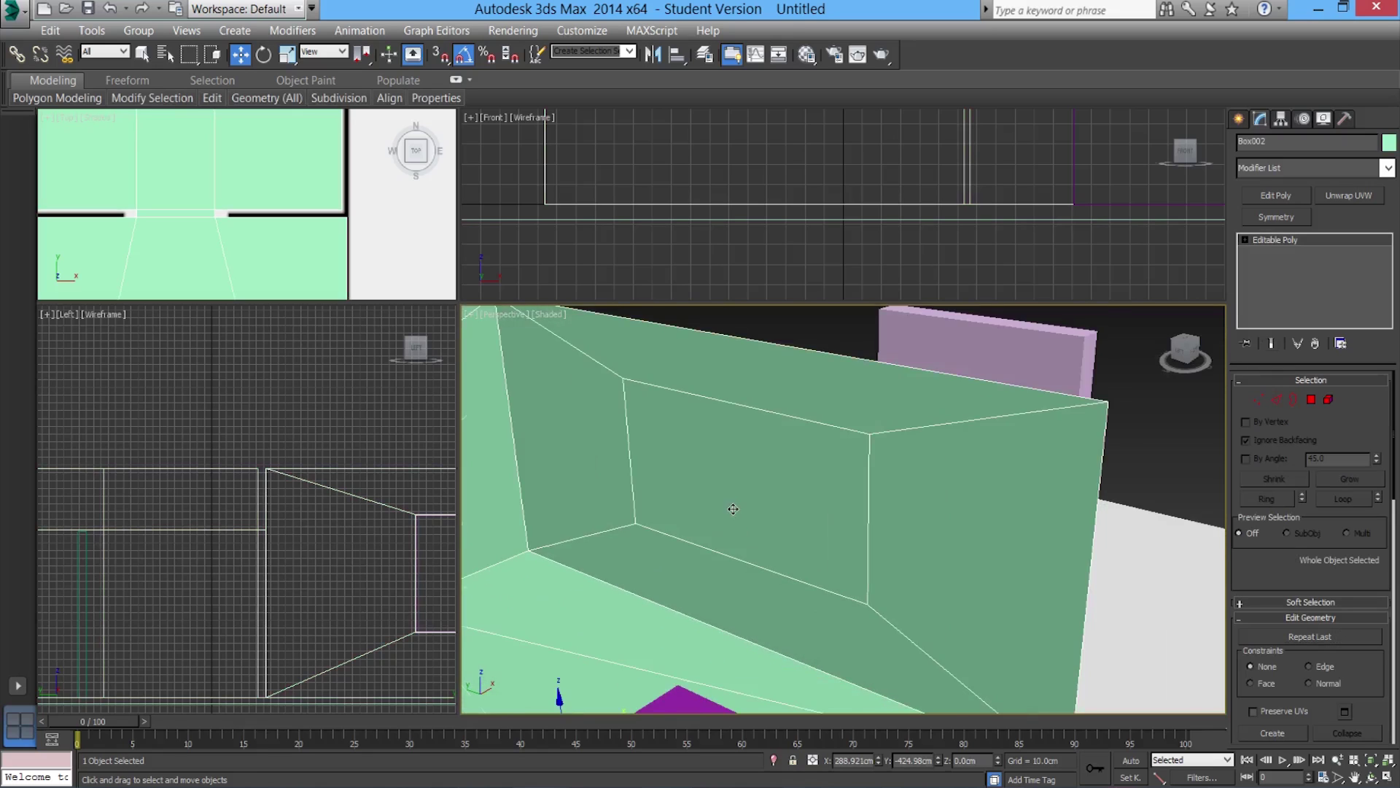
scroll(733, 508, "down", 3)
left_click(1311, 399)
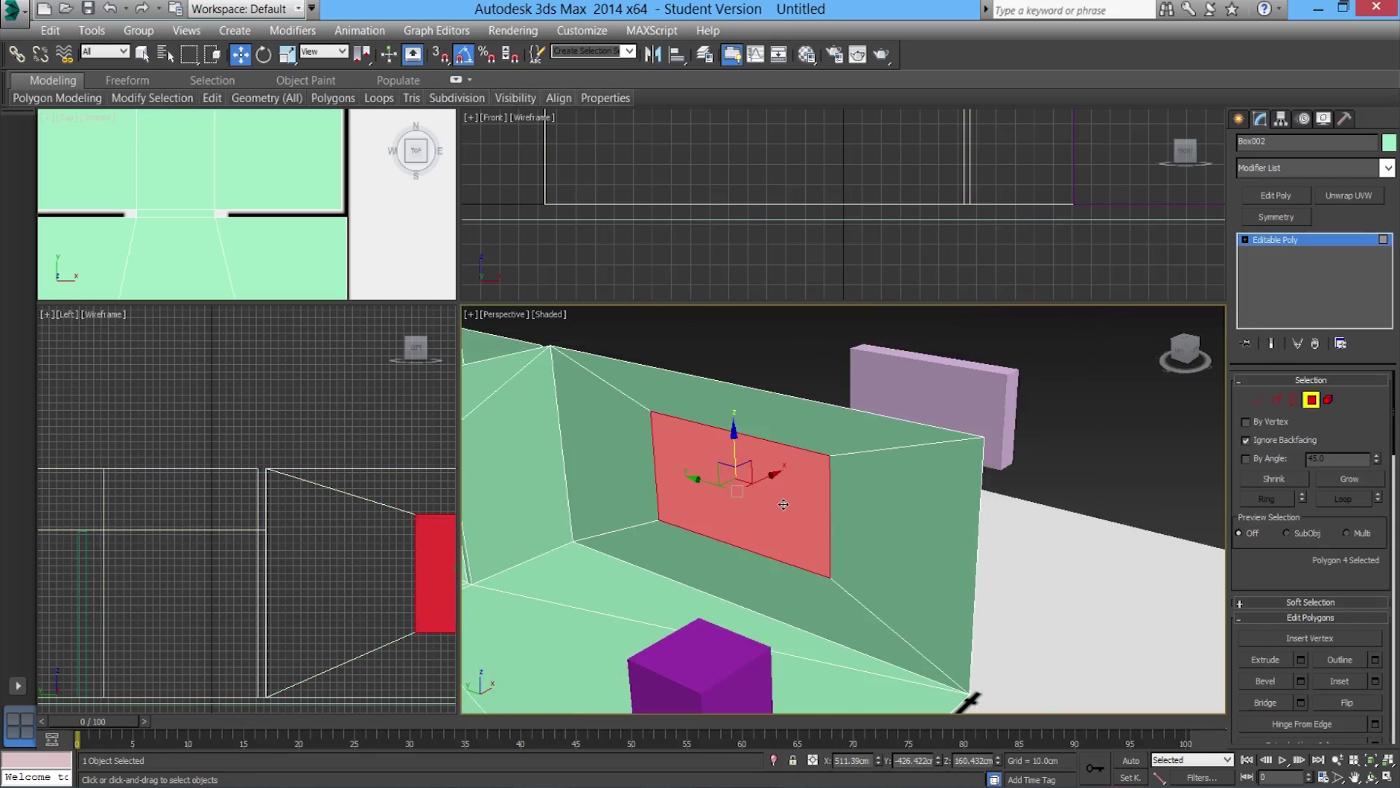
left_click(1301, 660)
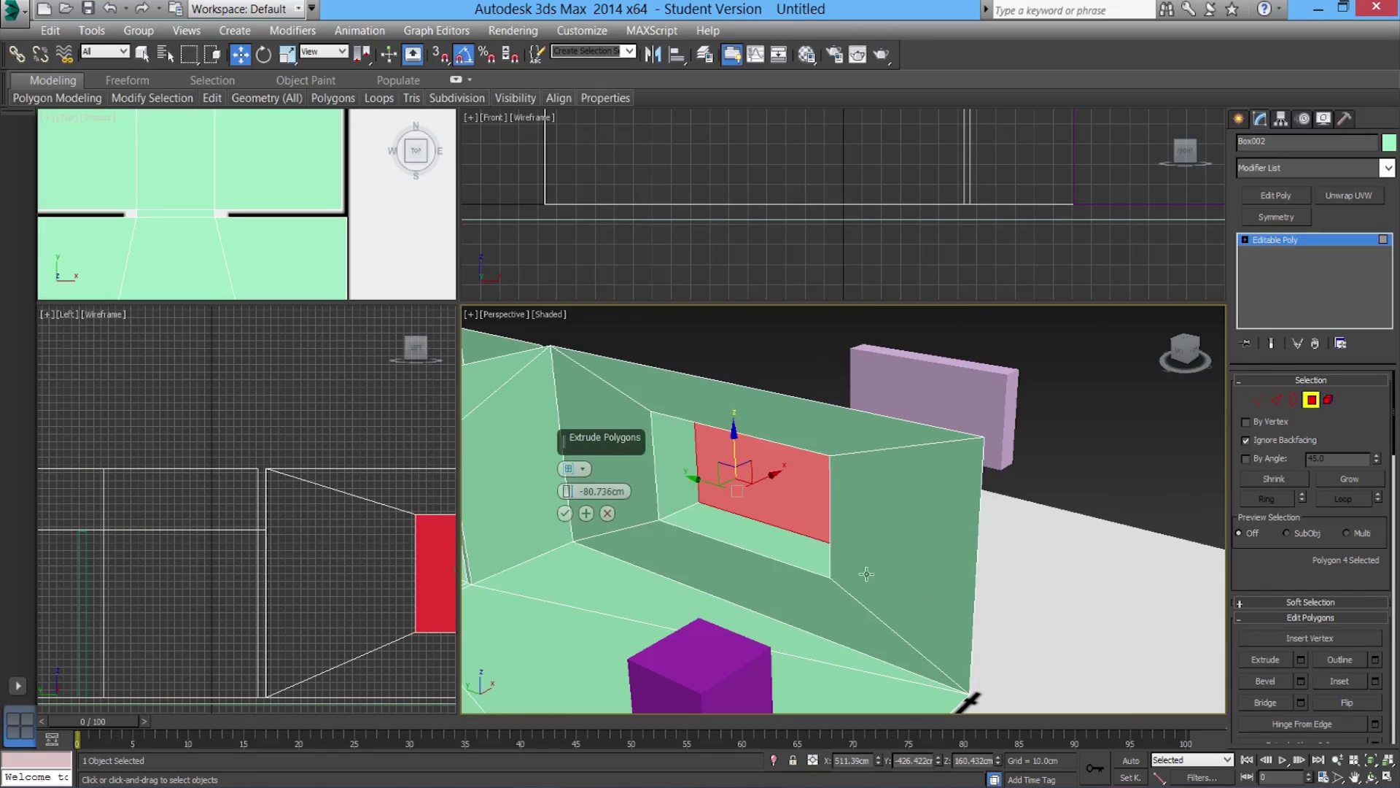
left_click_drag(571, 494, 598, 217)
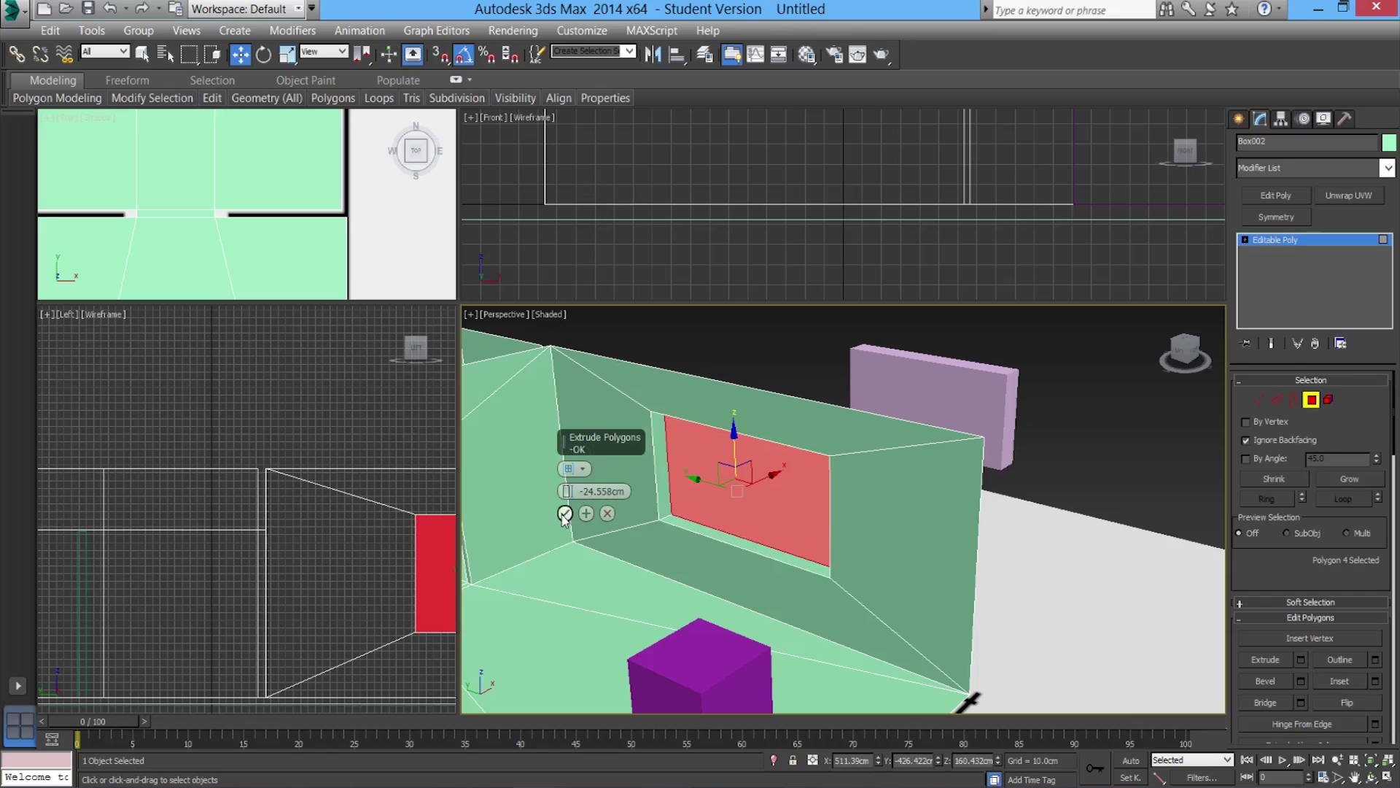
left_click(564, 513)
Nudge the recessed window polygon along X to about 536.5 cm and inspect the recess from both sides
middle_click_drag(590, 534, 689, 523, "alt")
left_click_drag(687, 521, 688, 521)
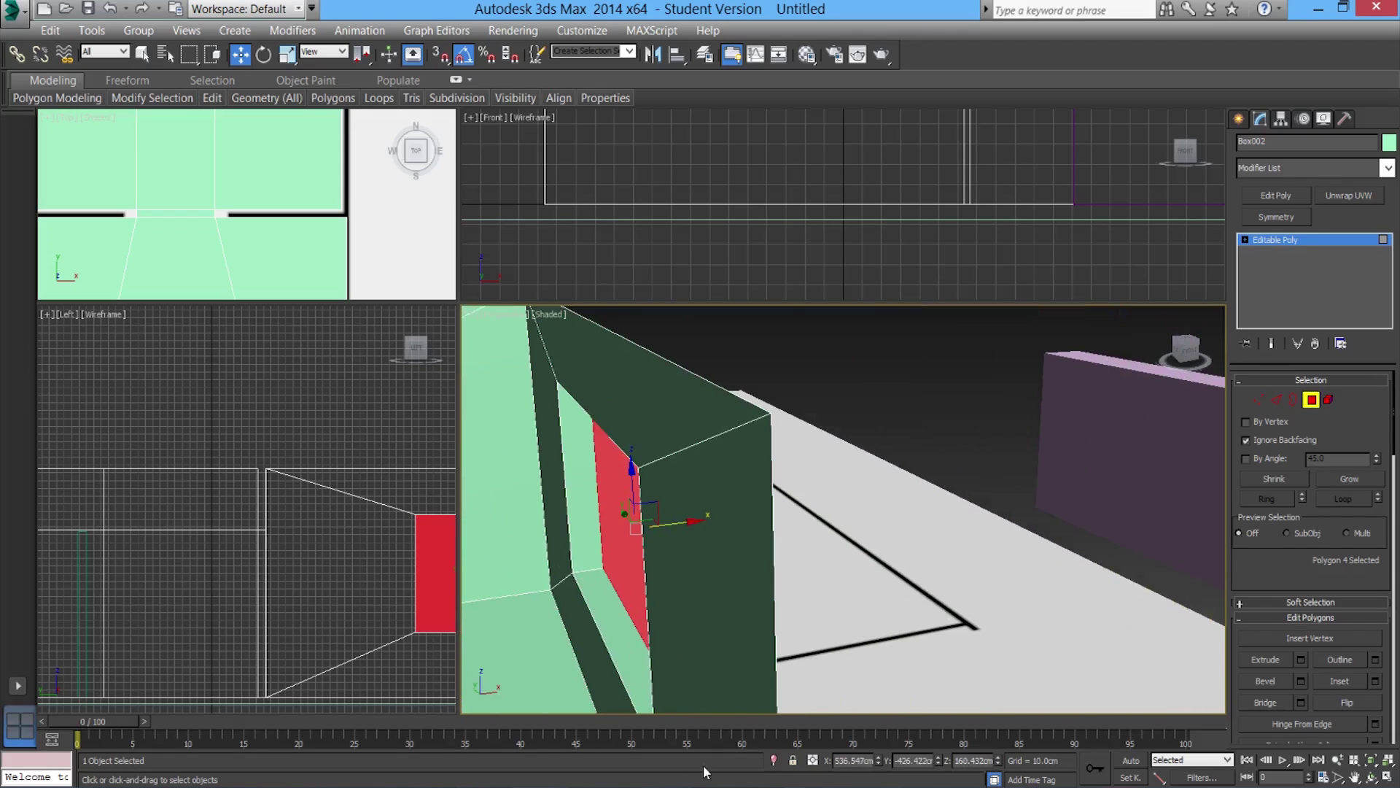
middle_click_drag(608, 692, 760, 666, "alt")
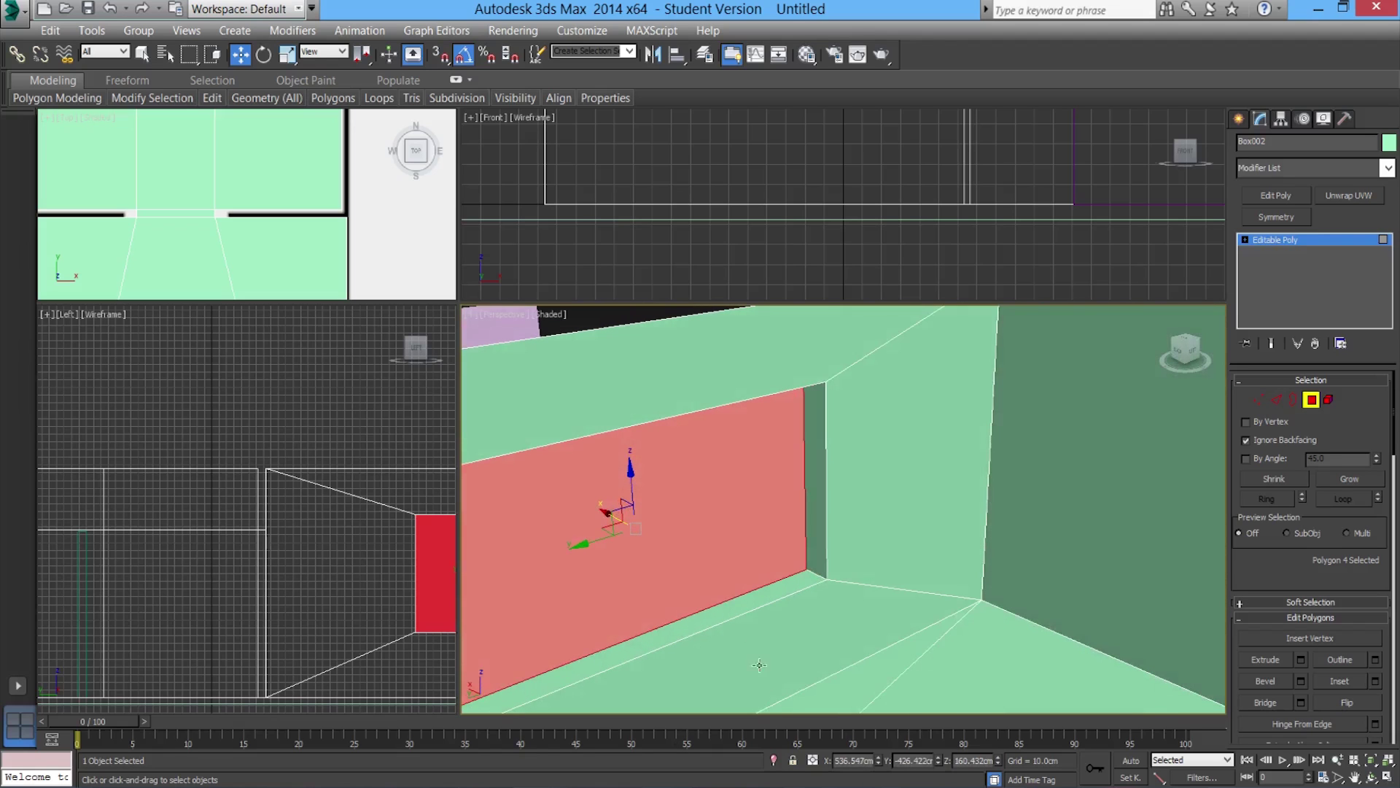
Extrude the doorway polygon in the hallway wall by -10 cm to form the door recess
middle_click_drag(734, 610, 782, 631, "alt")
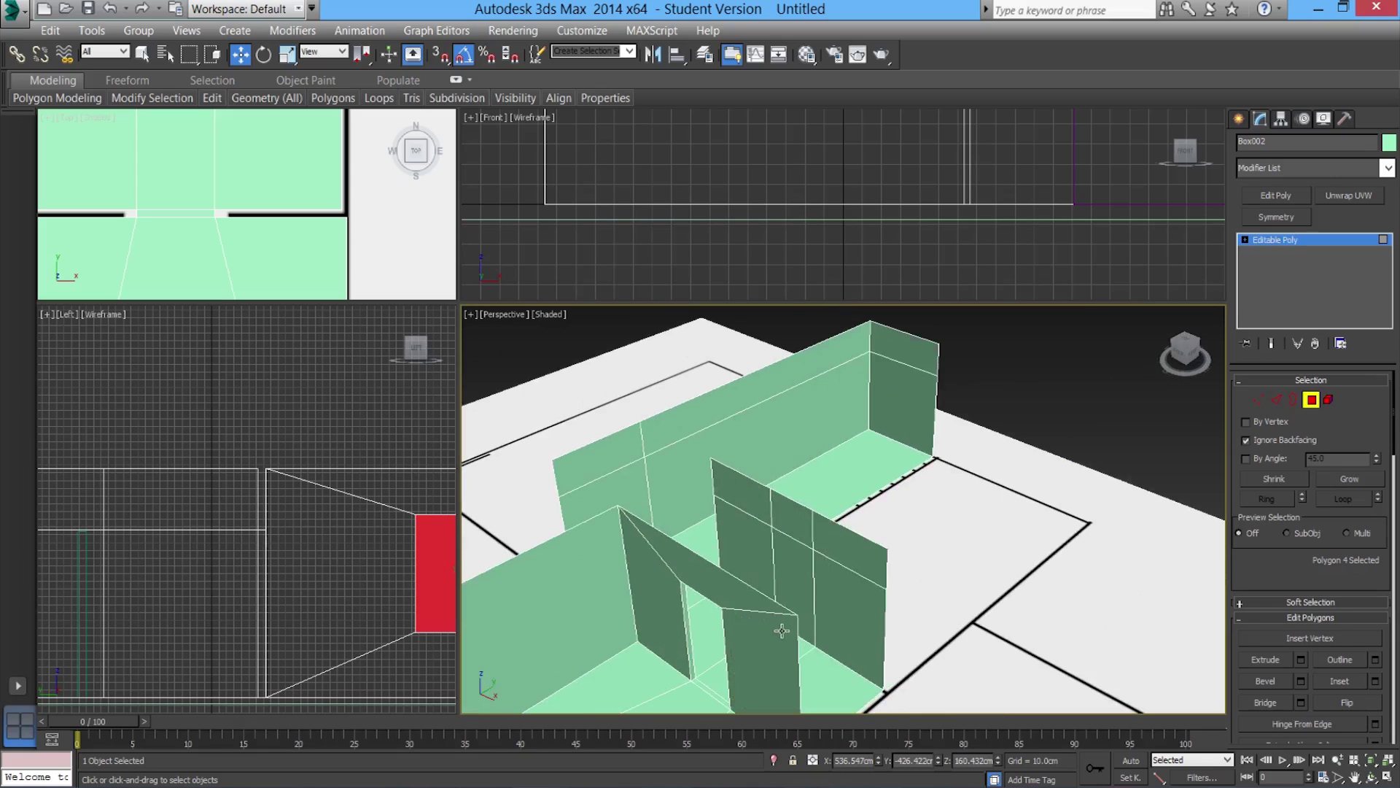
left_click(803, 578)
middle_click_drag(803, 579, 864, 583, "alt")
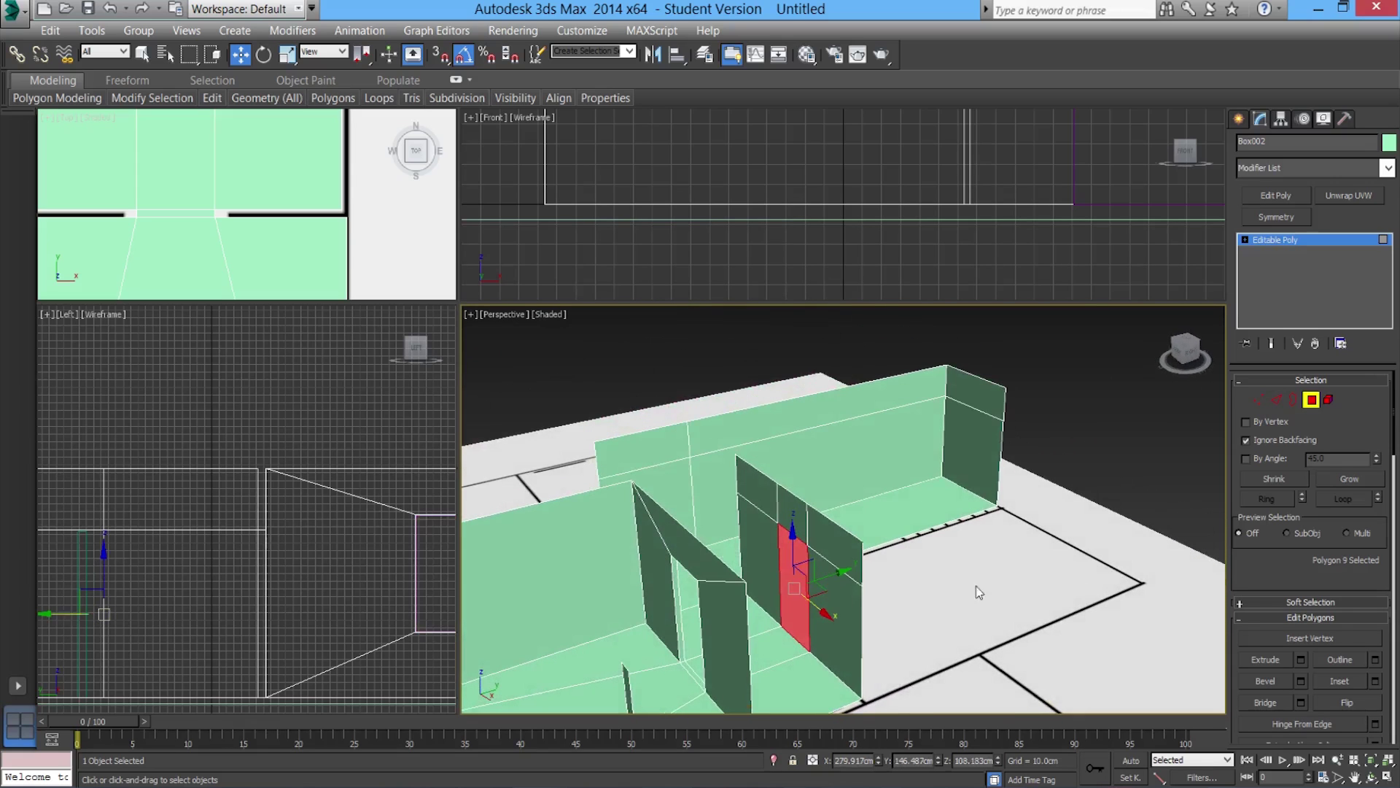
middle_click_drag(1118, 642, 1025, 595, "alt")
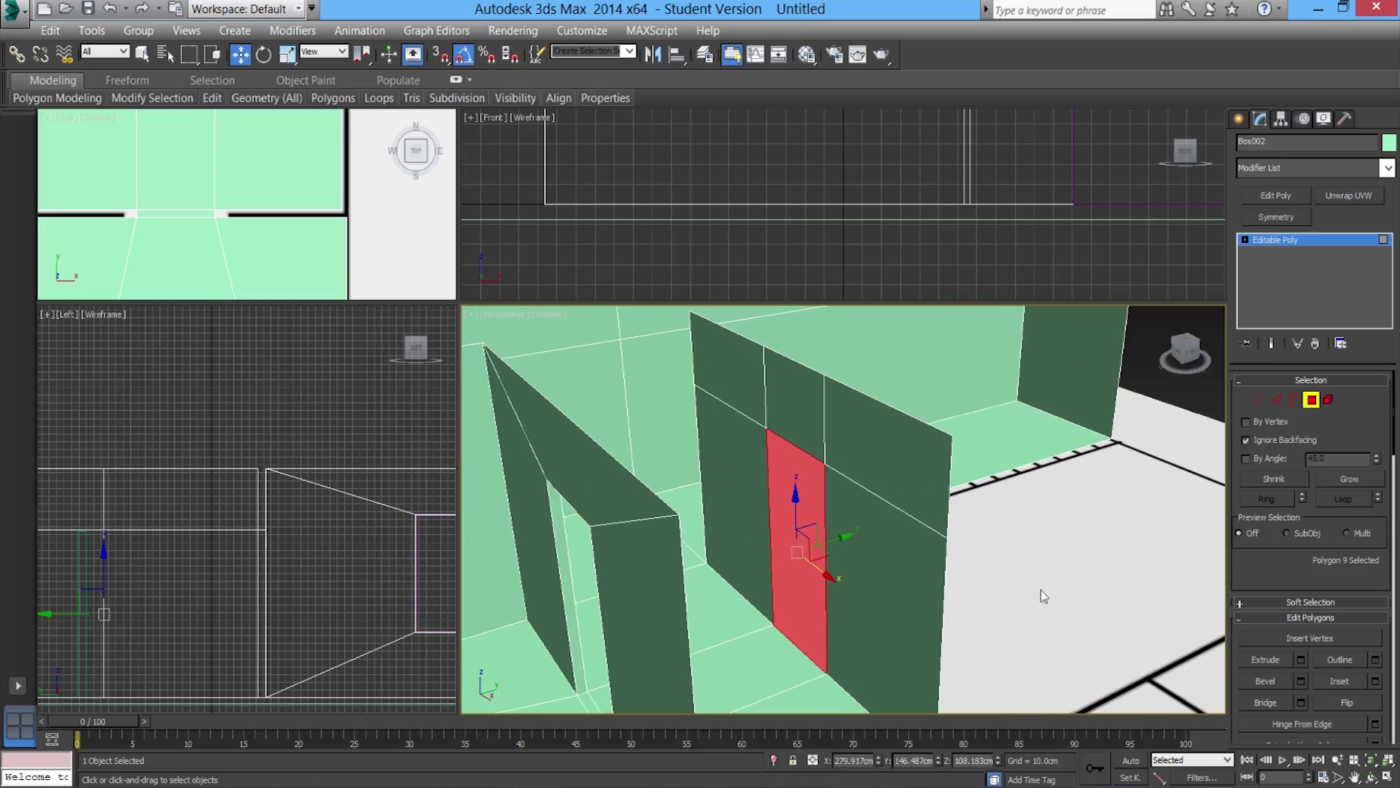
left_click(1300, 659)
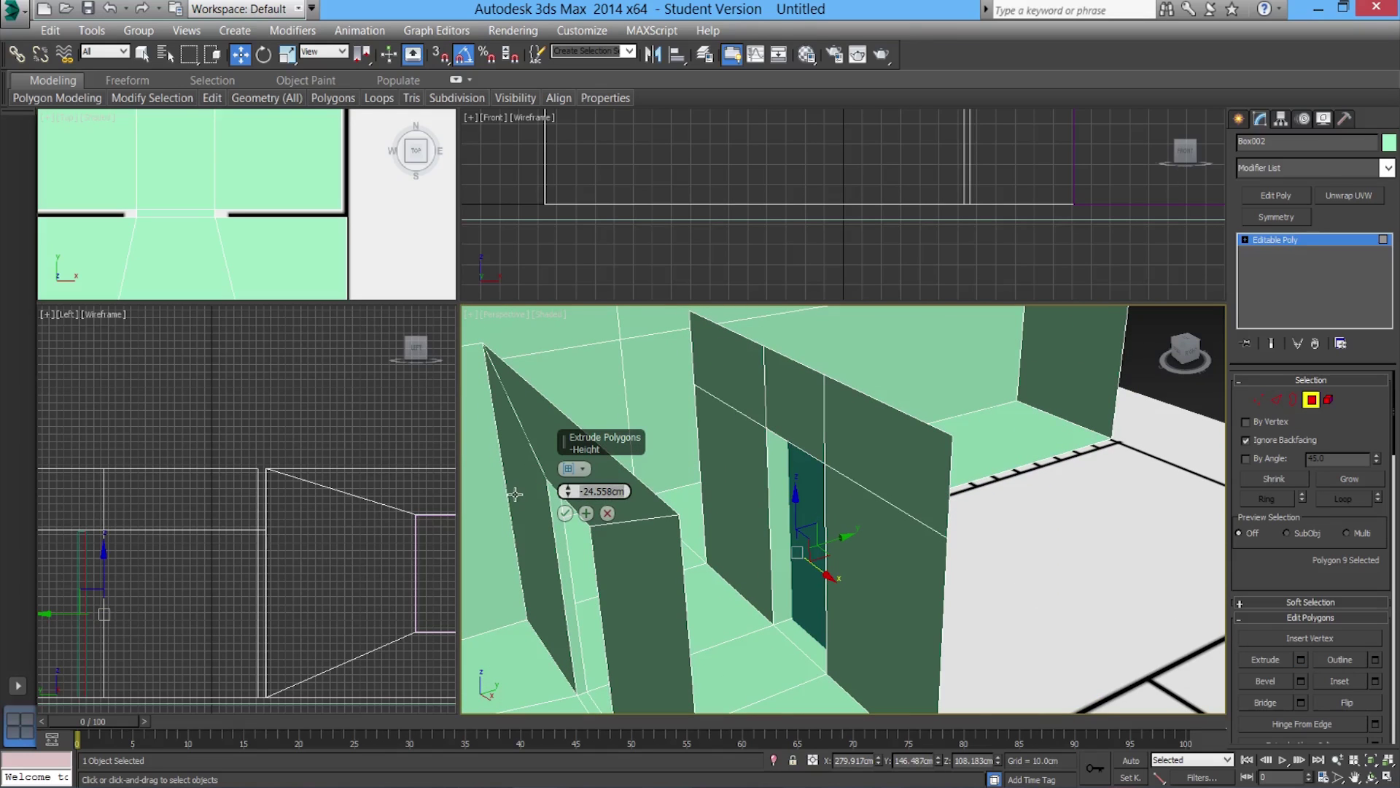
type("-10")
key("Return")
left_click(566, 513)
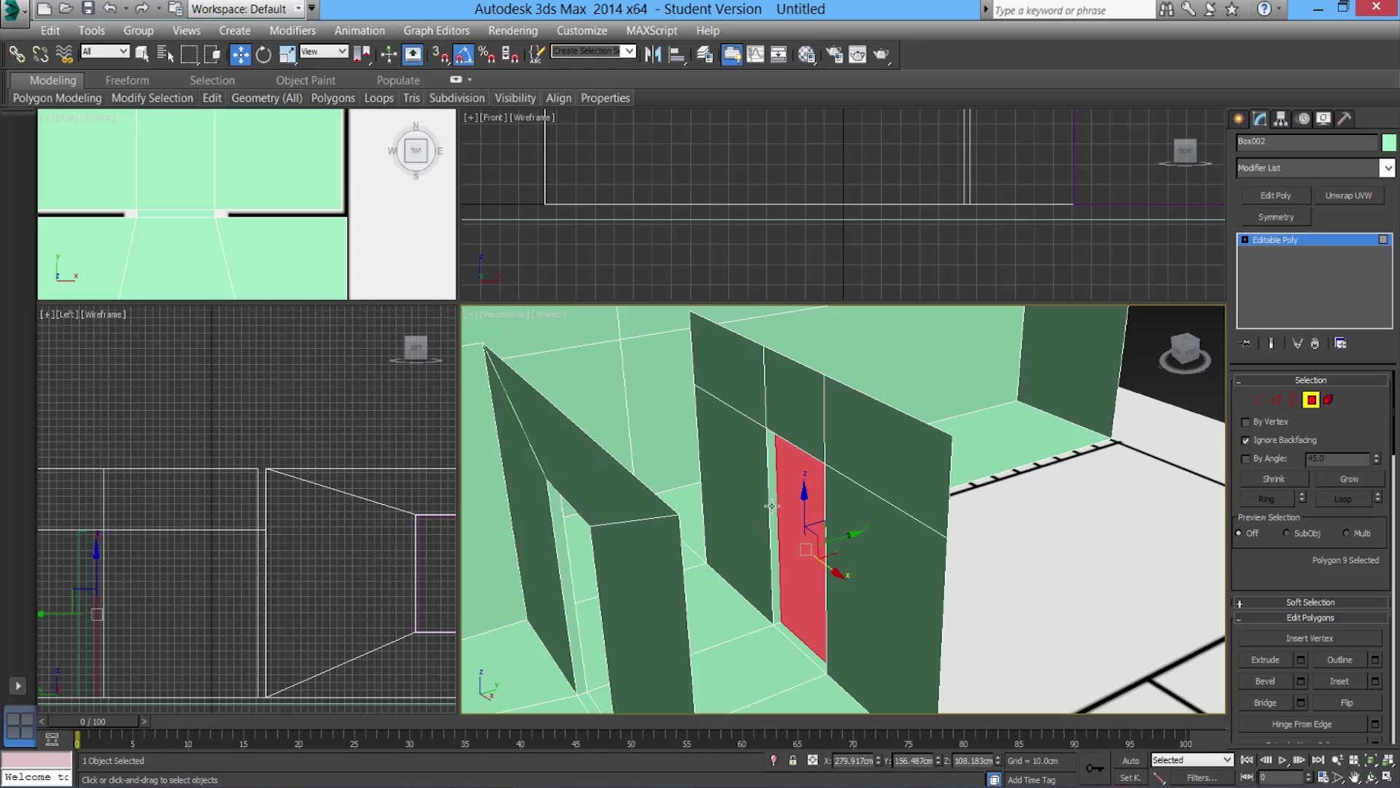
Extrude the doorway polygon again by -482.686 cm and move it about 231 cm further along Y to the new room's far end
middle_click_drag(814, 554, 852, 560, "alt")
left_click(1301, 660)
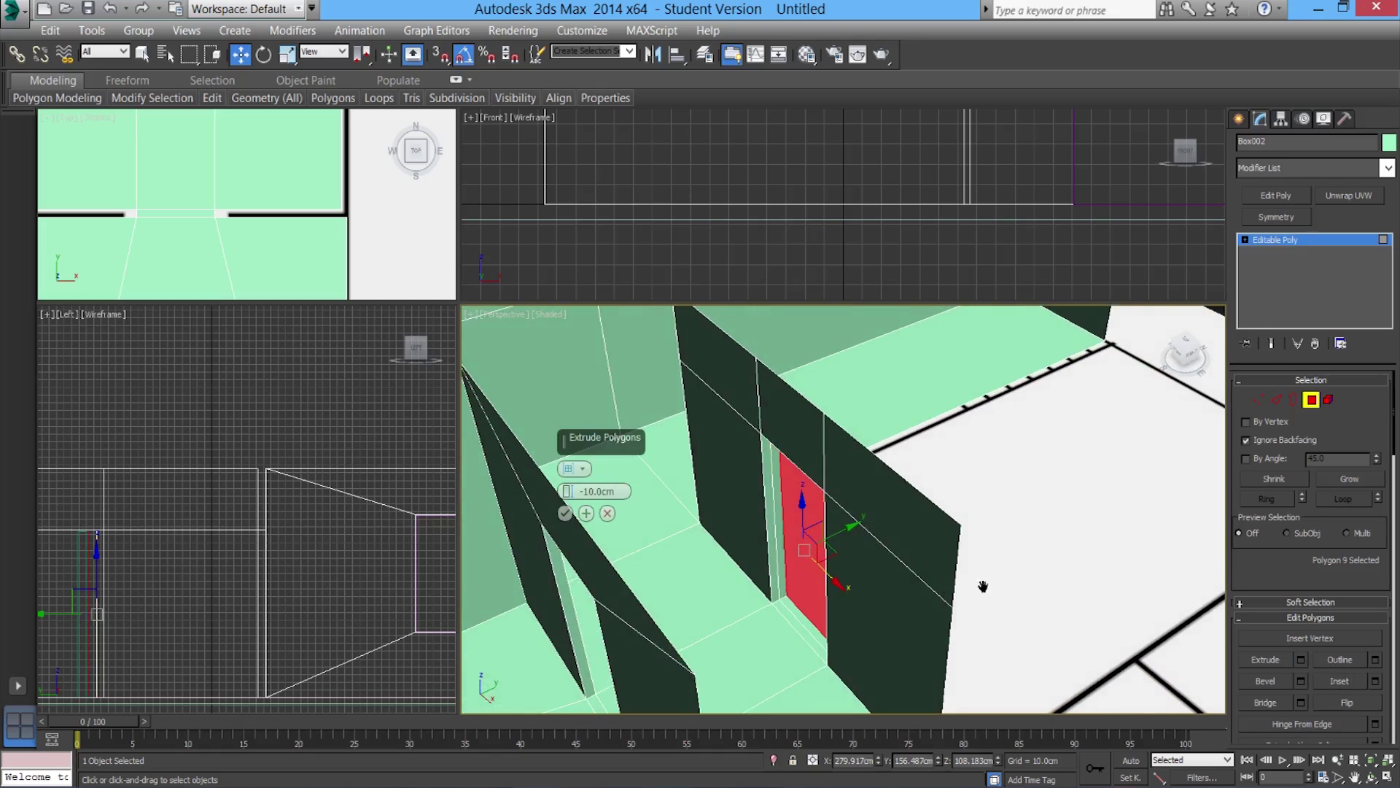
middle_click_drag(981, 587, 781, 577, "alt")
left_click_drag(571, 495, 678, 245)
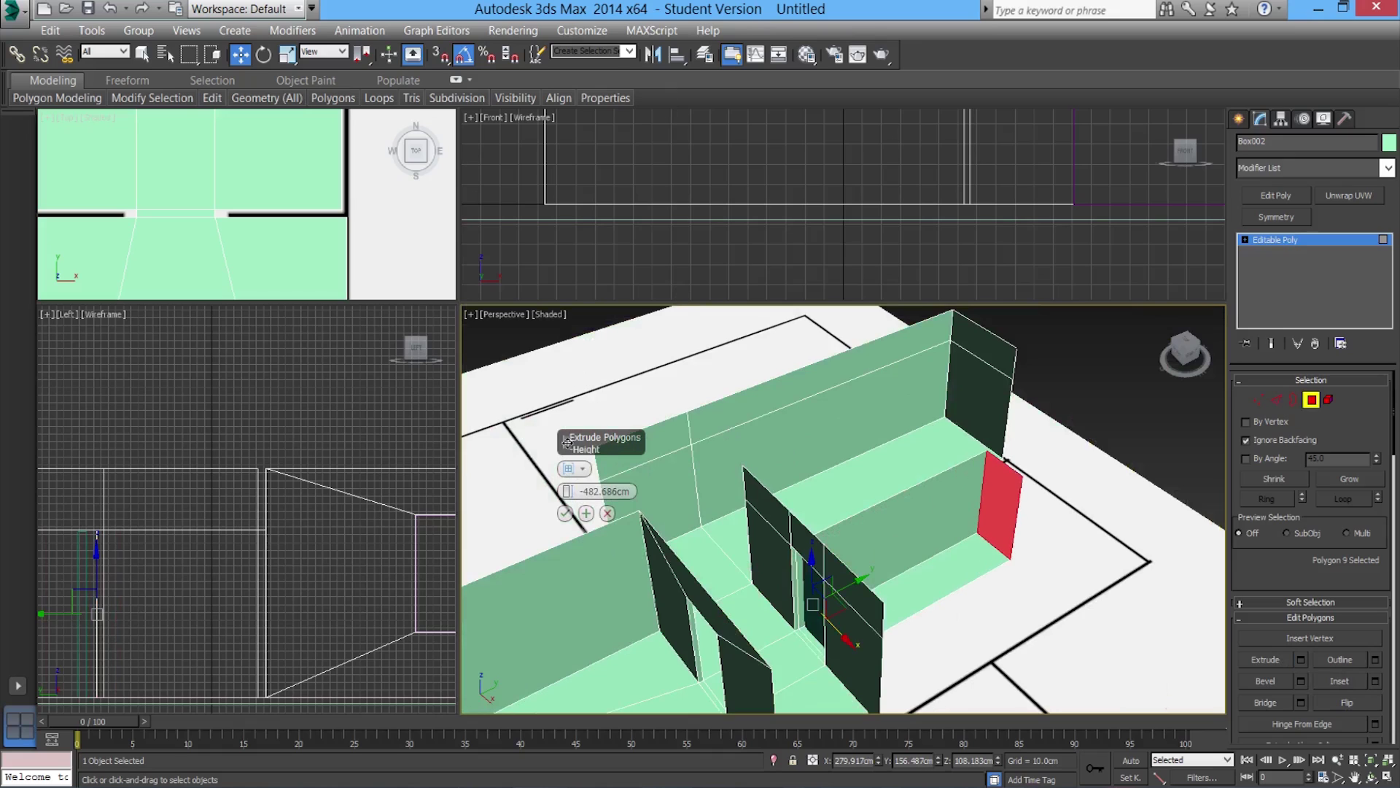
left_click(567, 514)
left_click_drag(1032, 481, 1102, 446)
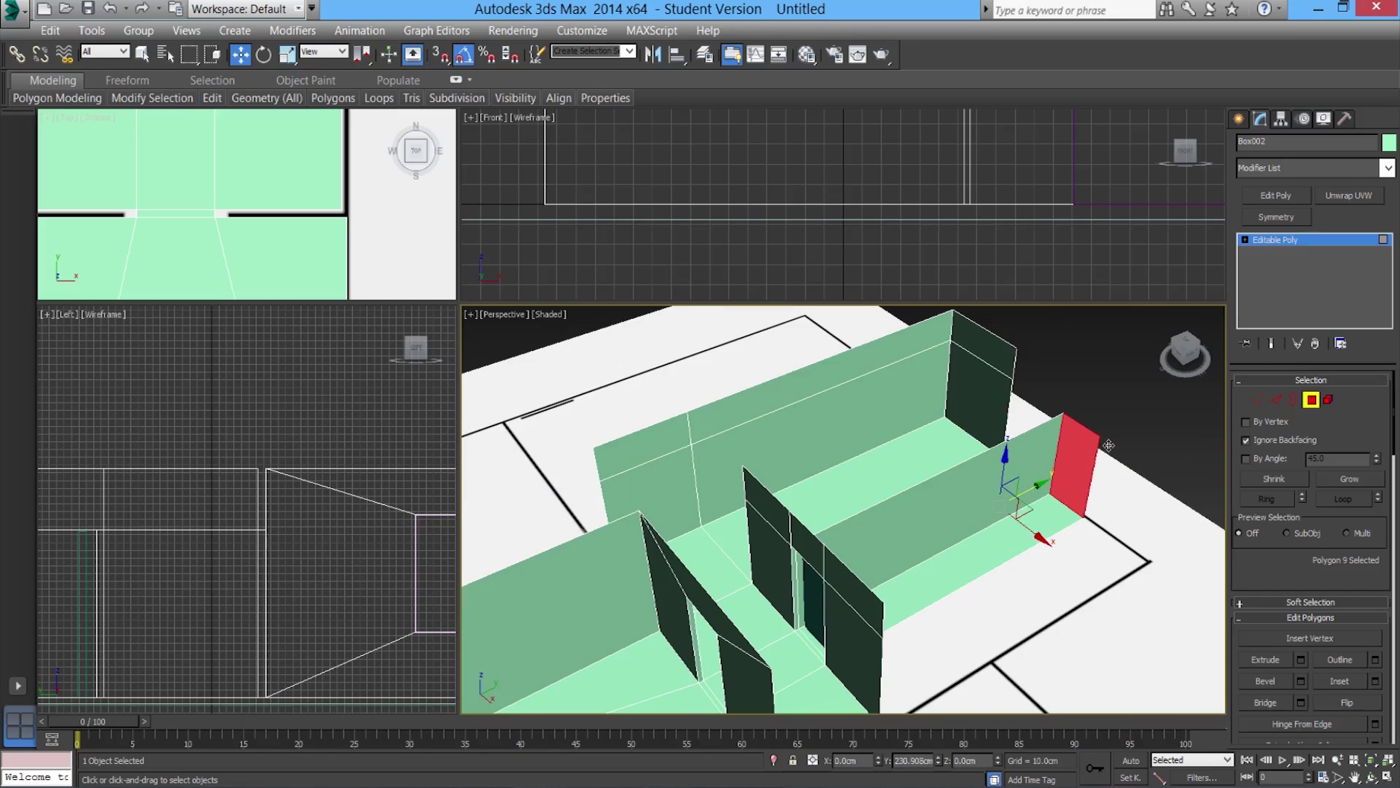
Extrude the new room's staircase-side wall polygon by -482.686 cm to widen the room
left_click(937, 511)
middle_click_drag(990, 496, 983, 501, "alt")
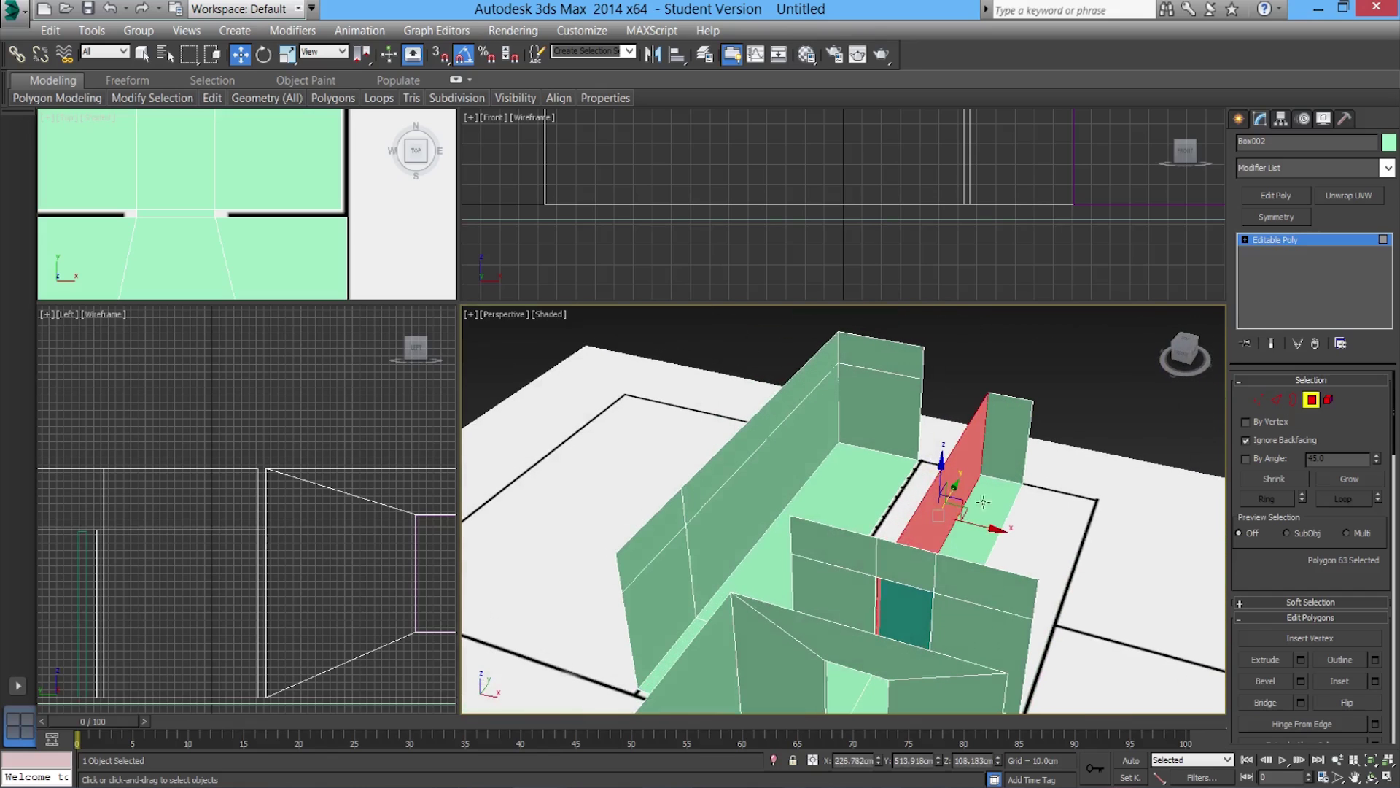
left_click(1302, 660)
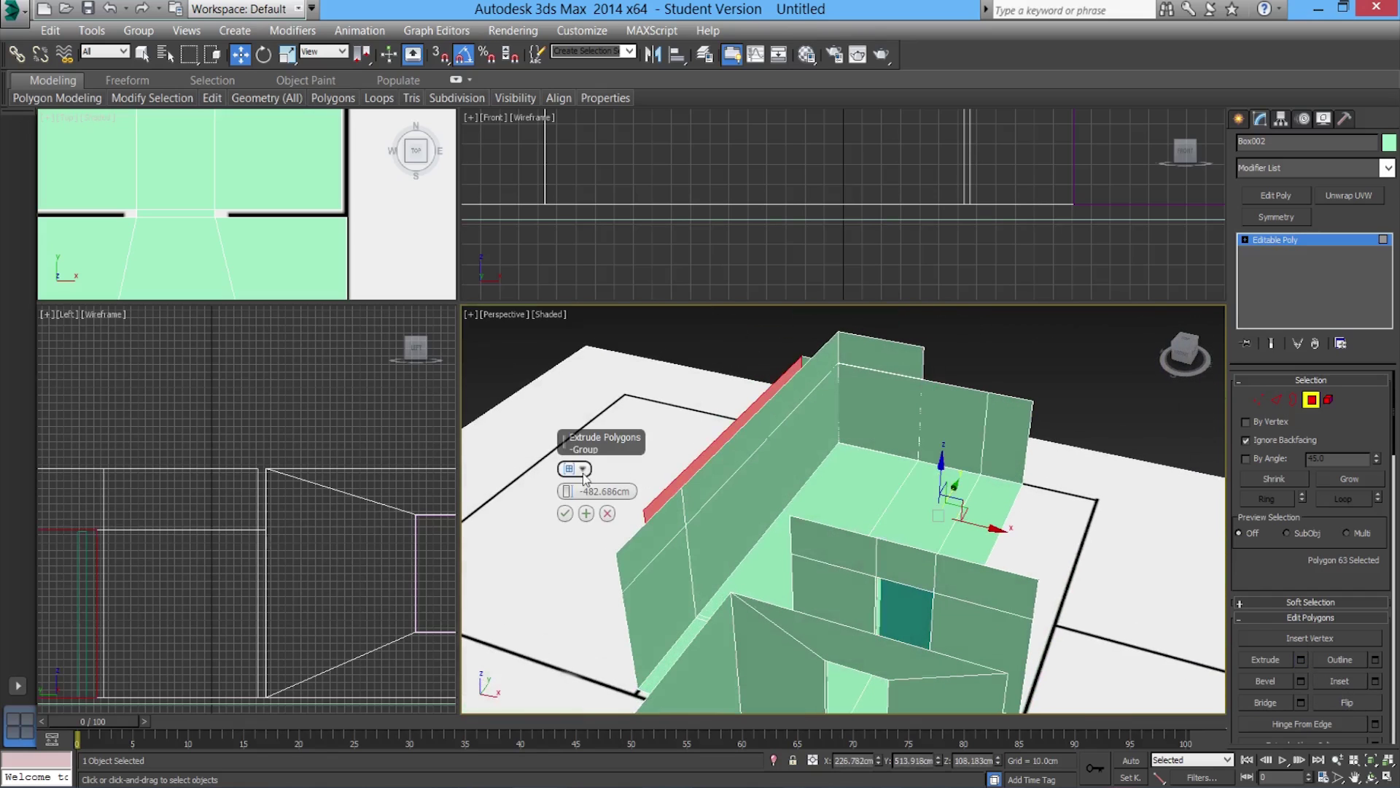
left_click(567, 514)
Make the mesh see-through and move the staircase-side wall polygon along X to the plan's wall line, at about 70.9 cm
left_click_drag(779, 475, 913, 493)
middle_click_drag(913, 493, 936, 503, "alt")
scroll(288, 208, "up", 5)
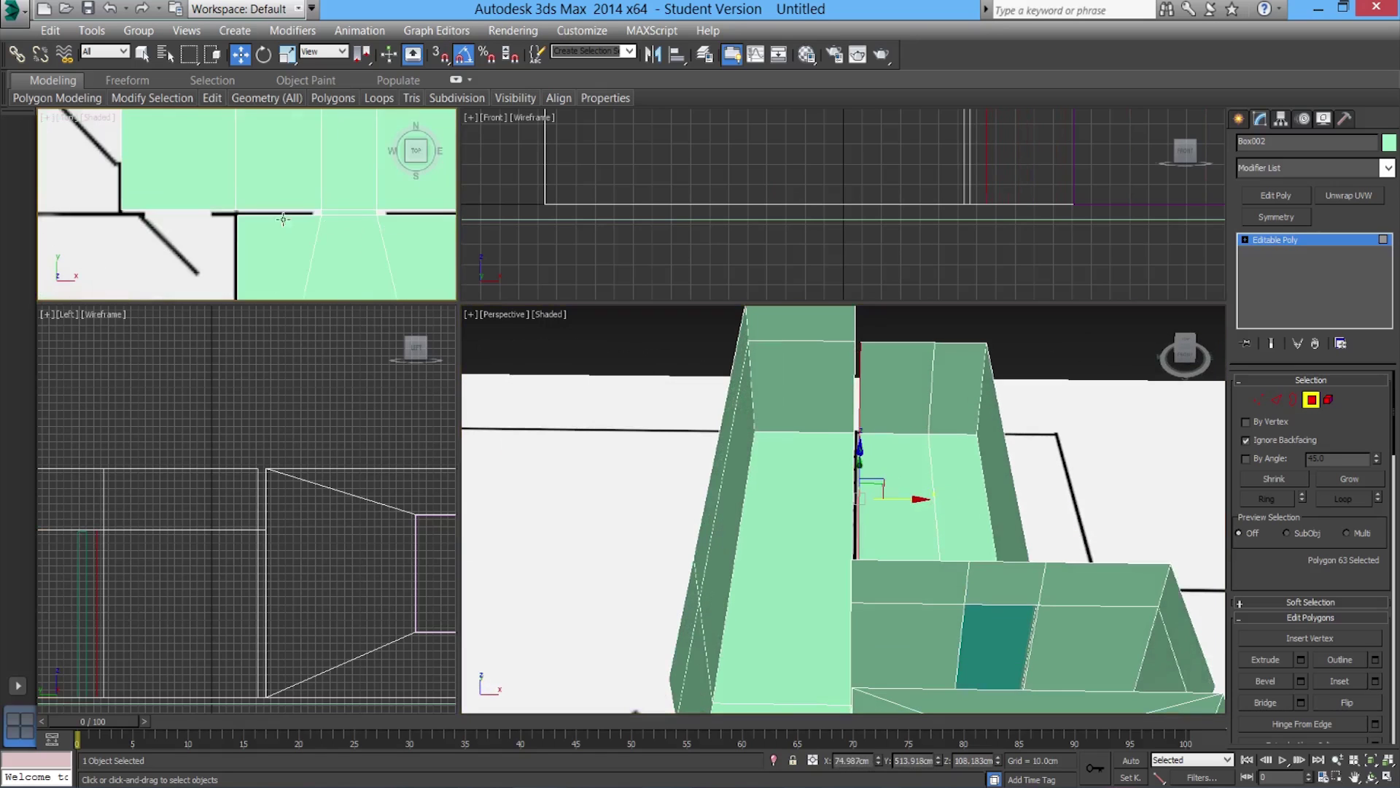
left_click_drag(278, 261, 275, 264)
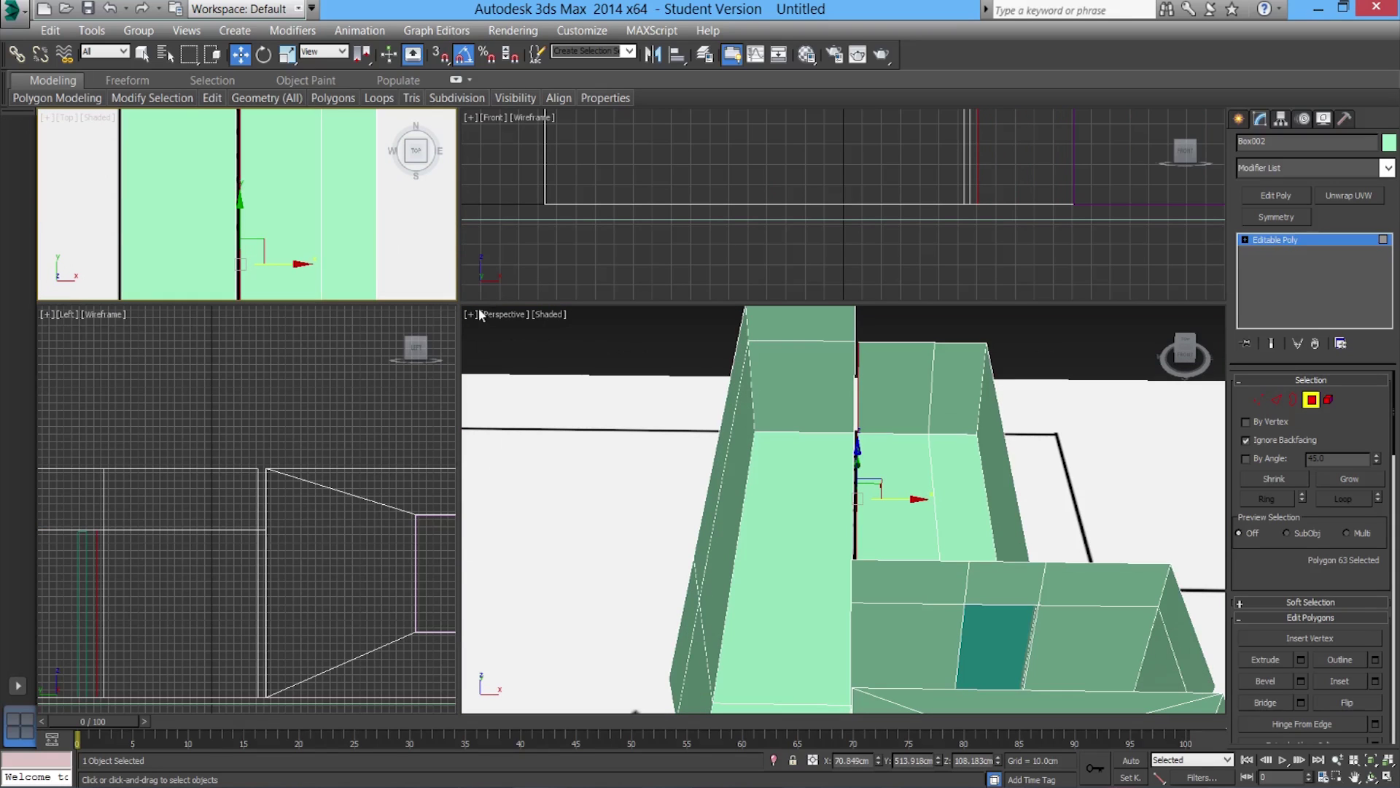
left_click_drag(459, 301, 595, 521)
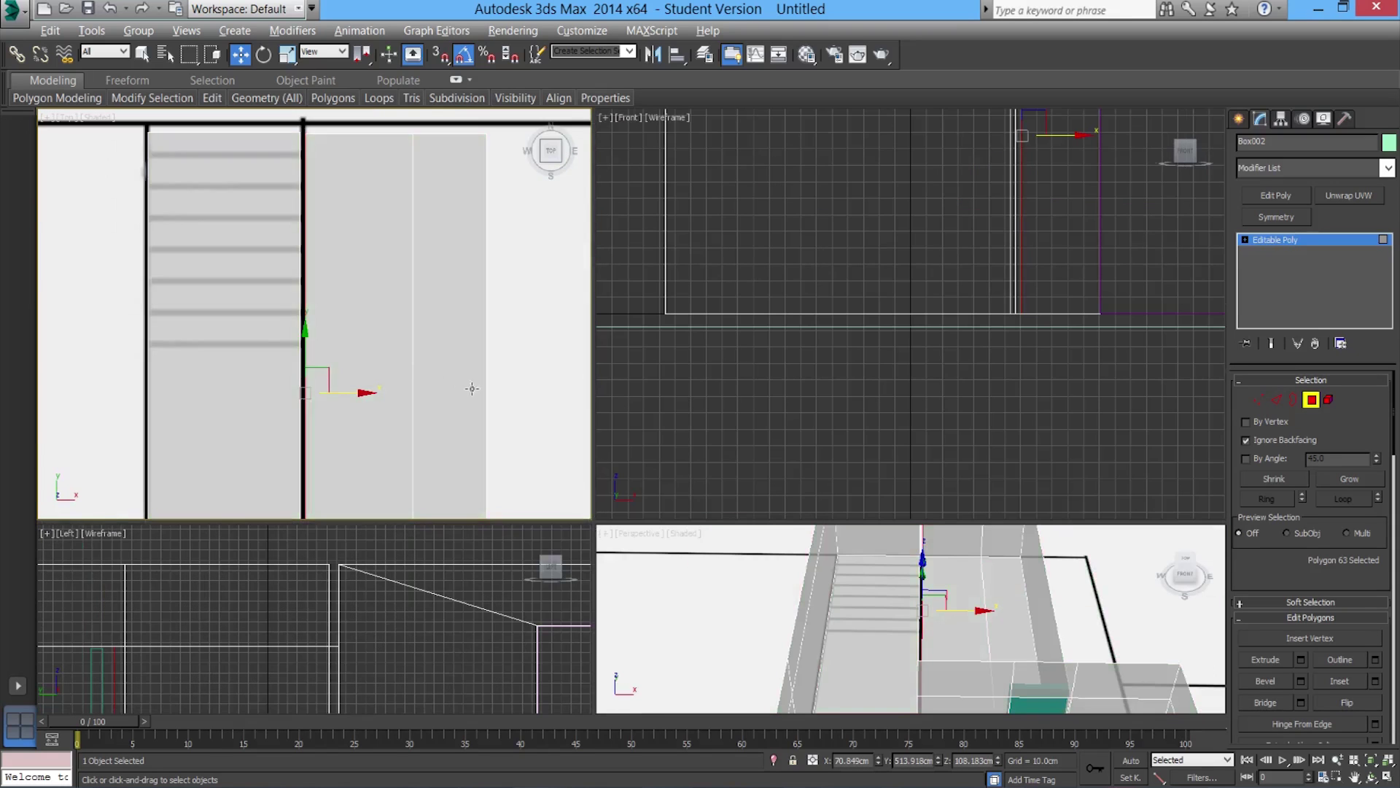
mouse_move(360, 369)
left_mouse_down()
mouse_move(406, 384)
mouse_move(359, 380)
left_mouse_up()
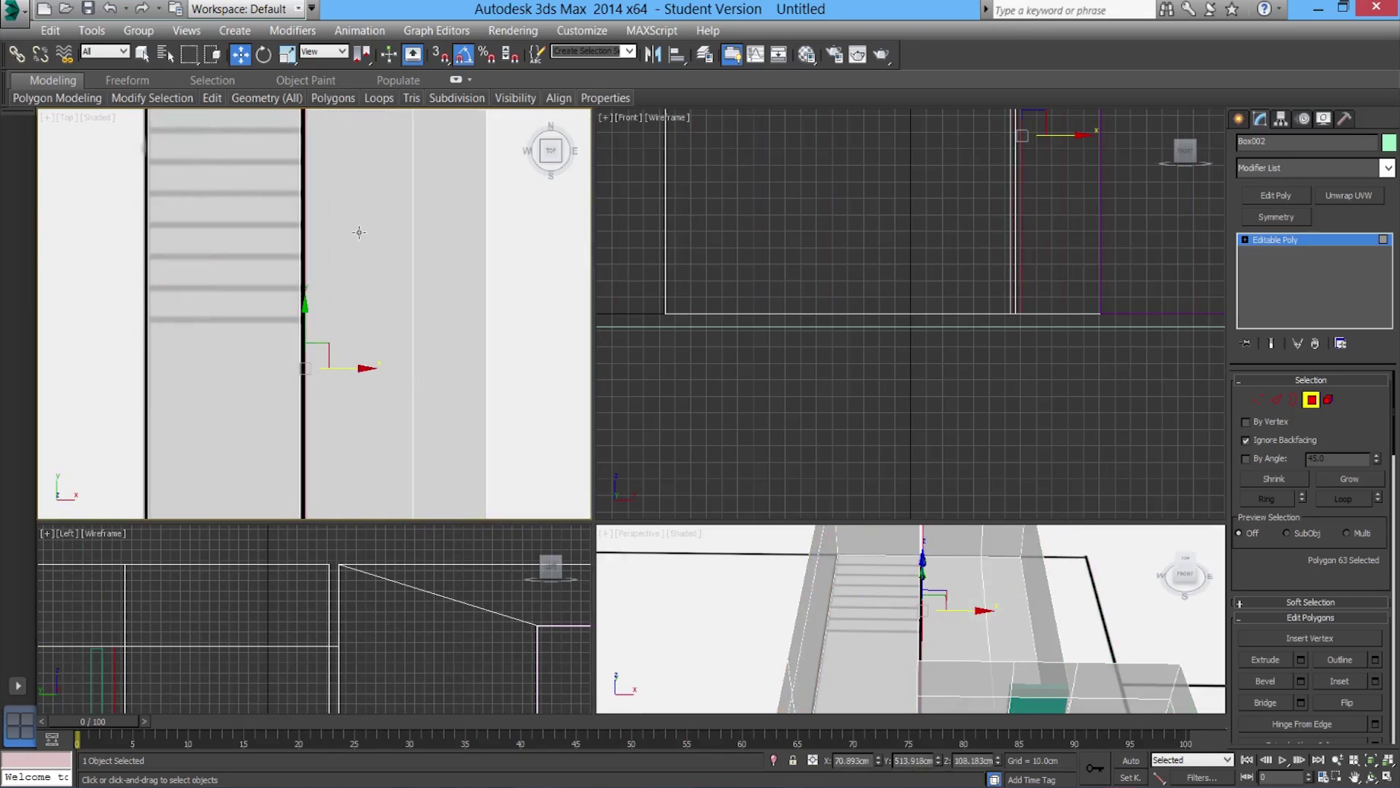
Extrude the new room's opposite side wall polygon by -482.686 cm towards the house's outer wall
scroll(359, 232, "down", 8)
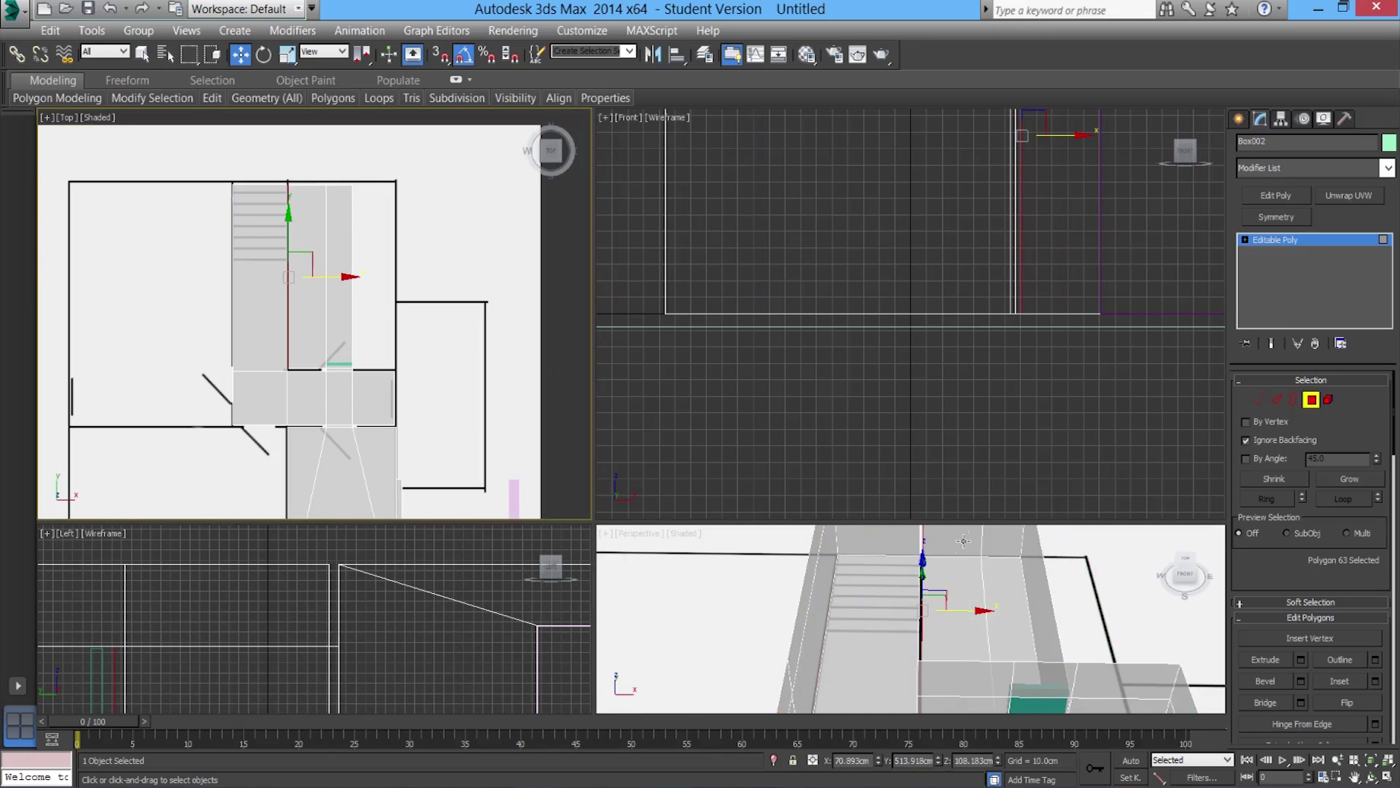
middle_click_drag(963, 596, 910, 569)
left_click(980, 592)
left_click_drag(1185, 576, 1163, 609)
left_click(1300, 660)
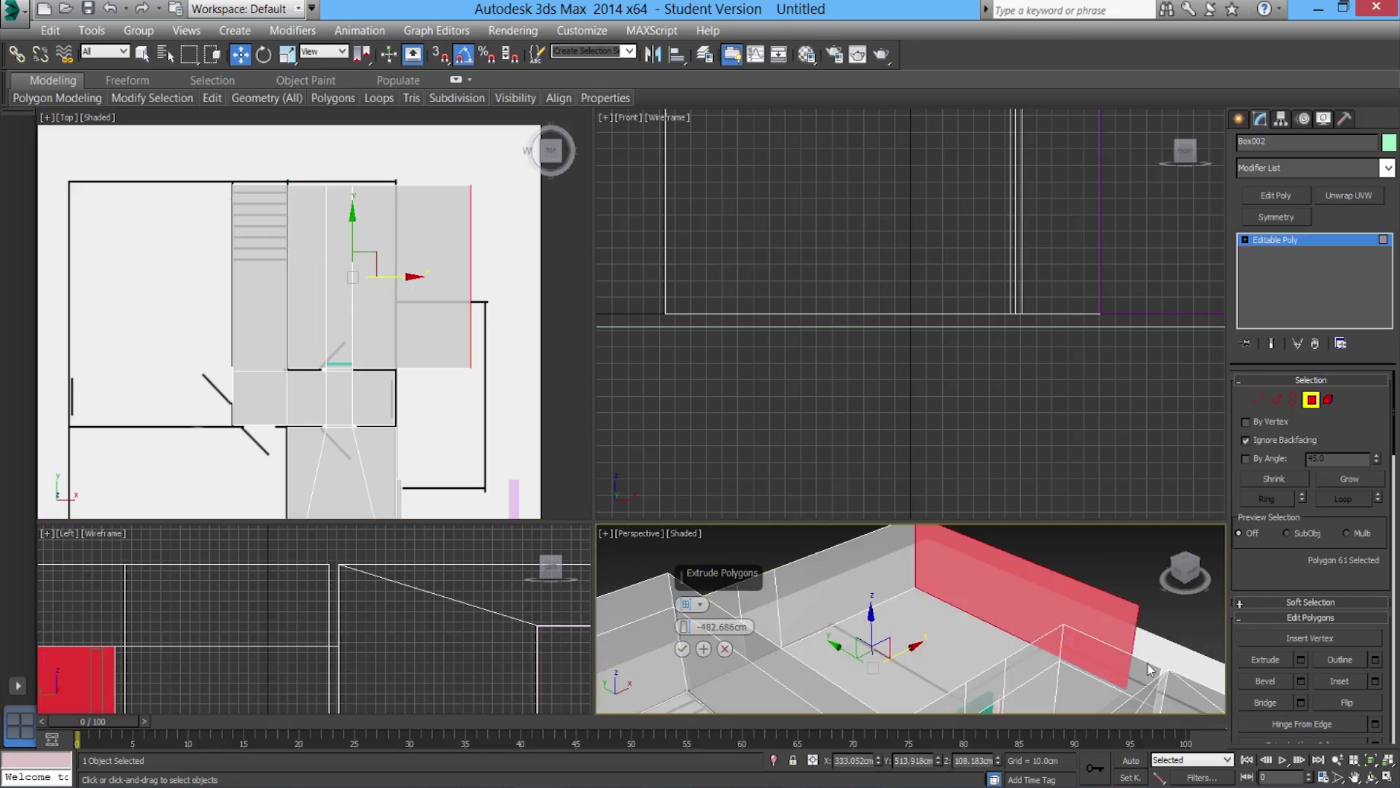
middle_click_drag(441, 350, 426, 350)
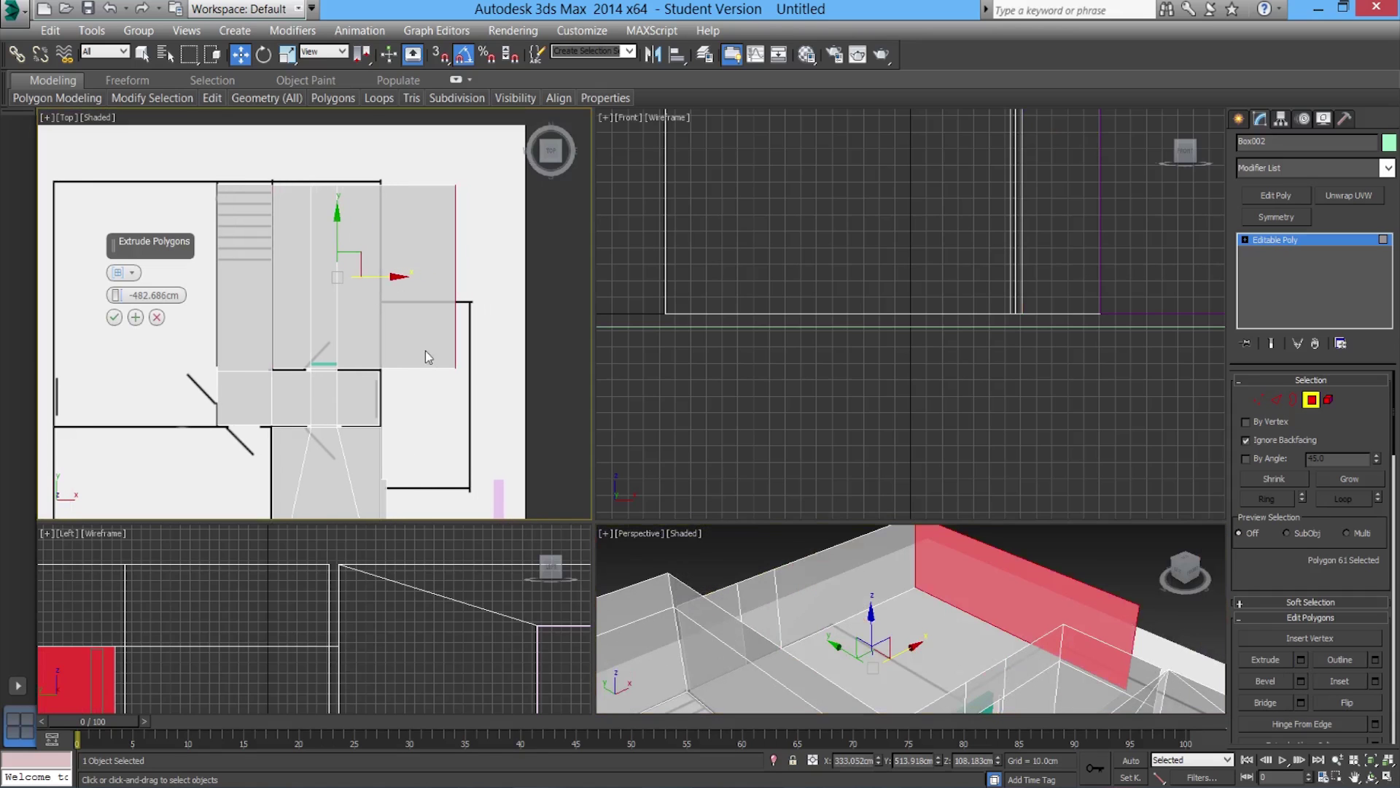
left_click(115, 318)
Move the extruded side wall polygon back along X to the plan's outer wall line, at about 505 cm
middle_click_drag(331, 345, 287, 374)
scroll(399, 316, "up", 2)
middle_click_drag(435, 341, 420, 339)
left_click_drag(443, 302, 335, 303)
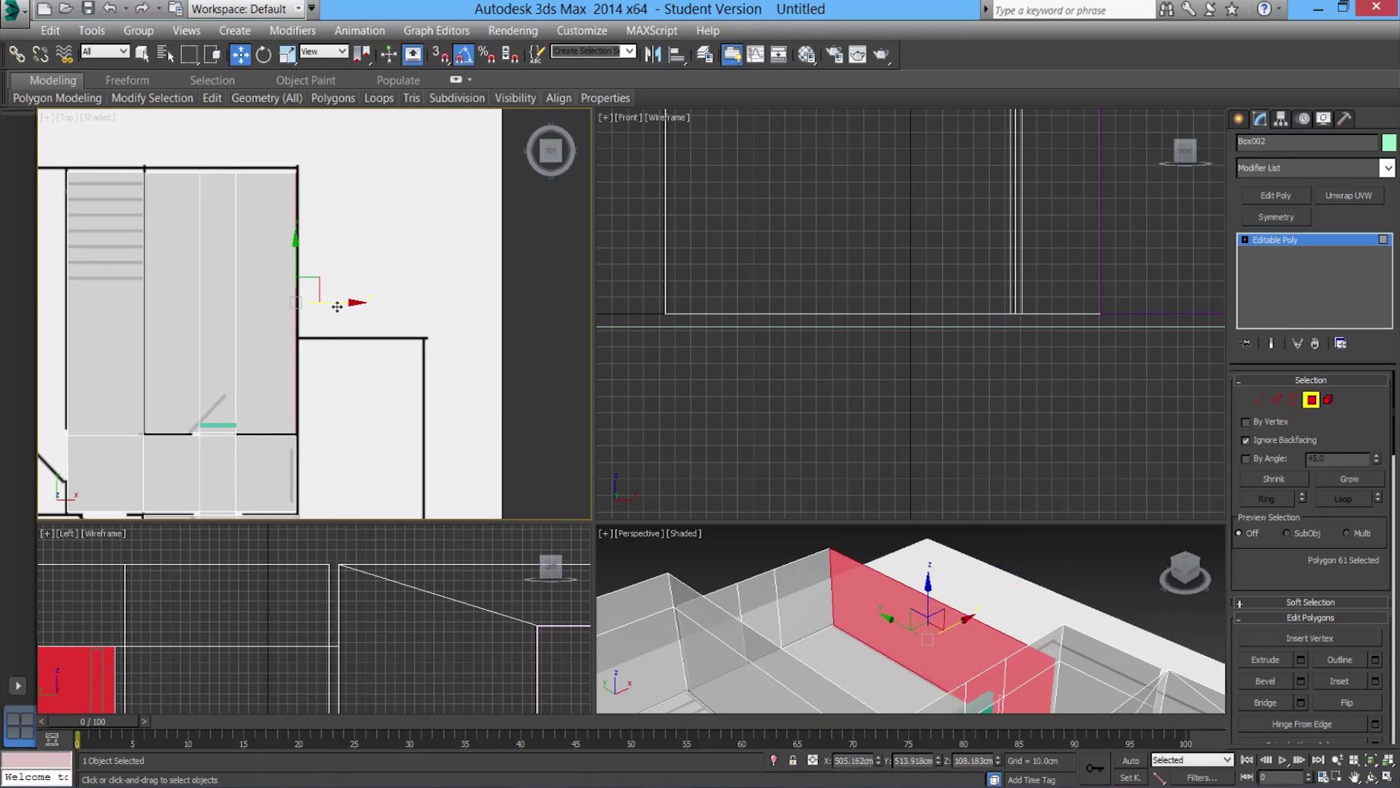
Move all vertices along the far ends of the staircase and new room about 8.9 cm along Y onto the plan's wall line
key("1")
middle_click_drag(221, 278, 348, 369)
scroll(349, 369, "up", 2)
left_click_drag(139, 224, 463, 264)
left_click_drag(277, 180, 275, 174)
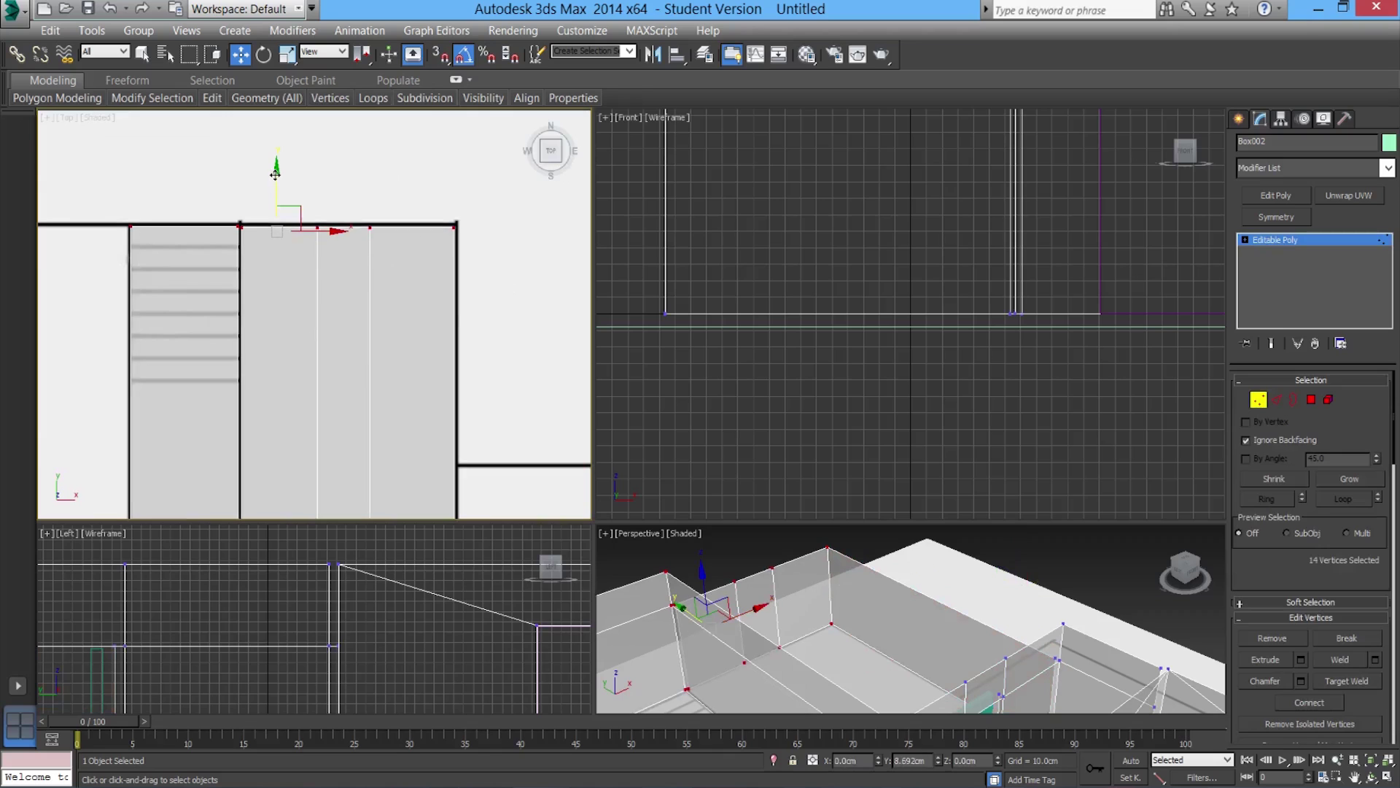
Clear the vertex selection and check the hallway and doorway corners against the floor plan
scroll(400, 357, "down", 3)
middle_click_drag(400, 356, 356, 270)
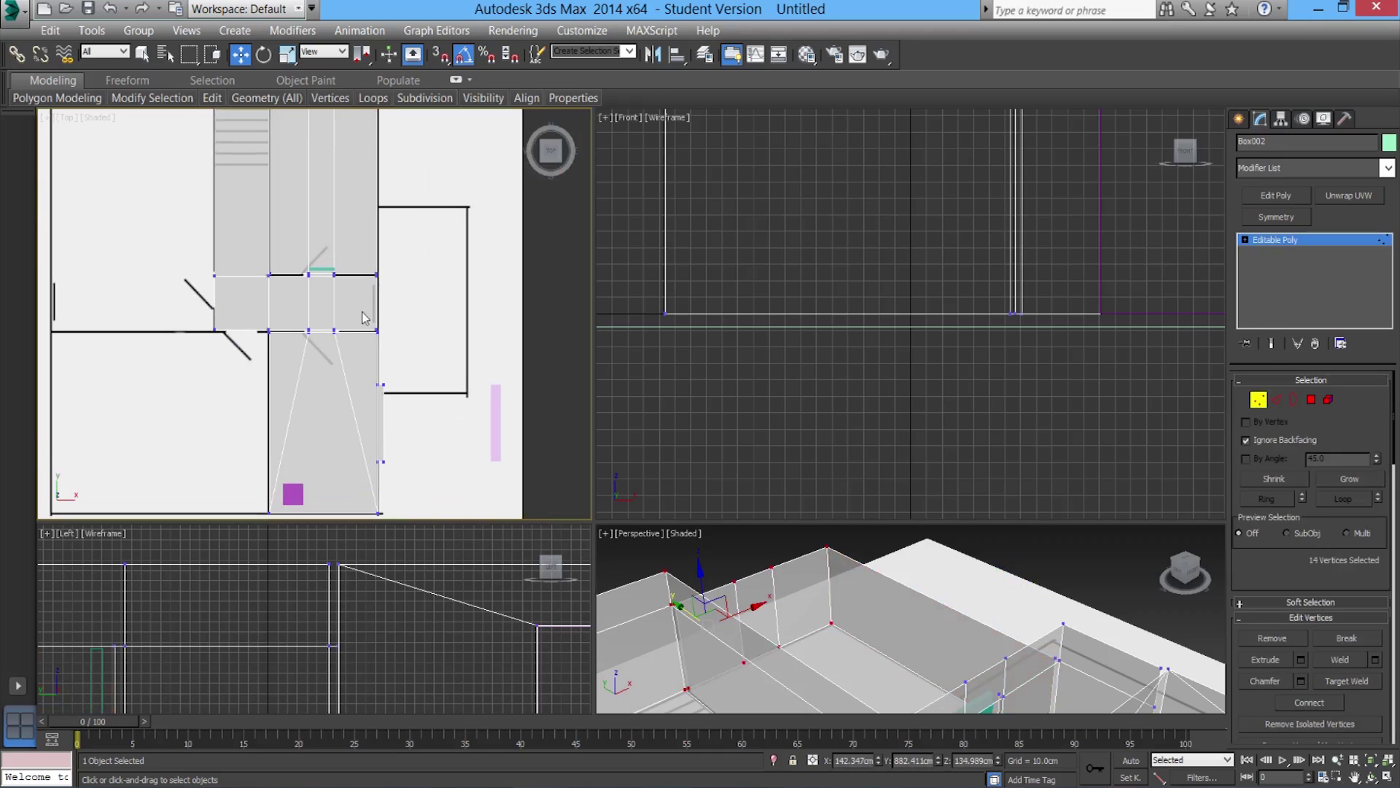
left_click(363, 314)
middle_click_drag(232, 246, 268, 358)
scroll(267, 352, "up", 5)
middle_click_drag(413, 329, 277, 341)
middle_click_drag(499, 357, 322, 358)
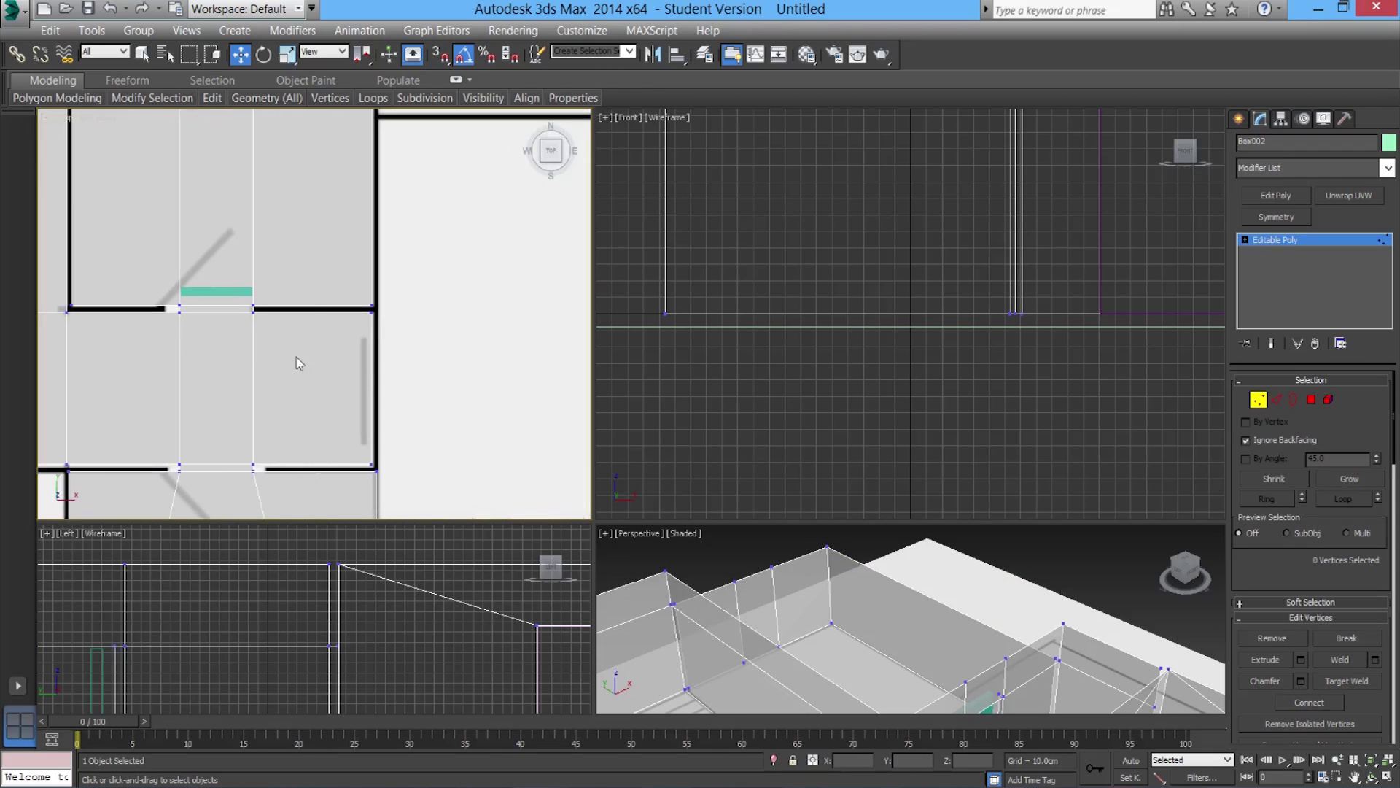
Enlarge the perspective view, turn off the mesh's see-through display and view the model from below
left_click_drag(590, 519, 452, 328)
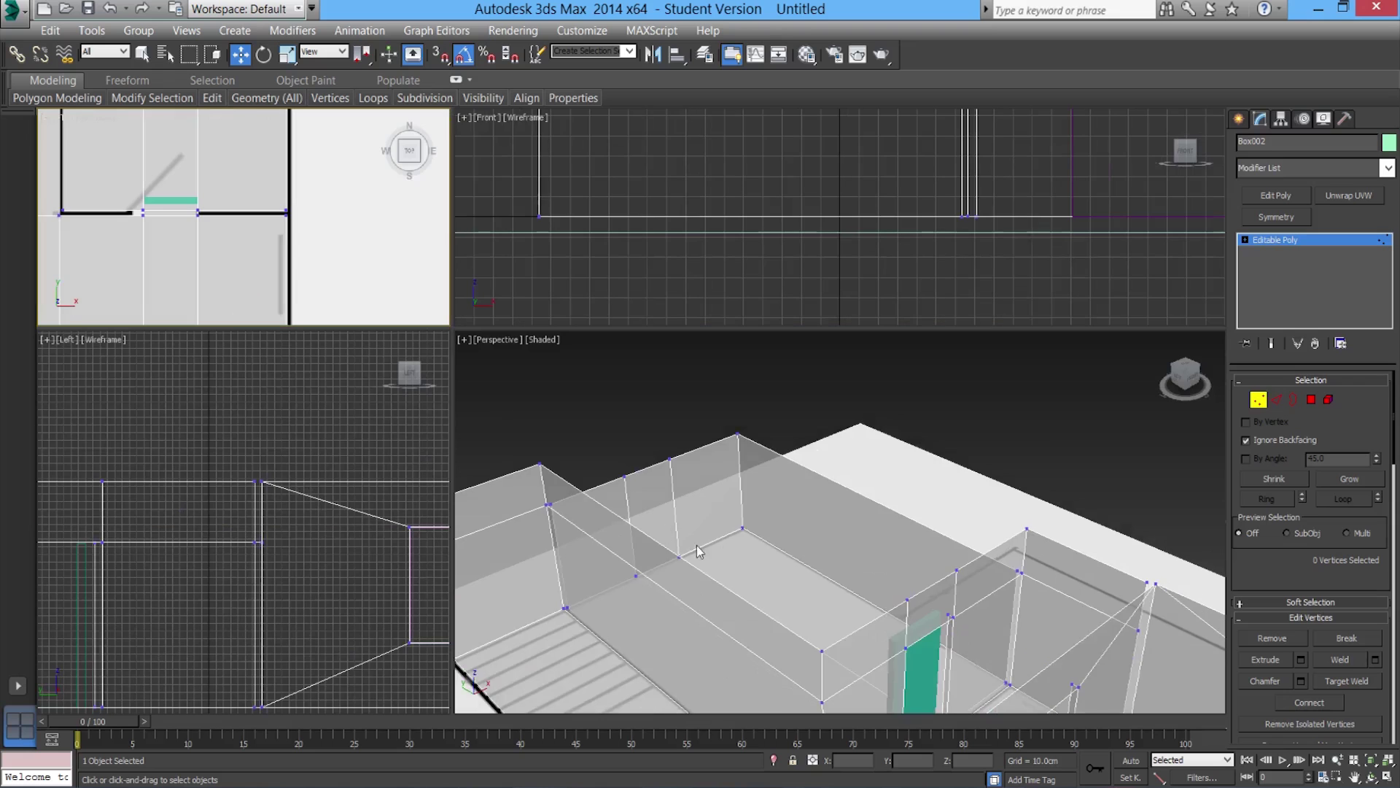
scroll(775, 598, "down", 5)
scroll(775, 598, "up", 3)
key("alt+x")
middle_click_drag(840, 600, 897, 591, "alt")
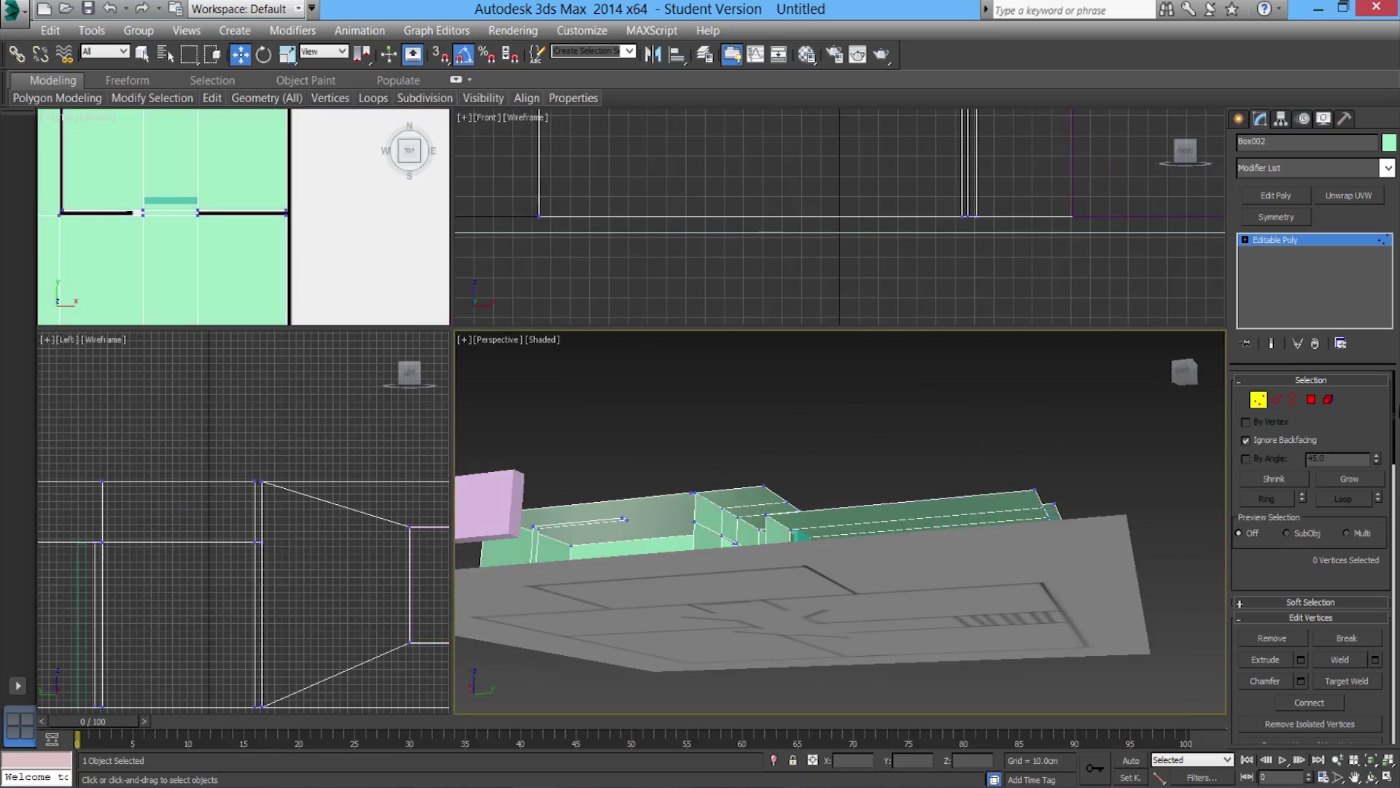
Select the new room's three ceiling polygons and extrude them by -482.686 cm
left_click(1310, 400)
middle_click_drag(987, 550, 873, 483, "alt")
left_click(903, 472)
left_click(994, 483, "ctrl")
left_click(1038, 490, "ctrl")
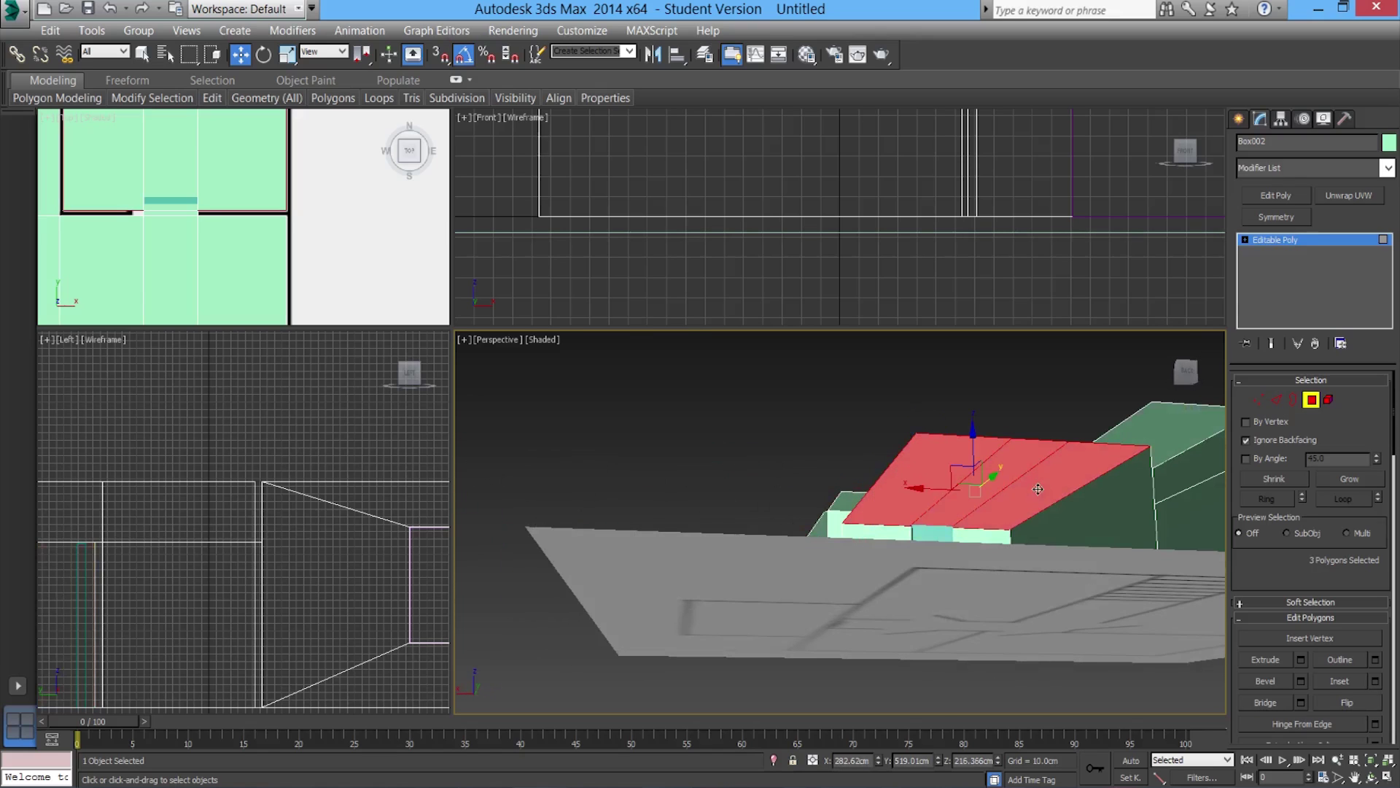
left_click(1300, 660)
left_click_drag(560, 506, 667, 547)
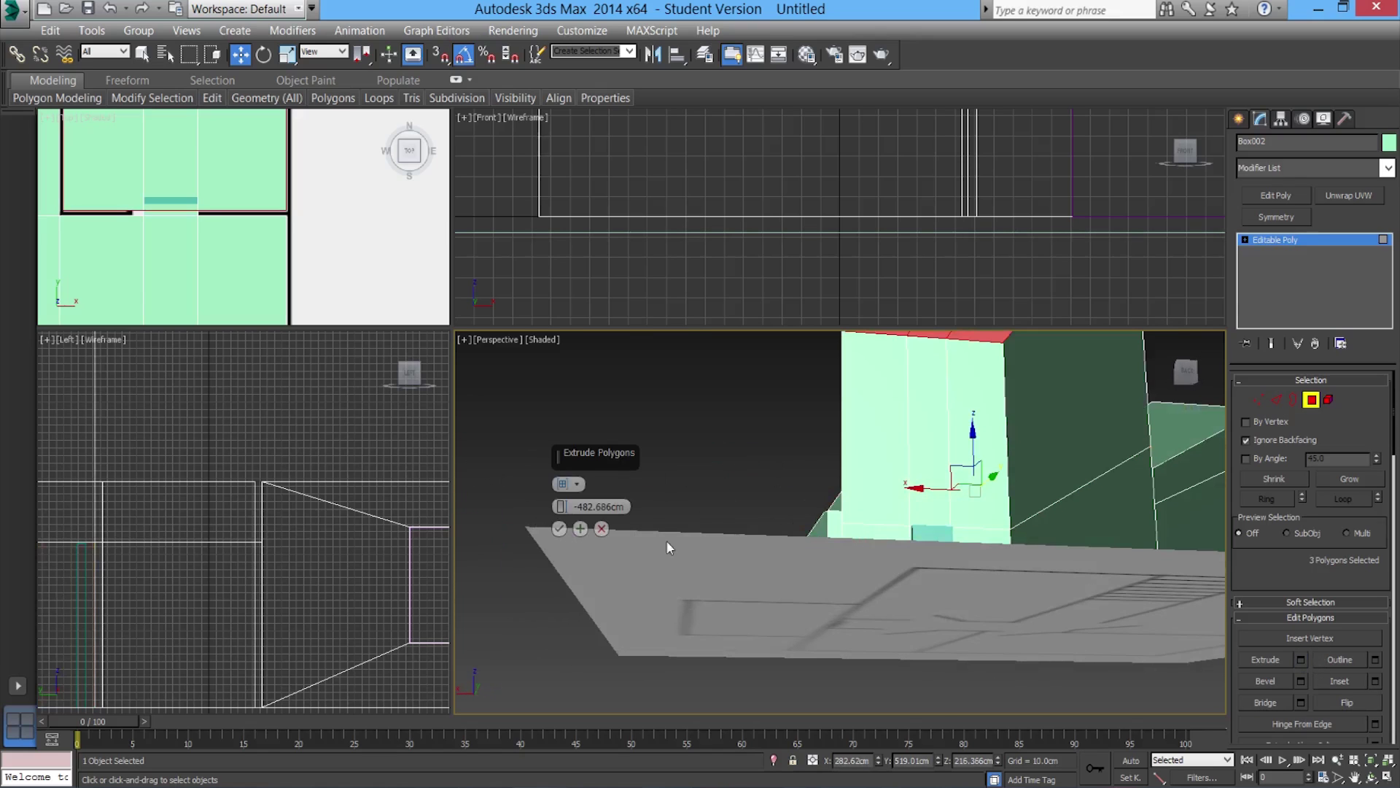
left_click(560, 528)
Lower the new room's three ceiling polygons to about Z 304.3 cm, near the adjoining ceiling height, and clear the polygon selection
scroll(779, 477, "down", 6)
left_click_drag(805, 409, 806, 447)
scroll(752, 541, "up", 5)
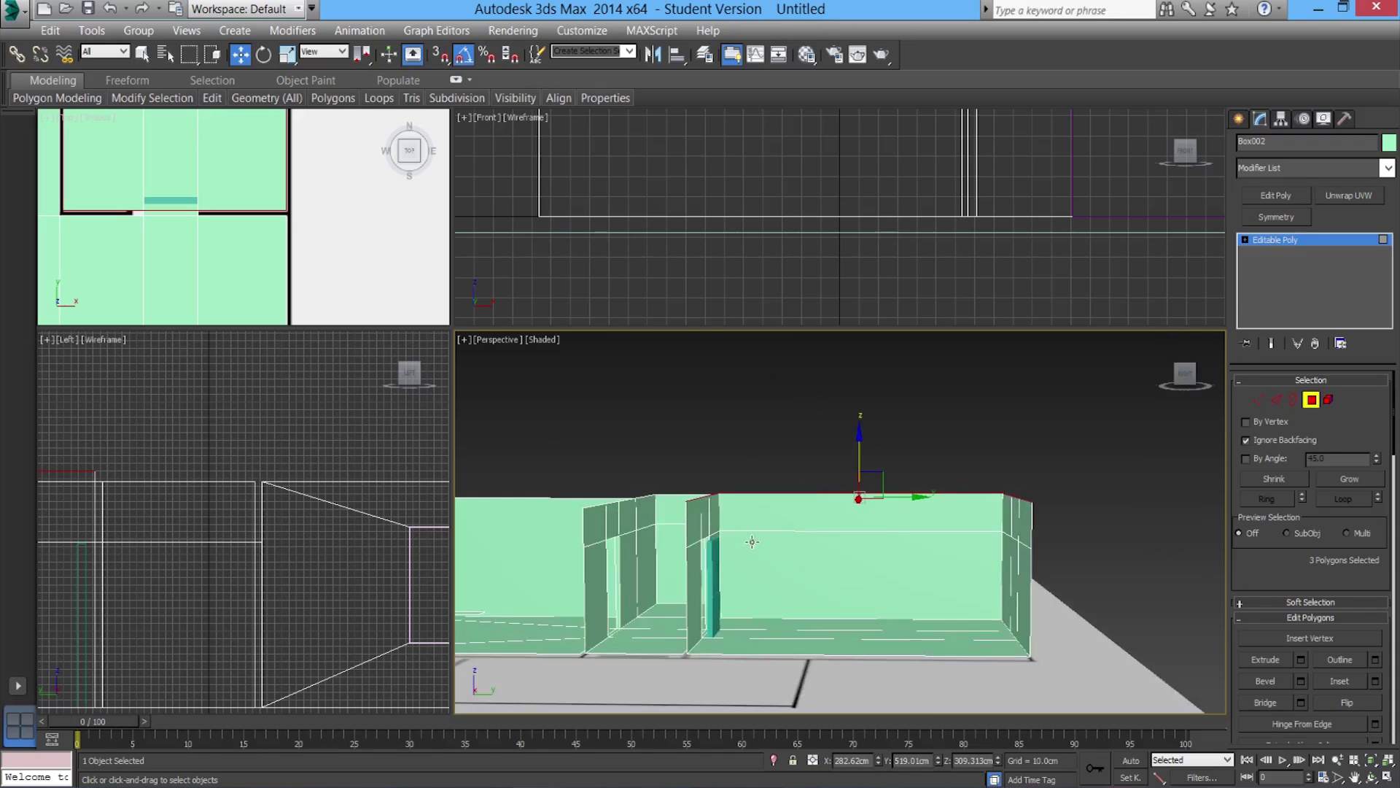
middle_click_drag(752, 542, 785, 532, "alt")
left_click_drag(880, 461, 886, 466)
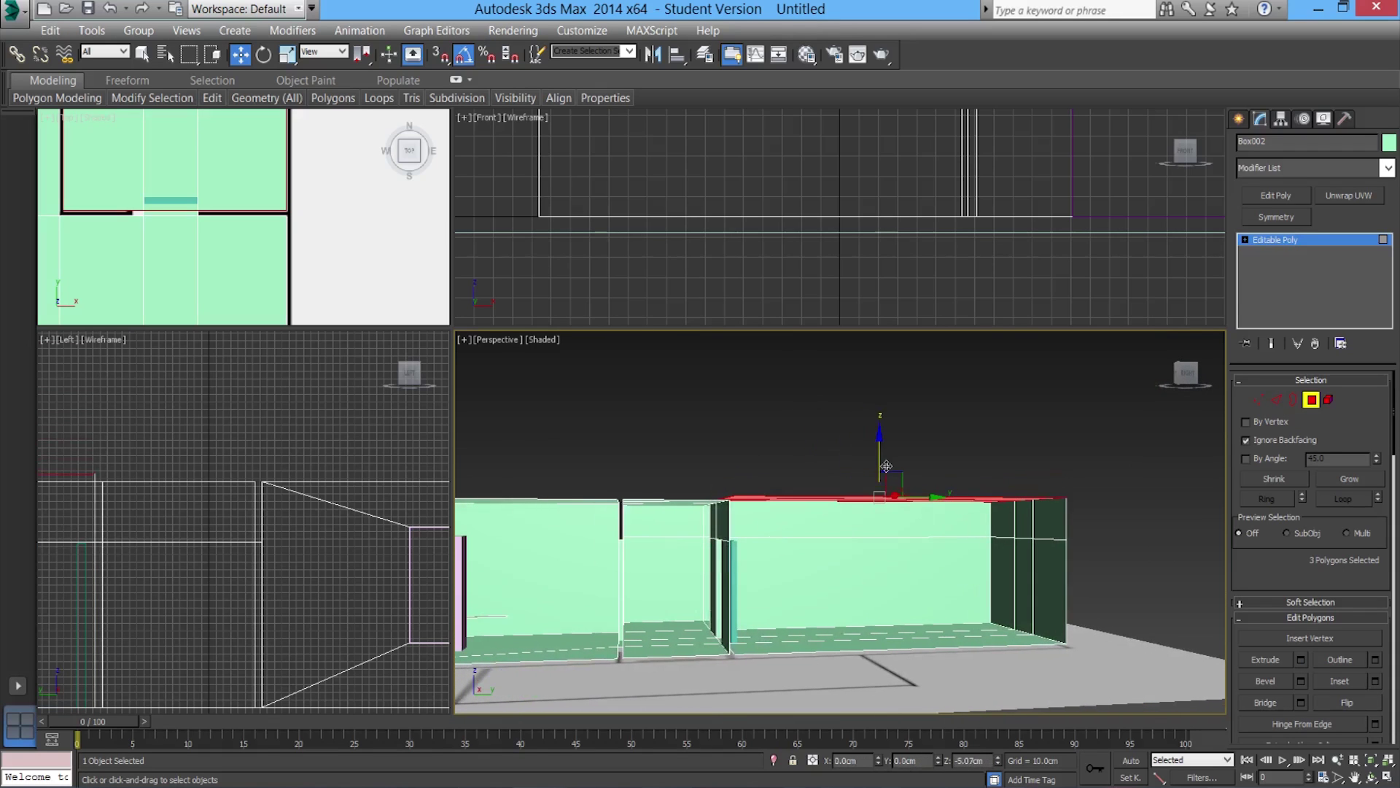
middle_click_drag(886, 466, 812, 508, "alt")
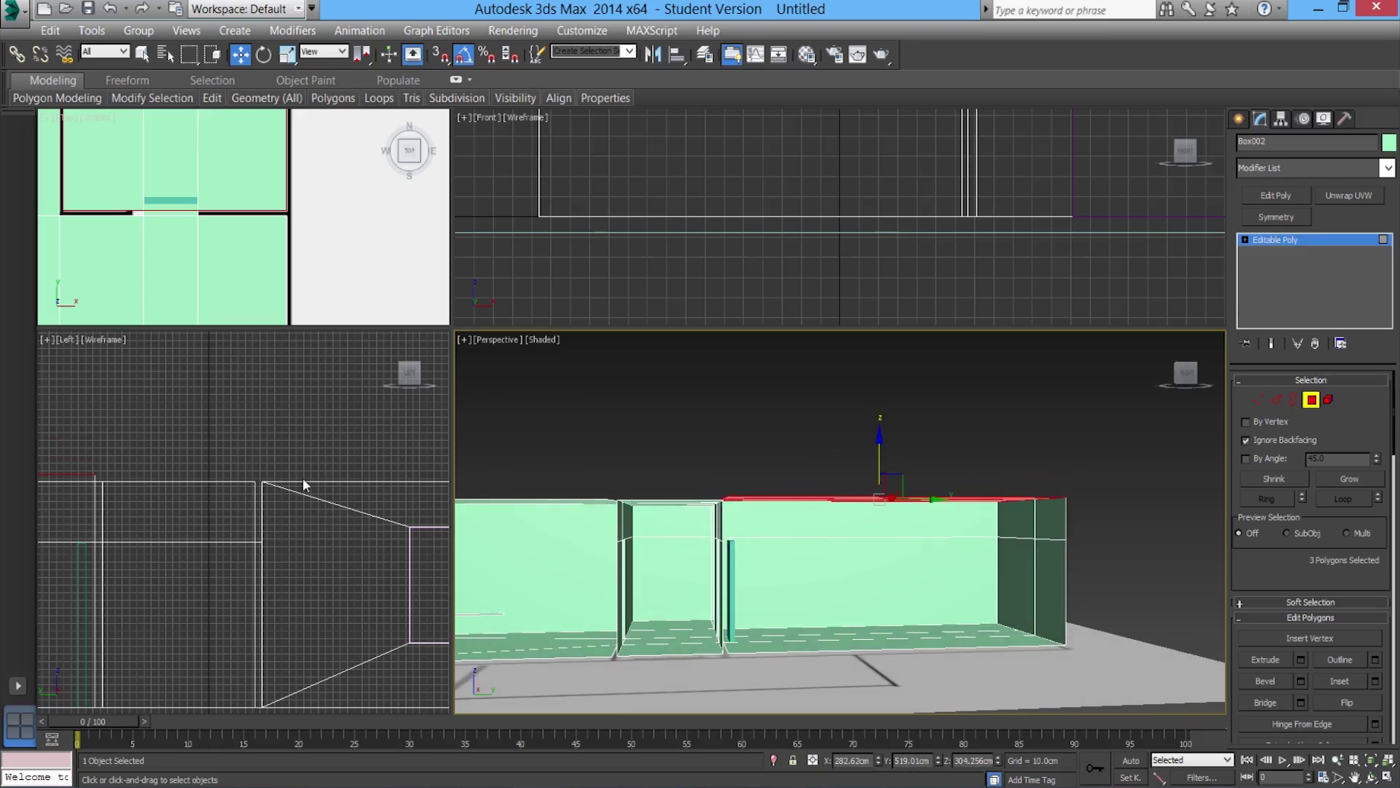
scroll(271, 495, "down", 4)
middle_click_drag(189, 516, 237, 514)
scroll(225, 510, "up", 4)
left_click(260, 445)
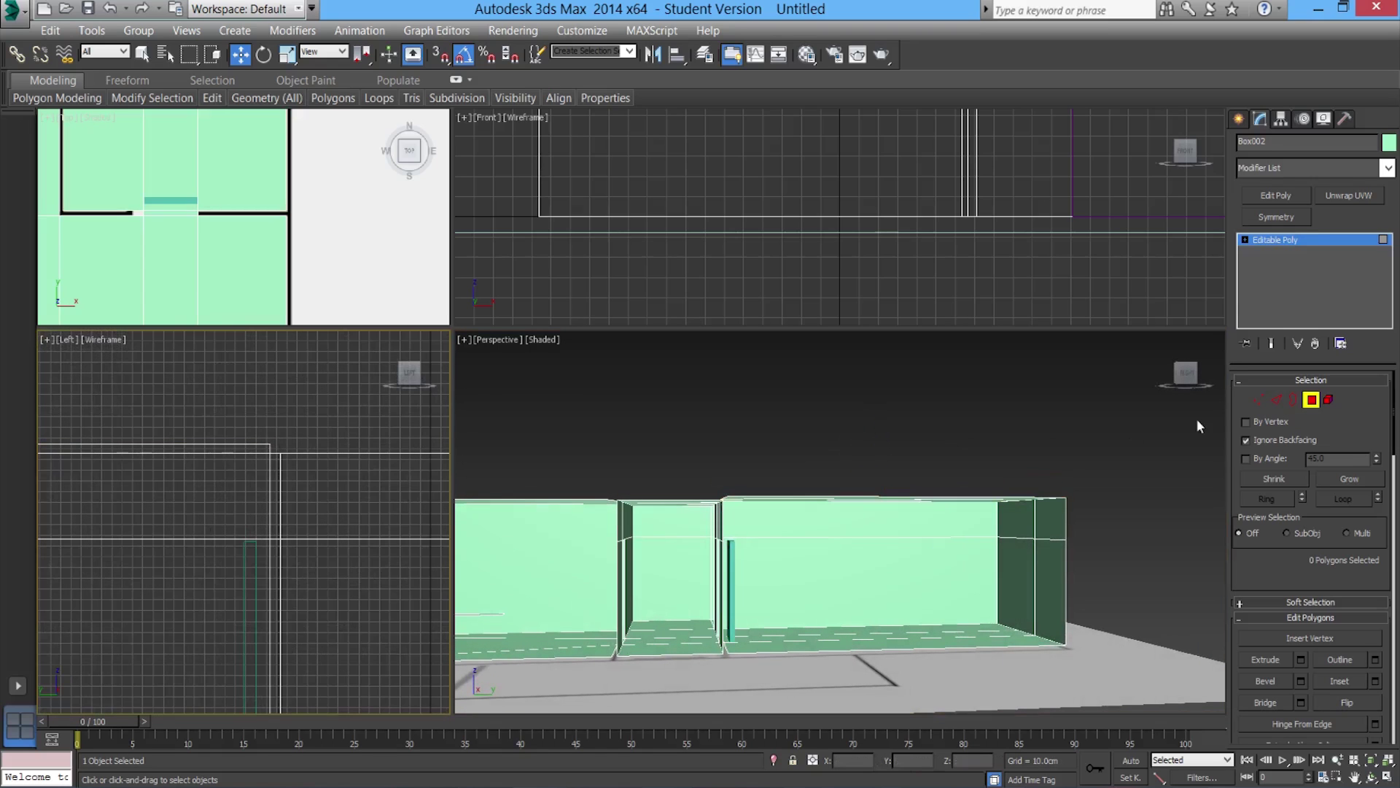
Level the ceiling vertices of all the rooms by scaling them to 0% along the side view's vertical axis, then leave vertex editing
left_click(1261, 400)
mouse_move(878, 569)
middle_mouse_down("alt")
mouse_move(869, 582)
mouse_move(881, 583)
middle_mouse_up("alt")
scroll(307, 464, "down", 5)
scroll(290, 465, "down", 5)
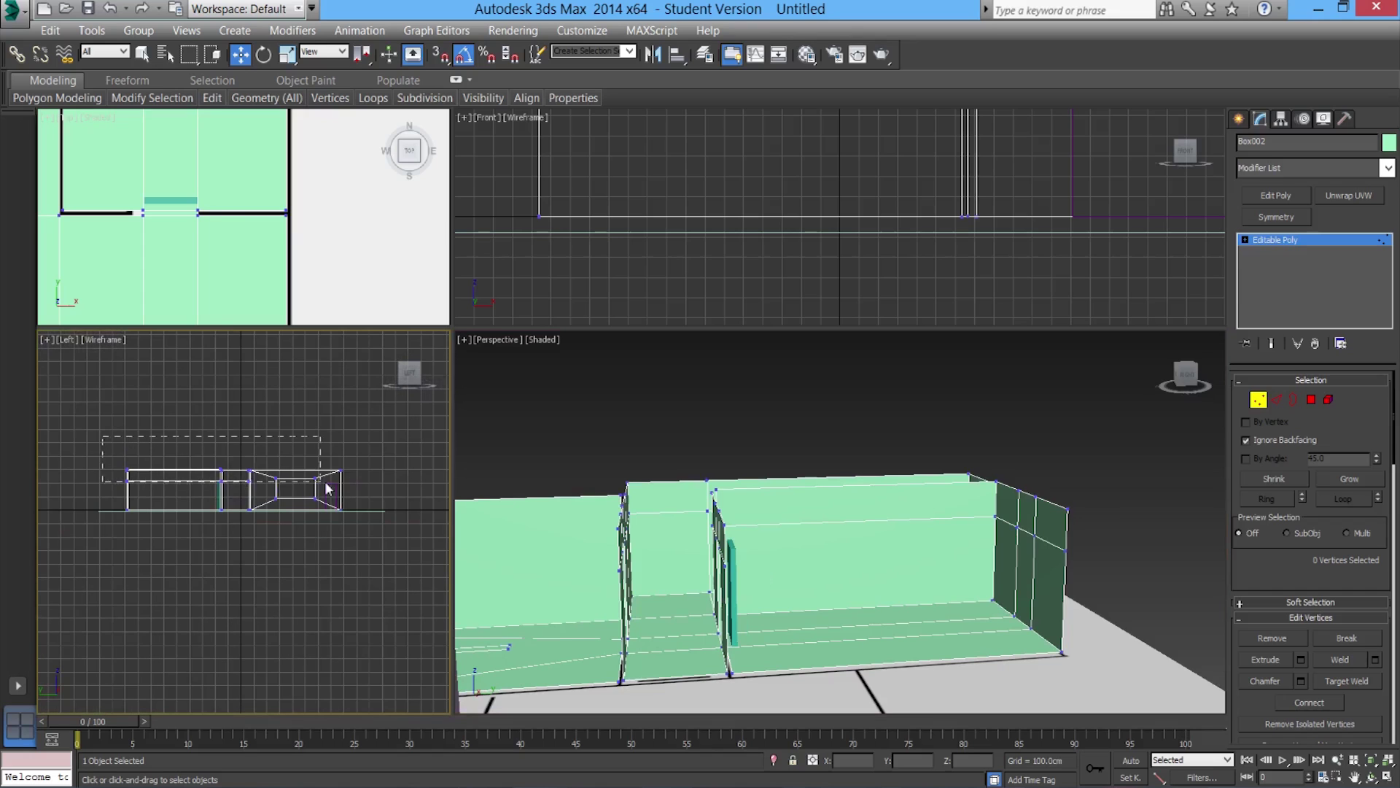
left_click_drag(377, 475, 378, 472)
scroll(248, 471, "up", 5)
middle_click_drag(303, 475, 291, 529)
scroll(248, 534, "up", 2)
key("r")
middle_click_drag(102, 463, 205, 471)
left_click_drag(182, 418, 234, 611)
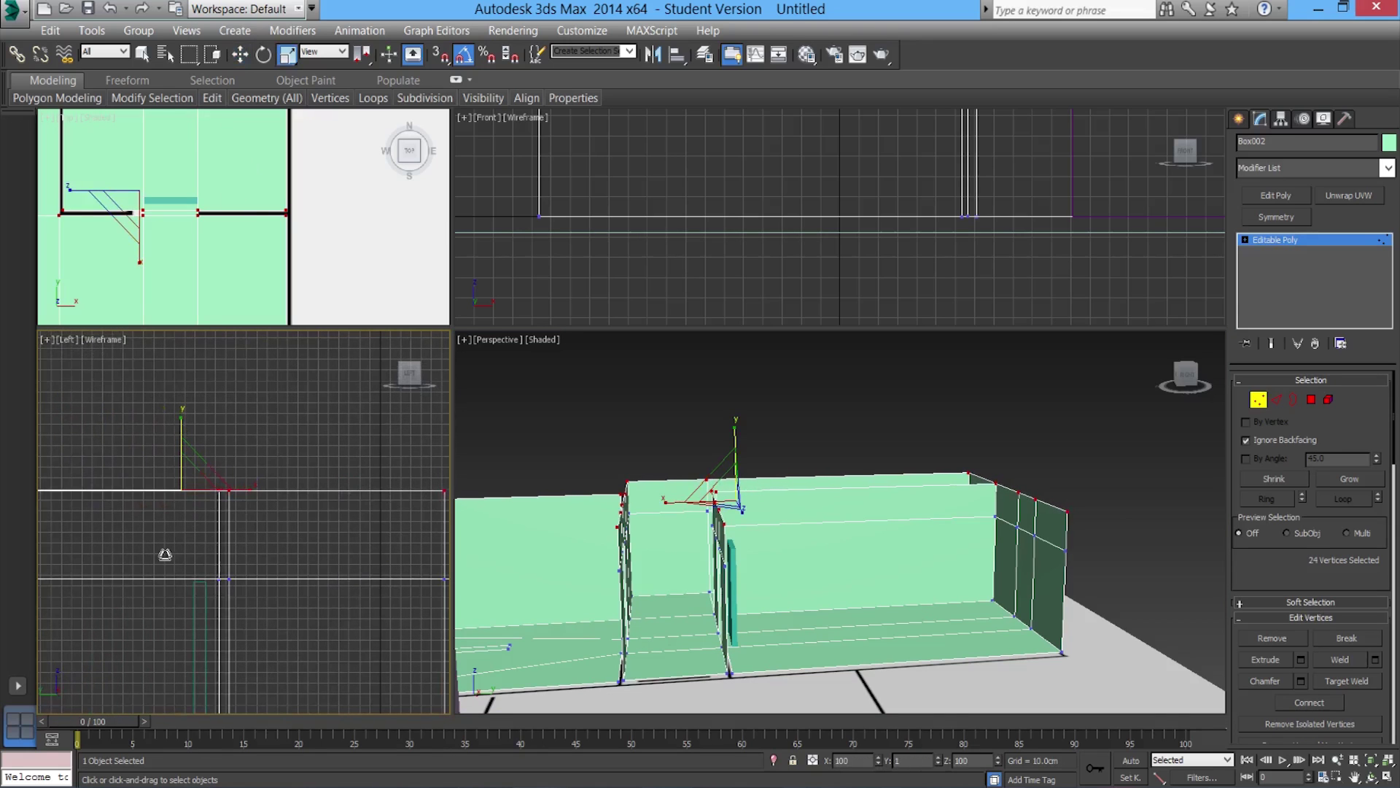
left_click_drag(157, 425, 155, 447)
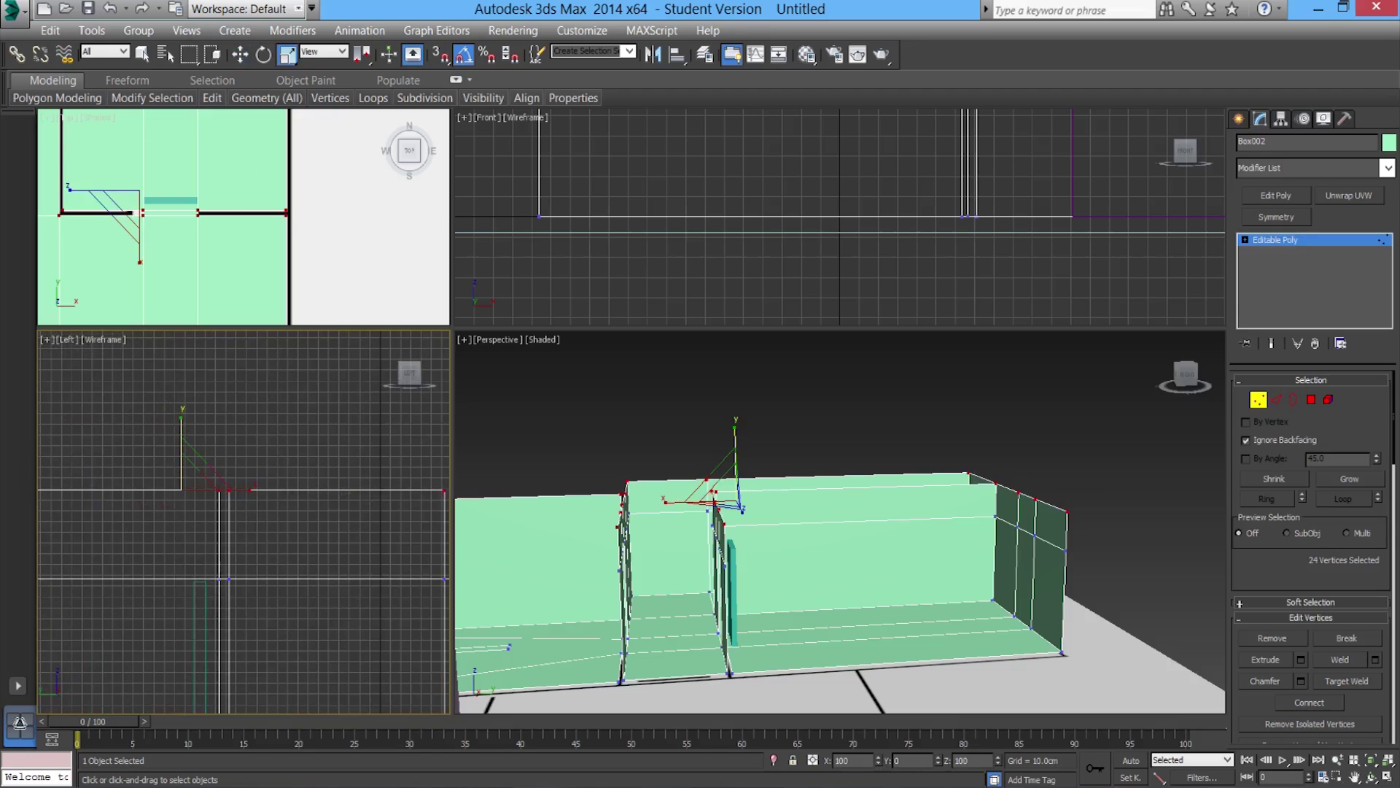
left_click(585, 464)
scroll(585, 467, "down", 5)
middle_click_drag(605, 555, 776, 601, "alt")
scroll(786, 603, "up", 6)
left_click(1257, 400)
Delete the recessed window's pane polygon in the front room wall to make an open hole, then leave polygon editing
scroll(859, 522, "down", 2)
middle_click_drag(859, 522, 911, 563, "alt")
left_click(1311, 400)
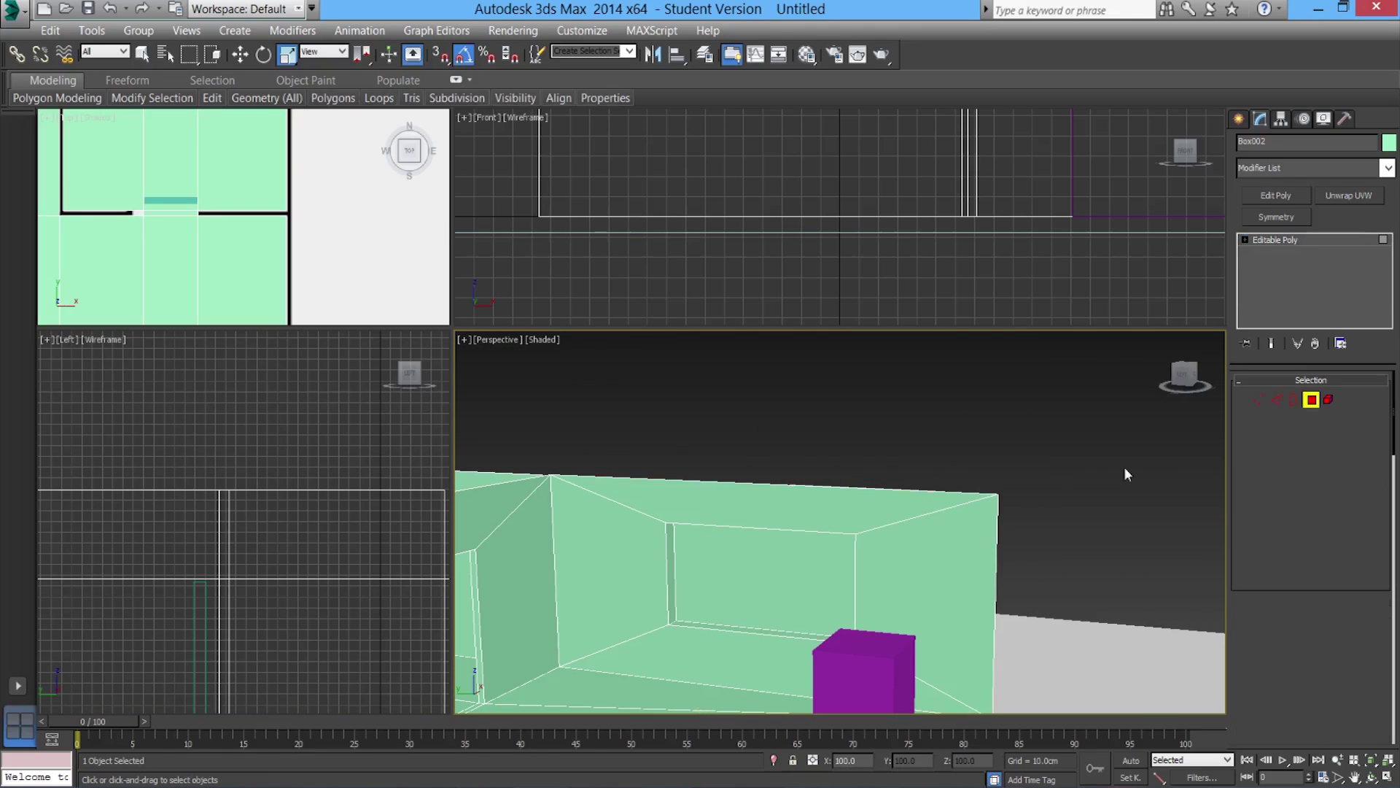
left_click(742, 609)
middle_click_drag(740, 602, 650, 641, "alt")
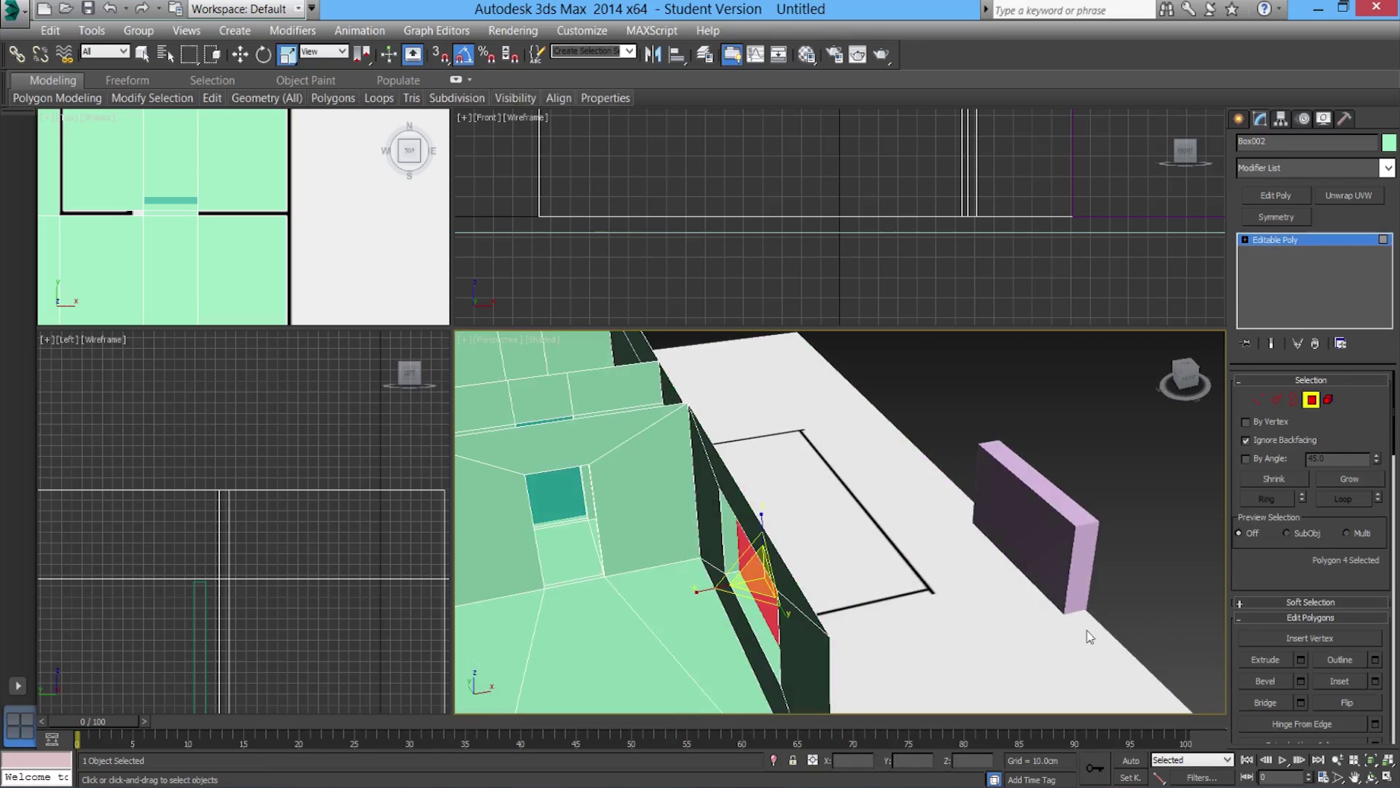
middle_click_drag(771, 634, 824, 611, "alt")
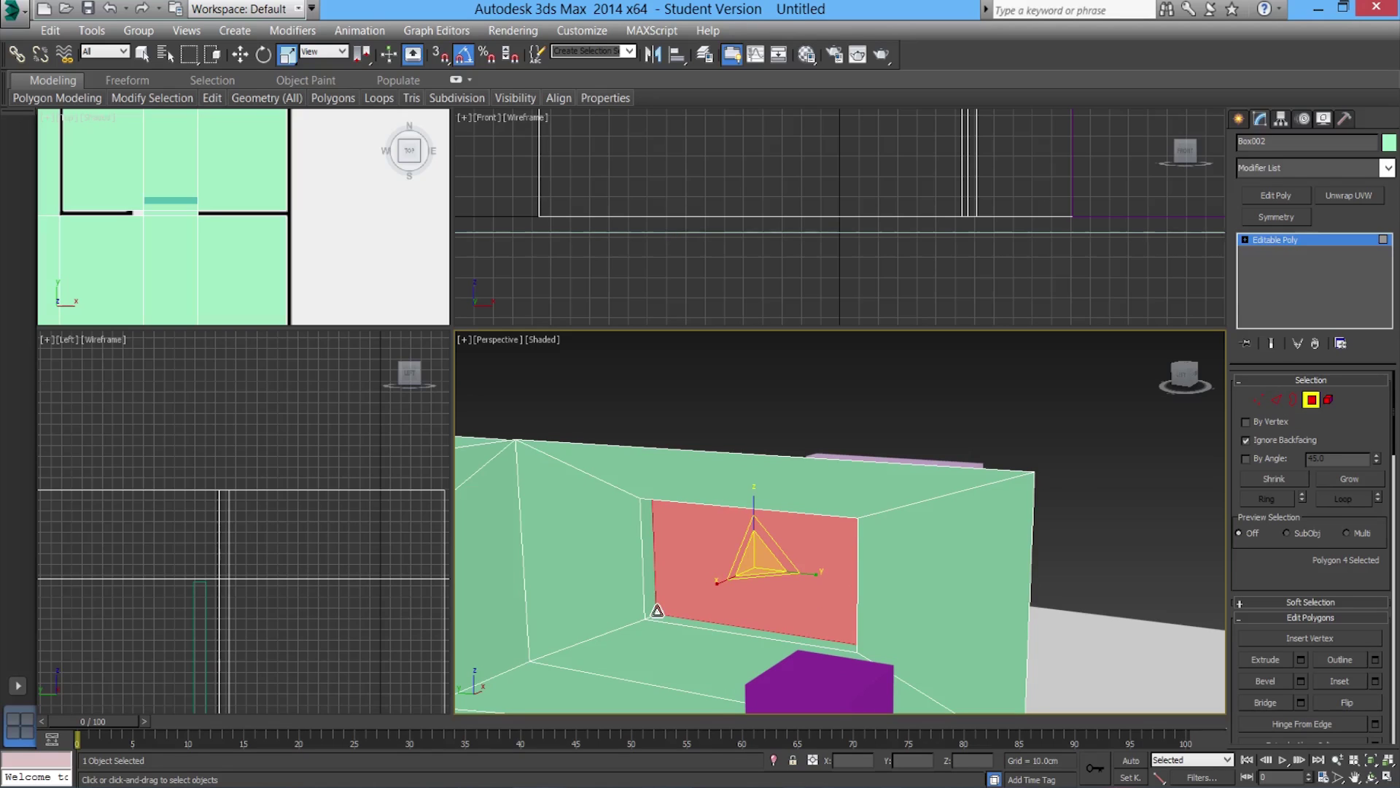
key("Delete")
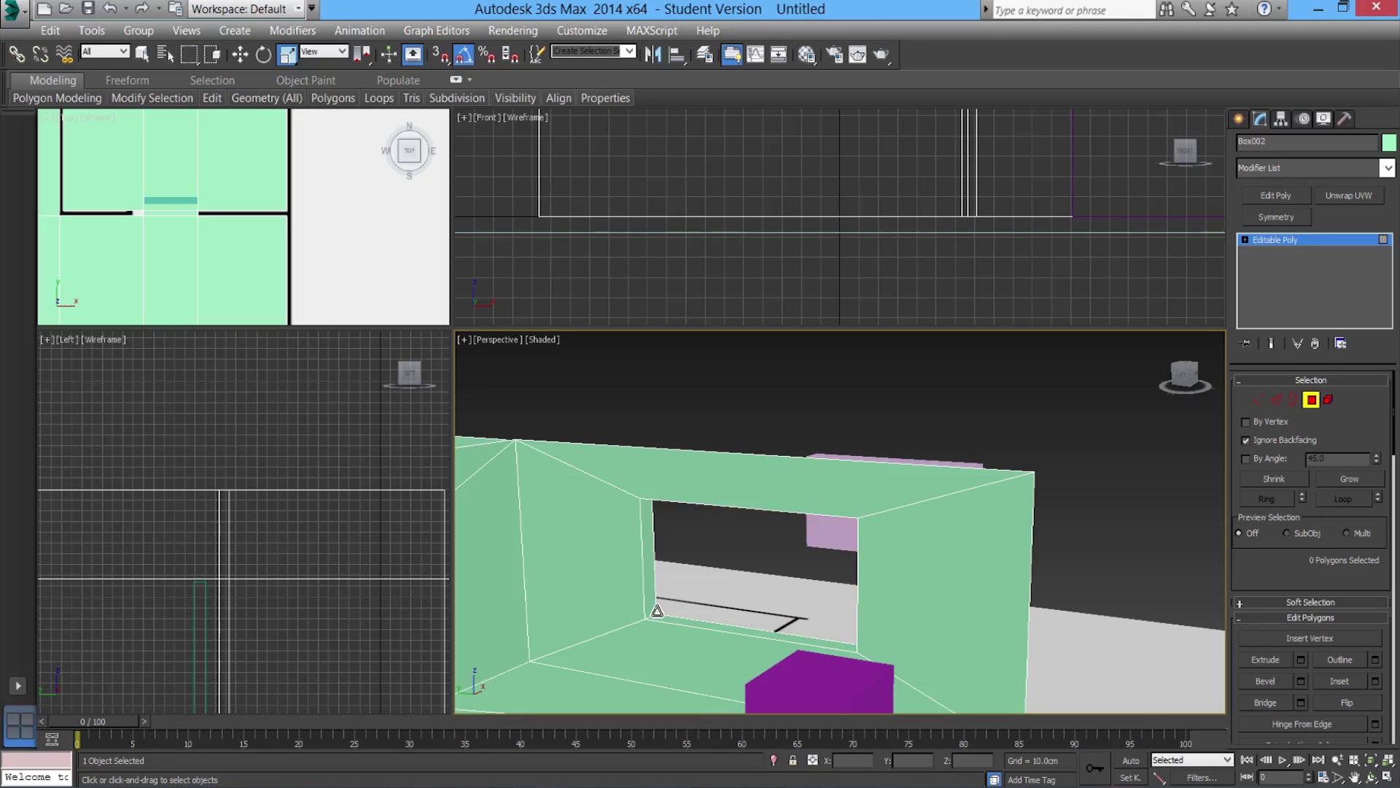
scroll(651, 632, "up", 6)
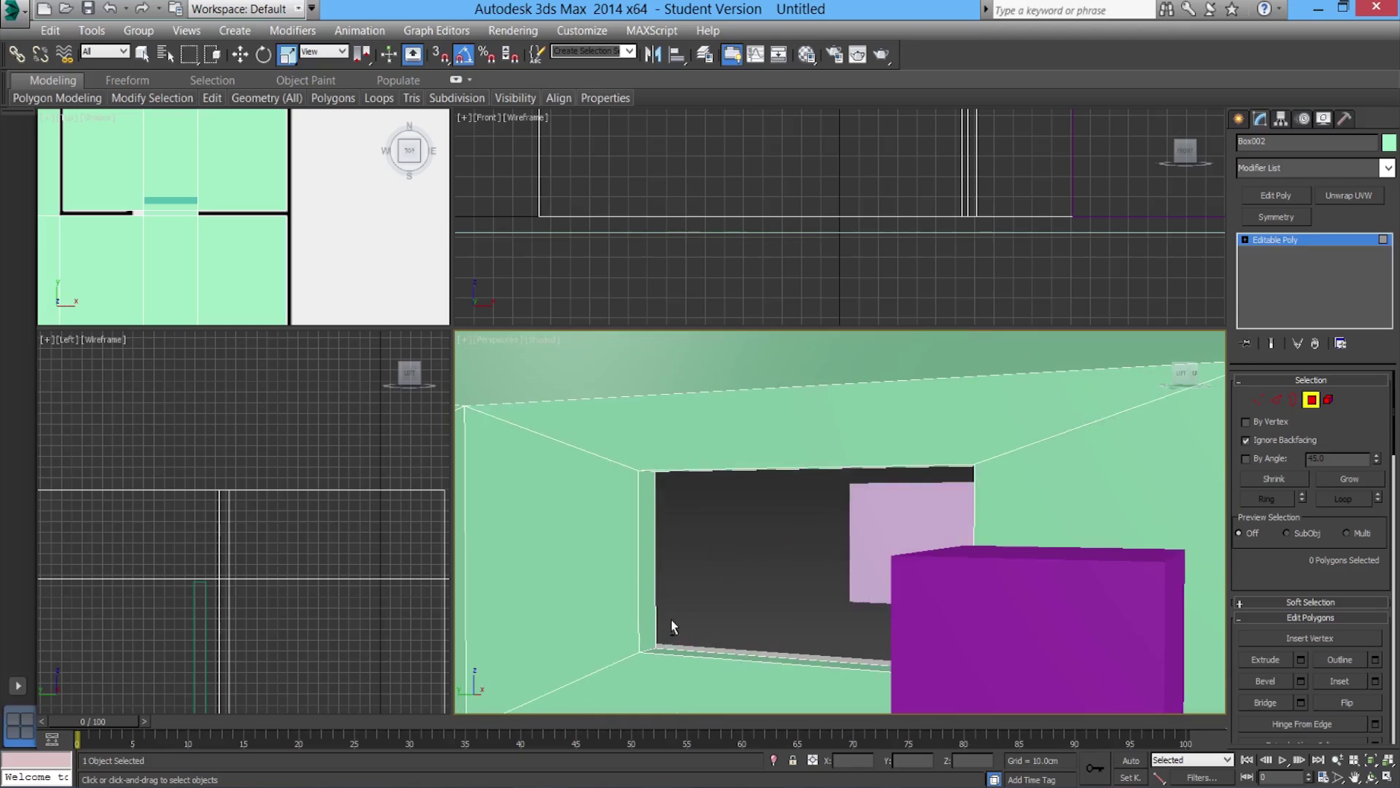
middle_click_drag(654, 633, 1034, 581, "alt")
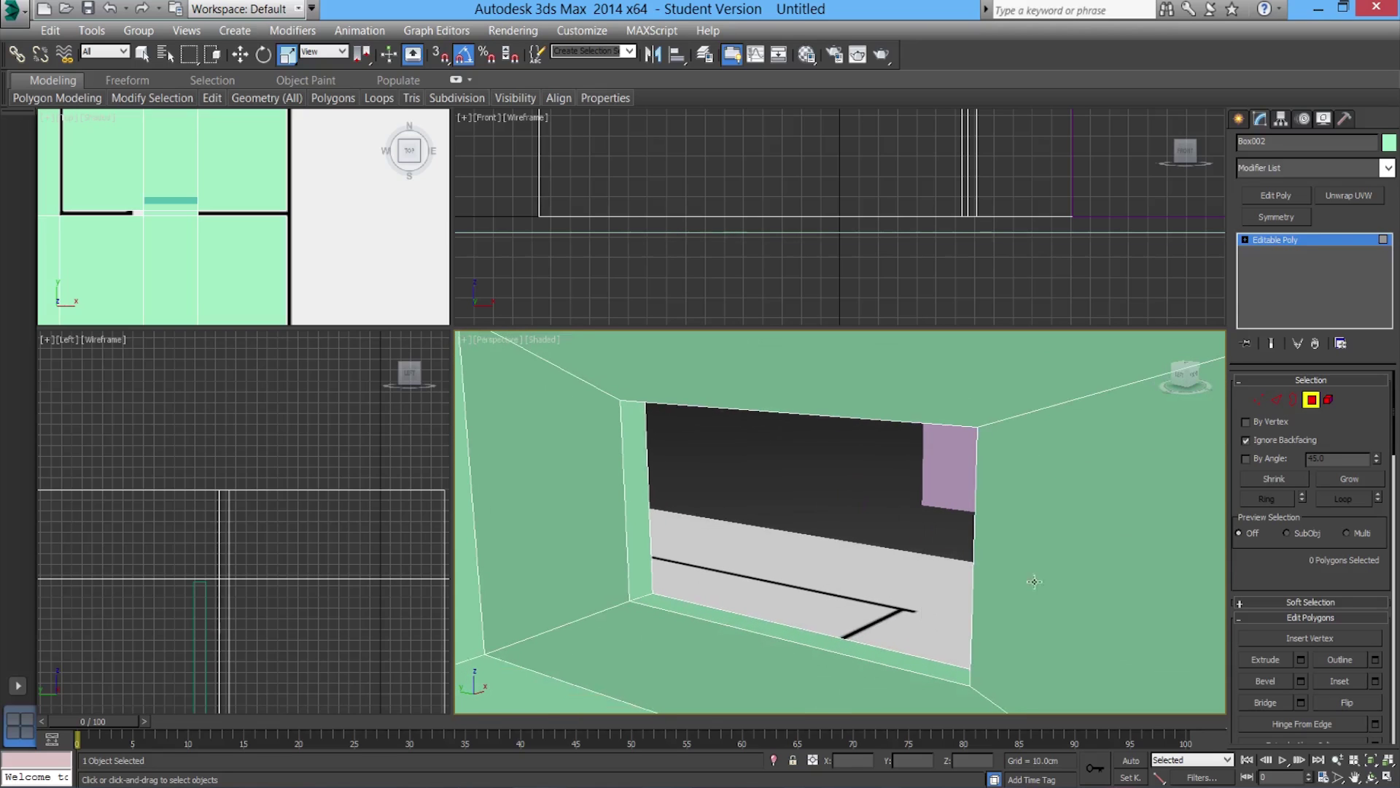
left_click(1311, 401)
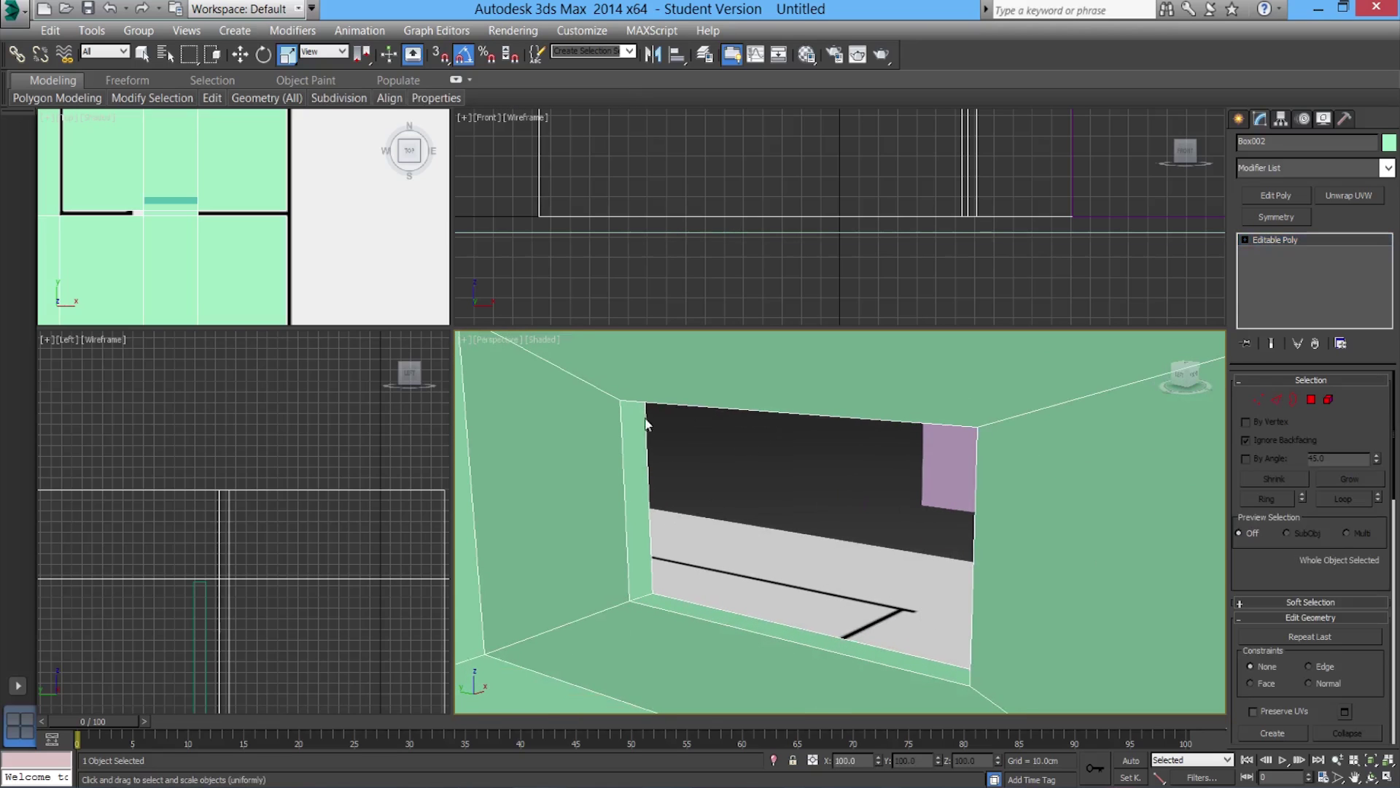
Move the door box to the end wall of the passage beside the staircase and reselect the house mesh
scroll(662, 460, "up", 5)
scroll(720, 446, "down", 5)
middle_click_drag(721, 446, 886, 485, "alt")
scroll(693, 524, "down", 2)
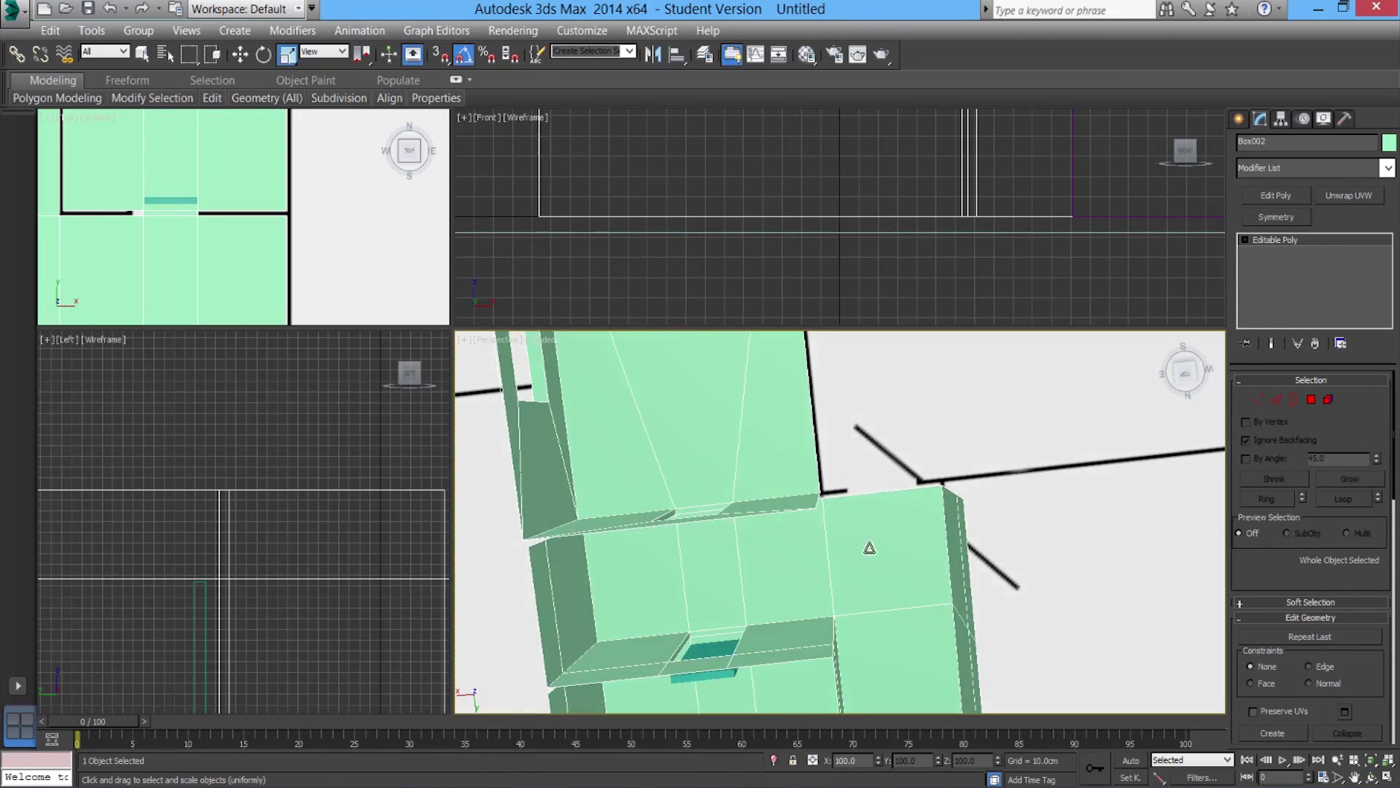
scroll(869, 548, "down", 5)
scroll(772, 574, "up", 5)
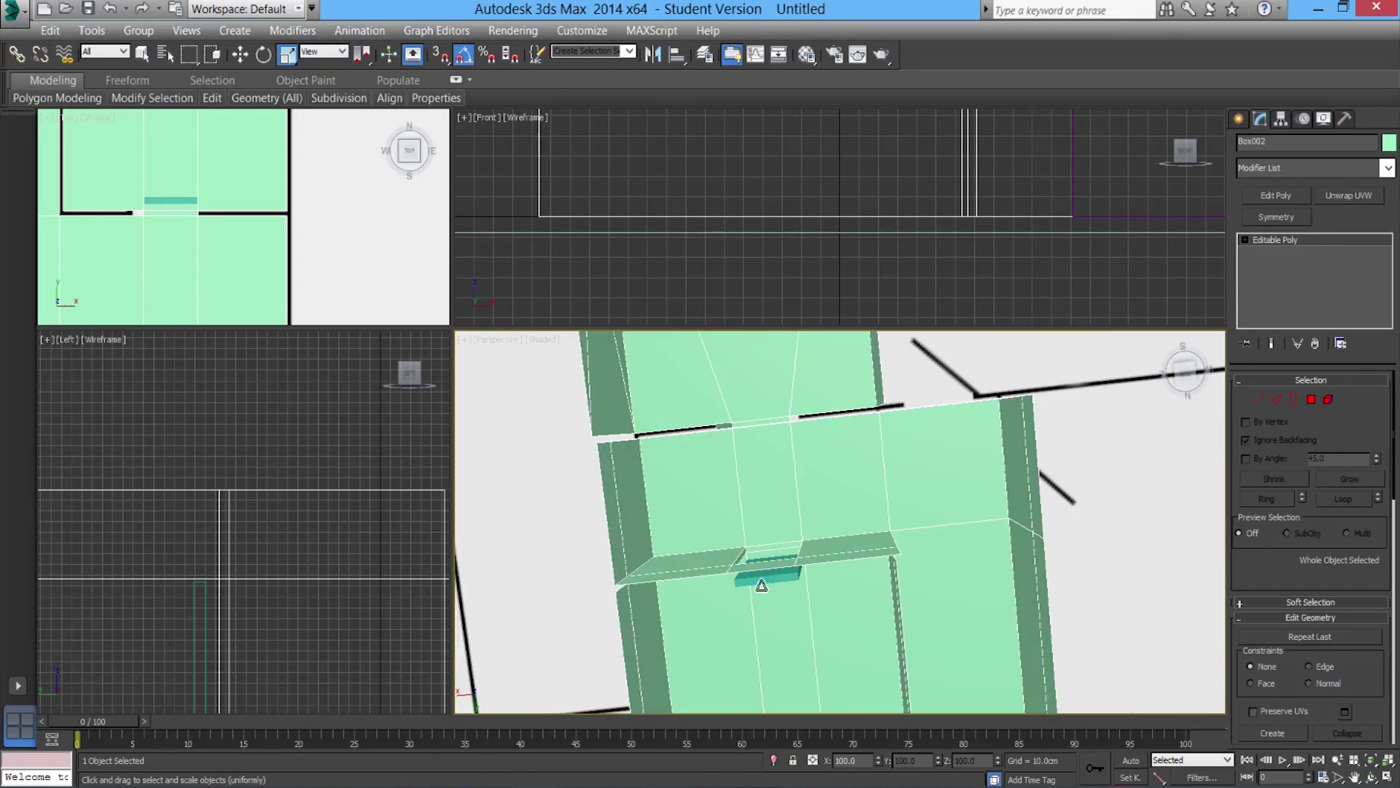
left_click(762, 577)
key("w")
left_click_drag(757, 588, 910, 433)
middle_click_drag(910, 433, 800, 538, "alt")
scroll(807, 525, "up", 4)
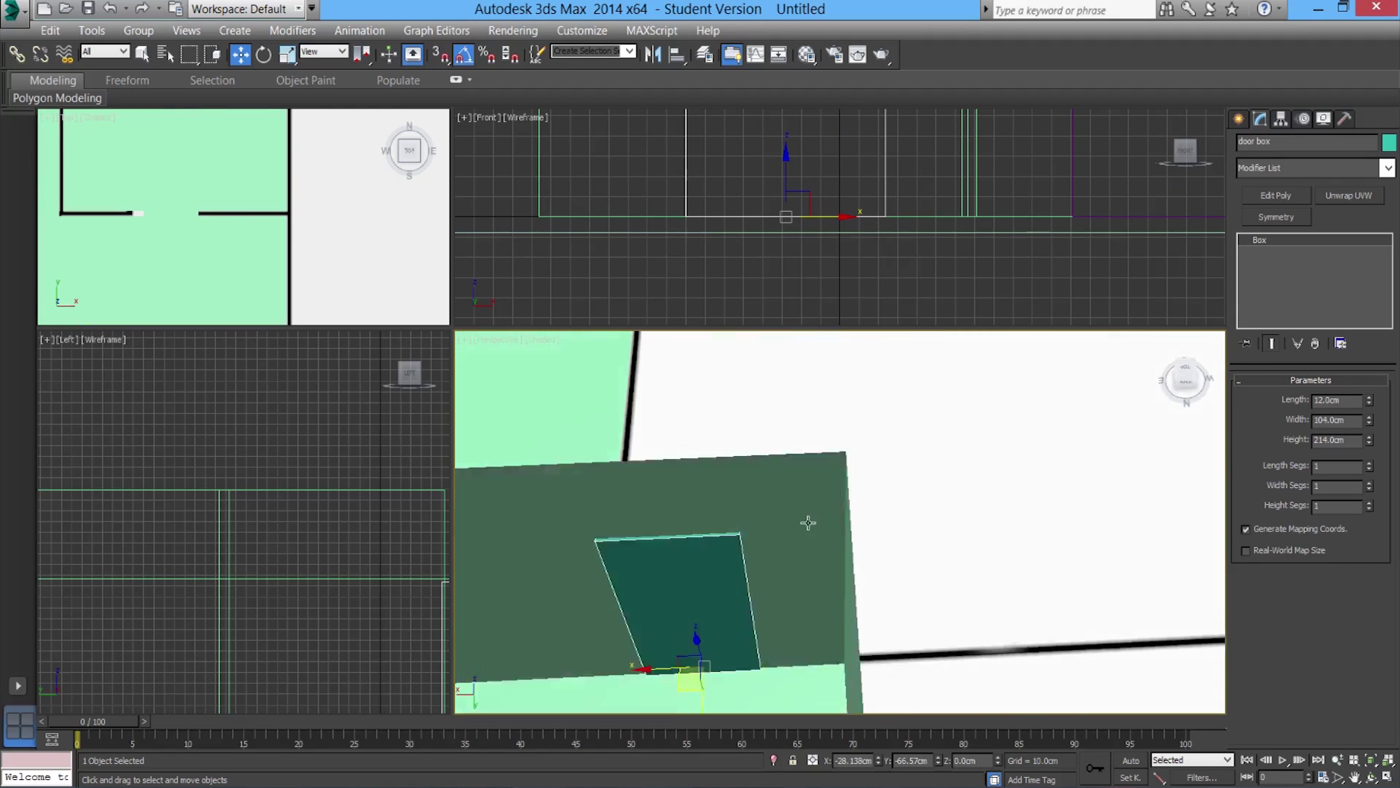
scroll(808, 522, "down", 3)
left_click(791, 540)
scroll(790, 562, "up", 3)
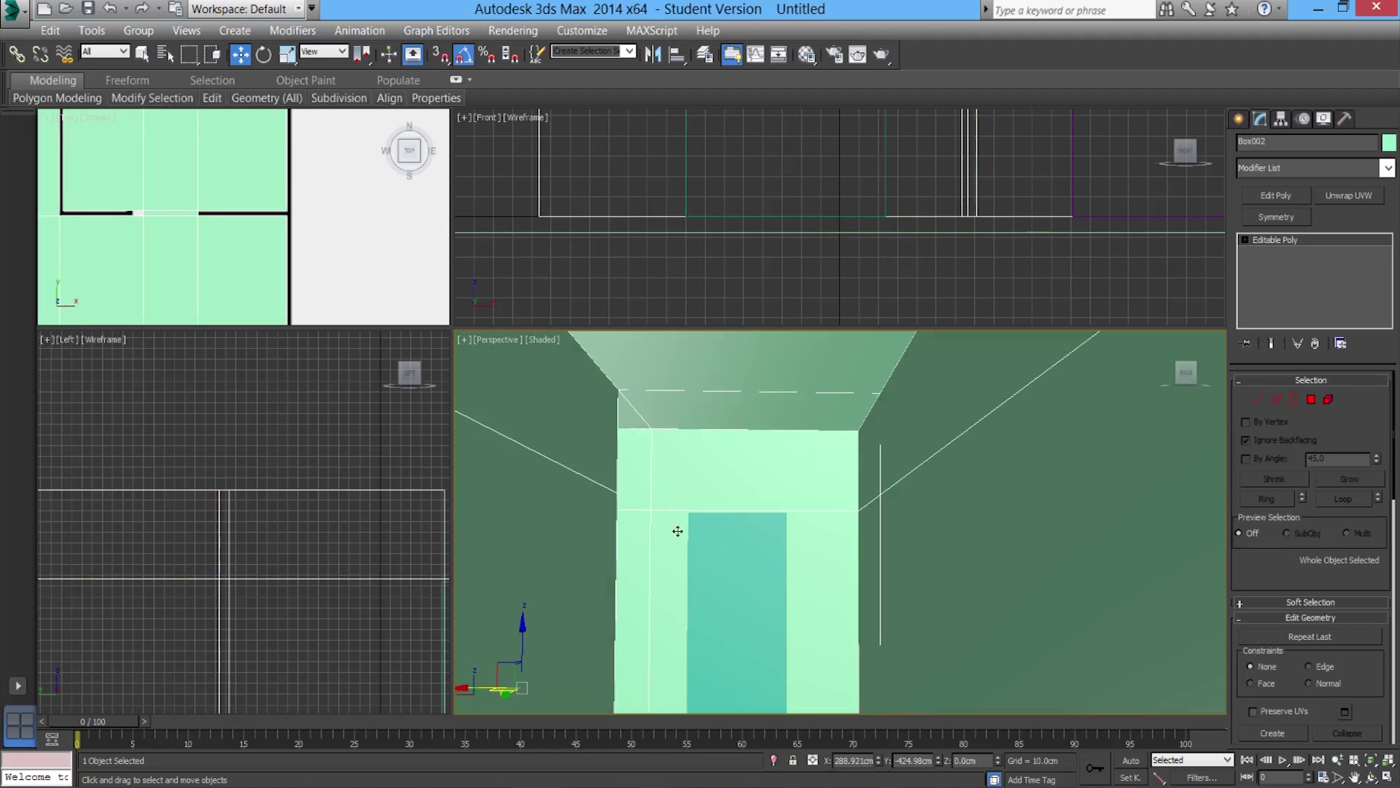
Examine the passage, remaining floor plan rooms, front window opening and overall house model from several angles
scroll(809, 555, "down", 4)
middle_click_drag(809, 438, 797, 500, "alt")
middle_click_drag(797, 372, 796, 506)
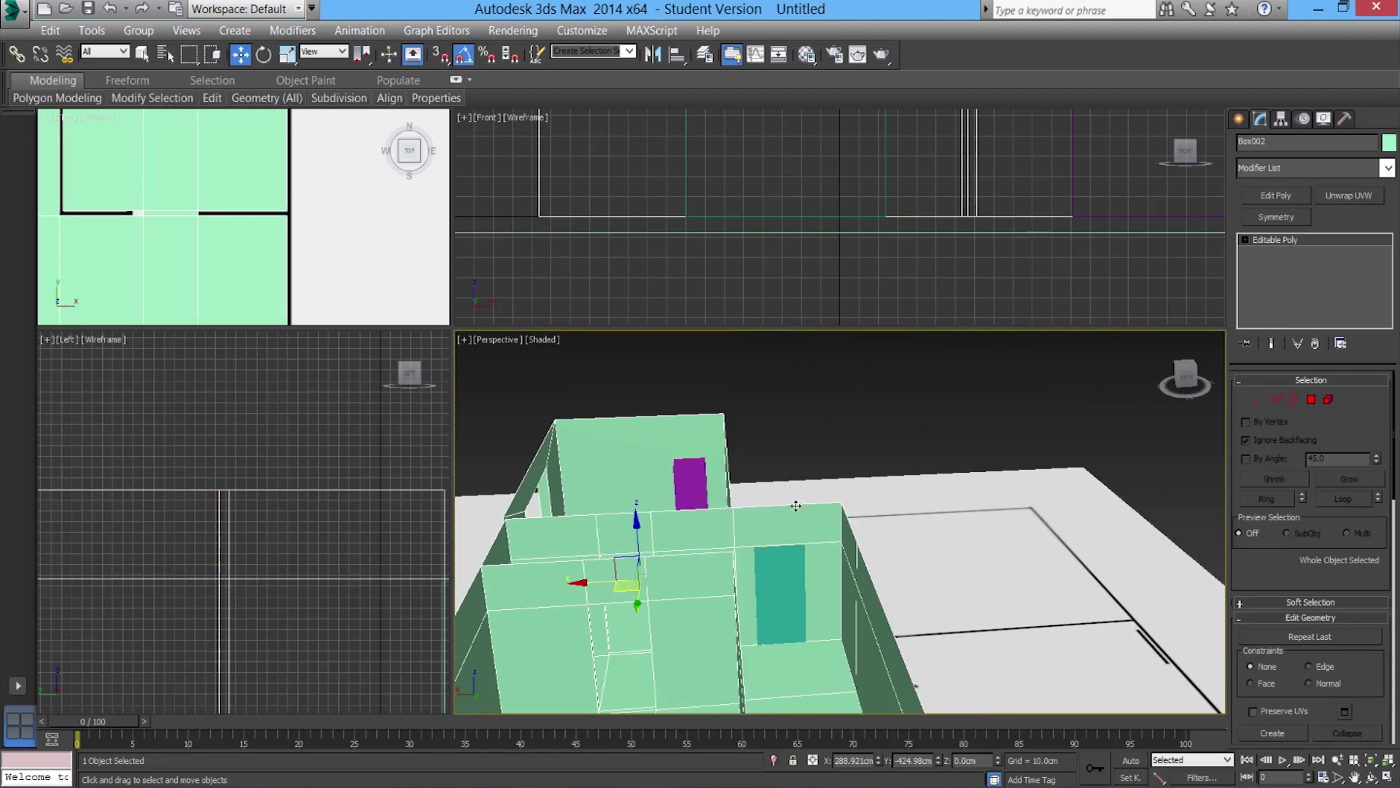
middle_click_drag(802, 593, 802, 562, "alt")
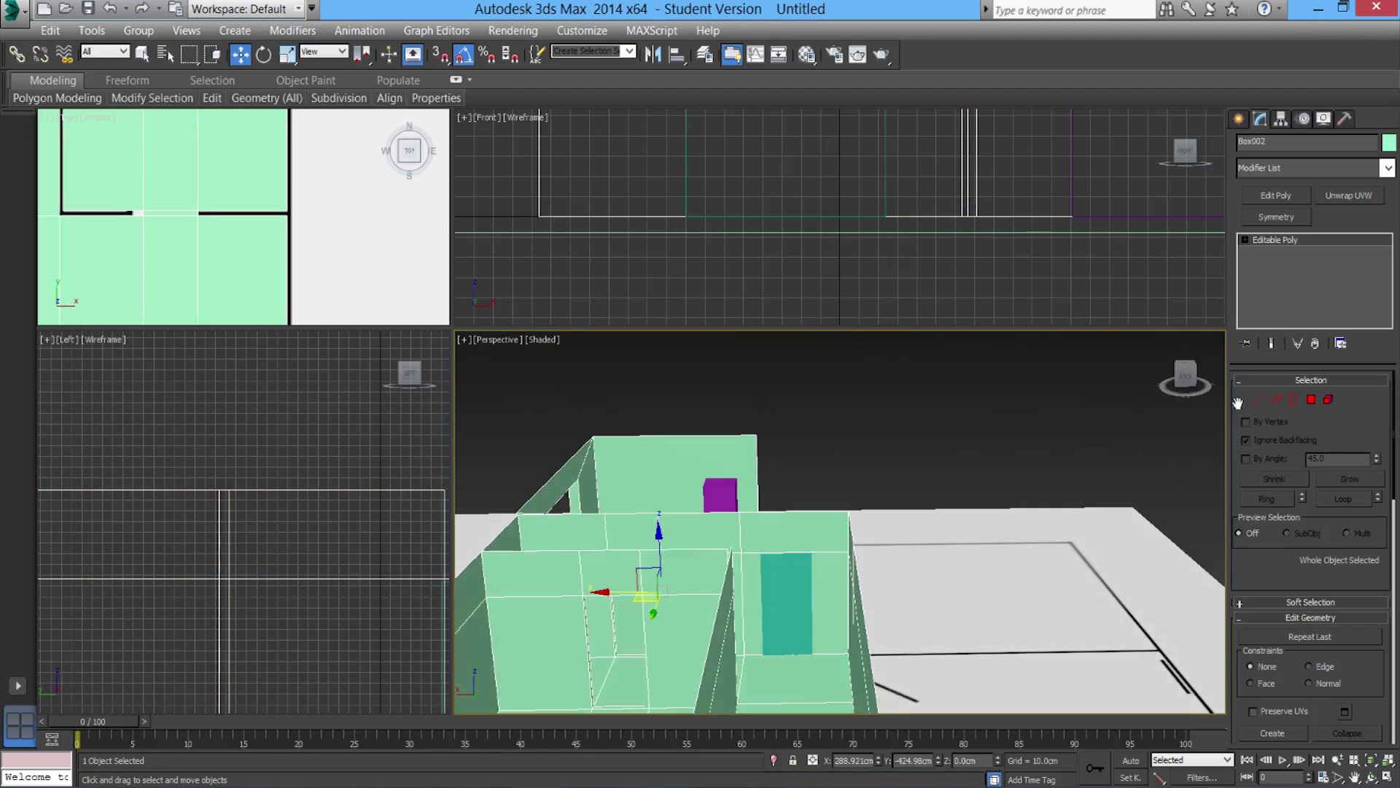
middle_click_drag(1105, 528, 890, 522, "alt")
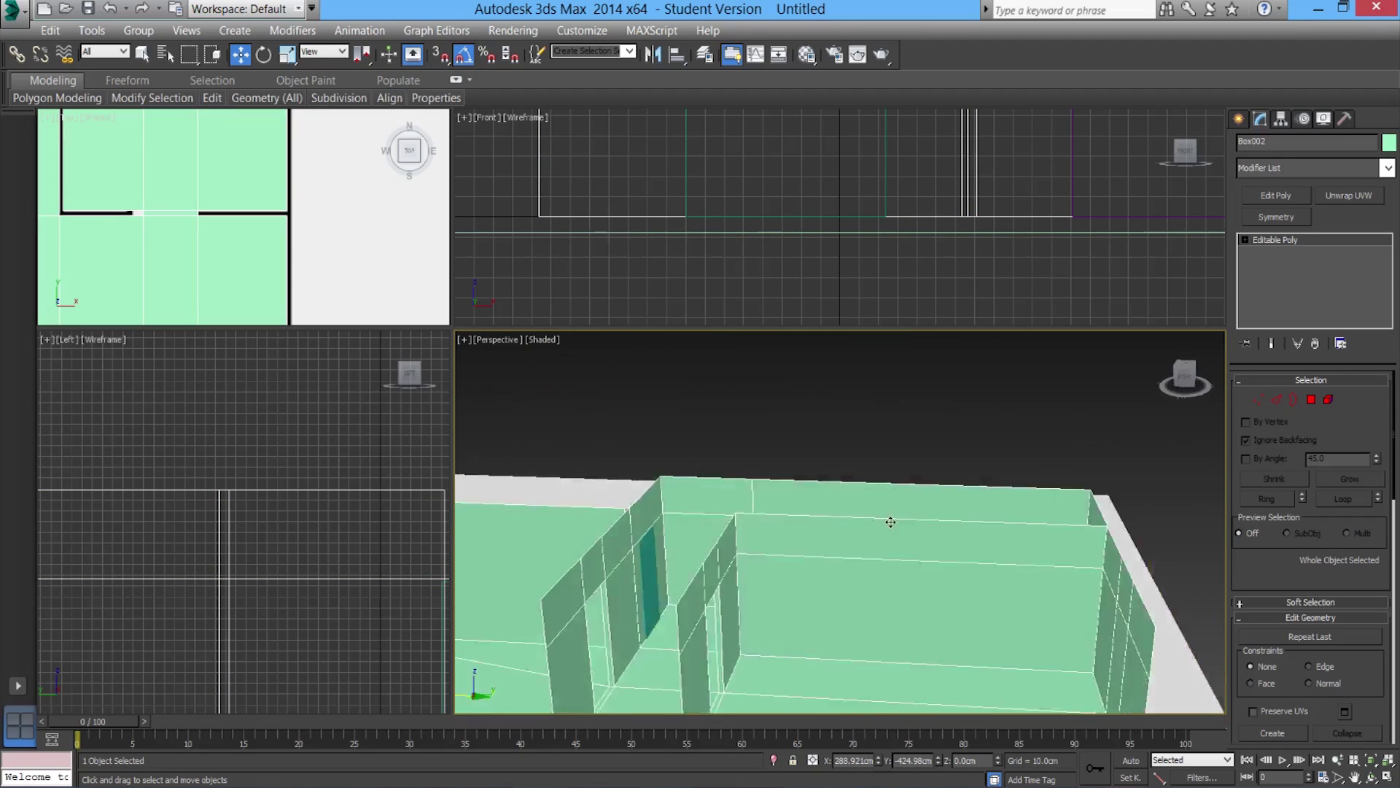
scroll(741, 513, "up", 3)
middle_click_drag(741, 512, 647, 351, "alt")
scroll(737, 578, "up", 4)
scroll(719, 491, "down", 5)
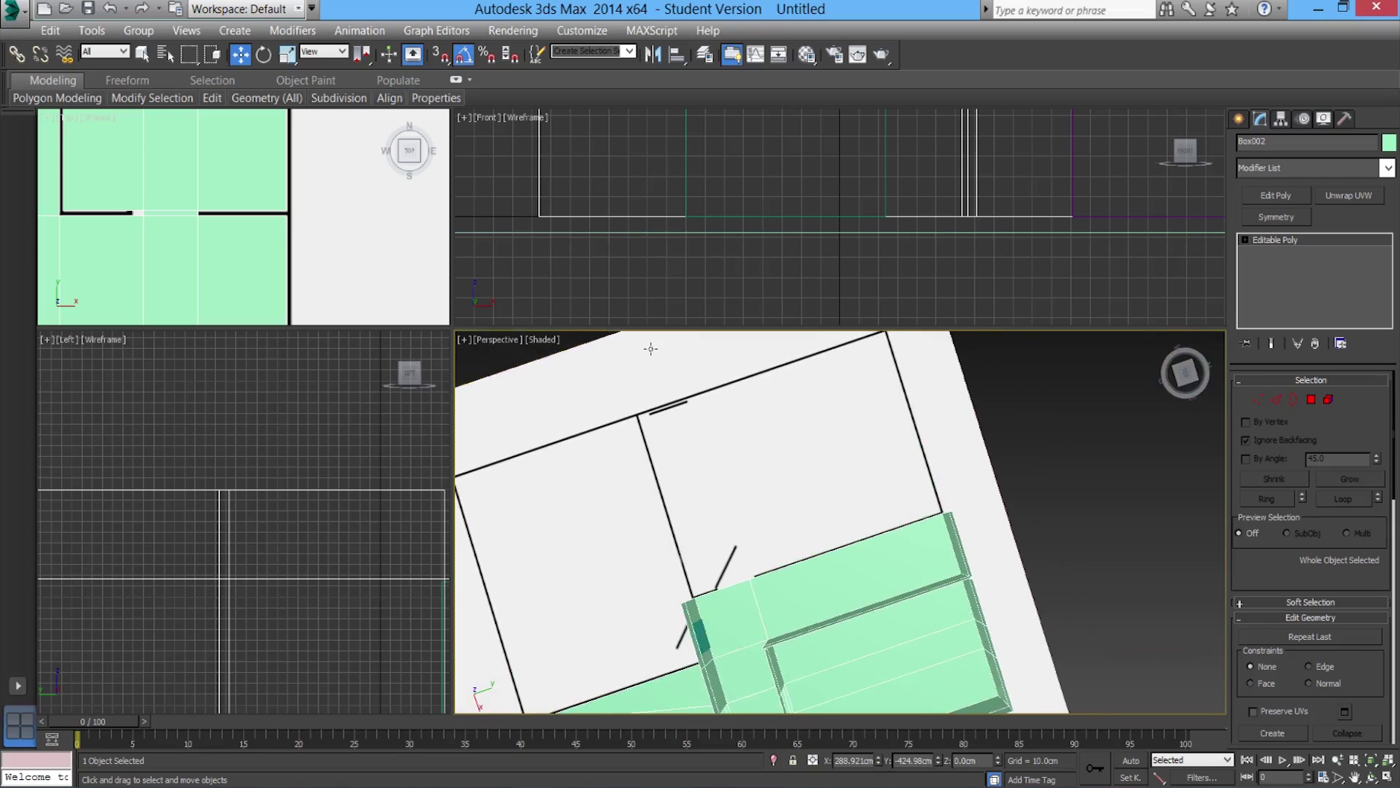
scroll(931, 510, "down", 5)
middle_click_drag(931, 511, 1089, 477, "alt")
scroll(1089, 477, "up", 10)
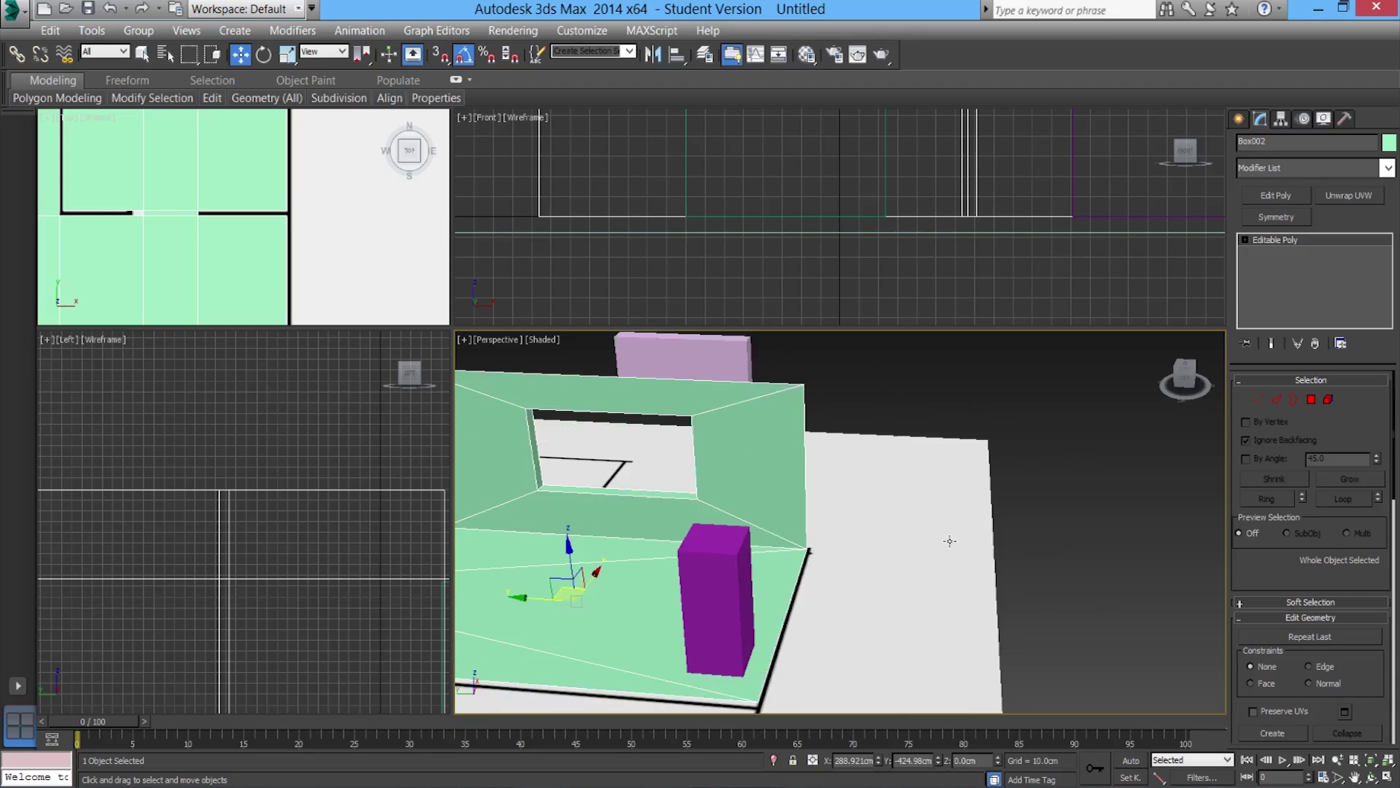
scroll(899, 537, "down", 10)
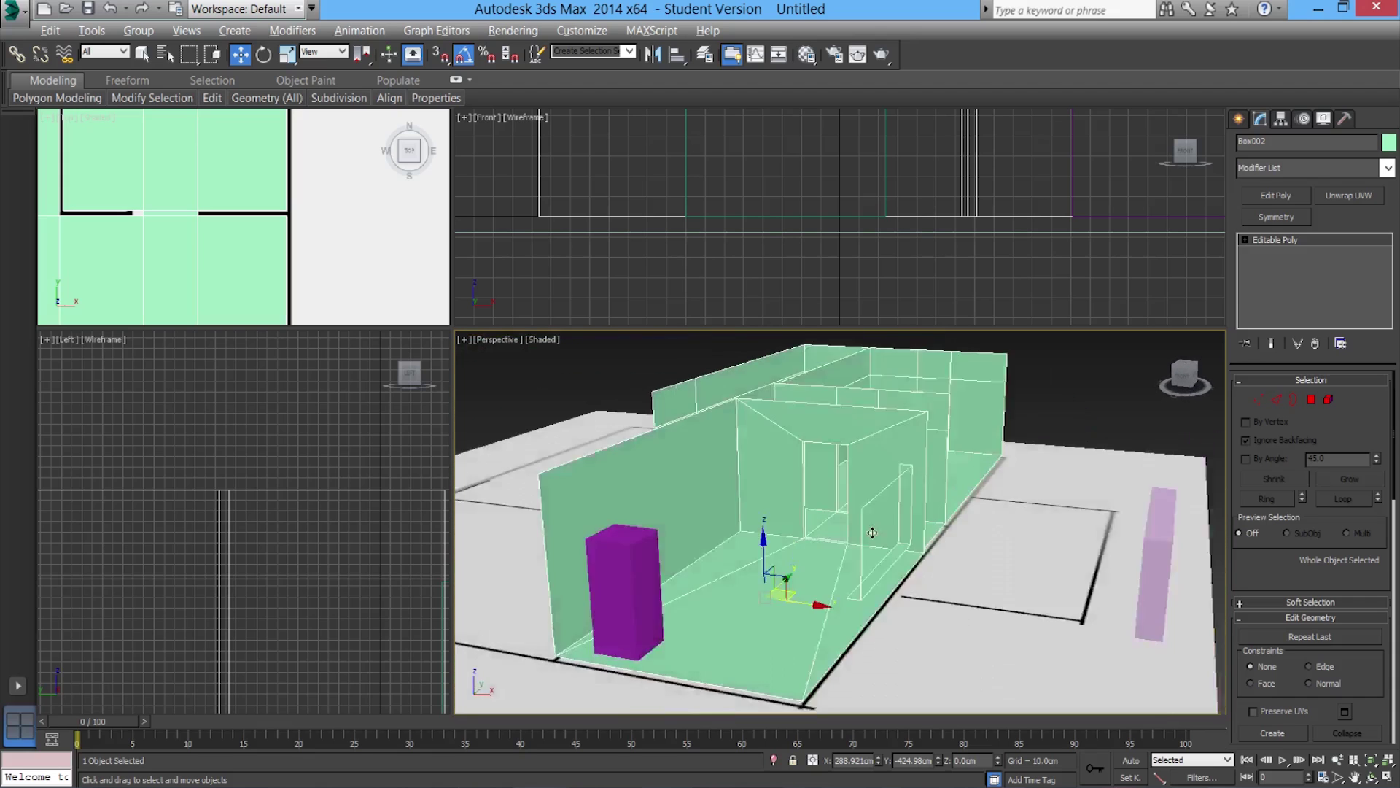
scroll(843, 549, "up", 8)
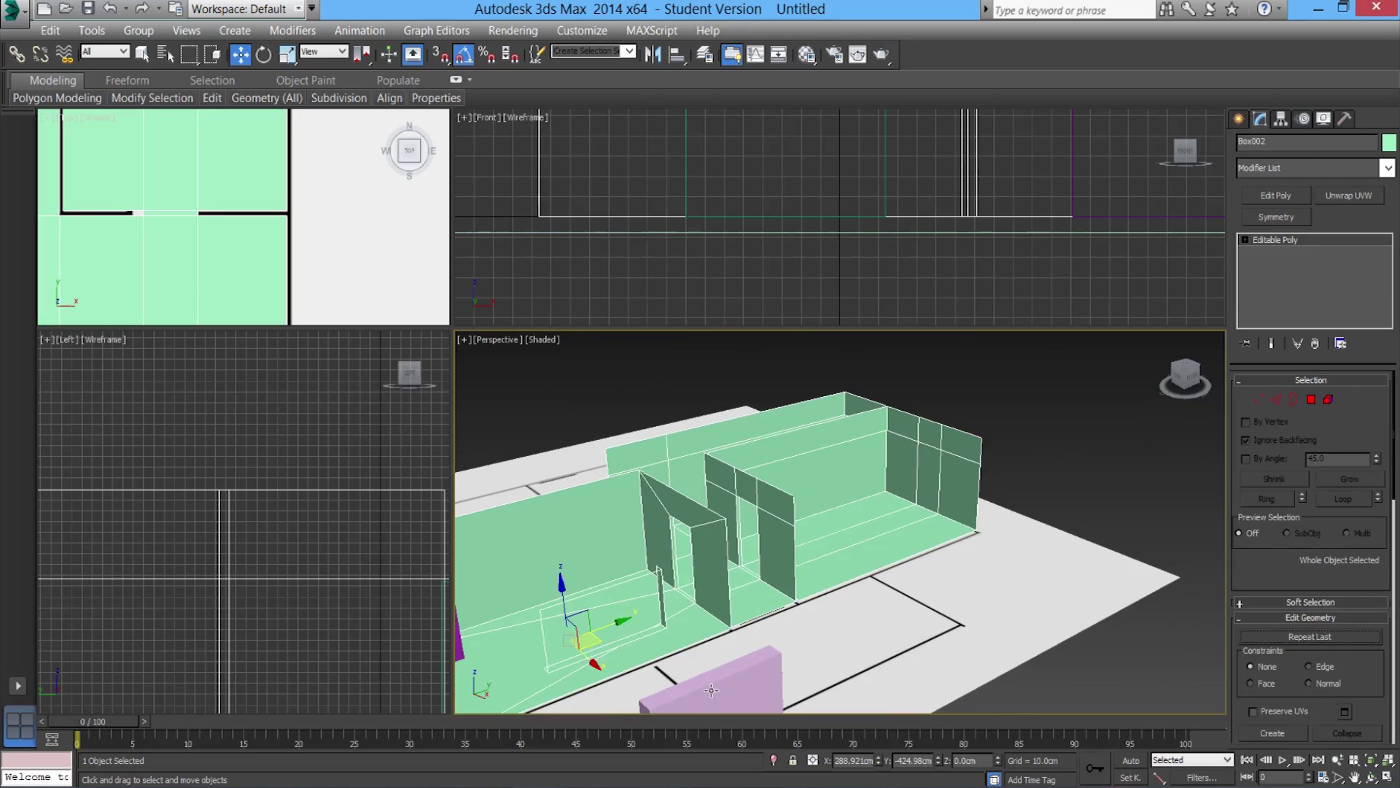
Move the front-of-house window frame box from outside the house into the newly extruded room
left_click(711, 690)
middle_click_drag(845, 525, 808, 609, "alt")
left_click(997, 391)
middle_click_drag(868, 534, 782, 519)
scroll(782, 519, "down", 3)
left_click(595, 578)
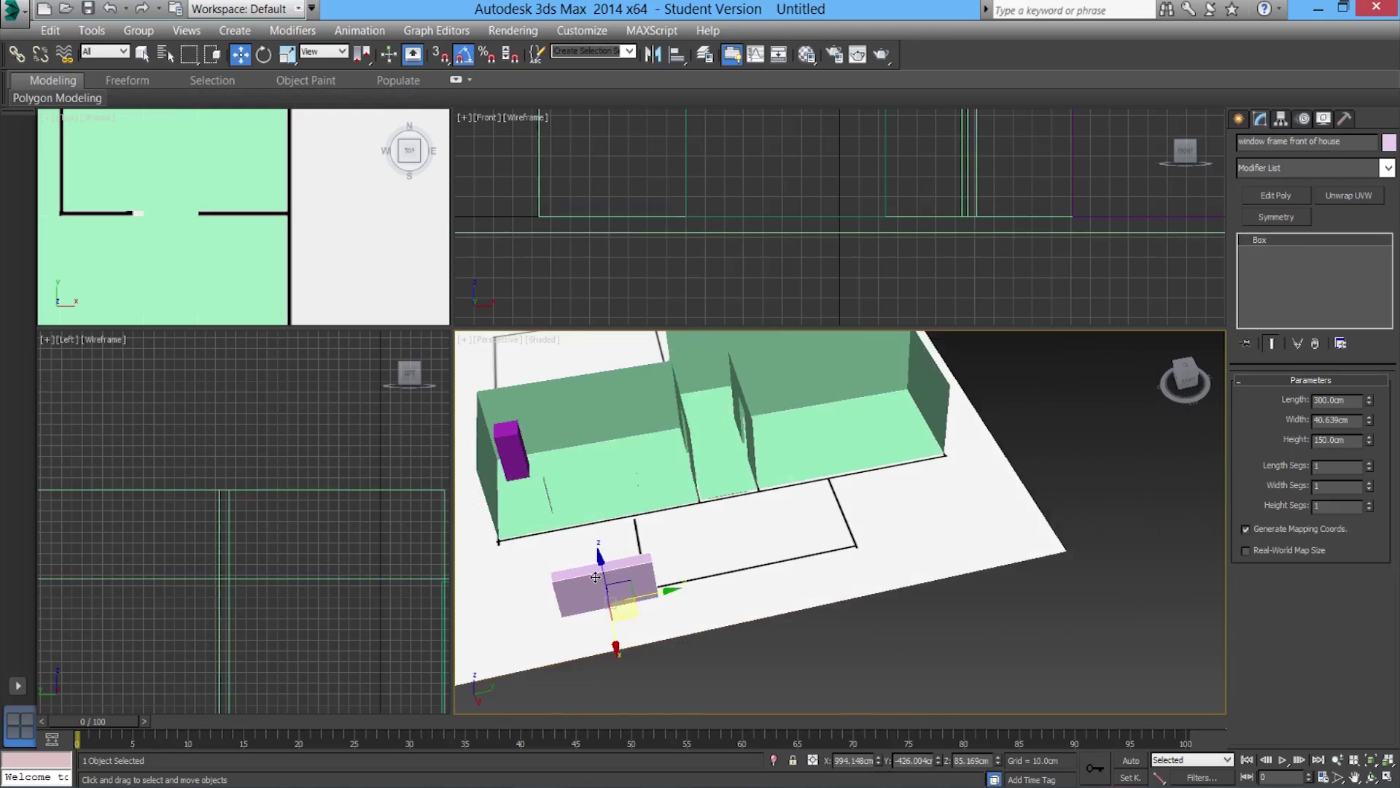
left_click_drag(630, 588, 856, 431)
middle_click_drag(773, 506, 808, 466, "alt")
key("ctrl+z")
middle_click_drag(809, 536, 755, 589, "alt")
left_click_drag(683, 653, 1005, 546)
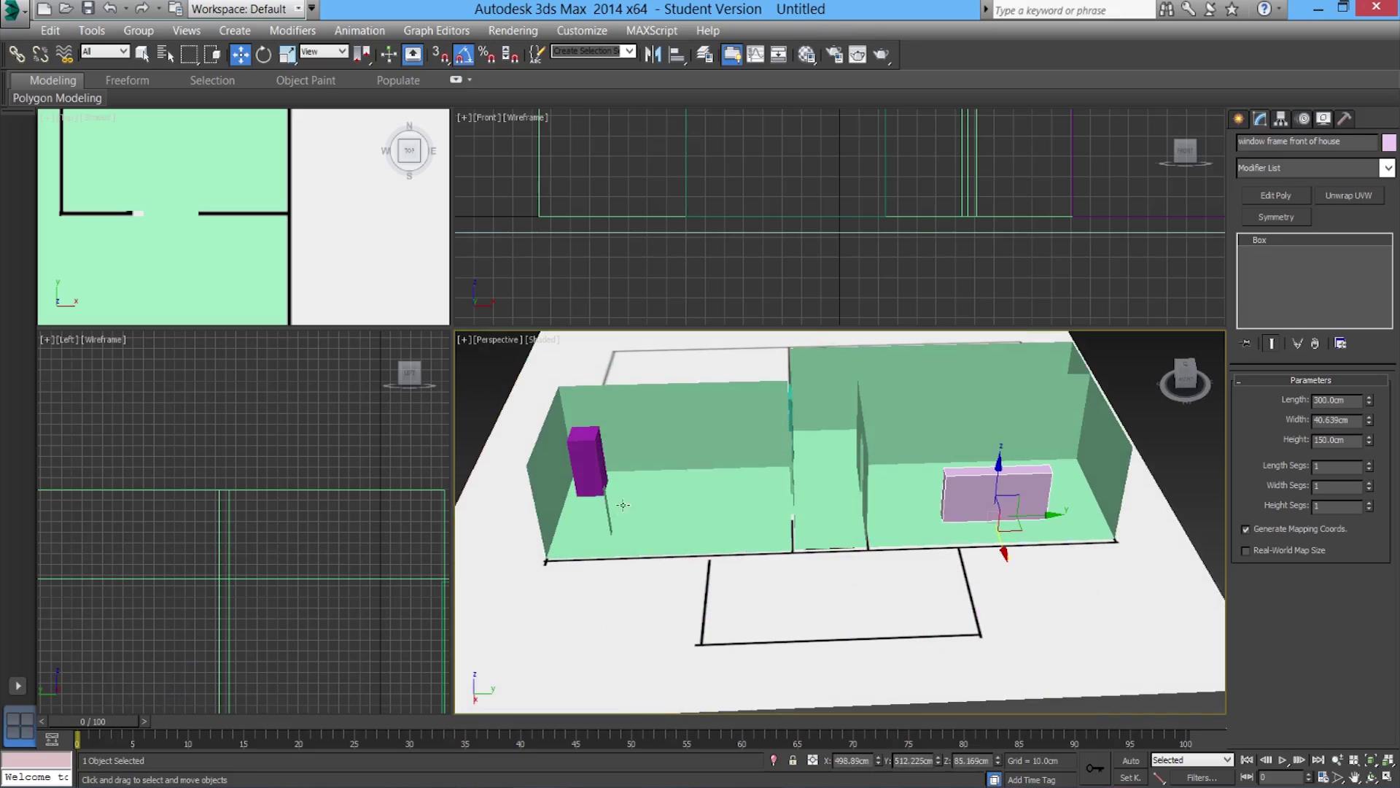
Shift the window frame box along X to about 515.4 cm, into the new room's outer wall
middle_click_drag(977, 479, 792, 552, "alt")
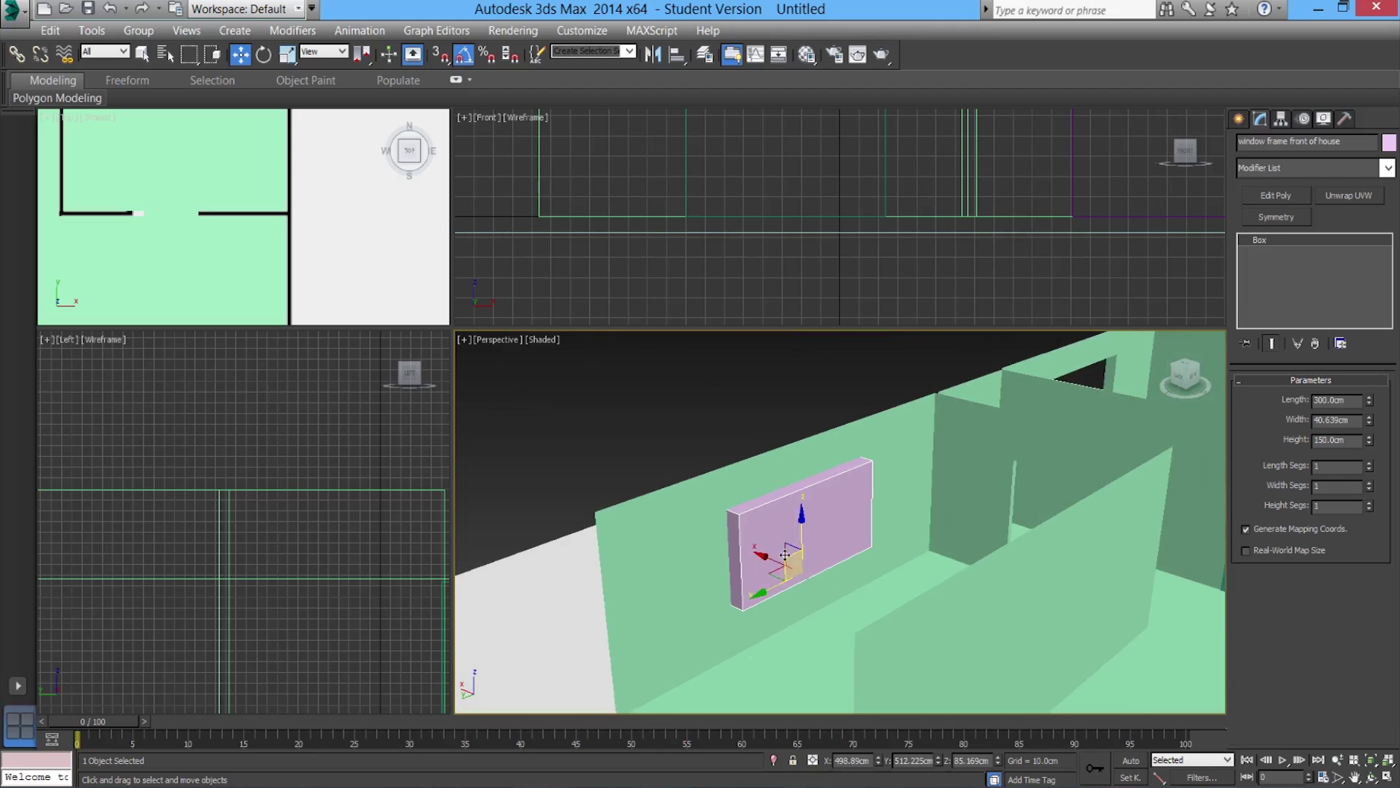
left_click_drag(769, 556, 760, 553)
middle_click_drag(755, 591, 841, 583, "alt")
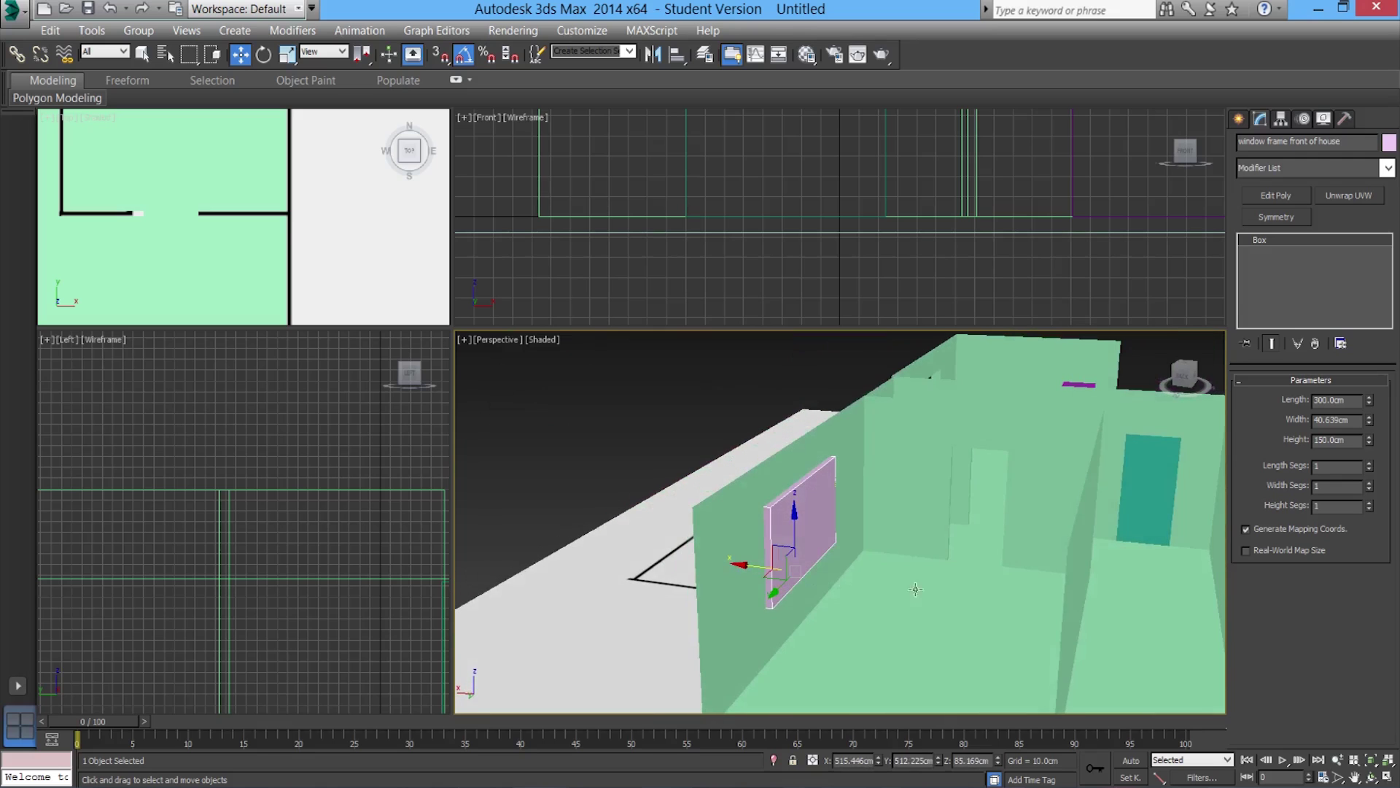
scroll(1058, 570, "up", 8)
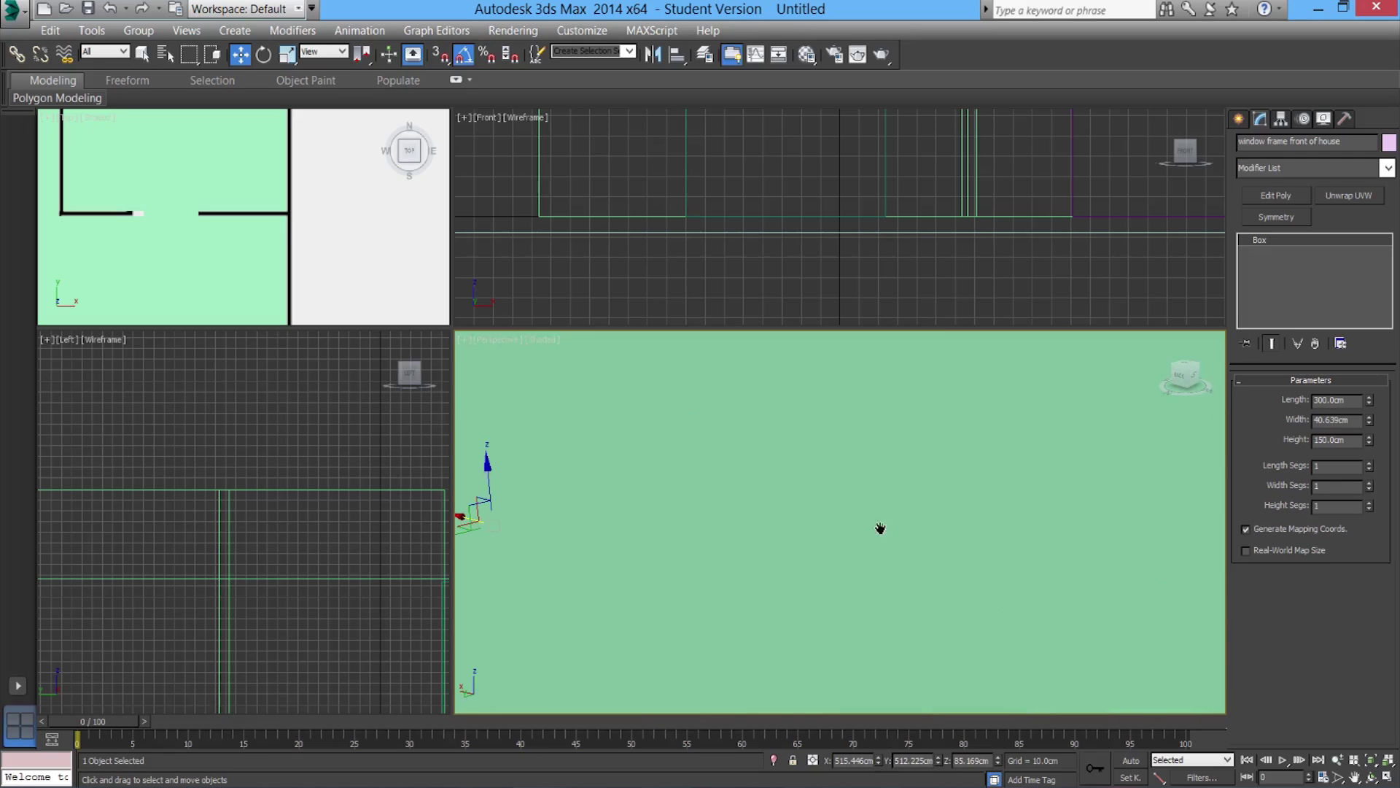
Select the house mesh, switch the perspective view to Realistic shading and inspect the front room's interior
left_click(604, 471)
scroll(604, 482, "down", 10)
middle_click_drag(605, 481, 875, 548, "alt")
left_click(536, 340)
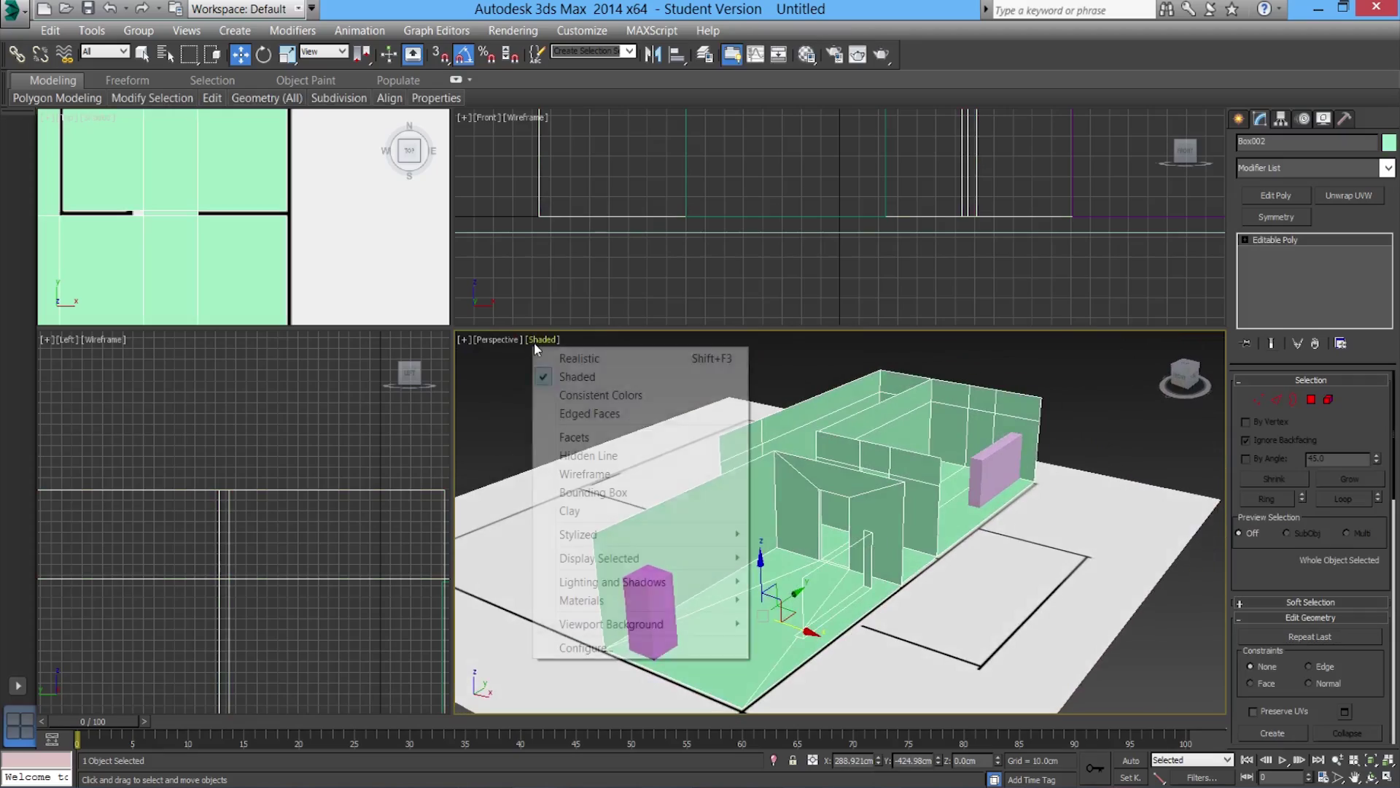
left_click(565, 360)
mouse_move(565, 360)
middle_mouse_down("alt")
mouse_move(718, 546)
mouse_move(542, 498)
mouse_move(423, 497)
mouse_move(588, 477)
mouse_move(702, 589)
mouse_move(797, 485)
middle_mouse_up("alt")
mouse_move(671, 551)
middle_mouse_down("alt")
mouse_move(711, 560)
mouse_move(649, 543)
mouse_move(693, 568)
middle_mouse_up("alt")
scroll(709, 555, "up", 5)
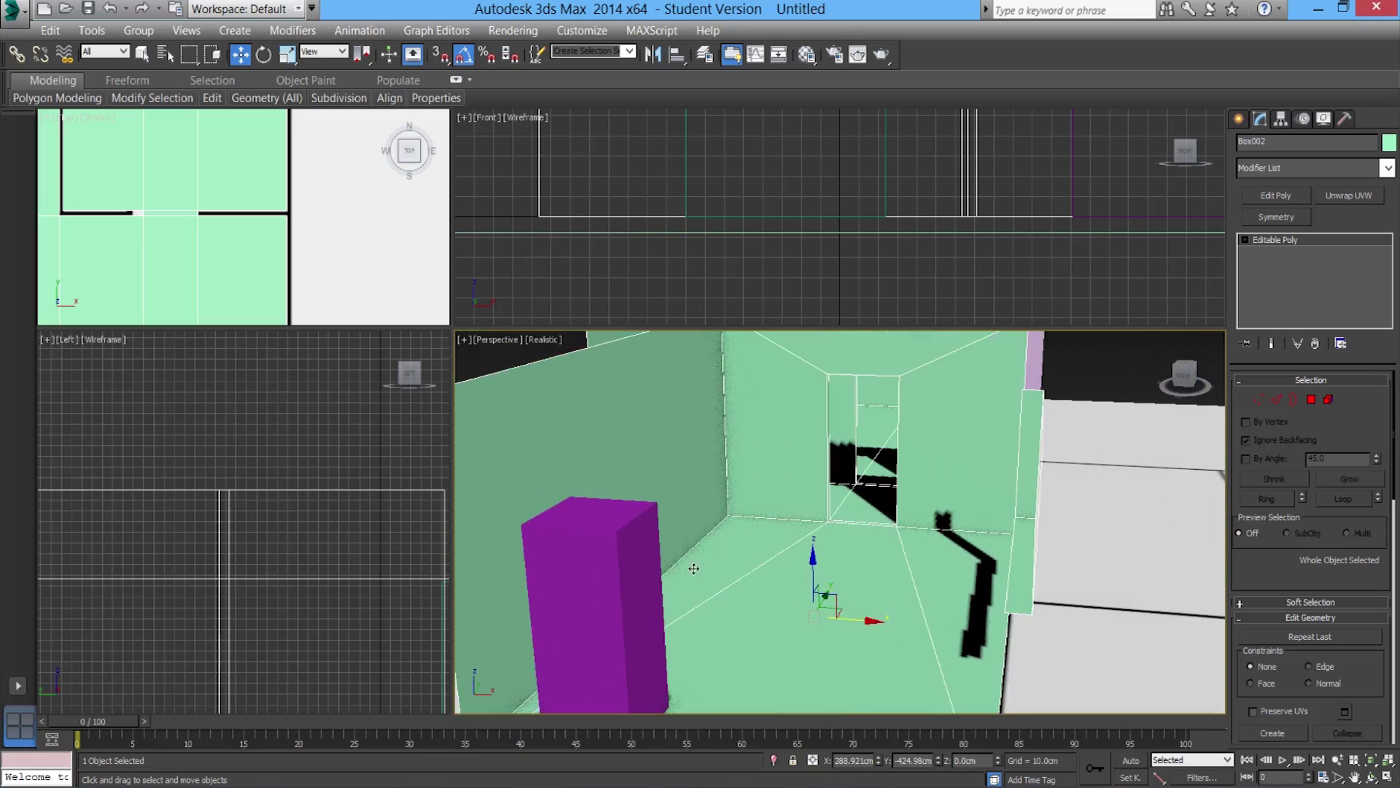
Move the character box through the front room and back to about X 143.5 cm, Y -690 cm near its end
left_click(619, 574)
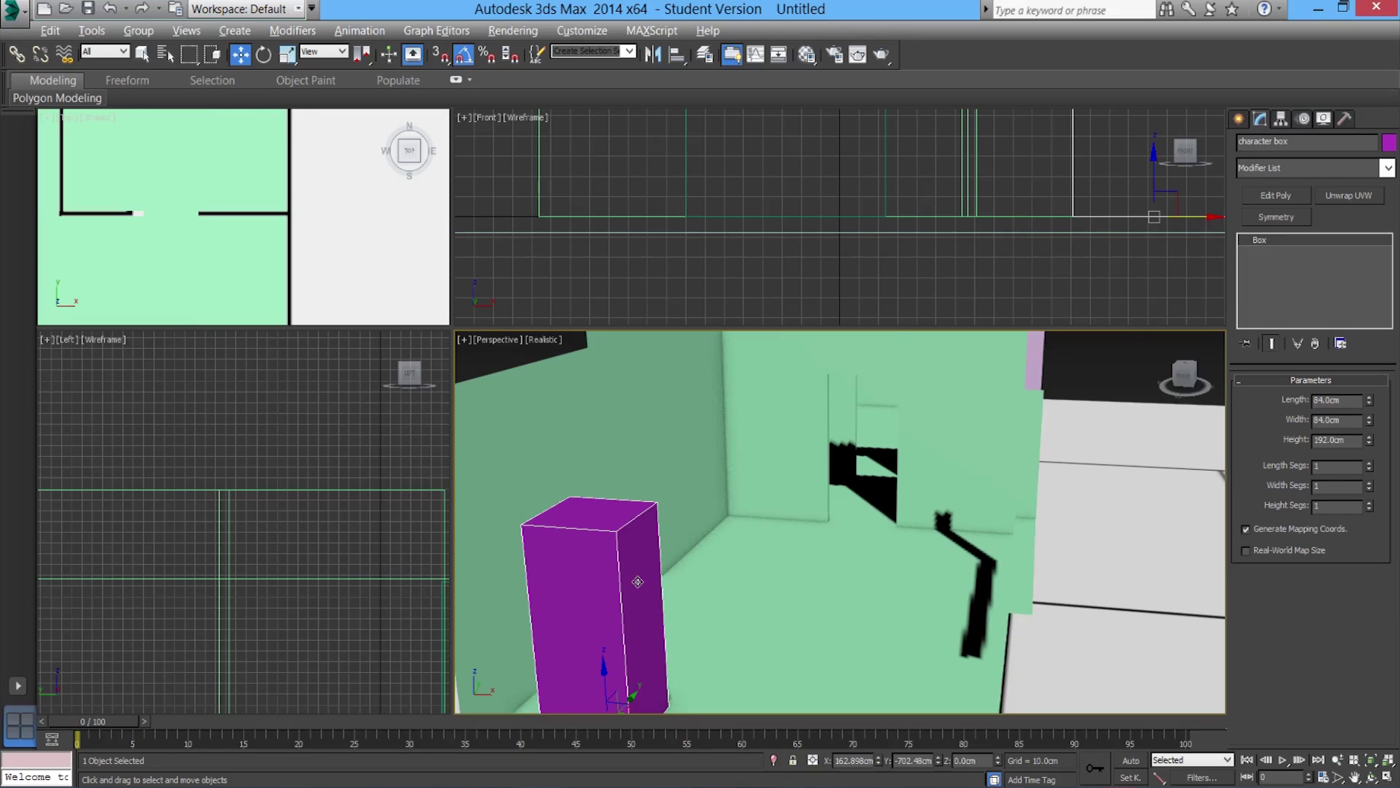
scroll(634, 584, "down", 6)
scroll(610, 604, "up", 4)
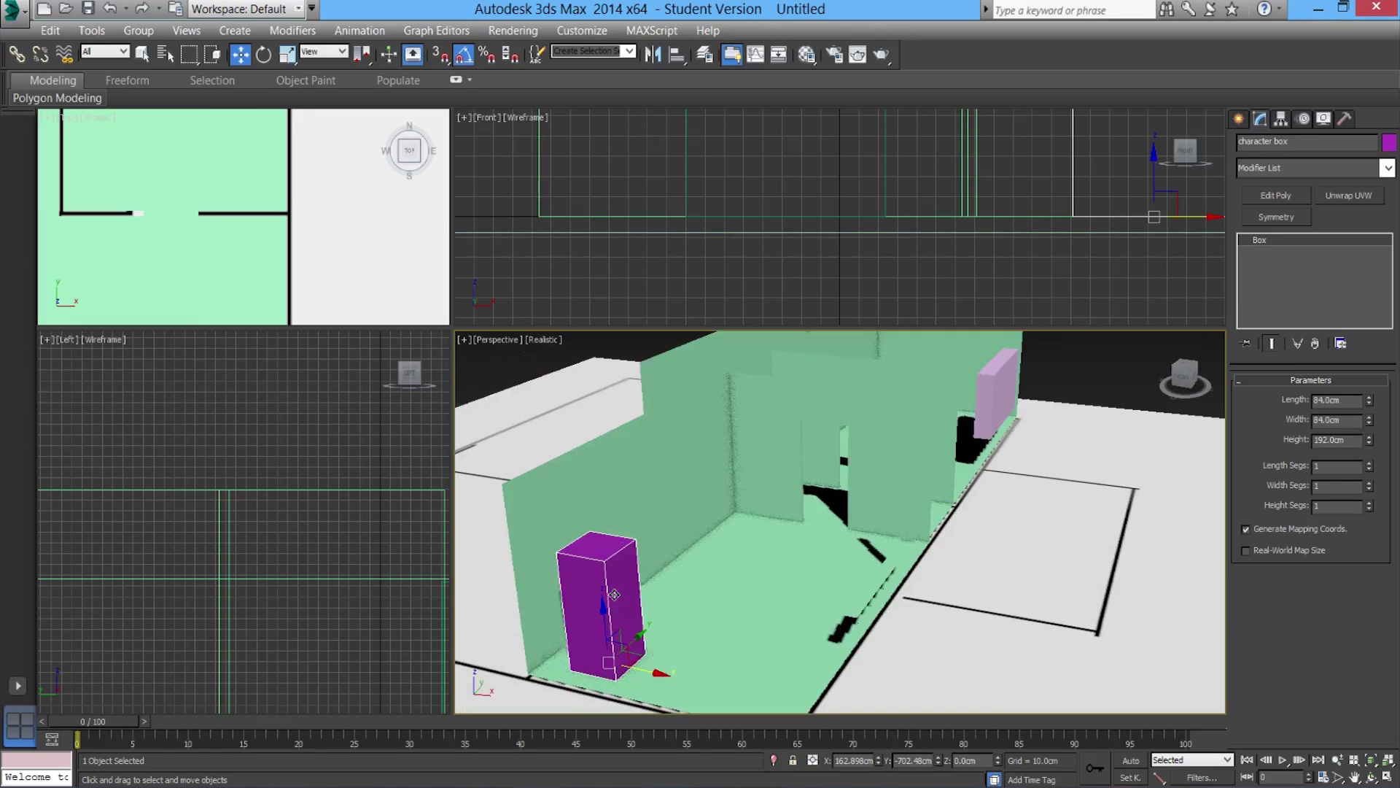
scroll(610, 604, "up", 1)
left_click_drag(641, 657, 873, 524)
left_click_drag(880, 516, 636, 648)
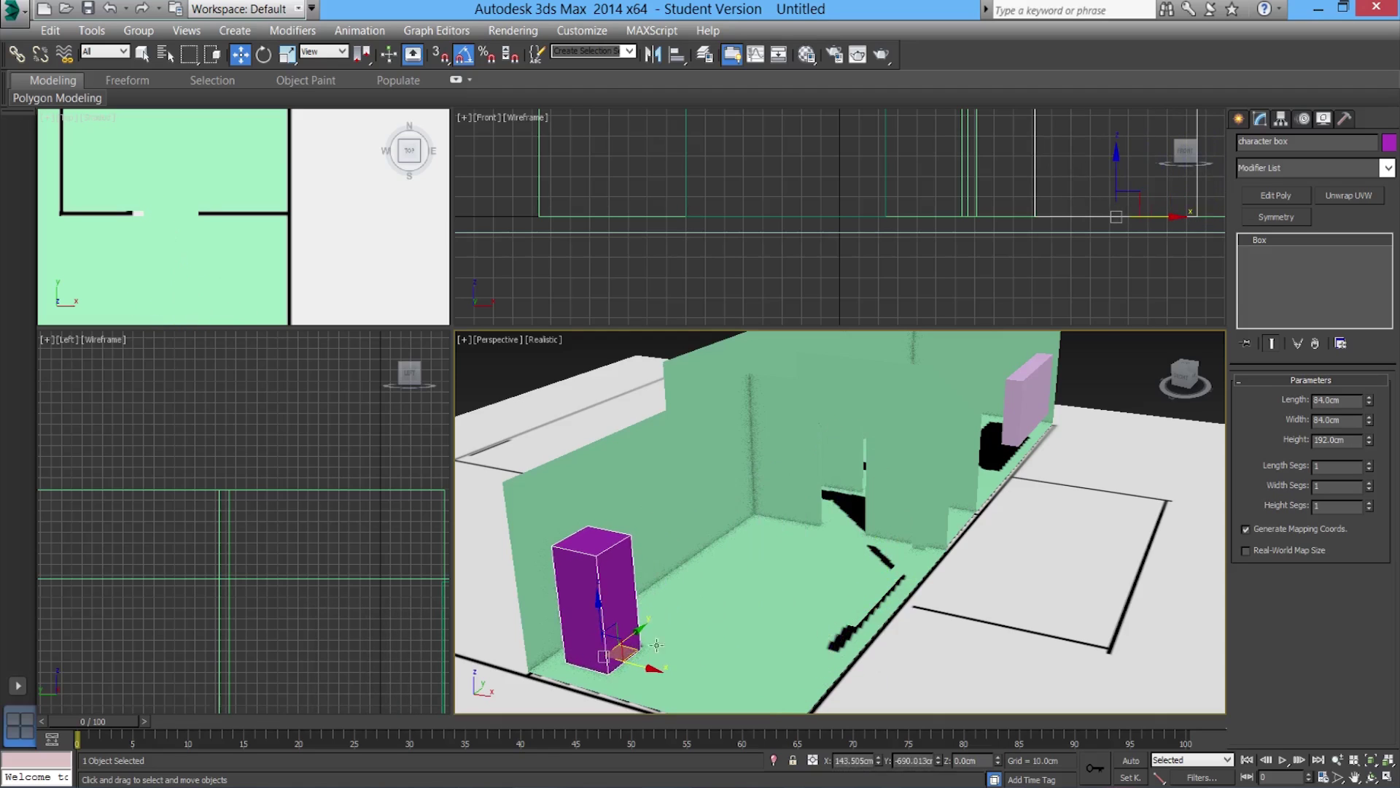
Return the perspective view to Shaded display and select the house mesh
middle_click_drag(775, 606, 742, 613, "alt")
left_click(549, 342)
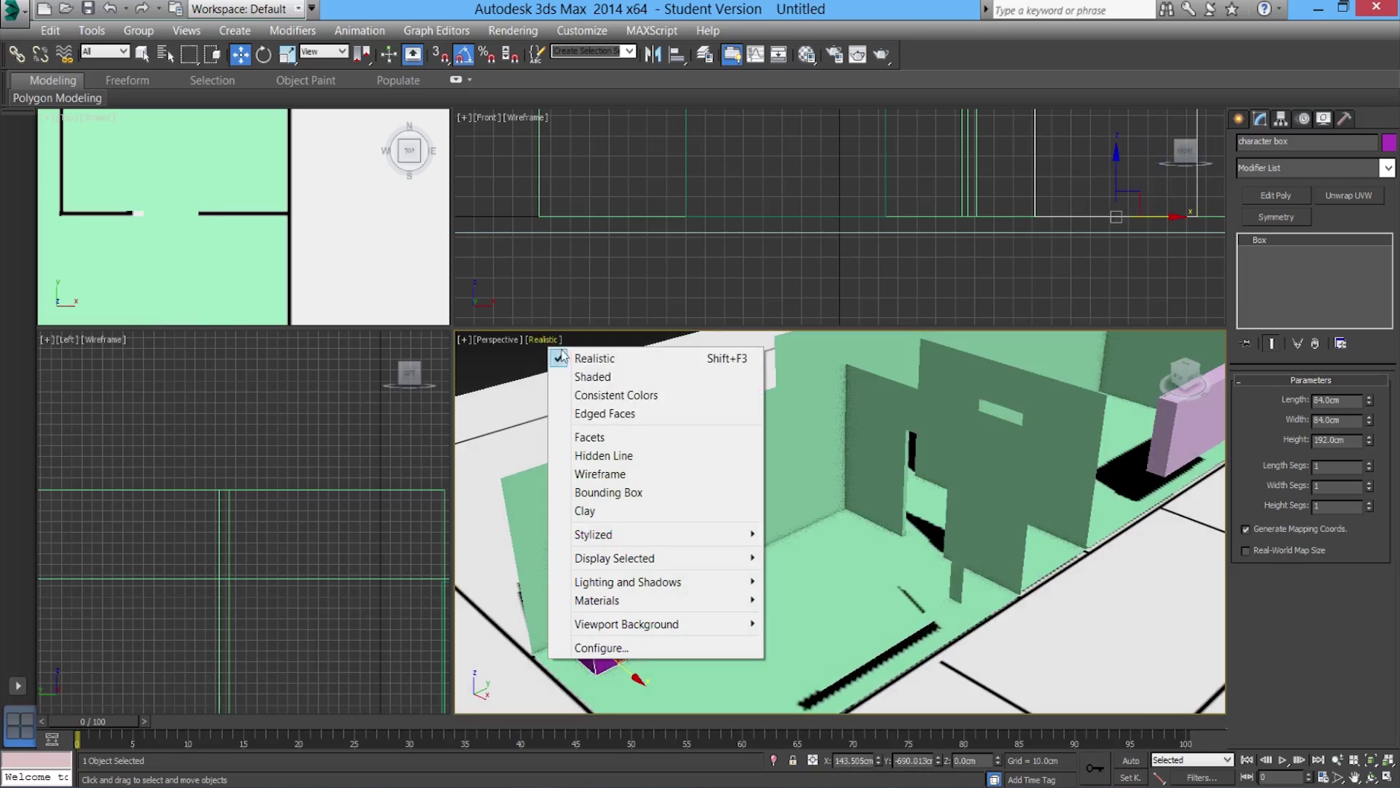
left_click(510, 379)
scroll(759, 513, "down", 5)
middle_click_drag(738, 544, 728, 547, "alt")
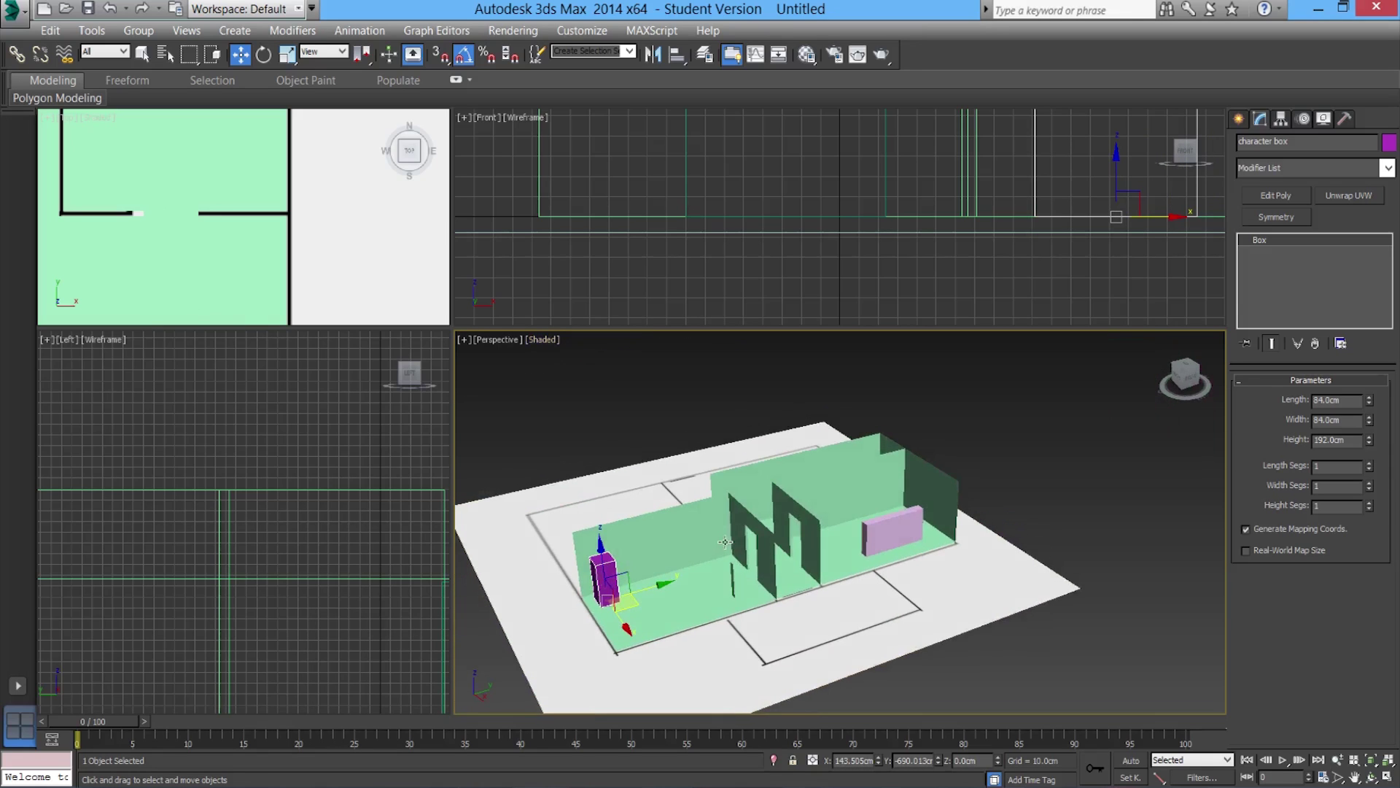
left_click(730, 546)
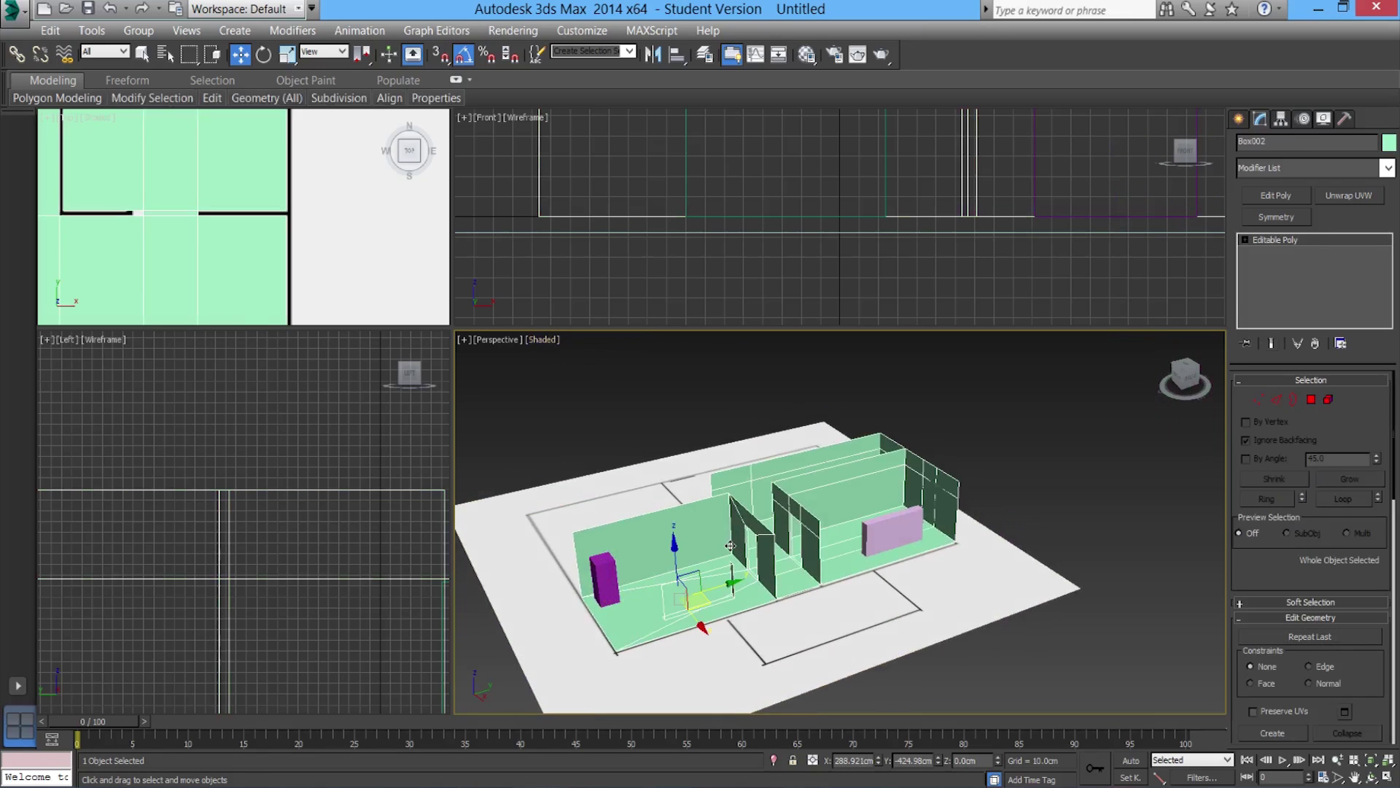